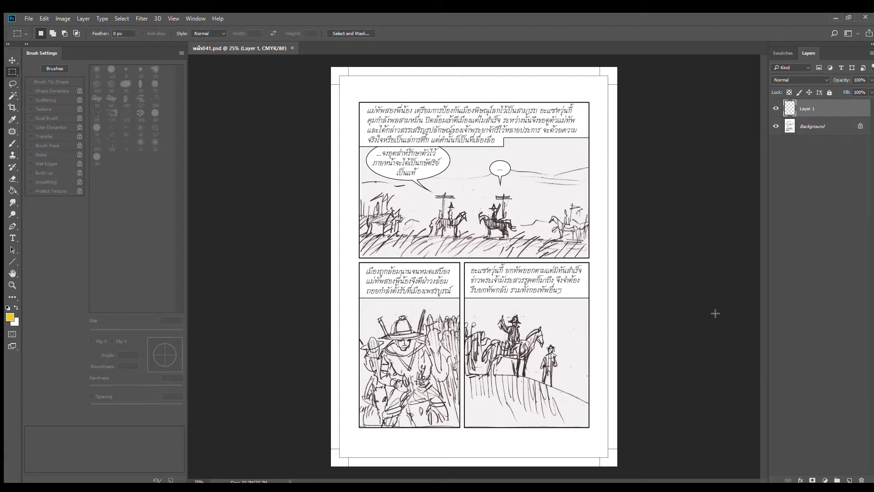
# - Fill Layer 1 with white and set its opacity to 75% to fade the comic sketch beneath it
pyautogui.hotkey('ctrl', 'BackSpace')
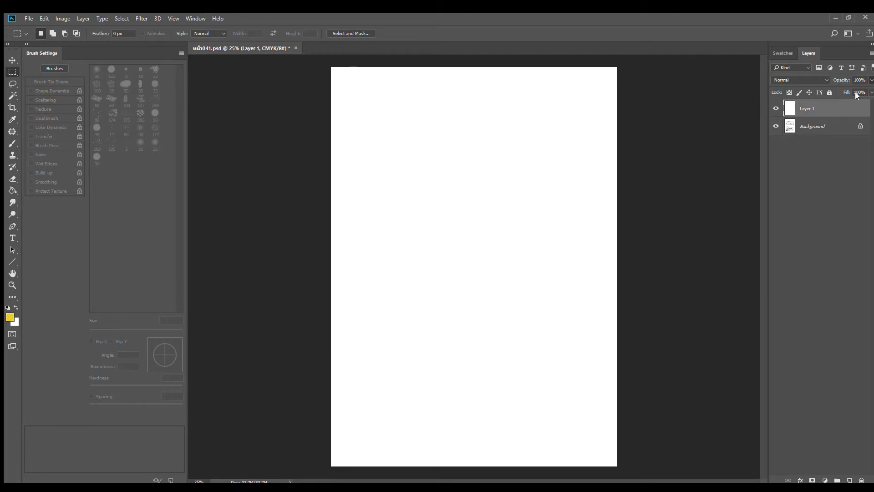
pyautogui.press('7')
pyautogui.press('5')
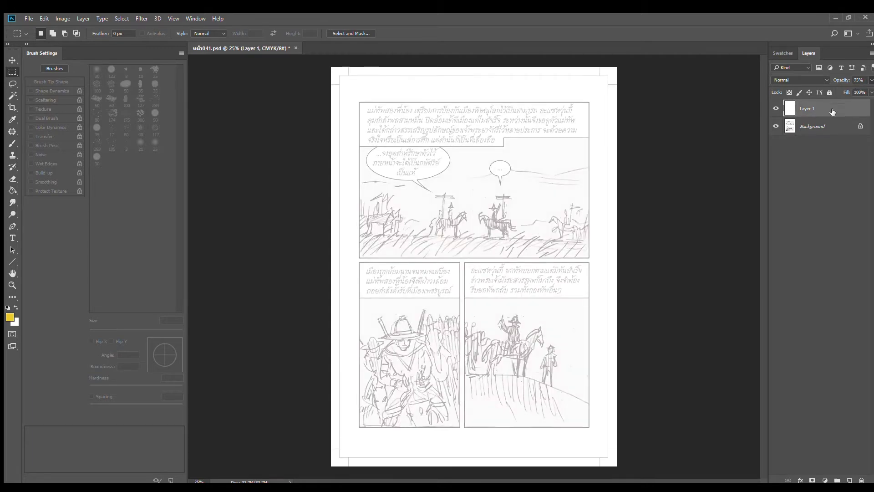
# - On a new layer, draw a black 5 px horizontal line across the page along the gutter below the top panel
pyautogui.click(850, 480)
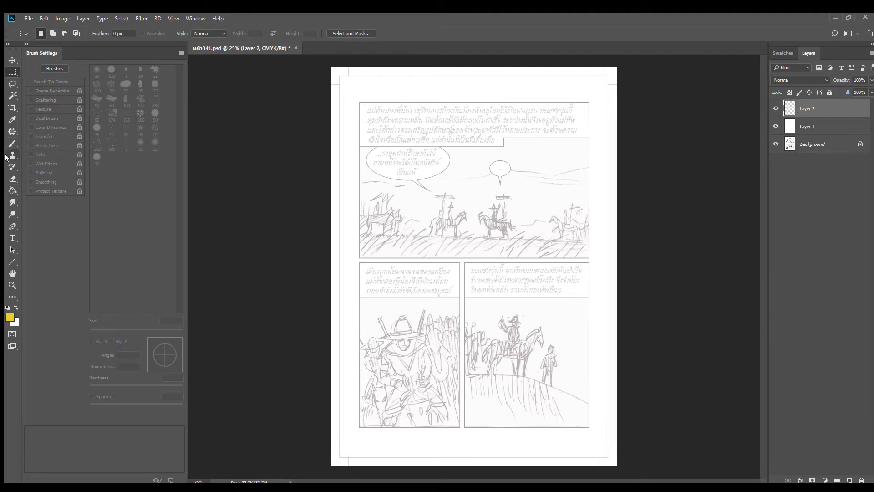
pyautogui.click(12, 261)
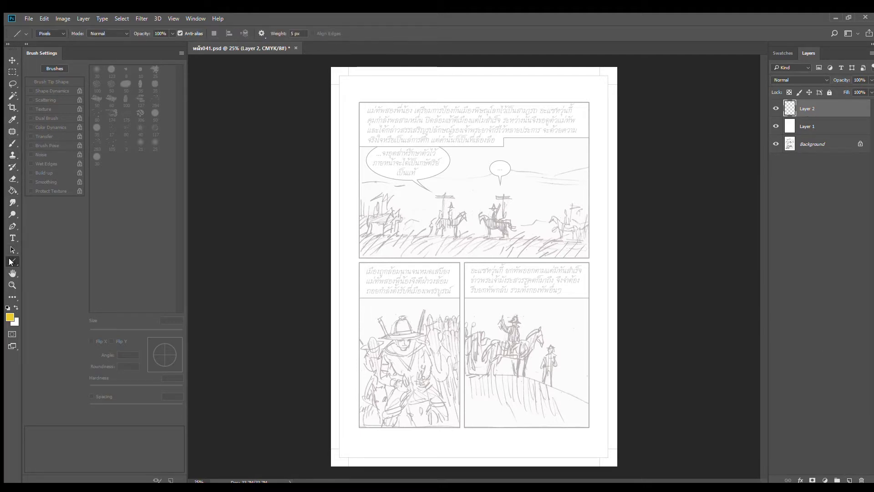
pyautogui.click(8, 308)
pyautogui.hotkey('ctrl', '+')
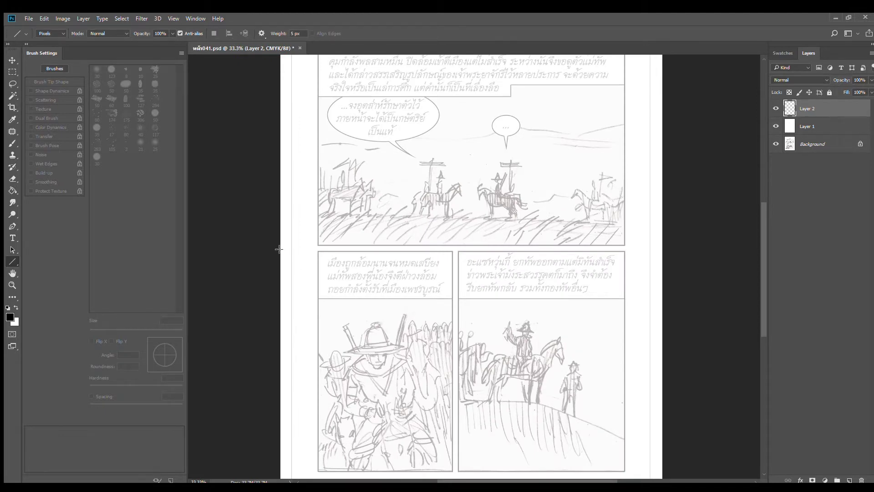
pyautogui.moveTo(278, 248); pyautogui.dragTo(701, 267)
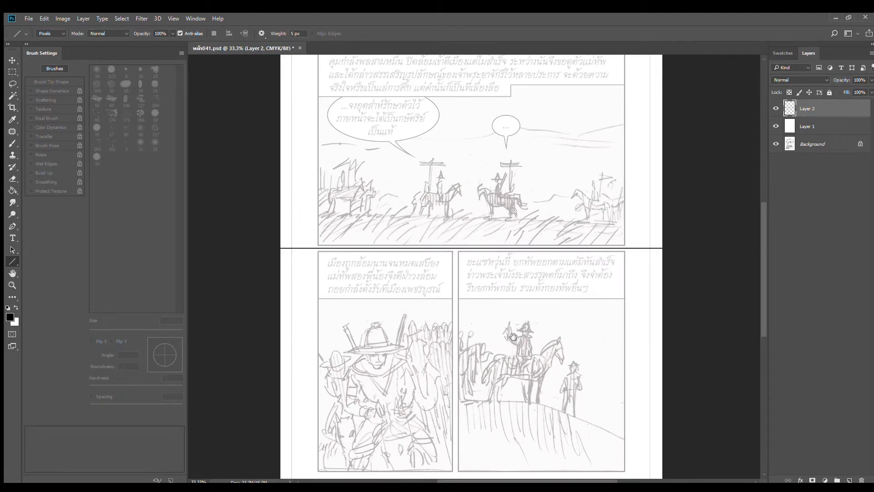
# - Draw a vertical black line down the gutter between the two lower panels, from the horizontal line to the page's bottom edge
pyautogui.keyDown('ctrl'); pyautogui.click(472, 320); pyautogui.keyUp('ctrl')
pyautogui.moveTo(472, 300); pyautogui.dragTo(468, 178)
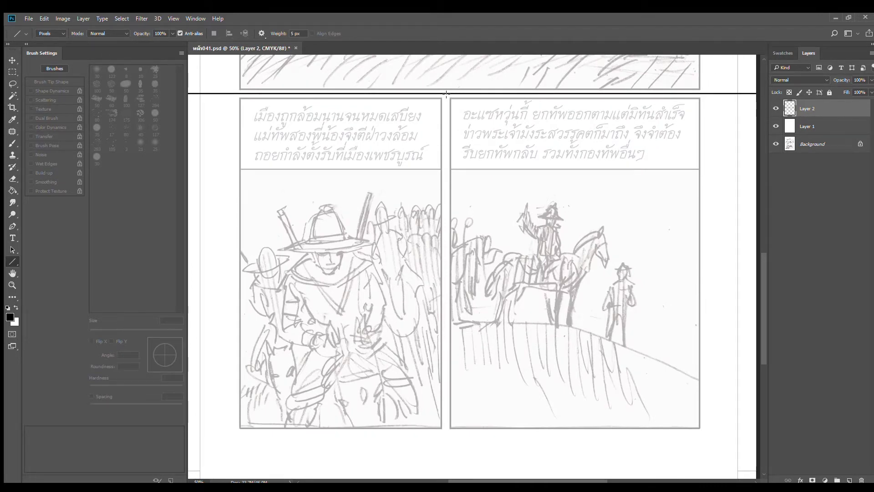
pyautogui.moveTo(446, 93); pyautogui.dragTo(472, 460)
pyautogui.moveTo(506, 162); pyautogui.dragTo(484, 322)
pyautogui.moveTo(507, 138); pyautogui.dragTo(505, 267)
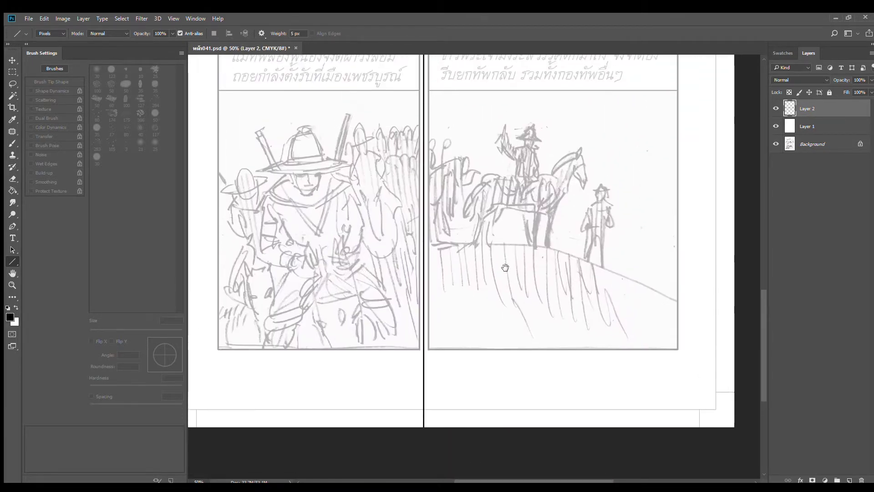
pyautogui.hotkey('ctrl', '-')
pyautogui.hotkey('ctrl', '-')
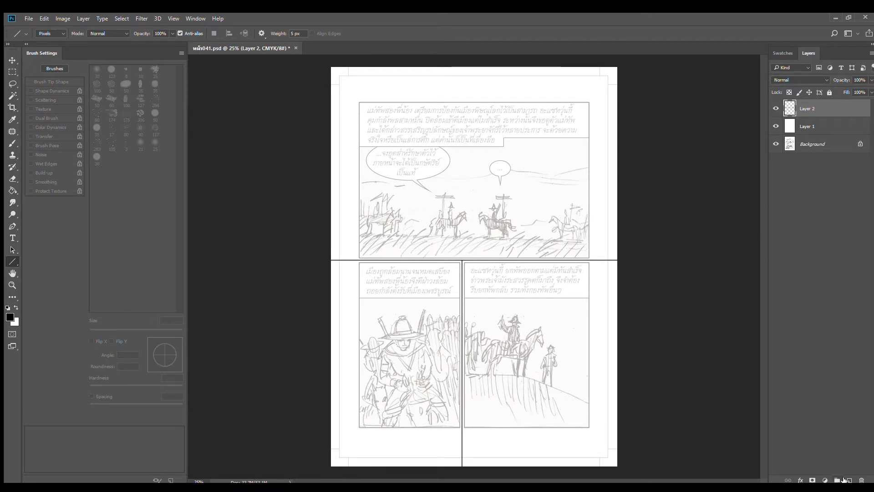
# - Add another new layer and set up a 10 px brush with red as the foreground color for sketching the top panel
pyautogui.click(849, 480)
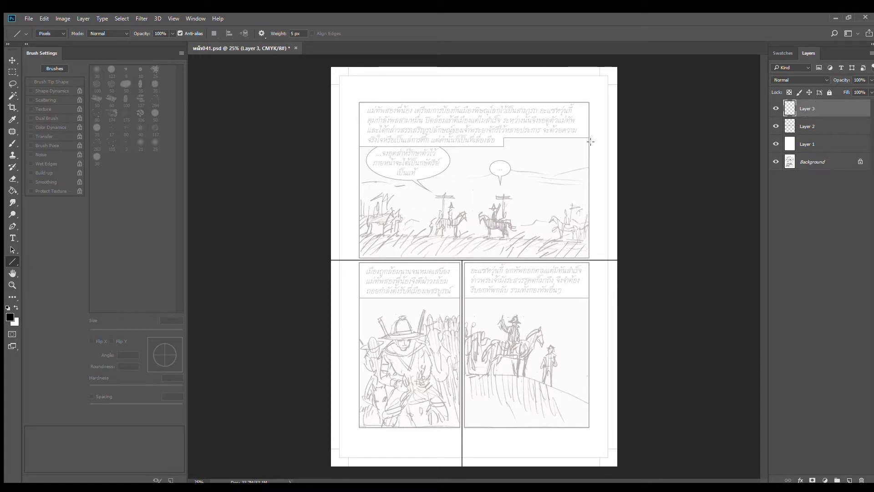
pyautogui.press('i')
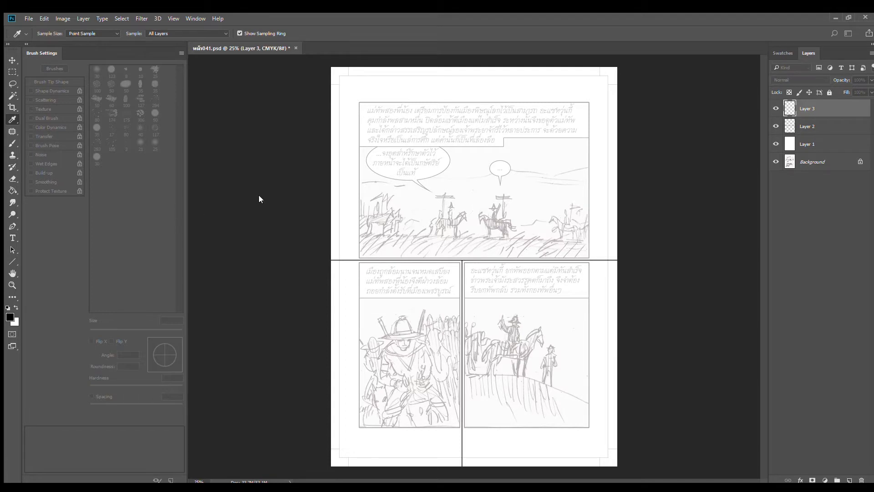
pyautogui.press('u')
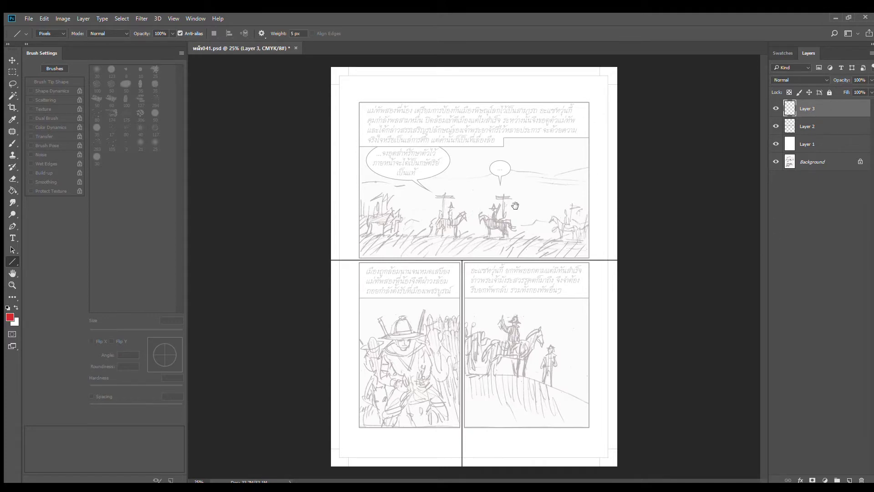
pyautogui.moveTo(463, 238)
pyautogui.mouseDown()
pyautogui.moveTo(489, 245)
pyautogui.moveTo(419, 285)
pyautogui.mouseUp()
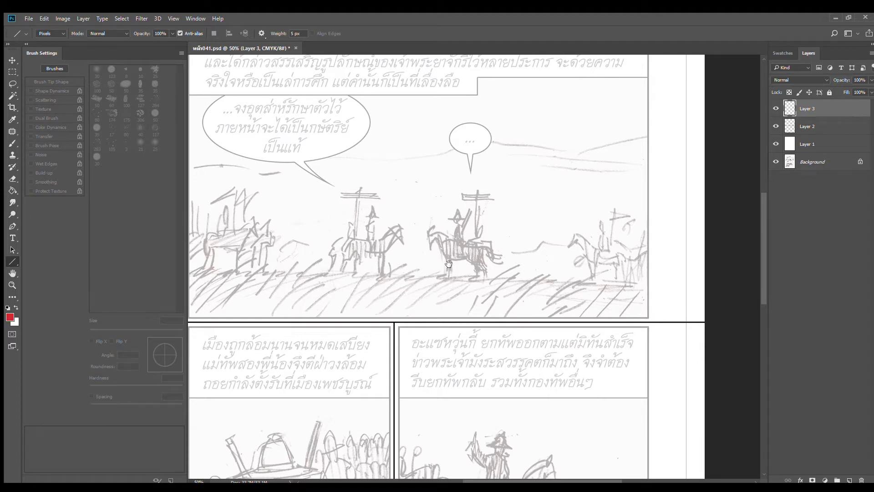
pyautogui.moveTo(449, 262); pyautogui.dragTo(472, 258)
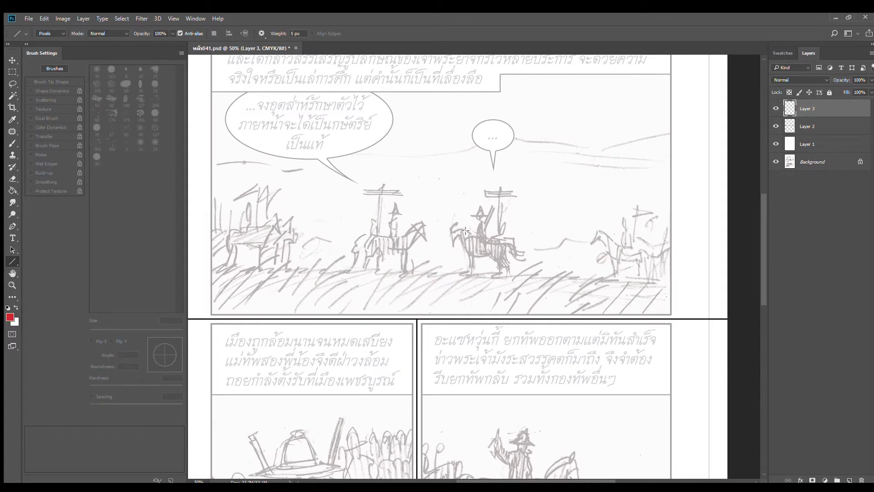
pyautogui.press('b')
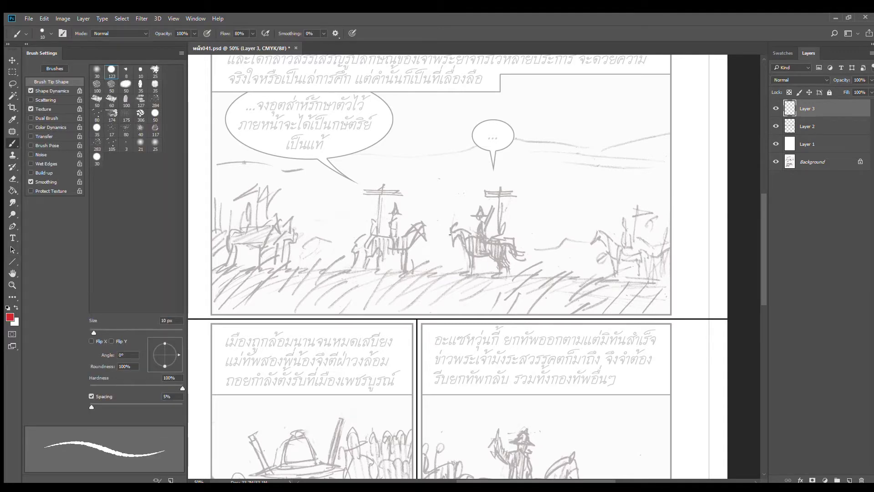
# - Trace in red the head, mane, neck, body and front leg of the horse below the "..." speech bubble
pyautogui.moveTo(453, 232); pyautogui.dragTo(454, 245)
pyautogui.scroll(1, 460, 246)
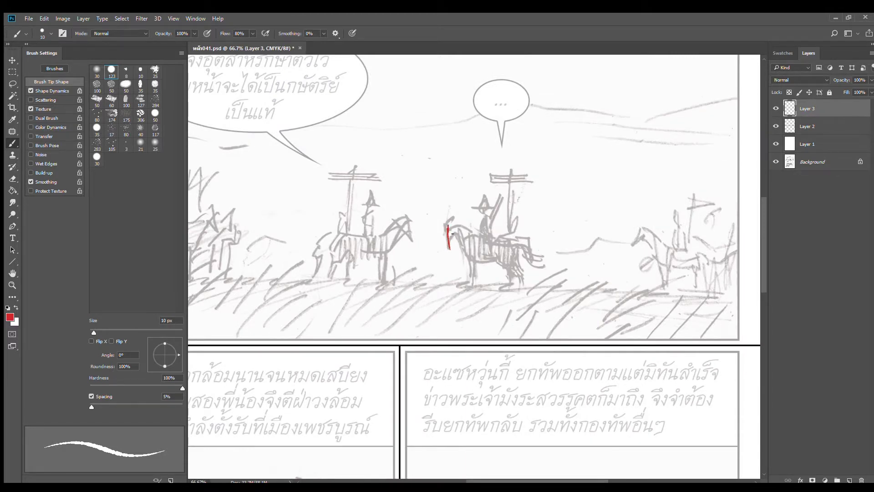
pyautogui.moveTo(453, 234)
pyautogui.mouseDown()
pyautogui.moveTo(449, 246)
pyautogui.moveTo(460, 226)
pyautogui.moveTo(475, 238)
pyautogui.moveTo(449, 228)
pyautogui.mouseUp()
pyautogui.moveTo(467, 227); pyautogui.dragTo(473, 233)
pyautogui.moveTo(467, 238)
pyautogui.mouseDown()
pyautogui.moveTo(500, 255)
pyautogui.moveTo(493, 238)
pyautogui.moveTo(512, 247)
pyautogui.moveTo(482, 262)
pyautogui.moveTo(463, 252)
pyautogui.moveTo(473, 256)
pyautogui.moveTo(472, 264)
pyautogui.moveTo(465, 259)
pyautogui.moveTo(463, 288)
pyautogui.mouseUp()
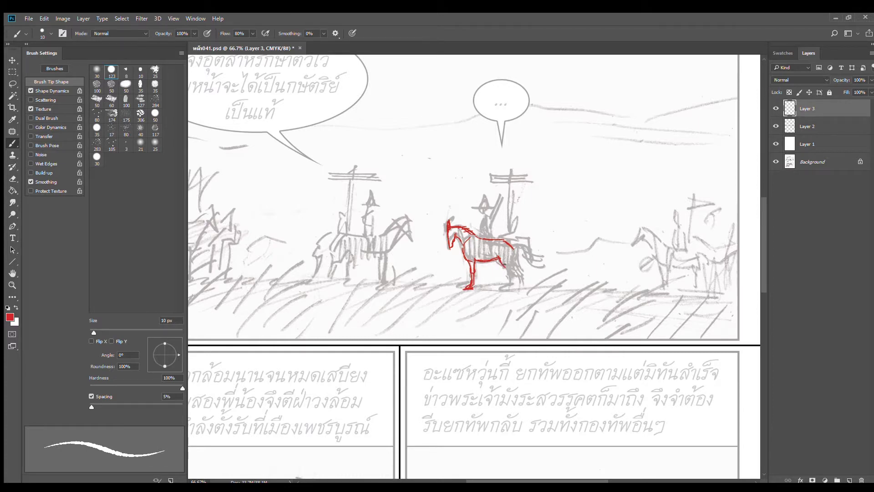
# - Draw the horse's rump and hind leg, erasing the first version of the leg and redrawing it down to the hoof
pyautogui.moveTo(512, 248); pyautogui.dragTo(514, 261)
pyautogui.moveTo(512, 284); pyautogui.dragTo(515, 287)
pyautogui.press('e')
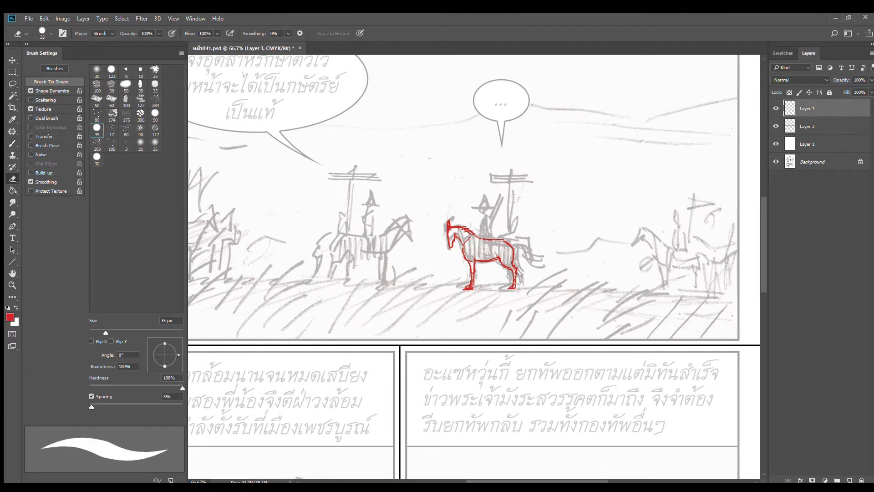
pyautogui.moveTo(513, 286)
pyautogui.mouseDown()
pyautogui.moveTo(506, 264)
pyautogui.moveTo(505, 285)
pyautogui.mouseUp()
pyautogui.press('b')
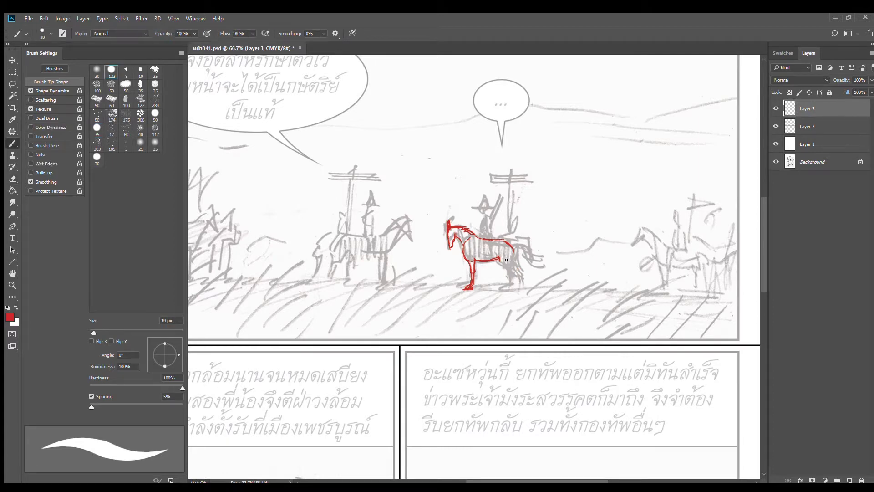
pyautogui.moveTo(499, 258)
pyautogui.mouseDown()
pyautogui.moveTo(512, 268)
pyautogui.moveTo(511, 259)
pyautogui.mouseUp()
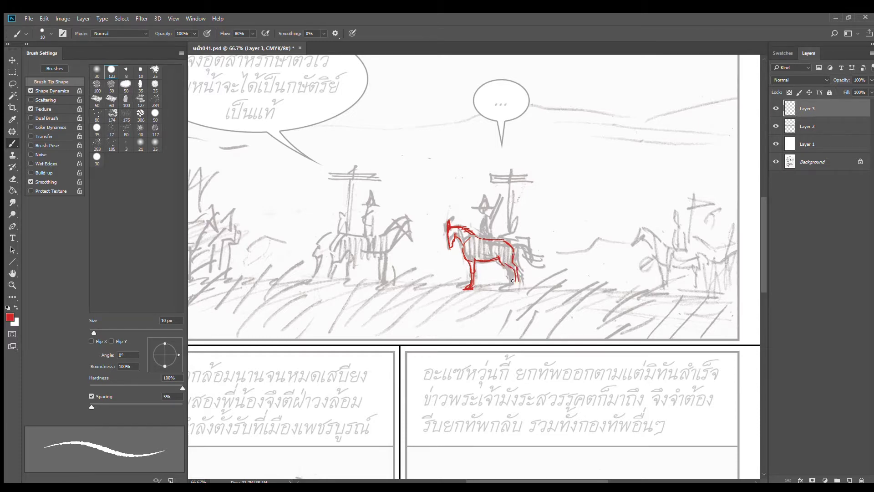
pyautogui.moveTo(515, 279)
pyautogui.mouseDown()
pyautogui.moveTo(511, 288)
pyautogui.moveTo(507, 266)
pyautogui.moveTo(504, 288)
pyautogui.mouseUp()
# - Reinforce the horse's front leg, sketch its flowing tail and clean up the strokes around its head with the Eraser
pyautogui.moveTo(466, 264); pyautogui.dragTo(467, 282)
pyautogui.moveTo(521, 243)
pyautogui.mouseDown()
pyautogui.moveTo(509, 242)
pyautogui.moveTo(539, 264)
pyautogui.moveTo(532, 261)
pyautogui.moveTo(527, 292)
pyautogui.mouseUp()
pyautogui.hotkey('ctrl', '+')
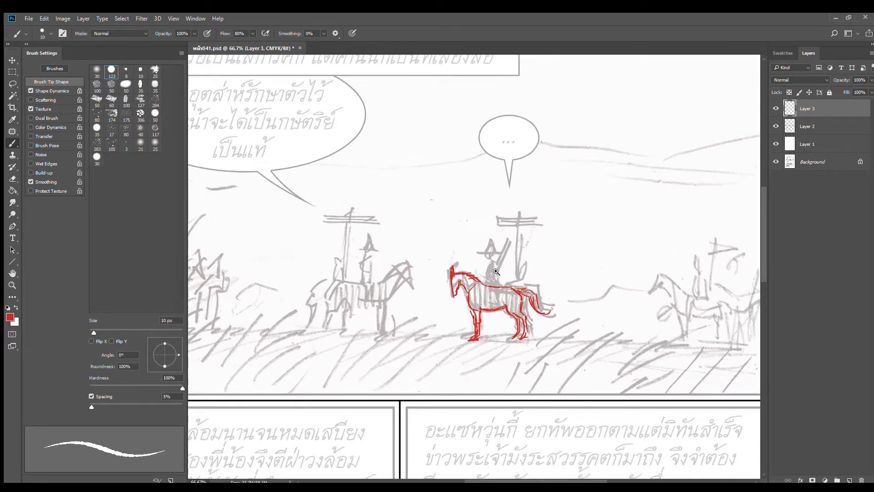
pyautogui.press('e')
pyautogui.moveTo(439, 286)
pyautogui.mouseDown()
pyautogui.moveTo(434, 268)
pyautogui.moveTo(436, 277)
pyautogui.moveTo(446, 273)
pyautogui.mouseUp()
pyautogui.press('b')
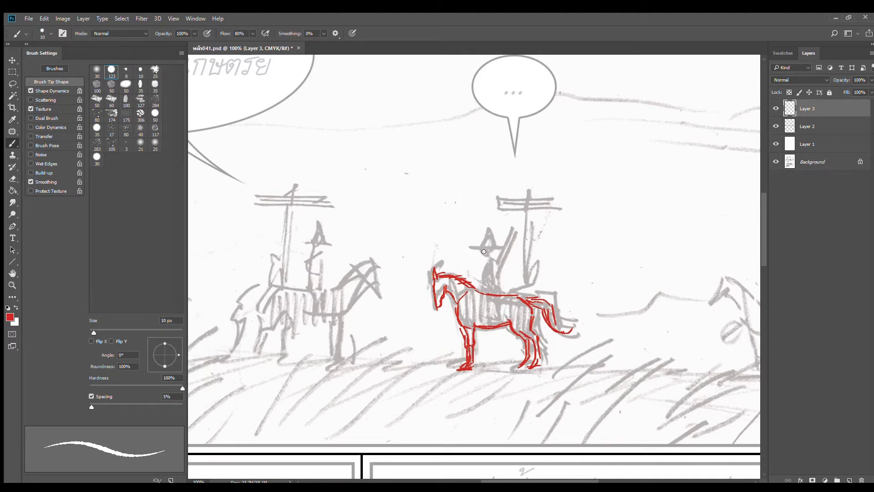
# - Sketch the rider's leg and upper body on the horse's back, and erase the upper body strokes
pyautogui.moveTo(486, 287)
pyautogui.mouseDown()
pyautogui.moveTo(494, 267)
pyautogui.moveTo(497, 291)
pyautogui.moveTo(478, 301)
pyautogui.moveTo(499, 293)
pyautogui.moveTo(477, 304)
pyautogui.moveTo(480, 318)
pyautogui.moveTo(481, 325)
pyautogui.mouseUp()
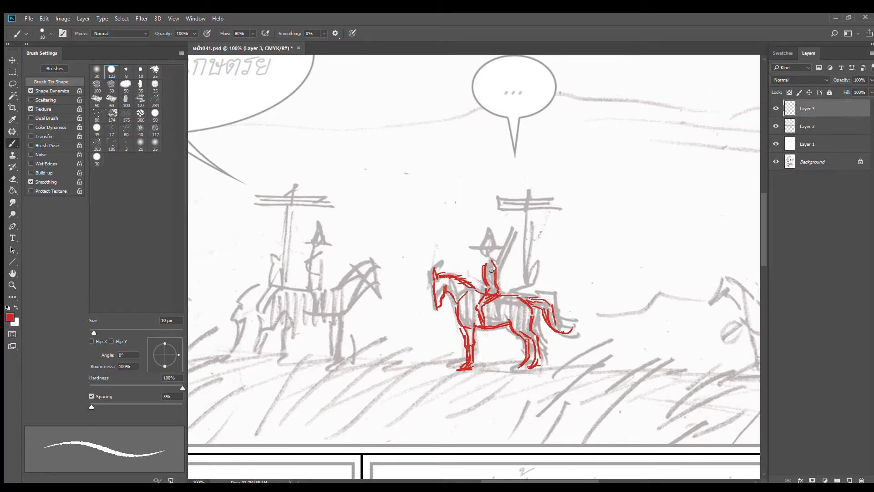
pyautogui.moveTo(492, 269)
pyautogui.mouseDown()
pyautogui.moveTo(481, 284)
pyautogui.moveTo(494, 258)
pyautogui.moveTo(483, 263)
pyautogui.moveTo(492, 244)
pyautogui.moveTo(492, 256)
pyautogui.moveTo(486, 244)
pyautogui.moveTo(479, 248)
pyautogui.moveTo(497, 248)
pyautogui.moveTo(503, 273)
pyautogui.mouseUp()
pyautogui.press('e')
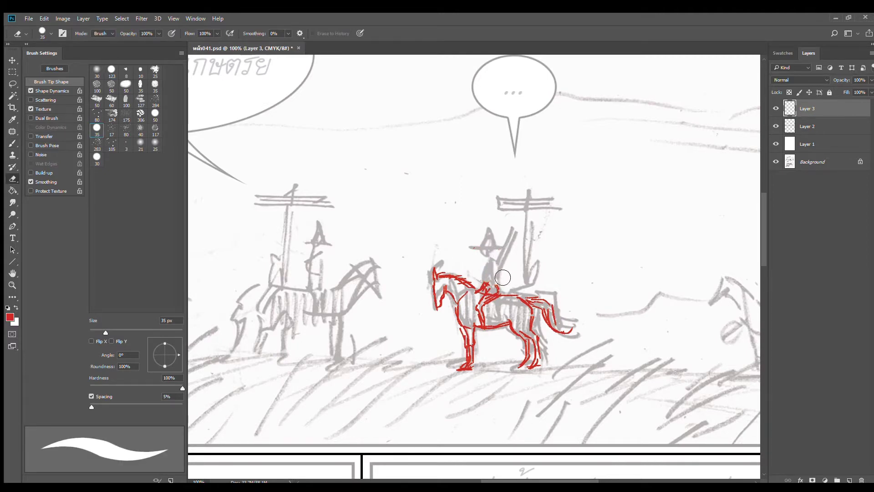
pyautogui.press('b')
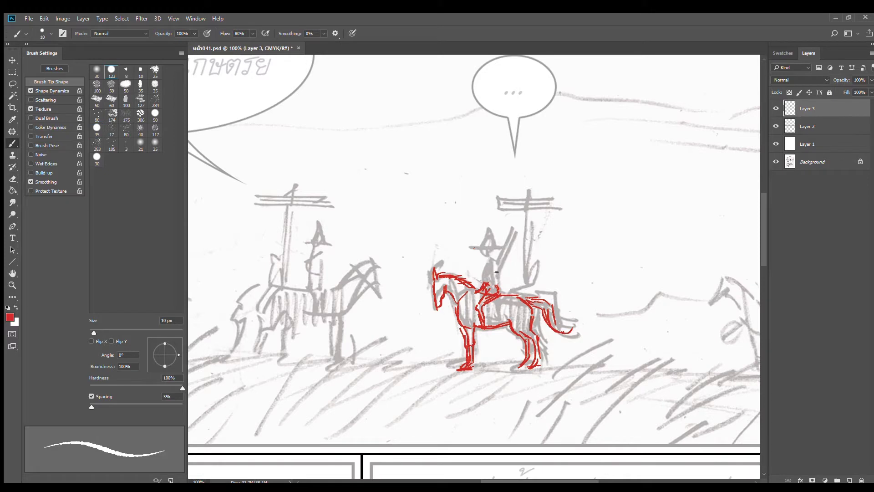
# - Draw the rider's torso and arm reaching toward the horse's neck, and add the head with a brimmed hat
pyautogui.moveTo(493, 279); pyautogui.dragTo(498, 291)
pyautogui.moveTo(493, 261)
pyautogui.mouseDown()
pyautogui.moveTo(497, 279)
pyautogui.moveTo(493, 272)
pyautogui.moveTo(494, 286)
pyautogui.moveTo(476, 291)
pyautogui.mouseUp()
pyautogui.moveTo(498, 262); pyautogui.dragTo(500, 268)
pyautogui.moveTo(480, 250); pyautogui.dragTo(499, 249)
pyautogui.moveTo(488, 242); pyautogui.dragTo(494, 241)
# - Refine the rider's hat and face by erasing stray strokes and redrawing the brim and facial outline
pyautogui.press('e')
pyautogui.moveTo(492, 237); pyautogui.dragTo(500, 260)
pyautogui.press('b')
pyautogui.moveTo(478, 250); pyautogui.dragTo(500, 250)
pyautogui.press('e')
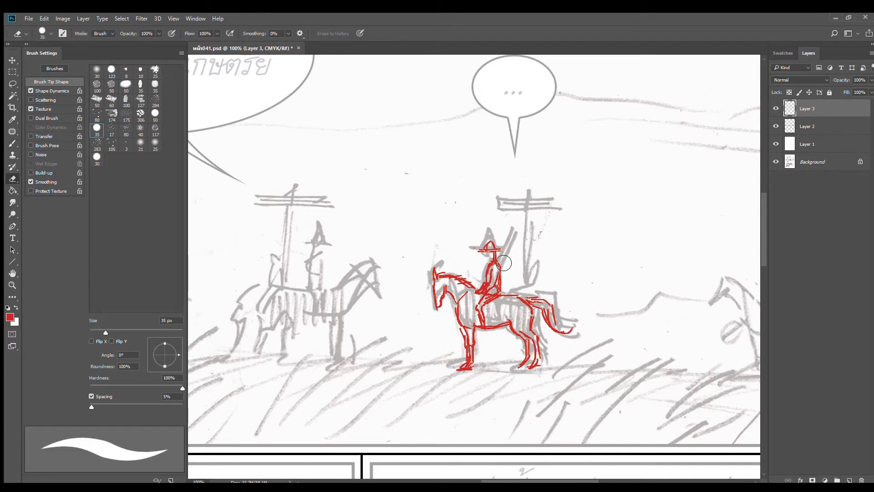
pyautogui.press('b')
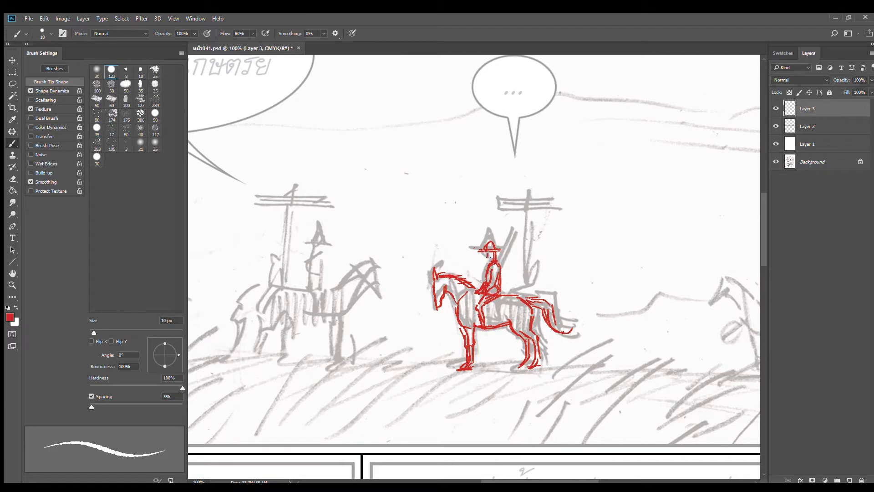
pyautogui.press('e')
pyautogui.moveTo(501, 252)
pyautogui.mouseDown()
pyautogui.moveTo(488, 248)
pyautogui.moveTo(491, 255)
pyautogui.mouseUp()
pyautogui.press('b')
pyautogui.moveTo(487, 252); pyautogui.dragTo(494, 253)
# - Strengthen the rider's back and leg, and draw the saddle blanket and the strap across the horse's chest
pyautogui.moveTo(499, 265); pyautogui.dragTo(499, 286)
pyautogui.moveTo(476, 292)
pyautogui.mouseDown()
pyautogui.moveTo(500, 307)
pyautogui.moveTo(497, 324)
pyautogui.mouseUp()
pyautogui.moveTo(460, 303)
pyautogui.mouseDown()
pyautogui.moveTo(526, 307)
pyautogui.moveTo(507, 322)
pyautogui.moveTo(516, 361)
pyautogui.moveTo(536, 345)
pyautogui.moveTo(529, 374)
pyautogui.moveTo(540, 349)
pyautogui.mouseUp()
# - Erase the horse's lower hind legs and redraw the haunch, hock and near hind leg down to the hoof
pyautogui.press('e')
pyautogui.press('b')
pyautogui.scroll(1, 540, 349)
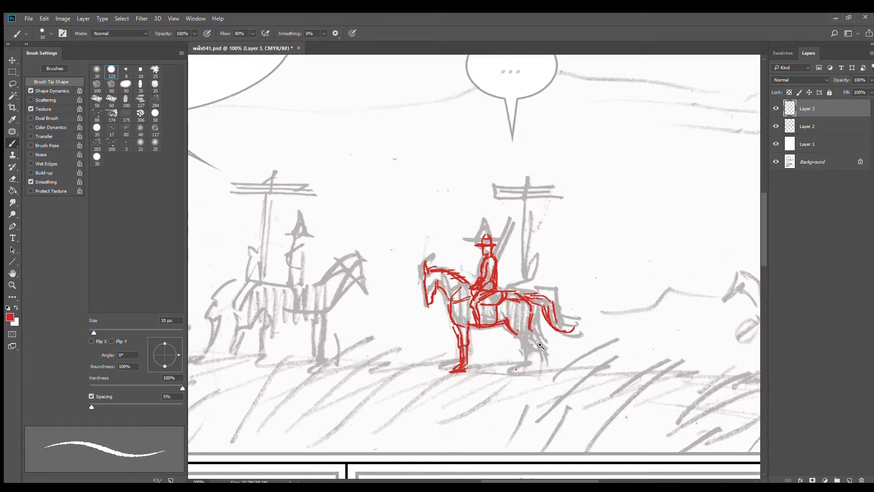
pyautogui.moveTo(492, 320); pyautogui.dragTo(534, 336)
pyautogui.hotkey('ctrl', 'z')
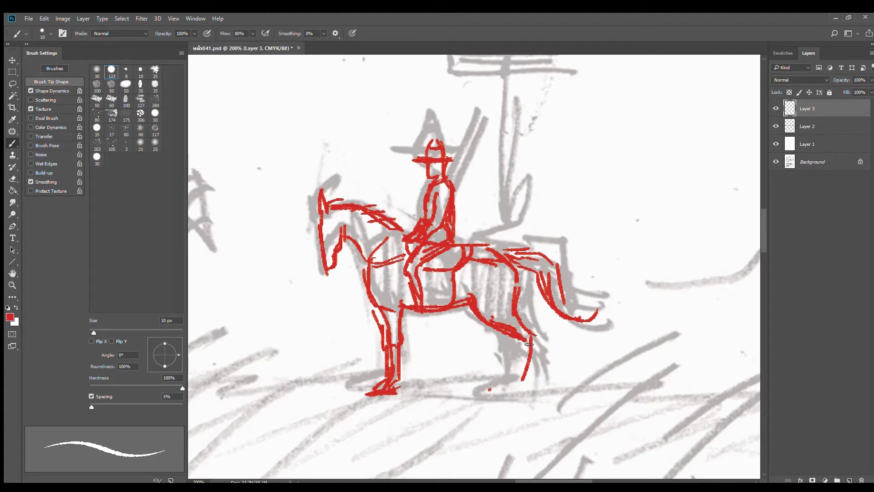
pyautogui.moveTo(533, 336)
pyautogui.mouseDown()
pyautogui.moveTo(512, 381)
pyautogui.moveTo(523, 379)
pyautogui.mouseUp()
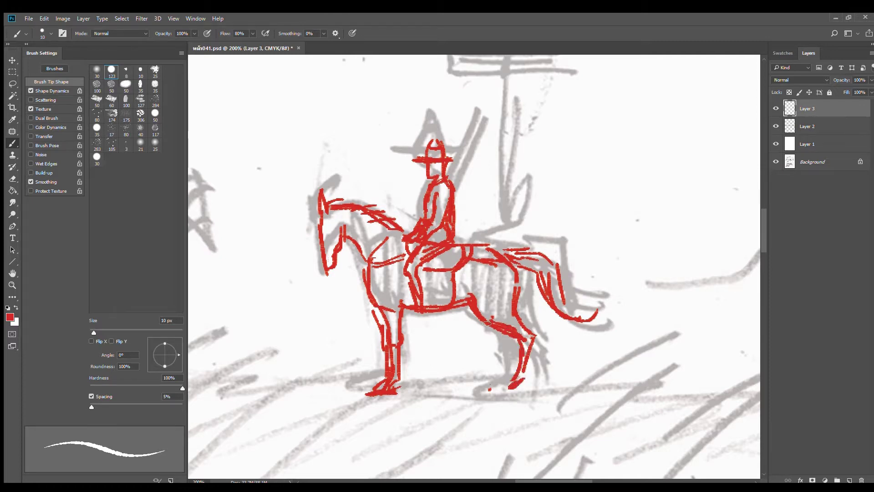
pyautogui.moveTo(513, 273)
pyautogui.mouseDown()
pyautogui.moveTo(498, 309)
pyautogui.moveTo(523, 329)
pyautogui.moveTo(512, 315)
pyautogui.moveTo(528, 334)
pyautogui.mouseUp()
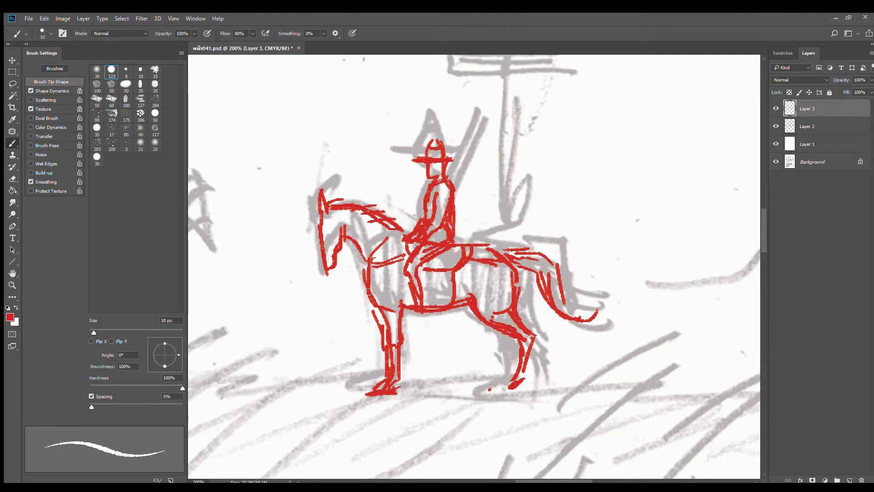
# - Thicken the horse's chest line and add the second hind leg beside the first, undoing the last thigh stroke
pyautogui.moveTo(364, 284)
pyautogui.mouseDown()
pyautogui.moveTo(405, 317)
pyautogui.moveTo(409, 351)
pyautogui.moveTo(392, 328)
pyautogui.mouseUp()
pyautogui.moveTo(531, 357); pyautogui.dragTo(522, 381)
pyautogui.moveTo(503, 338); pyautogui.dragTo(502, 380)
pyautogui.moveTo(511, 343); pyautogui.dragTo(505, 371)
pyautogui.moveTo(472, 314)
pyautogui.mouseDown()
pyautogui.moveTo(505, 342)
pyautogui.moveTo(499, 322)
pyautogui.moveTo(479, 319)
pyautogui.moveTo(503, 342)
pyautogui.mouseUp()
pyautogui.hotkey('ctrl', 'z')
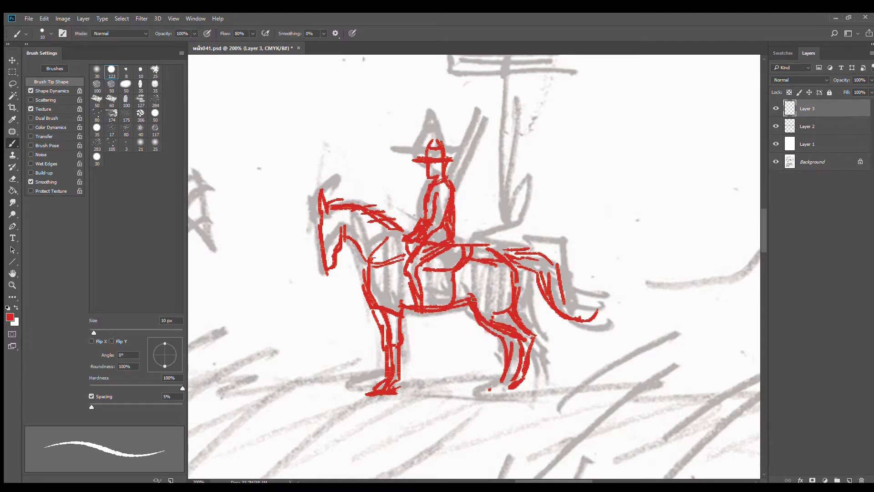
# - Reinforce the horse's flank and belly lines and draw the front edge of the saddle blanket behind the rider's leg
pyautogui.moveTo(476, 295); pyautogui.dragTo(487, 319)
pyautogui.moveTo(426, 313); pyautogui.dragTo(415, 306)
pyautogui.moveTo(421, 268); pyautogui.dragTo(425, 321)
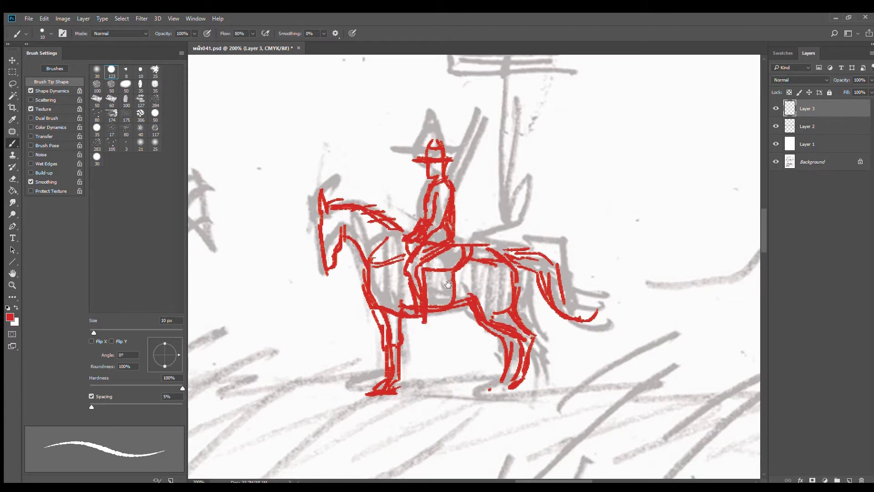
pyautogui.scroll(-3, 481, 296)
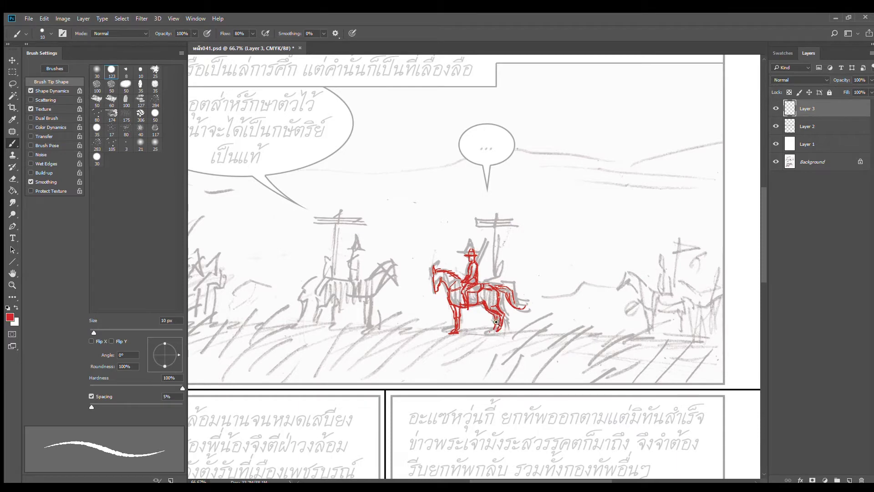
pyautogui.scroll(1, 495, 322)
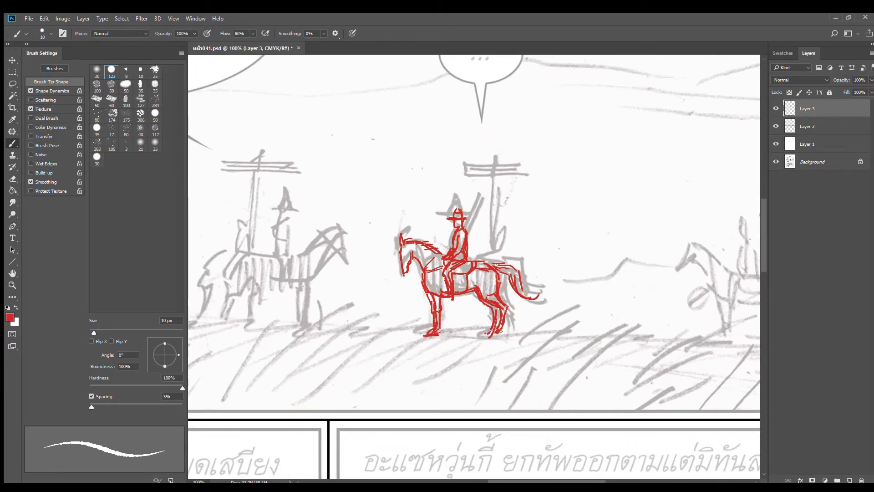
# - Draw the eye, the bridle straps and the reins running from the horse's muzzle back to the rider's hands
pyautogui.scroll(1, 425, 273)
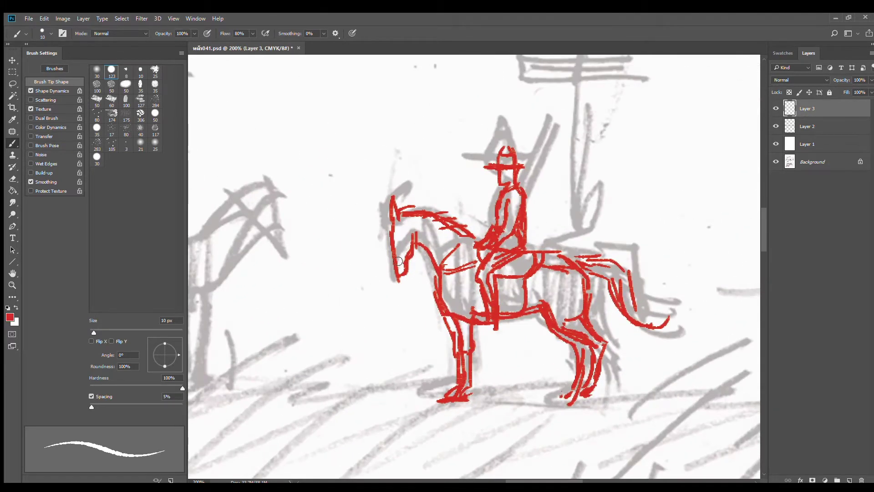
pyautogui.moveTo(399, 261)
pyautogui.mouseDown()
pyautogui.moveTo(392, 220)
pyautogui.moveTo(395, 241)
pyautogui.moveTo(405, 239)
pyautogui.moveTo(411, 221)
pyautogui.moveTo(414, 234)
pyautogui.moveTo(401, 227)
pyautogui.moveTo(413, 235)
pyautogui.moveTo(416, 257)
pyautogui.moveTo(407, 255)
pyautogui.moveTo(405, 218)
pyautogui.moveTo(404, 255)
pyautogui.moveTo(431, 270)
pyautogui.moveTo(468, 247)
pyautogui.mouseUp()
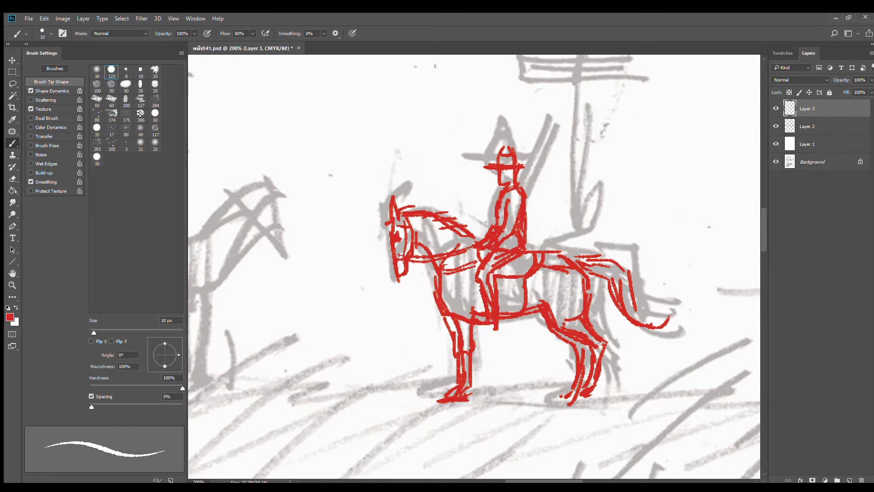
pyautogui.moveTo(412, 258); pyautogui.dragTo(477, 250)
pyautogui.keyDown('alt'); pyautogui.keyDown('space'); pyautogui.click(518, 260); pyautogui.keyUp('space'); pyautogui.keyUp('alt')
pyautogui.keyDown('alt'); pyautogui.keyDown('space'); pyautogui.click(518, 260); pyautogui.keyUp('space'); pyautogui.keyUp('alt')
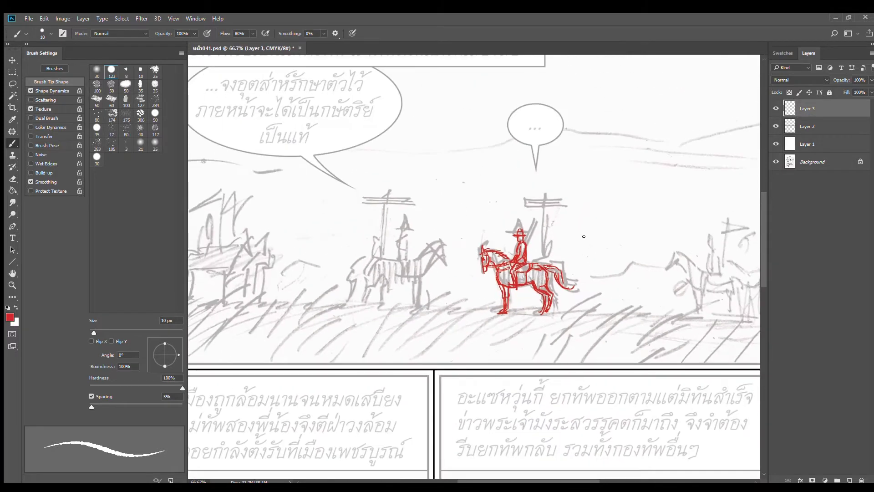
# - Sketch the small head and shoulders of an attendant showing behind the horse's rump
pyautogui.keyDown('ctrl'); pyautogui.keyDown('space'); pyautogui.click(550, 248); pyautogui.keyUp('space'); pyautogui.keyUp('ctrl')
pyautogui.keyDown('ctrl'); pyautogui.keyDown('space'); pyautogui.click(554, 260); pyautogui.keyUp('space'); pyautogui.keyUp('ctrl')
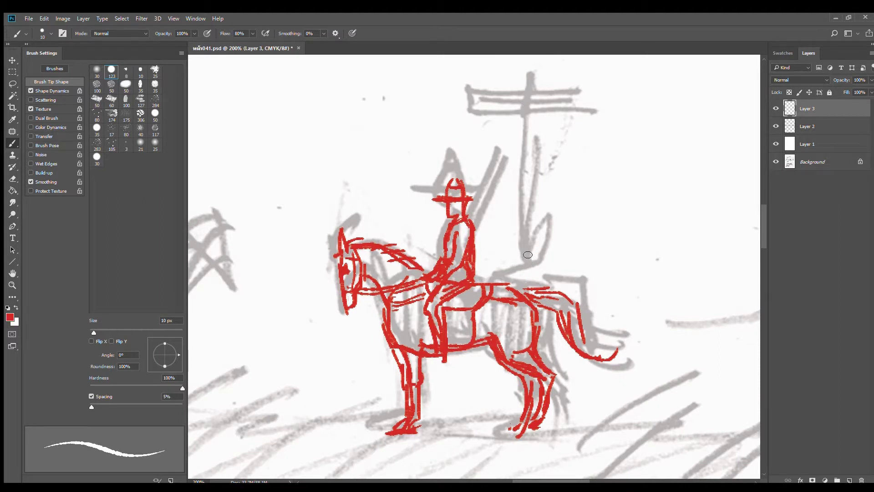
pyautogui.moveTo(499, 286)
pyautogui.mouseDown()
pyautogui.moveTo(517, 285)
pyautogui.moveTo(538, 253)
pyautogui.moveTo(535, 275)
pyautogui.moveTo(524, 283)
pyautogui.moveTo(541, 284)
pyautogui.mouseUp()
# - Draw a tall straight vertical pole behind the rider and top it with a wide, shallow peaked umbrella canopy with a double rim
pyautogui.moveTo(492, 189); pyautogui.dragTo(474, 224)
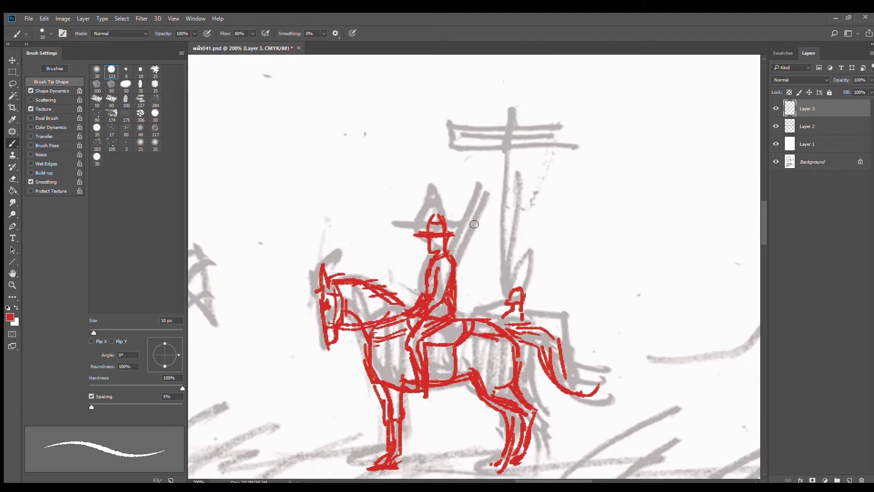
pyautogui.moveTo(487, 312); pyautogui.dragTo(478, 151)
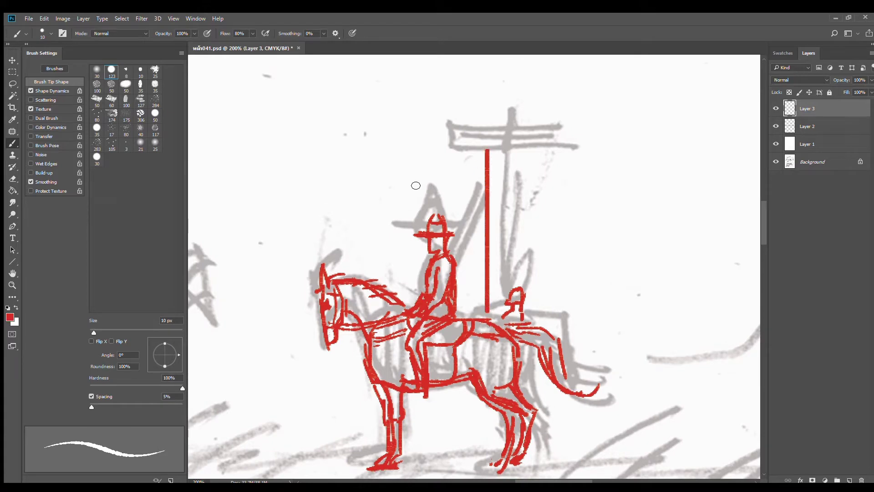
pyautogui.moveTo(399, 183); pyautogui.dragTo(547, 182)
pyautogui.moveTo(415, 184)
pyautogui.mouseDown()
pyautogui.moveTo(426, 173)
pyautogui.moveTo(538, 172)
pyautogui.moveTo(561, 182)
pyautogui.mouseUp()
pyautogui.moveTo(433, 172)
pyautogui.mouseDown()
pyautogui.moveTo(517, 170)
pyautogui.moveTo(487, 160)
pyautogui.moveTo(487, 167)
pyautogui.mouseUp()
pyautogui.moveTo(542, 178); pyautogui.dragTo(556, 190)
pyautogui.moveTo(433, 187)
pyautogui.mouseDown()
pyautogui.moveTo(526, 186)
pyautogui.moveTo(428, 177)
pyautogui.moveTo(494, 160)
pyautogui.moveTo(535, 174)
pyautogui.moveTo(557, 196)
pyautogui.moveTo(549, 175)
pyautogui.moveTo(553, 197)
pyautogui.mouseUp()
# - Select the whole red rider with its umbrella and place a duplicate over the grey rider sketch to its left
pyautogui.keyDown('alt'); pyautogui.click(526, 332); pyautogui.keyUp('alt')
pyautogui.keyDown('alt'); pyautogui.click(528, 333); pyautogui.keyUp('alt')
pyautogui.keyDown('alt'); pyautogui.click(582, 334); pyautogui.keyUp('alt')
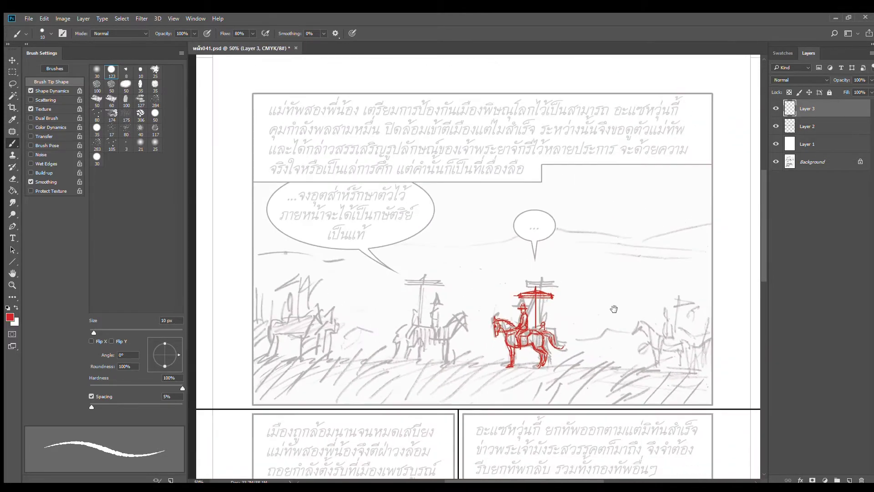
pyautogui.moveTo(573, 326); pyautogui.dragTo(574, 295)
pyautogui.scroll(4, 499, 335)
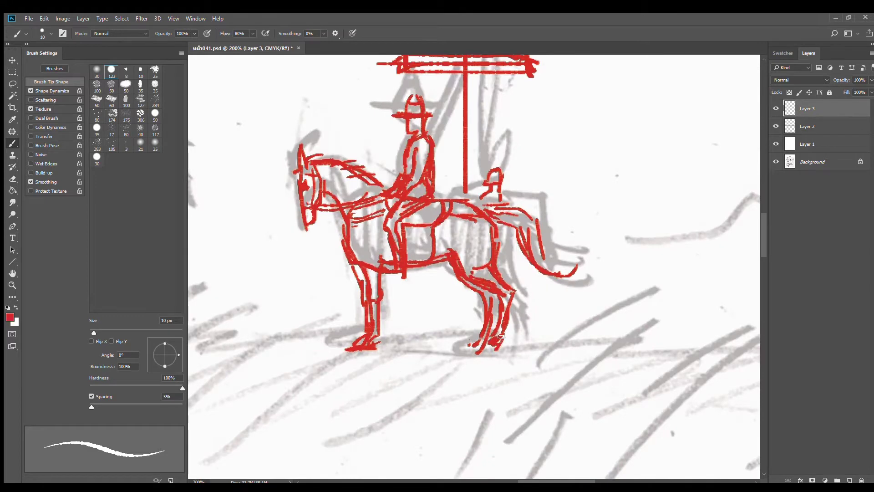
pyautogui.scroll(-1, 523, 336)
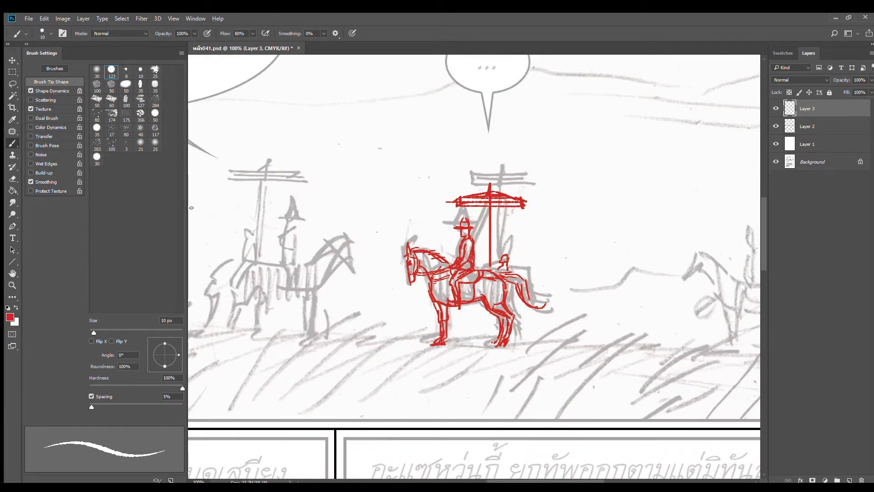
pyautogui.click(13, 72)
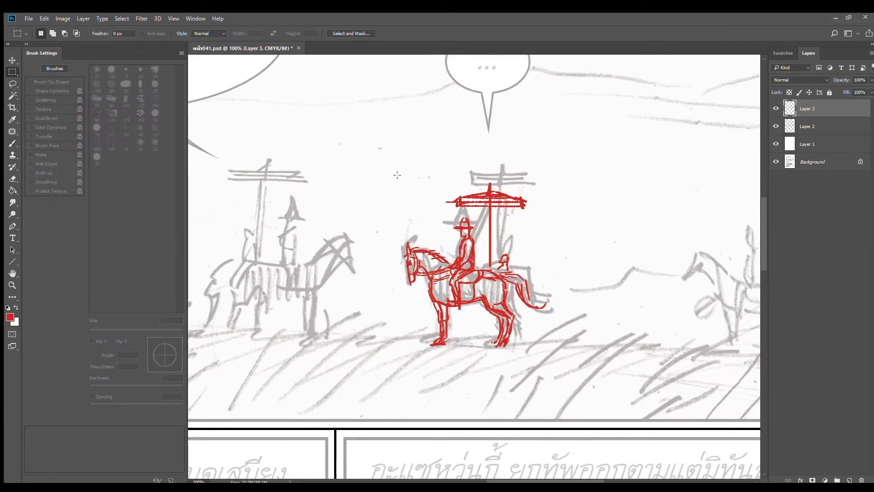
pyautogui.moveTo(387, 163)
pyautogui.mouseDown()
pyautogui.moveTo(541, 371)
pyautogui.moveTo(560, 374)
pyautogui.mouseUp()
pyautogui.moveTo(507, 304); pyautogui.dragTo(315, 302)
pyautogui.moveTo(396, 302); pyautogui.dragTo(497, 309)
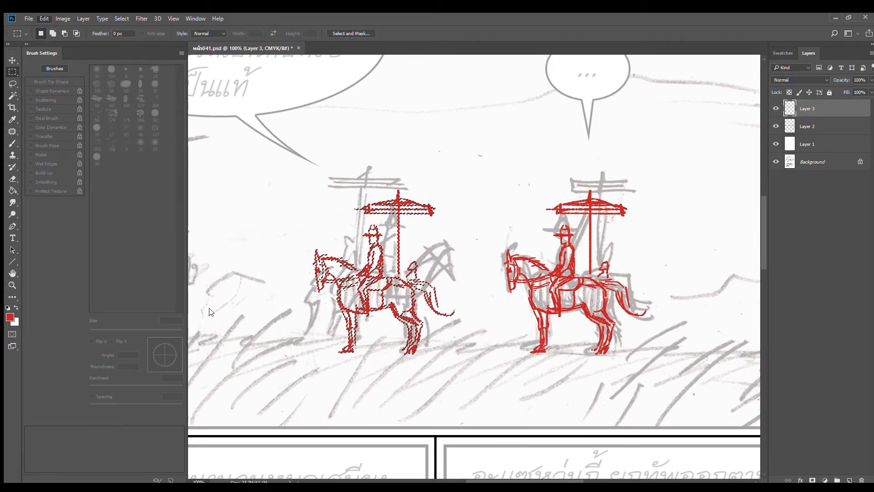
# - Flip the duplicated rider horizontally to face the original, align it with the grey sketch and deselect it
pyautogui.hotkey('ctrl', 'shift', 'h')
pyautogui.moveTo(416, 281); pyautogui.dragTo(410, 274)
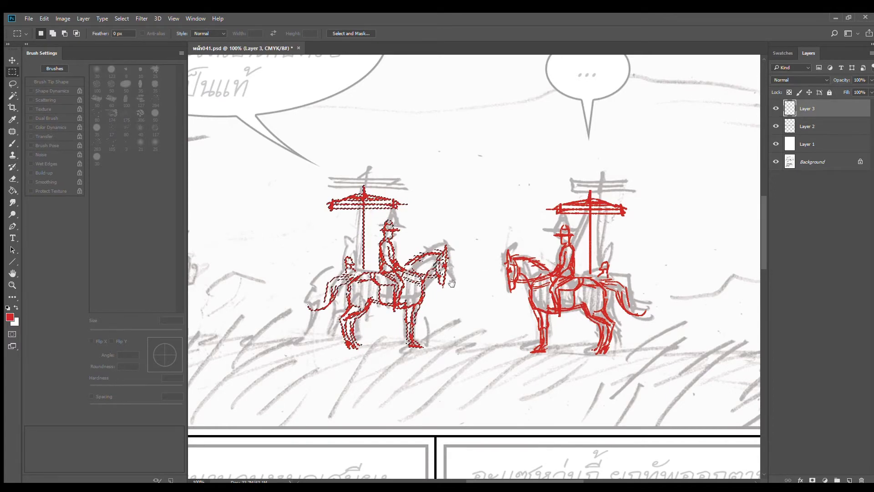
pyautogui.keyDown('alt'); pyautogui.click(461, 295); pyautogui.keyUp('alt')
pyautogui.keyDown('alt'); pyautogui.click(461, 295); pyautogui.keyUp('alt')
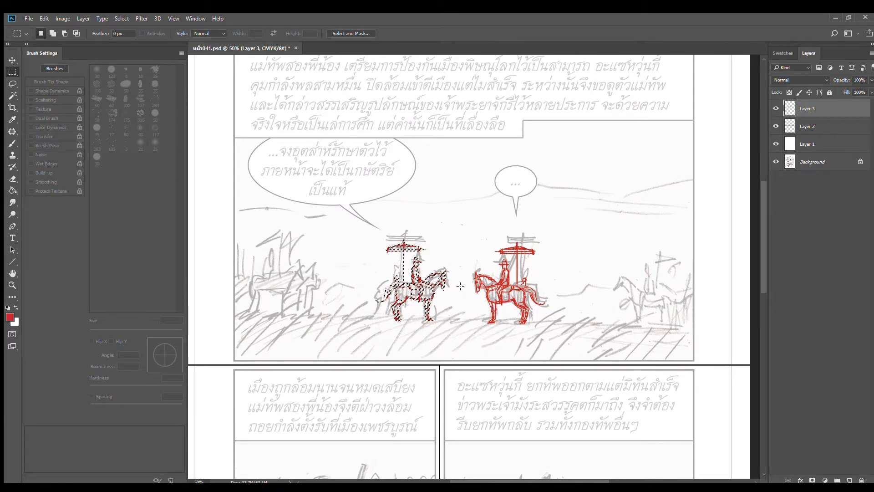
pyautogui.hotkey('ctrl', 'd')
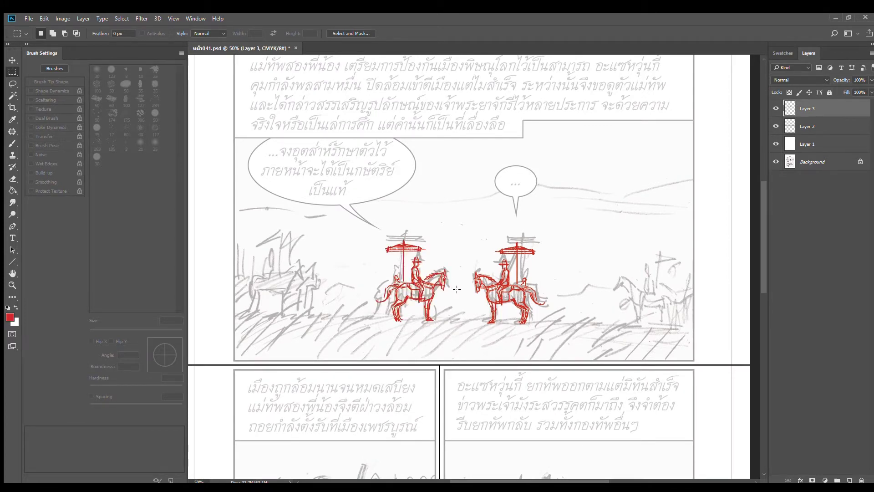
# - Duplicate the mirrored rider twice toward the panel's far left, one crossing the panel border, and erase the umbrellas from both copies
pyautogui.moveTo(443, 295); pyautogui.dragTo(443, 295)
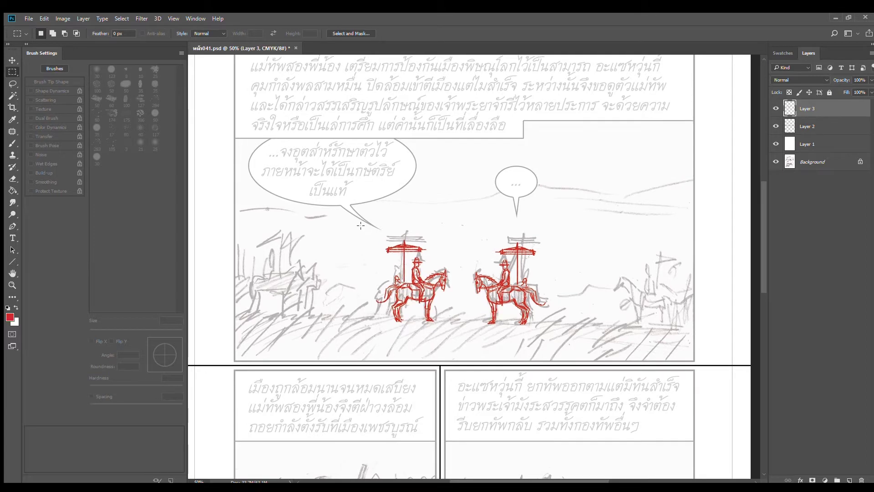
pyautogui.moveTo(379, 264)
pyautogui.mouseDown()
pyautogui.moveTo(443, 324)
pyautogui.moveTo(382, 302)
pyautogui.moveTo(259, 300)
pyautogui.moveTo(280, 294)
pyautogui.mouseUp()
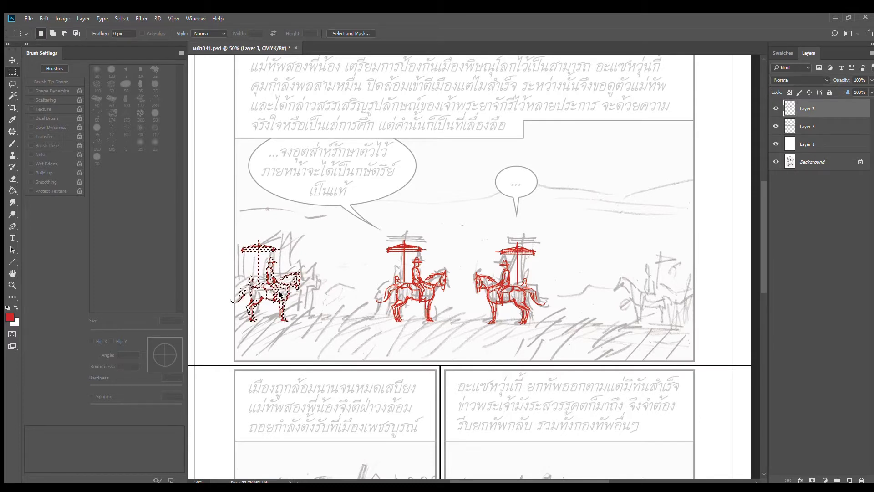
pyautogui.moveTo(279, 293); pyautogui.dragTo(226, 293)
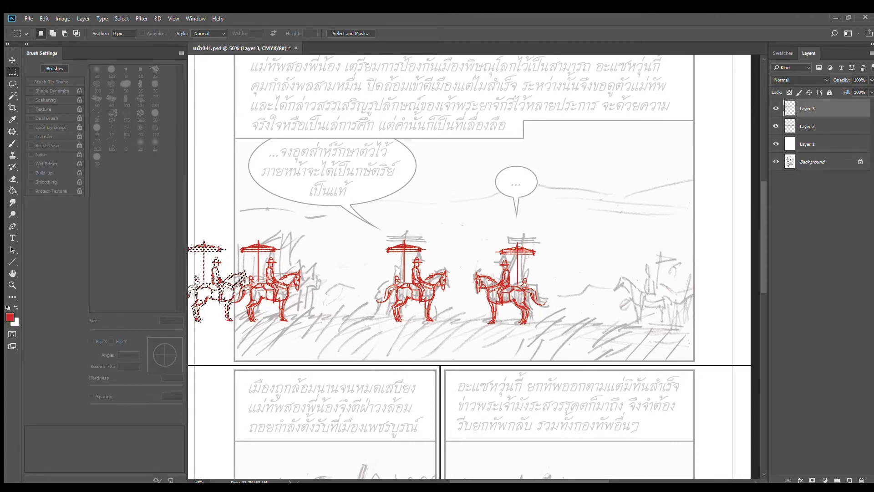
pyautogui.hotkey('ctrl', 'd')
pyautogui.press('e')
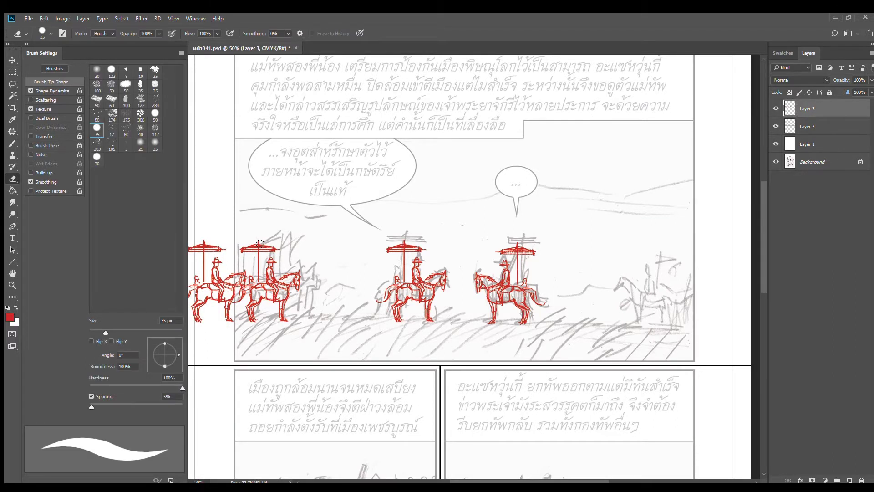
pyautogui.moveTo(248, 246)
pyautogui.mouseDown()
pyautogui.moveTo(285, 244)
pyautogui.moveTo(263, 252)
pyautogui.moveTo(259, 279)
pyautogui.moveTo(266, 250)
pyautogui.moveTo(286, 253)
pyautogui.moveTo(185, 251)
pyautogui.moveTo(202, 252)
pyautogui.moveTo(205, 279)
pyautogui.moveTo(206, 257)
pyautogui.mouseUp()
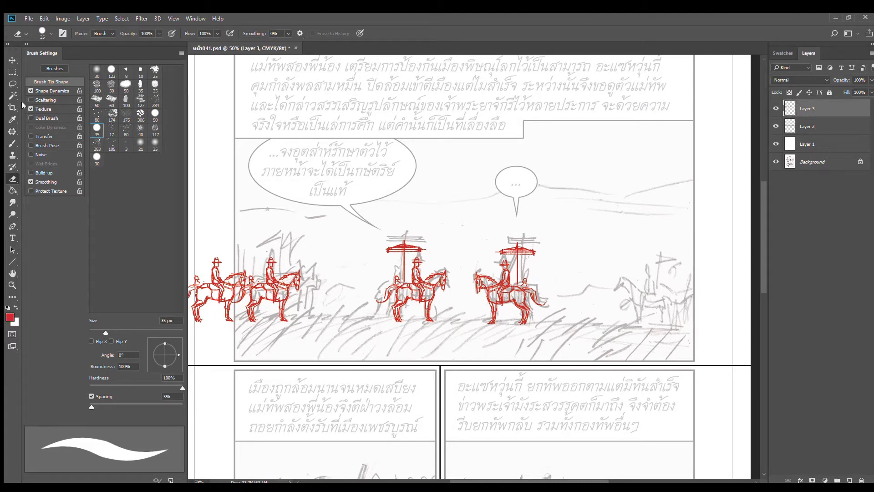
# - Duplicate the left-facing rider twice toward the panel's far right, one crossing the panel border, and erase the umbrellas from both copies
pyautogui.click(13, 72)
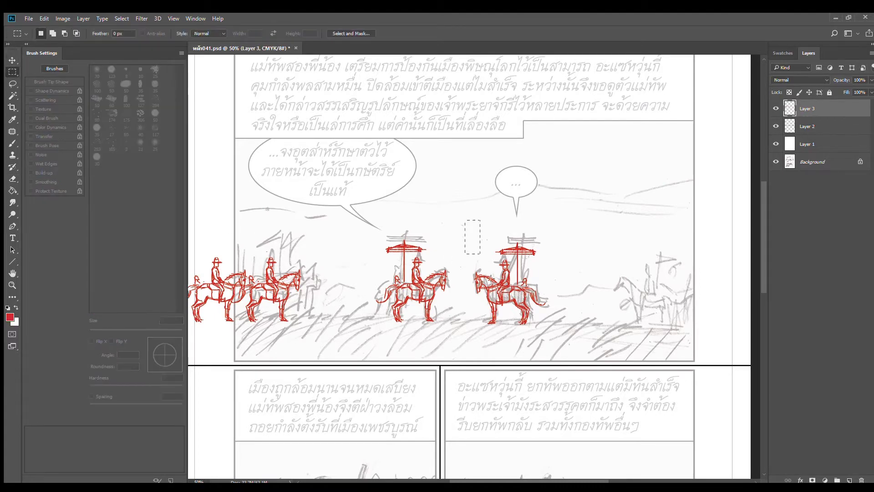
pyautogui.moveTo(481, 253); pyautogui.dragTo(550, 343)
pyautogui.moveTo(509, 309); pyautogui.dragTo(715, 307)
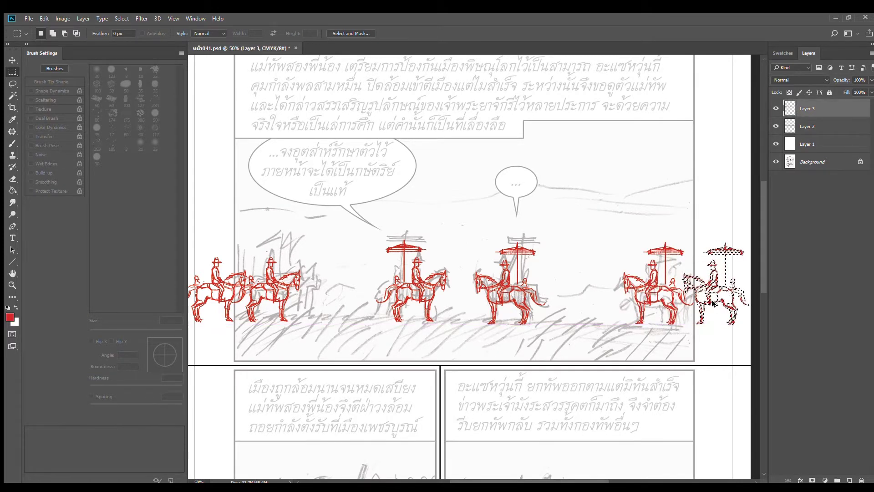
pyautogui.hotkey('ctrl', 'd')
pyautogui.press('e')
pyautogui.moveTo(675, 257)
pyautogui.mouseDown()
pyautogui.moveTo(656, 250)
pyautogui.moveTo(676, 248)
pyautogui.moveTo(664, 285)
pyautogui.moveTo(661, 246)
pyautogui.mouseUp()
pyautogui.moveTo(716, 254)
pyautogui.mouseDown()
pyautogui.moveTo(704, 248)
pyautogui.moveTo(726, 269)
pyautogui.moveTo(724, 285)
pyautogui.moveTo(739, 256)
pyautogui.mouseUp()
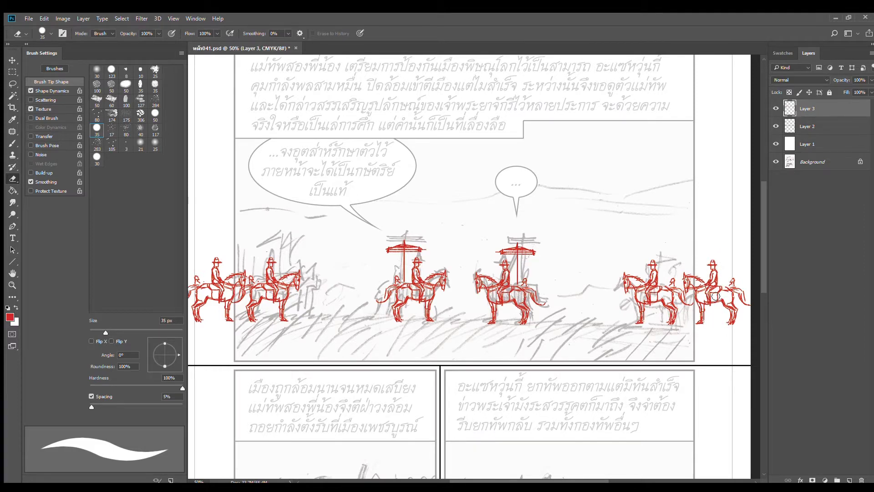
# - Draw a straight horizontal ground line across the page at the horses' hooves, undoing the first line and redrawing it slightly lower
pyautogui.press('b')
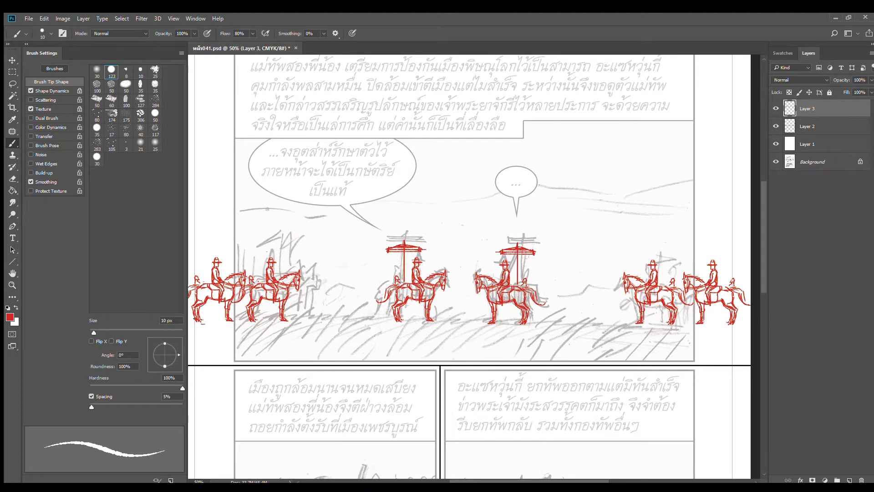
pyautogui.moveTo(193, 321); pyautogui.dragTo(787, 343)
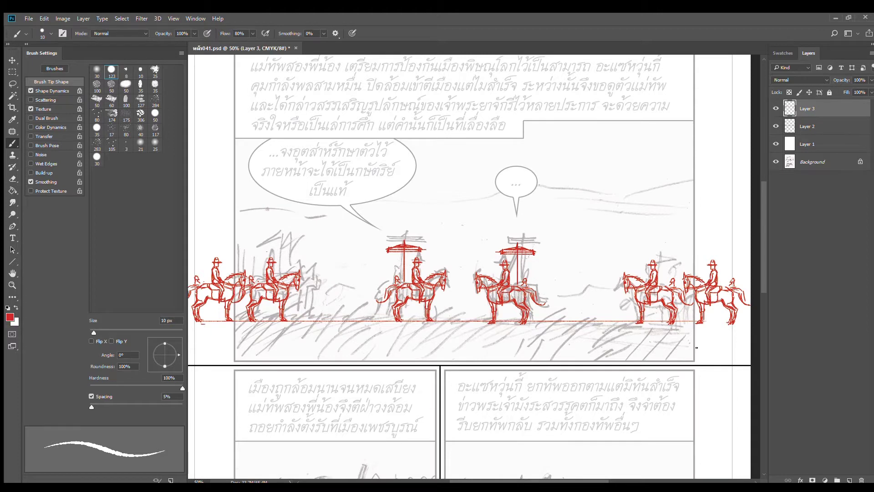
pyautogui.hotkey('ctrl', 'z')
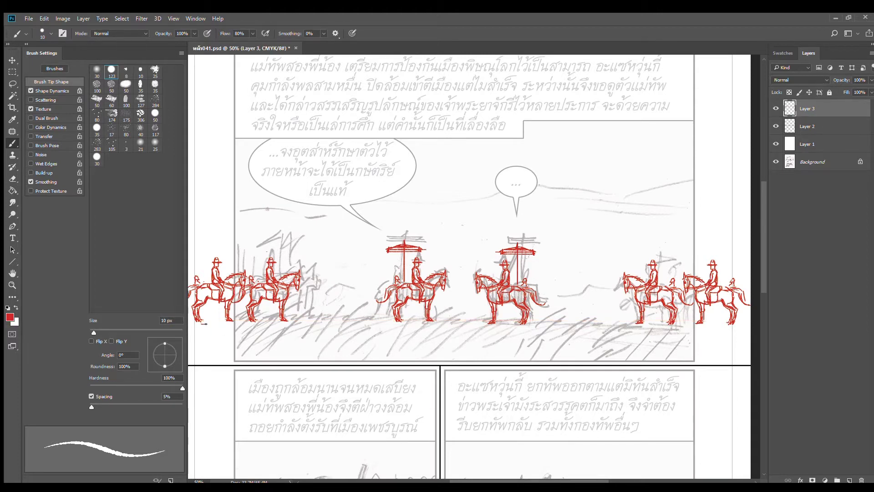
pyautogui.moveTo(196, 321); pyautogui.dragTo(823, 329)
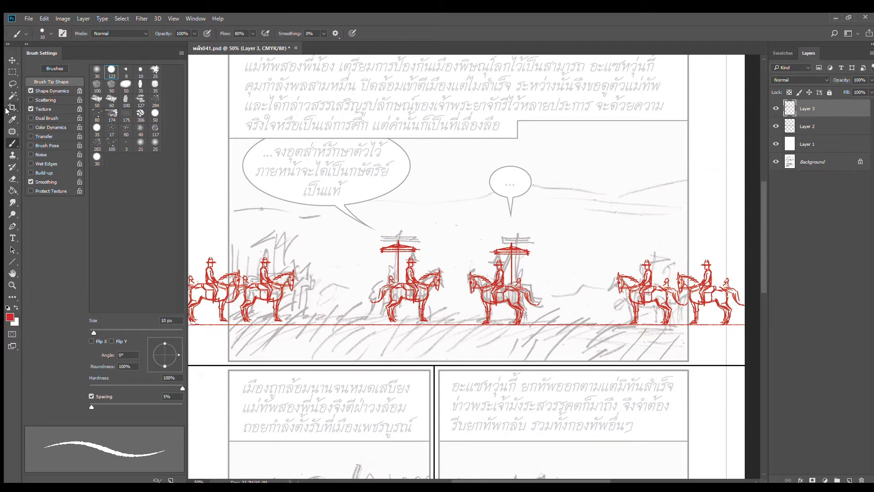
# - Select the three right-facing riders and move them down slightly so their hooves rest on the ground line
pyautogui.click(13, 72)
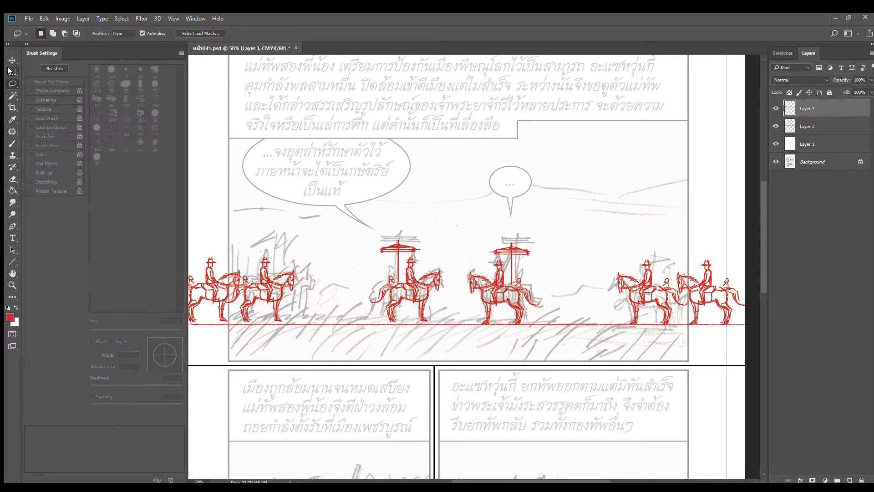
pyautogui.moveTo(328, 266); pyautogui.dragTo(403, 256)
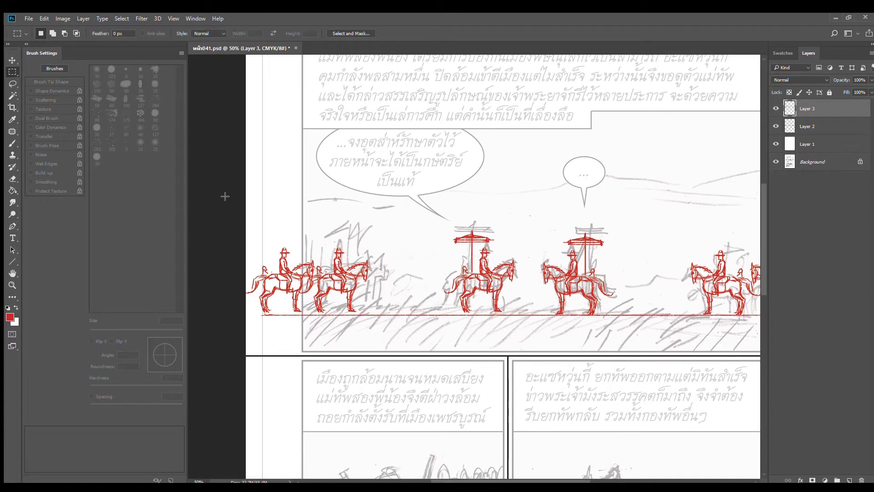
pyautogui.moveTo(225, 196); pyautogui.dragTo(530, 313)
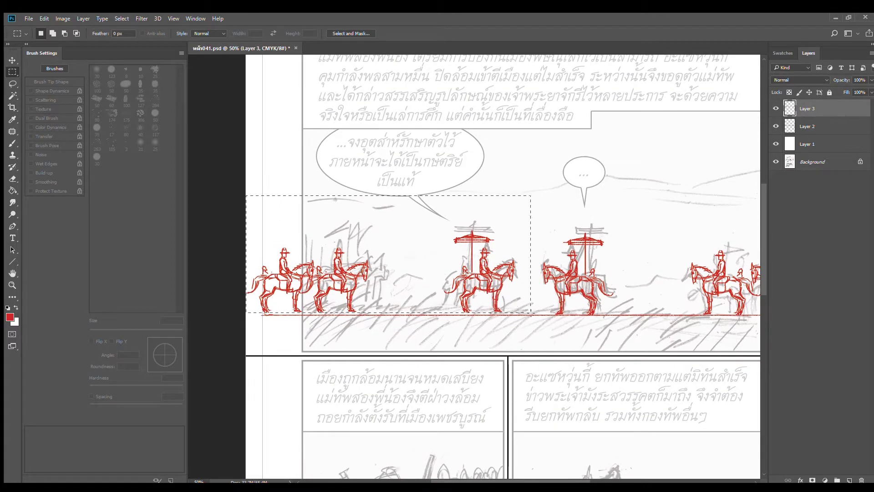
pyautogui.keyDown('ctrl'); pyautogui.moveTo(488, 270); pyautogui.dragTo(488, 274); pyautogui.keyUp('ctrl')
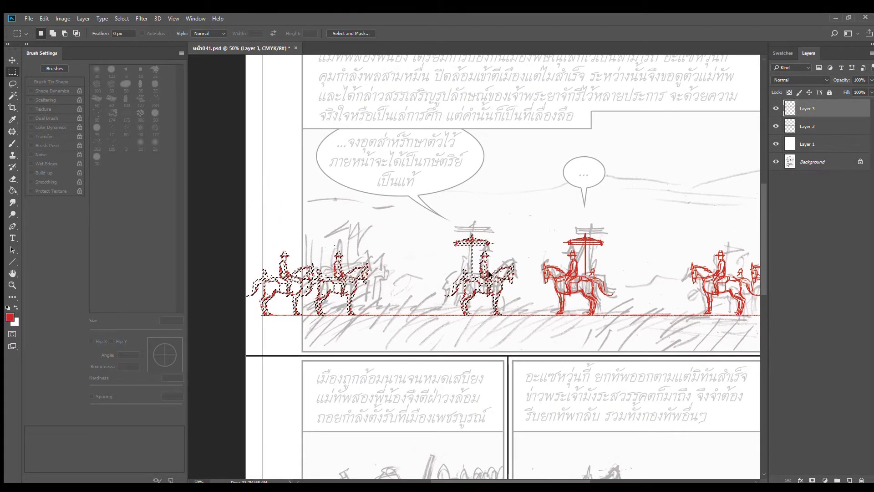
pyautogui.hotkey('ctrl', 'd')
# - Draw red slanted grass blades below the two central riders and leftward toward the rider inside the panel's left border
pyautogui.keyDown('alt'); pyautogui.click(576, 322); pyautogui.keyUp('alt')
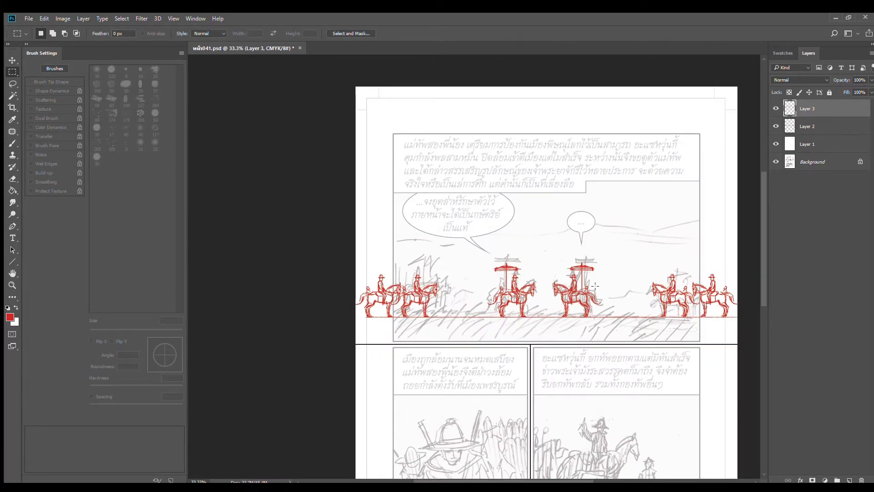
pyautogui.press('b')
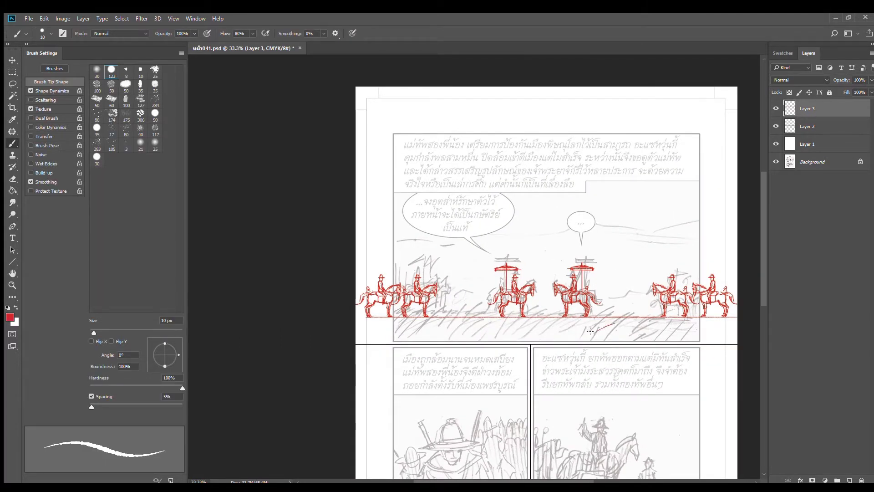
pyautogui.scroll(1, 590, 330)
pyautogui.moveTo(565, 332); pyautogui.dragTo(587, 309)
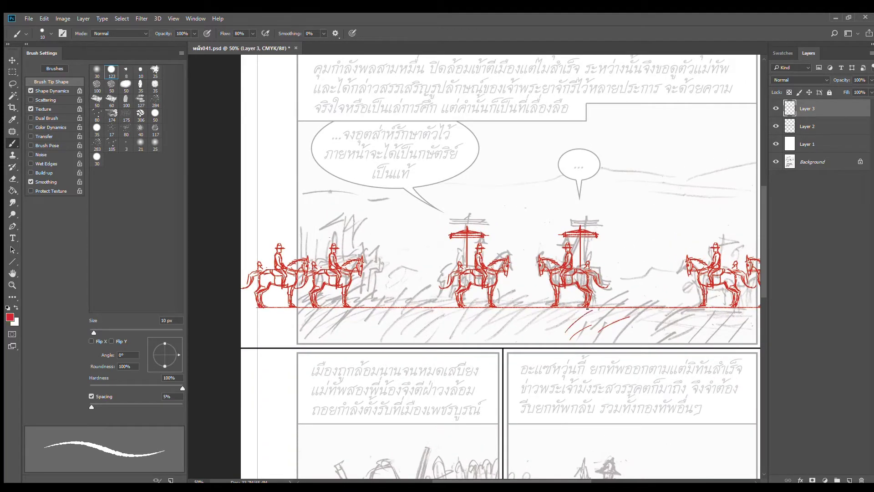
pyautogui.moveTo(508, 335)
pyautogui.mouseDown()
pyautogui.moveTo(524, 309)
pyautogui.moveTo(549, 313)
pyautogui.mouseUp()
pyautogui.moveTo(475, 338); pyautogui.dragTo(497, 316)
pyautogui.moveTo(478, 335)
pyautogui.mouseDown()
pyautogui.moveTo(510, 314)
pyautogui.moveTo(487, 330)
pyautogui.moveTo(503, 322)
pyautogui.moveTo(472, 315)
pyautogui.moveTo(463, 340)
pyautogui.moveTo(473, 309)
pyautogui.moveTo(467, 335)
pyautogui.moveTo(495, 307)
pyautogui.mouseUp()
pyautogui.moveTo(398, 339); pyautogui.dragTo(429, 310)
pyautogui.moveTo(412, 338)
pyautogui.mouseDown()
pyautogui.moveTo(451, 309)
pyautogui.moveTo(416, 333)
pyautogui.moveTo(458, 322)
pyautogui.mouseUp()
pyautogui.moveTo(402, 331); pyautogui.dragTo(417, 302)
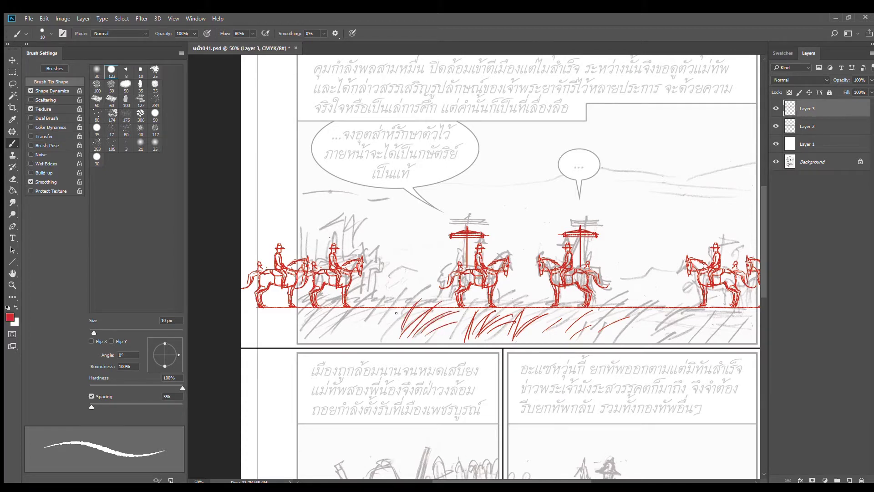
pyautogui.moveTo(373, 333); pyautogui.dragTo(404, 298)
pyautogui.moveTo(361, 327); pyautogui.dragTo(380, 298)
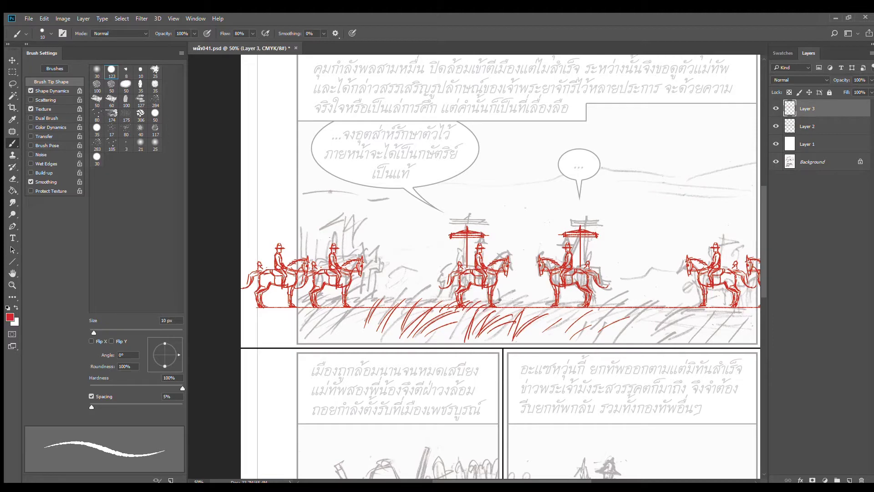
# - Fill in grass tufts along the ground line at the central horses' hooves and extend the blades toward the panel's left border
pyautogui.press('e')
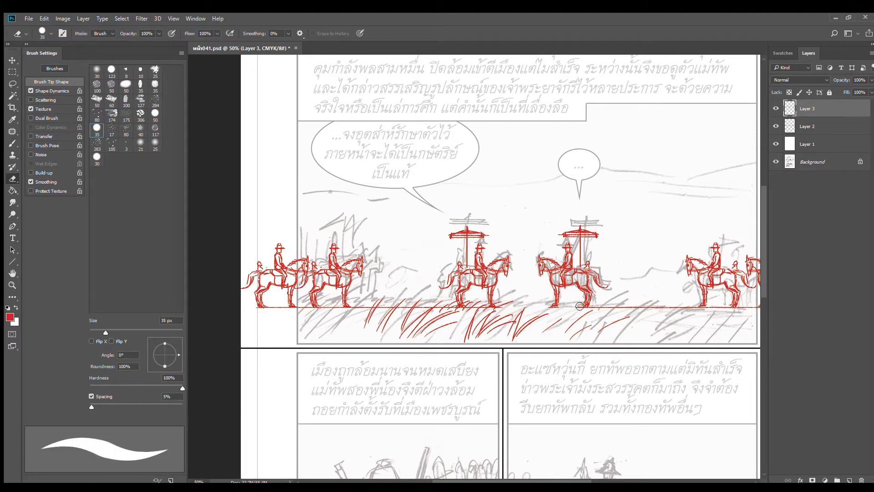
pyautogui.press('b')
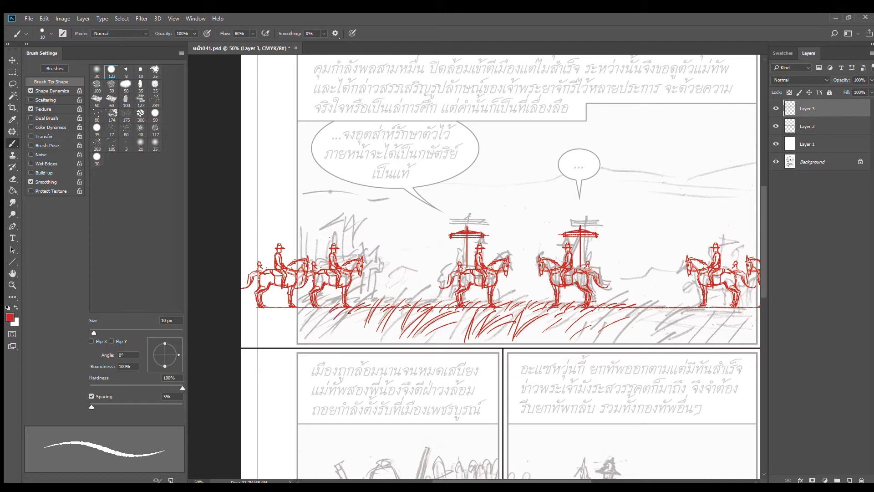
pyautogui.moveTo(332, 338); pyautogui.dragTo(364, 314)
pyautogui.moveTo(324, 335); pyautogui.dragTo(344, 315)
pyautogui.moveTo(330, 336); pyautogui.dragTo(350, 313)
# - Extend the grass blades rightward beneath the left-facing riders, past the panel border toward the page edge
pyautogui.moveTo(561, 329)
pyautogui.mouseDown()
pyautogui.moveTo(407, 337)
pyautogui.moveTo(510, 328)
pyautogui.mouseUp()
pyautogui.moveTo(447, 336)
pyautogui.mouseDown()
pyautogui.moveTo(463, 323)
pyautogui.moveTo(511, 315)
pyautogui.moveTo(566, 320)
pyautogui.mouseUp()
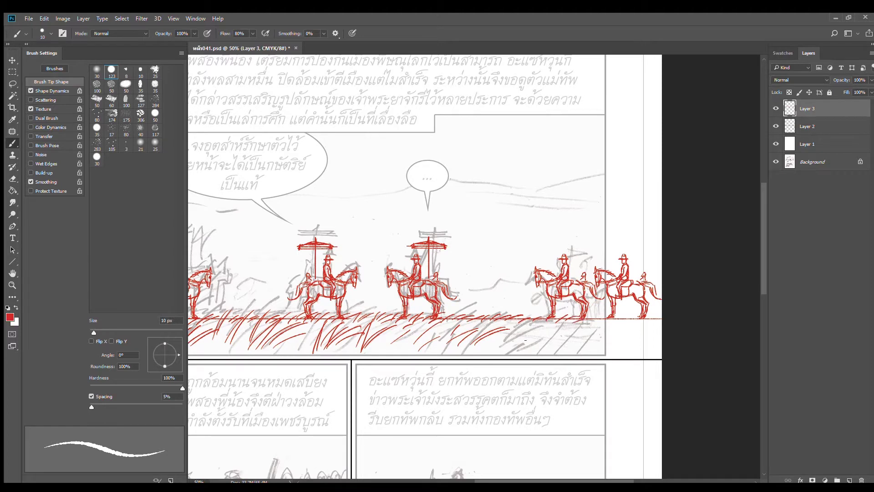
pyautogui.moveTo(516, 348)
pyautogui.mouseDown()
pyautogui.moveTo(536, 329)
pyautogui.moveTo(518, 349)
pyautogui.moveTo(515, 328)
pyautogui.mouseUp()
pyautogui.moveTo(479, 342)
pyautogui.mouseDown()
pyautogui.moveTo(548, 332)
pyautogui.moveTo(546, 341)
pyautogui.moveTo(605, 312)
pyautogui.mouseUp()
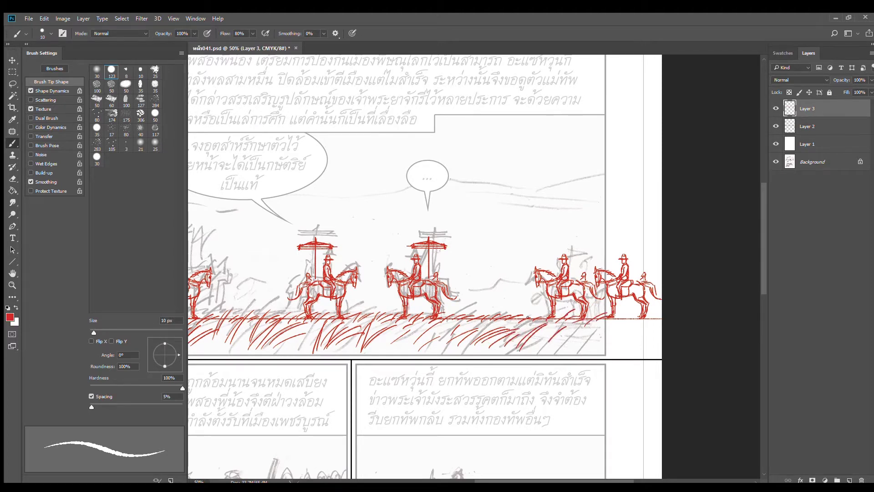
pyautogui.moveTo(515, 313); pyautogui.dragTo(528, 308)
pyautogui.moveTo(557, 346); pyautogui.dragTo(588, 329)
pyautogui.moveTo(566, 342)
pyautogui.mouseDown()
pyautogui.moveTo(597, 330)
pyautogui.moveTo(576, 326)
pyautogui.mouseUp()
pyautogui.moveTo(529, 343)
pyautogui.mouseDown()
pyautogui.moveTo(582, 337)
pyautogui.moveTo(581, 347)
pyautogui.moveTo(602, 327)
pyautogui.moveTo(591, 340)
pyautogui.moveTo(614, 345)
pyautogui.moveTo(645, 331)
pyautogui.mouseUp()
pyautogui.moveTo(389, 347)
pyautogui.mouseDown()
pyautogui.moveTo(411, 335)
pyautogui.moveTo(405, 329)
pyautogui.mouseUp()
# - Add grass blades under the far-left riders, continuing across the panel border to the page edge
pyautogui.moveTo(307, 329); pyautogui.dragTo(447, 312)
pyautogui.moveTo(290, 321)
pyautogui.mouseDown()
pyautogui.moveTo(309, 306)
pyautogui.moveTo(295, 301)
pyautogui.mouseUp()
pyautogui.moveTo(264, 315)
pyautogui.mouseDown()
pyautogui.moveTo(286, 303)
pyautogui.moveTo(274, 300)
pyautogui.moveTo(337, 303)
pyautogui.moveTo(324, 301)
pyautogui.mouseUp()
pyautogui.moveTo(341, 321); pyautogui.dragTo(364, 308)
# - Draw a rolling hill line across the full page width and low bushes behind the riders, and save the file
pyautogui.scroll(-3, 422, 325)
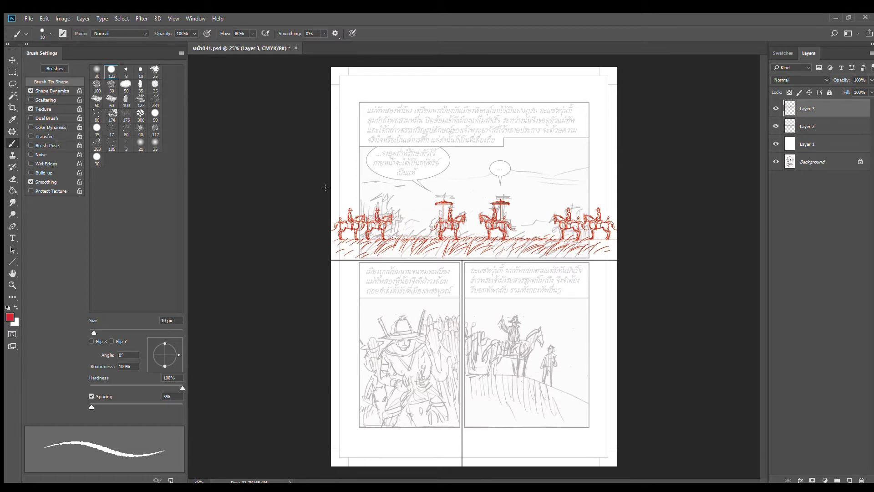
pyautogui.moveTo(334, 187)
pyautogui.mouseDown()
pyautogui.moveTo(488, 181)
pyautogui.moveTo(563, 167)
pyautogui.moveTo(654, 180)
pyautogui.mouseUp()
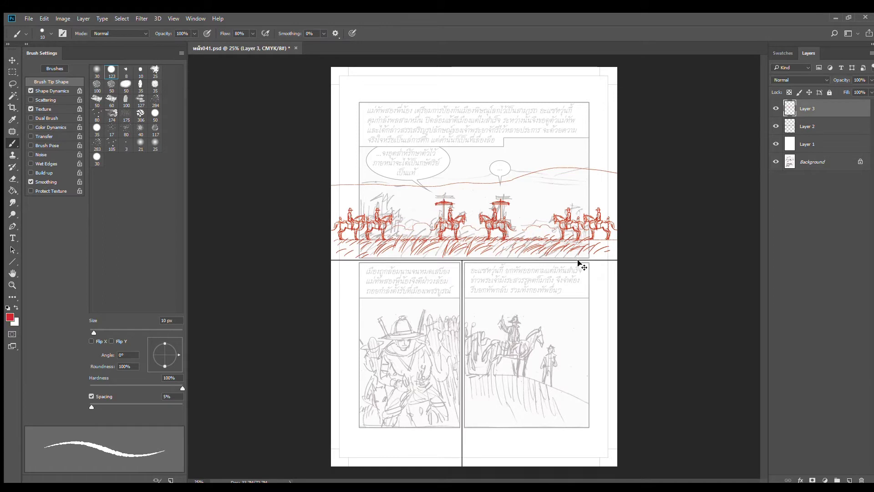
pyautogui.hotkey('ctrl', 's')
# - Lasso the head and front legs of the inner left rider's horse, duplicate them just ahead, and scale the copy to about 94%
pyautogui.keyDown('ctrl'); pyautogui.click(391, 224); pyautogui.keyUp('ctrl')
pyautogui.keyDown('ctrl'); pyautogui.click(392, 224); pyautogui.keyUp('ctrl')
pyautogui.keyDown('ctrl'); pyautogui.click(391, 224); pyautogui.keyUp('ctrl')
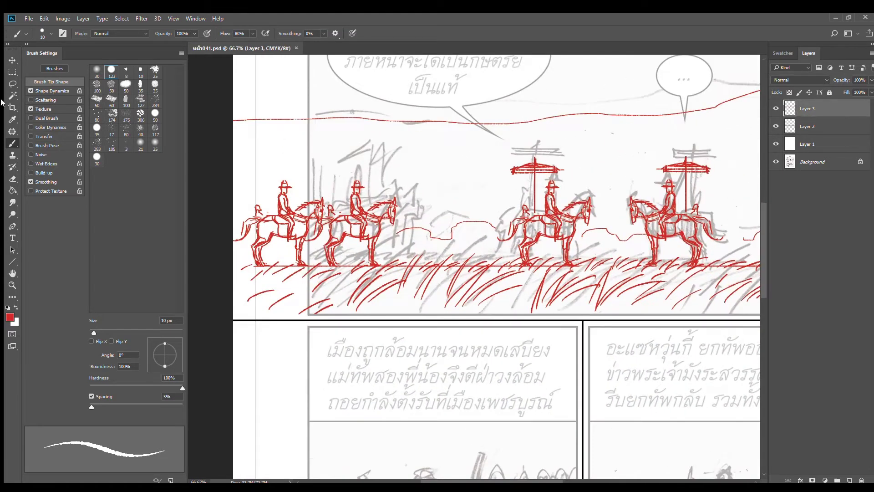
pyautogui.click(10, 84)
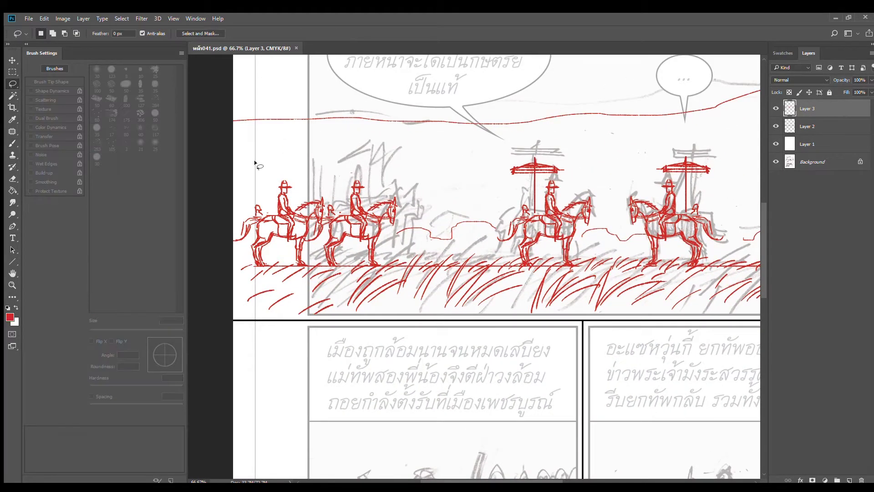
pyautogui.moveTo(391, 215)
pyautogui.mouseDown()
pyautogui.moveTo(390, 191)
pyautogui.moveTo(379, 198)
pyautogui.moveTo(365, 257)
pyautogui.moveTo(376, 260)
pyautogui.moveTo(401, 215)
pyautogui.mouseUp()
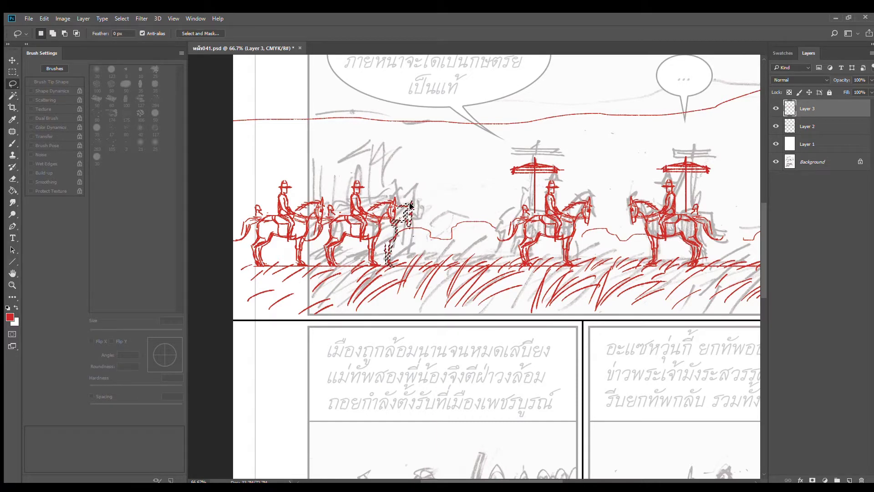
pyautogui.hotkey('ctrl', 't')
pyautogui.moveTo(417, 199); pyautogui.dragTo(414, 202)
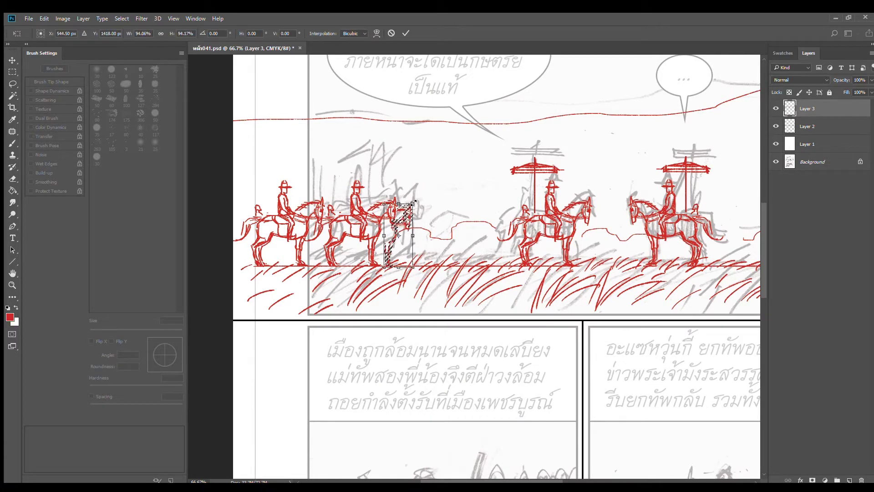
pyautogui.press('Return')
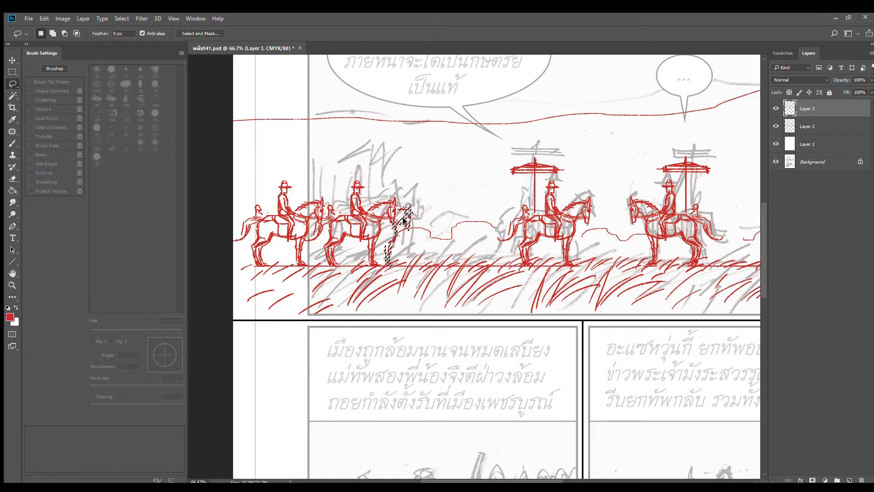
# - Duplicate the small horse front once more slightly farther ahead, adjust its size, and deselect it
pyautogui.moveTo(403, 218)
pyautogui.mouseDown()
pyautogui.moveTo(424, 220)
pyautogui.moveTo(426, 209)
pyautogui.mouseUp()
pyautogui.hotkey('ctrl', 't')
pyautogui.press('Return')
pyautogui.hotkey('ctrl', 'd')
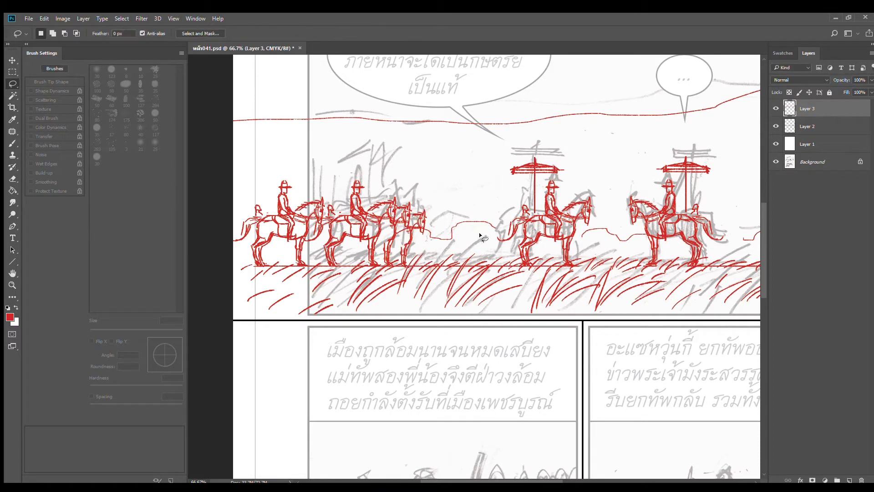
# - Add extra horse legs around the two left-facing riders at the panel's far right to suggest more horses behind them
pyautogui.moveTo(385, 242); pyautogui.dragTo(439, 239)
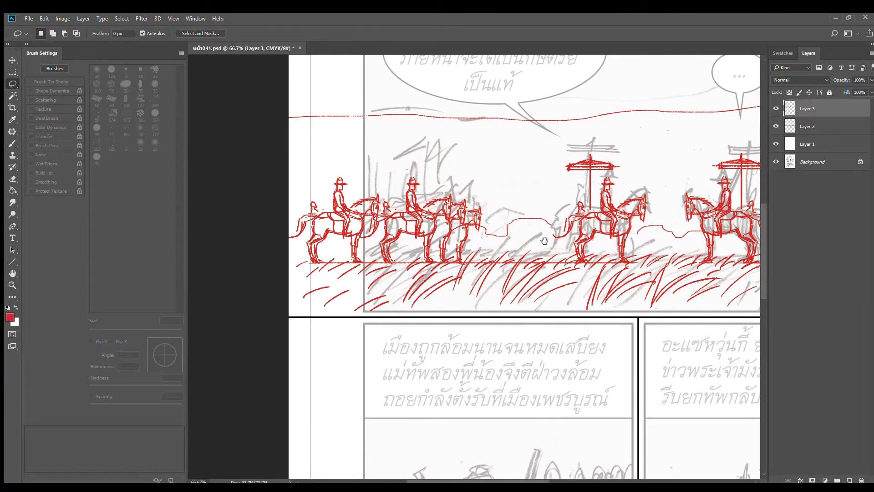
pyautogui.moveTo(537, 242); pyautogui.dragTo(283, 243)
pyautogui.moveTo(643, 228)
pyautogui.mouseDown()
pyautogui.moveTo(487, 228)
pyautogui.moveTo(499, 224)
pyautogui.moveTo(498, 258)
pyautogui.moveTo(508, 262)
pyautogui.moveTo(509, 252)
pyautogui.moveTo(526, 251)
pyautogui.moveTo(504, 260)
pyautogui.moveTo(532, 253)
pyautogui.moveTo(524, 251)
pyautogui.moveTo(610, 253)
pyautogui.moveTo(551, 234)
pyautogui.mouseUp()
pyautogui.hotkey('ctrl', 'z')
pyautogui.hotkey('ctrl', 'd')
pyautogui.hotkey('ctrl', 'd')
pyautogui.hotkey('ctrl', 'd')
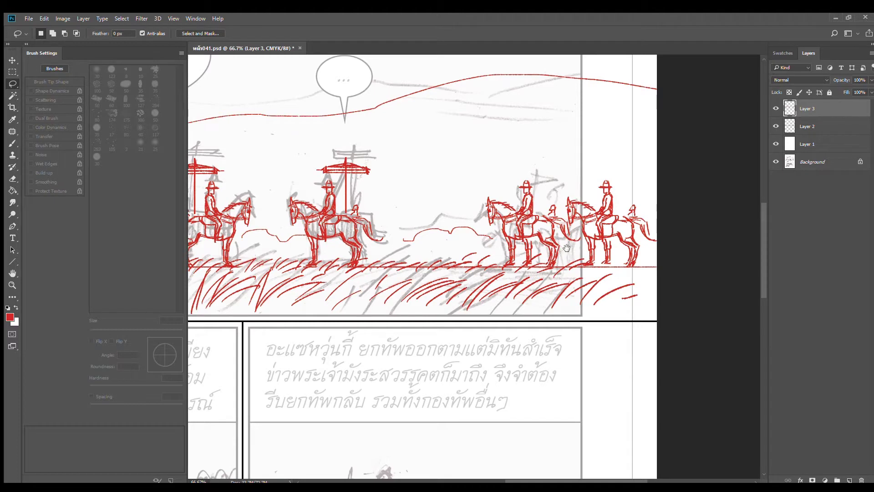
pyautogui.press('b')
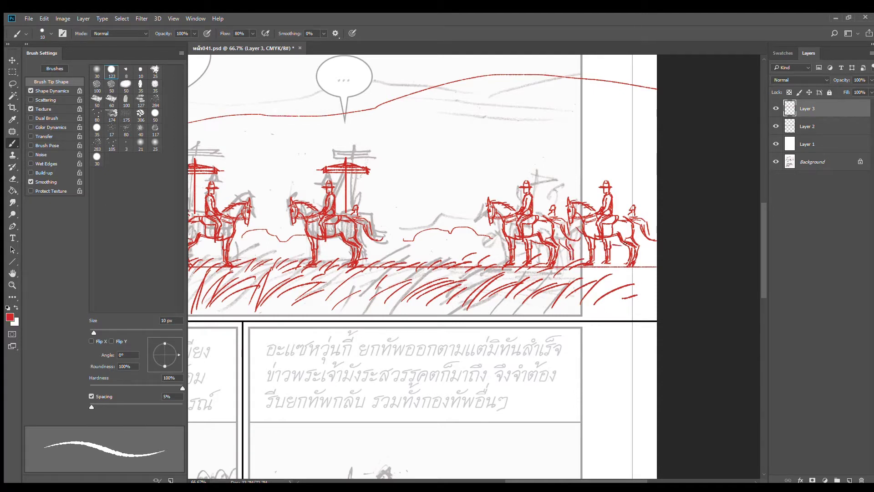
pyautogui.moveTo(645, 243); pyautogui.dragTo(654, 264)
# - Draw a tall straight pole with a flag at each of the two far-right riders, undoing one stroke on the way
pyautogui.moveTo(545, 198); pyautogui.dragTo(542, 268)
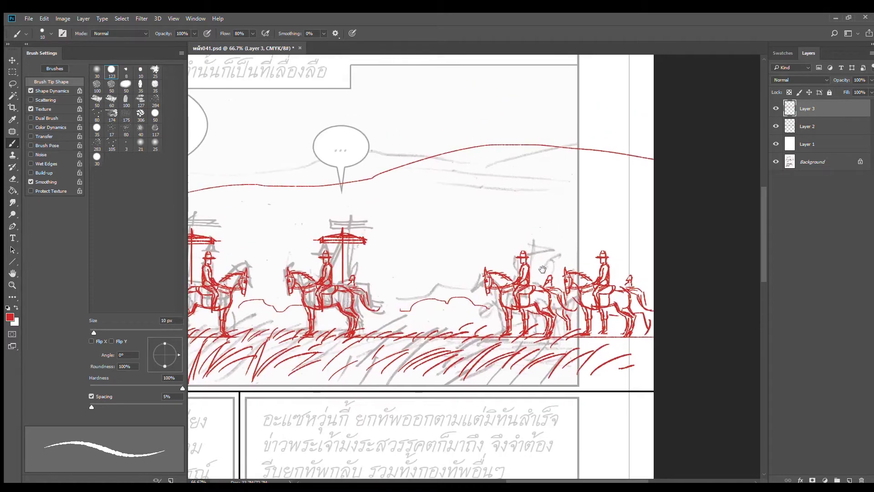
pyautogui.click(514, 274)
pyautogui.keyDown('shift'); pyautogui.click(516, 205); pyautogui.keyUp('shift')
pyautogui.moveTo(515, 205)
pyautogui.mouseDown()
pyautogui.moveTo(564, 212)
pyautogui.moveTo(548, 212)
pyautogui.moveTo(598, 204)
pyautogui.moveTo(642, 221)
pyautogui.mouseUp()
pyautogui.hotkey('ctrl', 'z')
pyautogui.click(595, 275)
pyautogui.keyDown('shift'); pyautogui.click(596, 207); pyautogui.keyUp('shift')
pyautogui.moveTo(596, 220); pyautogui.dragTo(637, 217)
# - Draw three poles with flags, descending in height, above the inner left rider and the horse heads ahead of it
pyautogui.moveTo(453, 253); pyautogui.dragTo(519, 243)
pyautogui.moveTo(363, 242); pyautogui.dragTo(477, 258)
pyautogui.moveTo(387, 271)
pyautogui.mouseDown()
pyautogui.moveTo(386, 214)
pyautogui.moveTo(425, 213)
pyautogui.mouseUp()
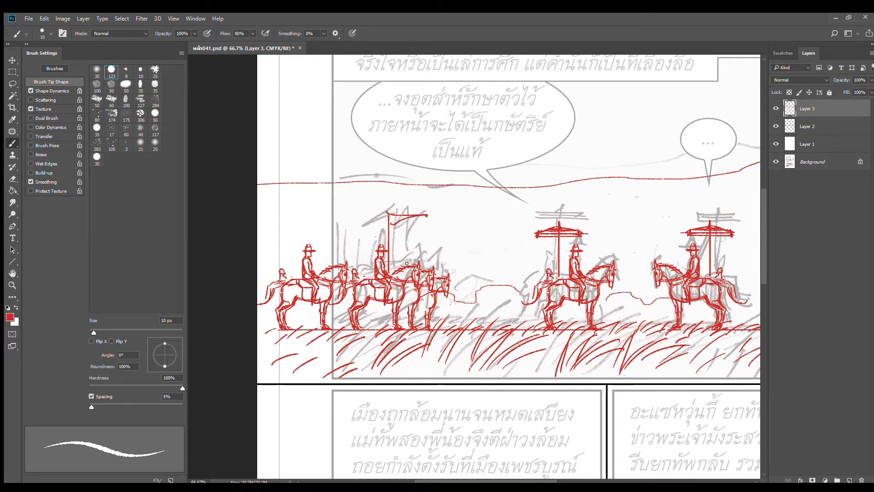
pyautogui.moveTo(406, 240)
pyautogui.mouseDown()
pyautogui.moveTo(408, 227)
pyautogui.moveTo(427, 226)
pyautogui.mouseUp()
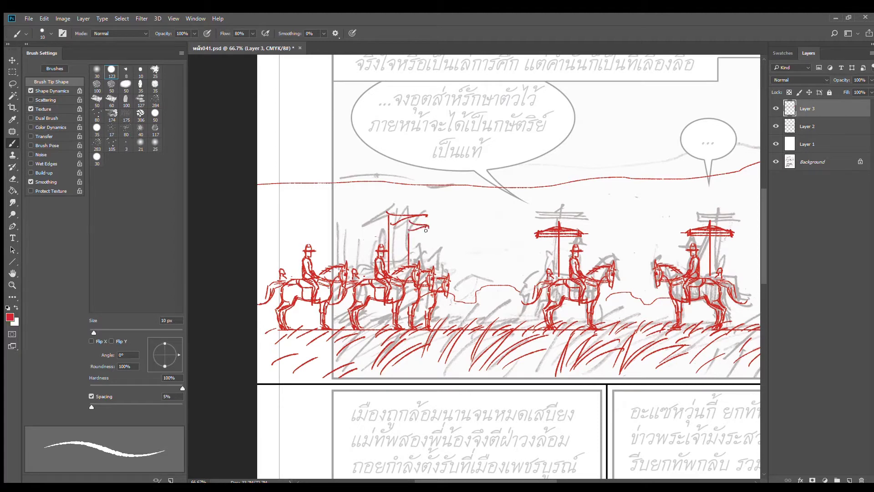
pyautogui.moveTo(428, 268)
pyautogui.mouseDown()
pyautogui.moveTo(424, 229)
pyautogui.moveTo(449, 239)
pyautogui.mouseUp()
# - Draw three more flags on poles from the outermost left rider toward the inner one, undoing the first attempt
pyautogui.moveTo(342, 259)
pyautogui.mouseDown()
pyautogui.moveTo(402, 268)
pyautogui.moveTo(381, 231)
pyautogui.mouseUp()
pyautogui.hotkey('ctrl', 'z')
pyautogui.moveTo(376, 283)
pyautogui.mouseDown()
pyautogui.moveTo(377, 231)
pyautogui.moveTo(394, 238)
pyautogui.mouseUp()
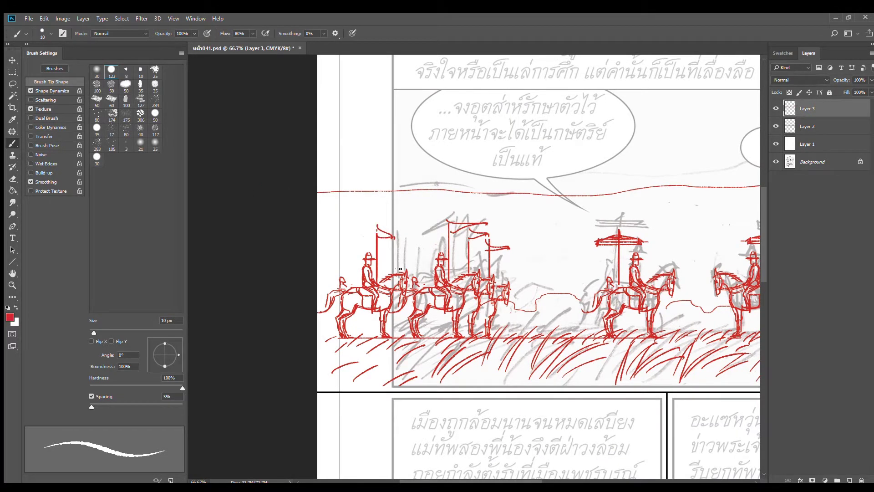
pyautogui.moveTo(400, 273)
pyautogui.mouseDown()
pyautogui.moveTo(398, 232)
pyautogui.moveTo(419, 241)
pyautogui.mouseUp()
pyautogui.moveTo(420, 279)
pyautogui.mouseDown()
pyautogui.moveTo(420, 238)
pyautogui.moveTo(440, 246)
pyautogui.mouseUp()
# - Draw shorter flags on poles just behind each of the two far-right riders
pyautogui.keyDown('alt'); pyautogui.click(502, 275); pyautogui.keyUp('alt')
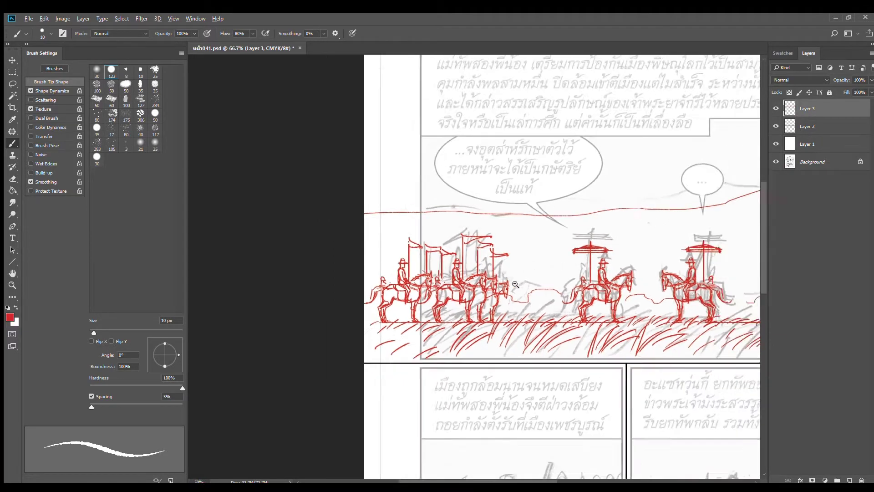
pyautogui.keyDown('alt'); pyautogui.click(514, 283); pyautogui.keyUp('alt')
pyautogui.moveTo(642, 276); pyautogui.dragTo(458, 261)
pyautogui.keyDown('ctrl'); pyautogui.click(580, 258); pyautogui.keyUp('ctrl')
pyautogui.keyDown('ctrl'); pyautogui.click(548, 261); pyautogui.keyUp('ctrl')
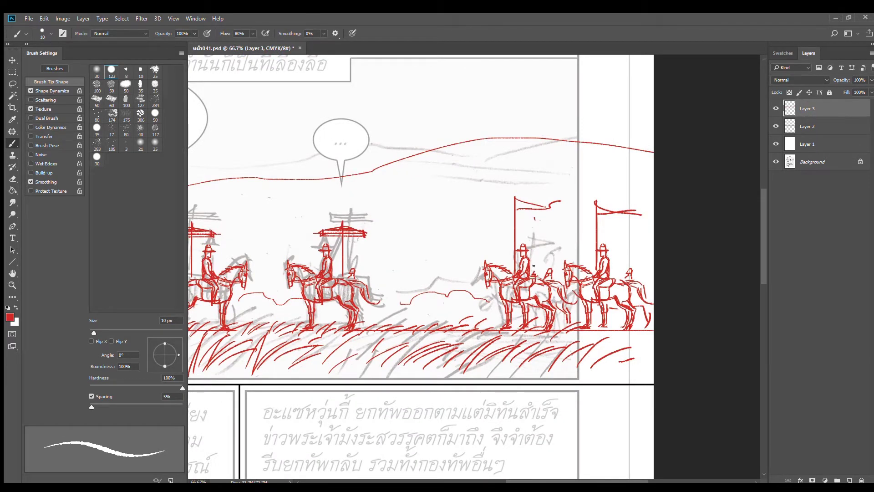
pyautogui.moveTo(534, 274)
pyautogui.mouseDown()
pyautogui.moveTo(531, 212)
pyautogui.moveTo(562, 219)
pyautogui.mouseUp()
pyautogui.moveTo(622, 260)
pyautogui.mouseDown()
pyautogui.moveTo(589, 276)
pyautogui.moveTo(585, 238)
pyautogui.moveTo(613, 242)
pyautogui.mouseUp()
# - Draw billowing cloud outlines and thin cloud streaks across the sky above the hill line, out to both page edges
pyautogui.keyDown('alt'); pyautogui.click(515, 291); pyautogui.keyUp('alt')
pyautogui.keyDown('alt'); pyautogui.click(515, 291); pyautogui.keyUp('alt')
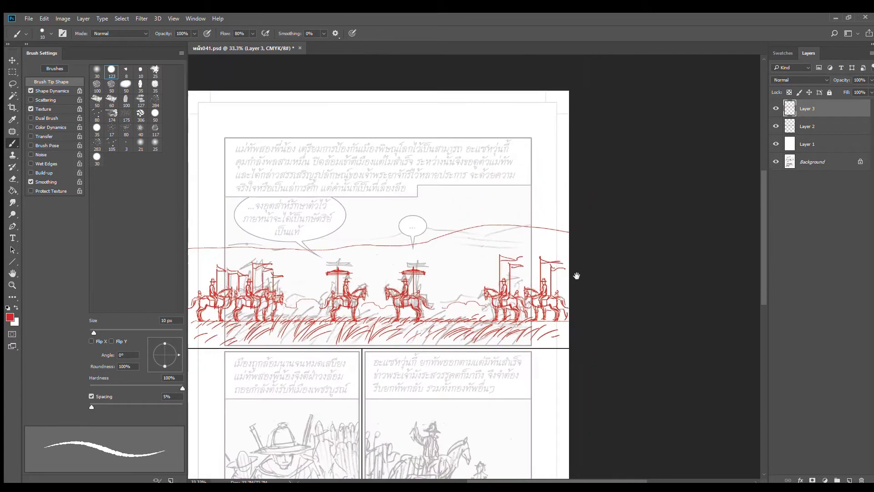
pyautogui.moveTo(480, 309); pyautogui.dragTo(521, 306)
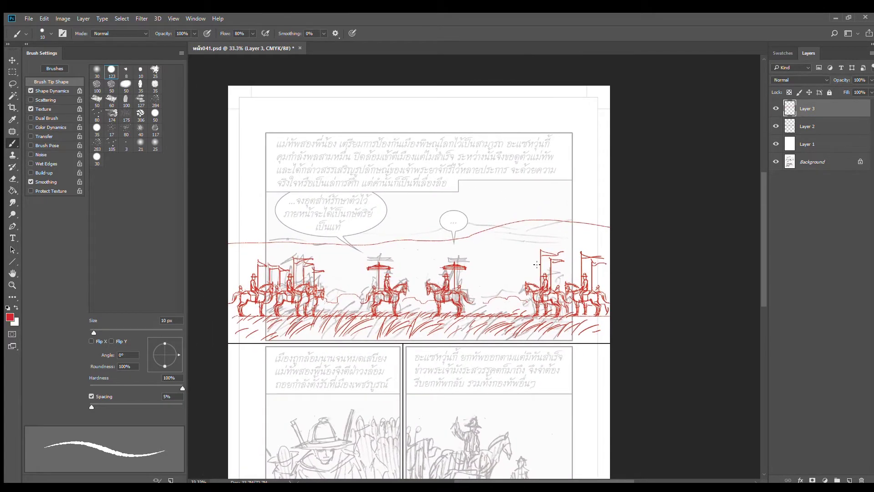
pyautogui.scroll(1, 316, 278)
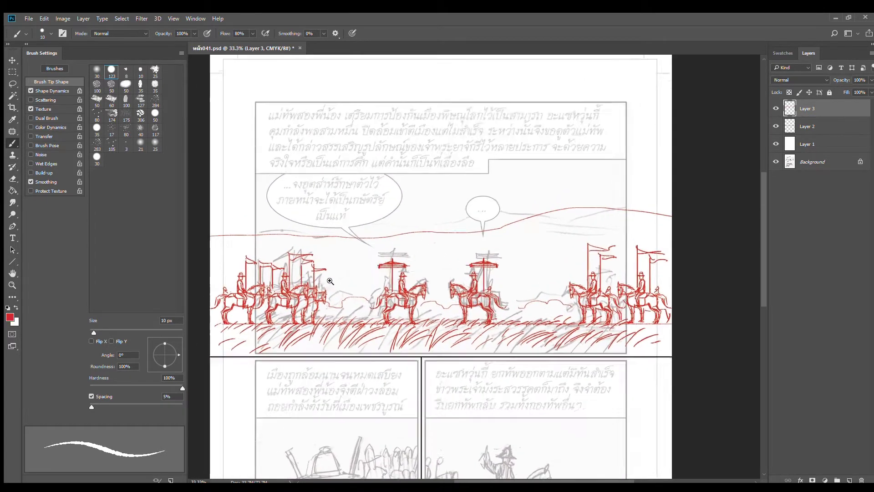
pyautogui.scroll(-2, 559, 265)
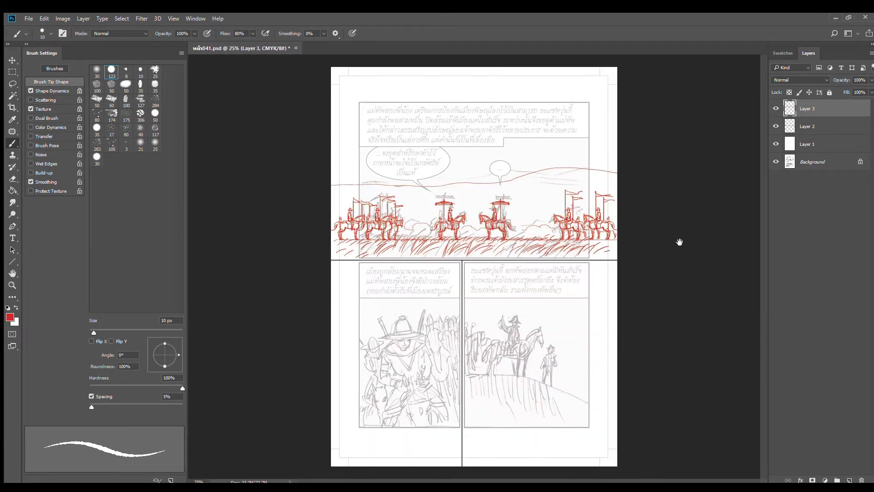
pyautogui.moveTo(331, 168); pyautogui.dragTo(400, 173)
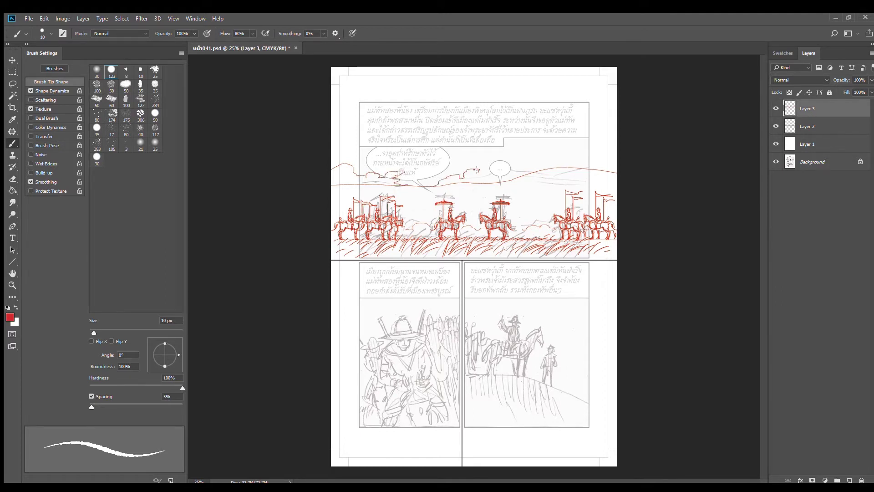
pyautogui.moveTo(477, 169)
pyautogui.mouseDown()
pyautogui.moveTo(486, 155)
pyautogui.moveTo(585, 153)
pyautogui.moveTo(546, 155)
pyautogui.moveTo(530, 163)
pyautogui.moveTo(537, 169)
pyautogui.moveTo(615, 158)
pyautogui.moveTo(531, 139)
pyautogui.mouseUp()
pyautogui.moveTo(595, 131); pyautogui.dragTo(620, 132)
pyautogui.moveTo(433, 139); pyautogui.dragTo(463, 140)
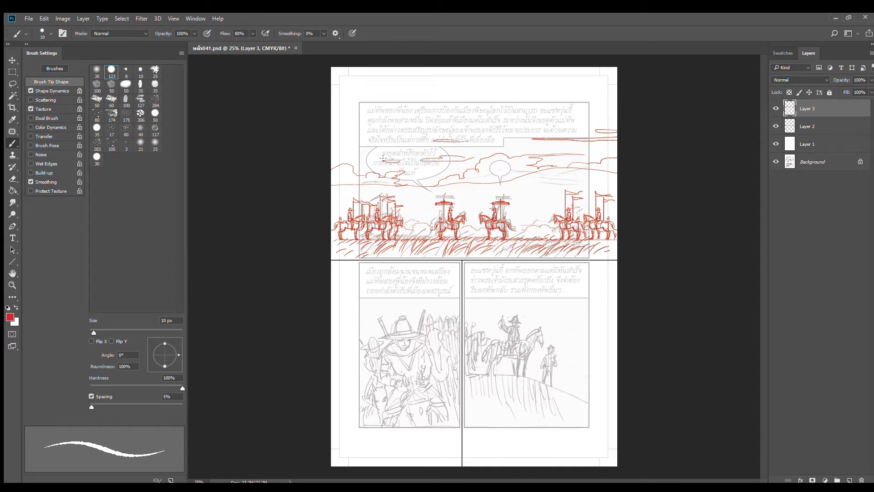
pyautogui.moveTo(359, 149)
pyautogui.mouseDown()
pyautogui.moveTo(330, 144)
pyautogui.moveTo(356, 142)
pyautogui.mouseUp()
# - Draw thin horizontal contour strokes on the hillside behind the umbrella riders, and save the file
pyautogui.moveTo(524, 186)
pyautogui.mouseDown()
pyautogui.moveTo(566, 183)
pyautogui.moveTo(565, 177)
pyautogui.mouseUp()
pyautogui.moveTo(484, 189); pyautogui.dragTo(537, 193)
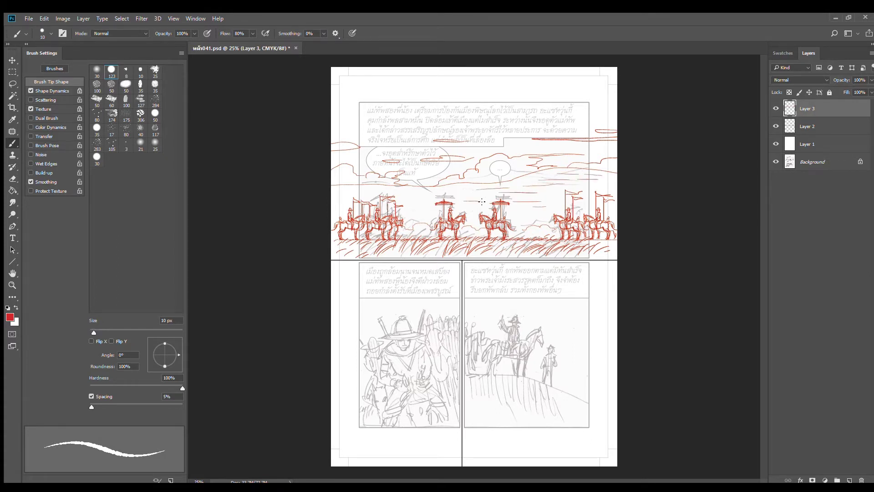
pyautogui.scroll(2, 425, 231)
pyautogui.scroll(-2, 591, 221)
pyautogui.hotkey('ctrl', 's')
# - Examine the faded sketch of the hatted figure in the lower-left panel up close
pyautogui.keyDown('ctrl'); pyautogui.click(416, 322); pyautogui.keyUp('ctrl')
pyautogui.keyDown('ctrl'); pyautogui.click(412, 348); pyautogui.keyUp('ctrl')
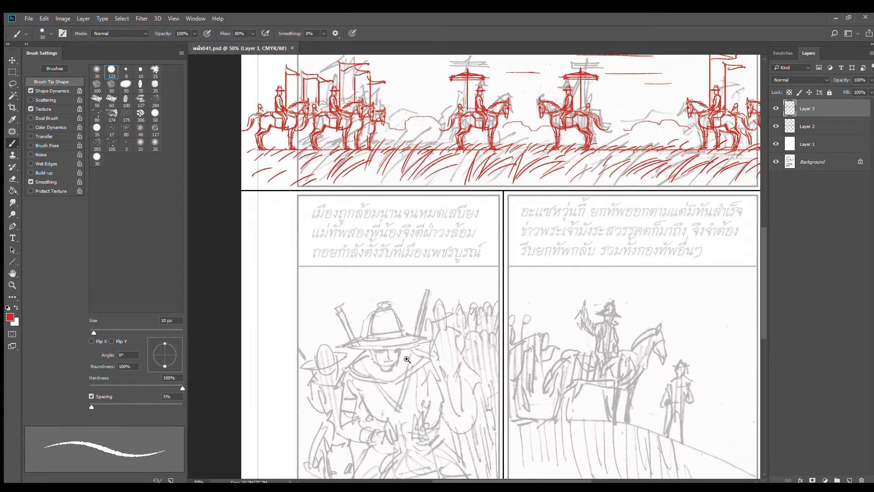
pyautogui.keyDown('ctrl'); pyautogui.click(406, 359); pyautogui.keyUp('ctrl')
pyautogui.moveTo(425, 351); pyautogui.dragTo(464, 255)
pyautogui.keyDown('ctrl'); pyautogui.keyDown('alt'); pyautogui.click(455, 267); pyautogui.keyUp('alt'); pyautogui.keyUp('ctrl')
pyautogui.keyDown('ctrl'); pyautogui.keyDown('alt'); pyautogui.click(467, 234); pyautogui.keyUp('alt'); pyautogui.keyUp('ctrl')
pyautogui.keyDown('ctrl'); pyautogui.click(434, 286); pyautogui.keyUp('ctrl')
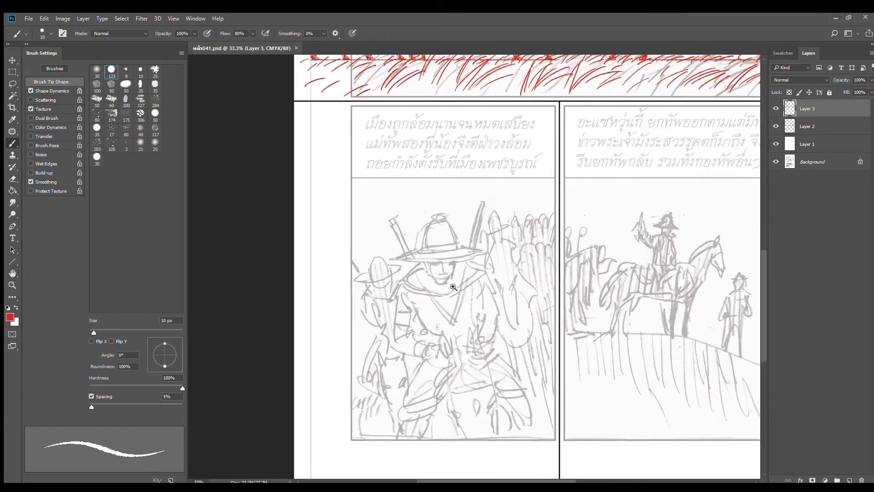
# - Draw the wide elliptical hat brim of the figure in the lower-left panel, with a double line along its front edge
pyautogui.keyDown('ctrl'); pyautogui.click(454, 287); pyautogui.keyUp('ctrl')
pyautogui.keyDown('ctrl'); pyautogui.click(458, 278); pyautogui.keyUp('ctrl')
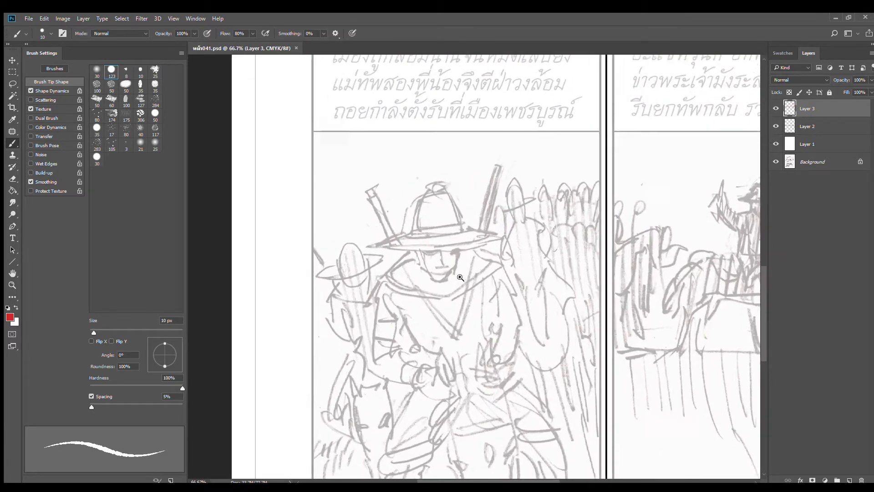
pyautogui.keyDown('ctrl'); pyautogui.click(460, 277); pyautogui.keyUp('ctrl')
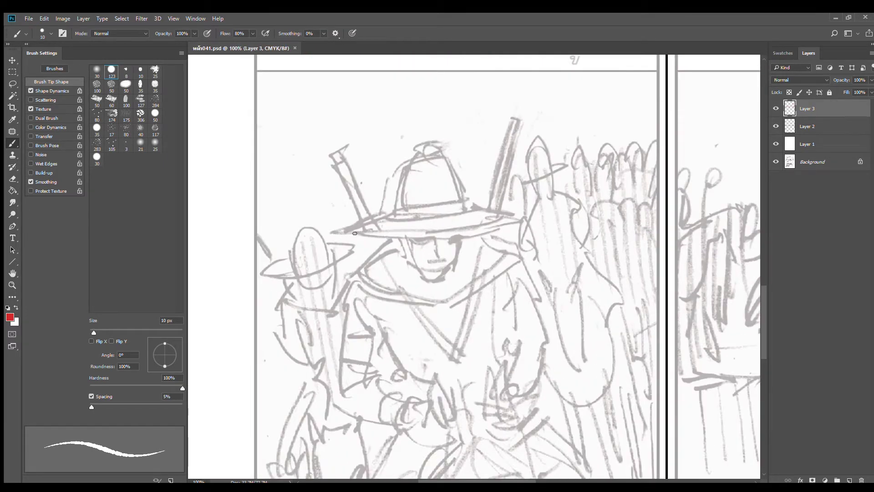
pyautogui.moveTo(354, 233)
pyautogui.mouseDown()
pyautogui.moveTo(469, 231)
pyautogui.moveTo(511, 216)
pyautogui.mouseUp()
pyautogui.moveTo(356, 229); pyautogui.dragTo(401, 211)
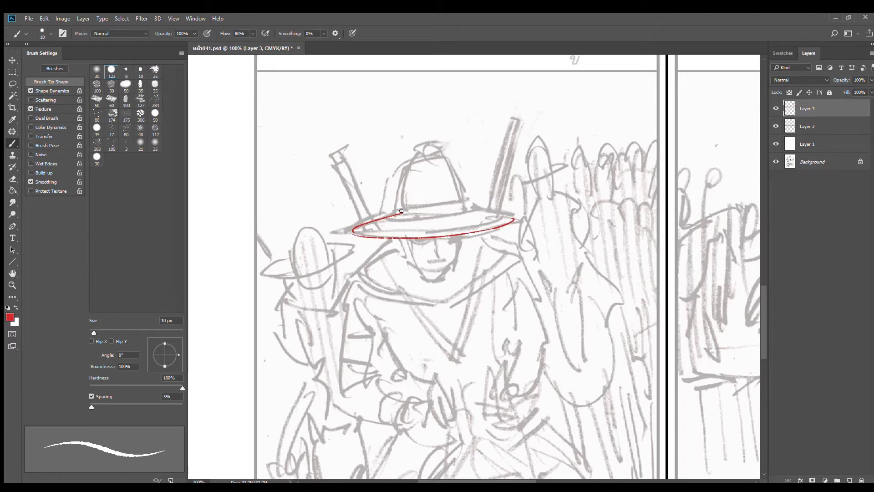
pyautogui.moveTo(475, 209); pyautogui.dragTo(515, 217)
pyautogui.moveTo(363, 228)
pyautogui.mouseDown()
pyautogui.moveTo(449, 231)
pyautogui.moveTo(505, 214)
pyautogui.moveTo(363, 234)
pyautogui.moveTo(364, 227)
pyautogui.moveTo(392, 231)
pyautogui.moveTo(487, 216)
pyautogui.mouseUp()
pyautogui.hotkey('ctrl', 'z')
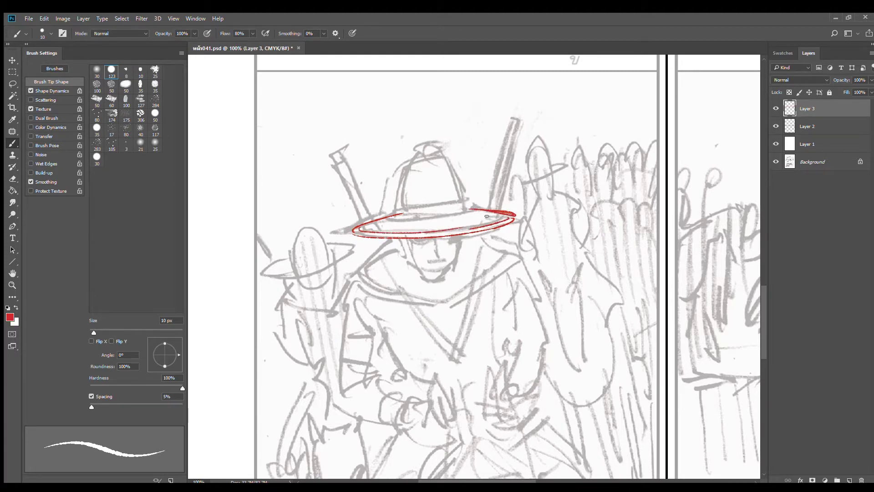
pyautogui.moveTo(362, 229); pyautogui.dragTo(491, 222)
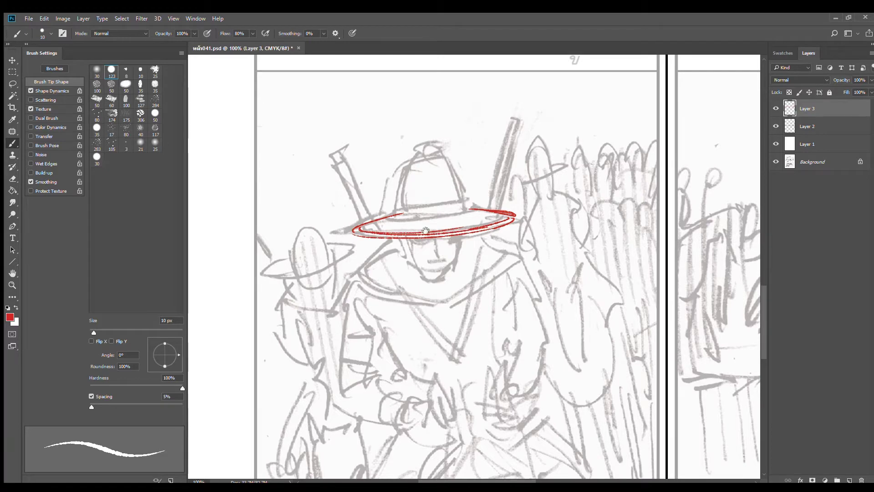
# - Draw the base curve, sides and rounded top of the hat's crown above the brim
pyautogui.moveTo(425, 230)
pyautogui.mouseDown()
pyautogui.moveTo(412, 263)
pyautogui.moveTo(455, 241)
pyautogui.mouseUp()
pyautogui.moveTo(383, 248); pyautogui.dragTo(455, 240)
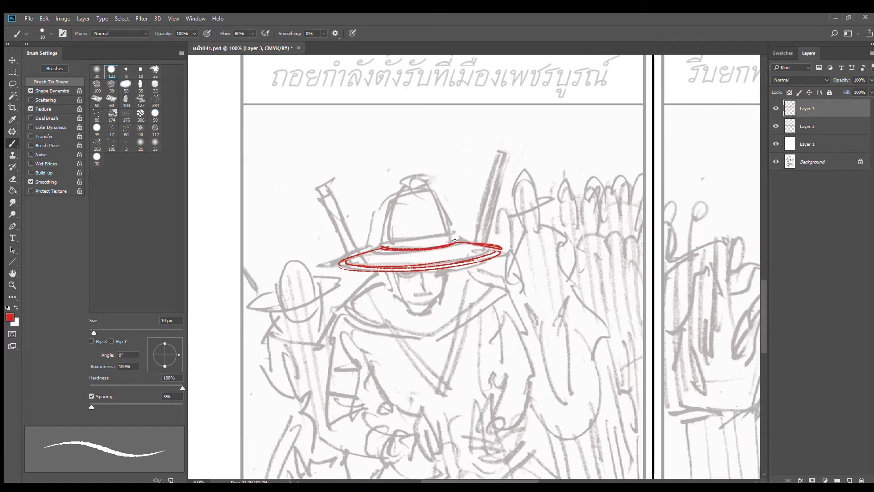
pyautogui.moveTo(390, 200); pyautogui.dragTo(383, 244)
pyautogui.moveTo(431, 191); pyautogui.dragTo(455, 236)
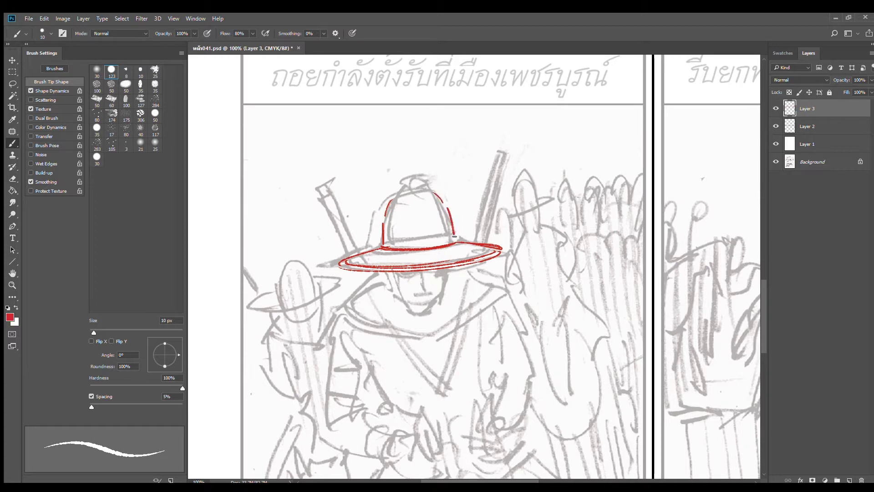
pyautogui.moveTo(391, 197)
pyautogui.mouseDown()
pyautogui.moveTo(430, 188)
pyautogui.moveTo(423, 187)
pyautogui.moveTo(430, 219)
pyautogui.mouseUp()
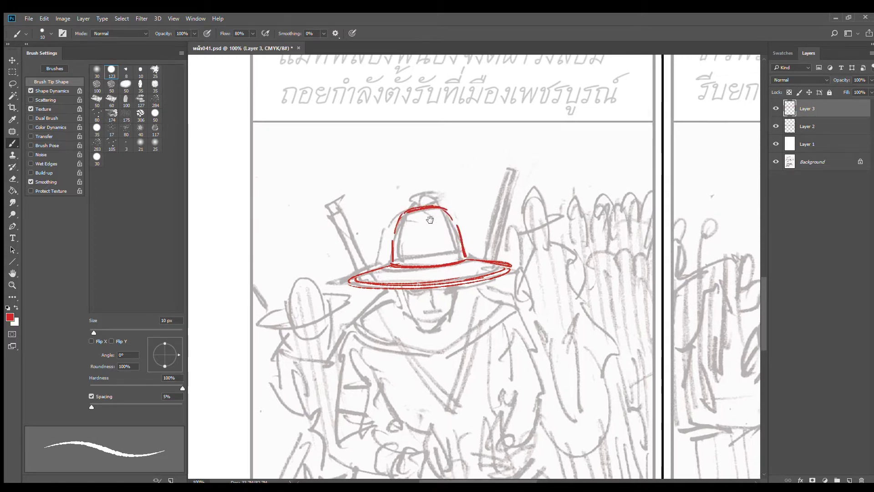
# - Add a ringed, pointed spire on the hat and decorate the crown's band with a row of tall triangular points
pyautogui.moveTo(416, 187)
pyautogui.mouseDown()
pyautogui.moveTo(414, 200)
pyautogui.moveTo(431, 202)
pyautogui.moveTo(416, 194)
pyautogui.moveTo(427, 190)
pyautogui.moveTo(411, 204)
pyautogui.mouseUp()
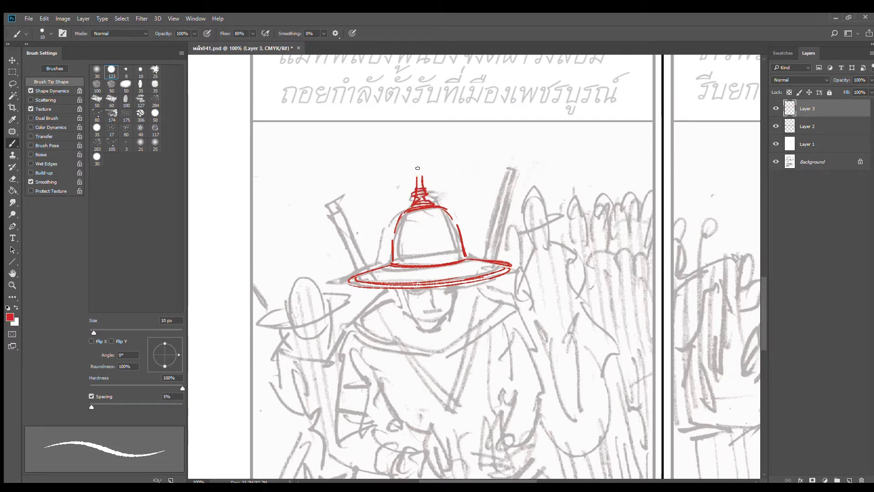
pyautogui.moveTo(419, 158); pyautogui.dragTo(417, 188)
pyautogui.moveTo(405, 212); pyautogui.dragTo(441, 209)
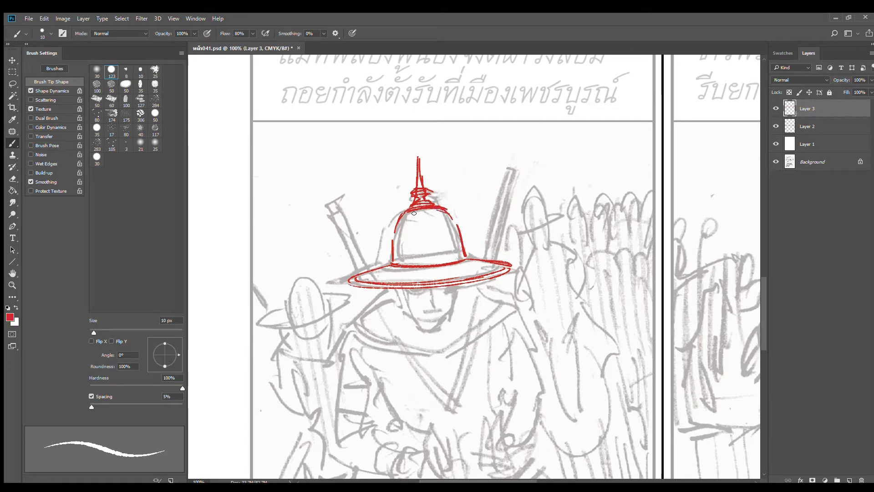
pyautogui.moveTo(423, 253)
pyautogui.mouseDown()
pyautogui.moveTo(463, 247)
pyautogui.moveTo(410, 253)
pyautogui.moveTo(399, 242)
pyautogui.moveTo(441, 250)
pyautogui.moveTo(445, 239)
pyautogui.moveTo(450, 247)
pyautogui.mouseUp()
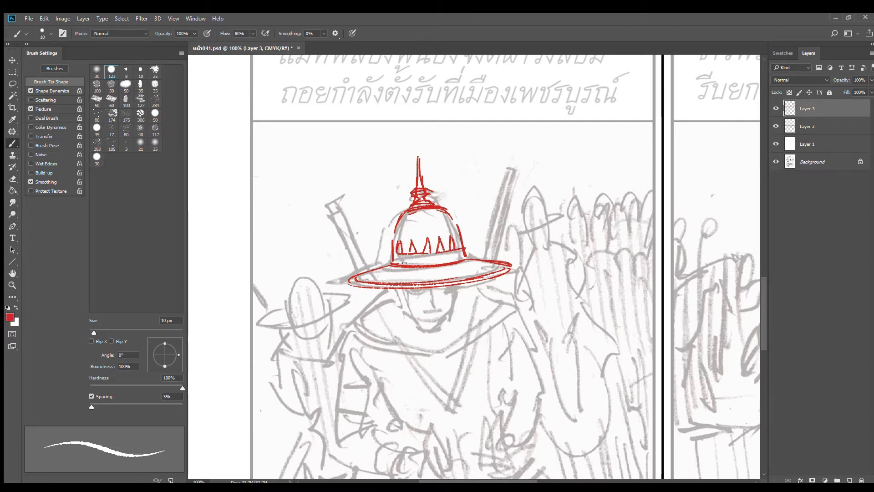
pyautogui.moveTo(397, 258); pyautogui.dragTo(455, 253)
# - Draw the face under the brim with jaw and cheek lines, shaded eyes, nose and mouth, plus short strokes beside it
pyautogui.moveTo(463, 285); pyautogui.dragTo(467, 253)
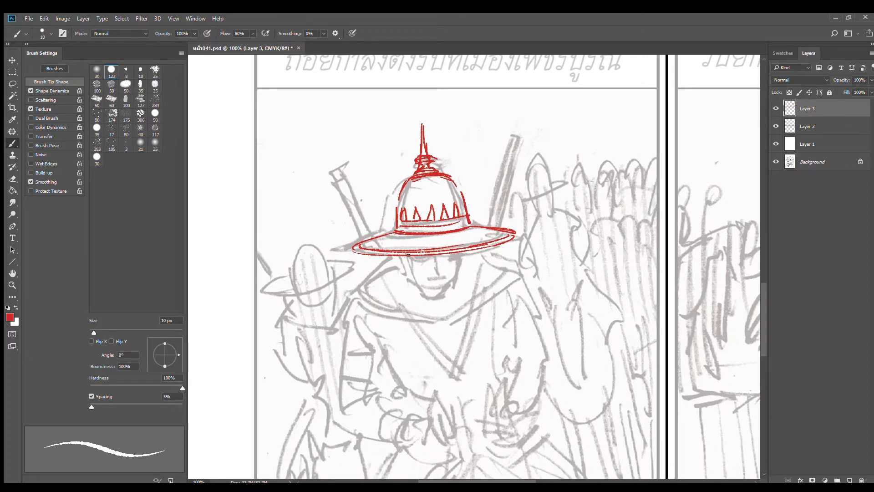
pyautogui.moveTo(409, 257); pyautogui.dragTo(417, 279)
pyautogui.moveTo(467, 250)
pyautogui.mouseDown()
pyautogui.moveTo(464, 272)
pyautogui.moveTo(444, 299)
pyautogui.moveTo(465, 279)
pyautogui.moveTo(444, 299)
pyautogui.mouseUp()
pyautogui.moveTo(406, 254); pyautogui.dragTo(417, 283)
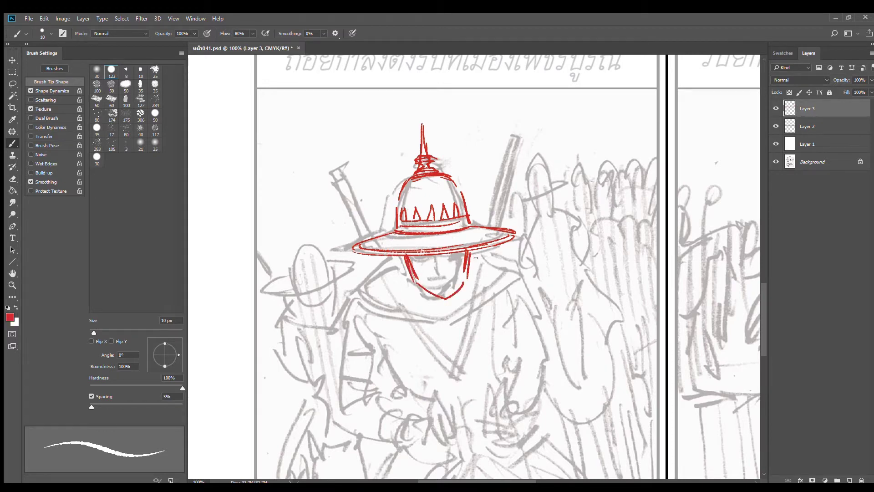
pyautogui.moveTo(471, 249)
pyautogui.mouseDown()
pyautogui.moveTo(466, 274)
pyautogui.moveTo(440, 299)
pyautogui.mouseUp()
pyautogui.moveTo(448, 253)
pyautogui.mouseDown()
pyautogui.moveTo(457, 252)
pyautogui.moveTo(436, 272)
pyautogui.moveTo(446, 276)
pyautogui.mouseUp()
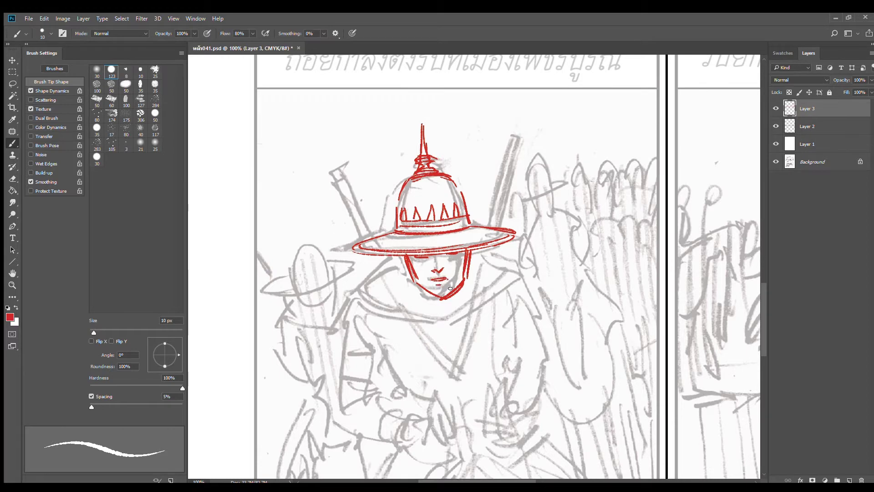
pyautogui.moveTo(460, 279); pyautogui.dragTo(444, 296)
pyautogui.moveTo(400, 256); pyautogui.dragTo(406, 265)
pyautogui.moveTo(474, 250)
pyautogui.mouseDown()
pyautogui.moveTo(469, 258)
pyautogui.moveTo(481, 260)
pyautogui.mouseUp()
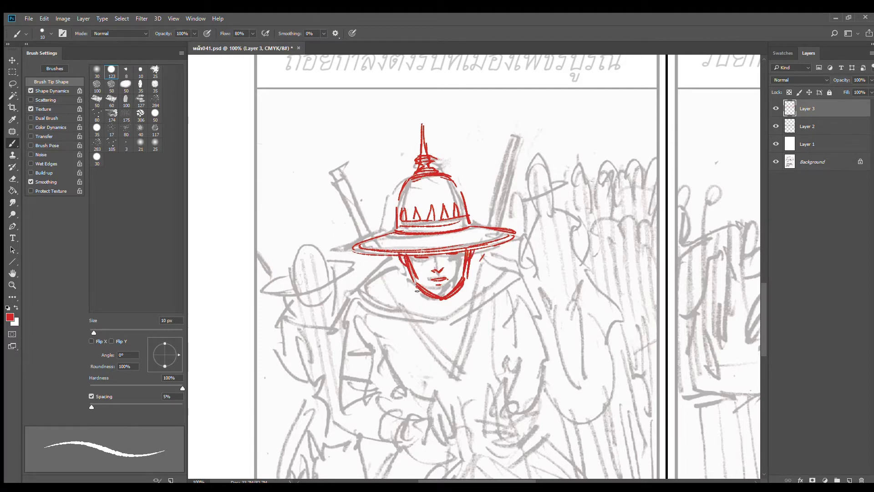
# - Outline the wide V-shaped collar around the neck, from both sides of the face down to a point on the chest
pyautogui.moveTo(400, 257); pyautogui.dragTo(351, 290)
pyautogui.hotkey('ctrl', 'z')
pyautogui.moveTo(399, 259); pyautogui.dragTo(355, 288)
pyautogui.hotkey('ctrl', 'z')
pyautogui.moveTo(476, 256); pyautogui.dragTo(514, 265)
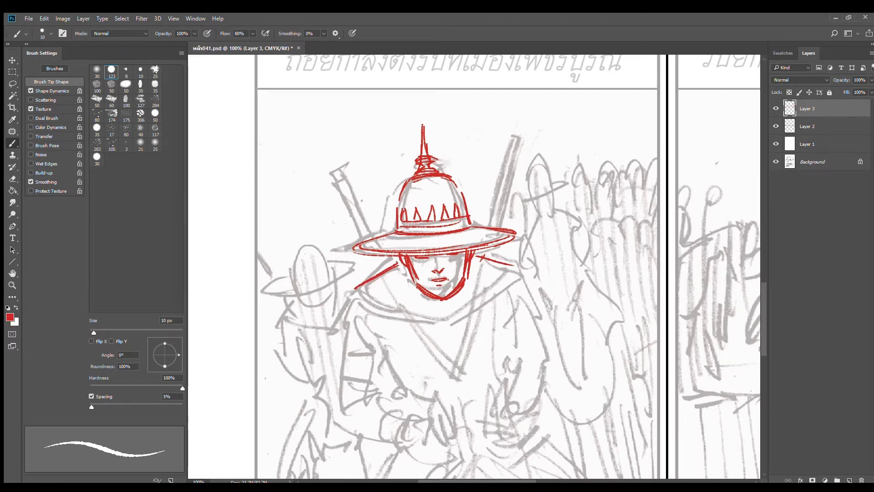
pyautogui.moveTo(360, 286); pyautogui.dragTo(432, 323)
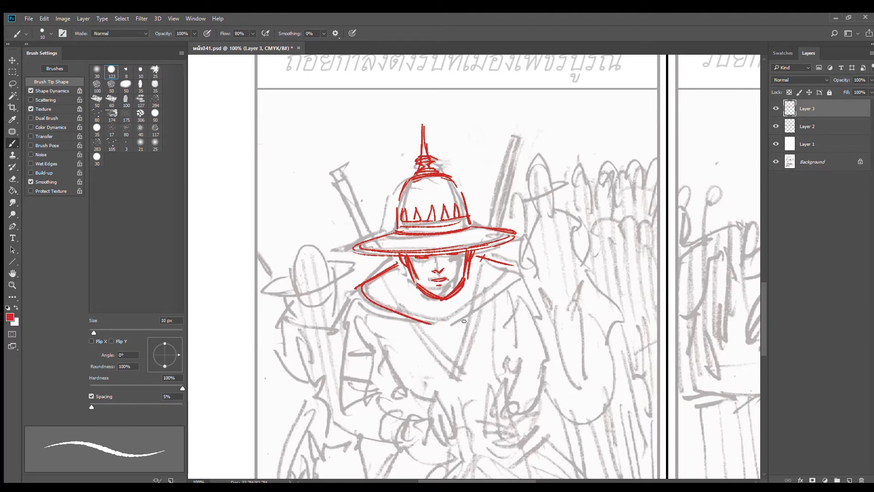
pyautogui.moveTo(506, 266); pyautogui.dragTo(440, 327)
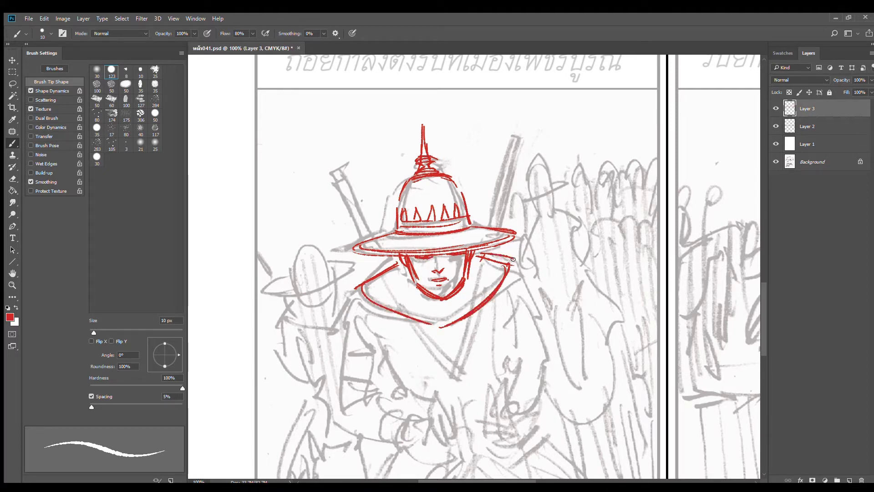
pyautogui.moveTo(459, 313)
pyautogui.mouseDown()
pyautogui.moveTo(491, 231)
pyautogui.moveTo(467, 279)
pyautogui.mouseUp()
# - Erase the stray strokes at both upper ends of the collar and redraw its shoulder edges more cleanly
pyautogui.press('e')
pyautogui.moveTo(511, 227); pyautogui.dragTo(530, 230)
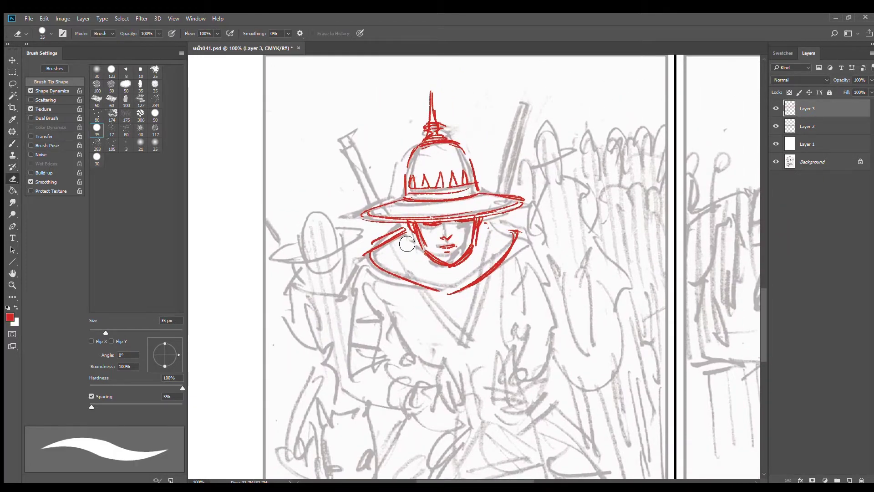
pyautogui.moveTo(404, 231)
pyautogui.mouseDown()
pyautogui.moveTo(374, 247)
pyautogui.moveTo(408, 227)
pyautogui.mouseUp()
pyautogui.press('b')
pyautogui.moveTo(490, 217); pyautogui.dragTo(528, 234)
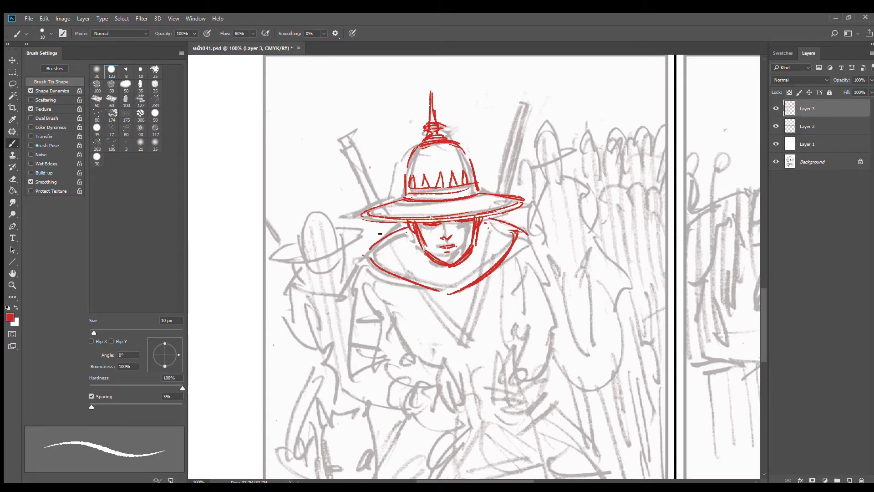
pyautogui.moveTo(400, 226)
pyautogui.mouseDown()
pyautogui.moveTo(362, 255)
pyautogui.moveTo(419, 335)
pyautogui.mouseUp()
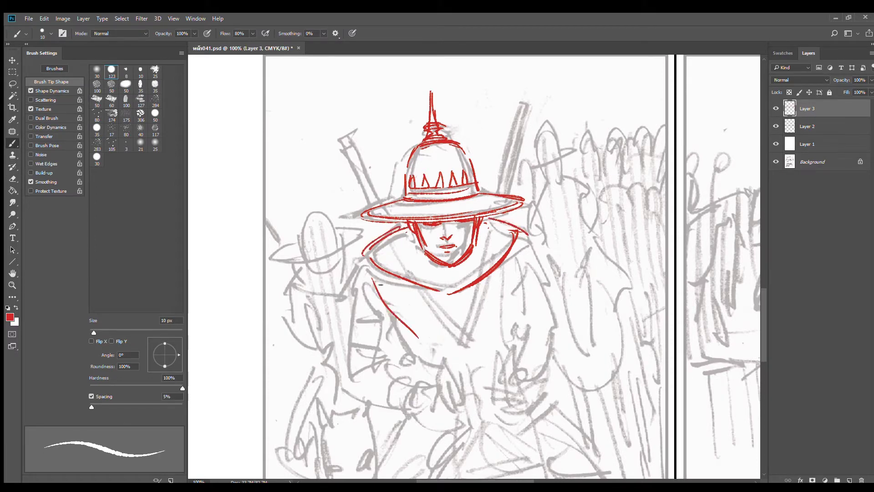
# - Draw the torso's side lines below the collar and a curved fold across the lower chest
pyautogui.moveTo(377, 282); pyautogui.dragTo(419, 337)
pyautogui.moveTo(520, 258); pyautogui.dragTo(506, 319)
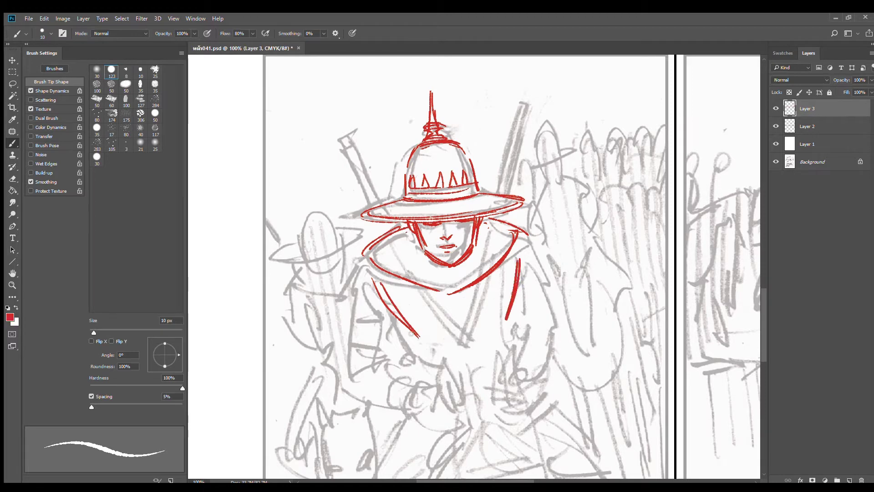
pyautogui.moveTo(398, 319)
pyautogui.mouseDown()
pyautogui.moveTo(412, 343)
pyautogui.moveTo(492, 327)
pyautogui.mouseUp()
pyautogui.moveTo(443, 341); pyautogui.dragTo(492, 327)
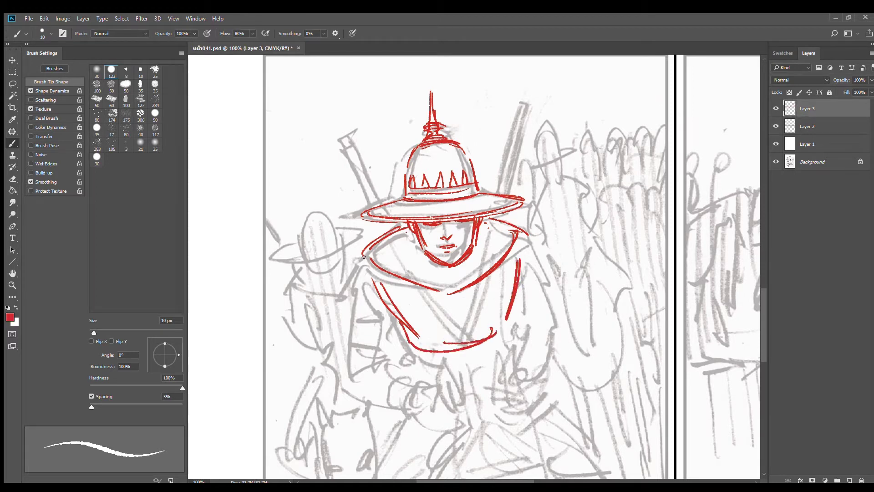
# - Outline the bent arm and sleeve on the left side of the figure, from the shoulder down to the elbow and forearm
pyautogui.moveTo(367, 258); pyautogui.dragTo(348, 342)
pyautogui.moveTo(385, 317)
pyautogui.mouseDown()
pyautogui.moveTo(382, 345)
pyautogui.moveTo(415, 351)
pyautogui.moveTo(428, 339)
pyautogui.moveTo(412, 371)
pyautogui.mouseUp()
pyautogui.moveTo(347, 347)
pyautogui.mouseDown()
pyautogui.moveTo(381, 379)
pyautogui.moveTo(415, 375)
pyautogui.mouseUp()
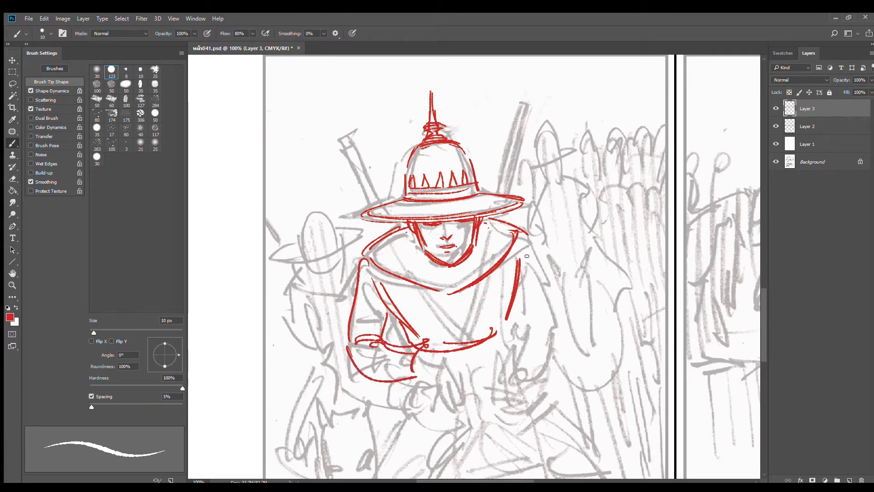
# - Outline the bent arm on the right side of the figure, with sleeve folds and the forearm's lower edge, redoing strokes as needed
pyautogui.moveTo(515, 235); pyautogui.dragTo(567, 323)
pyautogui.moveTo(513, 295)
pyautogui.mouseDown()
pyautogui.moveTo(530, 313)
pyautogui.moveTo(557, 296)
pyautogui.mouseUp()
pyautogui.moveTo(526, 254)
pyautogui.mouseDown()
pyautogui.moveTo(519, 288)
pyautogui.moveTo(545, 300)
pyautogui.moveTo(499, 343)
pyautogui.mouseUp()
pyautogui.hotkey('ctrl', 'alt', 'z')
pyautogui.hotkey('ctrl', 'alt', 'z')
pyautogui.hotkey('ctrl', 'alt', 'z')
pyautogui.moveTo(532, 319); pyautogui.dragTo(501, 334)
pyautogui.moveTo(563, 303)
pyautogui.mouseDown()
pyautogui.moveTo(558, 326)
pyautogui.moveTo(525, 355)
pyautogui.mouseUp()
pyautogui.moveTo(562, 323); pyautogui.dragTo(520, 359)
pyautogui.moveTo(497, 340); pyautogui.dragTo(518, 360)
# - Draw the cuff and hand outline at the end of the left forearm and reinforce the sleeve's lower edge
pyautogui.moveTo(421, 357); pyautogui.dragTo(436, 346)
pyautogui.moveTo(435, 346); pyautogui.dragTo(440, 373)
pyautogui.moveTo(408, 349); pyautogui.dragTo(407, 381)
pyautogui.moveTo(405, 354); pyautogui.dragTo(408, 386)
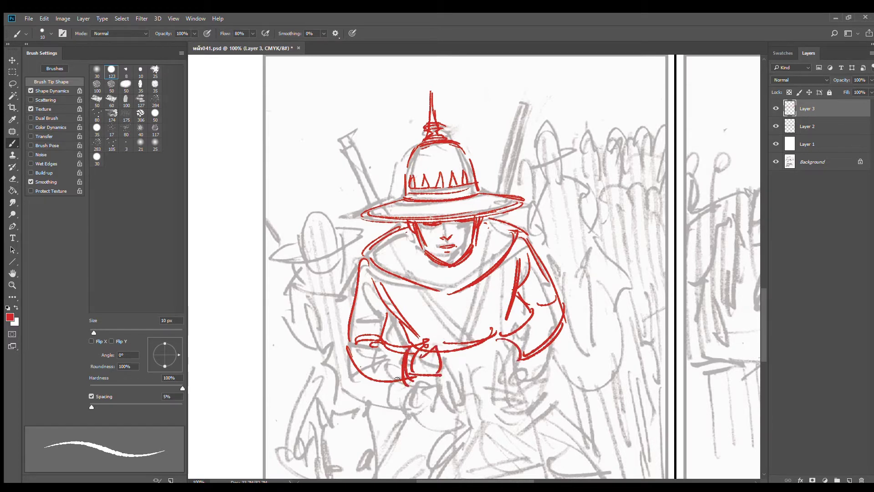
pyautogui.moveTo(360, 367); pyautogui.dragTo(419, 379)
# - Draw the other cuff, the clenched fingers of both hands and the lines joining the fists at the waist
pyautogui.moveTo(510, 336)
pyautogui.mouseDown()
pyautogui.moveTo(522, 362)
pyautogui.moveTo(516, 331)
pyautogui.moveTo(486, 342)
pyautogui.moveTo(475, 352)
pyautogui.moveTo(481, 359)
pyautogui.mouseUp()
pyautogui.moveTo(484, 356)
pyautogui.mouseDown()
pyautogui.moveTo(496, 354)
pyautogui.moveTo(503, 371)
pyautogui.moveTo(516, 353)
pyautogui.mouseUp()
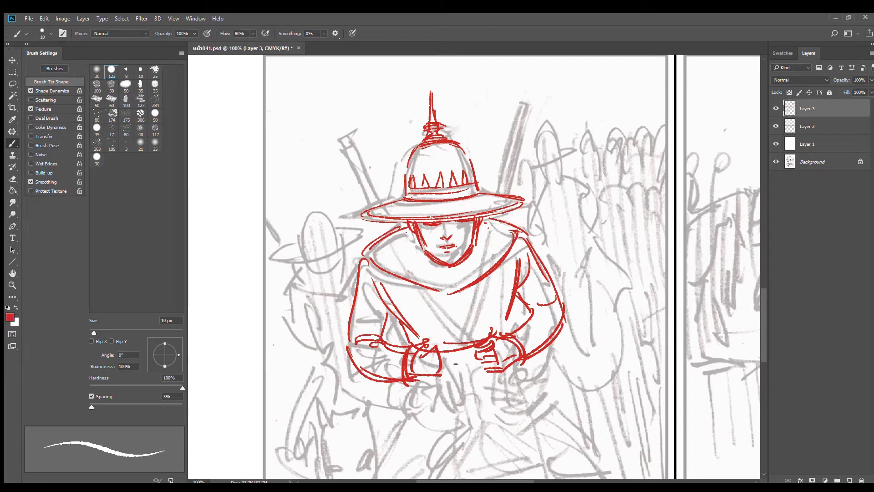
pyautogui.moveTo(431, 354)
pyautogui.mouseDown()
pyautogui.moveTo(444, 354)
pyautogui.moveTo(427, 368)
pyautogui.moveTo(449, 368)
pyautogui.mouseUp()
pyautogui.moveTo(418, 379); pyautogui.dragTo(437, 375)
pyautogui.moveTo(480, 317); pyautogui.dragTo(479, 339)
pyautogui.moveTo(445, 370); pyautogui.dragTo(492, 368)
# - Draw a diagonal strap across the chest and the long weapon rising behind the left shoulder
pyautogui.moveTo(469, 300)
pyautogui.mouseDown()
pyautogui.moveTo(455, 318)
pyautogui.moveTo(385, 251)
pyautogui.mouseUp()
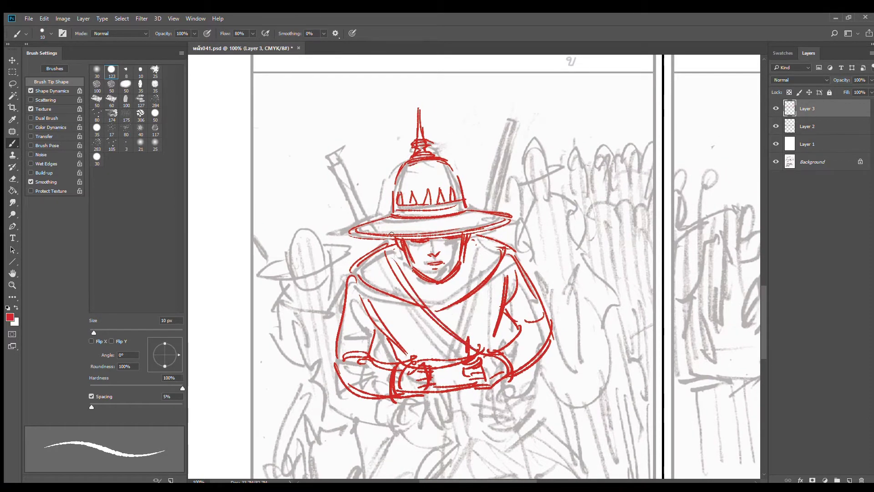
pyautogui.moveTo(334, 133); pyautogui.dragTo(385, 213)
pyautogui.moveTo(351, 169); pyautogui.dragTo(378, 209)
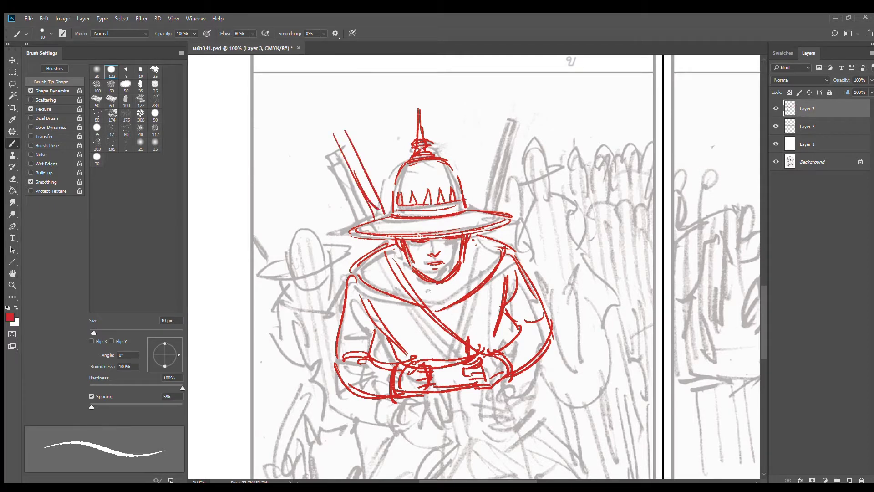
# - Reinforce the cloak edges on both shoulders and add vertical fold lines down the middle of the chest
pyautogui.moveTo(381, 247); pyautogui.dragTo(351, 269)
pyautogui.moveTo(492, 229); pyautogui.dragTo(522, 245)
pyautogui.moveTo(384, 242); pyautogui.dragTo(343, 272)
pyautogui.moveTo(505, 269)
pyautogui.mouseDown()
pyautogui.moveTo(456, 311)
pyautogui.moveTo(448, 351)
pyautogui.mouseUp()
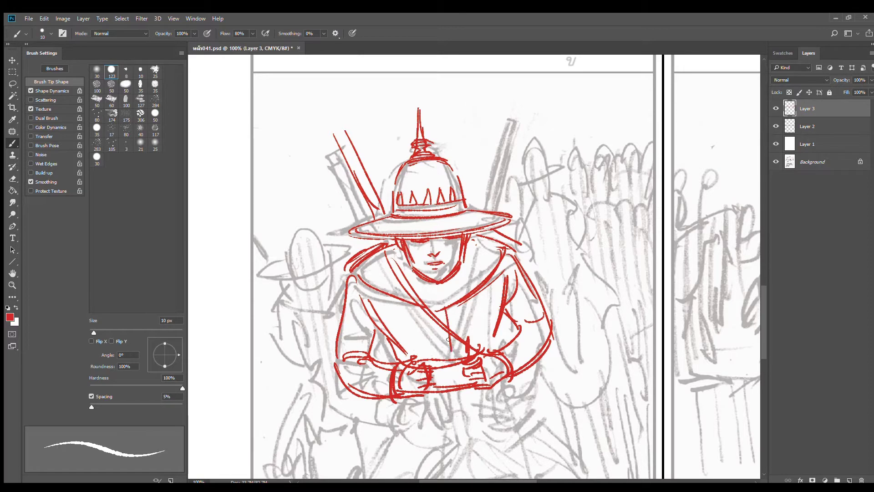
pyautogui.moveTo(457, 302); pyautogui.dragTo(455, 353)
pyautogui.moveTo(436, 314); pyautogui.dragTo(446, 354)
# - Detail the area between the fists and draw the waist, the garment's centre line and the crotch below the hands
pyautogui.keyDown('alt'); pyautogui.click(493, 346); pyautogui.keyUp('alt')
pyautogui.keyDown('alt'); pyautogui.click(507, 355); pyautogui.keyUp('alt')
pyautogui.moveTo(516, 364); pyautogui.dragTo(504, 289)
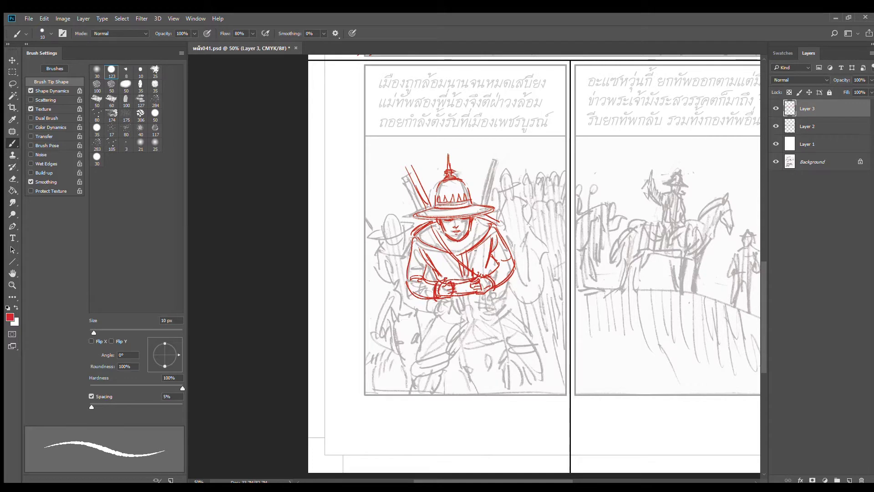
pyautogui.scroll(1, 452, 221)
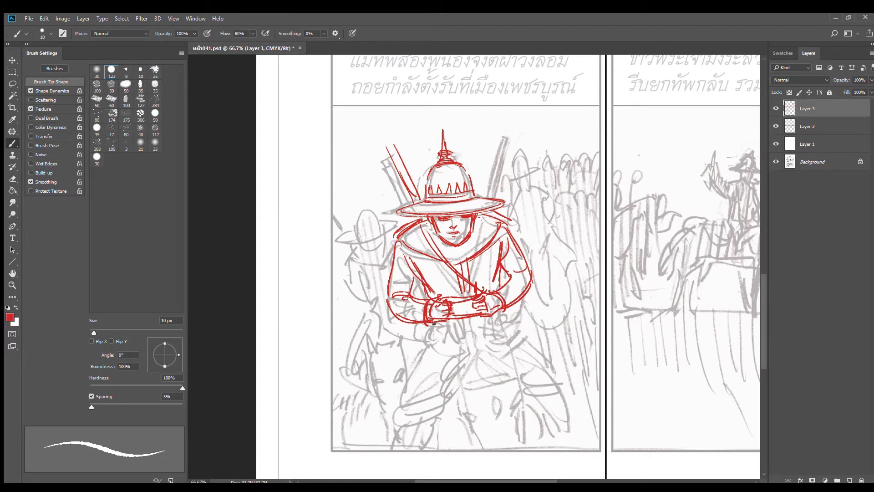
pyautogui.moveTo(457, 308); pyautogui.dragTo(481, 304)
pyautogui.moveTo(416, 280)
pyautogui.mouseDown()
pyautogui.moveTo(466, 338)
pyautogui.moveTo(490, 344)
pyautogui.moveTo(455, 366)
pyautogui.mouseUp()
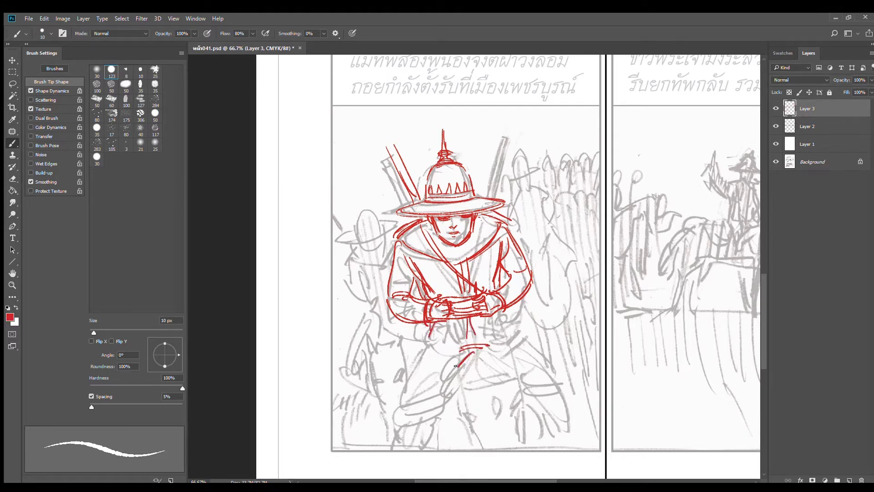
# - Draw the rider's bent leg on the picture's left side, with thigh, knee and lower leg running below the panel border
pyautogui.moveTo(431, 336); pyautogui.dragTo(399, 398)
pyautogui.hotkey('ctrl', 'z')
pyautogui.moveTo(433, 338); pyautogui.dragTo(398, 405)
pyautogui.moveTo(456, 364); pyautogui.dragTo(423, 407)
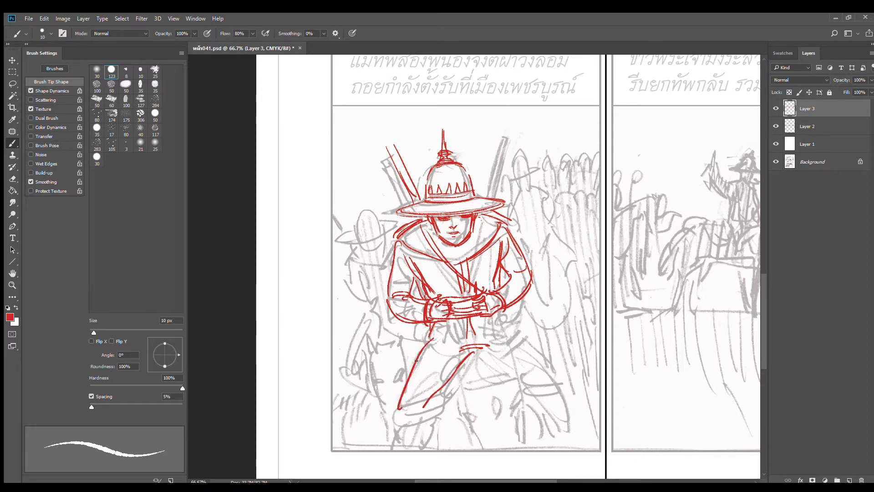
pyautogui.moveTo(409, 376); pyautogui.dragTo(418, 408)
pyautogui.moveTo(451, 371); pyautogui.dragTo(430, 410)
pyautogui.scroll(-3, 423, 412)
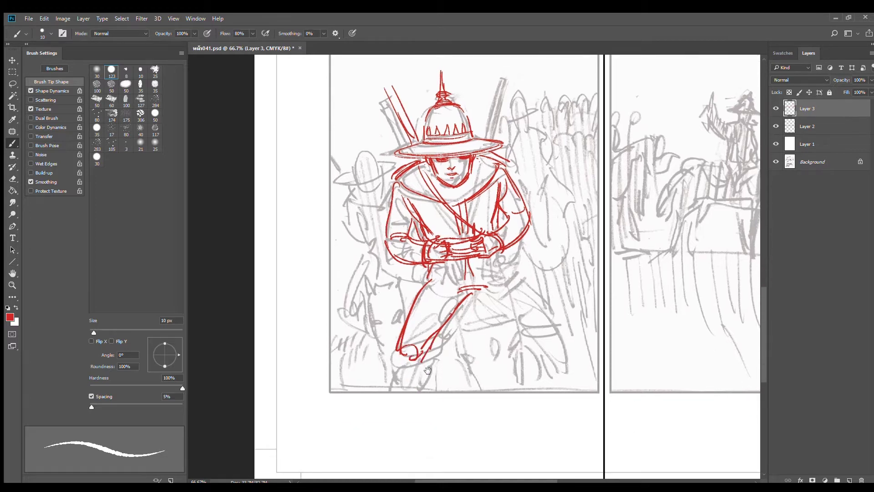
pyautogui.moveTo(402, 351)
pyautogui.mouseDown()
pyautogui.moveTo(408, 424)
pyautogui.moveTo(419, 415)
pyautogui.mouseUp()
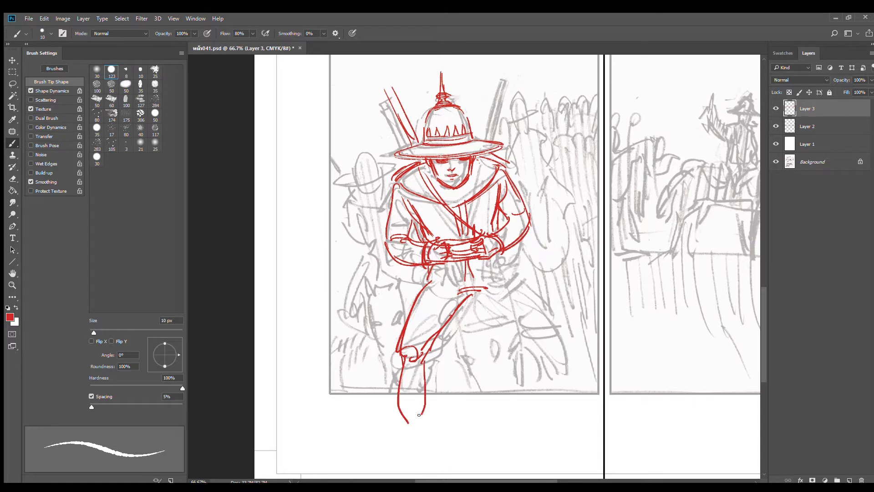
# - Draw the waist sash and the other leg on the picture's right side, with thigh, round knee and lower leg
pyautogui.moveTo(502, 252); pyautogui.dragTo(514, 269)
pyautogui.moveTo(470, 286)
pyautogui.mouseDown()
pyautogui.moveTo(498, 276)
pyautogui.moveTo(469, 280)
pyautogui.moveTo(508, 274)
pyautogui.moveTo(500, 263)
pyautogui.moveTo(481, 287)
pyautogui.mouseUp()
pyautogui.moveTo(446, 281); pyautogui.dragTo(539, 327)
pyautogui.moveTo(505, 259); pyautogui.dragTo(537, 326)
pyautogui.moveTo(476, 291); pyautogui.dragTo(537, 328)
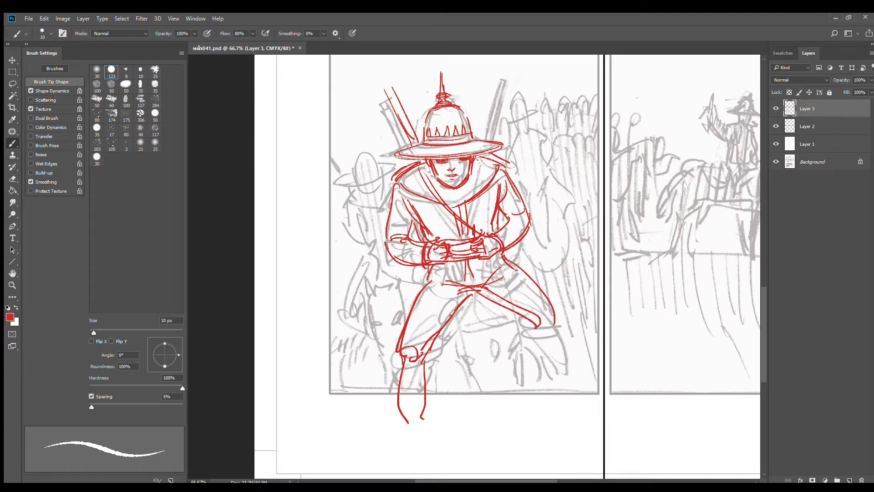
pyautogui.moveTo(515, 270)
pyautogui.mouseDown()
pyautogui.moveTo(549, 319)
pyautogui.moveTo(521, 341)
pyautogui.moveTo(559, 388)
pyautogui.mouseUp()
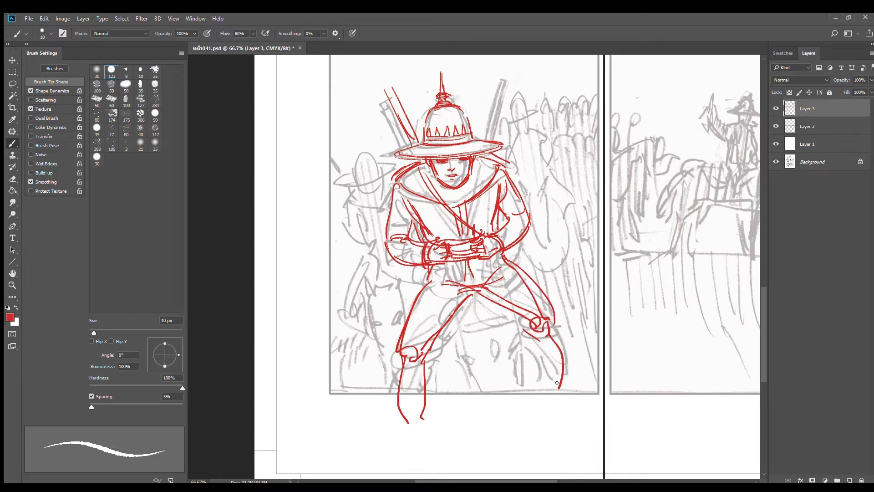
pyautogui.moveTo(531, 339); pyautogui.dragTo(555, 403)
# - Erase the left-side leg and redraw it closer in, with a round knee and a curved lower leg
pyautogui.press('e')
pyautogui.moveTo(434, 349)
pyautogui.mouseDown()
pyautogui.moveTo(416, 409)
pyautogui.moveTo(406, 368)
pyautogui.moveTo(417, 295)
pyautogui.moveTo(411, 307)
pyautogui.moveTo(424, 378)
pyautogui.mouseUp()
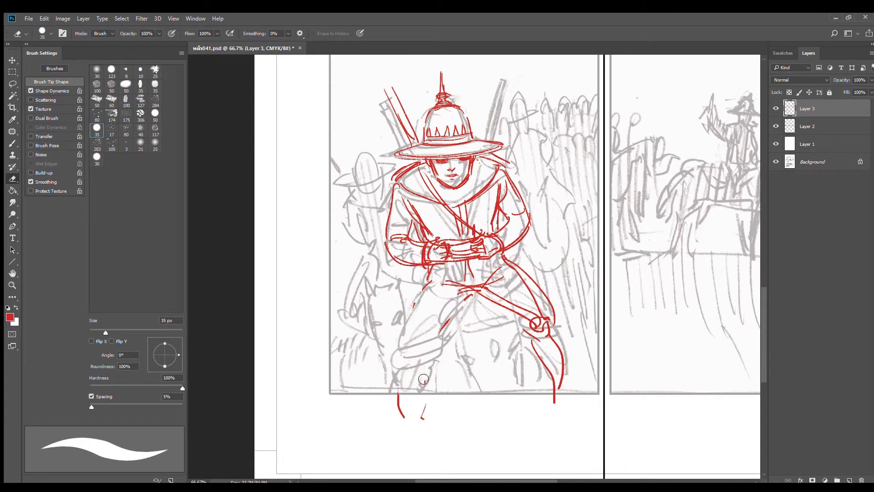
pyautogui.press('b')
pyautogui.moveTo(469, 294); pyautogui.dragTo(448, 317)
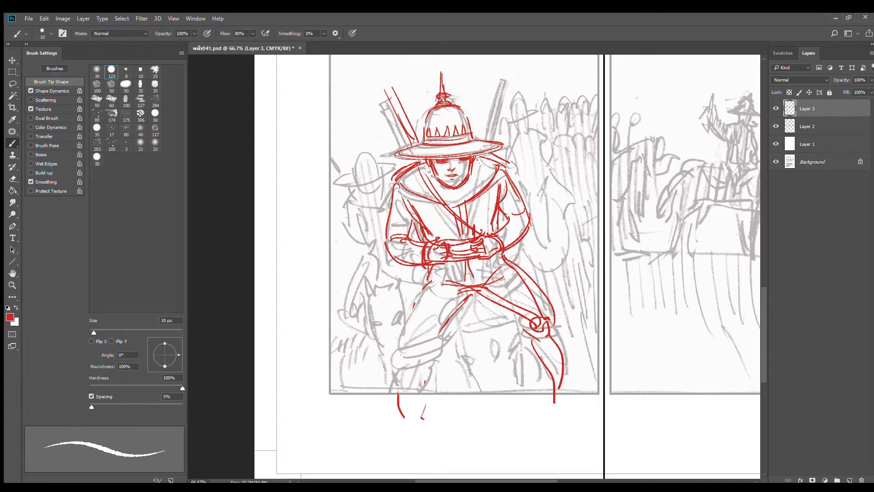
pyautogui.moveTo(429, 281)
pyautogui.mouseDown()
pyautogui.moveTo(411, 352)
pyautogui.moveTo(436, 347)
pyautogui.moveTo(440, 338)
pyautogui.mouseUp()
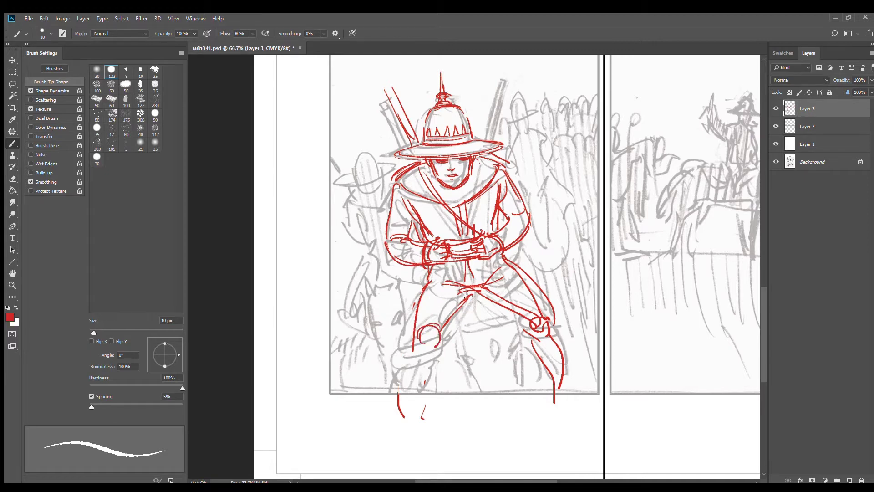
pyautogui.moveTo(467, 297)
pyautogui.mouseDown()
pyautogui.moveTo(439, 348)
pyautogui.moveTo(415, 364)
pyautogui.moveTo(435, 419)
pyautogui.mouseUp()
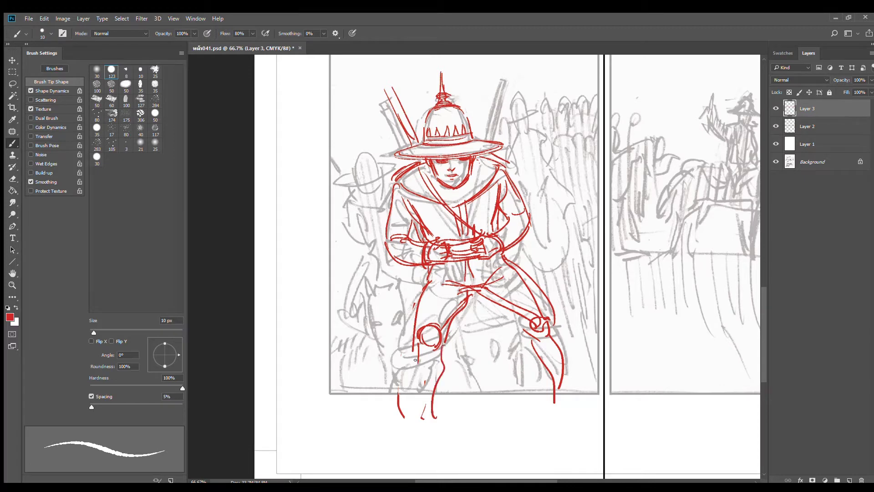
pyautogui.moveTo(415, 353); pyautogui.dragTo(430, 424)
pyautogui.moveTo(421, 384); pyautogui.dragTo(429, 418)
# - Erase the right-side knee and lower leg and redraw them with a knee set slightly higher
pyautogui.press('e')
pyautogui.moveTo(538, 301)
pyautogui.mouseDown()
pyautogui.moveTo(541, 323)
pyautogui.moveTo(526, 325)
pyautogui.moveTo(537, 360)
pyautogui.moveTo(563, 387)
pyautogui.mouseUp()
pyautogui.press('b')
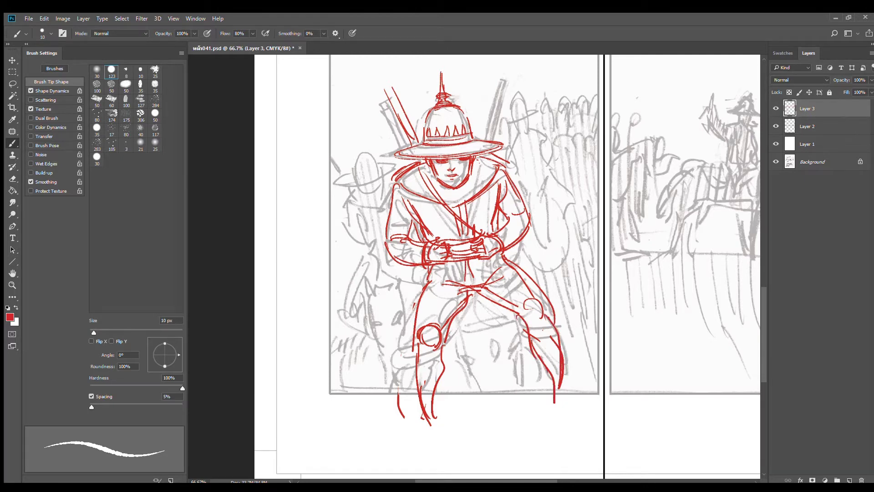
# - Draw the horse's long head between the rider's legs, tapering from below the waist to a muzzle beneath the panel border
pyautogui.scroll(-1, 511, 208)
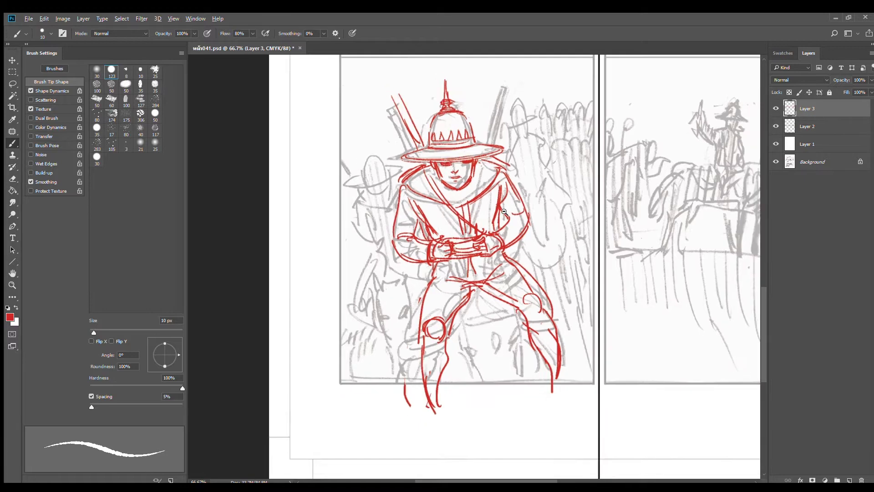
pyautogui.moveTo(515, 209); pyautogui.dragTo(514, 242)
pyautogui.scroll(1, 484, 243)
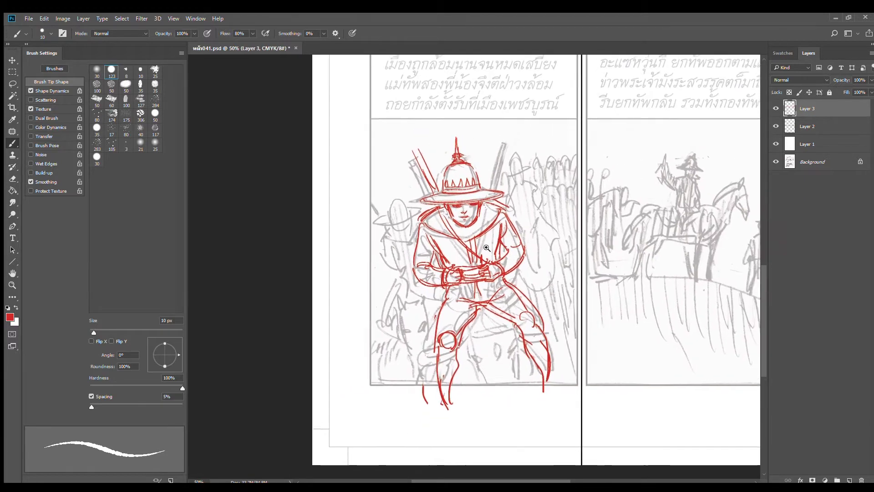
pyautogui.moveTo(486, 380); pyautogui.dragTo(470, 289)
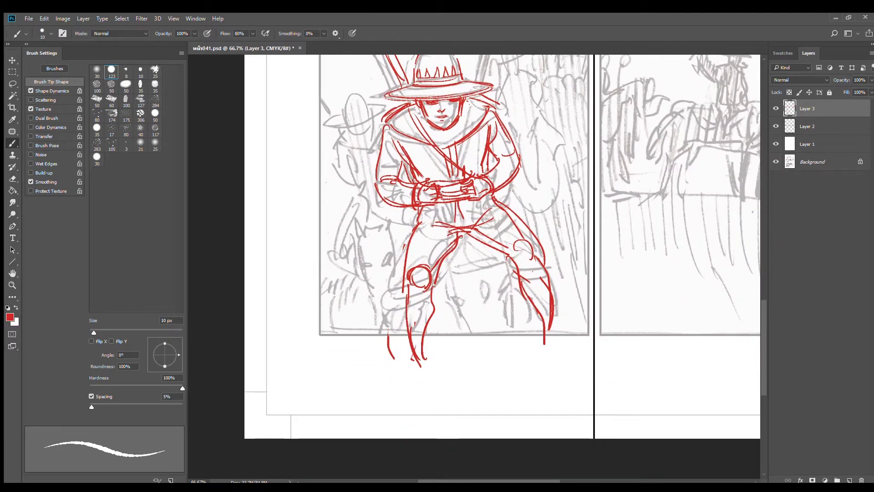
pyautogui.moveTo(441, 231)
pyautogui.mouseDown()
pyautogui.moveTo(506, 242)
pyautogui.moveTo(489, 232)
pyautogui.moveTo(492, 304)
pyautogui.moveTo(452, 235)
pyautogui.moveTo(444, 272)
pyautogui.mouseUp()
pyautogui.moveTo(451, 235); pyautogui.dragTo(444, 271)
pyautogui.moveTo(482, 230); pyautogui.dragTo(503, 259)
pyautogui.moveTo(445, 292); pyautogui.dragTo(458, 321)
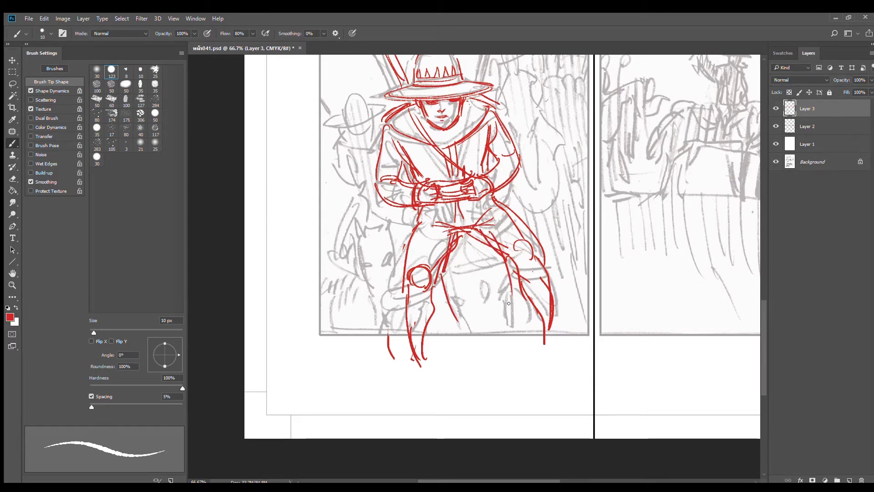
pyautogui.moveTo(509, 291); pyautogui.dragTo(514, 358)
pyautogui.moveTo(457, 315); pyautogui.dragTo(492, 374)
pyautogui.moveTo(513, 320)
pyautogui.mouseDown()
pyautogui.moveTo(515, 371)
pyautogui.moveTo(519, 362)
pyautogui.mouseUp()
pyautogui.moveTo(489, 373); pyautogui.dragTo(507, 376)
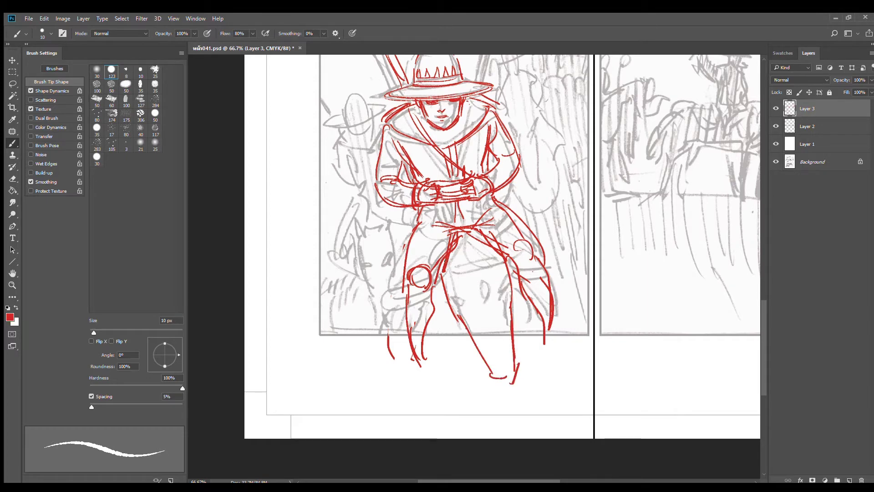
# - Draw the curved outlines of the horse's neck on both sides of its head, doubling the lines
pyautogui.moveTo(432, 275); pyautogui.dragTo(467, 349)
pyautogui.moveTo(509, 254)
pyautogui.mouseDown()
pyautogui.moveTo(528, 296)
pyautogui.moveTo(520, 329)
pyautogui.mouseUp()
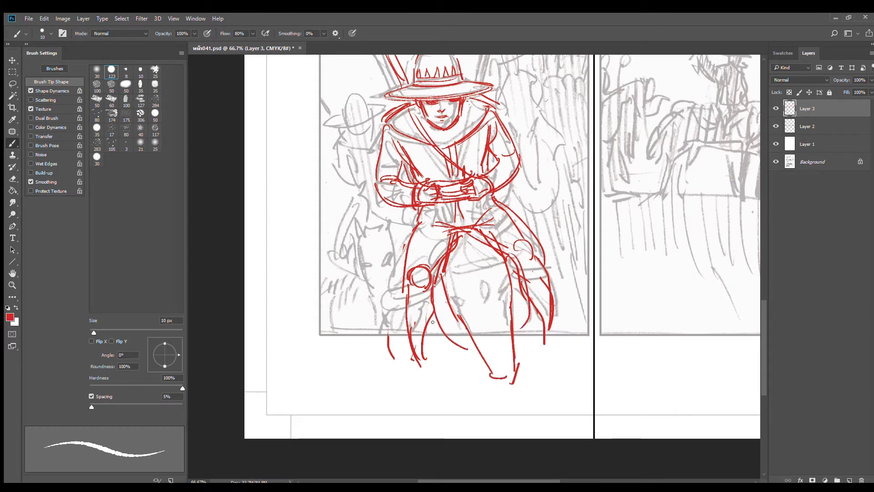
pyautogui.moveTo(431, 318)
pyautogui.mouseDown()
pyautogui.moveTo(447, 337)
pyautogui.moveTo(423, 317)
pyautogui.moveTo(459, 358)
pyautogui.mouseUp()
pyautogui.moveTo(534, 301); pyautogui.dragTo(519, 348)
pyautogui.moveTo(538, 291)
pyautogui.mouseDown()
pyautogui.moveTo(536, 324)
pyautogui.moveTo(515, 352)
pyautogui.mouseUp()
pyautogui.moveTo(450, 327)
pyautogui.mouseDown()
pyautogui.moveTo(427, 355)
pyautogui.moveTo(479, 366)
pyautogui.mouseUp()
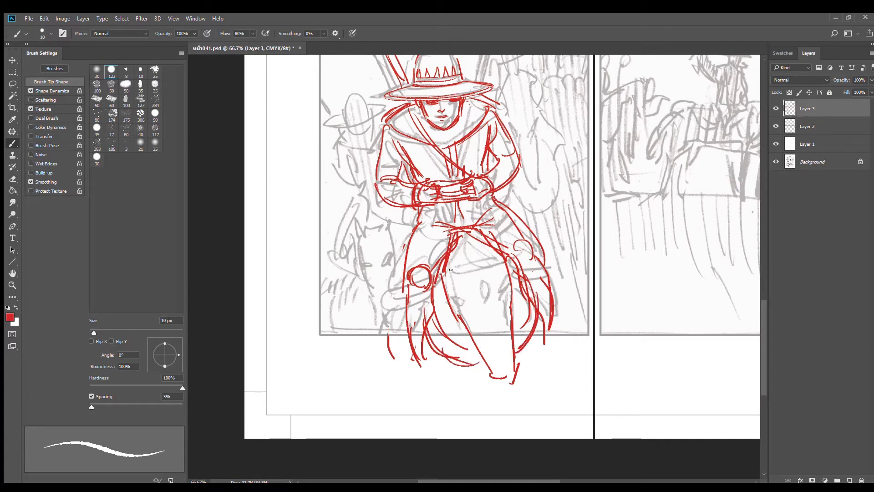
# - Draw two browband lines across the horse's forehead and add both eyes at the sides of the head
pyautogui.moveTo(454, 255)
pyautogui.mouseDown()
pyautogui.moveTo(448, 283)
pyautogui.moveTo(495, 252)
pyautogui.moveTo(490, 247)
pyautogui.mouseUp()
pyautogui.moveTo(449, 252); pyautogui.dragTo(485, 245)
pyautogui.moveTo(447, 285); pyautogui.dragTo(457, 293)
pyautogui.moveTo(509, 272); pyautogui.dragTo(499, 283)
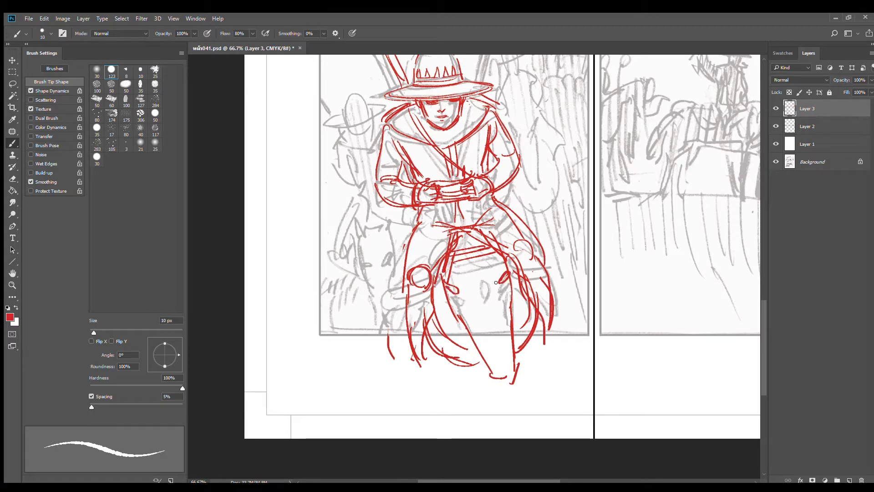
pyautogui.moveTo(448, 287); pyautogui.dragTo(458, 303)
pyautogui.moveTo(449, 291); pyautogui.dragTo(454, 299)
# - Strengthen the sides of the horse's face, then add round nostrils, a muzzle outline and lines down the nose
pyautogui.moveTo(509, 282); pyautogui.dragTo(507, 318)
pyautogui.moveTo(451, 308); pyautogui.dragTo(482, 356)
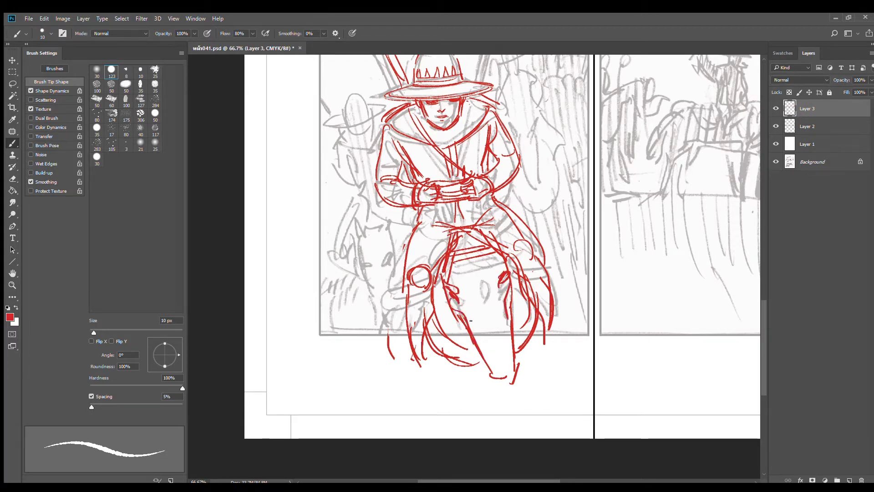
pyautogui.moveTo(471, 321); pyautogui.dragTo(487, 356)
pyautogui.moveTo(510, 307)
pyautogui.mouseDown()
pyautogui.moveTo(503, 357)
pyautogui.moveTo(485, 371)
pyautogui.moveTo(496, 381)
pyautogui.mouseUp()
pyautogui.moveTo(517, 353)
pyautogui.mouseDown()
pyautogui.moveTo(507, 374)
pyautogui.moveTo(501, 362)
pyautogui.moveTo(505, 376)
pyautogui.mouseUp()
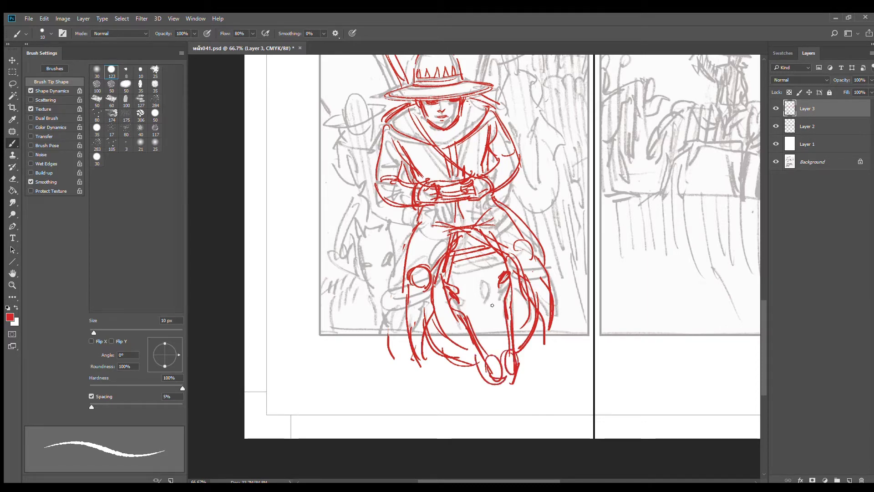
pyautogui.moveTo(492, 306)
pyautogui.mouseDown()
pyautogui.moveTo(507, 345)
pyautogui.moveTo(499, 350)
pyautogui.moveTo(508, 348)
pyautogui.moveTo(483, 359)
pyautogui.mouseUp()
pyautogui.hotkey('ctrl', 'z')
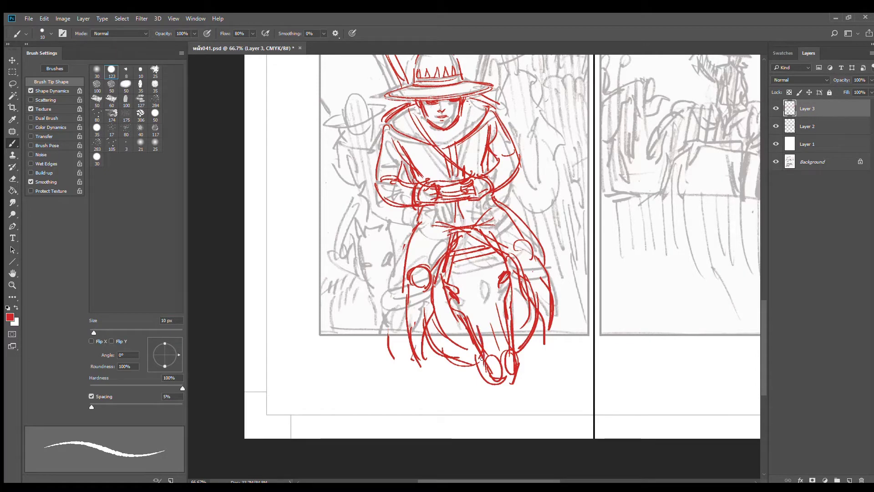
# - Add the horse's ears and forelock below the rider's fists and short lines beside the right-side knee
pyautogui.moveTo(481, 203); pyautogui.dragTo(484, 226)
pyautogui.moveTo(435, 212)
pyautogui.mouseDown()
pyautogui.moveTo(453, 227)
pyautogui.moveTo(450, 239)
pyautogui.moveTo(471, 225)
pyautogui.mouseUp()
pyautogui.moveTo(493, 233)
pyautogui.mouseDown()
pyautogui.moveTo(458, 245)
pyautogui.moveTo(517, 228)
pyautogui.mouseUp()
pyautogui.moveTo(494, 233); pyautogui.dragTo(519, 235)
# - Draw the large rounded curve of the horse's chest beneath the muzzle and up both sides of the body
pyautogui.moveTo(422, 346)
pyautogui.mouseDown()
pyautogui.moveTo(530, 370)
pyautogui.moveTo(539, 325)
pyautogui.moveTo(516, 298)
pyautogui.mouseUp()
pyautogui.moveTo(391, 295); pyautogui.dragTo(508, 323)
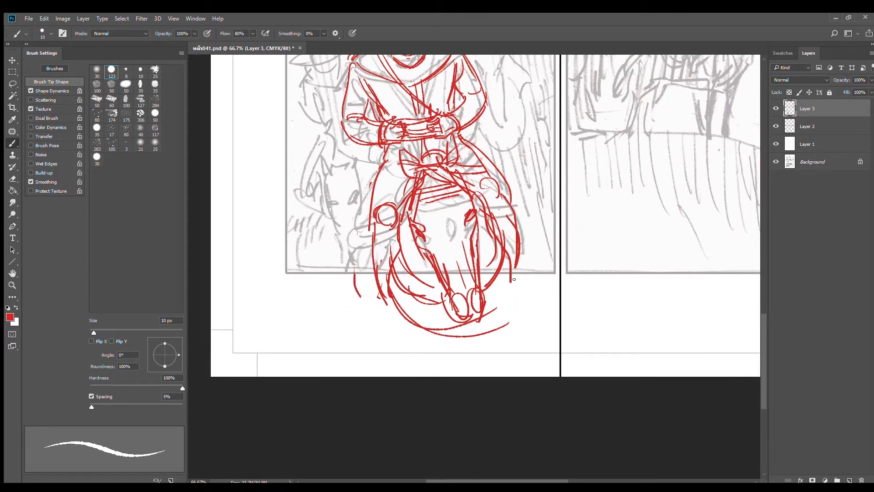
pyautogui.moveTo(514, 269); pyautogui.dragTo(431, 321)
pyautogui.moveTo(384, 300)
pyautogui.mouseDown()
pyautogui.moveTo(459, 336)
pyautogui.moveTo(515, 312)
pyautogui.mouseUp()
pyautogui.moveTo(513, 269)
pyautogui.mouseDown()
pyautogui.moveTo(483, 328)
pyautogui.moveTo(390, 310)
pyautogui.moveTo(408, 375)
pyautogui.moveTo(430, 331)
pyautogui.mouseUp()
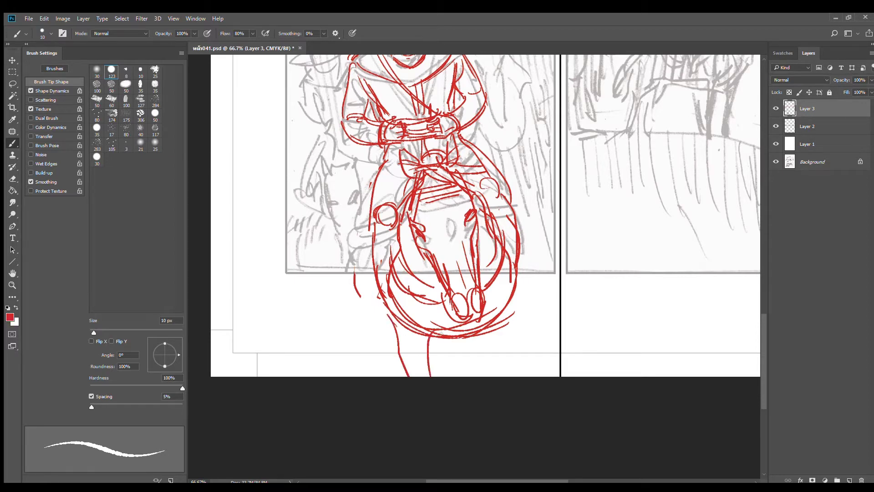
# - Draw the horse's two forelegs from beneath the chest down to the page's lower edge, with inner contour lines
pyautogui.moveTo(507, 312); pyautogui.dragTo(505, 376)
pyautogui.moveTo(469, 336); pyautogui.dragTo(486, 376)
pyautogui.hotkey('ctrl', 'z')
pyautogui.moveTo(508, 305); pyautogui.dragTo(513, 376)
pyautogui.moveTo(482, 335); pyautogui.dragTo(493, 376)
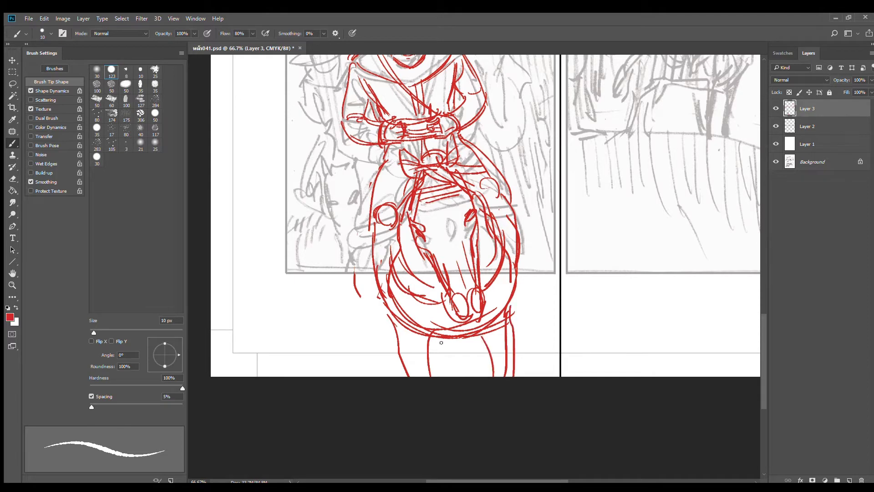
pyautogui.moveTo(439, 339); pyautogui.dragTo(448, 376)
pyautogui.moveTo(404, 328)
pyautogui.mouseDown()
pyautogui.moveTo(429, 376)
pyautogui.moveTo(426, 368)
pyautogui.mouseUp()
# - Select the horse's head with the Lasso and scale it down to about 87%
pyautogui.keyDown('alt'); pyautogui.click(486, 330); pyautogui.keyUp('alt')
pyautogui.keyDown('ctrl'); pyautogui.keyDown('alt'); pyautogui.click(500, 335); pyautogui.keyUp('alt'); pyautogui.keyUp('ctrl')
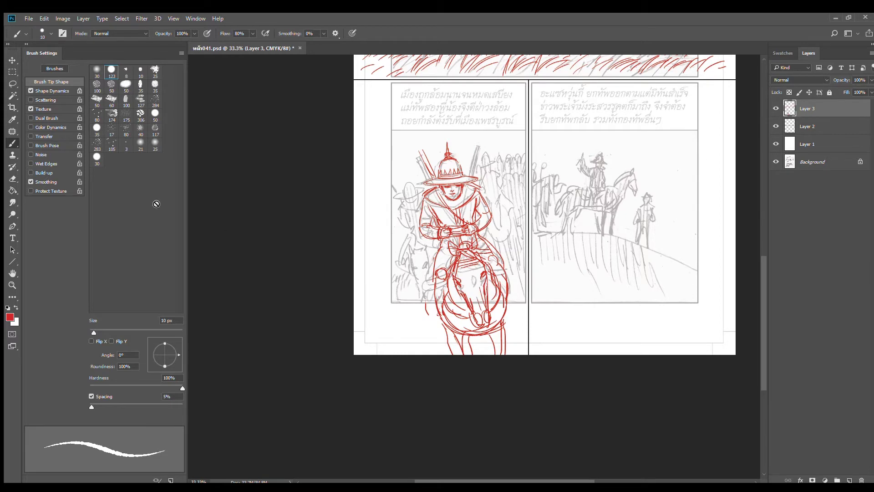
pyautogui.click(12, 84)
pyautogui.scroll(1, 490, 305)
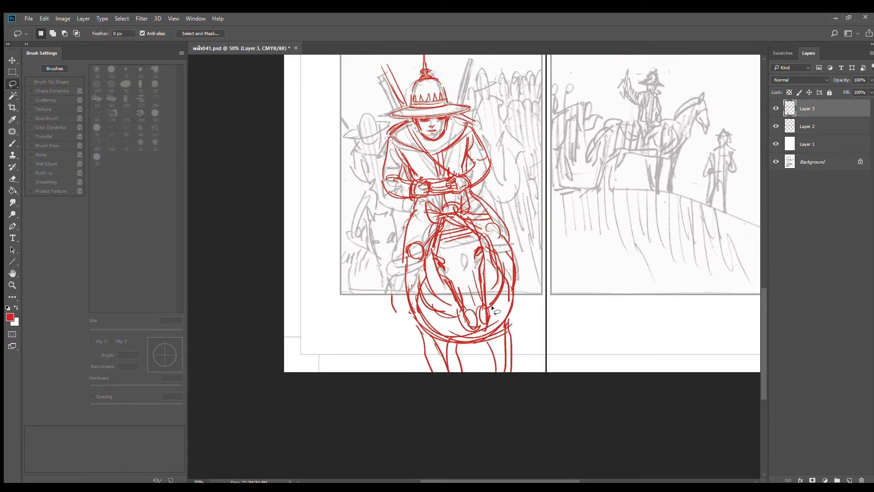
pyautogui.moveTo(491, 306)
pyautogui.mouseDown()
pyautogui.moveTo(476, 223)
pyautogui.moveTo(457, 203)
pyautogui.moveTo(442, 207)
pyautogui.moveTo(430, 273)
pyautogui.moveTo(464, 332)
pyautogui.moveTo(495, 329)
pyautogui.moveTo(472, 279)
pyautogui.mouseUp()
pyautogui.hotkey('ctrl', 't')
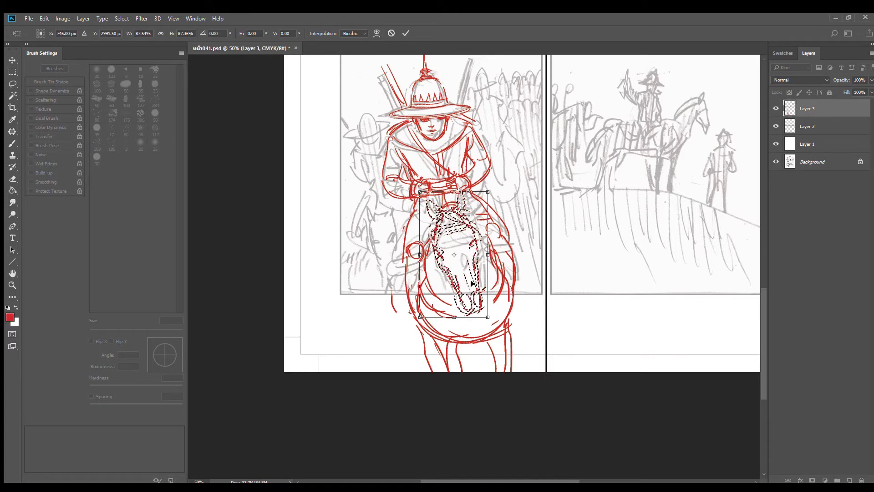
pyautogui.press('Return')
# - Erase the overlapping curves beneath the horse's muzzle and draw short muscle lines on the chest
pyautogui.press('e')
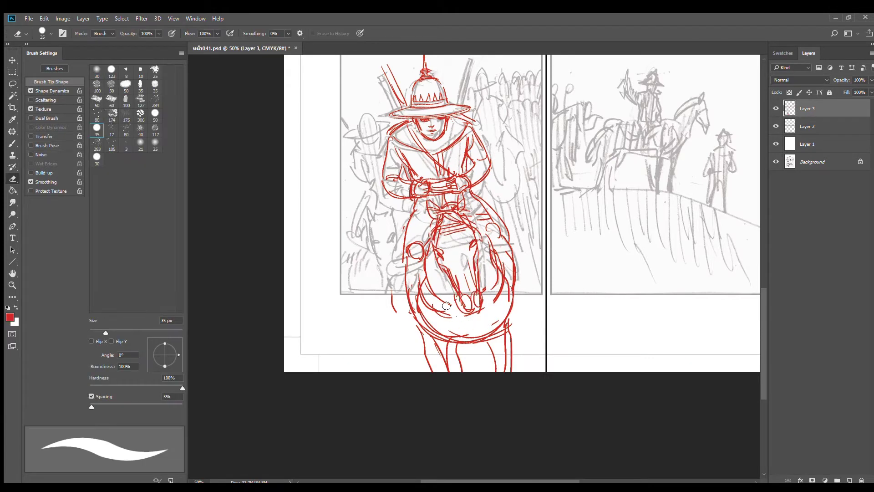
pyautogui.moveTo(446, 306)
pyautogui.mouseDown()
pyautogui.moveTo(426, 299)
pyautogui.moveTo(451, 328)
pyautogui.moveTo(485, 330)
pyautogui.moveTo(502, 290)
pyautogui.moveTo(457, 339)
pyautogui.moveTo(425, 317)
pyautogui.moveTo(459, 339)
pyautogui.moveTo(450, 339)
pyautogui.moveTo(489, 331)
pyautogui.moveTo(473, 334)
pyautogui.mouseUp()
pyautogui.press('b')
pyautogui.moveTo(457, 319)
pyautogui.mouseDown()
pyautogui.moveTo(455, 335)
pyautogui.moveTo(481, 330)
pyautogui.mouseUp()
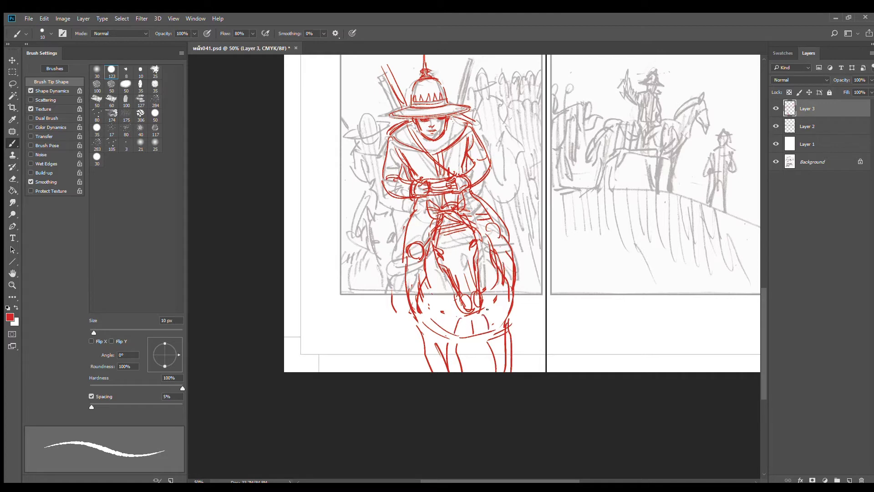
# - Redraw the curved neck outlines tightly around both sides of the reduced horse's head
pyautogui.moveTo(490, 253); pyautogui.dragTo(487, 313)
pyautogui.moveTo(428, 258)
pyautogui.mouseDown()
pyautogui.moveTo(440, 307)
pyautogui.moveTo(451, 313)
pyautogui.mouseUp()
pyautogui.moveTo(431, 252)
pyautogui.mouseDown()
pyautogui.moveTo(437, 296)
pyautogui.moveTo(459, 311)
pyautogui.mouseUp()
pyautogui.moveTo(431, 254); pyautogui.dragTo(459, 316)
pyautogui.moveTo(495, 266); pyautogui.dragTo(483, 310)
pyautogui.moveTo(490, 246)
pyautogui.mouseDown()
pyautogui.moveTo(486, 306)
pyautogui.moveTo(503, 320)
pyautogui.mouseUp()
# - Erase the outline and inner lines of the horse's left-side foreleg
pyautogui.press('e')
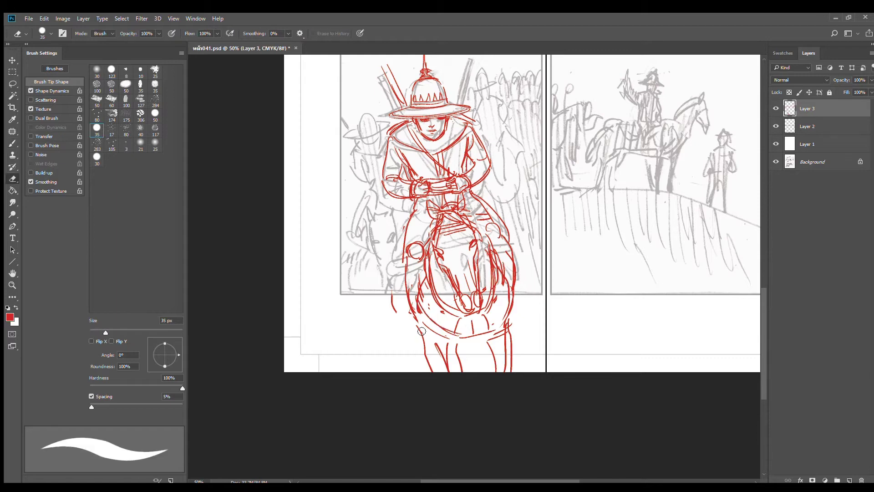
pyautogui.moveTo(419, 326); pyautogui.dragTo(431, 378)
pyautogui.moveTo(428, 367); pyautogui.dragTo(446, 379)
pyautogui.moveTo(437, 344); pyautogui.dragTo(443, 375)
pyautogui.moveTo(455, 344); pyautogui.dragTo(458, 369)
# - Redraw the left-side foreleg closer to the centre of the chest and add contour lines to both forelegs
pyautogui.press('b')
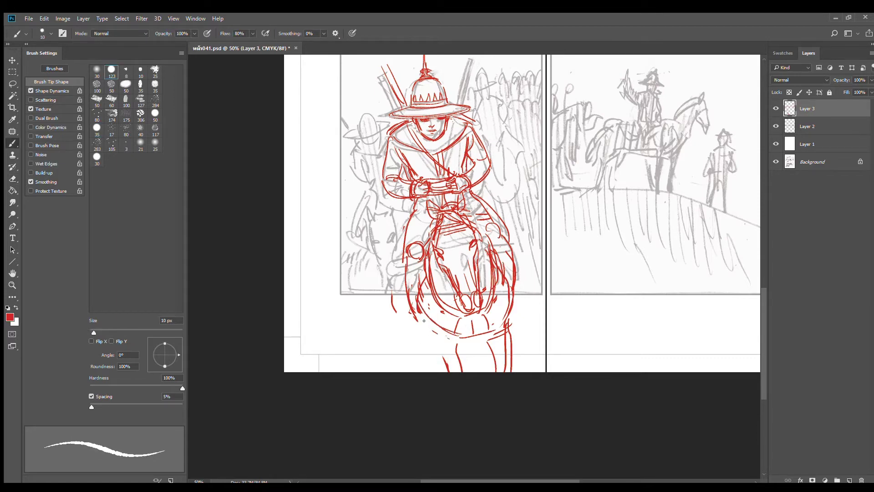
pyautogui.moveTo(423, 320); pyautogui.dragTo(447, 372)
pyautogui.moveTo(456, 338); pyautogui.dragTo(458, 368)
pyautogui.moveTo(495, 333)
pyautogui.mouseDown()
pyautogui.moveTo(484, 346)
pyautogui.moveTo(501, 367)
pyautogui.mouseUp()
pyautogui.moveTo(509, 317); pyautogui.dragTo(508, 357)
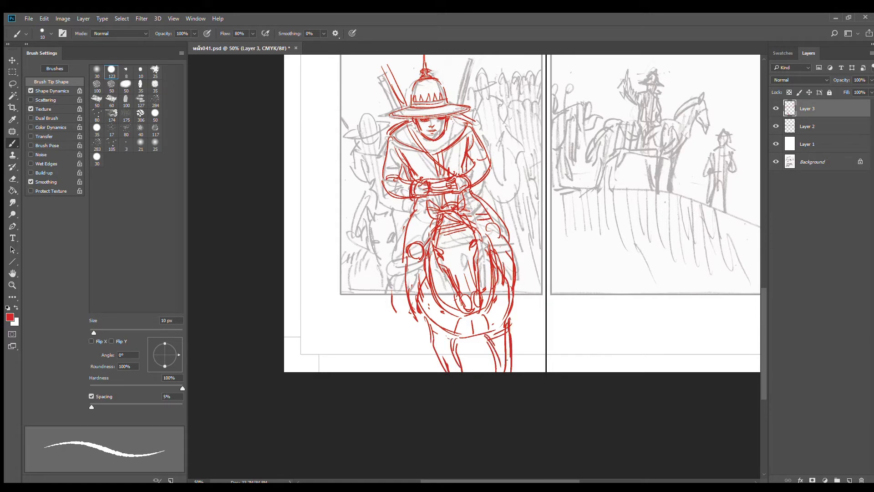
pyautogui.moveTo(461, 336); pyautogui.dragTo(467, 371)
pyautogui.moveTo(438, 333); pyautogui.dragTo(449, 363)
# - Erase the rider's left-side leg and knee, and redraw the horse's body outlines on both sides of its neck
pyautogui.press('e')
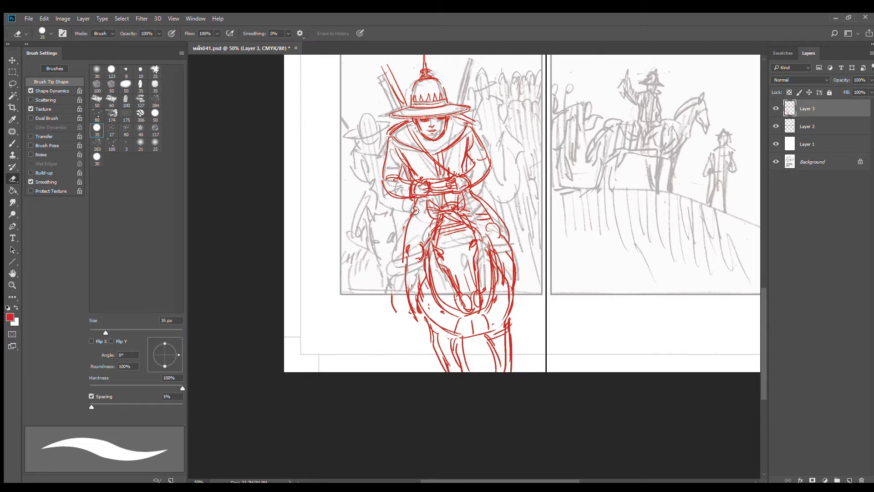
pyautogui.moveTo(415, 211)
pyautogui.mouseDown()
pyautogui.moveTo(409, 262)
pyautogui.moveTo(421, 241)
pyautogui.moveTo(412, 254)
pyautogui.mouseUp()
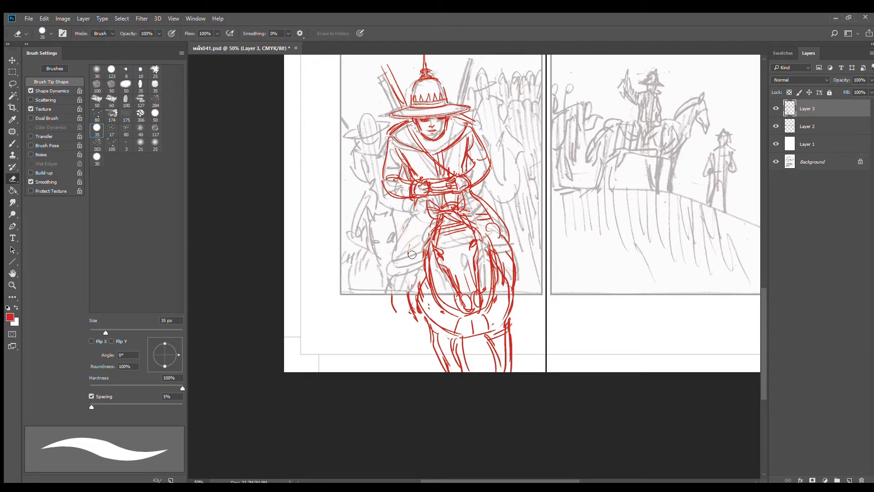
pyautogui.press('b')
pyautogui.moveTo(424, 221); pyautogui.dragTo(415, 294)
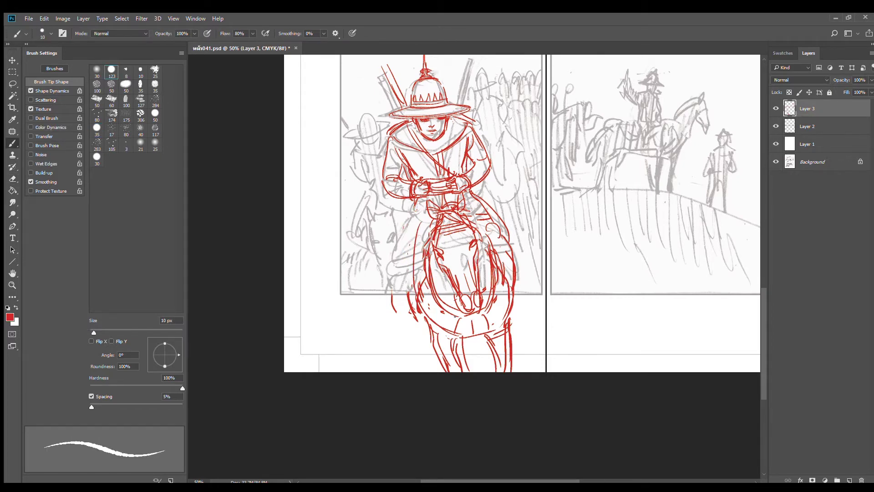
pyautogui.moveTo(496, 228); pyautogui.dragTo(516, 304)
pyautogui.moveTo(428, 232)
pyautogui.mouseDown()
pyautogui.moveTo(411, 331)
pyautogui.moveTo(430, 305)
pyautogui.mouseUp()
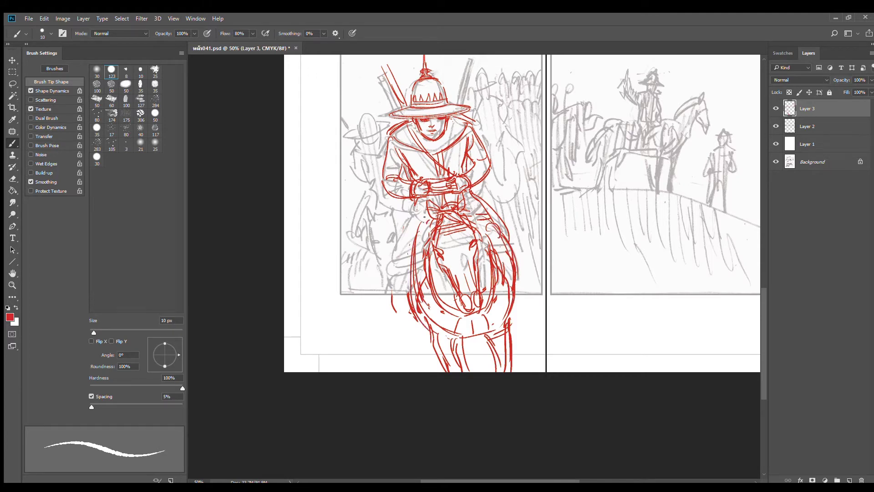
# - Draw the rider's legs hanging down both sides of the horse, from the hips to the feet
pyautogui.moveTo(409, 211)
pyautogui.mouseDown()
pyautogui.moveTo(397, 261)
pyautogui.moveTo(408, 262)
pyautogui.moveTo(388, 292)
pyautogui.moveTo(391, 335)
pyautogui.mouseUp()
pyautogui.moveTo(406, 276); pyautogui.dragTo(394, 325)
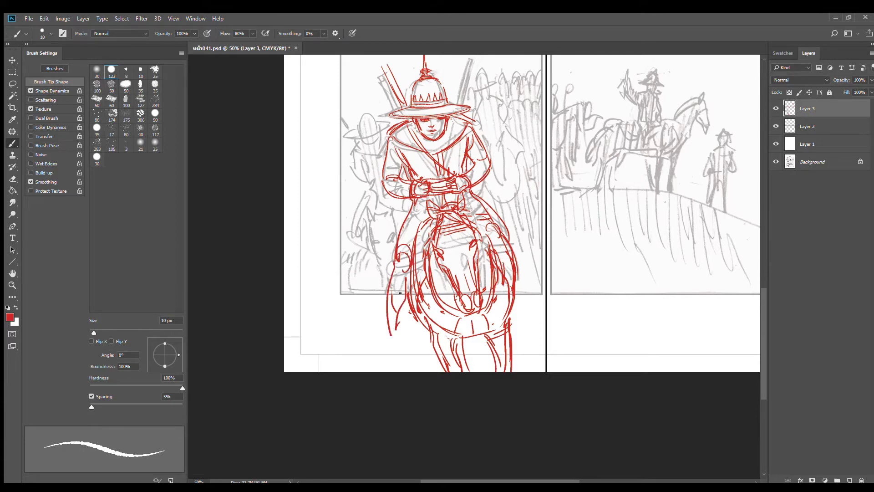
pyautogui.moveTo(400, 292)
pyautogui.mouseDown()
pyautogui.moveTo(382, 350)
pyautogui.moveTo(403, 346)
pyautogui.mouseUp()
pyautogui.moveTo(507, 226)
pyautogui.mouseDown()
pyautogui.moveTo(516, 249)
pyautogui.moveTo(504, 245)
pyautogui.moveTo(529, 302)
pyautogui.mouseUp()
pyautogui.moveTo(510, 231)
pyautogui.mouseDown()
pyautogui.moveTo(530, 297)
pyautogui.moveTo(525, 310)
pyautogui.moveTo(535, 303)
pyautogui.moveTo(535, 311)
pyautogui.mouseUp()
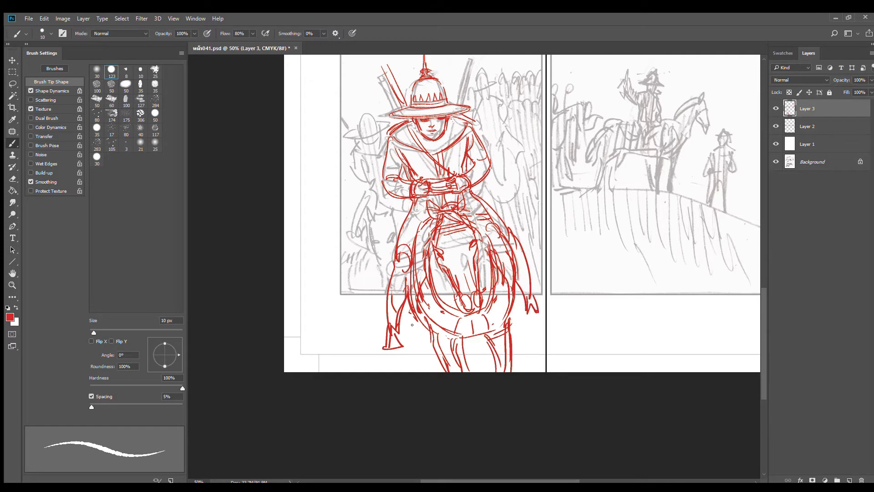
# - Draw the feet and triangular stirrups at the ends of both of the rider's legs
pyautogui.moveTo(400, 306); pyautogui.dragTo(400, 341)
pyautogui.moveTo(405, 287)
pyautogui.mouseDown()
pyautogui.moveTo(400, 339)
pyautogui.moveTo(386, 349)
pyautogui.moveTo(405, 354)
pyautogui.mouseUp()
pyautogui.moveTo(518, 268)
pyautogui.mouseDown()
pyautogui.moveTo(524, 324)
pyautogui.moveTo(546, 318)
pyautogui.mouseUp()
pyautogui.moveTo(533, 300); pyautogui.dragTo(539, 312)
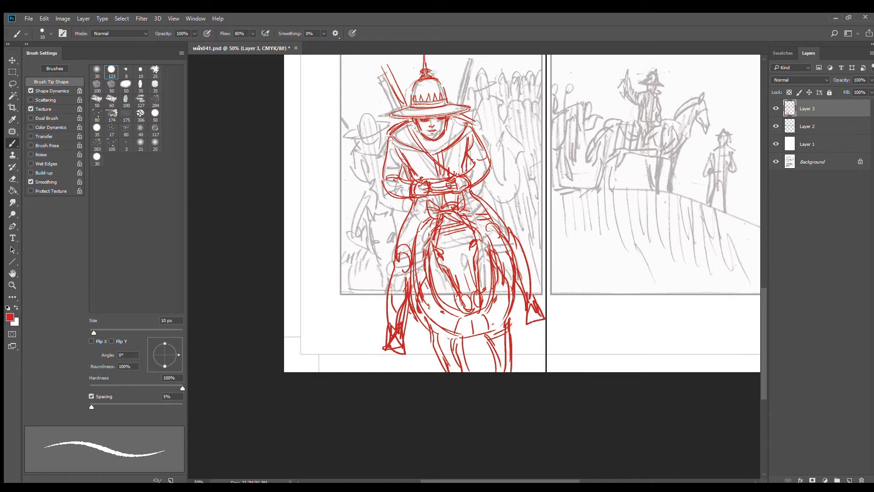
# - Add cloth folds across the rider's thighs and bands around both lower legs
pyautogui.moveTo(400, 233); pyautogui.dragTo(417, 225)
pyautogui.moveTo(501, 215); pyautogui.dragTo(482, 210)
pyautogui.moveTo(467, 210)
pyautogui.mouseDown()
pyautogui.moveTo(486, 212)
pyautogui.moveTo(468, 213)
pyautogui.mouseUp()
pyautogui.moveTo(515, 278)
pyautogui.mouseDown()
pyautogui.moveTo(535, 265)
pyautogui.moveTo(528, 255)
pyautogui.mouseUp()
pyautogui.moveTo(403, 299)
pyautogui.mouseDown()
pyautogui.moveTo(388, 303)
pyautogui.moveTo(409, 288)
pyautogui.mouseUp()
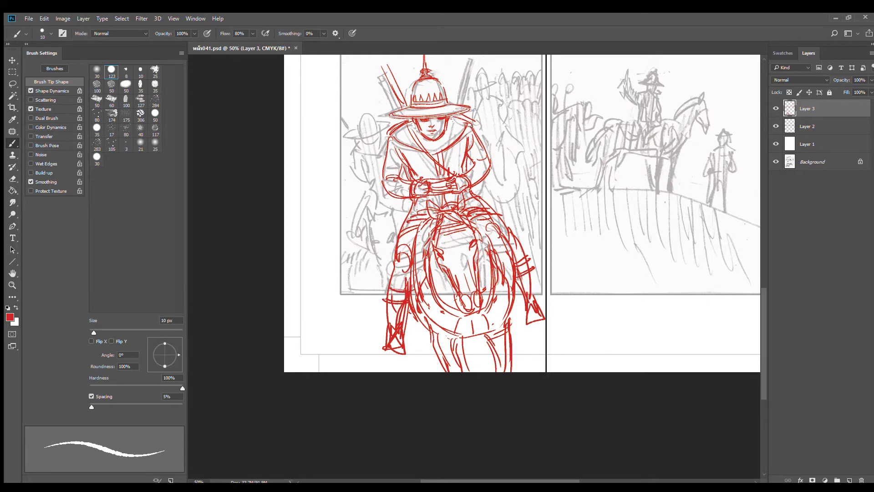
# - Lasso the rider's head, hat and slung weapon, shift them slightly up and to the left, and deselect
pyautogui.moveTo(471, 126); pyautogui.dragTo(475, 166)
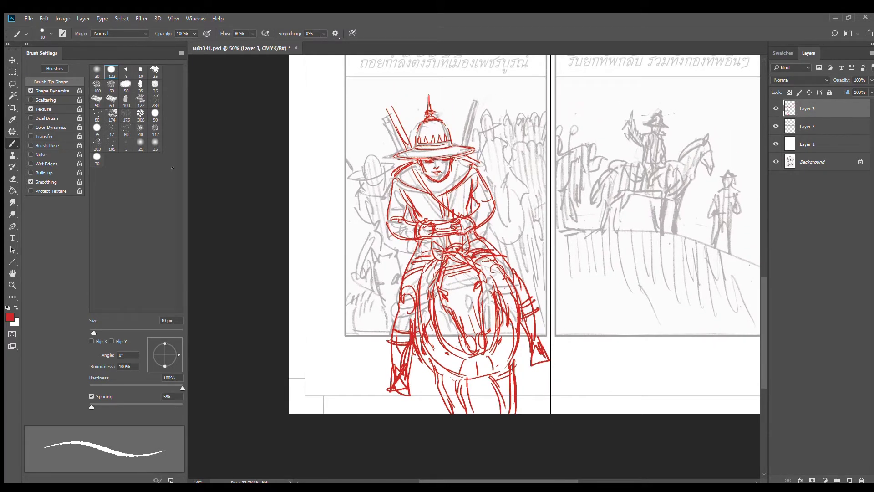
pyautogui.click(13, 82)
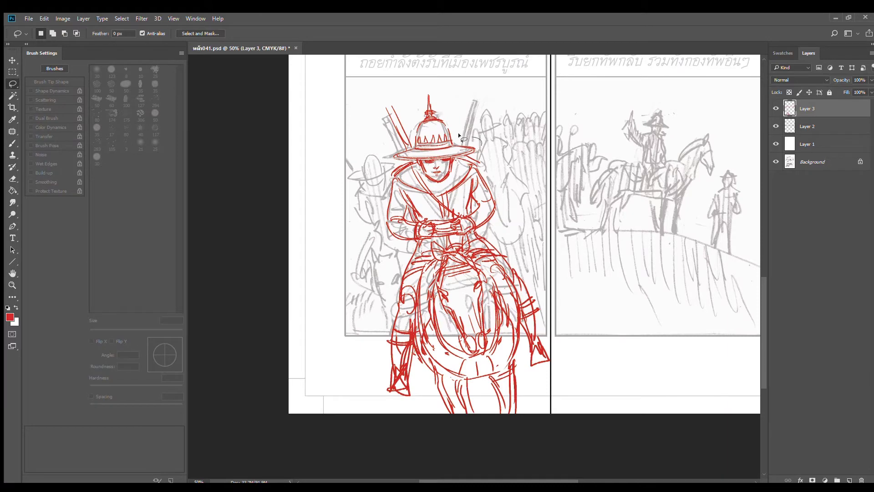
pyautogui.moveTo(422, 94)
pyautogui.mouseDown()
pyautogui.moveTo(409, 139)
pyautogui.moveTo(364, 141)
pyautogui.moveTo(427, 178)
pyautogui.moveTo(472, 148)
pyautogui.moveTo(439, 86)
pyautogui.mouseUp()
pyautogui.moveTo(451, 138)
pyautogui.mouseDown()
pyautogui.moveTo(447, 129)
pyautogui.moveTo(445, 150)
pyautogui.mouseUp()
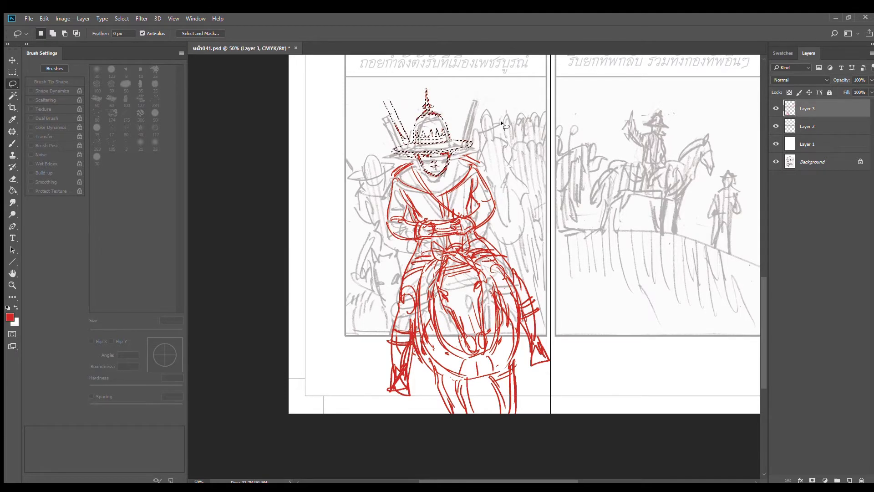
pyautogui.moveTo(445, 151)
pyautogui.mouseDown()
pyautogui.moveTo(447, 159)
pyautogui.moveTo(443, 148)
pyautogui.mouseUp()
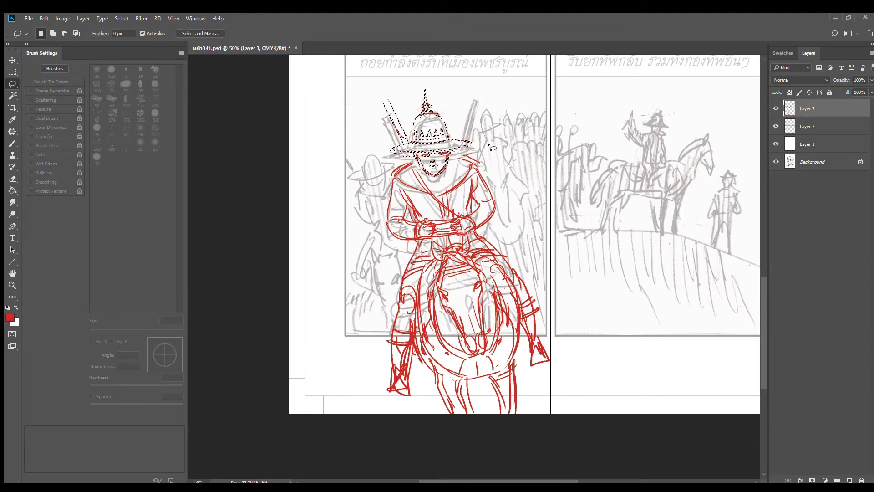
pyautogui.hotkey('ctrl', 'd')
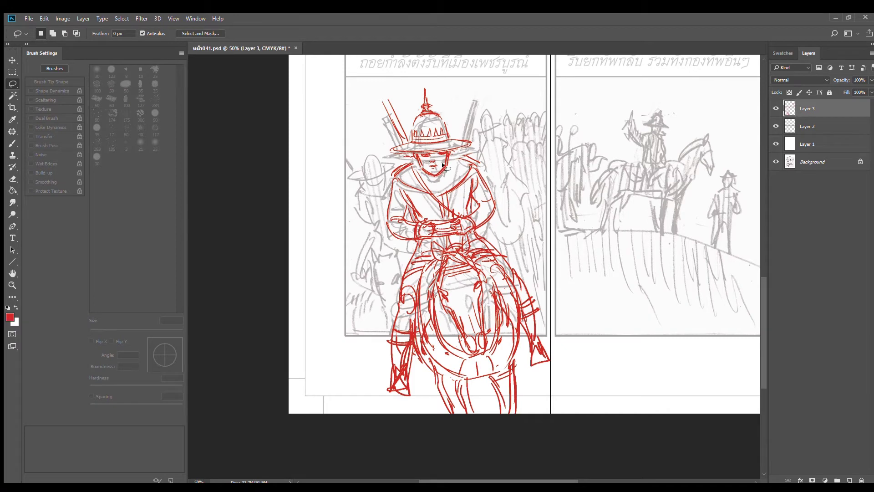
pyautogui.hotkey('ctrl', 'shift', 'd')
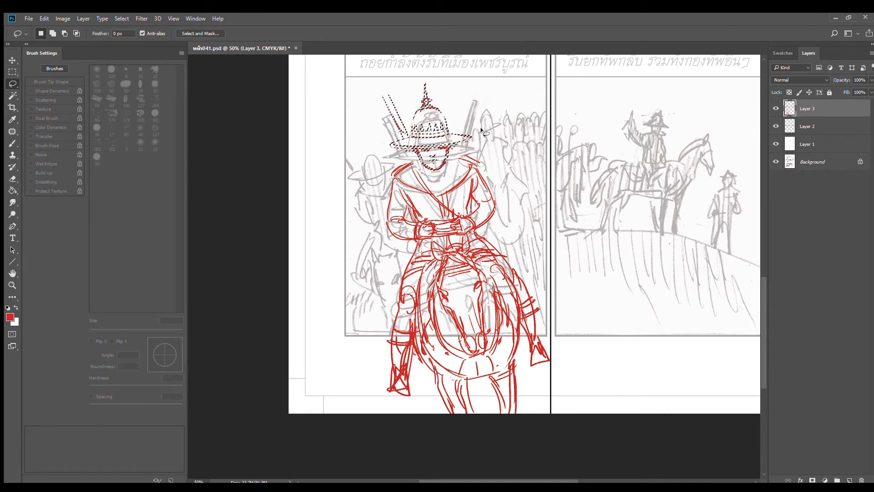
pyautogui.hotkey('ctrl', 'd')
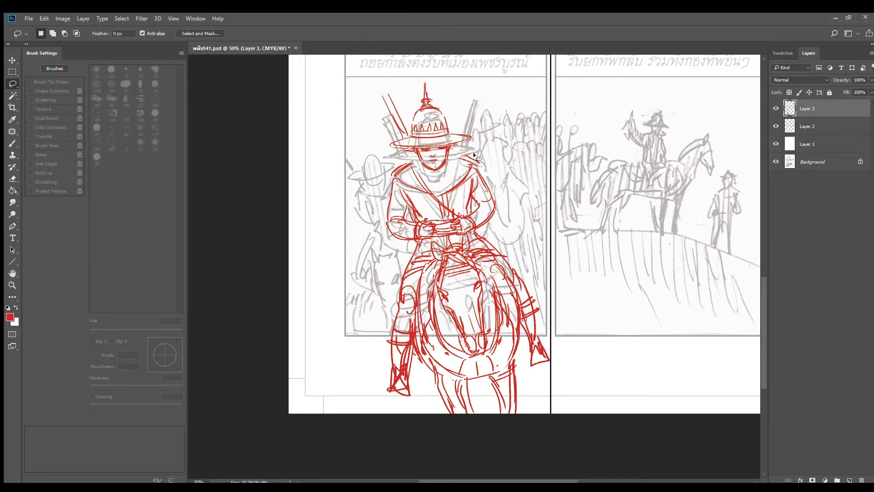
# - Redraw the neckline and collar beneath the rider's raised head and add fold lines to both sleeves
pyautogui.press('e')
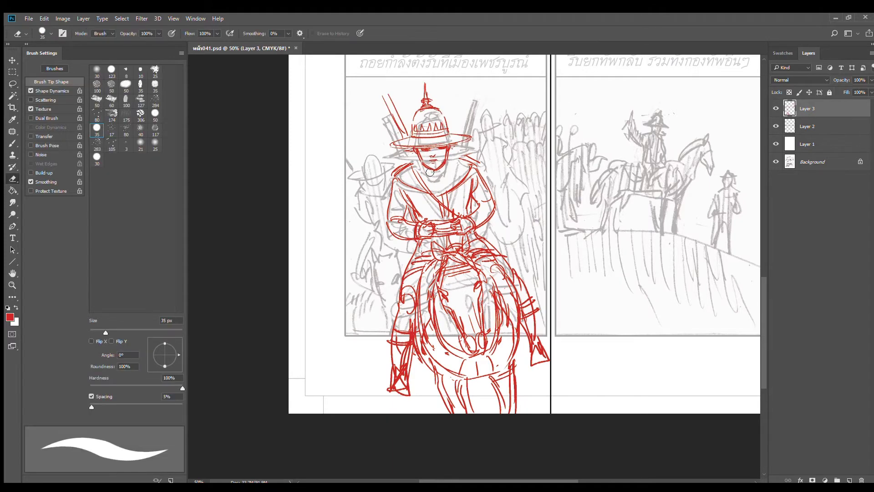
pyautogui.press('b')
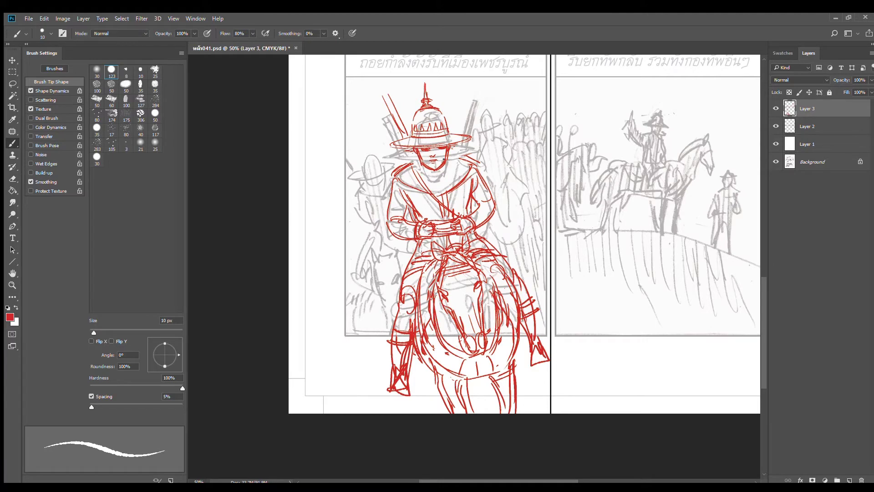
pyautogui.moveTo(418, 167)
pyautogui.mouseDown()
pyautogui.moveTo(434, 173)
pyautogui.moveTo(451, 162)
pyautogui.moveTo(443, 199)
pyautogui.moveTo(434, 198)
pyautogui.mouseUp()
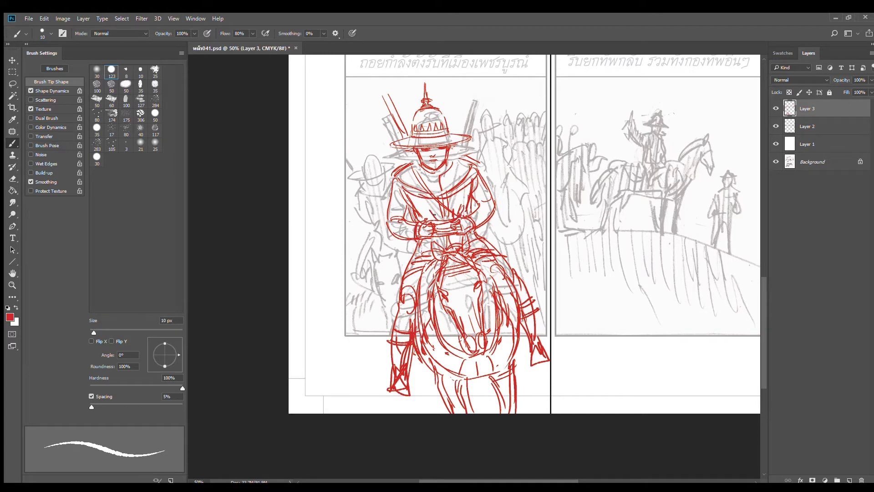
pyautogui.moveTo(487, 203); pyautogui.dragTo(485, 192)
pyautogui.moveTo(397, 188); pyautogui.dragTo(404, 205)
pyautogui.moveTo(476, 232); pyautogui.dragTo(495, 204)
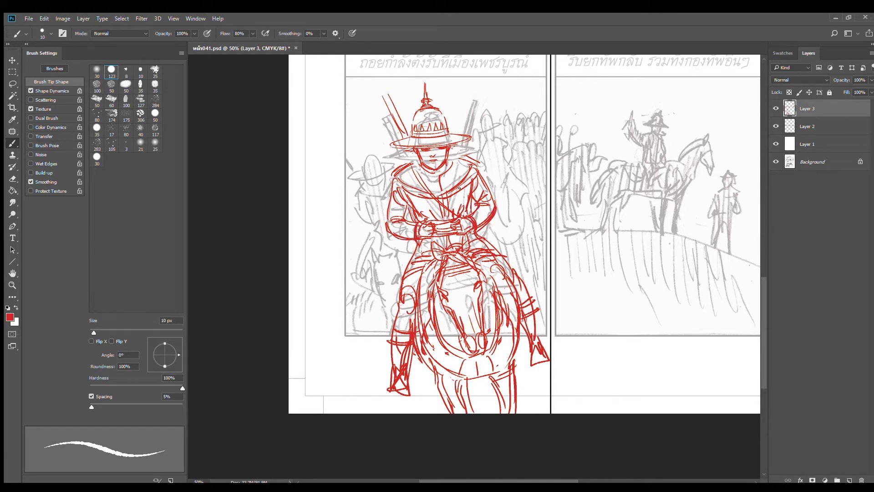
pyautogui.moveTo(418, 165)
pyautogui.mouseDown()
pyautogui.moveTo(437, 174)
pyautogui.moveTo(449, 160)
pyautogui.moveTo(475, 154)
pyautogui.moveTo(466, 179)
pyautogui.mouseUp()
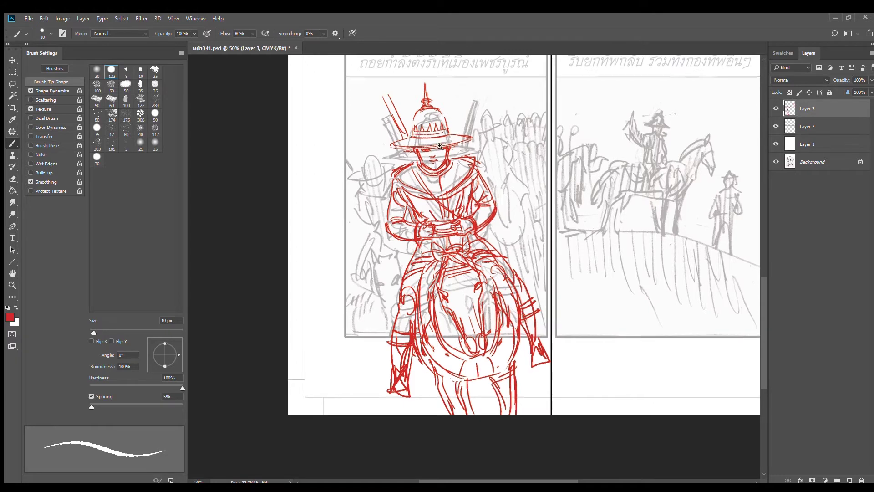
# - Erase the rider's eyes and the underside of the hat brim, and redraw the brim as a narrower ellipse
pyautogui.scroll(1, 430, 146)
pyautogui.moveTo(430, 146); pyautogui.dragTo(462, 217)
pyautogui.press('e')
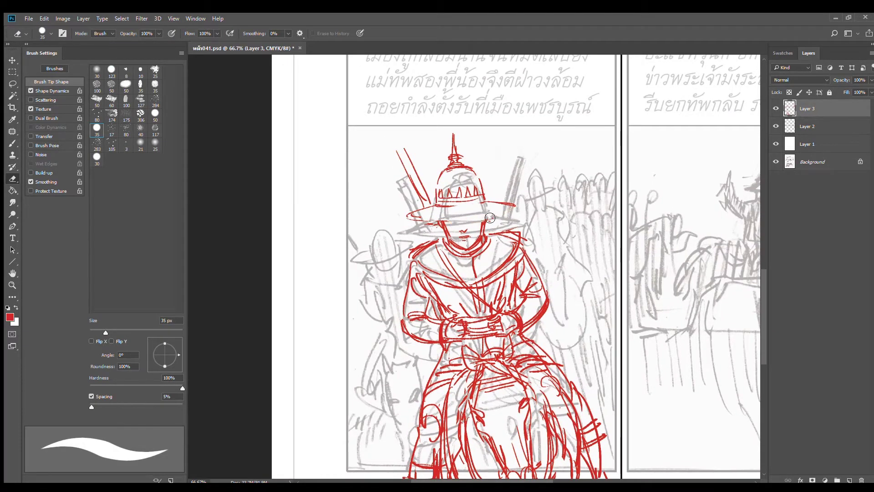
pyautogui.press('b')
pyautogui.moveTo(423, 214); pyautogui.dragTo(504, 205)
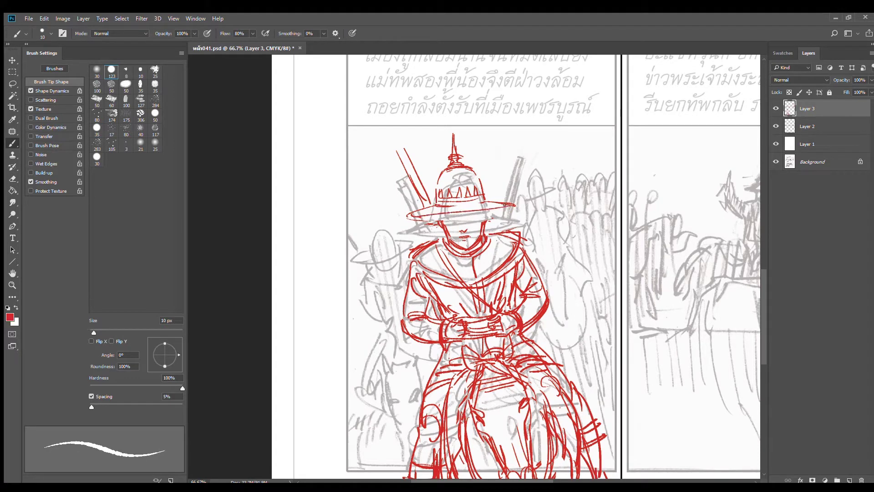
pyautogui.moveTo(415, 216); pyautogui.dragTo(512, 205)
pyautogui.moveTo(435, 206); pyautogui.dragTo(409, 216)
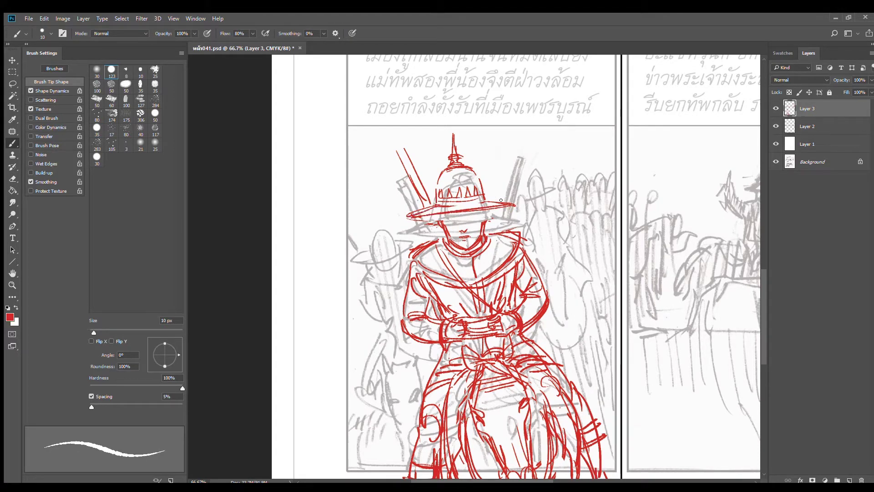
# - Draw a decorative band around the base of the hat crown, reinforcing the row of triangles
pyautogui.scroll(1, 449, 228)
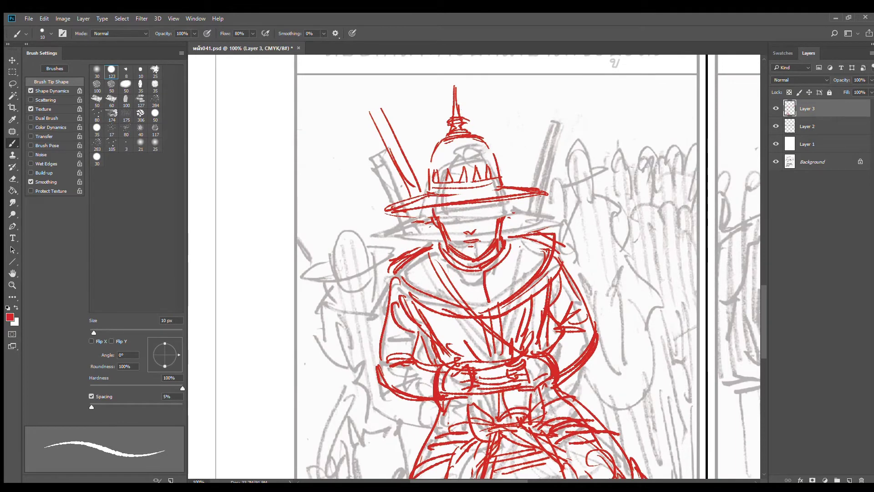
pyautogui.moveTo(479, 187); pyautogui.dragTo(494, 184)
pyautogui.moveTo(432, 187)
pyautogui.mouseDown()
pyautogui.moveTo(494, 176)
pyautogui.moveTo(433, 173)
pyautogui.mouseUp()
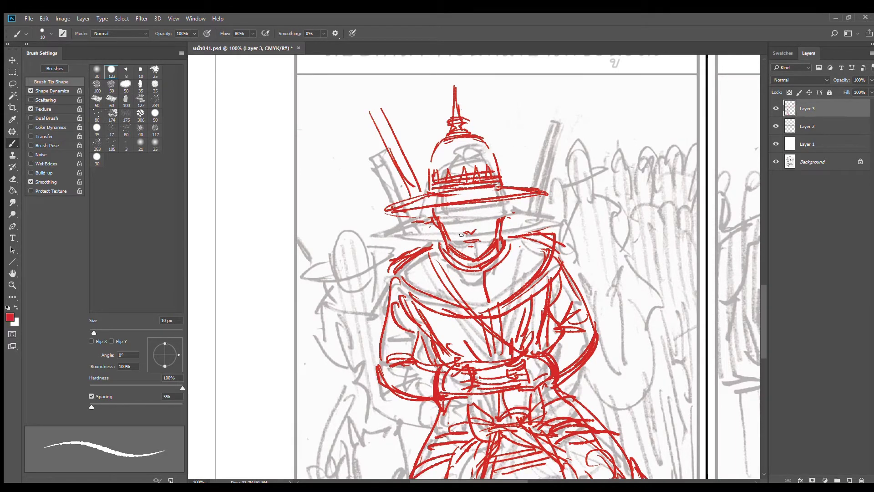
# - Draw the rider's eyes, brows, nose and face outline, and strengthen the hat brim and shoulder lines
pyautogui.moveTo(440, 208); pyautogui.dragTo(497, 203)
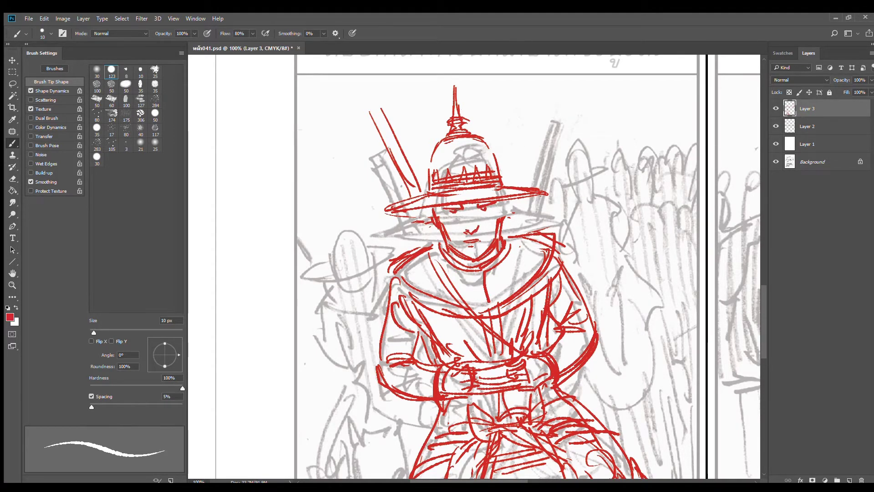
pyautogui.moveTo(445, 209); pyautogui.dragTo(489, 213)
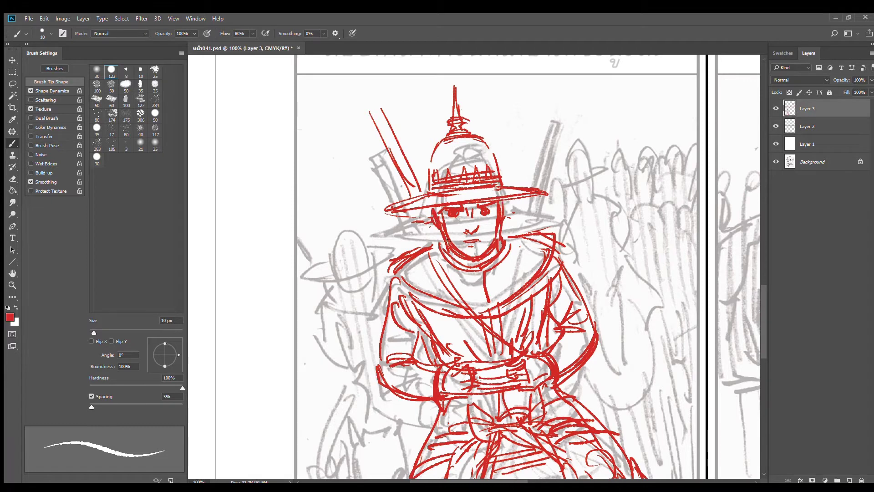
pyautogui.moveTo(411, 213); pyautogui.dragTo(528, 188)
pyautogui.moveTo(503, 229); pyautogui.dragTo(547, 236)
pyautogui.moveTo(441, 239); pyautogui.dragTo(394, 263)
# - Erase both of the rider's arms, the clasped hands and the fold lines on the lower torso
pyautogui.keyDown('alt'); pyautogui.click(512, 252); pyautogui.keyUp('alt')
pyautogui.keyDown('alt'); pyautogui.click(519, 259); pyautogui.keyUp('alt')
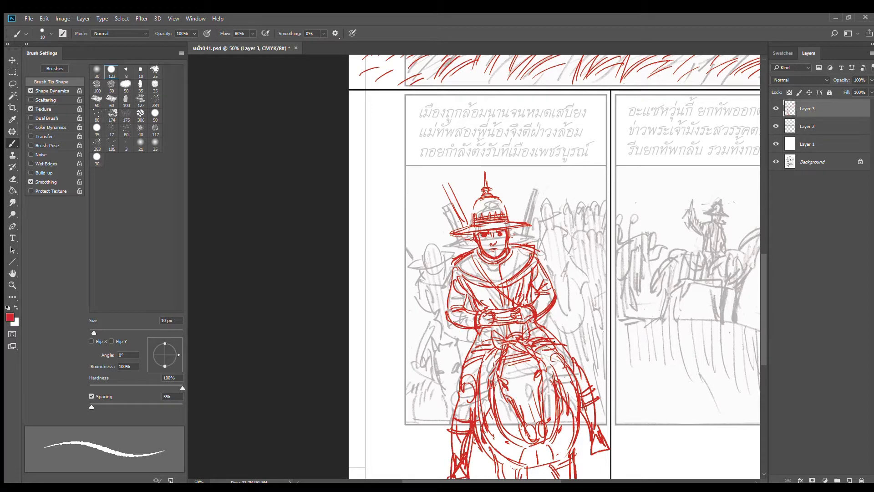
pyautogui.keyDown('alt'); pyautogui.click(537, 290); pyautogui.keyUp('alt')
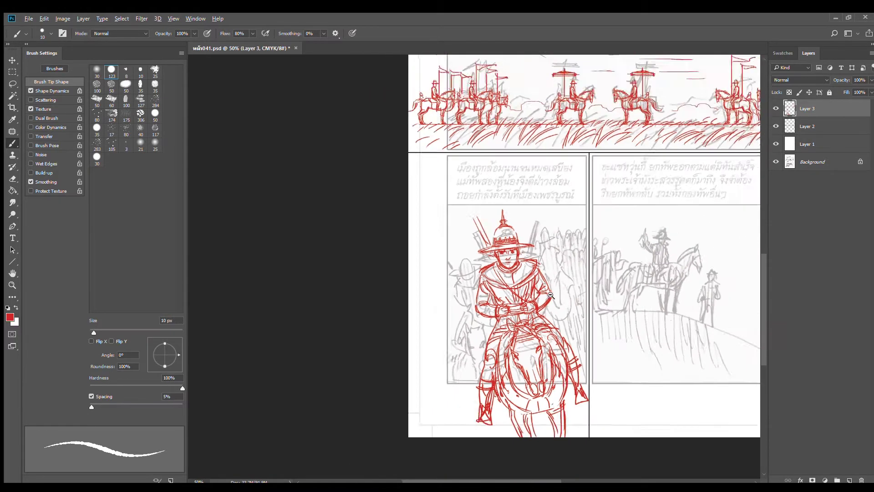
pyautogui.keyDown('alt'); pyautogui.click(623, 266); pyautogui.keyUp('alt')
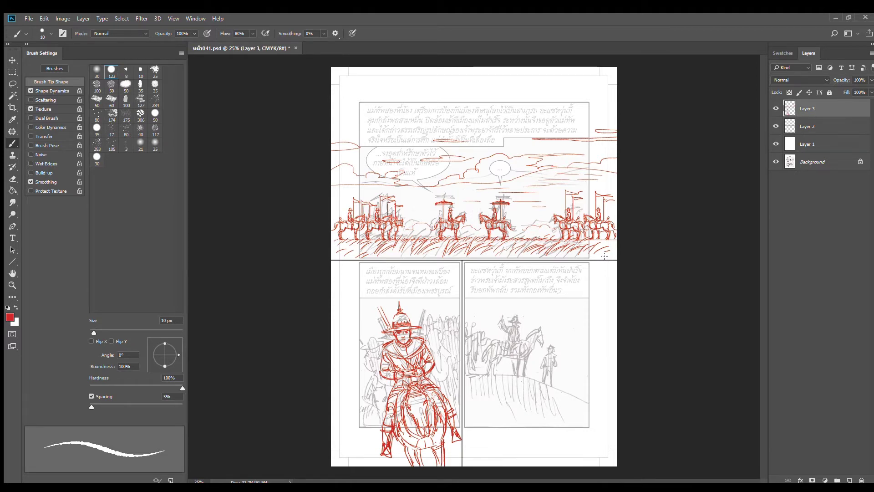
pyautogui.scroll(2, 412, 394)
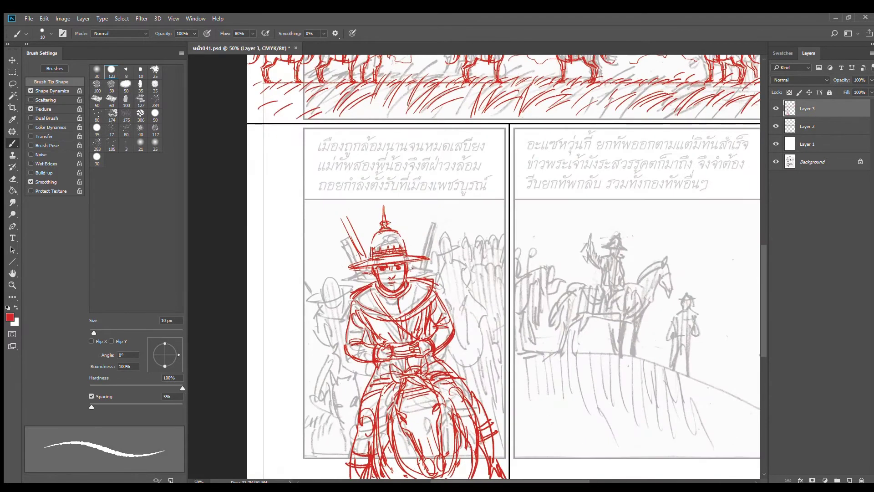
pyautogui.moveTo(428, 362); pyautogui.dragTo(425, 323)
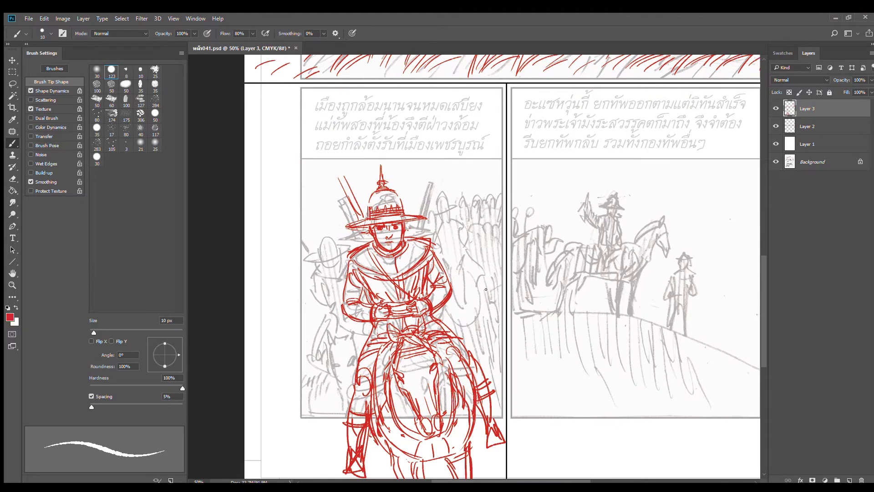
pyautogui.press('e')
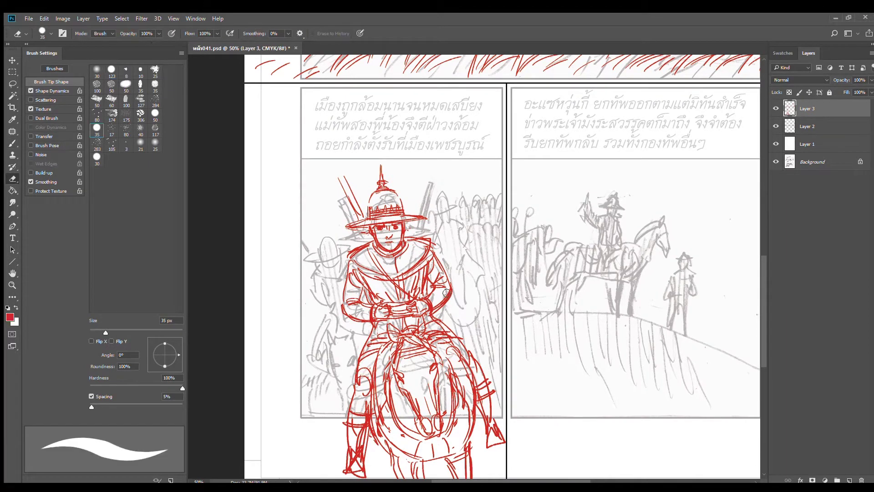
pyautogui.moveTo(451, 296)
pyautogui.mouseDown()
pyautogui.moveTo(444, 280)
pyautogui.moveTo(432, 282)
pyautogui.moveTo(412, 306)
pyautogui.moveTo(430, 312)
pyautogui.mouseUp()
pyautogui.moveTo(457, 298)
pyautogui.mouseDown()
pyautogui.moveTo(459, 279)
pyautogui.moveTo(445, 267)
pyautogui.mouseUp()
pyautogui.moveTo(381, 317)
pyautogui.mouseDown()
pyautogui.moveTo(354, 315)
pyautogui.moveTo(345, 293)
pyautogui.moveTo(344, 303)
pyautogui.moveTo(395, 319)
pyautogui.moveTo(366, 280)
pyautogui.moveTo(408, 308)
pyautogui.moveTo(423, 299)
pyautogui.moveTo(430, 269)
pyautogui.moveTo(416, 287)
pyautogui.moveTo(424, 323)
pyautogui.mouseUp()
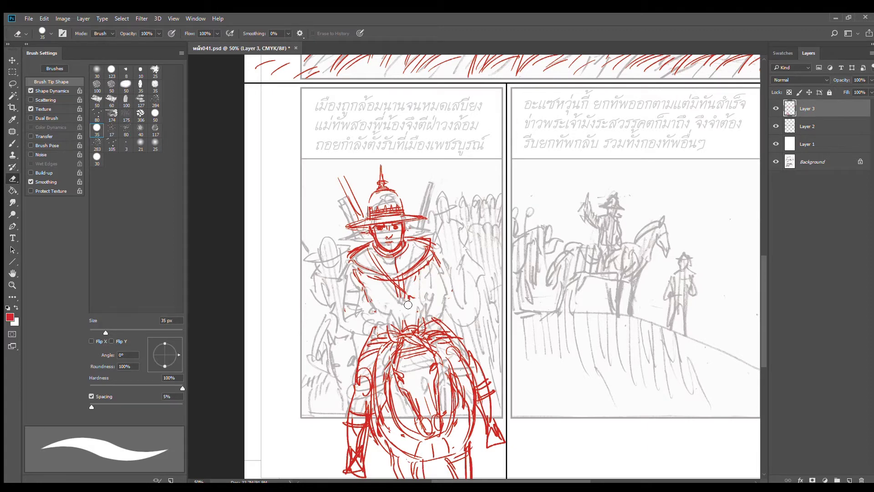
# - Draw the sides of the rider's torso narrowing to a double-lined belt at the waist
pyautogui.press('b')
pyautogui.moveTo(369, 328); pyautogui.dragTo(362, 343)
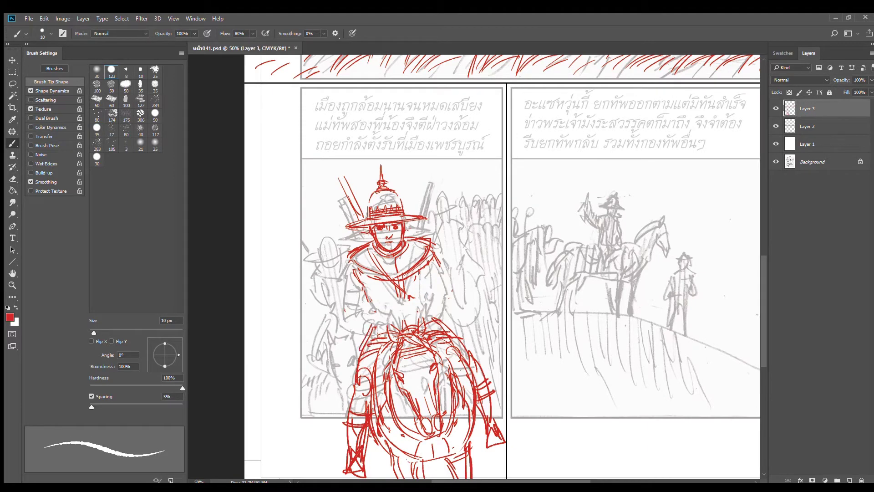
pyautogui.moveTo(372, 310)
pyautogui.mouseDown()
pyautogui.moveTo(426, 306)
pyautogui.moveTo(371, 315)
pyautogui.moveTo(417, 303)
pyautogui.mouseUp()
pyautogui.moveTo(430, 260); pyautogui.dragTo(419, 302)
pyautogui.moveTo(357, 279); pyautogui.dragTo(375, 307)
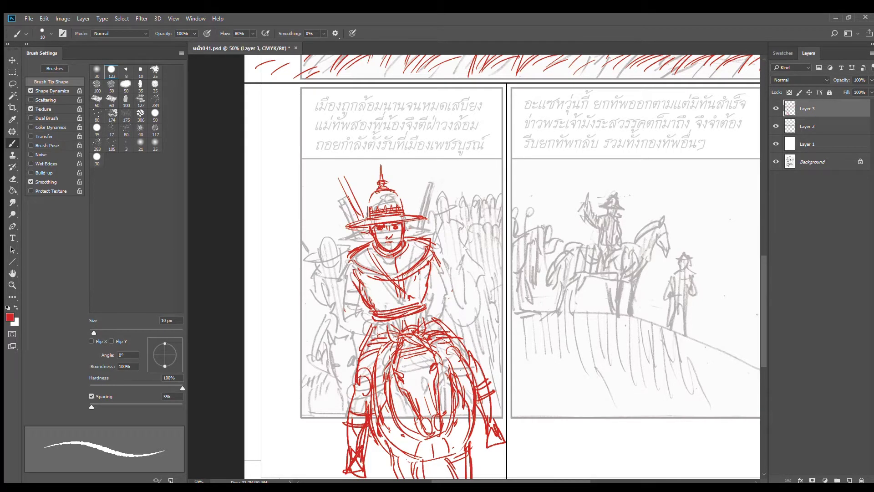
# - Erase the cape edge and chest strap, and redraw the cape hanging lower across the chest and shoulders
pyautogui.press('e')
pyautogui.moveTo(421, 264)
pyautogui.mouseDown()
pyautogui.moveTo(385, 281)
pyautogui.moveTo(364, 268)
pyautogui.moveTo(373, 279)
pyautogui.moveTo(410, 278)
pyautogui.moveTo(398, 284)
pyautogui.moveTo(351, 263)
pyautogui.moveTo(399, 294)
pyautogui.mouseUp()
pyautogui.press('b')
pyautogui.moveTo(355, 274); pyautogui.dragTo(399, 293)
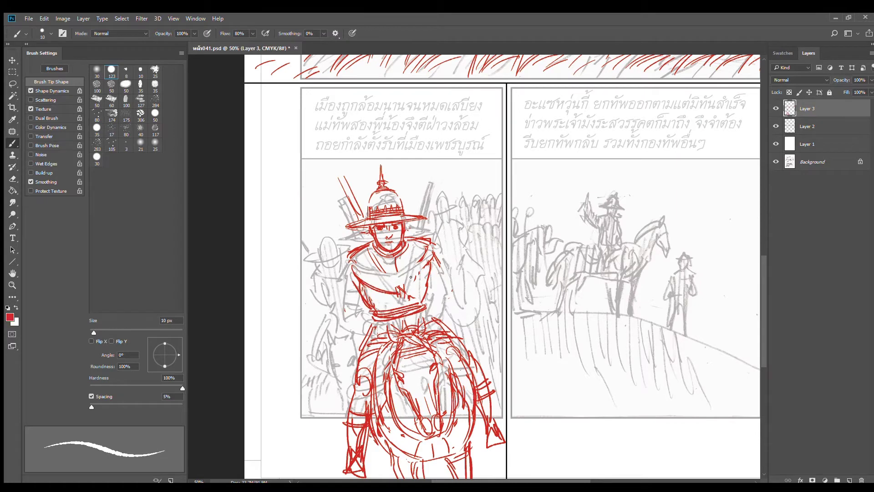
pyautogui.moveTo(422, 266); pyautogui.dragTo(399, 292)
pyautogui.moveTo(430, 250); pyautogui.dragTo(427, 263)
pyautogui.moveTo(371, 248); pyautogui.dragTo(347, 265)
pyautogui.moveTo(409, 246); pyautogui.dragTo(426, 252)
pyautogui.moveTo(351, 268)
pyautogui.mouseDown()
pyautogui.moveTo(411, 250)
pyautogui.moveTo(400, 265)
pyautogui.mouseUp()
pyautogui.moveTo(367, 256); pyautogui.dragTo(350, 262)
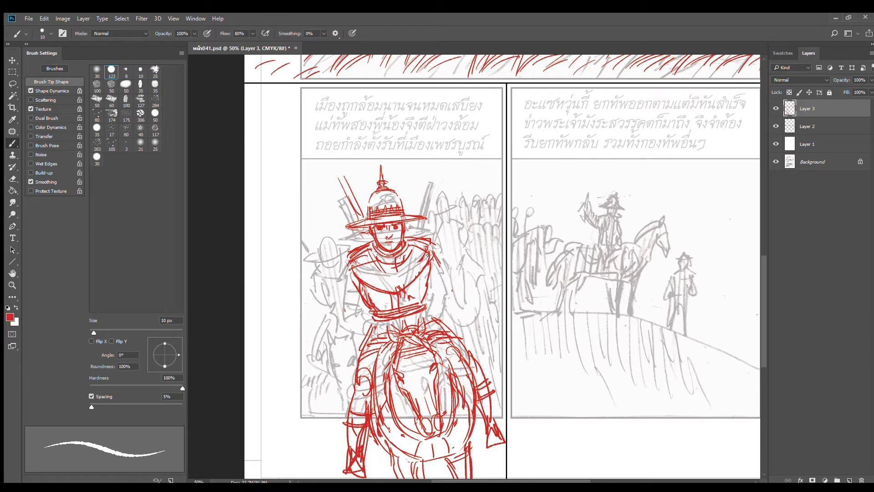
# - Sketch the rider's right-side arm bent outward, with the elbow away from the body
pyautogui.moveTo(429, 252)
pyautogui.mouseDown()
pyautogui.moveTo(465, 270)
pyautogui.moveTo(461, 262)
pyautogui.moveTo(436, 288)
pyautogui.moveTo(446, 296)
pyautogui.mouseUp()
pyautogui.hotkey('ctrl', 'z')
pyautogui.moveTo(461, 267); pyautogui.dragTo(441, 300)
pyautogui.moveTo(436, 253); pyautogui.dragTo(465, 283)
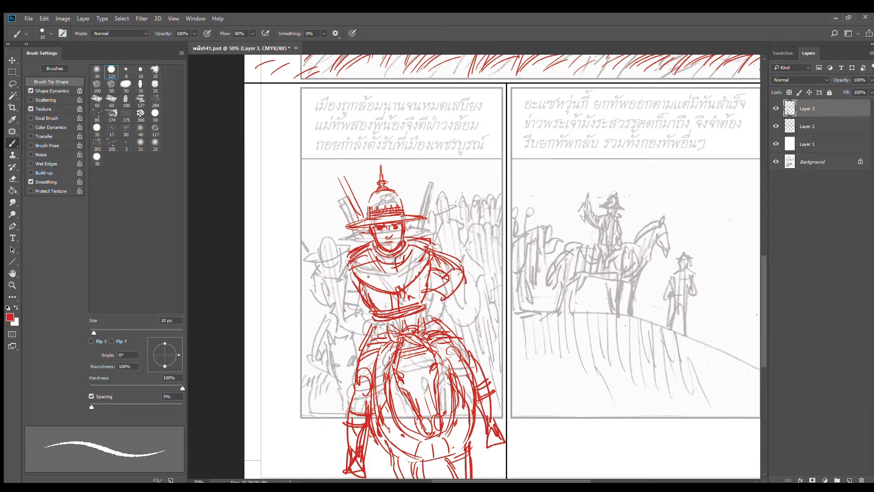
# - Try several outlines for the rider's left-side arm, extending it down and outward from the shoulder
pyautogui.moveTo(346, 265); pyautogui.dragTo(325, 300)
pyautogui.hotkey('ctrl', 'z')
pyautogui.moveTo(349, 260); pyautogui.dragTo(328, 306)
pyautogui.hotkey('ctrl', 'z')
pyautogui.moveTo(346, 253); pyautogui.dragTo(315, 294)
pyautogui.hotkey('ctrl', 'z')
pyautogui.moveTo(351, 258); pyautogui.dragTo(329, 312)
pyautogui.moveTo(348, 268); pyautogui.dragTo(328, 315)
pyautogui.moveTo(358, 293); pyautogui.dragTo(349, 302)
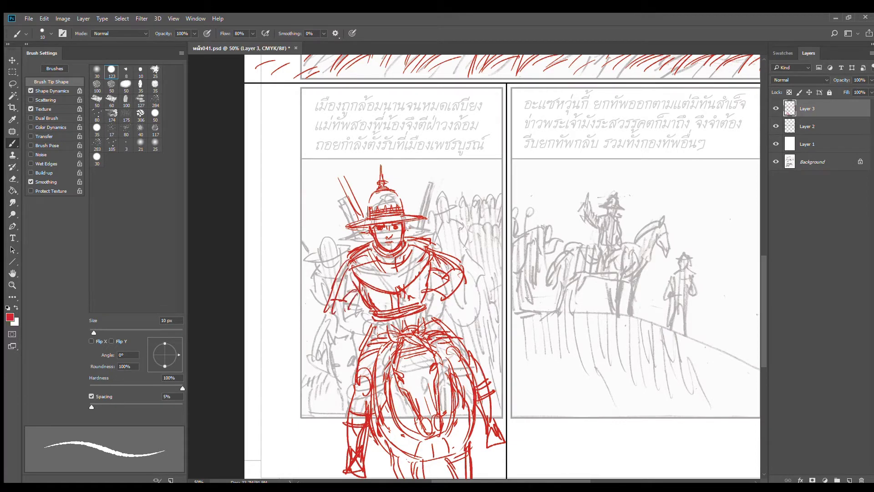
# - Undo the redrawn arms, cape, torso and belt, and bring back the earlier pose with the hands together
pyautogui.hotkey('ctrl', 'z')
pyautogui.hotkey('ctrl', 'z')
pyautogui.hotkey('ctrl', 'z')
pyautogui.hotkey('ctrl', 'z')
pyautogui.hotkey('ctrl', 'z')
pyautogui.hotkey('ctrl', 'z')
pyautogui.hotkey('ctrl', 'z')
pyautogui.hotkey('ctrl', 'z')
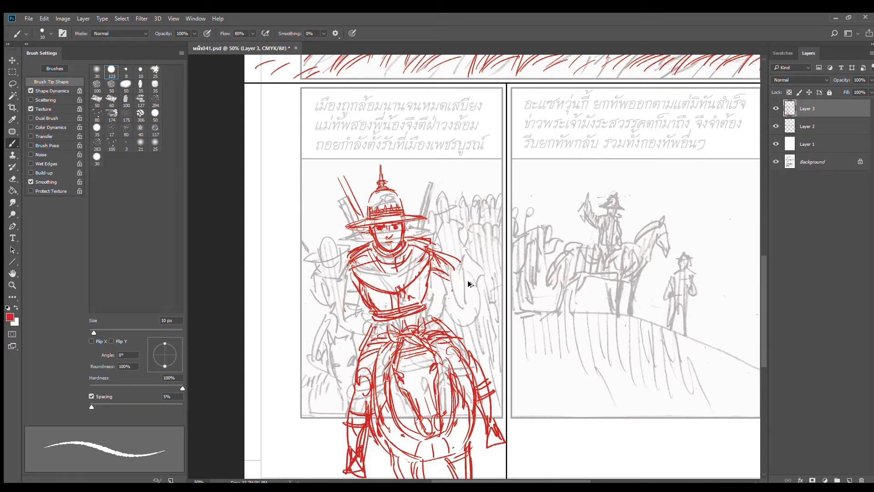
pyautogui.hotkey('ctrl', 'z')
pyautogui.hotkey('ctrl', 'z')
pyautogui.hotkey('ctrl', 'z')
pyautogui.hotkey('ctrl', 'z')
pyautogui.hotkey('ctrl', 'z')
pyautogui.hotkey('ctrl', 'z')
pyautogui.hotkey('ctrl', 'z')
pyautogui.hotkey('ctrl', 'z')
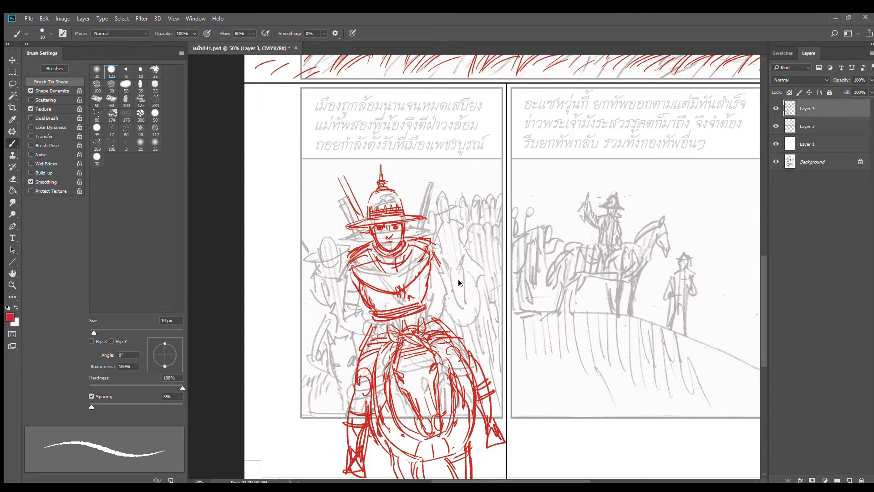
pyautogui.hotkey('ctrl', 'z')
pyautogui.hotkey('ctrl', 'z')
pyautogui.hotkey('ctrl', 'z')
pyautogui.hotkey('ctrl', 'z')
pyautogui.hotkey('ctrl', 'z')
pyautogui.hotkey('ctrl', 'z')
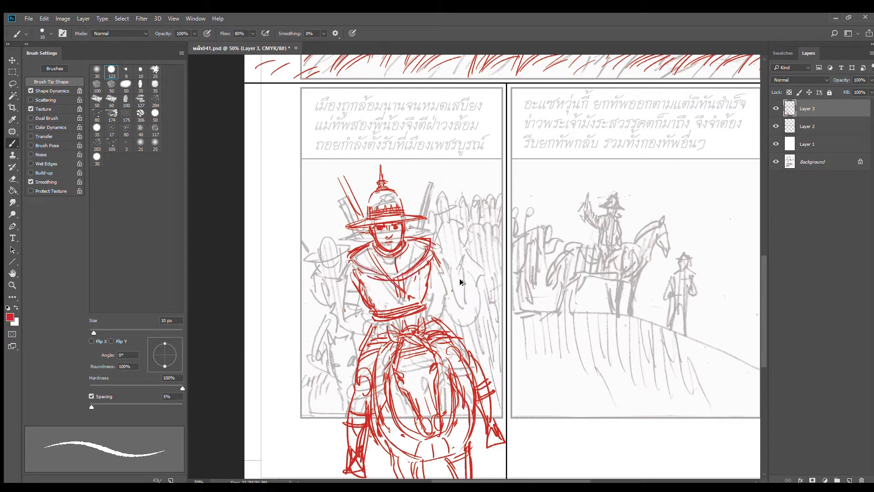
pyautogui.hotkey('ctrl', 'z')
pyautogui.hotkey('ctrl', 'z')
pyautogui.hotkey('ctrl', 'z')
pyautogui.hotkey('ctrl', 'z')
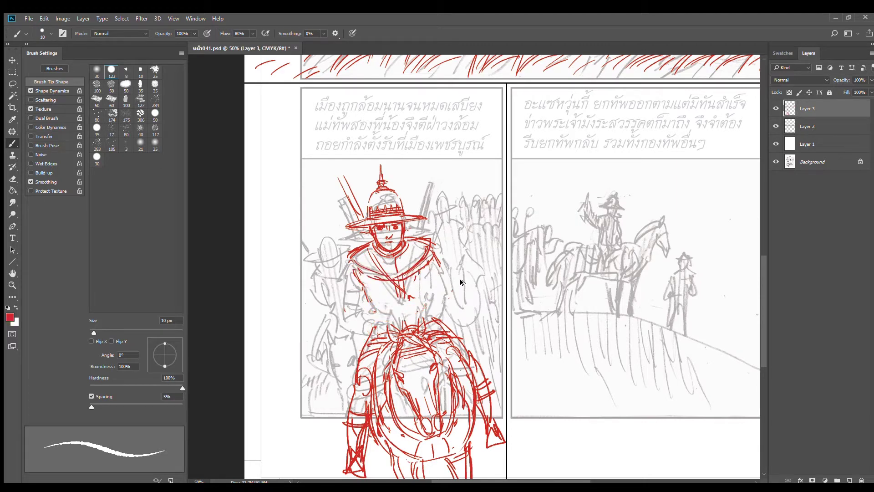
pyautogui.hotkey('ctrl', 'shift', 'z')
pyautogui.hotkey('ctrl', 'shift', 'z')
pyautogui.hotkey('ctrl', 'shift', 'z')
pyautogui.hotkey('ctrl', 'shift', 'z')
pyautogui.hotkey('ctrl', 'shift', 'z')
pyautogui.hotkey('ctrl', 'shift', 'z')
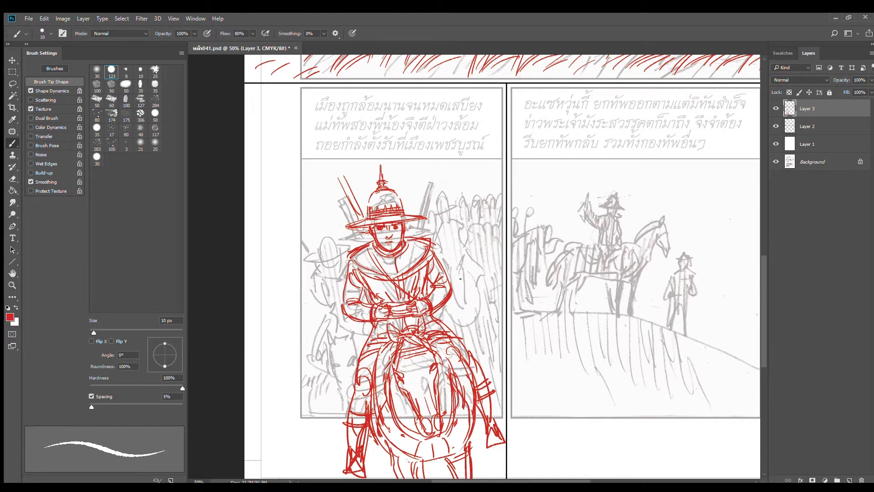
# - Erase the rider's forearm and sleeve cuff on the left side of the figure
pyautogui.moveTo(455, 292); pyautogui.dragTo(482, 268)
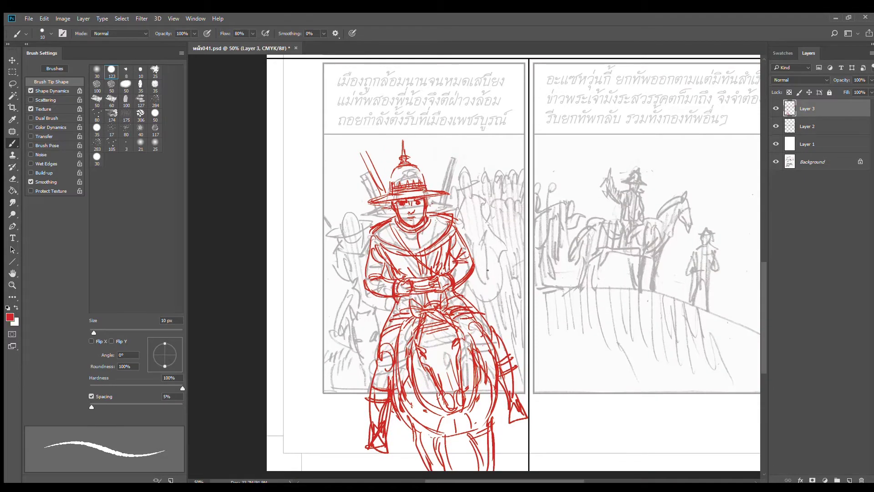
pyautogui.keyDown('ctrl'); pyautogui.click(430, 281); pyautogui.keyUp('ctrl')
pyautogui.press('e')
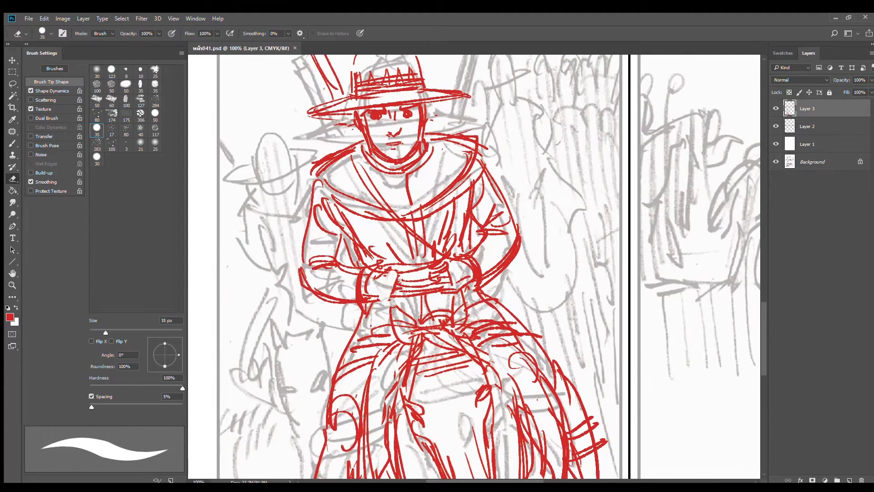
pyautogui.moveTo(387, 305)
pyautogui.mouseDown()
pyautogui.moveTo(350, 295)
pyautogui.moveTo(335, 301)
pyautogui.moveTo(366, 298)
pyautogui.moveTo(357, 308)
pyautogui.moveTo(389, 288)
pyautogui.mouseUp()
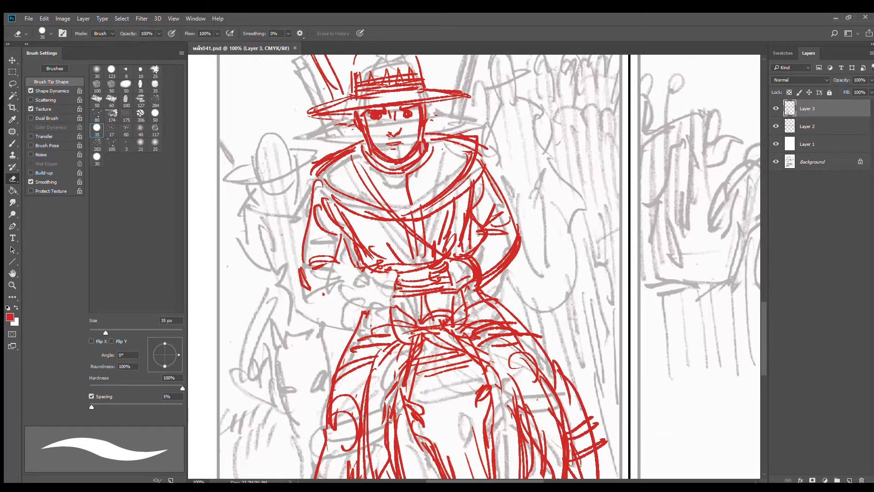
# - Draw the left-side forearm hanging lower, ending in a cuff and a closed hand beside the thigh
pyautogui.press('b')
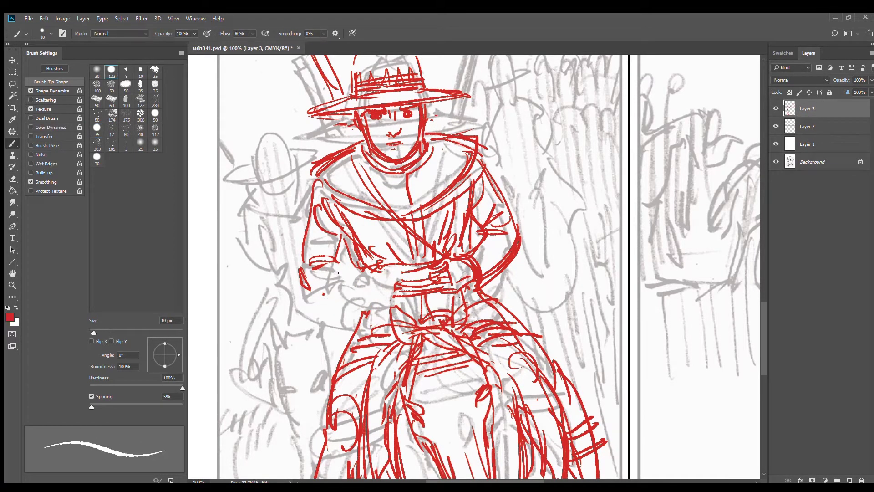
pyautogui.moveTo(336, 265)
pyautogui.mouseDown()
pyautogui.moveTo(334, 292)
pyautogui.moveTo(347, 308)
pyautogui.mouseUp()
pyautogui.hotkey('ctrl', 'z')
pyautogui.moveTo(337, 265); pyautogui.dragTo(351, 295)
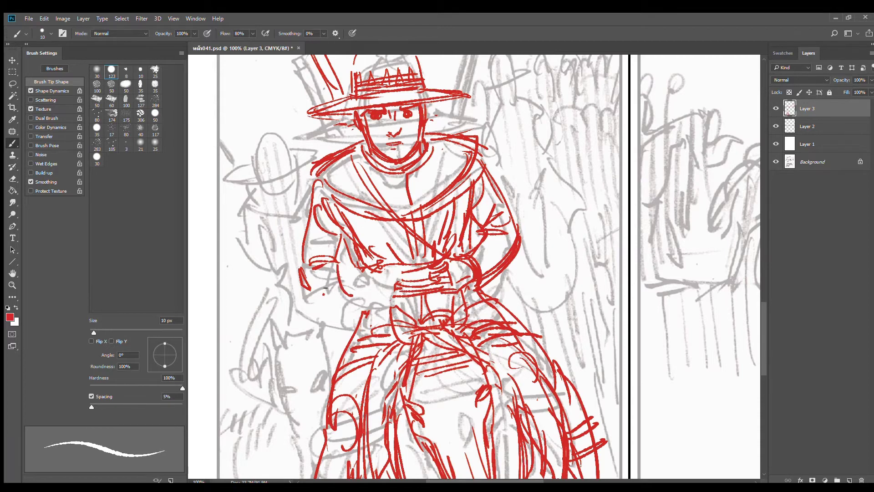
pyautogui.moveTo(310, 277)
pyautogui.mouseDown()
pyautogui.moveTo(321, 314)
pyautogui.moveTo(330, 320)
pyautogui.moveTo(332, 307)
pyautogui.moveTo(342, 329)
pyautogui.moveTo(360, 302)
pyautogui.moveTo(368, 326)
pyautogui.moveTo(325, 315)
pyautogui.moveTo(319, 326)
pyautogui.moveTo(361, 343)
pyautogui.mouseUp()
pyautogui.hotkey('ctrl', 'alt', 'z')
pyautogui.hotkey('ctrl', 'alt', 'z')
pyautogui.moveTo(362, 304)
pyautogui.mouseDown()
pyautogui.moveTo(369, 344)
pyautogui.moveTo(350, 331)
pyautogui.mouseUp()
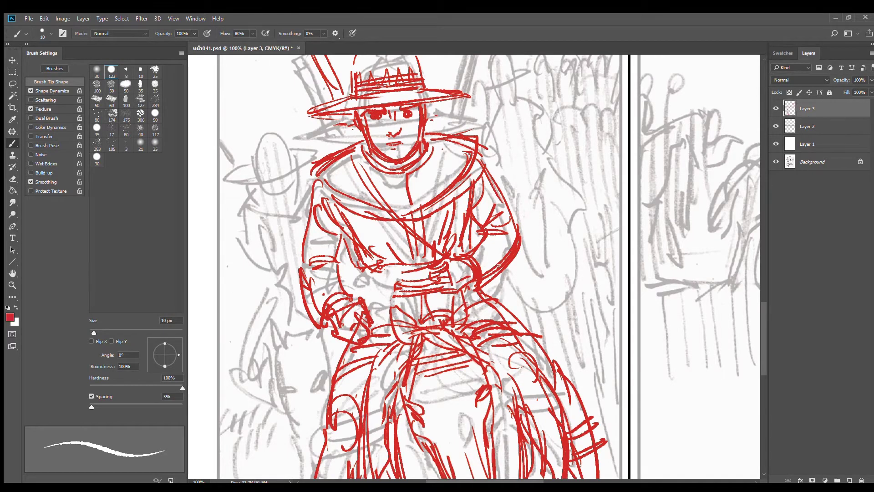
# - Erase the old left-side hand lines at the waist and draw the tunic's lower edge and belt there
pyautogui.press('e')
pyautogui.moveTo(373, 264)
pyautogui.mouseDown()
pyautogui.moveTo(387, 259)
pyautogui.moveTo(417, 274)
pyautogui.moveTo(402, 278)
pyautogui.moveTo(418, 287)
pyautogui.moveTo(394, 292)
pyautogui.moveTo(376, 283)
pyautogui.moveTo(432, 287)
pyautogui.moveTo(432, 278)
pyautogui.mouseUp()
pyautogui.press('b')
pyautogui.moveTo(366, 273)
pyautogui.mouseDown()
pyautogui.moveTo(368, 291)
pyautogui.moveTo(413, 292)
pyautogui.moveTo(400, 303)
pyautogui.moveTo(428, 304)
pyautogui.moveTo(412, 305)
pyautogui.moveTo(418, 318)
pyautogui.mouseUp()
pyautogui.moveTo(367, 286)
pyautogui.mouseDown()
pyautogui.moveTo(362, 299)
pyautogui.moveTo(398, 300)
pyautogui.mouseUp()
pyautogui.moveTo(378, 306); pyautogui.dragTo(449, 295)
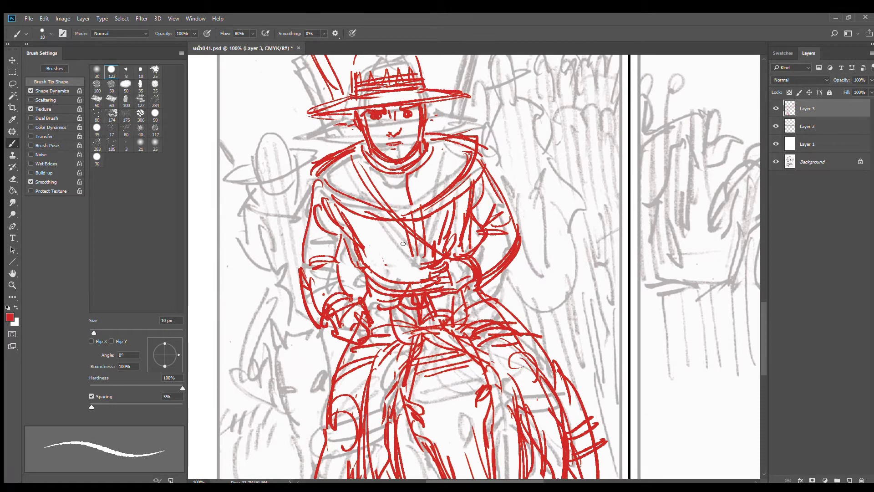
# - Add fold lines to the rider's tunic front, the waist and the coat over the thighs
pyautogui.moveTo(403, 245); pyautogui.dragTo(410, 282)
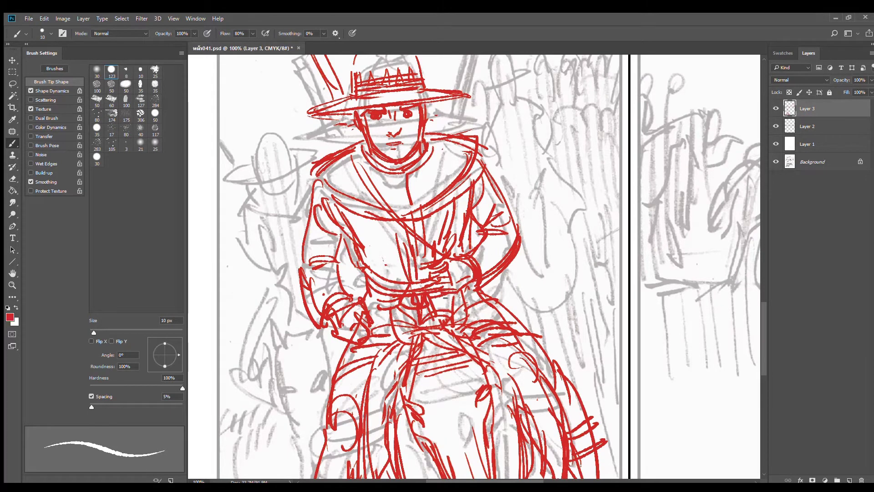
pyautogui.moveTo(405, 335); pyautogui.dragTo(412, 302)
pyautogui.moveTo(377, 257); pyautogui.dragTo(372, 268)
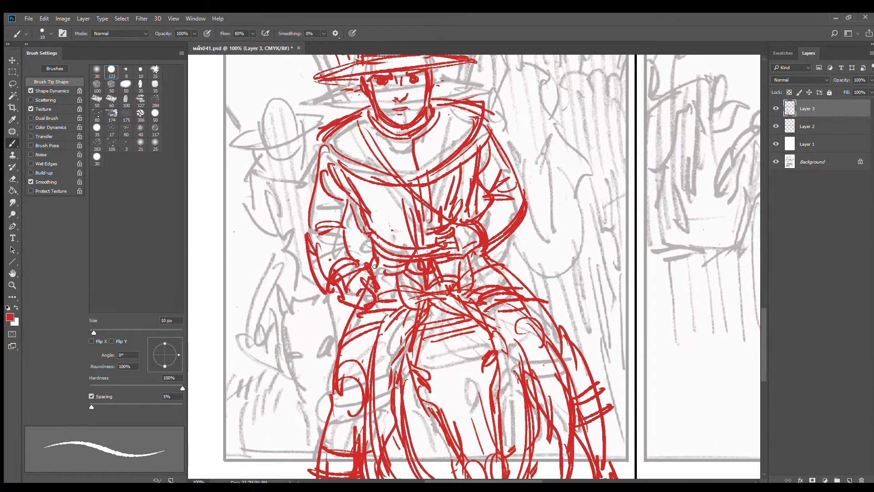
pyautogui.moveTo(353, 306); pyautogui.dragTo(342, 333)
pyautogui.moveTo(490, 252)
pyautogui.mouseDown()
pyautogui.moveTo(523, 278)
pyautogui.moveTo(486, 284)
pyautogui.moveTo(521, 269)
pyautogui.moveTo(539, 296)
pyautogui.mouseUp()
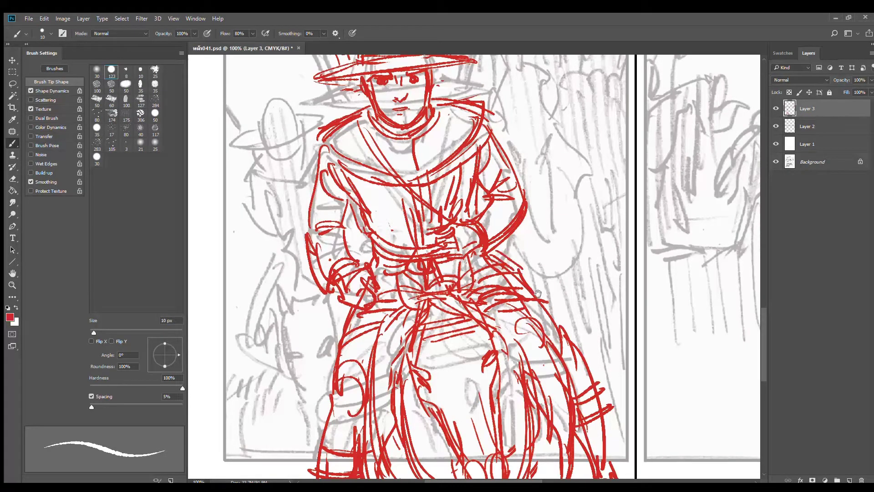
pyautogui.hotkey('ctrl', 'z')
# - Erase the strap lines on the rider's chest and redraw the cape edge and tunic front
pyautogui.scroll(-2, 523, 270)
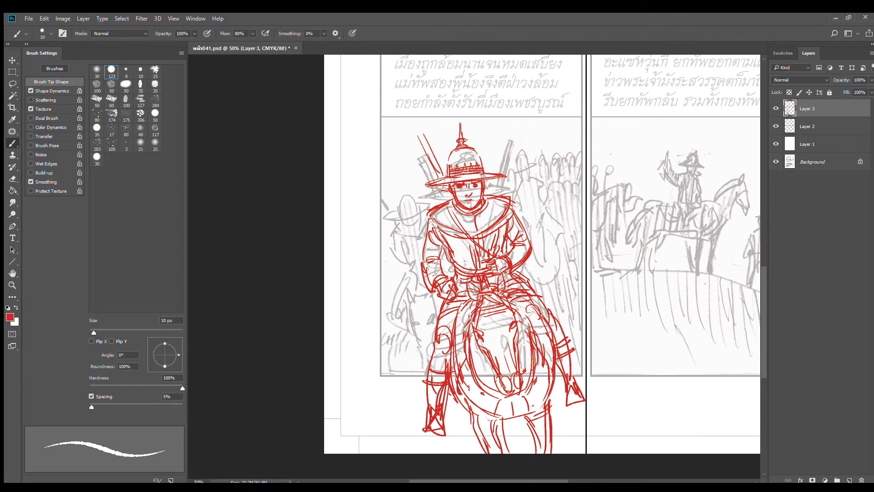
pyautogui.press('e')
pyautogui.moveTo(447, 243)
pyautogui.mouseDown()
pyautogui.moveTo(502, 215)
pyautogui.moveTo(465, 242)
pyautogui.moveTo(439, 231)
pyautogui.moveTo(482, 241)
pyautogui.mouseUp()
pyautogui.press('b')
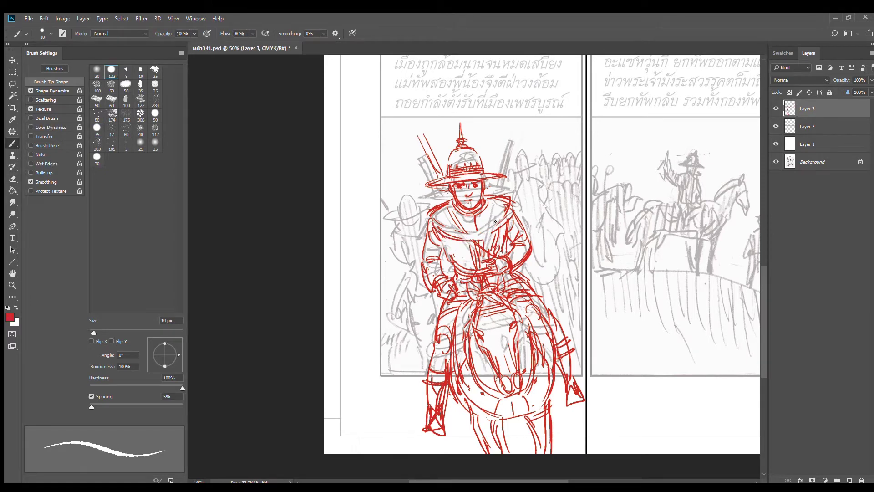
pyautogui.moveTo(508, 210)
pyautogui.mouseDown()
pyautogui.moveTo(474, 237)
pyautogui.moveTo(444, 249)
pyautogui.moveTo(463, 264)
pyautogui.mouseUp()
# - Erase the rider's right-side forearm and the hand resting at the waist
pyautogui.scroll(-1, 519, 242)
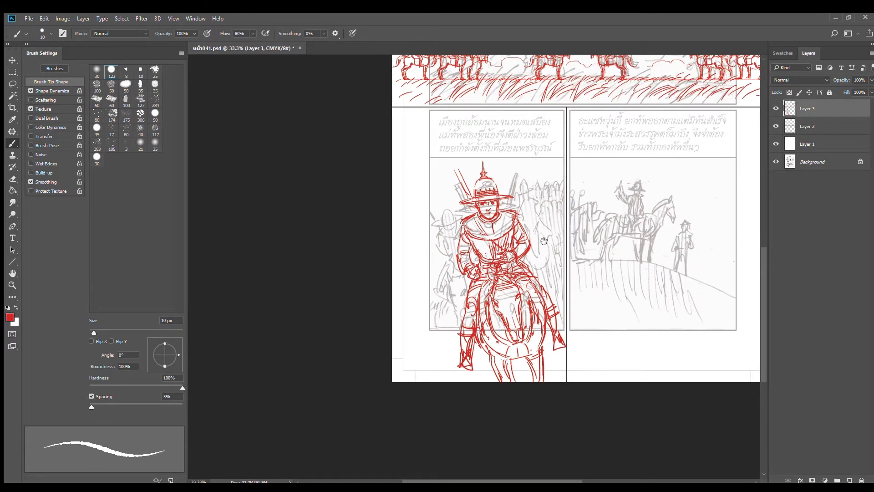
pyautogui.scroll(2, 537, 249)
pyautogui.press('e')
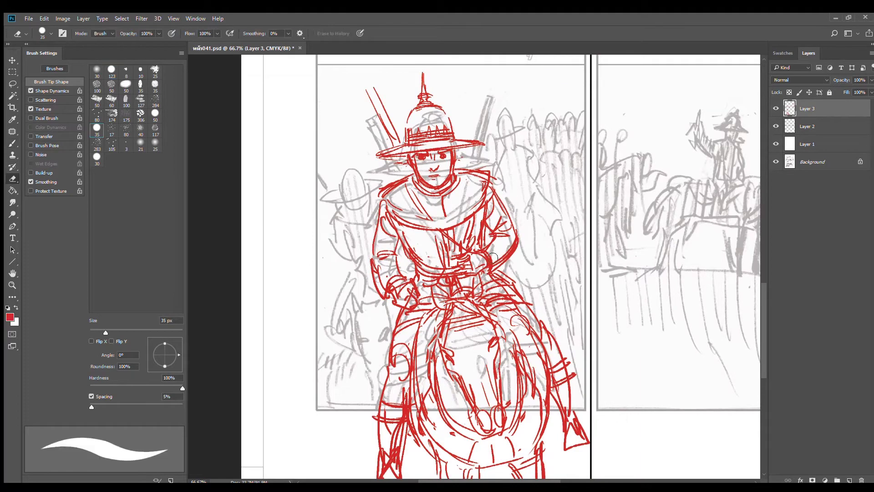
pyautogui.moveTo(487, 251)
pyautogui.mouseDown()
pyautogui.moveTo(518, 240)
pyautogui.moveTo(519, 250)
pyautogui.moveTo(473, 268)
pyautogui.moveTo(481, 275)
pyautogui.moveTo(482, 245)
pyautogui.moveTo(456, 262)
pyautogui.moveTo(485, 248)
pyautogui.moveTo(454, 266)
pyautogui.moveTo(487, 268)
pyautogui.moveTo(498, 258)
pyautogui.moveTo(466, 283)
pyautogui.mouseUp()
# - Draw the exposed side of the tunic and the belt, and add short lines beside the lowered hand
pyautogui.press('b')
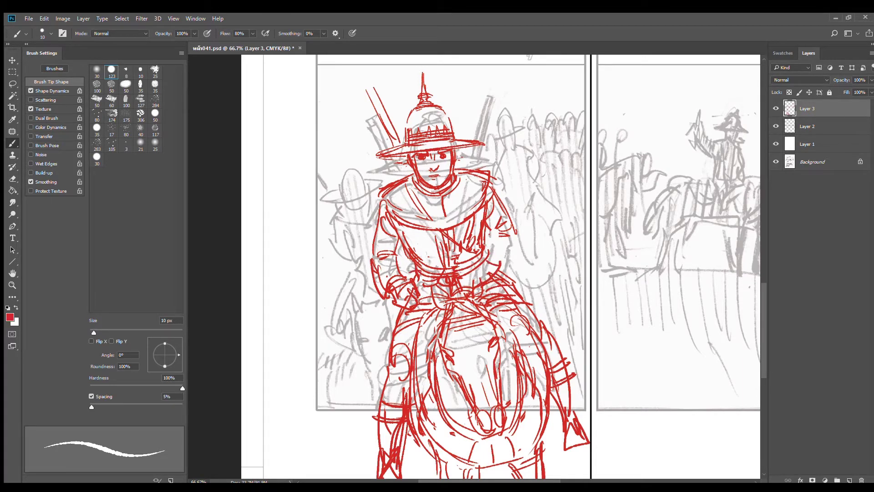
pyautogui.moveTo(412, 268); pyautogui.dragTo(408, 279)
pyautogui.moveTo(417, 290); pyautogui.dragTo(431, 295)
# - Erase the outer line of the rider's right-side upper arm and sleeve
pyautogui.moveTo(501, 228)
pyautogui.mouseDown()
pyautogui.moveTo(522, 240)
pyautogui.moveTo(519, 232)
pyautogui.moveTo(525, 273)
pyautogui.mouseUp()
pyautogui.hotkey('ctrl', 'z')
pyautogui.press('e')
pyautogui.moveTo(510, 211)
pyautogui.mouseDown()
pyautogui.moveTo(510, 235)
pyautogui.moveTo(496, 221)
pyautogui.moveTo(495, 194)
pyautogui.moveTo(503, 237)
pyautogui.mouseUp()
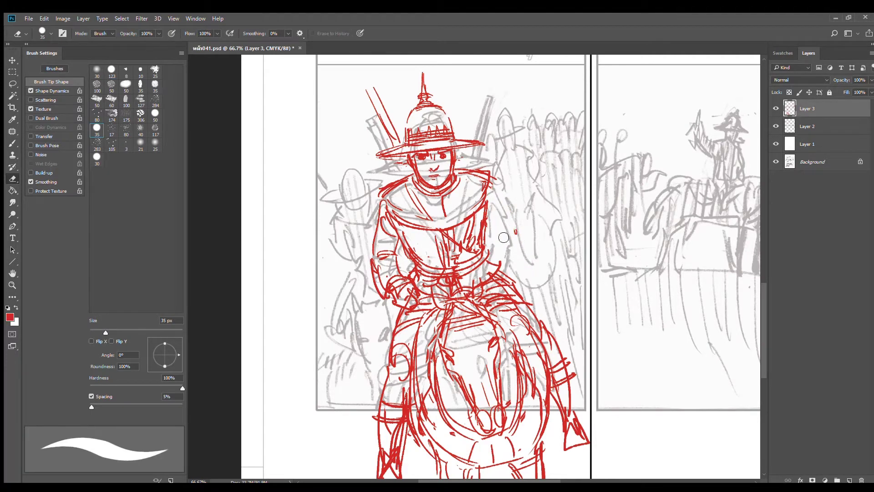
# - Draw a new bent arm on the rider's right side, with a rounded shoulder, sleeve fold, cuff and hand
pyautogui.press('b')
pyautogui.moveTo(494, 181); pyautogui.dragTo(538, 221)
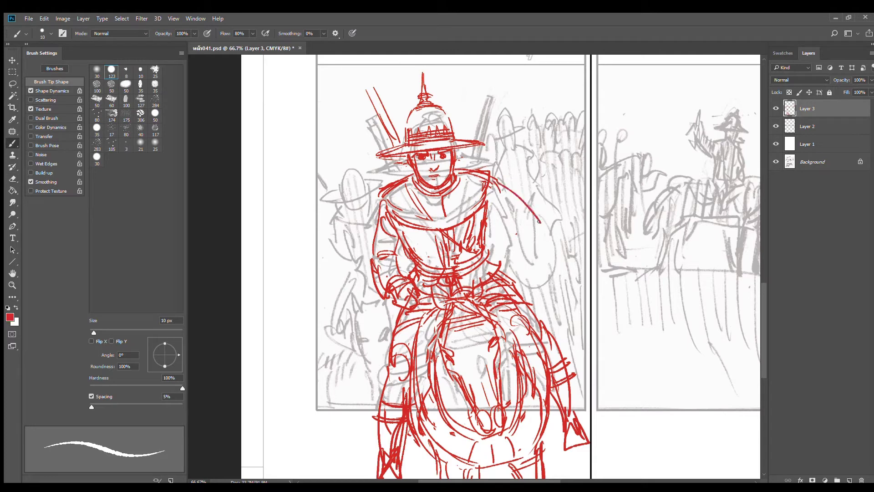
pyautogui.moveTo(492, 189)
pyautogui.mouseDown()
pyautogui.moveTo(483, 215)
pyautogui.moveTo(506, 220)
pyautogui.moveTo(504, 196)
pyautogui.moveTo(505, 216)
pyautogui.mouseUp()
pyautogui.moveTo(505, 215)
pyautogui.mouseDown()
pyautogui.moveTo(515, 221)
pyautogui.moveTo(515, 257)
pyautogui.mouseUp()
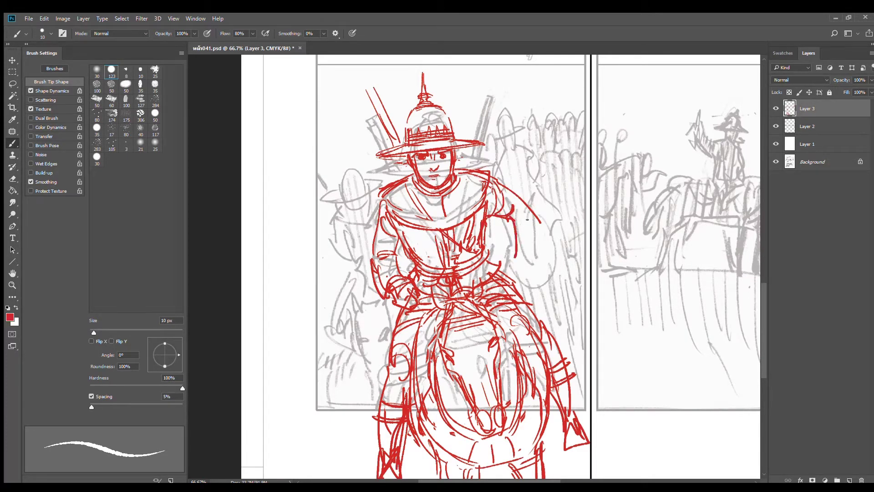
pyautogui.moveTo(521, 206)
pyautogui.mouseDown()
pyautogui.moveTo(528, 252)
pyautogui.moveTo(526, 208)
pyautogui.moveTo(520, 251)
pyautogui.moveTo(512, 251)
pyautogui.moveTo(536, 250)
pyautogui.moveTo(511, 240)
pyautogui.moveTo(527, 245)
pyautogui.moveTo(505, 257)
pyautogui.moveTo(506, 267)
pyautogui.moveTo(508, 258)
pyautogui.moveTo(528, 264)
pyautogui.moveTo(511, 260)
pyautogui.moveTo(510, 275)
pyautogui.moveTo(531, 264)
pyautogui.mouseUp()
pyautogui.moveTo(516, 229); pyautogui.dragTo(513, 257)
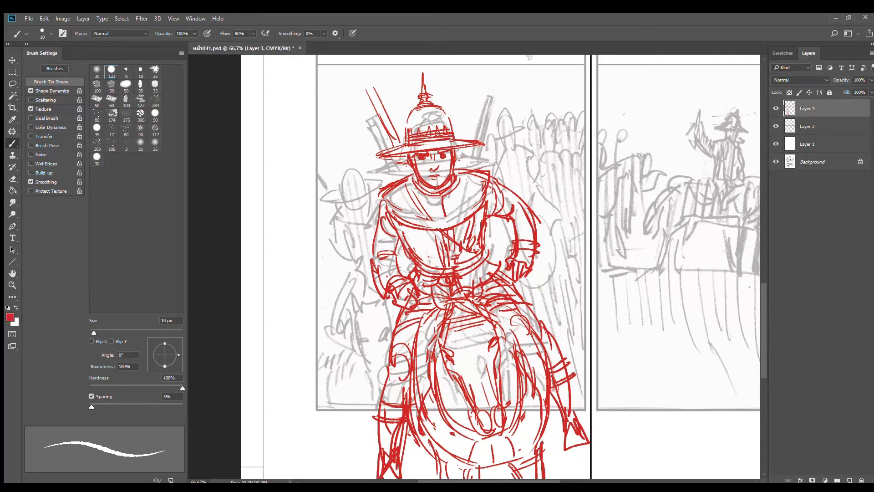
# - Draw rein lines from the rider's waist down along the horse's head
pyautogui.moveTo(413, 290)
pyautogui.mouseDown()
pyautogui.moveTo(435, 342)
pyautogui.moveTo(452, 341)
pyautogui.mouseUp()
pyautogui.hotkey('ctrl', 'alt', 'z')
pyautogui.hotkey('ctrl', 'alt', 'z')
pyautogui.moveTo(422, 310); pyautogui.dragTo(455, 371)
pyautogui.moveTo(483, 294)
pyautogui.mouseDown()
pyautogui.moveTo(503, 329)
pyautogui.moveTo(505, 364)
pyautogui.mouseUp()
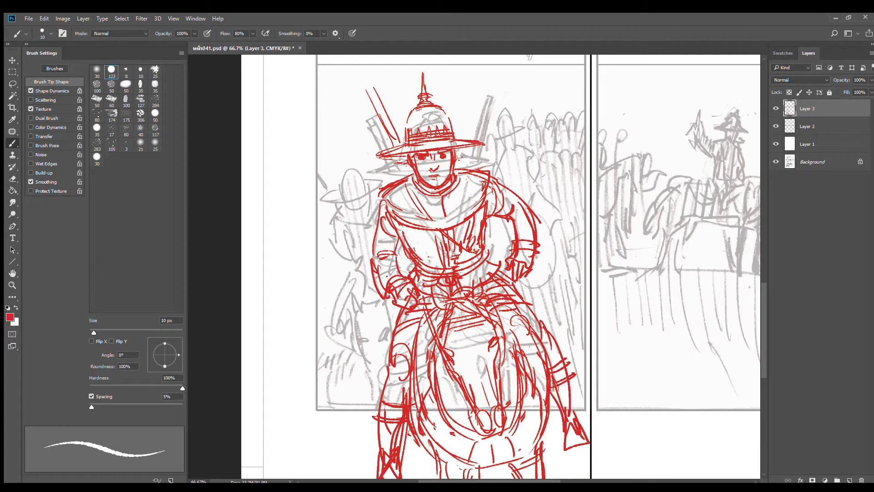
pyautogui.moveTo(477, 249); pyautogui.dragTo(450, 265)
# - Move the rider's head, hat and nearby rifle lines slightly down so they sit lower on the shoulders
pyautogui.press('l')
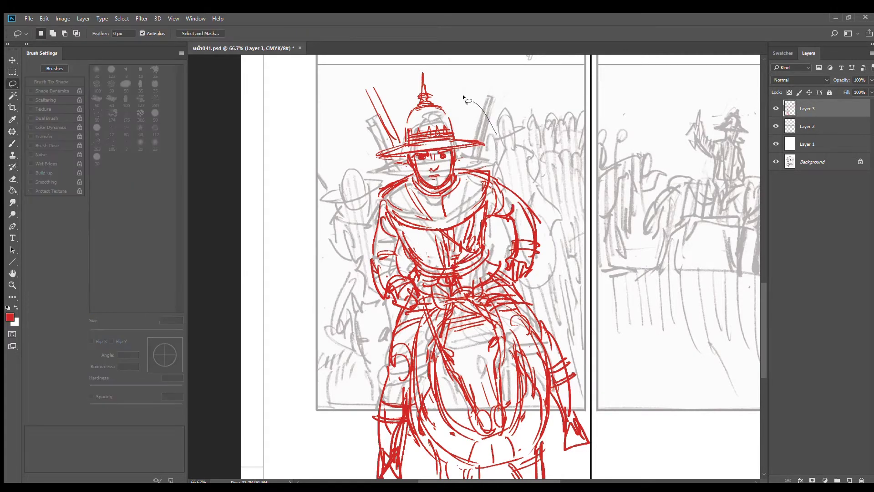
pyautogui.moveTo(415, 62)
pyautogui.mouseDown()
pyautogui.moveTo(374, 170)
pyautogui.moveTo(406, 173)
pyautogui.moveTo(436, 202)
pyautogui.moveTo(456, 196)
pyautogui.moveTo(469, 153)
pyautogui.moveTo(497, 135)
pyautogui.mouseUp()
pyautogui.moveTo(444, 133)
pyautogui.keyDown('ctrl'); pyautogui.mouseDown()
pyautogui.moveTo(445, 158)
pyautogui.moveTo(440, 149)
pyautogui.mouseUp(); pyautogui.keyUp('ctrl')
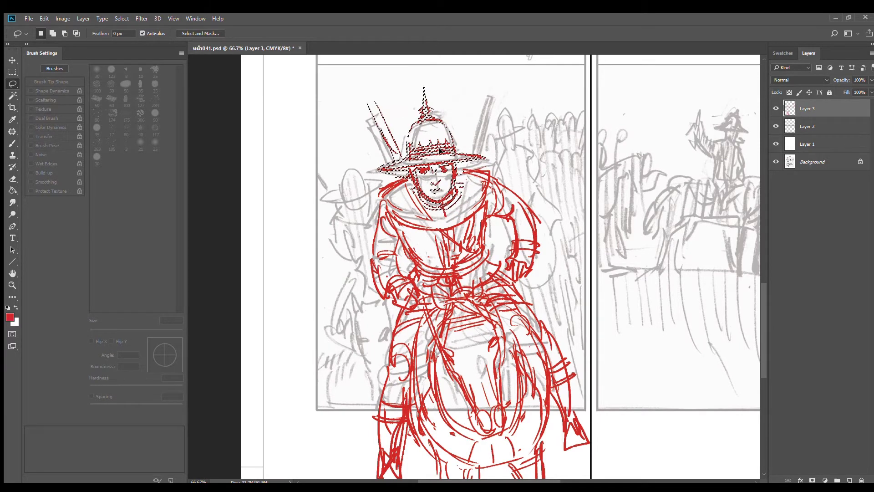
pyautogui.hotkey('ctrl', 'd')
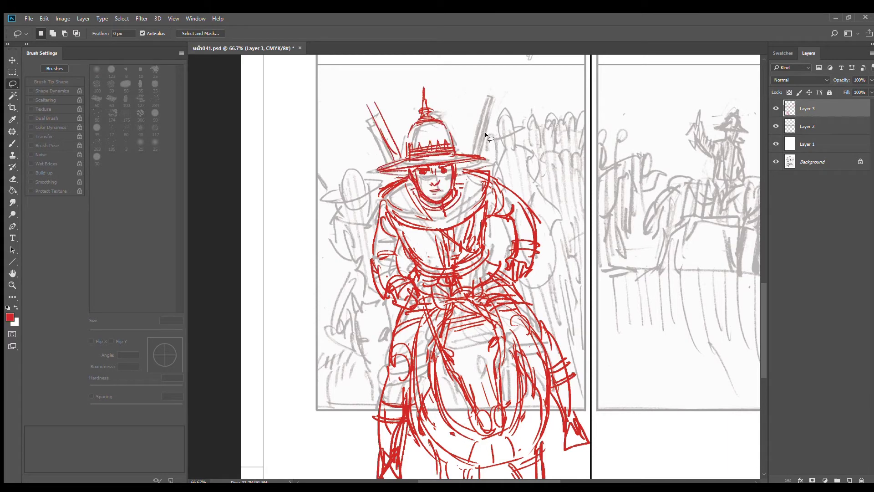
# - Erase the cape's front edge and redraw it lower across the chest, with added tunic and sleeve lines
pyautogui.press('e')
pyautogui.moveTo(444, 227)
pyautogui.mouseDown()
pyautogui.moveTo(421, 231)
pyautogui.moveTo(459, 228)
pyautogui.moveTo(474, 212)
pyautogui.moveTo(422, 227)
pyautogui.mouseUp()
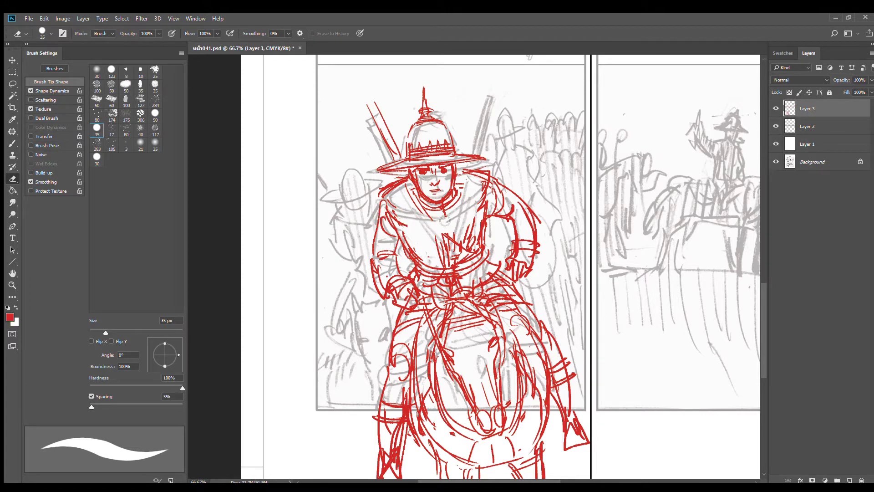
pyautogui.press('b')
pyautogui.moveTo(397, 214)
pyautogui.mouseDown()
pyautogui.moveTo(441, 230)
pyautogui.moveTo(465, 227)
pyautogui.moveTo(483, 199)
pyautogui.moveTo(462, 224)
pyautogui.moveTo(396, 216)
pyautogui.moveTo(437, 234)
pyautogui.moveTo(399, 212)
pyautogui.moveTo(448, 265)
pyautogui.mouseUp()
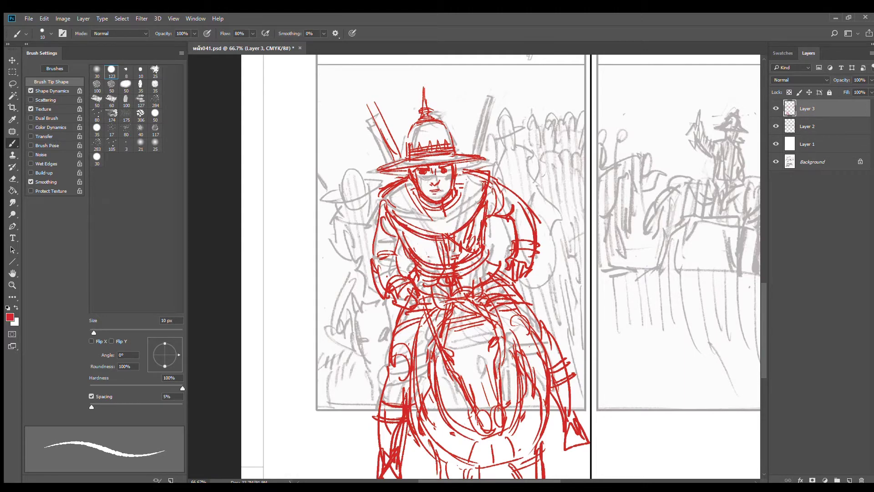
pyautogui.moveTo(483, 235)
pyautogui.mouseDown()
pyautogui.moveTo(458, 261)
pyautogui.moveTo(437, 275)
pyautogui.mouseUp()
pyautogui.moveTo(485, 215)
pyautogui.mouseDown()
pyautogui.moveTo(512, 221)
pyautogui.moveTo(514, 202)
pyautogui.moveTo(511, 216)
pyautogui.moveTo(537, 249)
pyautogui.moveTo(510, 243)
pyautogui.mouseUp()
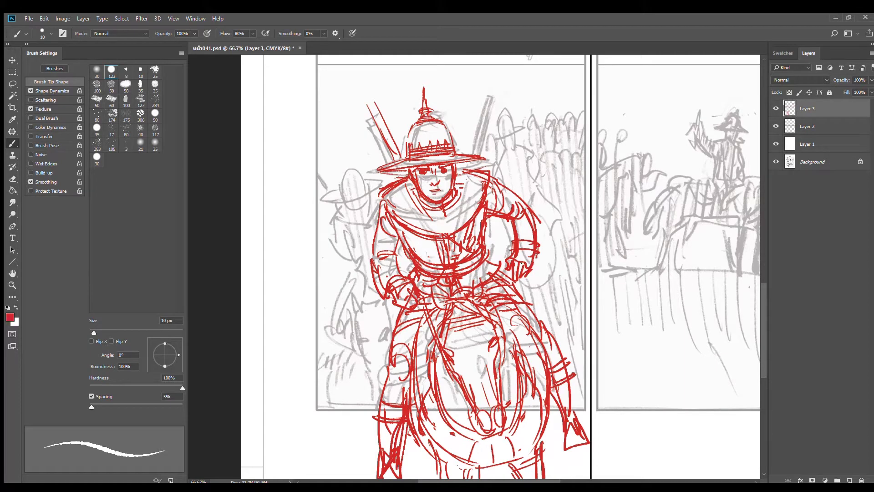
# - Erase the right-side forearm and redraw it reaching farther out from the body, with a cuff and hand
pyautogui.press('e')
pyautogui.moveTo(528, 262)
pyautogui.mouseDown()
pyautogui.moveTo(512, 257)
pyautogui.moveTo(519, 273)
pyautogui.moveTo(543, 261)
pyautogui.moveTo(533, 218)
pyautogui.moveTo(539, 255)
pyautogui.moveTo(530, 222)
pyautogui.moveTo(523, 246)
pyautogui.moveTo(547, 241)
pyautogui.mouseUp()
pyautogui.press('b')
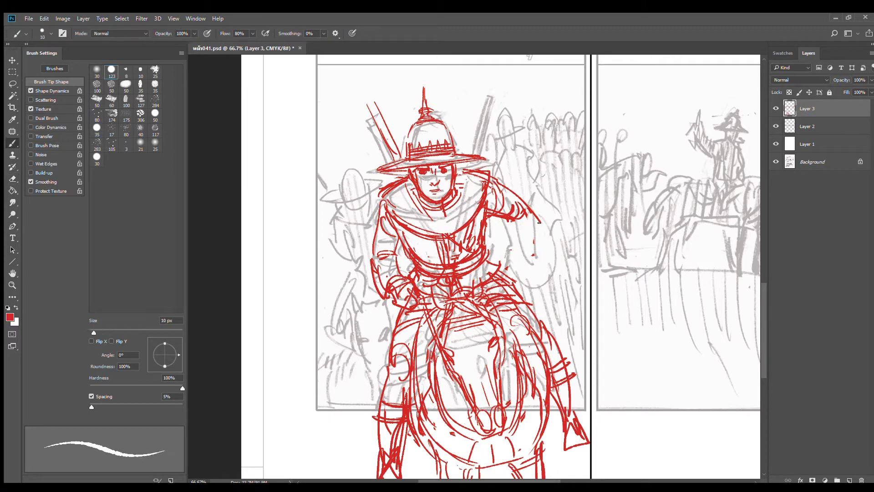
pyautogui.moveTo(531, 212); pyautogui.dragTo(550, 264)
pyautogui.moveTo(514, 223)
pyautogui.mouseDown()
pyautogui.moveTo(522, 257)
pyautogui.moveTo(558, 248)
pyautogui.moveTo(552, 242)
pyautogui.mouseUp()
pyautogui.moveTo(517, 212)
pyautogui.mouseDown()
pyautogui.moveTo(541, 245)
pyautogui.moveTo(523, 269)
pyautogui.moveTo(527, 292)
pyautogui.moveTo(535, 277)
pyautogui.moveTo(525, 274)
pyautogui.moveTo(551, 289)
pyautogui.mouseUp()
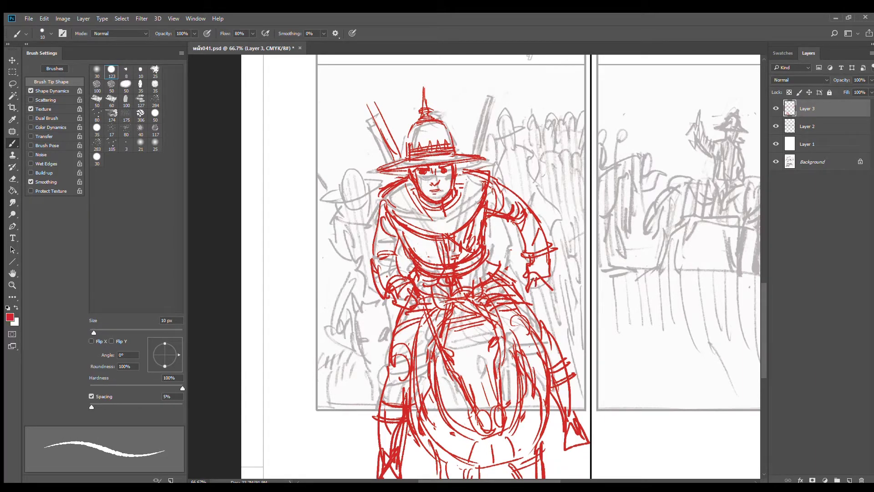
pyautogui.moveTo(531, 276)
pyautogui.mouseDown()
pyautogui.moveTo(531, 290)
pyautogui.moveTo(522, 284)
pyautogui.mouseUp()
pyautogui.moveTo(525, 242); pyautogui.dragTo(524, 256)
pyautogui.scroll(-2, 514, 270)
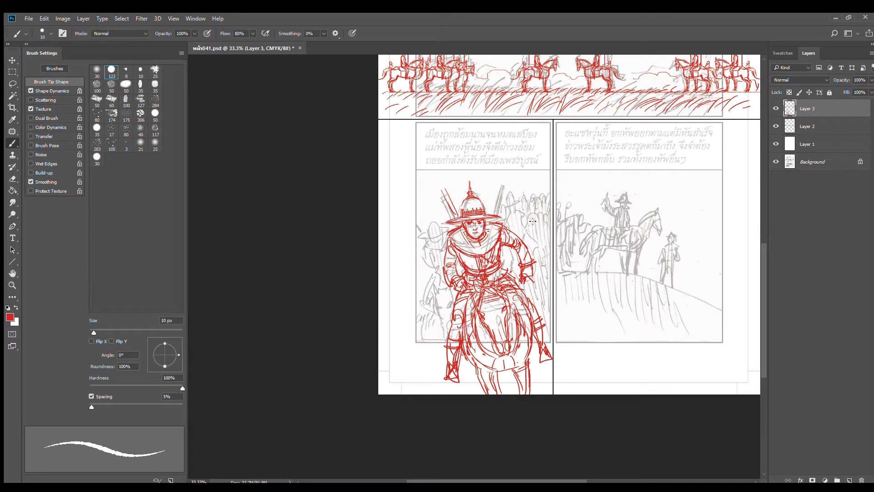
pyautogui.scroll(-1, 576, 132)
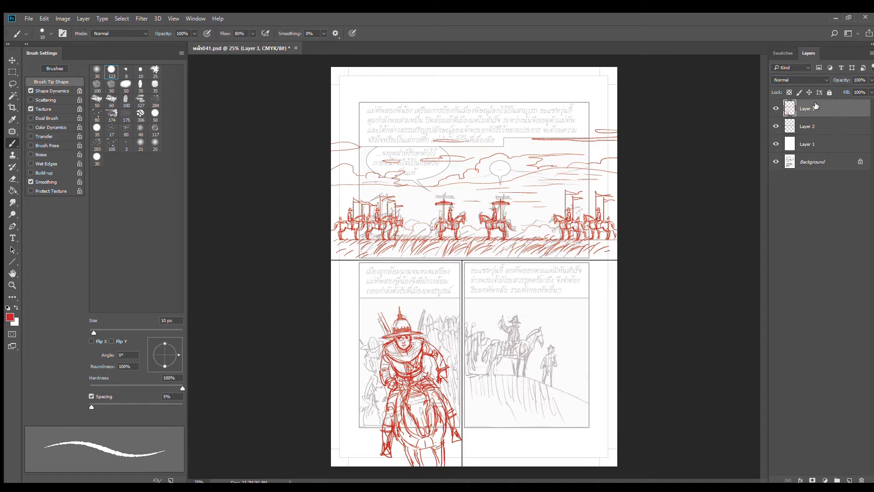
pyautogui.scroll(3, 375, 368)
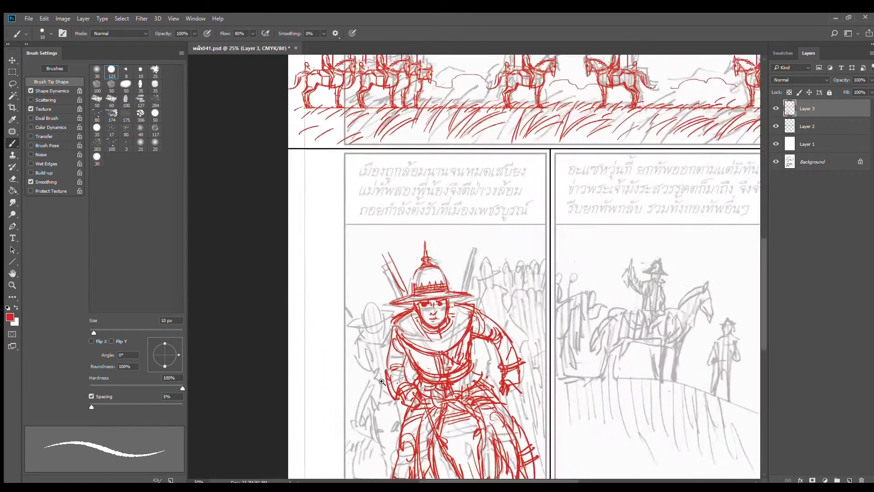
pyautogui.moveTo(403, 337)
pyautogui.mouseDown()
pyautogui.moveTo(402, 250)
pyautogui.moveTo(416, 298)
pyautogui.moveTo(413, 288)
pyautogui.mouseUp()
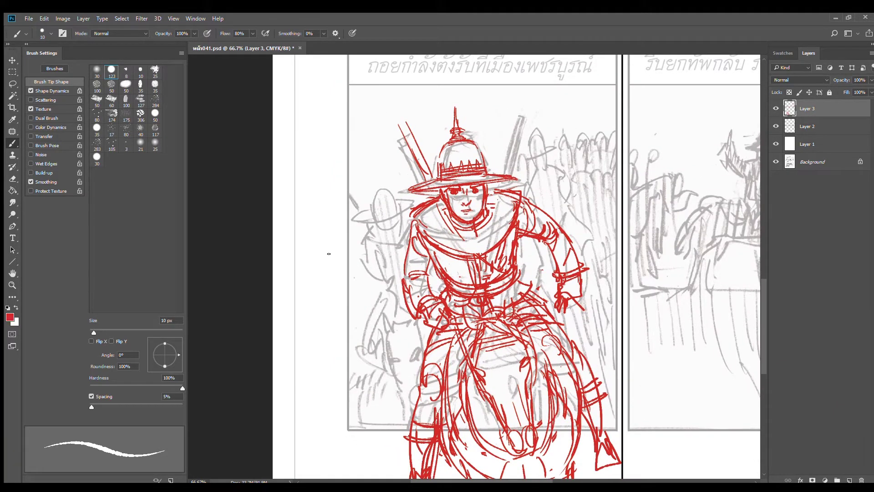
# - Outline the whole rider and horse with the Lasso and duplicate them up and to the right
pyautogui.click(13, 83)
pyautogui.scroll(-1, 519, 298)
pyautogui.moveTo(566, 238)
pyautogui.mouseDown()
pyautogui.moveTo(491, 130)
pyautogui.moveTo(412, 145)
pyautogui.moveTo(413, 451)
pyautogui.moveTo(447, 473)
pyautogui.moveTo(616, 467)
pyautogui.moveTo(610, 295)
pyautogui.moveTo(591, 244)
pyautogui.mouseUp()
pyautogui.hotkey('ctrl', 't')
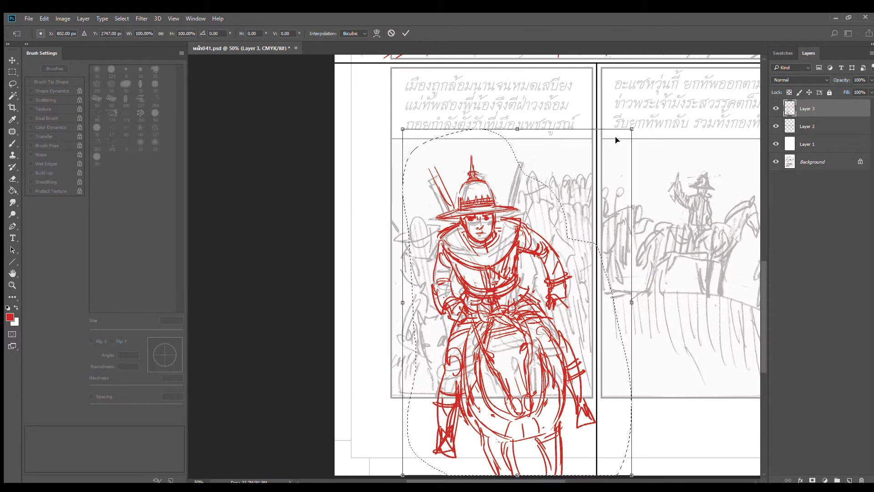
pyautogui.press('Escape')
pyautogui.keyDown('ctrl'); pyautogui.keyDown('alt'); pyautogui.moveTo(551, 262); pyautogui.dragTo(585, 228); pyautogui.keyUp('alt'); pyautogui.keyUp('ctrl')
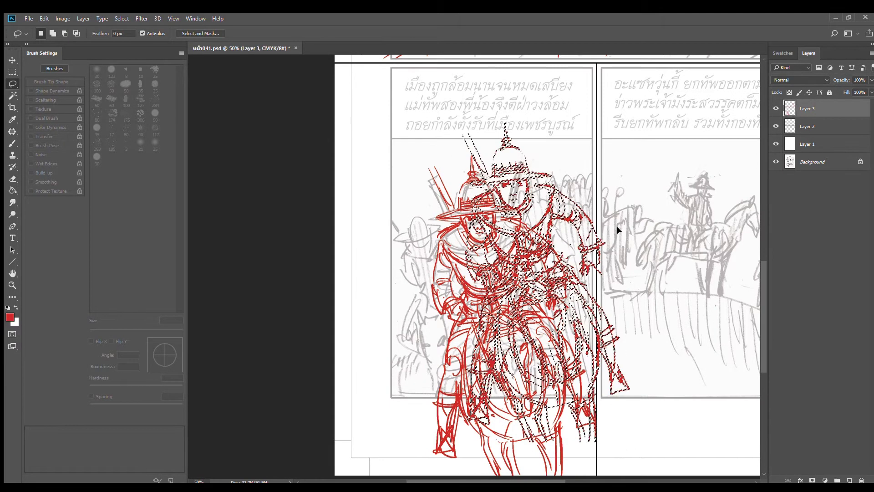
# - Scale the duplicated rider to about 63.5% and place it behind the front rider's right-side shoulder
pyautogui.hotkey('ctrl', 't')
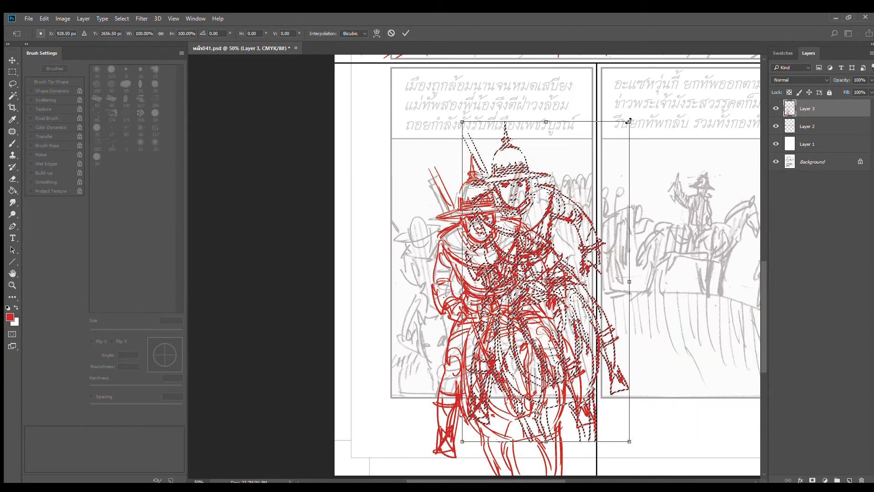
pyautogui.moveTo(629, 122); pyautogui.dragTo(577, 222)
pyautogui.moveTo(525, 312); pyautogui.dragTo(438, 272)
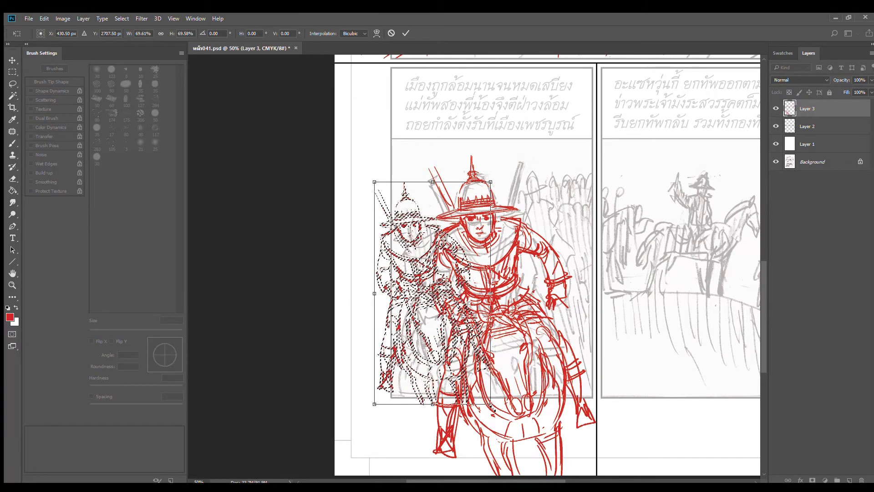
pyautogui.moveTo(492, 407); pyautogui.dragTo(482, 388)
pyautogui.moveTo(443, 355); pyautogui.dragTo(444, 364)
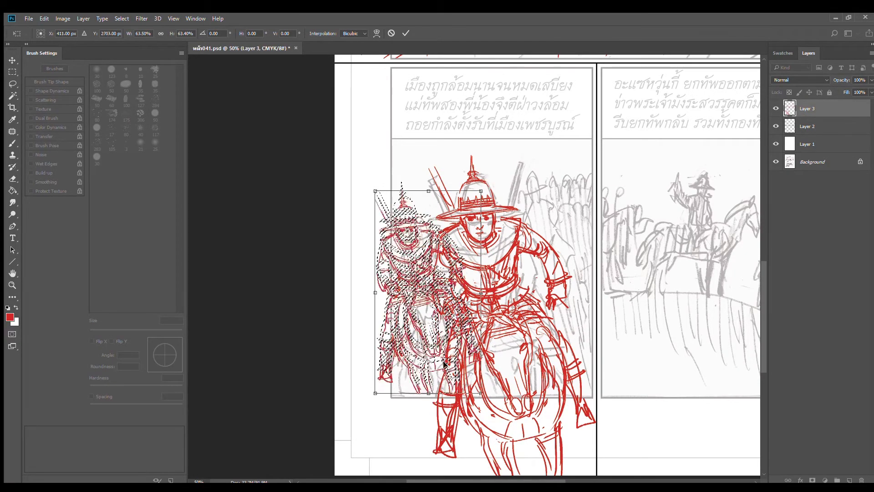
pyautogui.moveTo(441, 328); pyautogui.dragTo(591, 286)
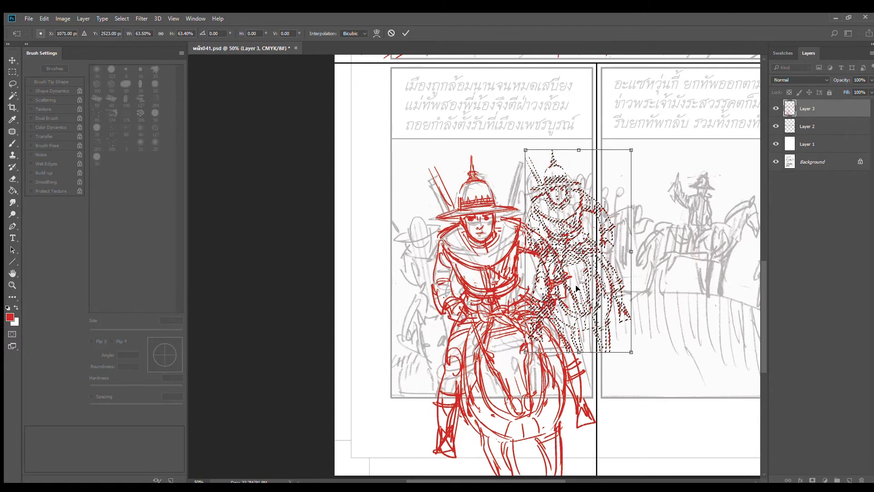
pyautogui.press('Return')
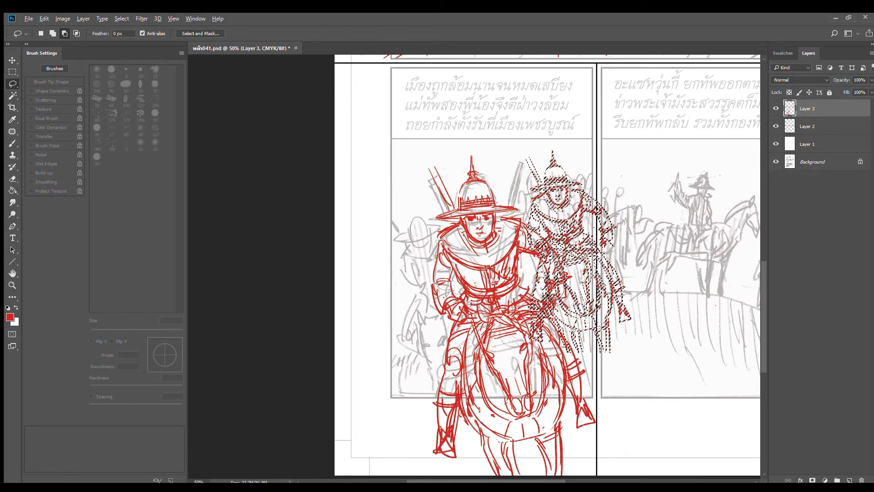
# - Cut away the small rider's lines overlapping the front rider's arm and nudge the small rider slightly aside
pyautogui.moveTo(549, 265)
pyautogui.mouseDown()
pyautogui.moveTo(530, 259)
pyautogui.moveTo(522, 344)
pyautogui.moveTo(559, 341)
pyautogui.mouseUp()
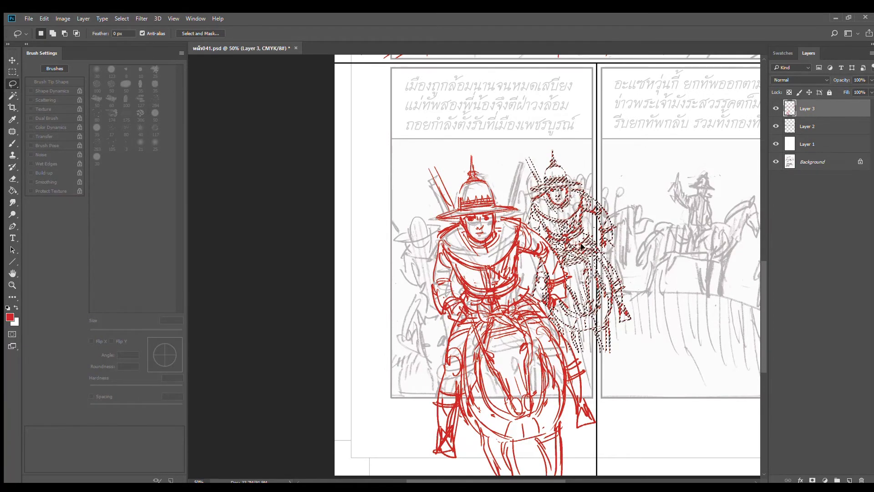
pyautogui.moveTo(580, 244); pyautogui.dragTo(582, 242)
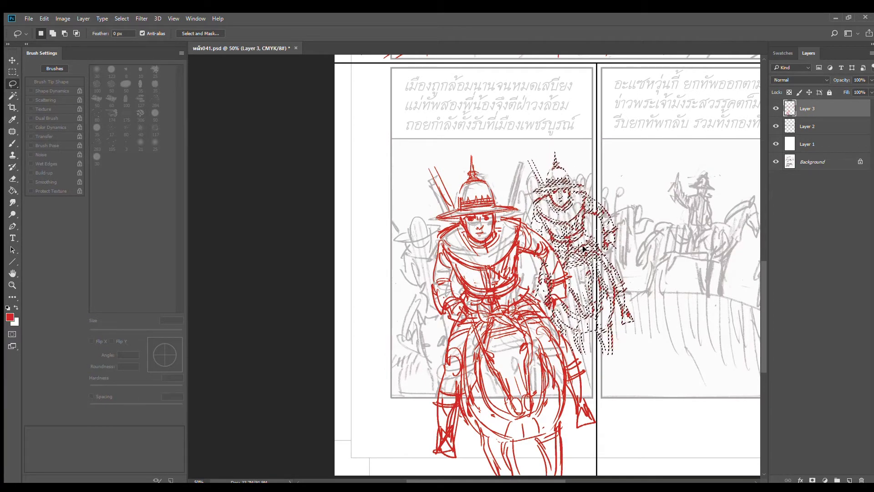
pyautogui.hotkey('ctrl', 'd')
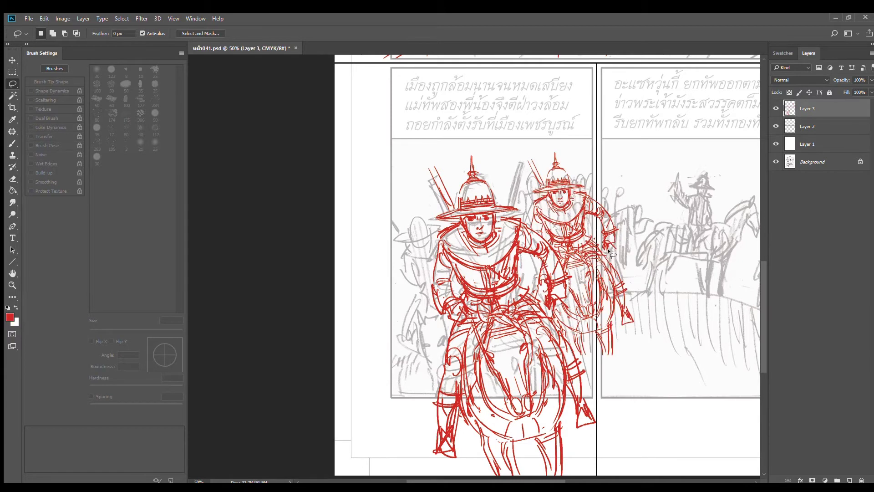
pyautogui.moveTo(647, 163)
pyautogui.mouseDown()
pyautogui.moveTo(509, 91)
pyautogui.moveTo(321, 412)
pyautogui.mouseUp()
pyautogui.hotkey('ctrl', 'd')
pyautogui.moveTo(569, 287); pyautogui.dragTo(549, 287)
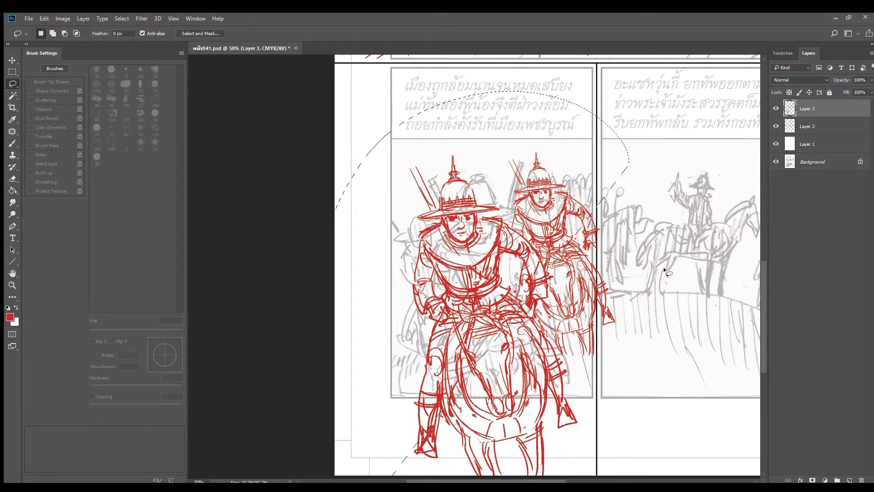
pyautogui.hotkey('ctrl', 'z')
# - Select both riders together with the Lasso and shift them left within the panel
pyautogui.moveTo(681, 245)
pyautogui.mouseDown()
pyautogui.moveTo(623, 128)
pyautogui.moveTo(371, 475)
pyautogui.moveTo(409, 476)
pyautogui.mouseUp()
pyautogui.hotkey('ctrl', 'd')
pyautogui.moveTo(689, 300)
pyautogui.mouseDown()
pyautogui.moveTo(655, 180)
pyautogui.moveTo(436, 177)
pyautogui.moveTo(355, 408)
pyautogui.moveTo(682, 462)
pyautogui.moveTo(699, 413)
pyautogui.mouseUp()
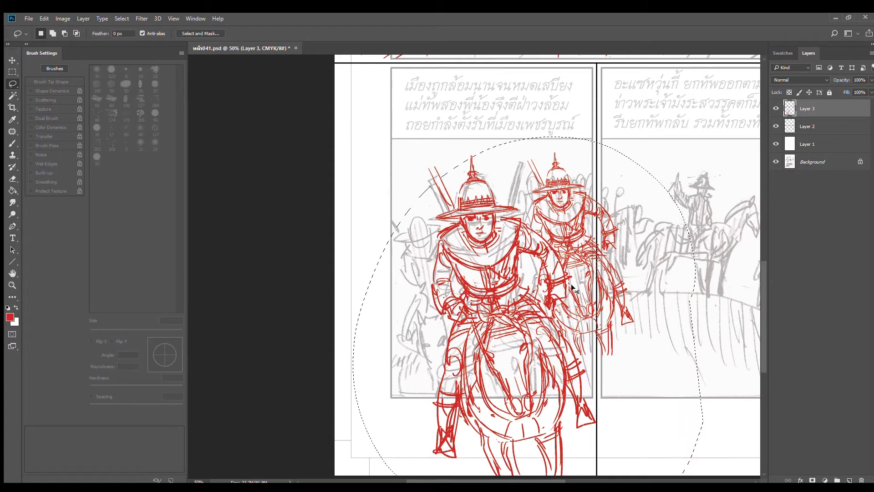
pyautogui.keyDown('ctrl'); pyautogui.moveTo(567, 285); pyautogui.dragTo(545, 281); pyautogui.keyUp('ctrl')
pyautogui.hotkey('ctrl', 'd')
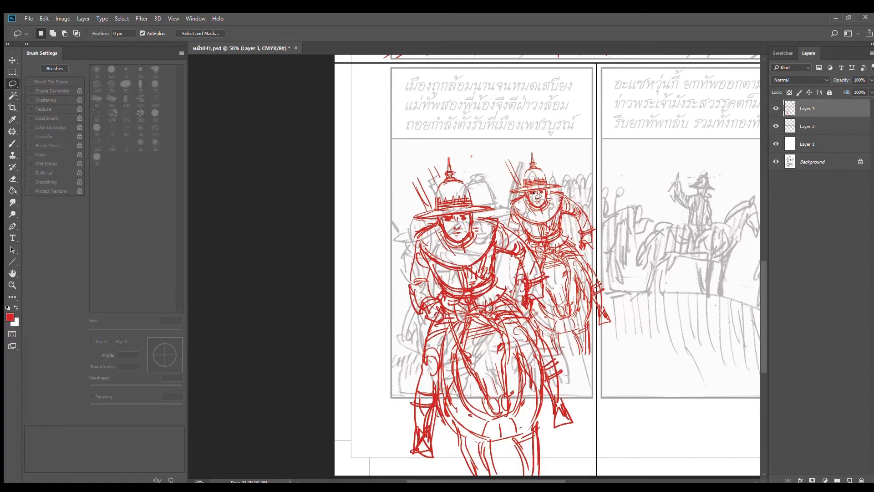
pyautogui.press('b')
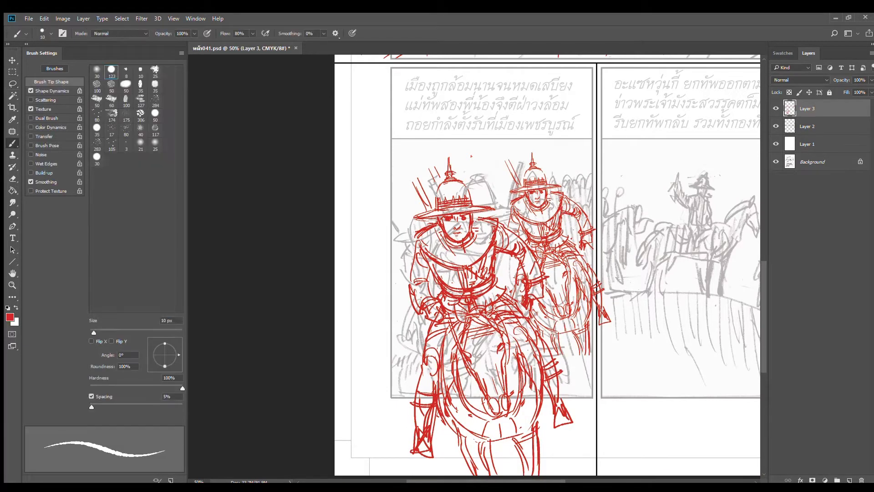
pyautogui.keyDown('ctrl'); pyautogui.click(548, 218); pyautogui.keyUp('ctrl')
pyautogui.moveTo(478, 196); pyautogui.dragTo(479, 233)
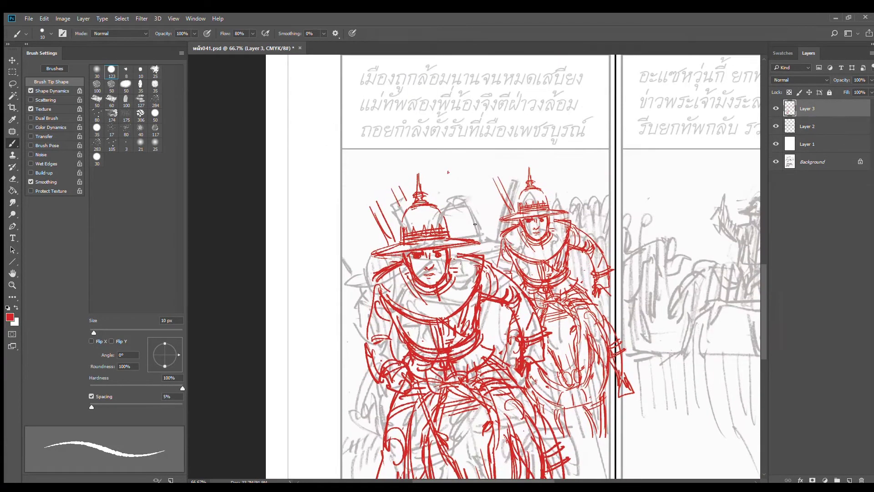
pyautogui.moveTo(568, 209)
pyautogui.mouseDown()
pyautogui.moveTo(535, 157)
pyautogui.moveTo(490, 233)
pyautogui.moveTo(510, 264)
pyautogui.mouseUp()
pyautogui.hotkey('ctrl', 'z')
# - Duplicate the rear rider's upper body, scale it down and place it between the two riders
pyautogui.click(13, 84)
pyautogui.moveTo(597, 218)
pyautogui.mouseDown()
pyautogui.moveTo(583, 187)
pyautogui.moveTo(495, 252)
pyautogui.moveTo(539, 307)
pyautogui.moveTo(596, 296)
pyautogui.moveTo(600, 216)
pyautogui.moveTo(545, 200)
pyautogui.mouseUp()
pyautogui.hotkey('ctrl', 't')
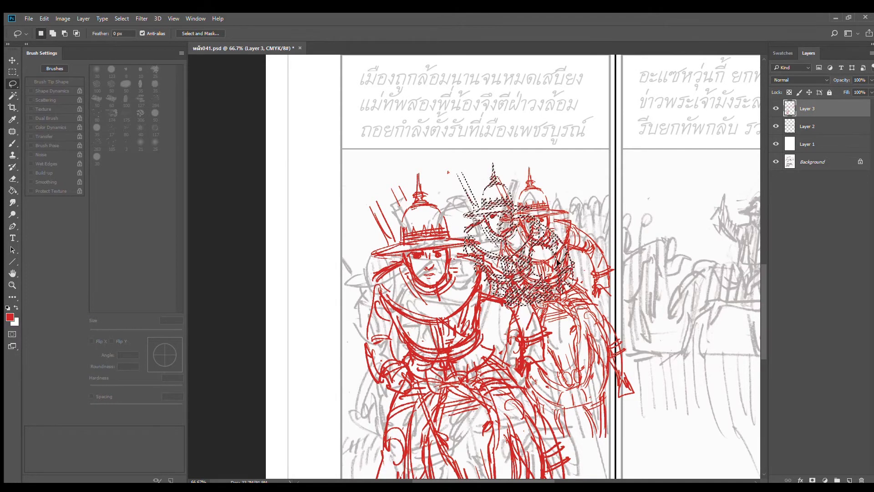
pyautogui.moveTo(574, 306); pyautogui.dragTo(552, 279)
pyautogui.moveTo(535, 239)
pyautogui.mouseDown()
pyautogui.moveTo(515, 236)
pyautogui.moveTo(515, 217)
pyautogui.moveTo(506, 237)
pyautogui.moveTo(540, 281)
pyautogui.moveTo(550, 231)
pyautogui.mouseUp()
pyautogui.press('Return')
# - Position the small duplicated rider between the two larger riders, trim its overlapping lower lines, and place more copies behind both ends of the group
pyautogui.moveTo(522, 279)
pyautogui.mouseDown()
pyautogui.moveTo(497, 258)
pyautogui.moveTo(427, 239)
pyautogui.mouseUp()
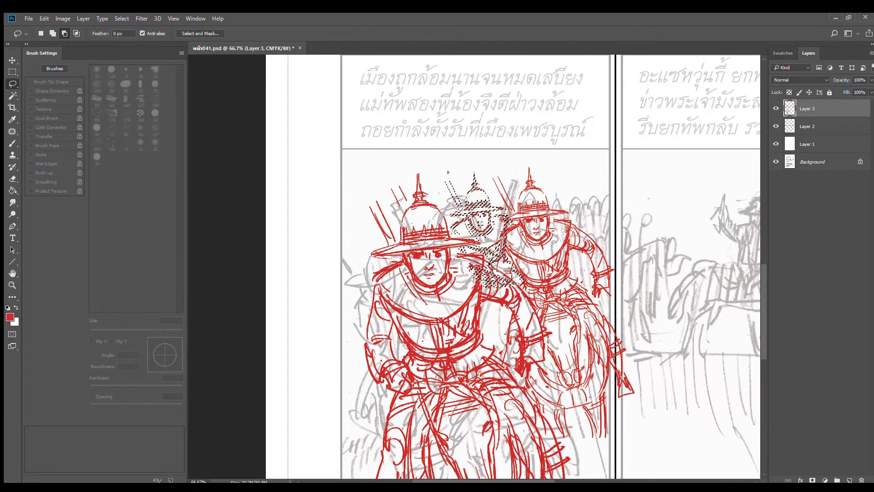
pyautogui.moveTo(497, 265); pyautogui.dragTo(520, 294)
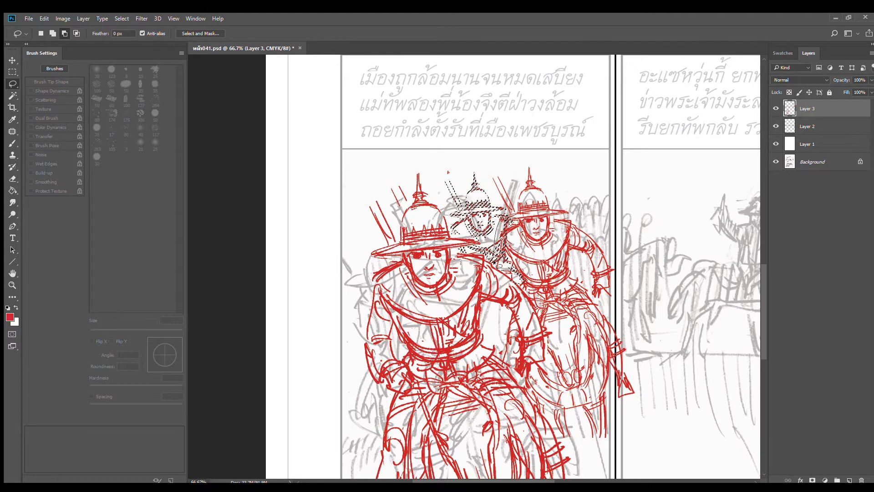
pyautogui.moveTo(476, 203)
pyautogui.mouseDown()
pyautogui.moveTo(583, 203)
pyautogui.moveTo(449, 247)
pyautogui.moveTo(345, 255)
pyautogui.moveTo(359, 246)
pyautogui.moveTo(355, 285)
pyautogui.moveTo(361, 243)
pyautogui.mouseUp()
pyautogui.hotkey('ctrl', 'd')
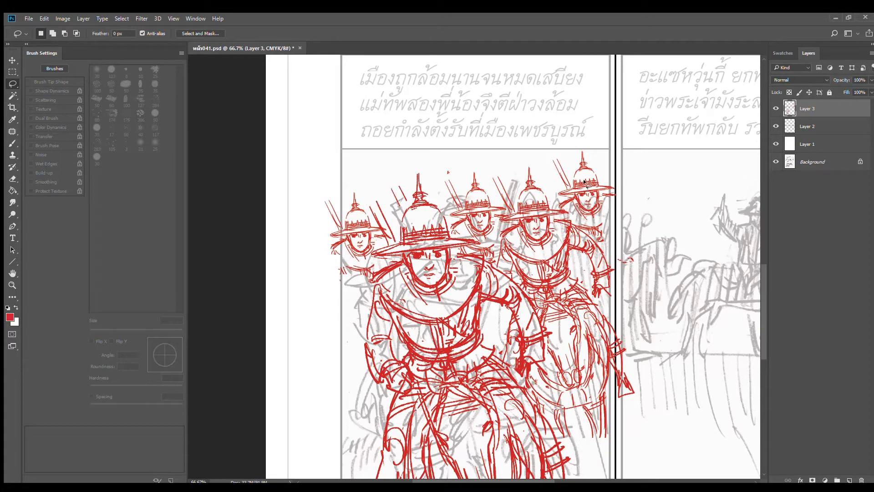
# - Set the brush size to 7 px and sketch a rounded helmet outline between the two middle rear riders
pyautogui.press('b')
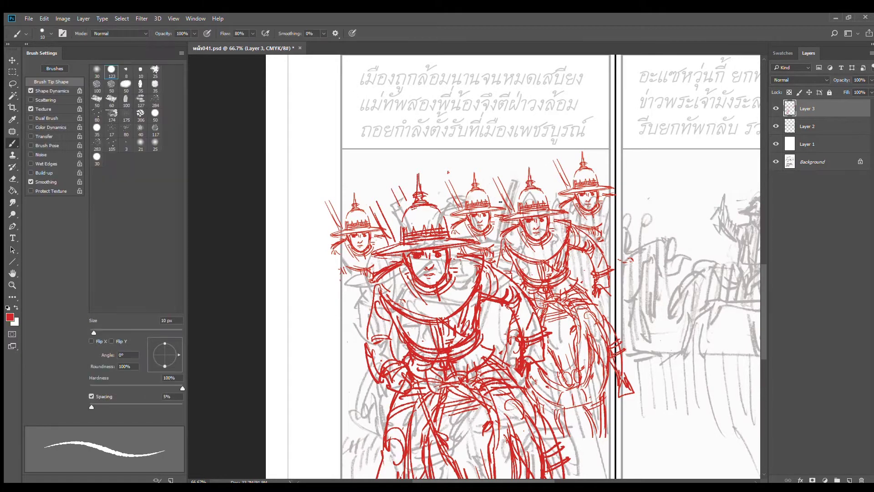
pyautogui.moveTo(496, 199); pyautogui.dragTo(508, 180)
pyautogui.hotkey('ctrl', 'z')
pyautogui.press('[')
pyautogui.press('[')
pyautogui.press('[')
pyautogui.moveTo(495, 198)
pyautogui.mouseDown()
pyautogui.moveTo(515, 191)
pyautogui.moveTo(507, 181)
pyautogui.moveTo(497, 197)
pyautogui.moveTo(518, 202)
pyautogui.mouseUp()
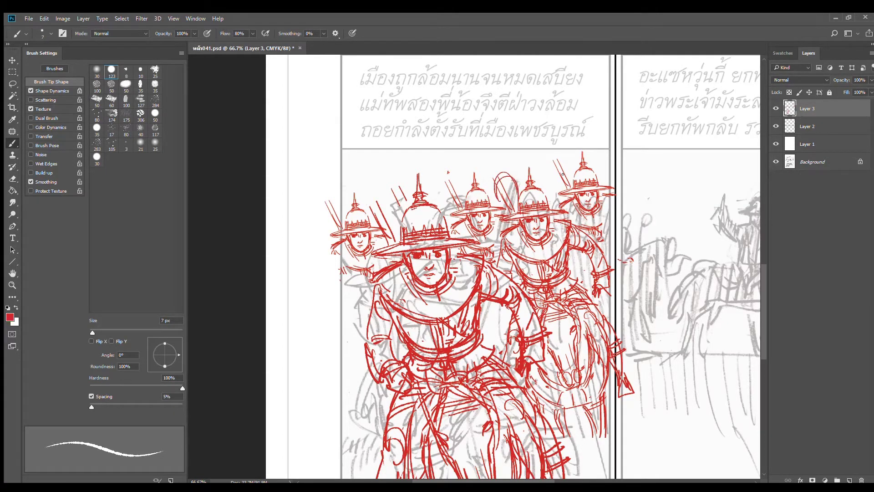
# - Sketch a row of rounded helmet outlines across the back of the group and rough in the leftmost rider's body
pyautogui.moveTo(555, 166); pyautogui.dragTo(545, 187)
pyautogui.moveTo(441, 207)
pyautogui.mouseDown()
pyautogui.moveTo(490, 182)
pyautogui.moveTo(556, 168)
pyautogui.mouseUp()
pyautogui.moveTo(564, 174)
pyautogui.mouseDown()
pyautogui.moveTo(570, 155)
pyautogui.moveTo(581, 155)
pyautogui.mouseUp()
pyautogui.moveTo(595, 169); pyautogui.dragTo(608, 151)
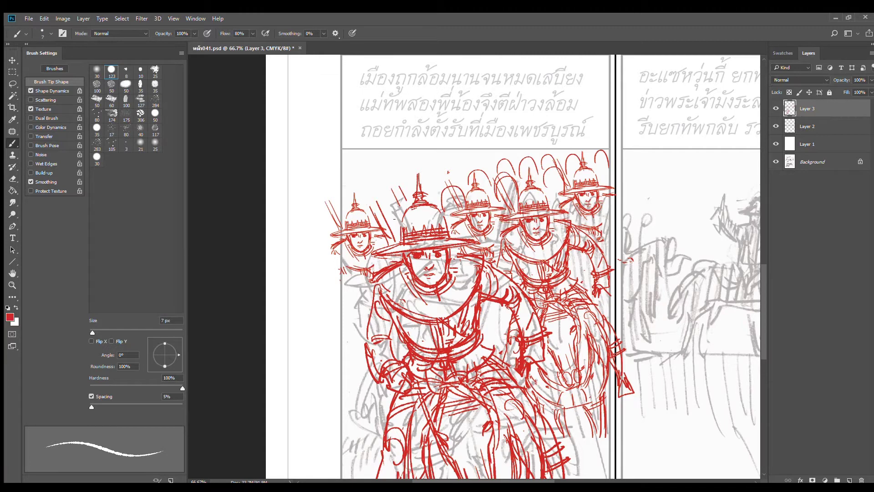
pyautogui.moveTo(328, 255); pyautogui.dragTo(324, 304)
pyautogui.moveTo(341, 273); pyautogui.dragTo(338, 298)
# - Draw the hill's ridge line across the lower-right panel, sloping down past the panel's right edge
pyautogui.hotkey('ctrl', '-')
pyautogui.hotkey('ctrl', '-')
pyautogui.hotkey('ctrl', '-')
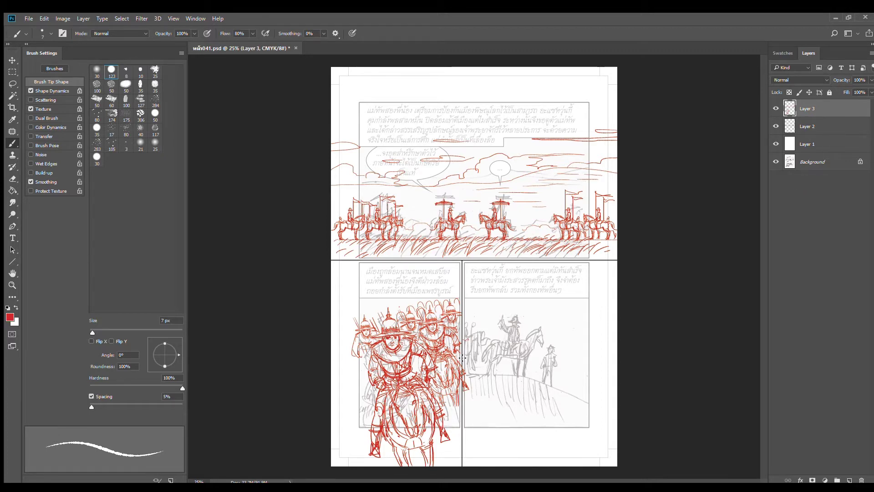
pyautogui.moveTo(489, 397); pyautogui.dragTo(500, 402)
pyautogui.moveTo(483, 354)
pyautogui.mouseDown()
pyautogui.moveTo(452, 314)
pyautogui.moveTo(399, 285)
pyautogui.mouseUp()
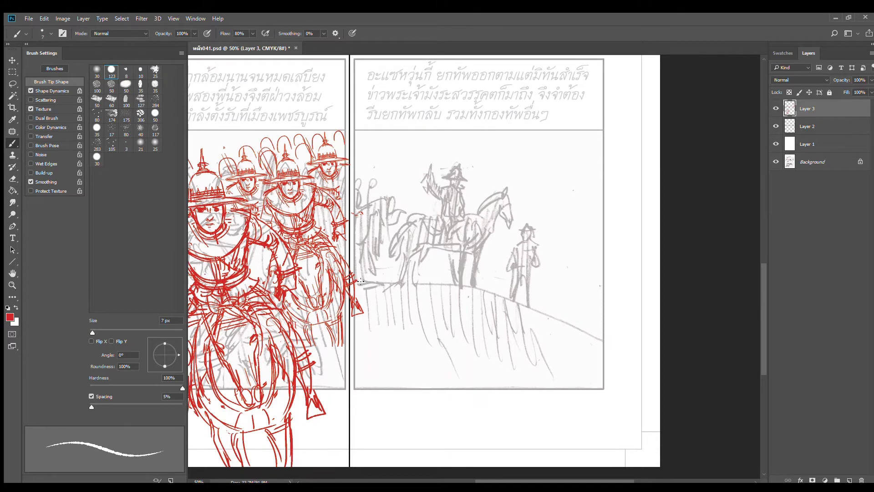
pyautogui.moveTo(389, 282)
pyautogui.mouseDown()
pyautogui.moveTo(463, 286)
pyautogui.moveTo(517, 304)
pyautogui.moveTo(602, 347)
pyautogui.moveTo(672, 399)
pyautogui.mouseUp()
pyautogui.hotkey('ctrl', 'z')
pyautogui.moveTo(364, 279)
pyautogui.mouseDown()
pyautogui.moveTo(452, 285)
pyautogui.moveTo(533, 308)
pyautogui.moveTo(683, 379)
pyautogui.moveTo(717, 410)
pyautogui.mouseUp()
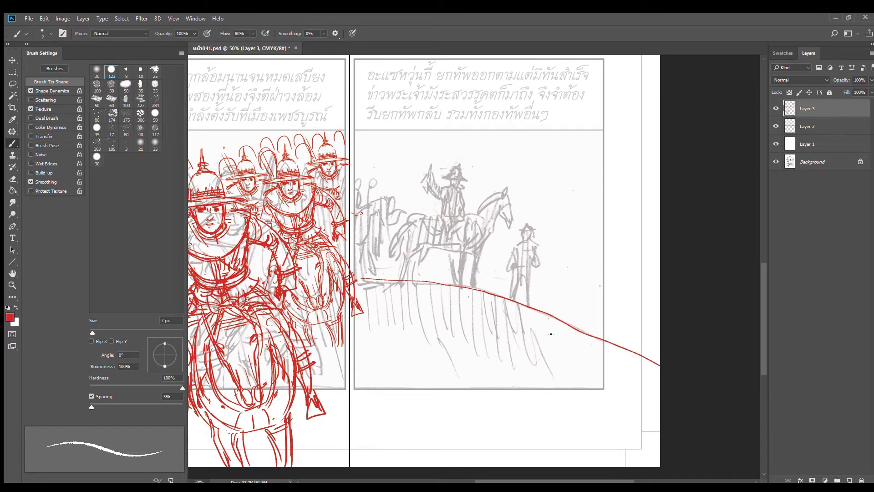
pyautogui.hotkey('ctrl', 'z')
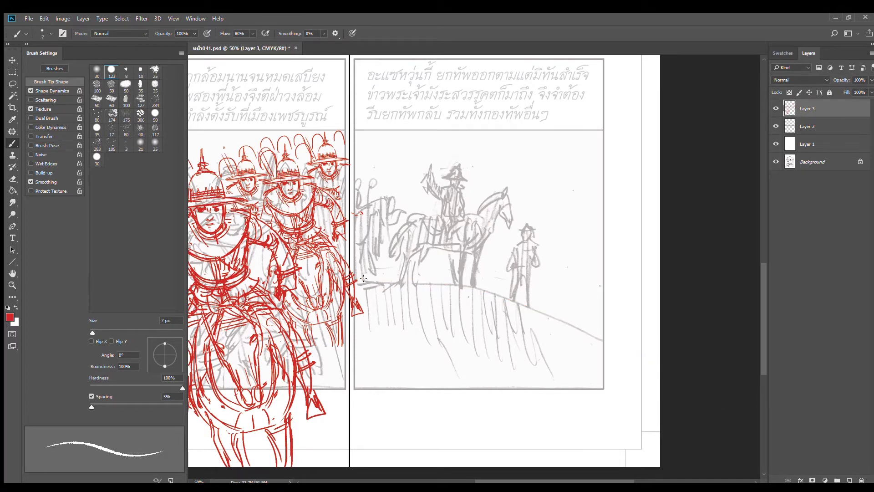
pyautogui.moveTo(364, 279); pyautogui.dragTo(519, 297)
pyautogui.hotkey('ctrl', 'z')
pyautogui.moveTo(360, 278)
pyautogui.mouseDown()
pyautogui.moveTo(478, 283)
pyautogui.moveTo(461, 284)
pyautogui.moveTo(698, 407)
pyautogui.moveTo(741, 450)
pyautogui.mouseUp()
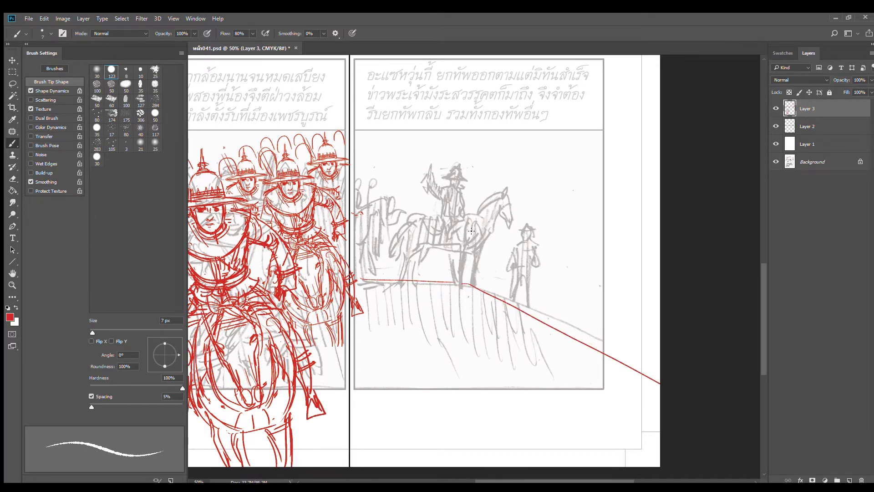
# - Sketch the horse's belly, back, chest and both front legs over the faded sketch in the lower-right panel
pyautogui.scroll(1, 471, 231)
pyautogui.moveTo(399, 242); pyautogui.dragTo(454, 251)
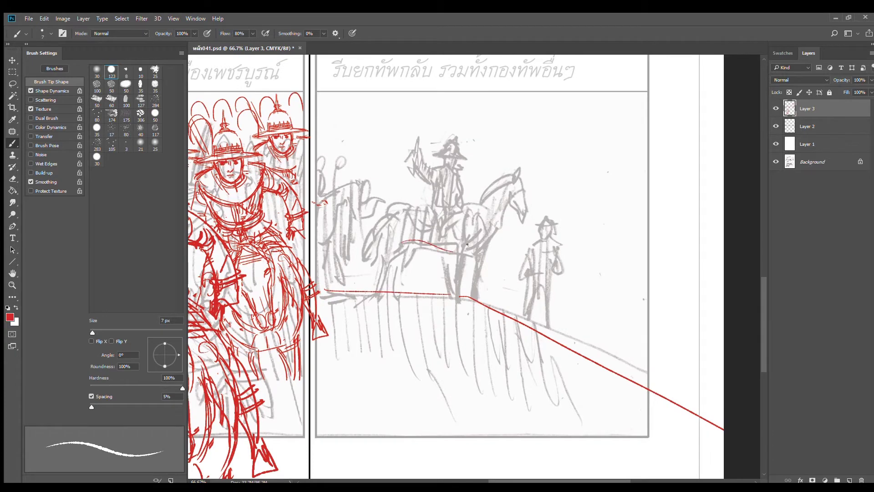
pyautogui.moveTo(408, 209)
pyautogui.mouseDown()
pyautogui.moveTo(449, 212)
pyautogui.moveTo(481, 234)
pyautogui.moveTo(488, 275)
pyautogui.mouseUp()
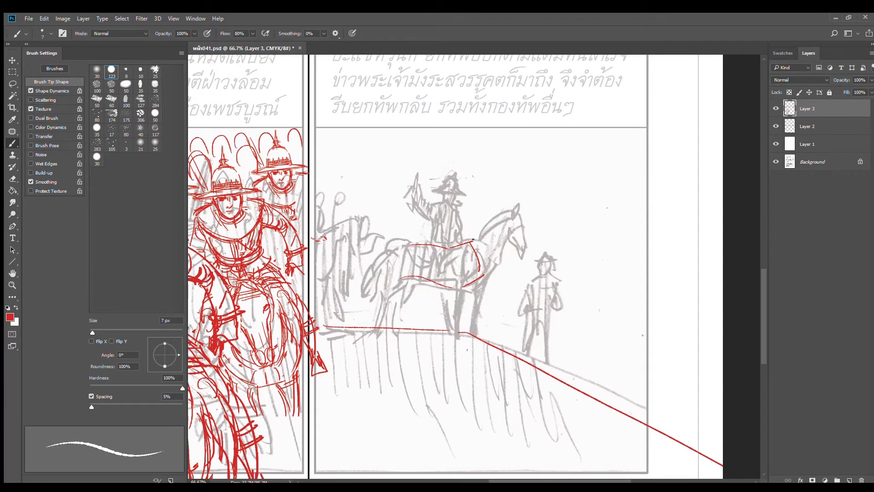
pyautogui.moveTo(473, 239)
pyautogui.mouseDown()
pyautogui.moveTo(481, 279)
pyautogui.moveTo(462, 287)
pyautogui.moveTo(450, 312)
pyautogui.mouseUp()
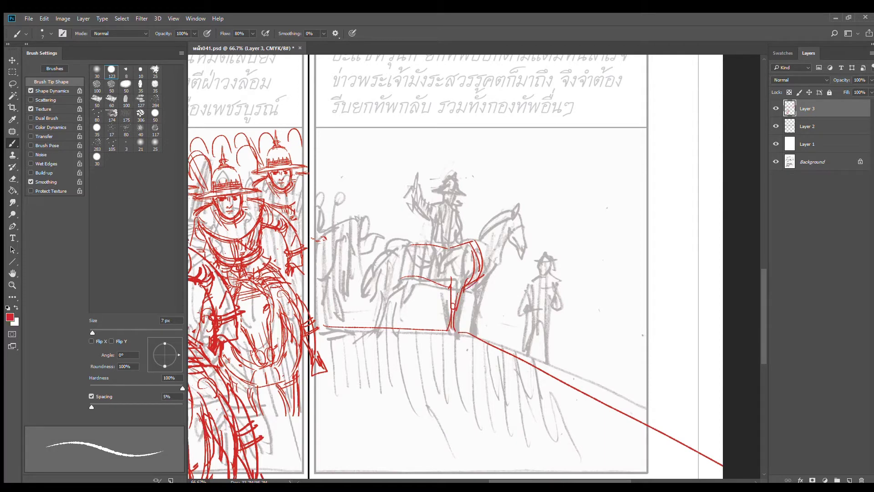
pyautogui.moveTo(473, 287); pyautogui.dragTo(467, 313)
# - Sketch the horse's neck, head and the shoulder curve across its barrel
pyautogui.moveTo(471, 240); pyautogui.dragTo(498, 223)
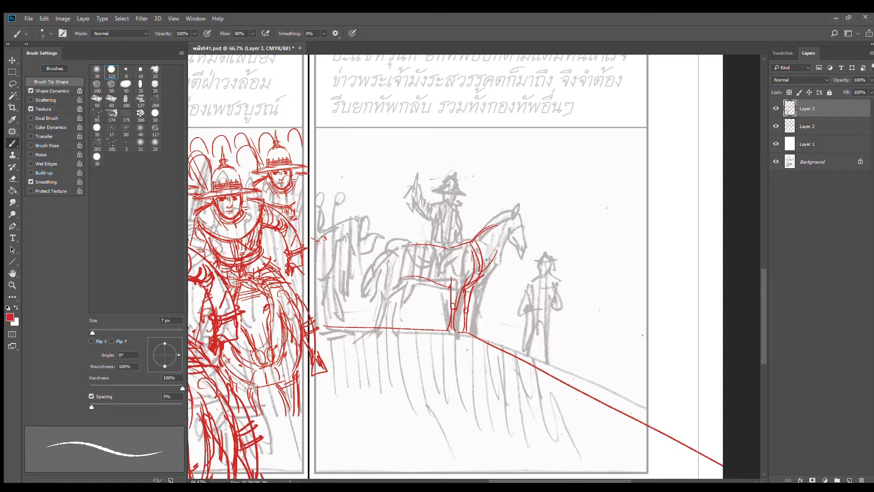
pyautogui.moveTo(502, 219); pyautogui.dragTo(508, 249)
pyautogui.moveTo(502, 236)
pyautogui.mouseDown()
pyautogui.moveTo(506, 221)
pyautogui.moveTo(509, 244)
pyautogui.moveTo(489, 227)
pyautogui.mouseUp()
pyautogui.moveTo(458, 249); pyautogui.dragTo(434, 286)
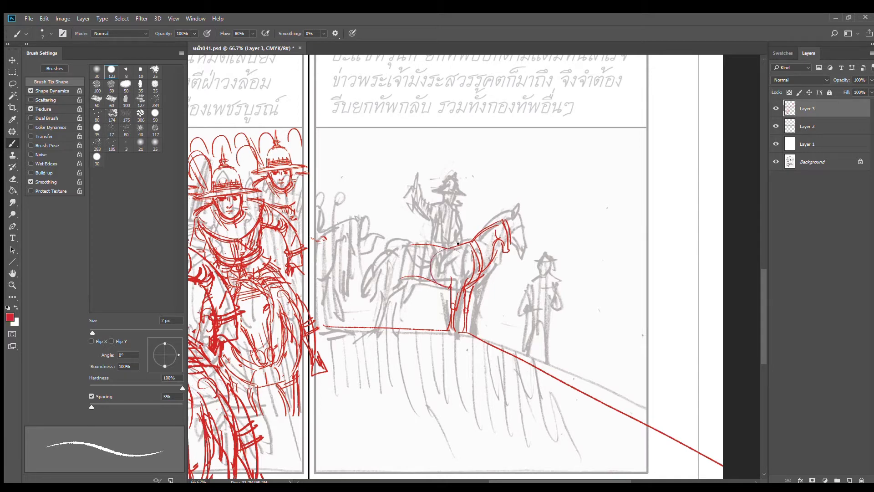
# - Draw the horse's hindquarters and first hind leg, then strengthen the lines of its back and belly
pyautogui.moveTo(432, 255)
pyautogui.mouseDown()
pyautogui.moveTo(425, 280)
pyautogui.moveTo(398, 286)
pyautogui.mouseUp()
pyautogui.moveTo(400, 243)
pyautogui.mouseDown()
pyautogui.moveTo(383, 256)
pyautogui.moveTo(408, 245)
pyautogui.moveTo(388, 285)
pyautogui.moveTo(404, 282)
pyautogui.moveTo(377, 293)
pyautogui.moveTo(381, 276)
pyautogui.moveTo(367, 293)
pyautogui.moveTo(366, 328)
pyautogui.mouseUp()
pyautogui.moveTo(370, 297); pyautogui.dragTo(370, 328)
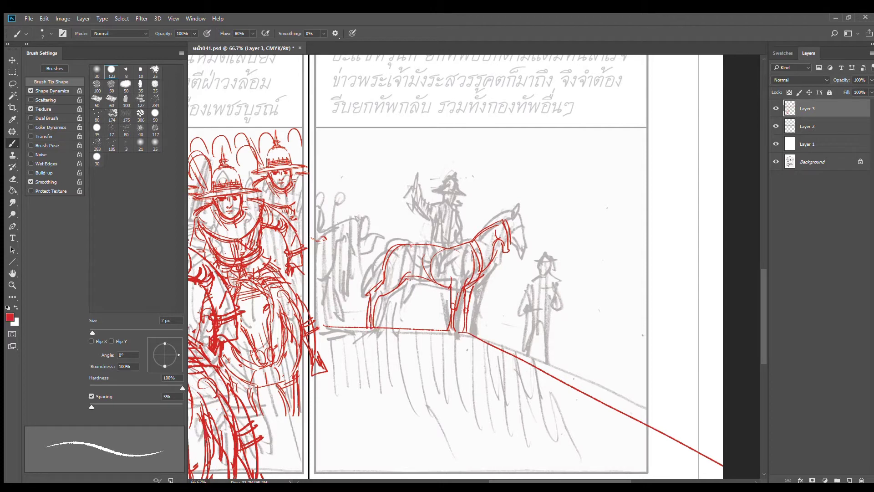
pyautogui.moveTo(386, 254)
pyautogui.mouseDown()
pyautogui.moveTo(412, 241)
pyautogui.moveTo(443, 248)
pyautogui.mouseUp()
pyautogui.moveTo(406, 281); pyautogui.dragTo(459, 290)
pyautogui.moveTo(465, 252)
pyautogui.mouseDown()
pyautogui.moveTo(429, 269)
pyautogui.moveTo(469, 252)
pyautogui.mouseUp()
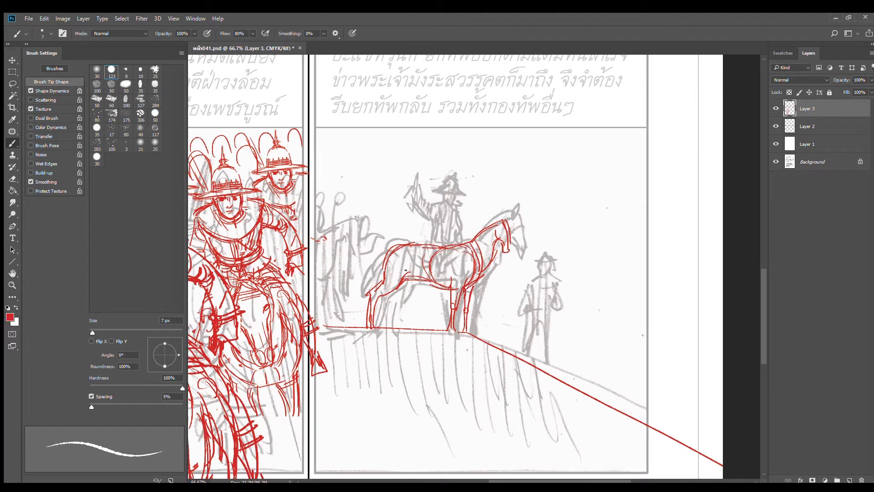
# - Add the horse's tail and second hind leg and reinforce its back, neck and head
pyautogui.moveTo(408, 271)
pyautogui.mouseDown()
pyautogui.moveTo(387, 255)
pyautogui.moveTo(382, 265)
pyautogui.moveTo(385, 249)
pyautogui.moveTo(371, 284)
pyautogui.moveTo(379, 265)
pyautogui.moveTo(373, 285)
pyautogui.mouseUp()
pyautogui.moveTo(390, 245)
pyautogui.mouseDown()
pyautogui.moveTo(367, 291)
pyautogui.moveTo(395, 300)
pyautogui.moveTo(383, 300)
pyautogui.moveTo(386, 328)
pyautogui.moveTo(372, 320)
pyautogui.mouseUp()
pyautogui.moveTo(392, 292); pyautogui.dragTo(368, 304)
pyautogui.moveTo(403, 280); pyautogui.dragTo(431, 282)
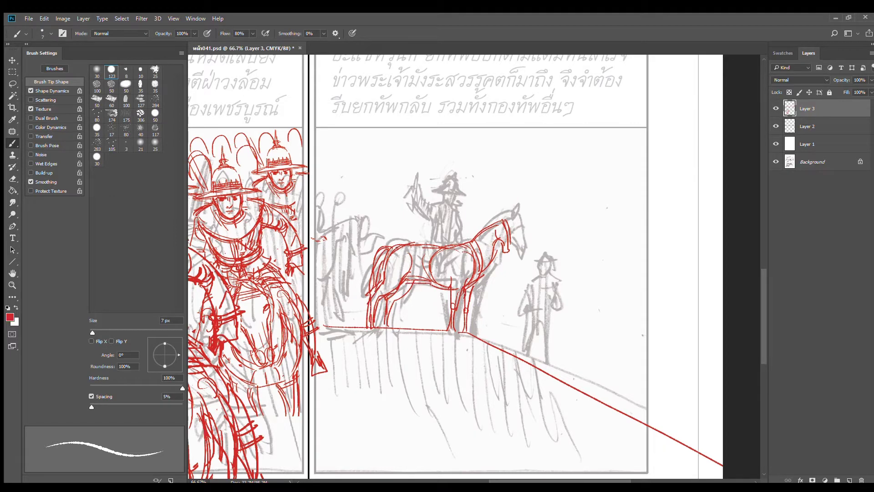
pyautogui.moveTo(397, 248); pyautogui.dragTo(470, 238)
pyautogui.moveTo(503, 212)
pyautogui.mouseDown()
pyautogui.moveTo(513, 253)
pyautogui.moveTo(492, 259)
pyautogui.moveTo(474, 285)
pyautogui.mouseUp()
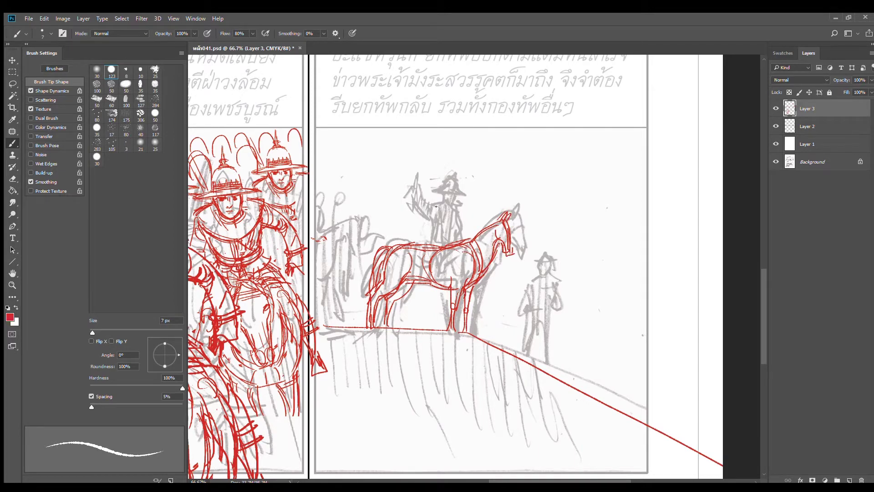
# - Sketch the hatted rider with a raised arm on the horse, then select him with the Lasso and shift him slightly left
pyautogui.moveTo(441, 200)
pyautogui.mouseDown()
pyautogui.moveTo(416, 186)
pyautogui.moveTo(420, 205)
pyautogui.moveTo(443, 218)
pyautogui.moveTo(431, 213)
pyautogui.moveTo(429, 235)
pyautogui.moveTo(453, 215)
pyautogui.moveTo(451, 229)
pyautogui.moveTo(446, 209)
pyautogui.moveTo(447, 236)
pyautogui.moveTo(442, 195)
pyautogui.moveTo(451, 200)
pyautogui.moveTo(452, 193)
pyautogui.moveTo(439, 189)
pyautogui.moveTo(452, 207)
pyautogui.mouseUp()
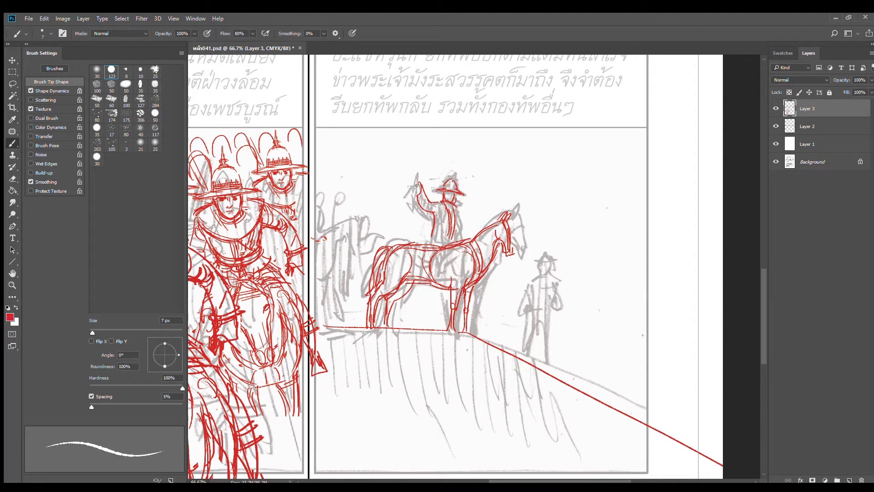
pyautogui.moveTo(416, 185); pyautogui.dragTo(419, 187)
pyautogui.moveTo(436, 233)
pyautogui.mouseDown()
pyautogui.moveTo(449, 237)
pyautogui.moveTo(452, 219)
pyautogui.moveTo(456, 238)
pyautogui.moveTo(435, 242)
pyautogui.moveTo(439, 257)
pyautogui.moveTo(451, 260)
pyautogui.moveTo(441, 284)
pyautogui.moveTo(437, 269)
pyautogui.mouseUp()
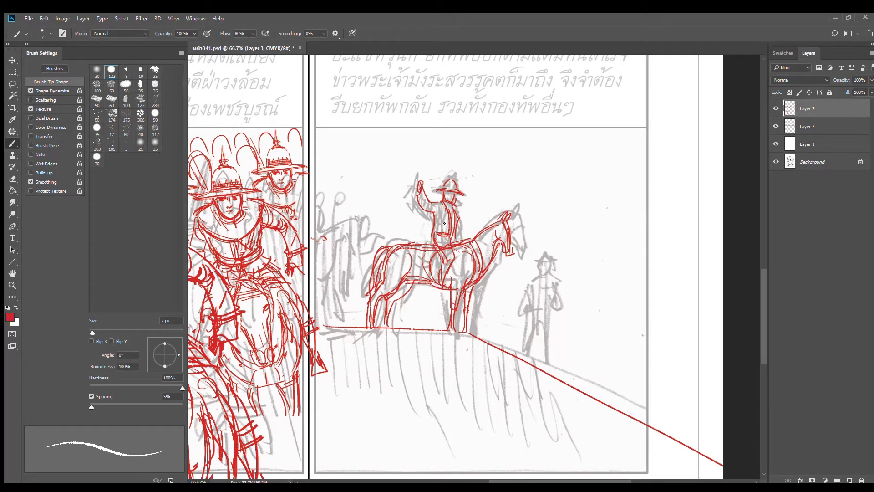
pyautogui.click(13, 83)
pyautogui.moveTo(471, 209)
pyautogui.mouseDown()
pyautogui.moveTo(461, 167)
pyautogui.moveTo(417, 225)
pyautogui.moveTo(438, 273)
pyautogui.moveTo(457, 268)
pyautogui.moveTo(462, 241)
pyautogui.moveTo(456, 221)
pyautogui.moveTo(441, 214)
pyautogui.mouseUp()
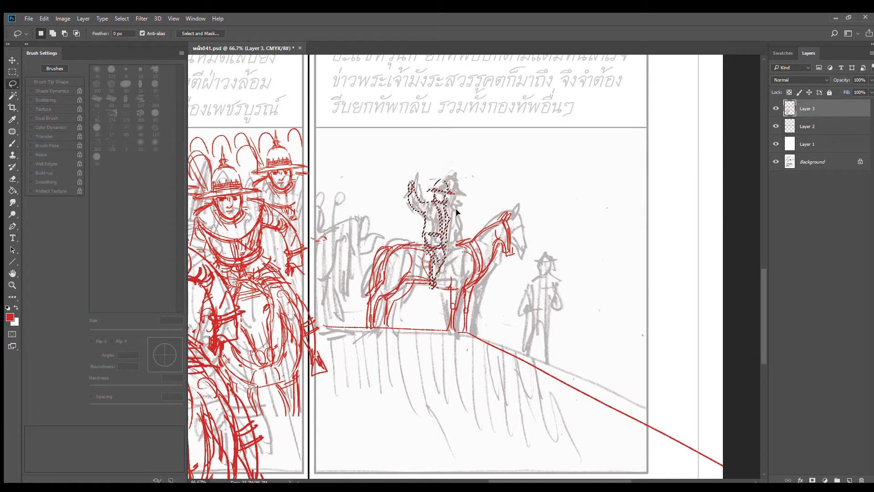
pyautogui.click(469, 217)
# - Refine the rider's far arm, raised hand and foot, and add chest lines and a mane to the horse
pyautogui.press('b')
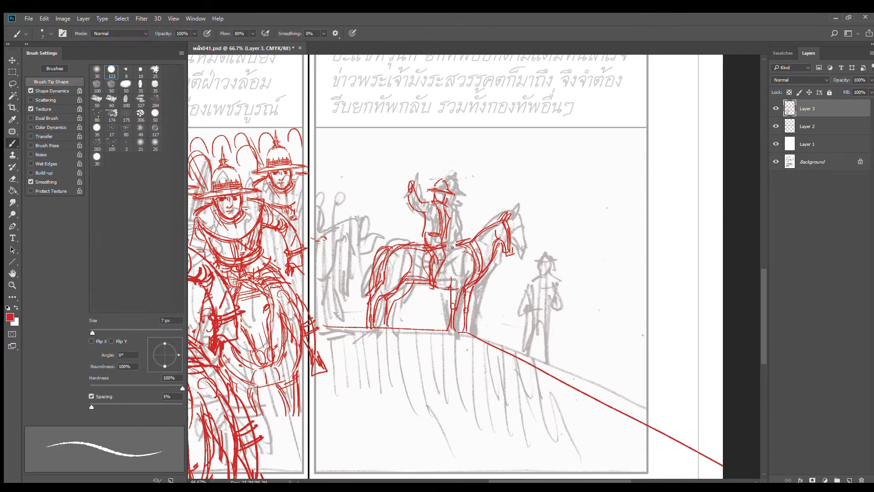
pyautogui.moveTo(446, 210); pyautogui.dragTo(453, 235)
pyautogui.moveTo(408, 193)
pyautogui.mouseDown()
pyautogui.moveTo(410, 203)
pyautogui.moveTo(412, 182)
pyautogui.mouseUp()
pyautogui.moveTo(450, 275)
pyautogui.mouseDown()
pyautogui.moveTo(420, 284)
pyautogui.moveTo(441, 288)
pyautogui.mouseUp()
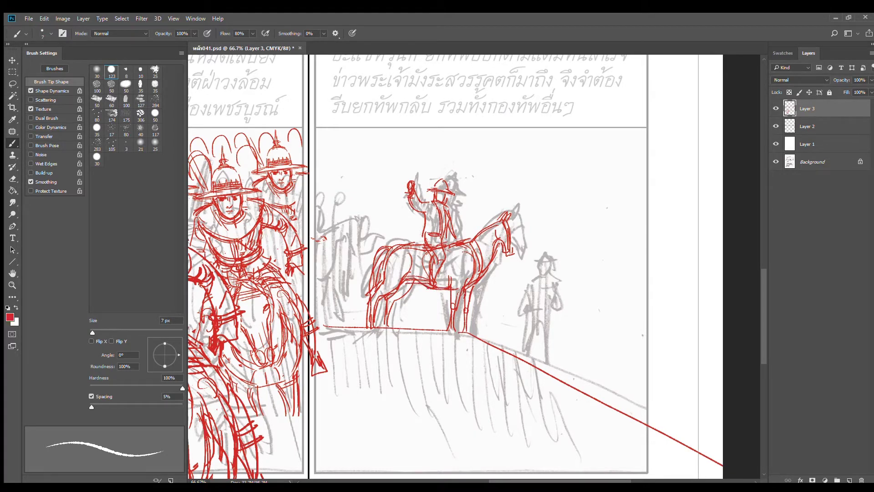
pyautogui.moveTo(458, 258)
pyautogui.mouseDown()
pyautogui.moveTo(447, 270)
pyautogui.moveTo(462, 286)
pyautogui.moveTo(459, 298)
pyautogui.mouseUp()
pyautogui.moveTo(490, 257); pyautogui.dragTo(468, 281)
pyautogui.moveTo(464, 247)
pyautogui.mouseDown()
pyautogui.moveTo(492, 223)
pyautogui.moveTo(474, 228)
pyautogui.moveTo(464, 240)
pyautogui.moveTo(512, 226)
pyautogui.mouseUp()
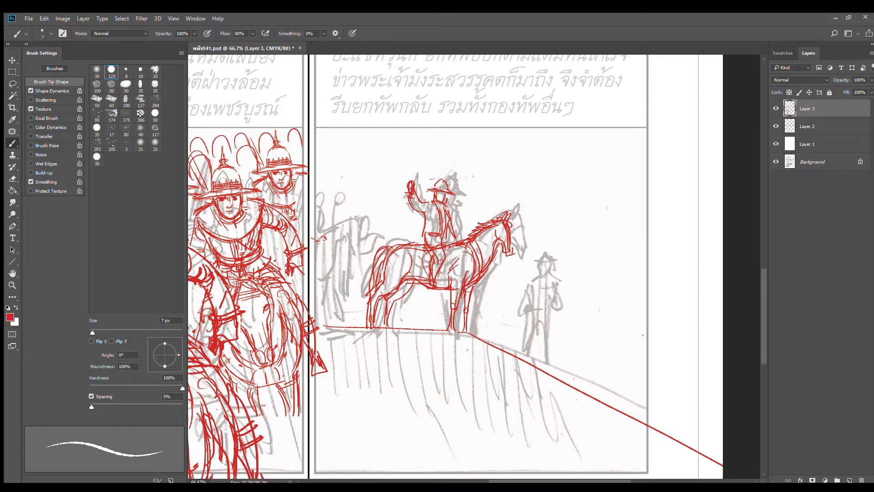
# - Strengthen the horse's hind leg, draw the saddle cloth under the rider and thicken the rider's back
pyautogui.moveTo(396, 248)
pyautogui.mouseDown()
pyautogui.moveTo(379, 256)
pyautogui.moveTo(389, 250)
pyautogui.moveTo(378, 280)
pyautogui.moveTo(400, 284)
pyautogui.moveTo(362, 318)
pyautogui.moveTo(381, 317)
pyautogui.moveTo(387, 327)
pyautogui.mouseUp()
pyautogui.moveTo(409, 285)
pyautogui.mouseDown()
pyautogui.moveTo(391, 301)
pyautogui.moveTo(405, 292)
pyautogui.mouseUp()
pyautogui.moveTo(412, 249)
pyautogui.mouseDown()
pyautogui.moveTo(431, 258)
pyautogui.moveTo(418, 259)
pyautogui.mouseUp()
pyautogui.moveTo(418, 257); pyautogui.dragTo(446, 260)
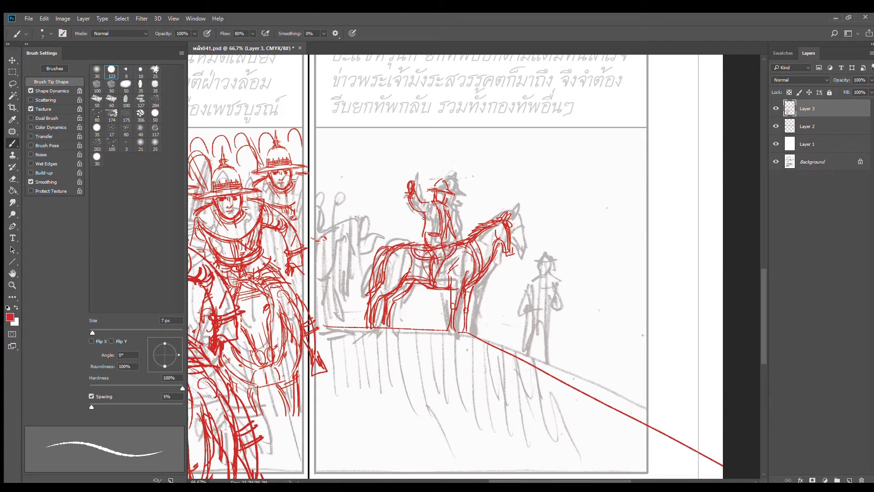
pyautogui.moveTo(430, 212); pyautogui.dragTo(419, 243)
# - Sketch a standing attendant on the slope in front of the horse, with one forearm held forward
pyautogui.moveTo(519, 277)
pyautogui.mouseDown()
pyautogui.moveTo(531, 272)
pyautogui.moveTo(512, 305)
pyautogui.moveTo(525, 309)
pyautogui.moveTo(518, 307)
pyautogui.moveTo(513, 347)
pyautogui.mouseUp()
pyautogui.moveTo(521, 313); pyautogui.dragTo(513, 347)
pyautogui.moveTo(524, 309); pyautogui.dragTo(527, 357)
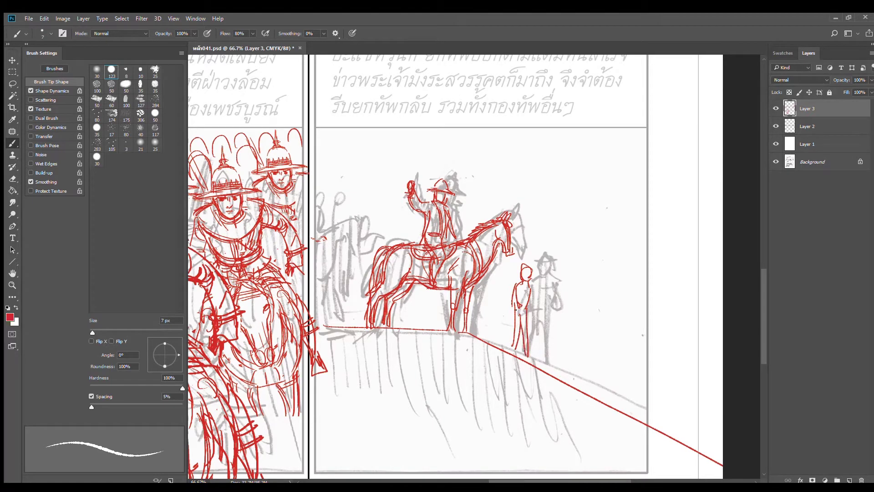
pyautogui.moveTo(516, 287)
pyautogui.mouseDown()
pyautogui.moveTo(511, 304)
pyautogui.moveTo(545, 296)
pyautogui.moveTo(530, 323)
pyautogui.moveTo(529, 362)
pyautogui.mouseUp()
pyautogui.moveTo(517, 307); pyautogui.dragTo(519, 359)
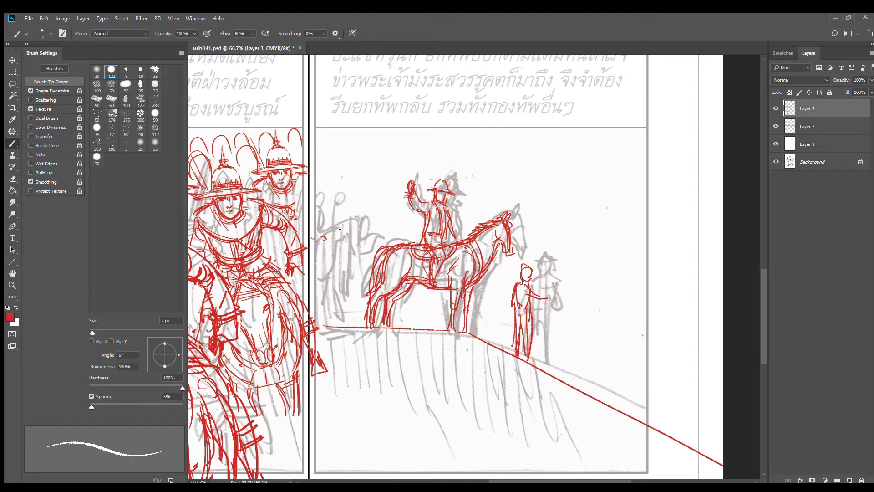
# - Duplicate the horse's front half with the Lasso and place the copy behind the mounted rider at the panel's left edge
pyautogui.click(13, 83)
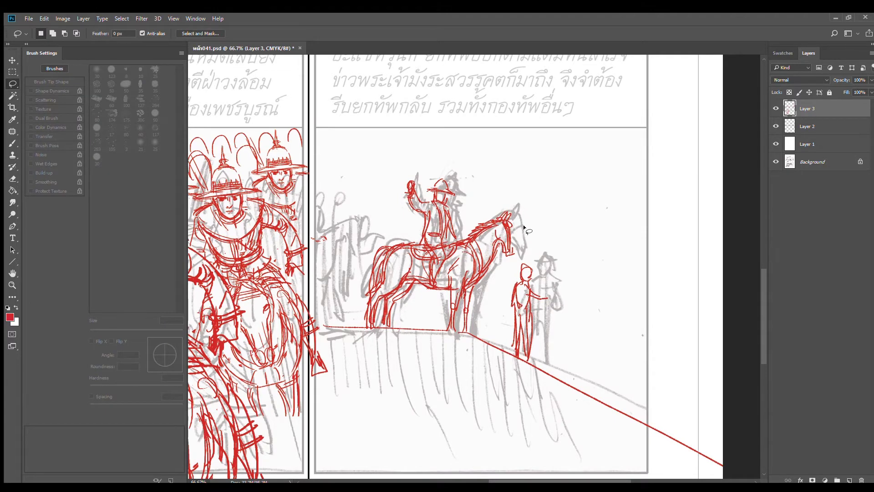
pyautogui.moveTo(526, 230)
pyautogui.mouseDown()
pyautogui.moveTo(461, 216)
pyautogui.moveTo(444, 289)
pyautogui.moveTo(476, 334)
pyautogui.moveTo(527, 231)
pyautogui.moveTo(364, 236)
pyautogui.mouseUp()
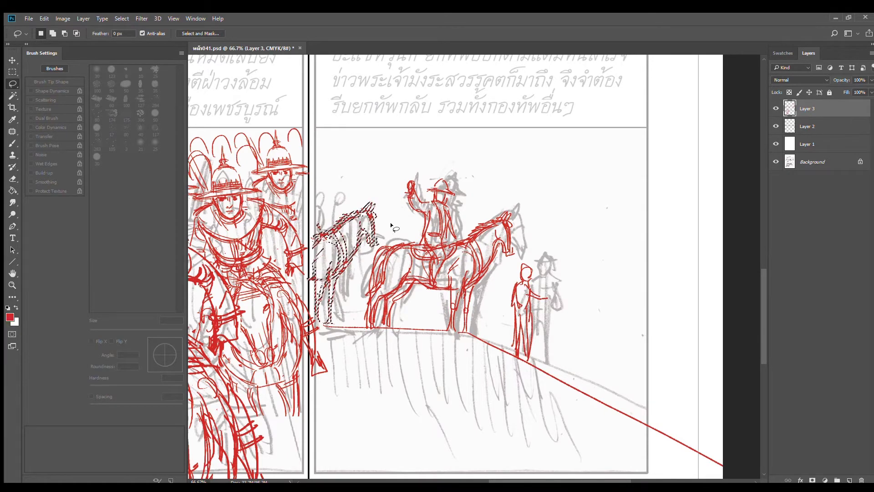
pyautogui.hotkey('ctrl', 'd')
pyautogui.press('b')
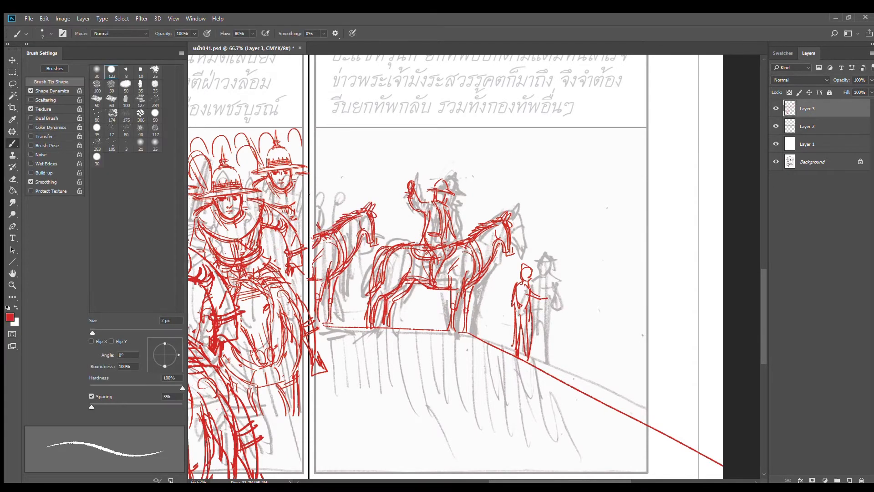
# - Add upright strokes above the duplicated horse and draw its missing front leg
pyautogui.moveTo(310, 194)
pyautogui.mouseDown()
pyautogui.moveTo(316, 222)
pyautogui.moveTo(329, 226)
pyautogui.mouseUp()
pyautogui.moveTo(358, 257)
pyautogui.mouseDown()
pyautogui.moveTo(342, 281)
pyautogui.moveTo(342, 325)
pyautogui.mouseUp()
pyautogui.moveTo(356, 258); pyautogui.dragTo(344, 327)
pyautogui.moveTo(339, 306)
pyautogui.mouseDown()
pyautogui.moveTo(346, 323)
pyautogui.moveTo(465, 333)
pyautogui.moveTo(474, 259)
pyautogui.mouseUp()
# - Hatch short grass strokes along the hill's ridge beneath the horses
pyautogui.moveTo(329, 232)
pyautogui.mouseDown()
pyautogui.moveTo(326, 250)
pyautogui.moveTo(344, 247)
pyautogui.mouseUp()
pyautogui.moveTo(363, 234)
pyautogui.mouseDown()
pyautogui.moveTo(349, 244)
pyautogui.moveTo(359, 245)
pyautogui.mouseUp()
pyautogui.moveTo(396, 233)
pyautogui.mouseDown()
pyautogui.moveTo(381, 247)
pyautogui.moveTo(398, 245)
pyautogui.mouseUp()
pyautogui.moveTo(434, 234)
pyautogui.mouseDown()
pyautogui.moveTo(417, 246)
pyautogui.moveTo(435, 247)
pyautogui.mouseUp()
pyautogui.moveTo(467, 238)
pyautogui.mouseDown()
pyautogui.moveTo(451, 249)
pyautogui.moveTo(466, 255)
pyautogui.mouseUp()
pyautogui.moveTo(501, 253); pyautogui.dragTo(494, 253)
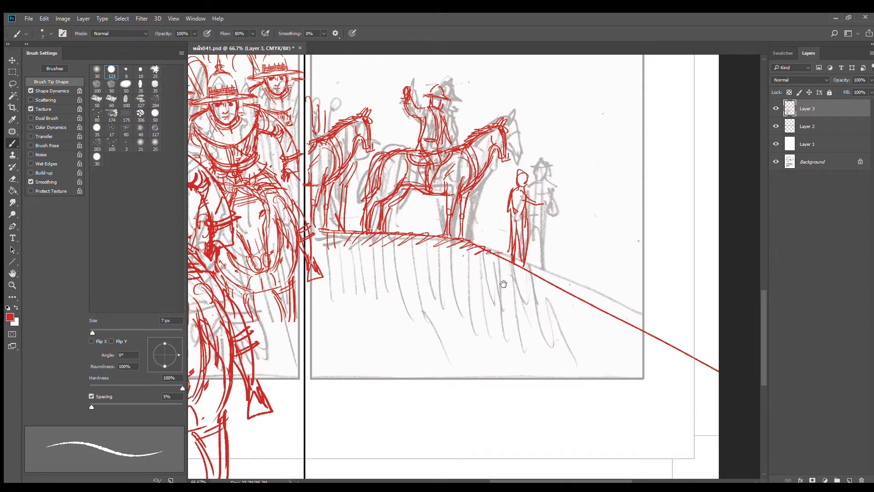
# - Outline the distant hills behind the horseman, add a short slope stroke beyond the attendant, and save the document
pyautogui.scroll(-2, 501, 283)
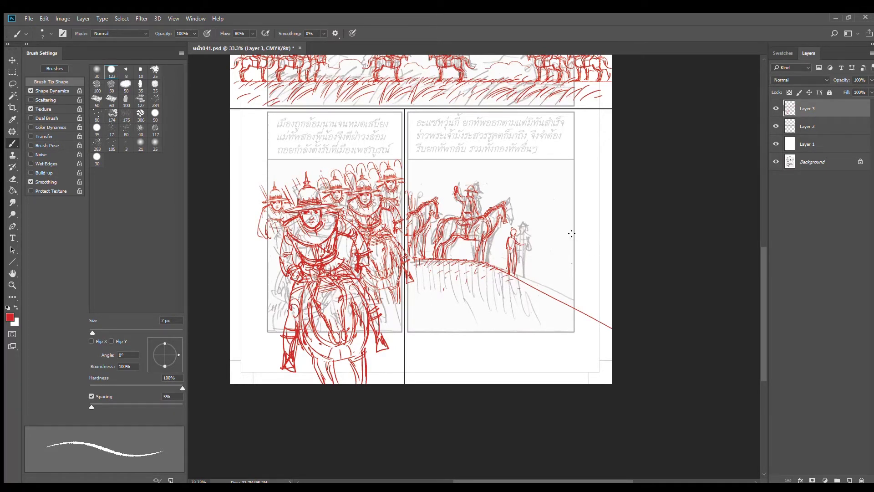
pyautogui.moveTo(422, 178)
pyautogui.mouseDown()
pyautogui.moveTo(473, 171)
pyautogui.moveTo(531, 209)
pyautogui.moveTo(626, 228)
pyautogui.mouseUp()
pyautogui.moveTo(555, 253); pyautogui.dragTo(573, 244)
pyautogui.keyDown('alt'); pyautogui.click(526, 256); pyautogui.keyUp('alt')
pyautogui.keyDown('alt'); pyautogui.click(581, 238); pyautogui.keyUp('alt')
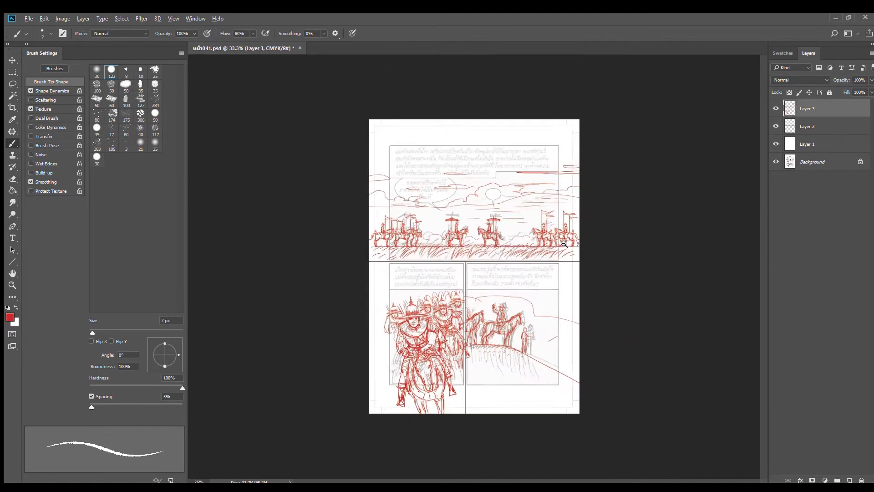
pyautogui.keyDown('ctrl'); pyautogui.click(532, 268); pyautogui.keyUp('ctrl')
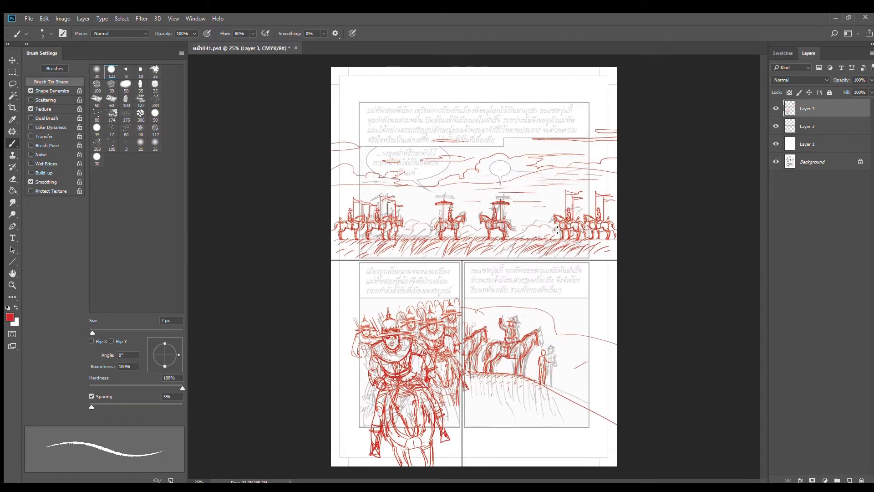
pyautogui.hotkey('ctrl', 's')
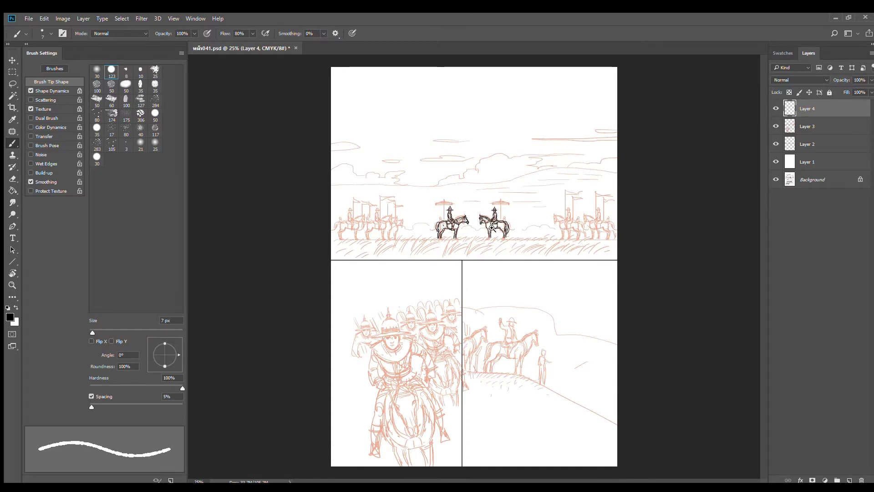
# - Erase the rough muzzle lines on the right-hand horse of the central facing pair and redraw them in black
pyautogui.scroll(2, 509, 221)
pyautogui.keyDown('ctrl'); pyautogui.click(512, 231); pyautogui.keyUp('ctrl')
pyautogui.moveTo(512, 231); pyautogui.dragTo(610, 231)
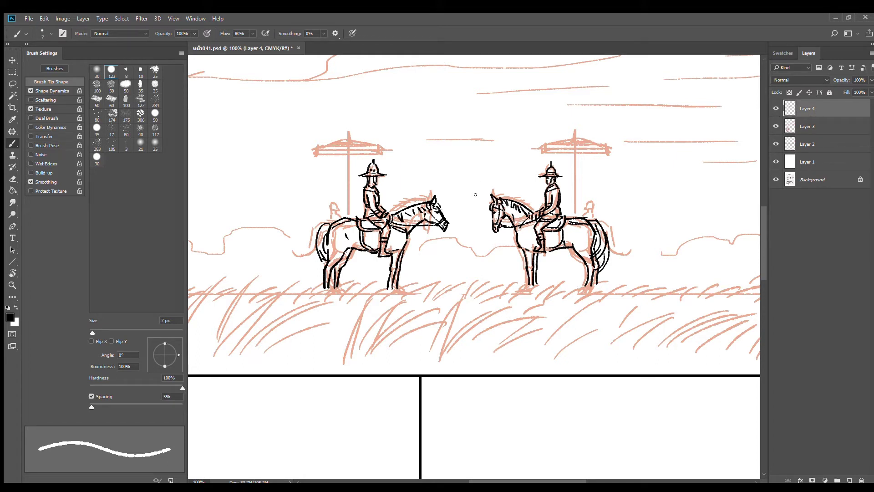
pyautogui.press('e')
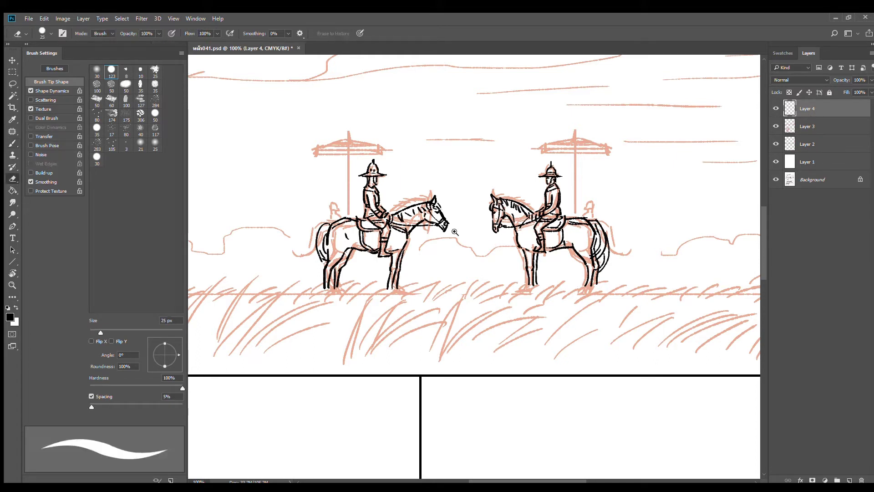
pyautogui.keyDown('ctrl'); pyautogui.click(454, 232); pyautogui.keyUp('ctrl')
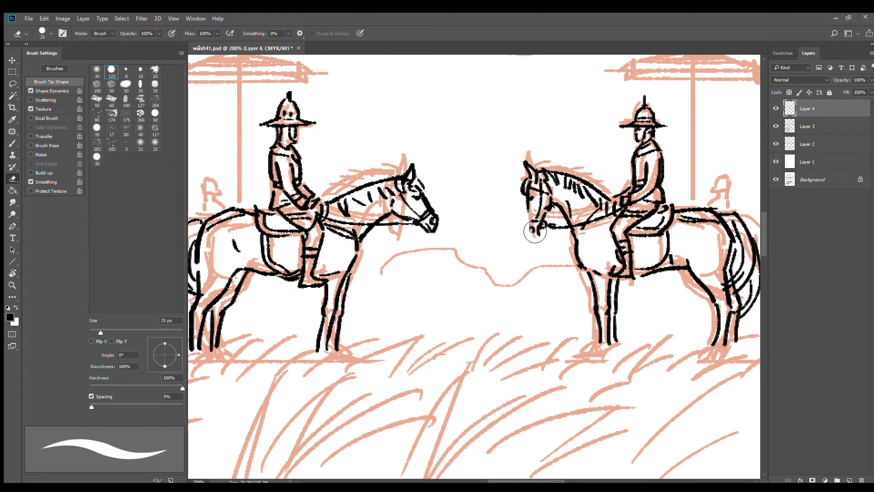
pyautogui.press('b')
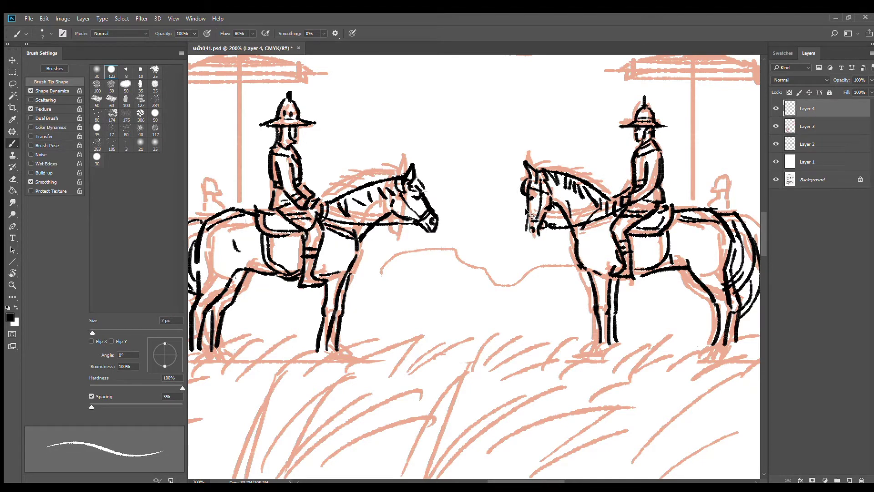
pyautogui.moveTo(528, 200); pyautogui.dragTo(525, 218)
# - Examine the sketched front horse of the right-hand cavalry group up close
pyautogui.scroll(-2, 585, 228)
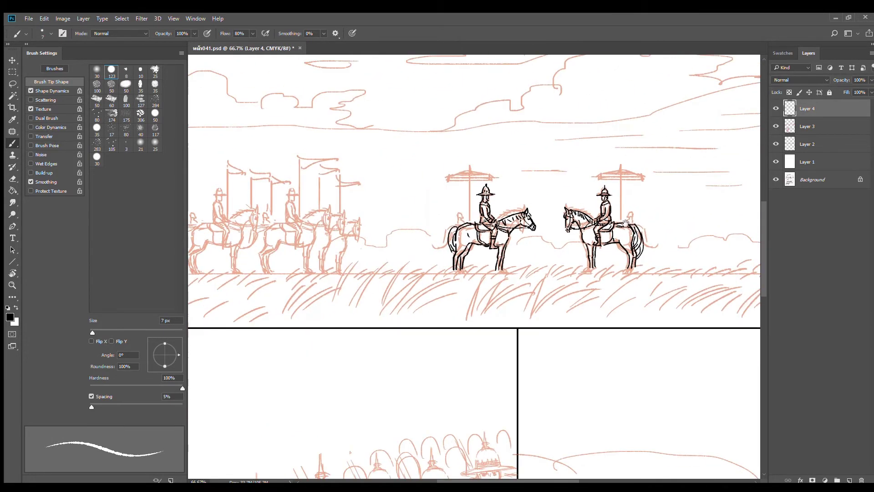
pyautogui.moveTo(626, 222); pyautogui.dragTo(518, 219)
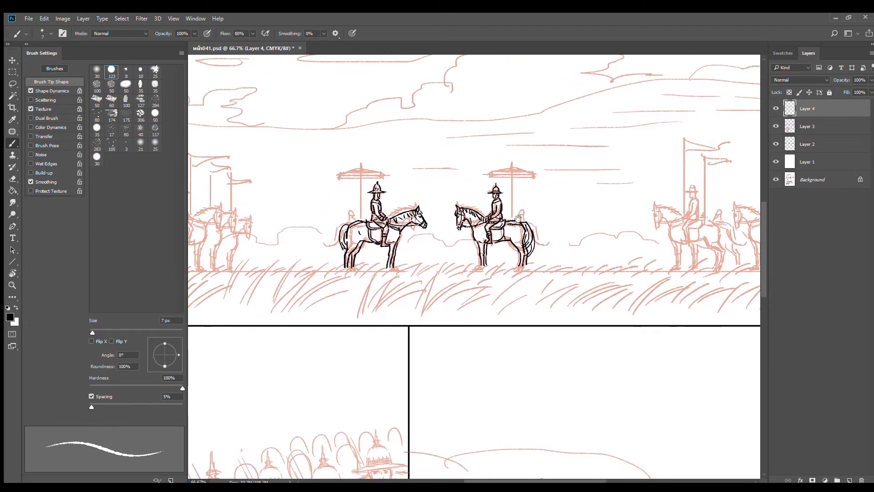
pyautogui.moveTo(485, 245); pyautogui.dragTo(550, 235)
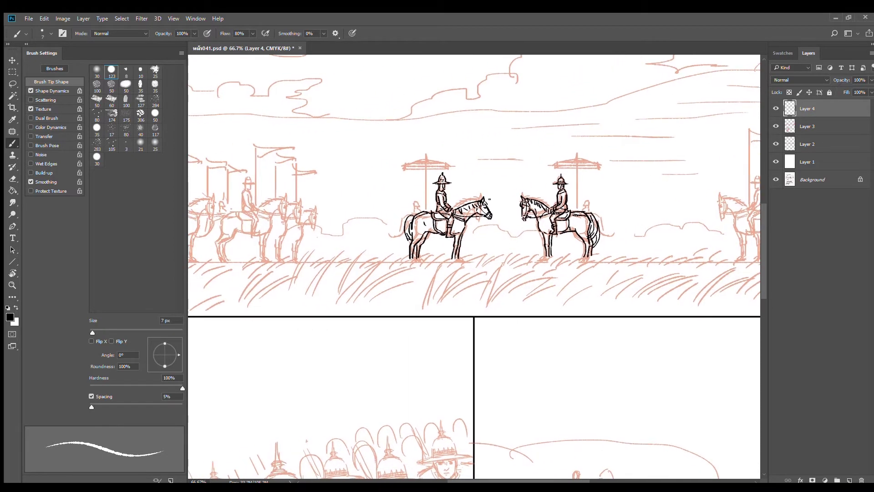
pyautogui.moveTo(603, 217); pyautogui.dragTo(410, 219)
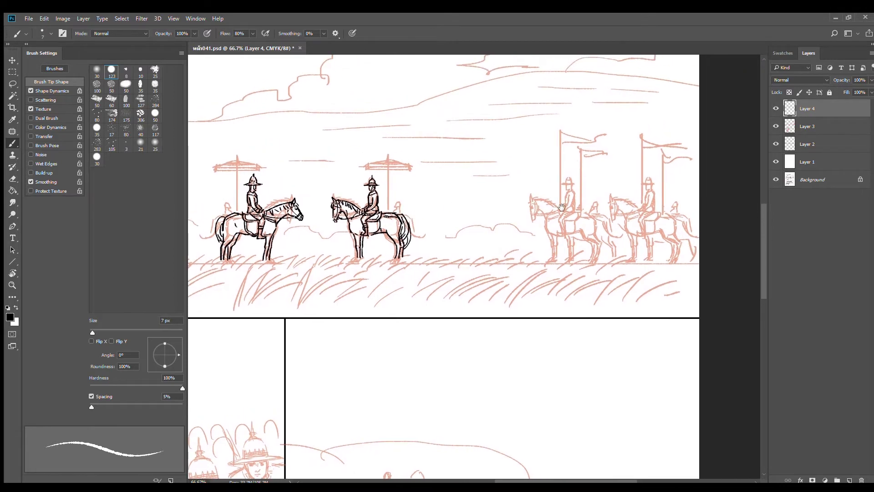
pyautogui.keyDown('ctrl'); pyautogui.click(545, 229); pyautogui.keyUp('ctrl')
pyautogui.keyDown('ctrl'); pyautogui.click(546, 230); pyautogui.keyUp('ctrl')
pyautogui.moveTo(548, 195); pyautogui.dragTo(475, 277)
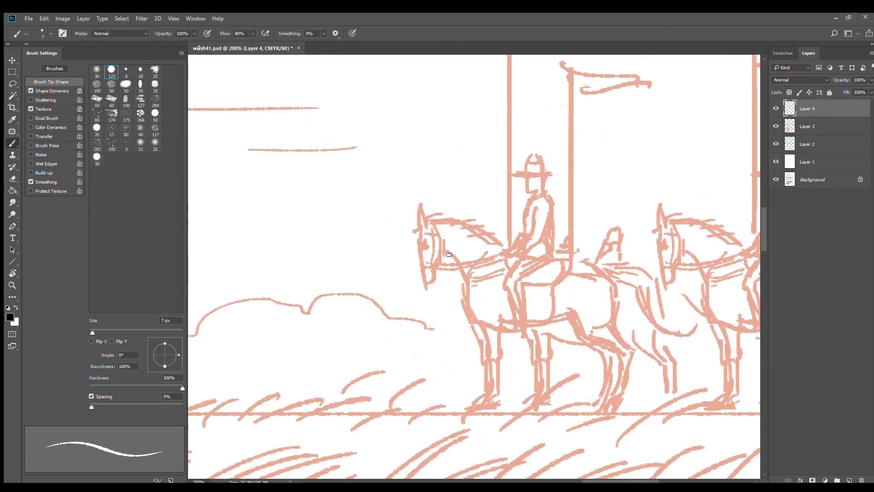
pyautogui.keyDown('ctrl'); pyautogui.click(456, 272); pyautogui.keyUp('ctrl')
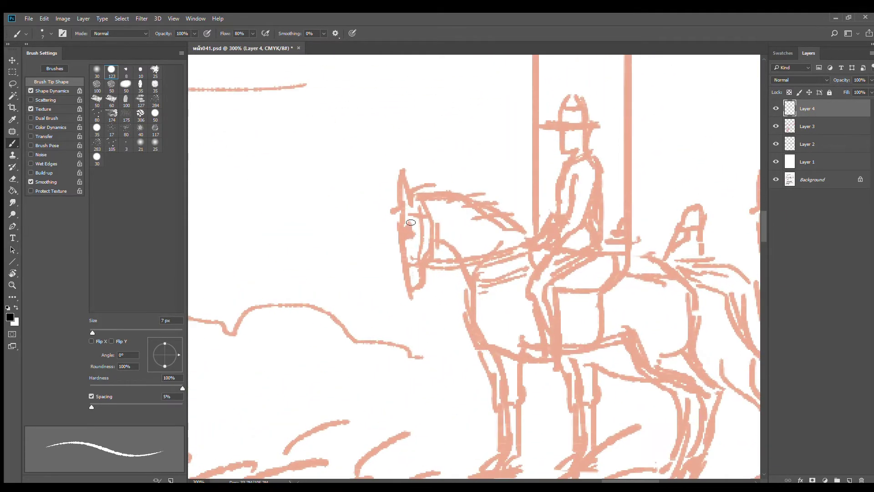
pyautogui.moveTo(403, 212); pyautogui.dragTo(402, 258)
pyautogui.moveTo(434, 222)
pyautogui.mouseDown()
pyautogui.moveTo(418, 278)
pyautogui.moveTo(402, 273)
pyautogui.moveTo(412, 287)
pyautogui.moveTo(405, 262)
pyautogui.moveTo(424, 260)
pyautogui.mouseUp()
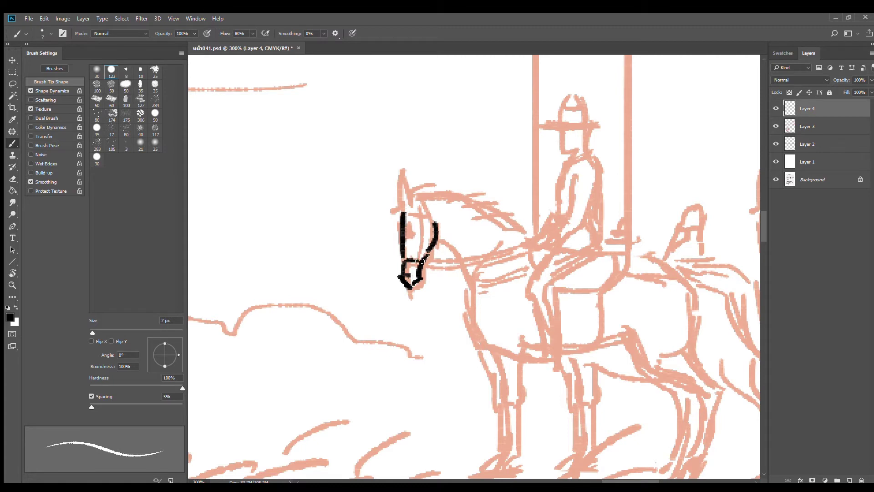
pyautogui.moveTo(412, 231); pyautogui.dragTo(416, 228)
pyautogui.press('e')
pyautogui.moveTo(439, 243)
pyautogui.mouseDown()
pyautogui.moveTo(421, 242)
pyautogui.moveTo(441, 225)
pyautogui.moveTo(461, 224)
pyautogui.moveTo(466, 243)
pyautogui.moveTo(471, 217)
pyautogui.moveTo(467, 242)
pyautogui.mouseUp()
pyautogui.press('b')
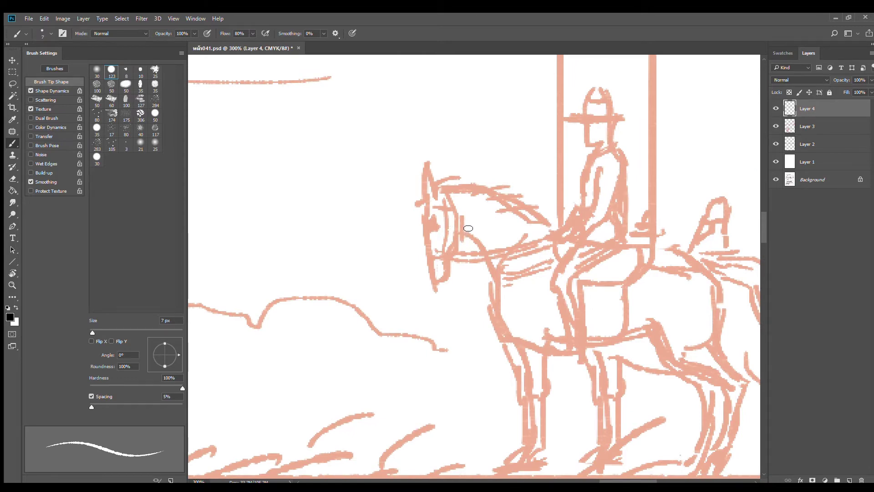
# - Ink the jaw line of the right-hand cavalry group's front horse so the head points further forward, and mark its eye
pyautogui.moveTo(463, 251); pyautogui.dragTo(451, 261)
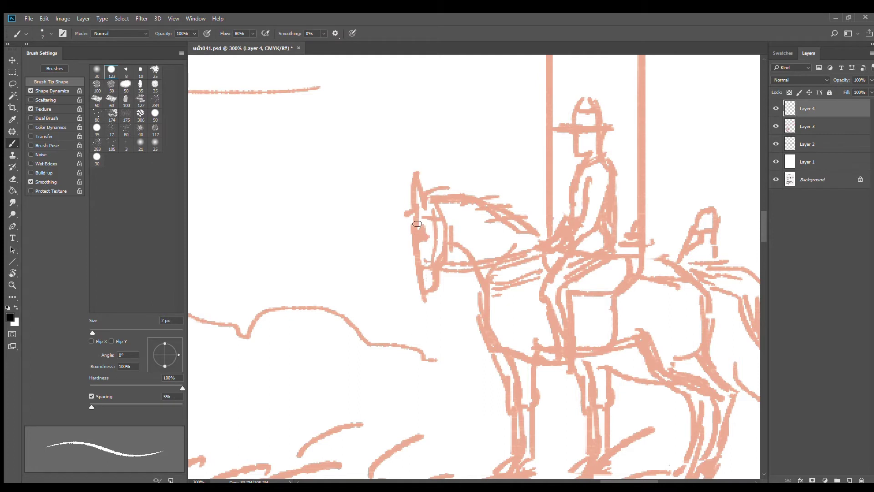
pyautogui.moveTo(421, 210); pyautogui.dragTo(399, 254)
pyautogui.moveTo(446, 234)
pyautogui.mouseDown()
pyautogui.moveTo(400, 280)
pyautogui.moveTo(390, 266)
pyautogui.moveTo(398, 288)
pyautogui.moveTo(399, 274)
pyautogui.mouseUp()
pyautogui.hotkey('ctrl', 'z')
pyautogui.hotkey('ctrl', 'z')
pyautogui.moveTo(425, 231)
pyautogui.mouseDown()
pyautogui.moveTo(398, 268)
pyautogui.moveTo(405, 294)
pyautogui.mouseUp()
pyautogui.press('e')
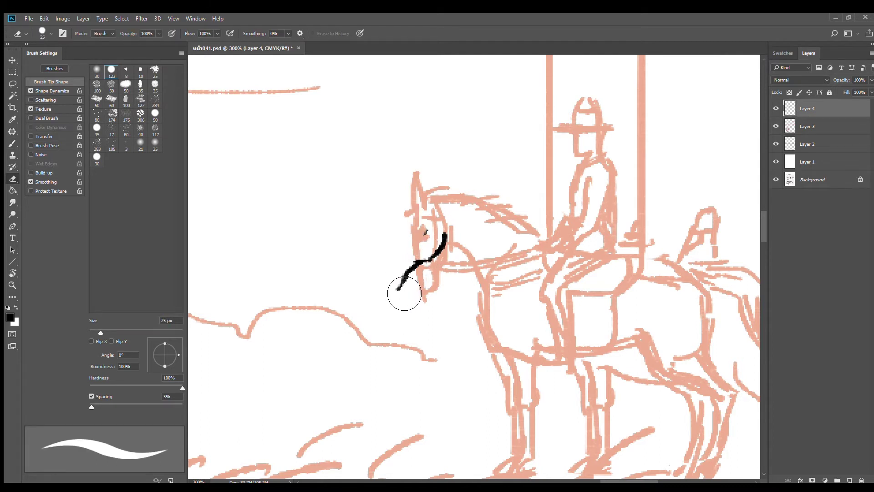
# - Ink the rest of the horse's head: nose bridge, muzzle with nostril, eye, ear and forelock
pyautogui.press('b')
pyautogui.moveTo(423, 208)
pyautogui.mouseDown()
pyautogui.moveTo(407, 240)
pyautogui.moveTo(419, 230)
pyautogui.moveTo(390, 272)
pyautogui.moveTo(394, 292)
pyautogui.moveTo(407, 284)
pyautogui.moveTo(416, 264)
pyautogui.mouseUp()
pyautogui.moveTo(415, 230)
pyautogui.mouseDown()
pyautogui.moveTo(422, 232)
pyautogui.moveTo(451, 178)
pyautogui.moveTo(437, 203)
pyautogui.moveTo(433, 180)
pyautogui.mouseUp()
pyautogui.moveTo(421, 199)
pyautogui.mouseDown()
pyautogui.moveTo(412, 216)
pyautogui.moveTo(437, 222)
pyautogui.mouseUp()
pyautogui.hotkey('ctrl', 'alt', 'z')
pyautogui.hotkey('ctrl', 'alt', 'z')
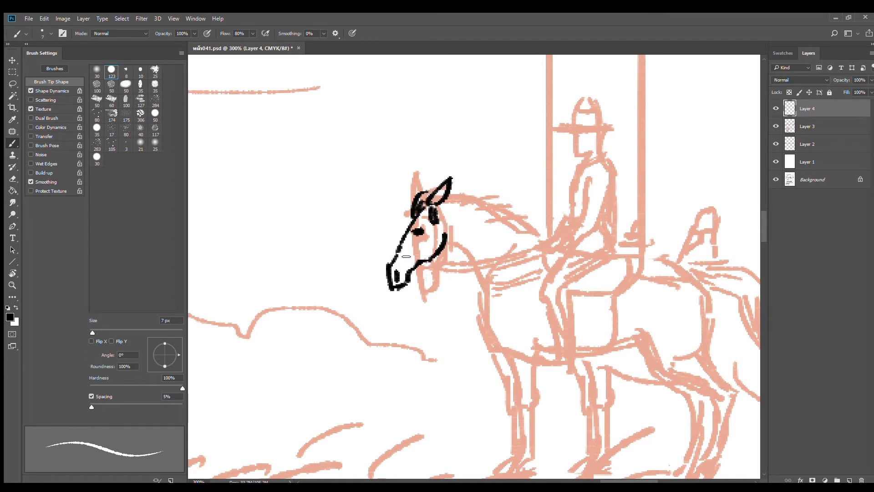
# - Ink the horse's cheek line and the mane strands along the top of its neck
pyautogui.moveTo(401, 258)
pyautogui.mouseDown()
pyautogui.moveTo(434, 229)
pyautogui.moveTo(552, 241)
pyautogui.mouseUp()
pyautogui.hotkey('ctrl', 'z')
pyautogui.moveTo(446, 201)
pyautogui.mouseDown()
pyautogui.moveTo(483, 213)
pyautogui.moveTo(524, 248)
pyautogui.mouseUp()
pyautogui.moveTo(471, 212); pyautogui.dragTo(517, 246)
# - Ink the underside of the horse's neck from throat to chest and add strands to the upper mane
pyautogui.moveTo(444, 244); pyautogui.dragTo(458, 249)
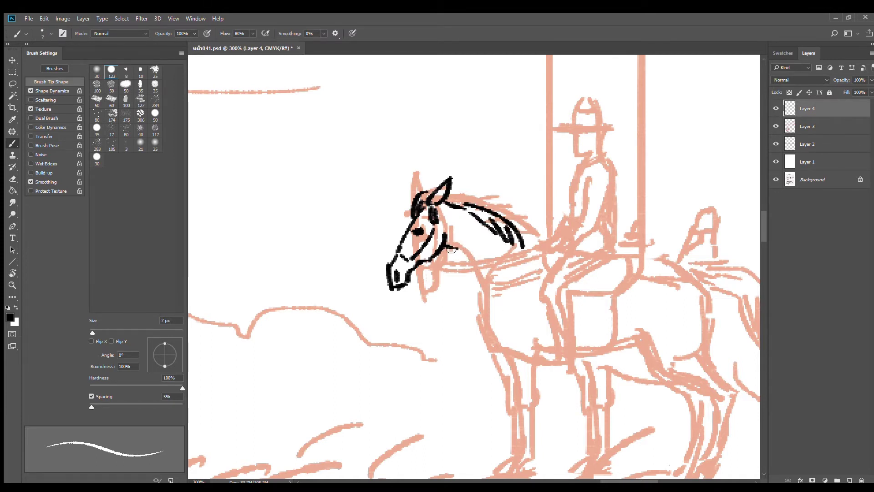
pyautogui.hotkey('ctrl', 'z')
pyautogui.moveTo(444, 247); pyautogui.dragTo(479, 273)
pyautogui.hotkey('ctrl', 'z')
pyautogui.moveTo(494, 299); pyautogui.dragTo(499, 309)
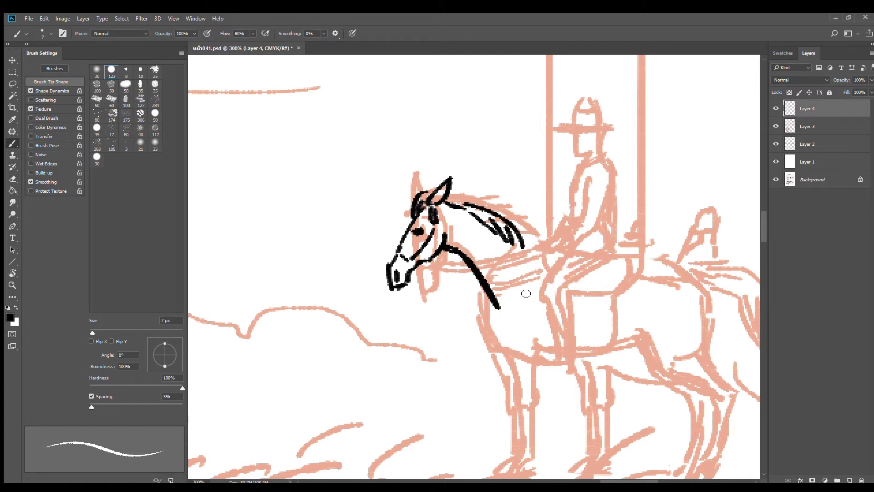
pyautogui.moveTo(443, 205)
pyautogui.mouseDown()
pyautogui.moveTo(471, 222)
pyautogui.moveTo(466, 203)
pyautogui.mouseUp()
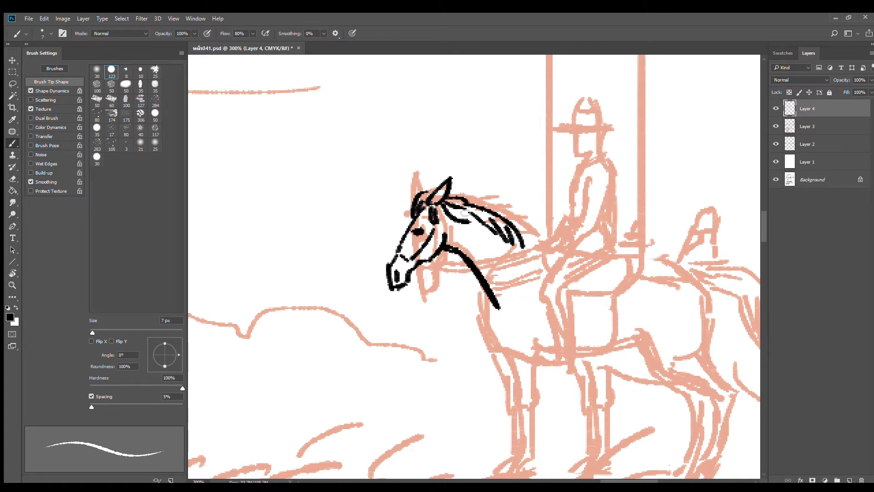
# - Ink the horse's chest and both front legs
pyautogui.moveTo(531, 296)
pyautogui.mouseDown()
pyautogui.moveTo(452, 264)
pyautogui.moveTo(414, 299)
pyautogui.mouseUp()
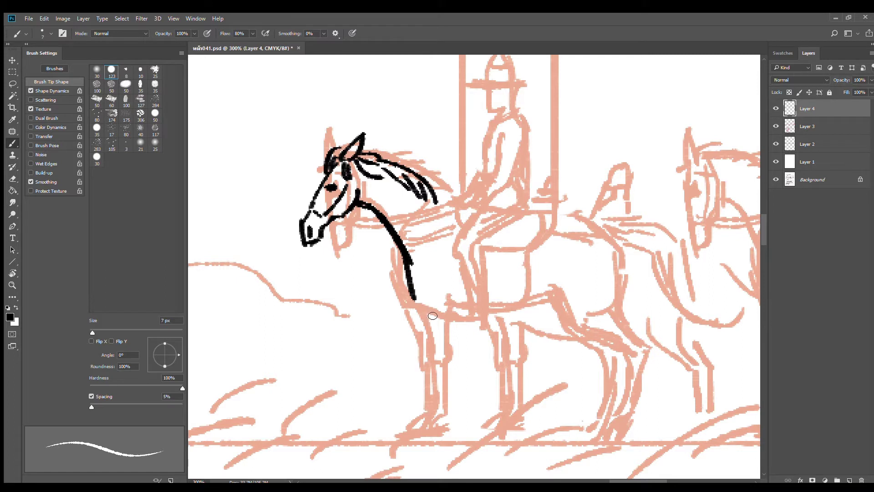
pyautogui.moveTo(415, 299)
pyautogui.mouseDown()
pyautogui.moveTo(436, 309)
pyautogui.moveTo(458, 352)
pyautogui.moveTo(443, 373)
pyautogui.moveTo(458, 358)
pyautogui.moveTo(460, 428)
pyautogui.mouseUp()
pyautogui.moveTo(441, 376); pyautogui.dragTo(445, 428)
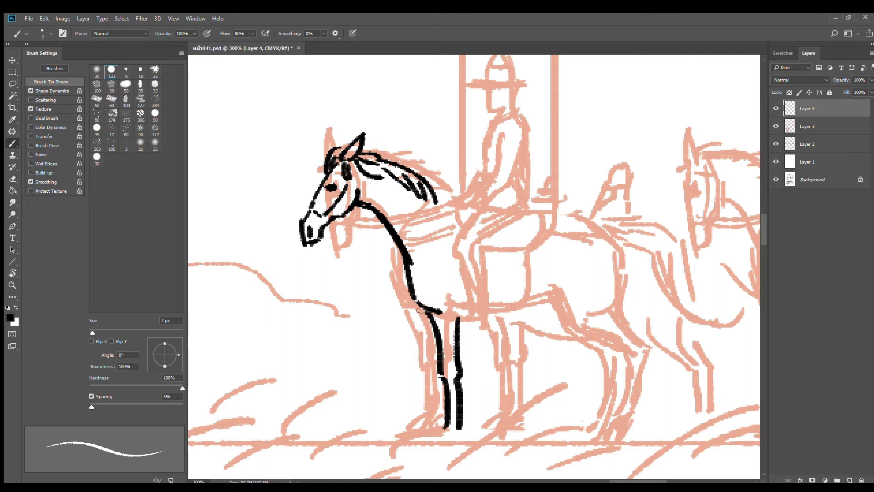
pyautogui.moveTo(421, 311); pyautogui.dragTo(430, 372)
pyautogui.hotkey('ctrl', 'z')
pyautogui.moveTo(421, 311); pyautogui.dragTo(423, 360)
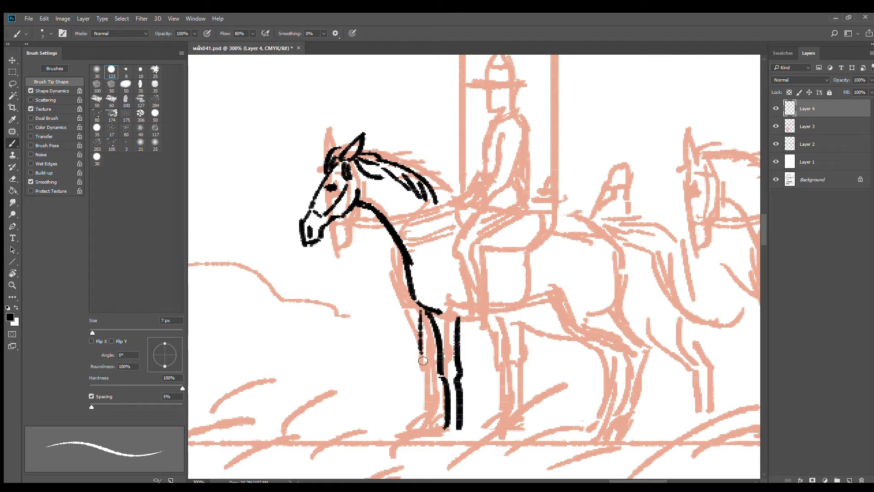
pyautogui.hotkey('ctrl', 'z')
pyautogui.moveTo(422, 314); pyautogui.dragTo(440, 405)
pyautogui.hotkey('ctrl', 'z')
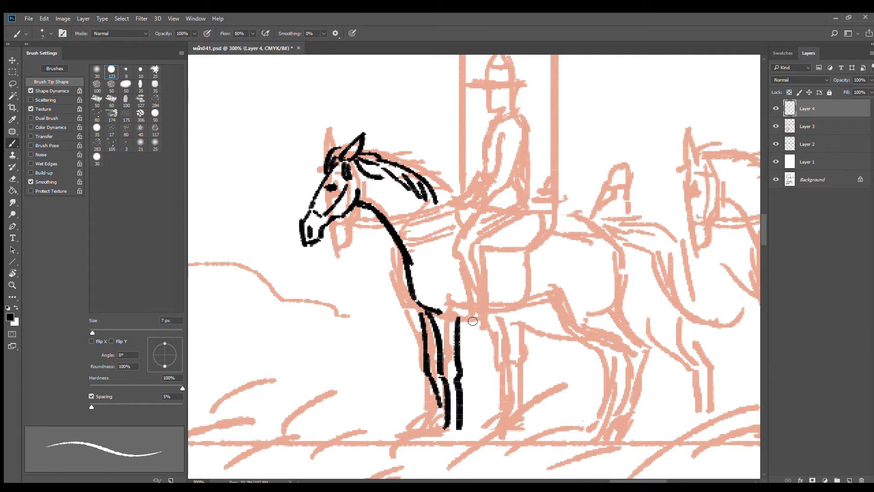
# - Ink the horse's belly line, the end of the mane at the withers, and the back curving over the rump
pyautogui.moveTo(464, 319); pyautogui.dragTo(576, 301)
pyautogui.hotkey('ctrl', 'z')
pyautogui.moveTo(458, 316)
pyautogui.mouseDown()
pyautogui.moveTo(532, 311)
pyautogui.moveTo(524, 307)
pyautogui.moveTo(571, 299)
pyautogui.mouseUp()
pyautogui.moveTo(454, 203); pyautogui.dragTo(438, 196)
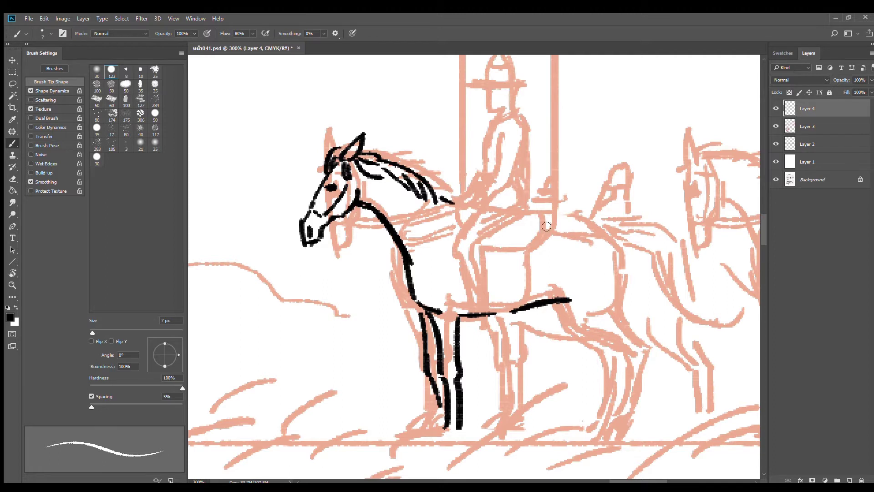
pyautogui.moveTo(550, 221)
pyautogui.mouseDown()
pyautogui.moveTo(601, 218)
pyautogui.moveTo(632, 260)
pyautogui.mouseUp()
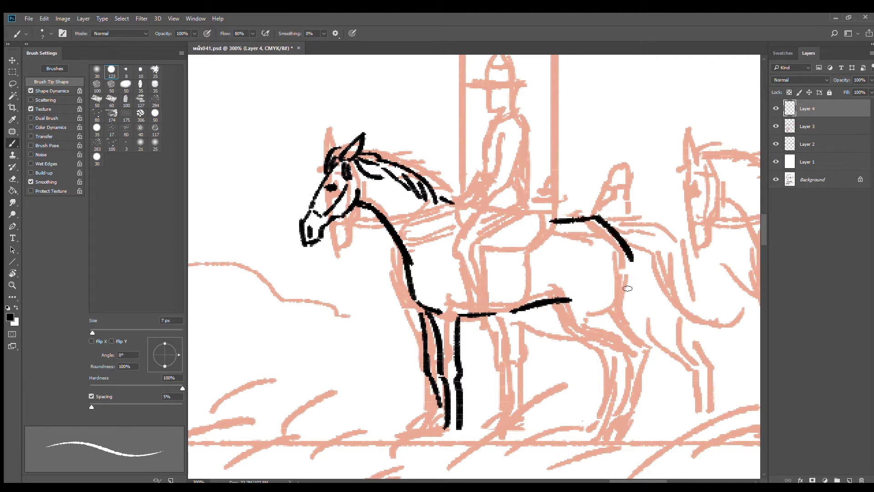
# - Ink the horse's hindquarters and both hind legs down to the hooves
pyautogui.moveTo(632, 310); pyautogui.dragTo(511, 258)
pyautogui.moveTo(454, 247); pyautogui.dragTo(486, 285)
pyautogui.moveTo(518, 208)
pyautogui.mouseDown()
pyautogui.moveTo(522, 278)
pyautogui.moveTo(496, 288)
pyautogui.moveTo(519, 302)
pyautogui.moveTo(538, 298)
pyautogui.moveTo(536, 377)
pyautogui.mouseUp()
pyautogui.hotkey('ctrl', 'z')
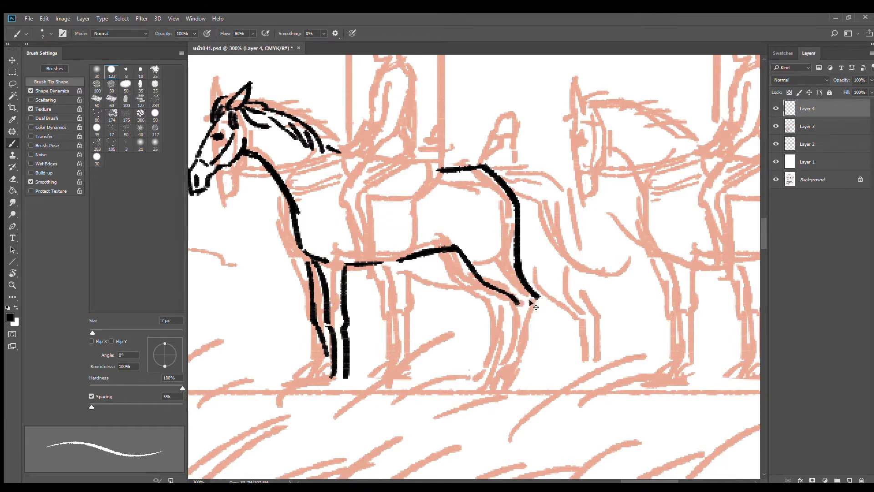
pyautogui.moveTo(539, 298); pyautogui.dragTo(533, 353)
pyautogui.moveTo(519, 302)
pyautogui.mouseDown()
pyautogui.moveTo(516, 370)
pyautogui.moveTo(524, 379)
pyautogui.moveTo(510, 383)
pyautogui.mouseUp()
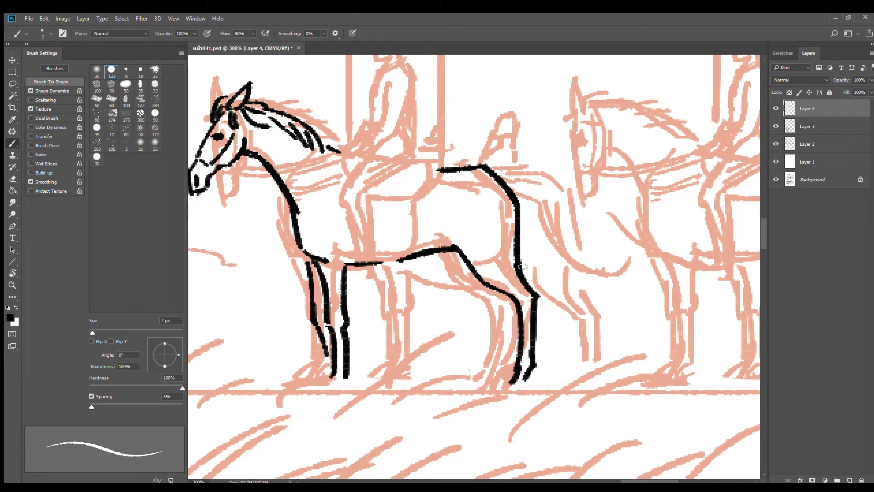
pyautogui.moveTo(453, 251)
pyautogui.mouseDown()
pyautogui.moveTo(491, 301)
pyautogui.moveTo(492, 378)
pyautogui.mouseUp()
pyautogui.moveTo(516, 307); pyautogui.dragTo(508, 371)
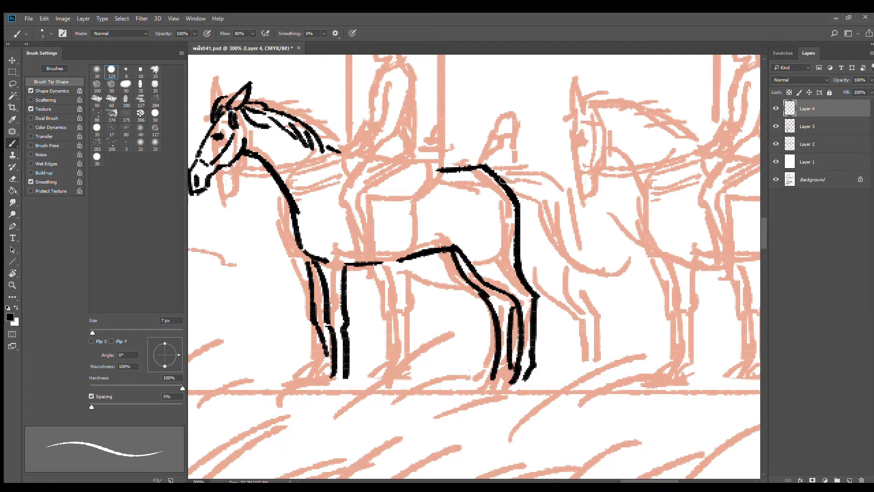
# - Ink the horse's long tail with inner hair strands and a curled tip
pyautogui.moveTo(501, 177)
pyautogui.mouseDown()
pyautogui.moveTo(533, 183)
pyautogui.moveTo(559, 308)
pyautogui.mouseUp()
pyautogui.moveTo(533, 211)
pyautogui.mouseDown()
pyautogui.moveTo(520, 260)
pyautogui.moveTo(518, 251)
pyautogui.moveTo(527, 286)
pyautogui.moveTo(590, 300)
pyautogui.moveTo(578, 289)
pyautogui.mouseUp()
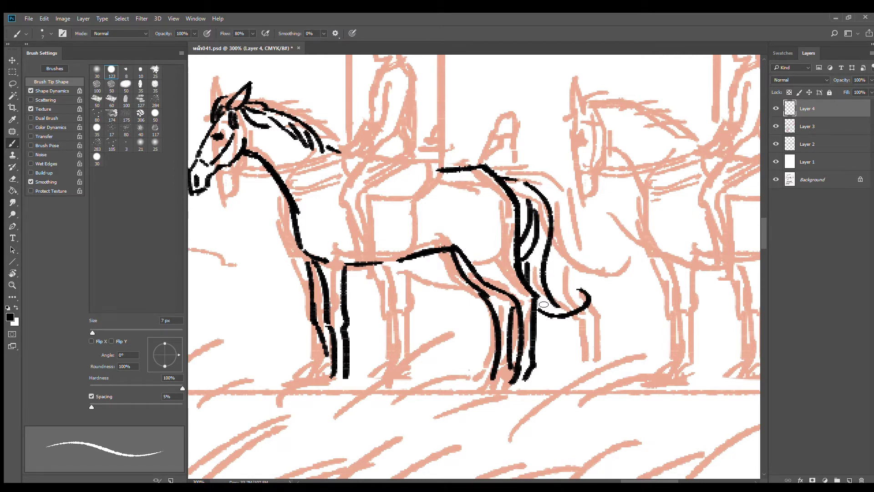
pyautogui.moveTo(504, 221); pyautogui.dragTo(558, 277)
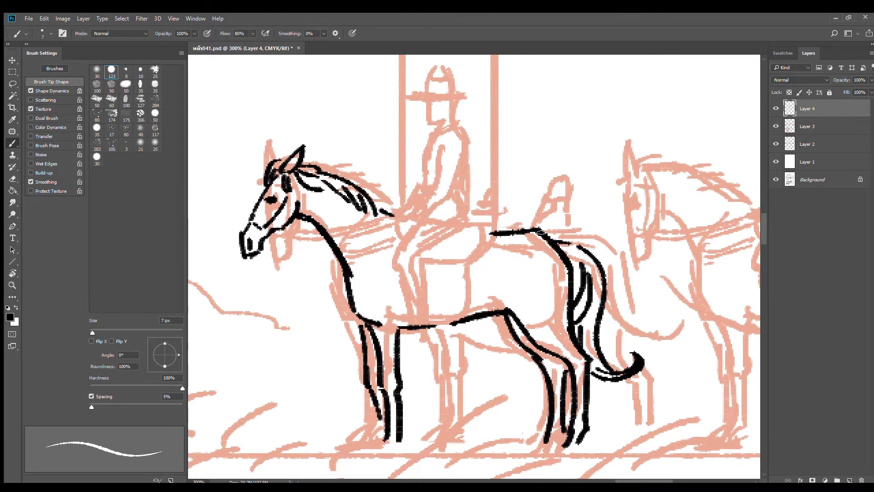
# - Ink the rider's head outline and the rounded helmet with a short spike on top
pyautogui.moveTo(462, 212); pyautogui.dragTo(458, 301)
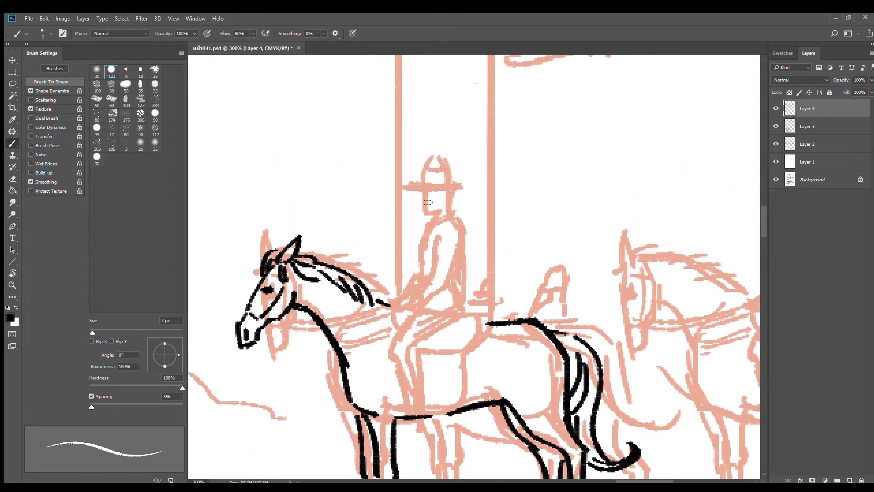
pyautogui.moveTo(421, 191)
pyautogui.mouseDown()
pyautogui.moveTo(426, 212)
pyautogui.moveTo(450, 203)
pyautogui.moveTo(454, 216)
pyautogui.mouseUp()
pyautogui.moveTo(417, 187)
pyautogui.mouseDown()
pyautogui.moveTo(451, 187)
pyautogui.moveTo(434, 165)
pyautogui.moveTo(452, 188)
pyautogui.moveTo(458, 219)
pyautogui.mouseUp()
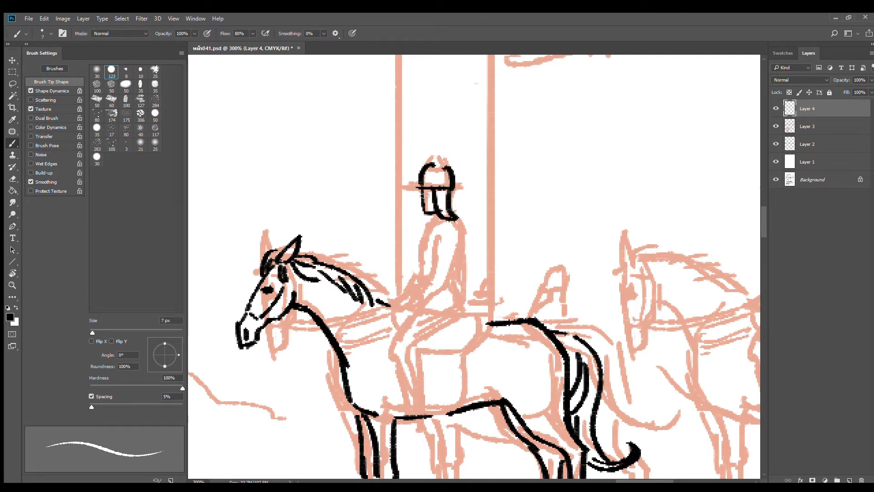
pyautogui.moveTo(437, 163); pyautogui.dragTo(436, 153)
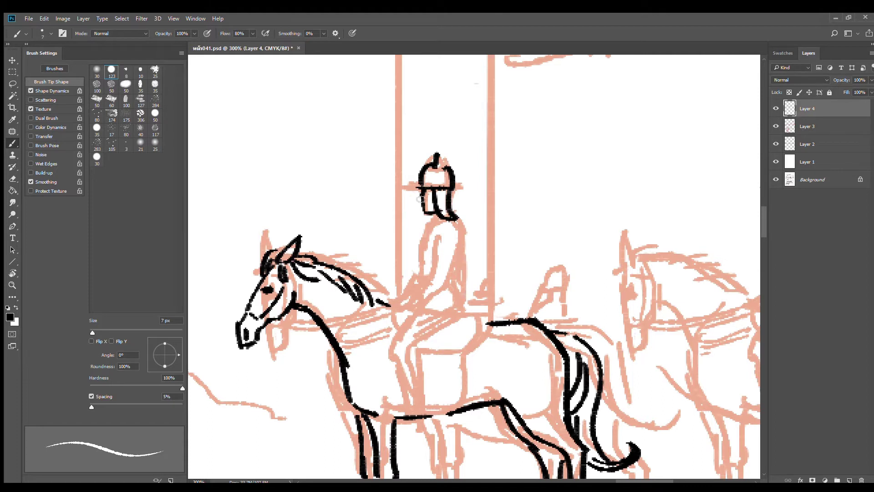
# - Ink the rider's facial profile, collar, torso and bent arm reaching forward to the horse's neck
pyautogui.moveTo(427, 212); pyautogui.dragTo(427, 228)
pyautogui.moveTo(426, 235)
pyautogui.mouseDown()
pyautogui.moveTo(460, 227)
pyautogui.moveTo(456, 268)
pyautogui.moveTo(423, 286)
pyautogui.mouseUp()
pyautogui.moveTo(459, 248)
pyautogui.mouseDown()
pyautogui.moveTo(447, 288)
pyautogui.moveTo(408, 311)
pyautogui.mouseUp()
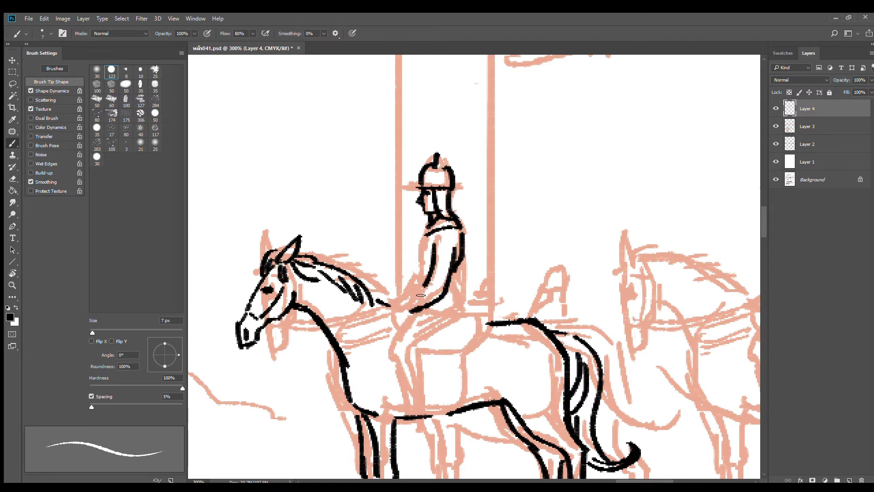
pyautogui.moveTo(430, 279)
pyautogui.mouseDown()
pyautogui.moveTo(405, 308)
pyautogui.moveTo(416, 310)
pyautogui.mouseUp()
pyautogui.moveTo(421, 237)
pyautogui.mouseDown()
pyautogui.moveTo(434, 270)
pyautogui.moveTo(459, 280)
pyautogui.moveTo(463, 315)
pyautogui.moveTo(431, 308)
pyautogui.mouseUp()
pyautogui.moveTo(427, 270); pyautogui.dragTo(411, 293)
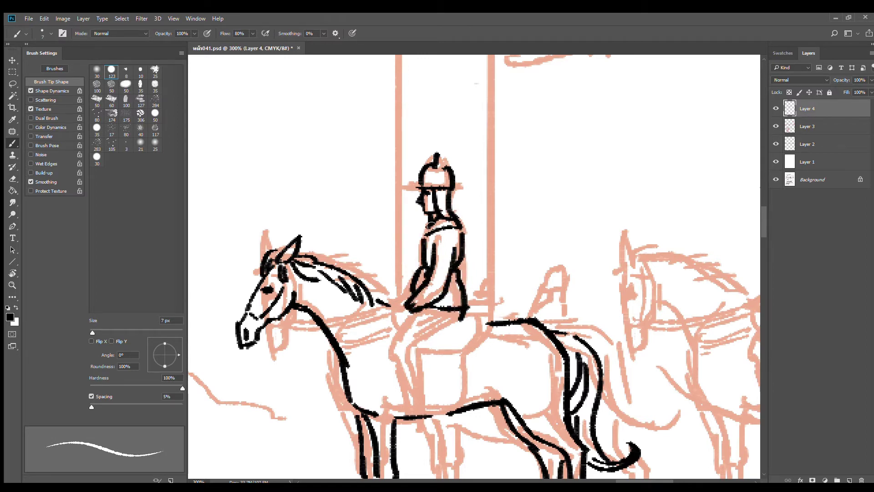
# - Ink the rider's hand, leg and boot, along with the saddle and its cloth on the horse's back
pyautogui.moveTo(437, 336)
pyautogui.mouseDown()
pyautogui.moveTo(476, 250)
pyautogui.moveTo(439, 249)
pyautogui.moveTo(435, 268)
pyautogui.moveTo(460, 275)
pyautogui.moveTo(469, 324)
pyautogui.mouseUp()
pyautogui.moveTo(435, 271)
pyautogui.mouseDown()
pyautogui.moveTo(458, 329)
pyautogui.moveTo(440, 338)
pyautogui.moveTo(470, 336)
pyautogui.mouseUp()
pyautogui.moveTo(450, 302); pyautogui.dragTo(465, 293)
pyautogui.moveTo(476, 249); pyautogui.dragTo(499, 232)
pyautogui.moveTo(455, 225)
pyautogui.mouseDown()
pyautogui.moveTo(428, 219)
pyautogui.moveTo(437, 230)
pyautogui.moveTo(450, 211)
pyautogui.moveTo(435, 228)
pyautogui.moveTo(438, 242)
pyautogui.moveTo(505, 266)
pyautogui.moveTo(536, 226)
pyautogui.moveTo(532, 309)
pyautogui.mouseUp()
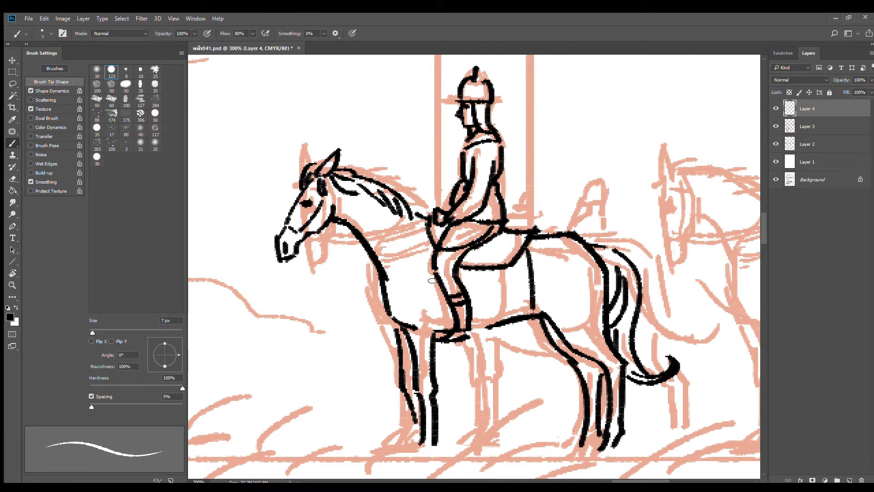
# - Ink the first horse's saddle cloth edges with fold lines, plus its shoulder strap and the rein running to the rider's hand
pyautogui.moveTo(430, 246)
pyautogui.mouseDown()
pyautogui.moveTo(440, 322)
pyautogui.moveTo(529, 308)
pyautogui.mouseUp()
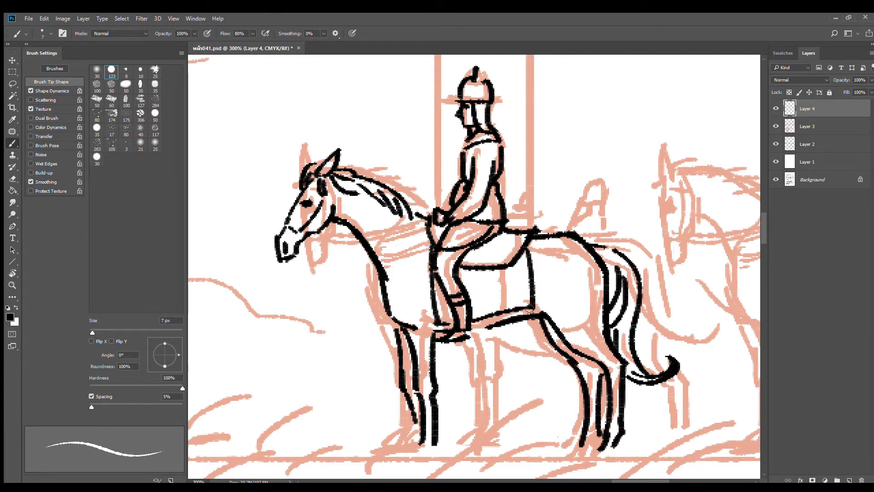
pyautogui.moveTo(462, 269); pyautogui.dragTo(501, 289)
pyautogui.moveTo(405, 236); pyautogui.dragTo(387, 273)
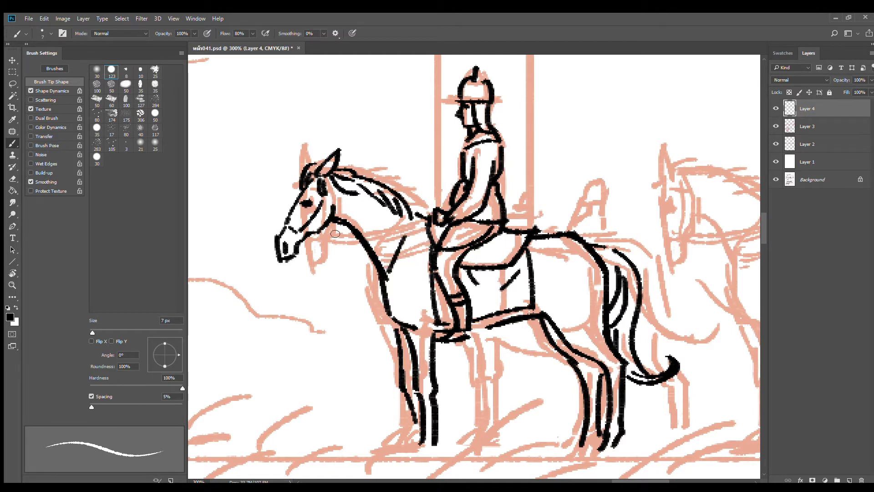
pyautogui.moveTo(312, 243); pyautogui.dragTo(442, 223)
pyautogui.moveTo(523, 269)
pyautogui.mouseDown()
pyautogui.moveTo(465, 243)
pyautogui.moveTo(476, 237)
pyautogui.mouseUp()
pyautogui.moveTo(518, 291); pyautogui.dragTo(496, 341)
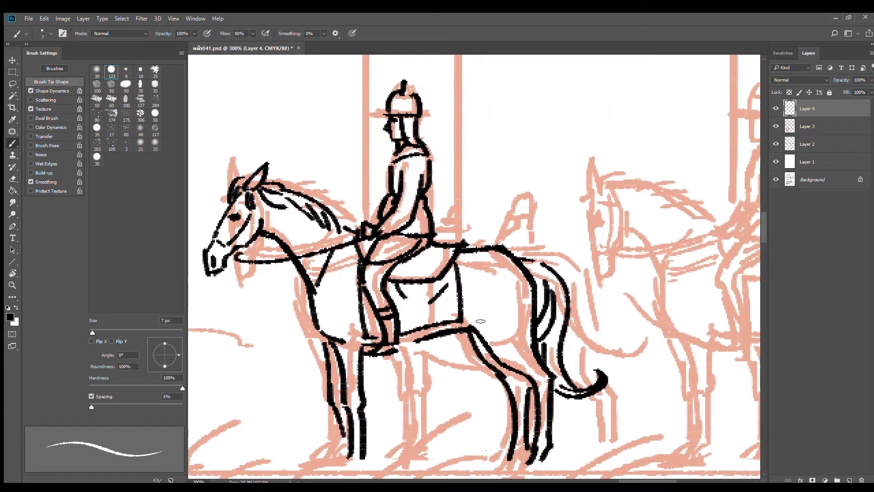
# - Ink the second horse's head with its ears, forelock, eye, cheek line, noseband and muzzle over the orange sketch
pyautogui.hotkey('ctrl', '-')
pyautogui.hotkey('ctrl', '-')
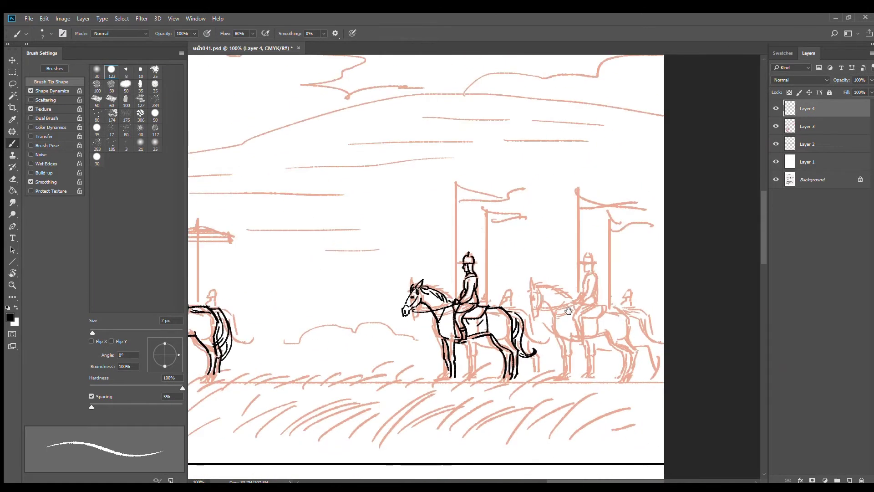
pyautogui.moveTo(555, 337); pyautogui.dragTo(515, 289)
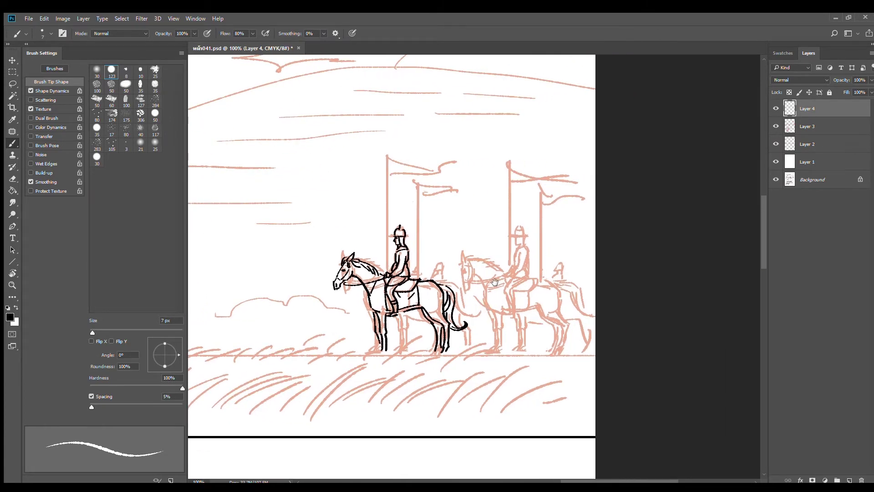
pyautogui.keyDown('ctrl'); pyautogui.click(475, 277); pyautogui.keyUp('ctrl')
pyautogui.keyDown('ctrl'); pyautogui.click(474, 277); pyautogui.keyUp('ctrl')
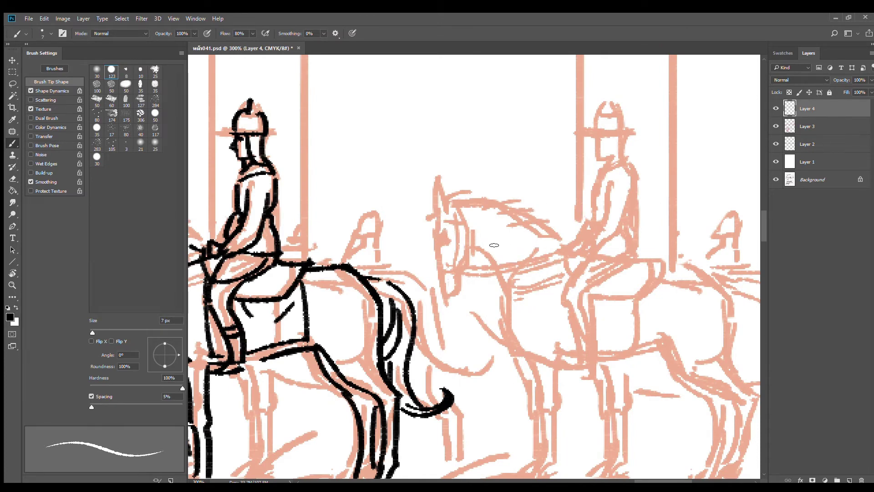
pyautogui.moveTo(470, 253)
pyautogui.mouseDown()
pyautogui.moveTo(468, 228)
pyautogui.moveTo(438, 266)
pyautogui.moveTo(438, 292)
pyautogui.moveTo(460, 276)
pyautogui.moveTo(458, 294)
pyautogui.moveTo(454, 274)
pyautogui.mouseUp()
pyautogui.moveTo(443, 243)
pyautogui.mouseDown()
pyautogui.moveTo(452, 205)
pyautogui.moveTo(418, 186)
pyautogui.moveTo(445, 210)
pyautogui.moveTo(414, 207)
pyautogui.moveTo(440, 235)
pyautogui.mouseUp()
pyautogui.moveTo(440, 193); pyautogui.dragTo(469, 190)
pyautogui.moveTo(455, 199)
pyautogui.mouseDown()
pyautogui.moveTo(466, 197)
pyautogui.moveTo(437, 234)
pyautogui.moveTo(471, 231)
pyautogui.mouseUp()
pyautogui.moveTo(437, 275)
pyautogui.mouseDown()
pyautogui.moveTo(467, 275)
pyautogui.moveTo(449, 290)
pyautogui.mouseUp()
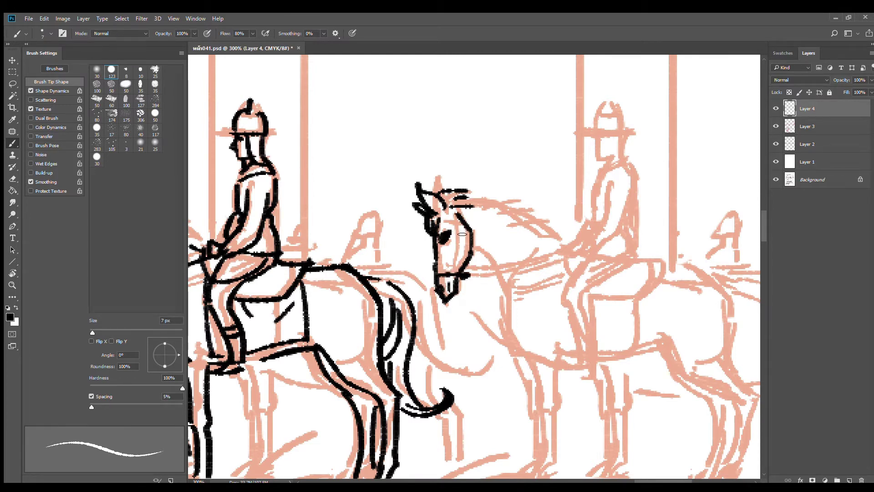
pyautogui.moveTo(455, 215); pyautogui.dragTo(458, 264)
# - Lasso the second horse's inked head, shift it slightly towards the neck and deselect it
pyautogui.click(13, 84)
pyautogui.moveTo(501, 218)
pyautogui.mouseDown()
pyautogui.moveTo(449, 164)
pyautogui.moveTo(419, 293)
pyautogui.moveTo(489, 319)
pyautogui.mouseUp()
pyautogui.moveTo(491, 280); pyautogui.dragTo(508, 272)
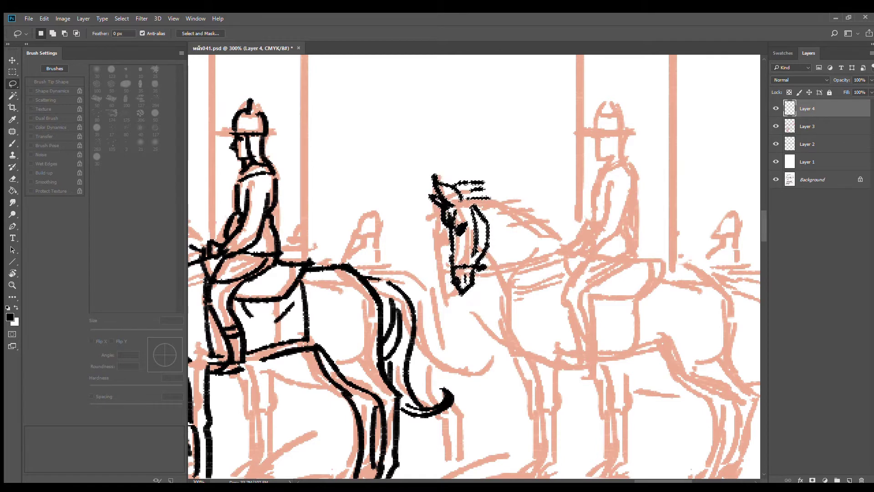
pyautogui.hotkey('ctrl', 'd')
pyautogui.press('b')
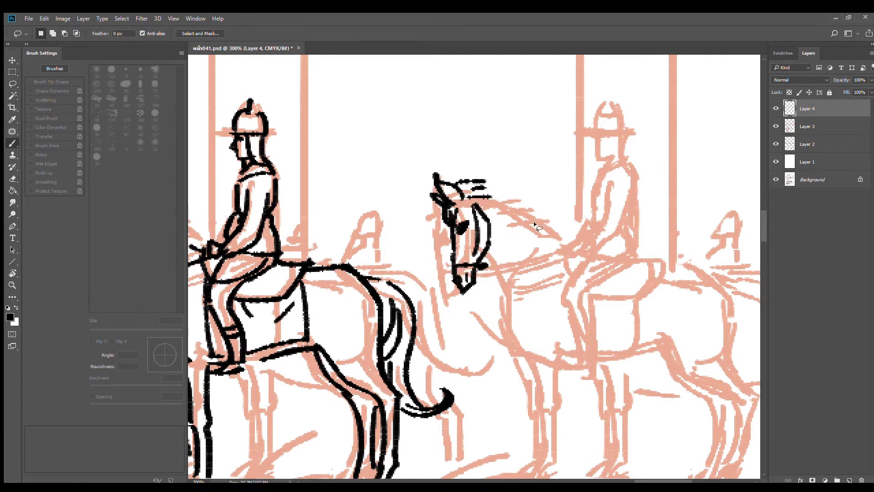
# - Ink the arched crest of the second horse's neck, and erase the misdrawn front neck line below the jaw
pyautogui.moveTo(484, 237); pyautogui.dragTo(505, 304)
pyautogui.hotkey('ctrl', 'z')
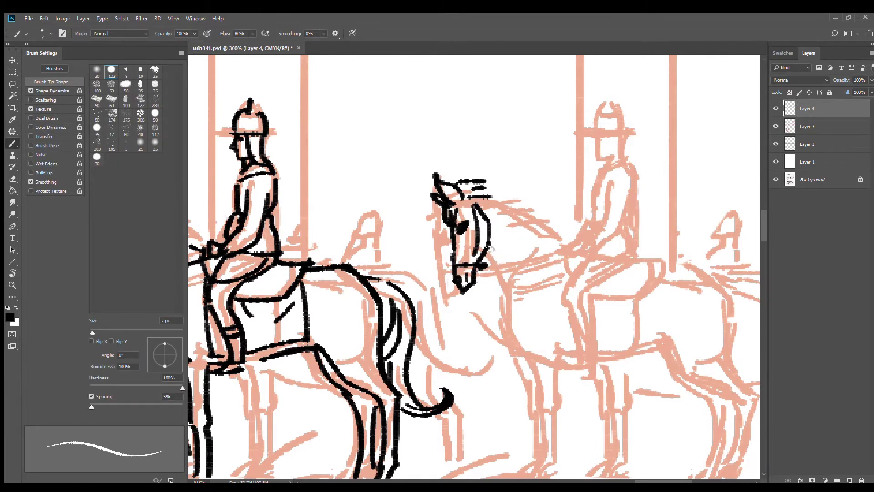
pyautogui.moveTo(484, 244); pyautogui.dragTo(505, 330)
pyautogui.moveTo(491, 193)
pyautogui.mouseDown()
pyautogui.moveTo(556, 233)
pyautogui.moveTo(563, 259)
pyautogui.mouseUp()
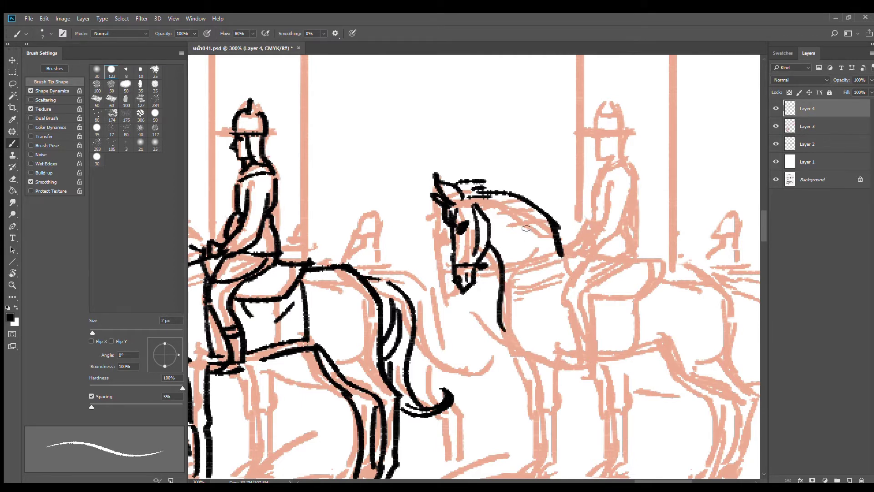
pyautogui.moveTo(490, 240); pyautogui.dragTo(505, 281)
pyautogui.press('e')
pyautogui.moveTo(500, 250)
pyautogui.mouseDown()
pyautogui.moveTo(500, 267)
pyautogui.moveTo(511, 260)
pyautogui.moveTo(523, 293)
pyautogui.mouseUp()
pyautogui.press('b')
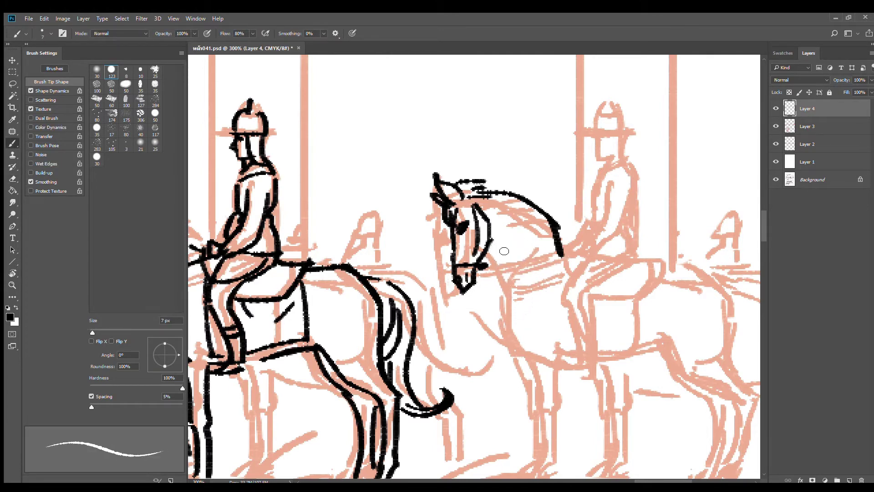
# - Ink the second horse's throat, a curved neck muscle line and short mane strands along the crest
pyautogui.moveTo(490, 238); pyautogui.dragTo(501, 278)
pyautogui.moveTo(500, 226); pyautogui.dragTo(512, 255)
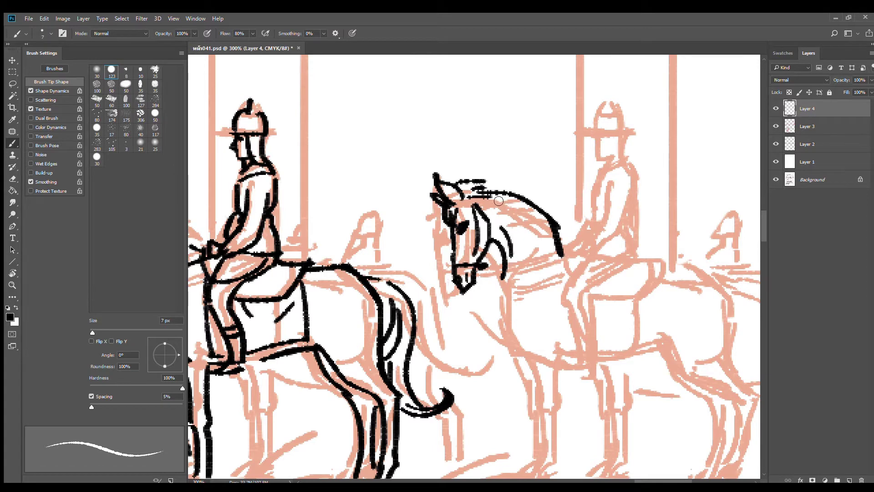
pyautogui.moveTo(493, 200)
pyautogui.mouseDown()
pyautogui.moveTo(555, 223)
pyautogui.moveTo(555, 240)
pyautogui.mouseUp()
pyautogui.moveTo(546, 247); pyautogui.dragTo(559, 255)
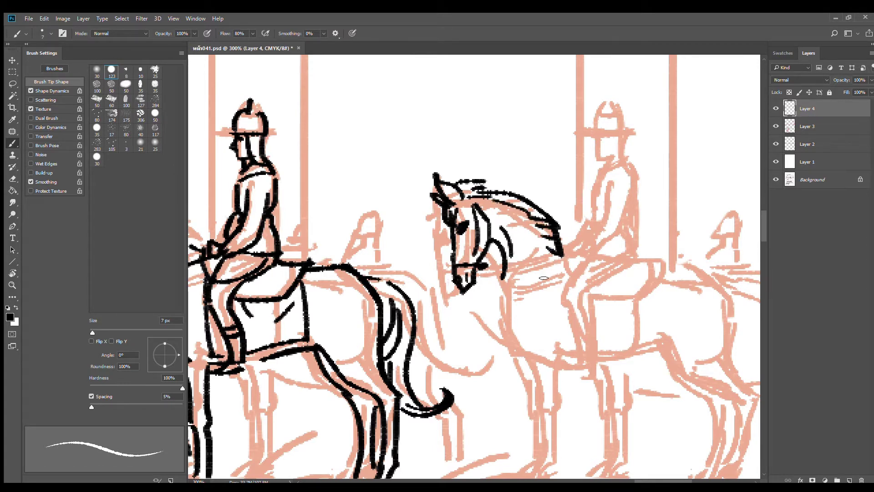
# - Ink the second horse's chest line, along with the rein and shoulder strap across its neck
pyautogui.moveTo(504, 269); pyautogui.dragTo(531, 352)
pyautogui.hotkey('ctrl', 'z')
pyautogui.moveTo(502, 275); pyautogui.dragTo(527, 360)
pyautogui.moveTo(542, 263)
pyautogui.mouseDown()
pyautogui.moveTo(514, 300)
pyautogui.moveTo(468, 232)
pyautogui.mouseUp()
pyautogui.moveTo(389, 196); pyautogui.dragTo(468, 185)
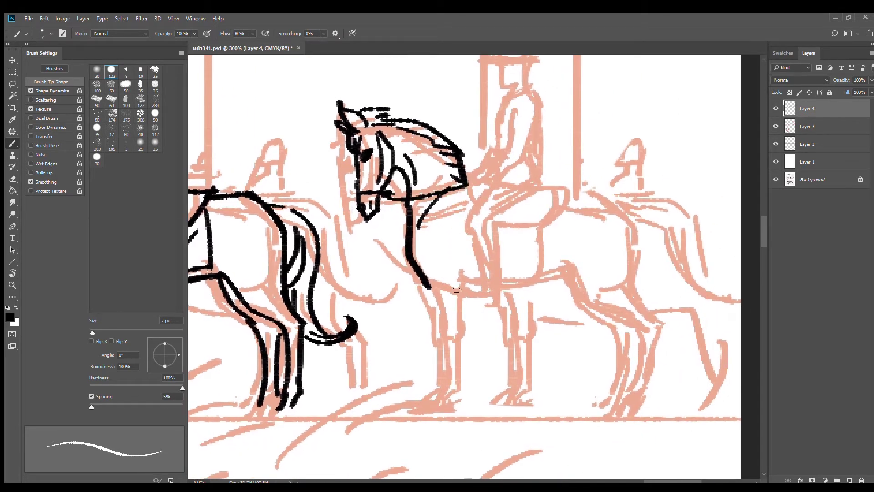
# - Ink both sides of the second horse's near foreleg and the belly line back to the hind leg
pyautogui.moveTo(431, 284); pyautogui.dragTo(453, 342)
pyautogui.moveTo(468, 293)
pyautogui.mouseDown()
pyautogui.moveTo(465, 349)
pyautogui.moveTo(446, 406)
pyautogui.mouseUp()
pyautogui.moveTo(465, 349)
pyautogui.mouseDown()
pyautogui.moveTo(465, 394)
pyautogui.moveTo(453, 415)
pyautogui.mouseUp()
pyautogui.moveTo(465, 288); pyautogui.dragTo(583, 281)
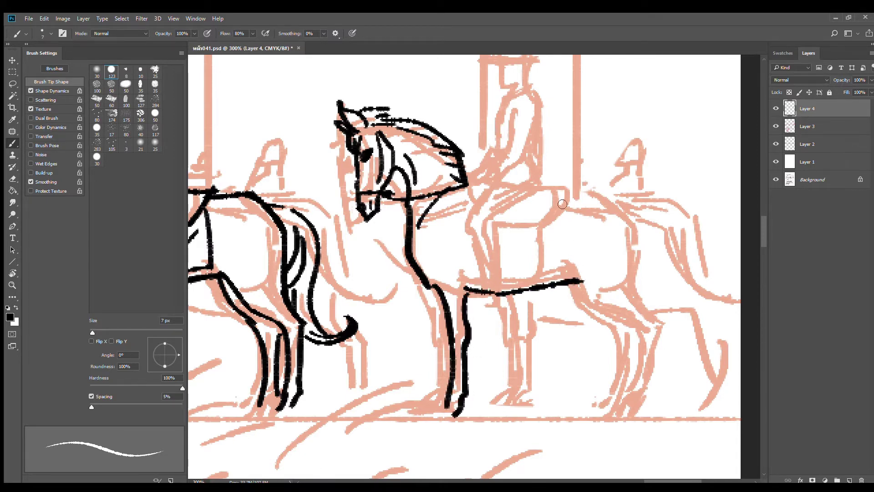
# - Ink the second horse's back and the rounded outline of its rump down to the hock
pyautogui.moveTo(539, 201); pyautogui.dragTo(625, 191)
pyautogui.hotkey('ctrl', 'z')
pyautogui.moveTo(540, 194)
pyautogui.mouseDown()
pyautogui.moveTo(602, 192)
pyautogui.moveTo(642, 220)
pyautogui.moveTo(656, 317)
pyautogui.mouseUp()
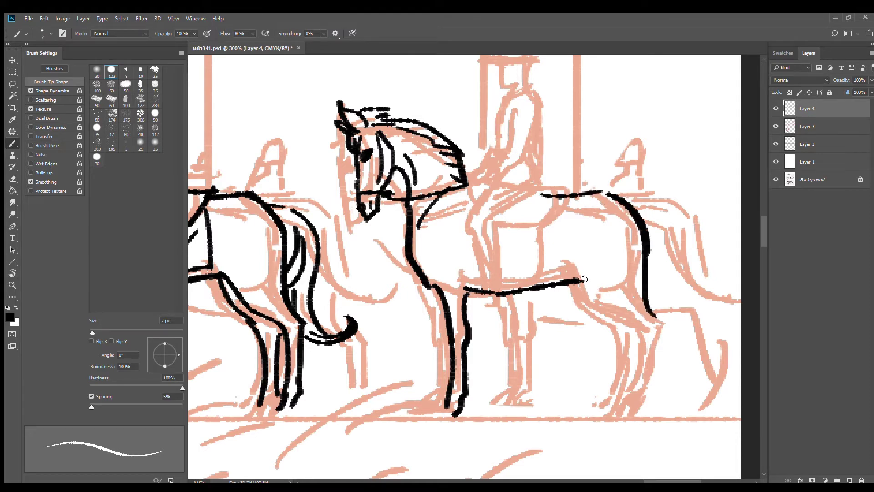
# - Ink the second horse's hind legs from thigh to hoof and add the other foreleg behind the near one
pyautogui.moveTo(582, 280)
pyautogui.mouseDown()
pyautogui.moveTo(637, 331)
pyautogui.moveTo(661, 384)
pyautogui.mouseUp()
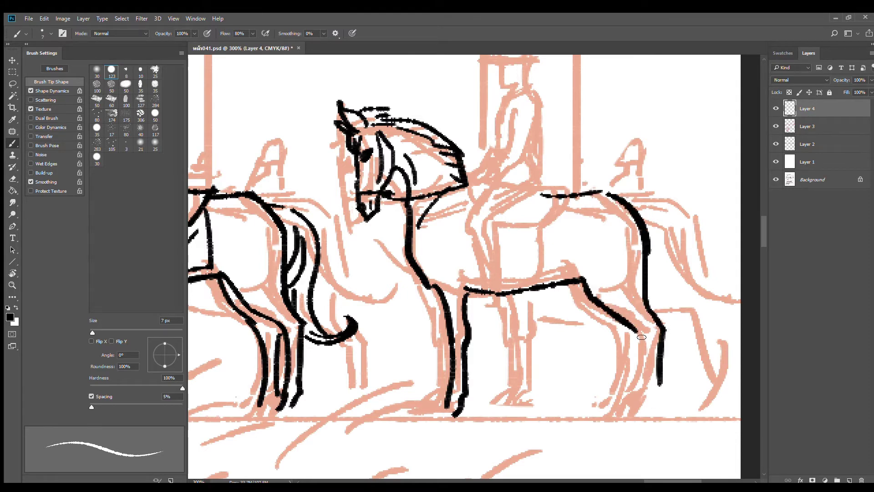
pyautogui.moveTo(638, 332); pyautogui.dragTo(647, 410)
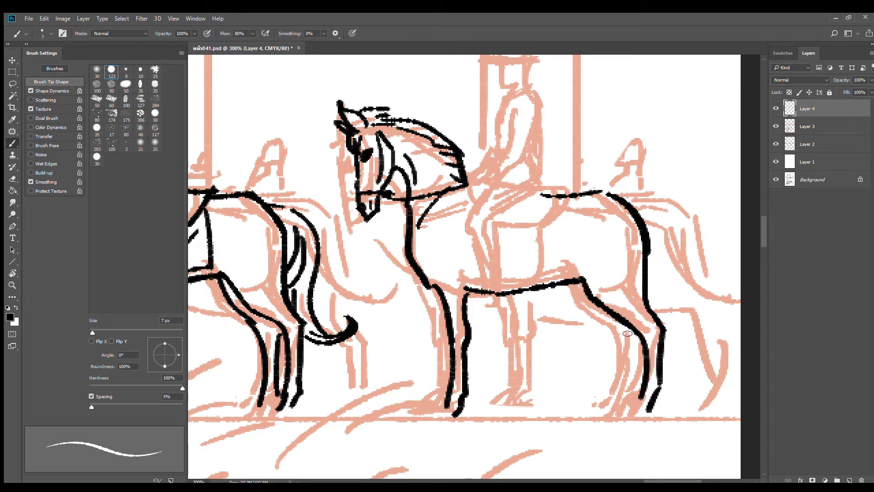
pyautogui.moveTo(627, 333); pyautogui.dragTo(626, 385)
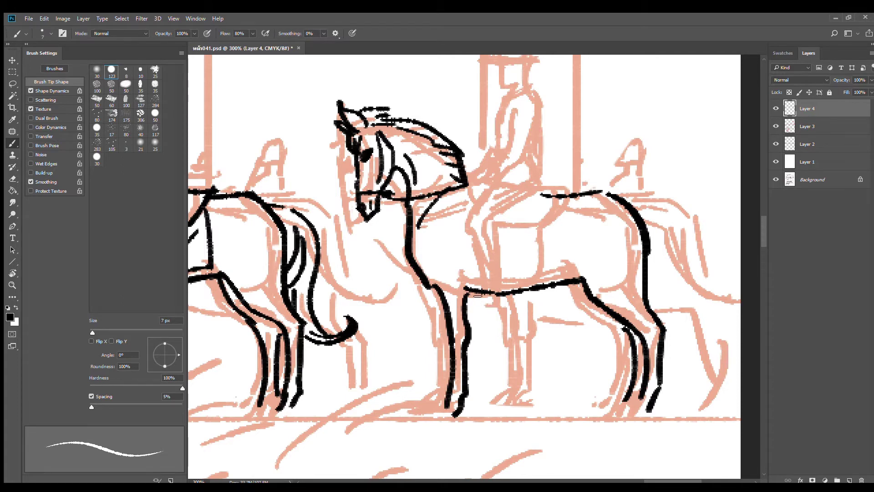
pyautogui.moveTo(479, 295); pyautogui.dragTo(469, 414)
# - Ink the second rider's bare head with face profile, jaw, neck, eye, ear and short hair strokes
pyautogui.scroll(-1, 542, 314)
pyautogui.moveTo(559, 276); pyautogui.dragTo(532, 365)
pyautogui.keyDown('ctrl'); pyautogui.click(524, 271); pyautogui.keyUp('ctrl')
pyautogui.keyDown('ctrl'); pyautogui.click(511, 246); pyautogui.keyUp('ctrl')
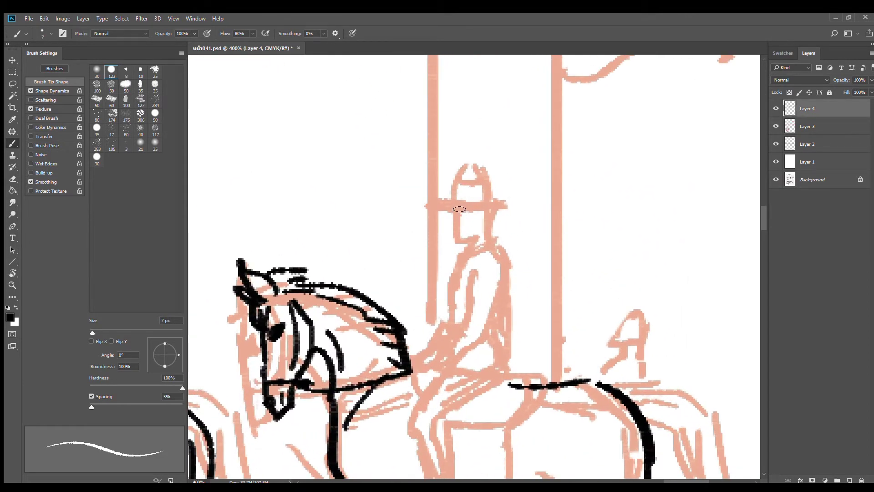
pyautogui.moveTo(458, 209); pyautogui.dragTo(476, 237)
pyautogui.hotkey('ctrl', 'z')
pyautogui.moveTo(457, 209)
pyautogui.mouseDown()
pyautogui.moveTo(462, 240)
pyautogui.moveTo(494, 241)
pyautogui.moveTo(468, 251)
pyautogui.mouseUp()
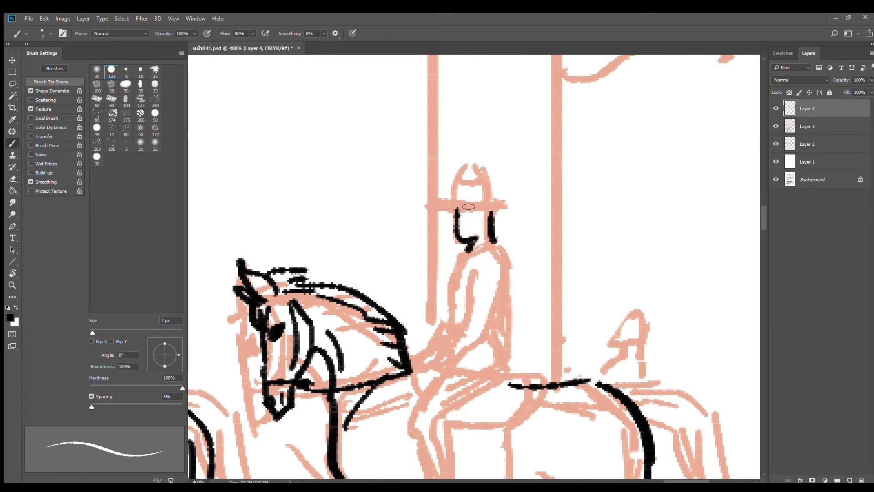
pyautogui.moveTo(456, 207)
pyautogui.mouseDown()
pyautogui.moveTo(465, 188)
pyautogui.moveTo(493, 185)
pyautogui.moveTo(499, 195)
pyautogui.mouseUp()
pyautogui.moveTo(482, 215)
pyautogui.mouseDown()
pyautogui.moveTo(491, 212)
pyautogui.moveTo(489, 222)
pyautogui.moveTo(472, 207)
pyautogui.mouseUp()
# - Ink the second rider's collar, chest, back, bent arm and the flared hem of his coat
pyautogui.moveTo(466, 259)
pyautogui.mouseDown()
pyautogui.moveTo(495, 243)
pyautogui.moveTo(465, 269)
pyautogui.moveTo(461, 330)
pyautogui.mouseUp()
pyautogui.hotkey('ctrl', 'z')
pyautogui.moveTo(467, 253)
pyautogui.mouseDown()
pyautogui.moveTo(456, 296)
pyautogui.moveTo(464, 326)
pyautogui.mouseUp()
pyautogui.moveTo(500, 244); pyautogui.dragTo(508, 325)
pyautogui.moveTo(512, 287); pyautogui.dragTo(483, 343)
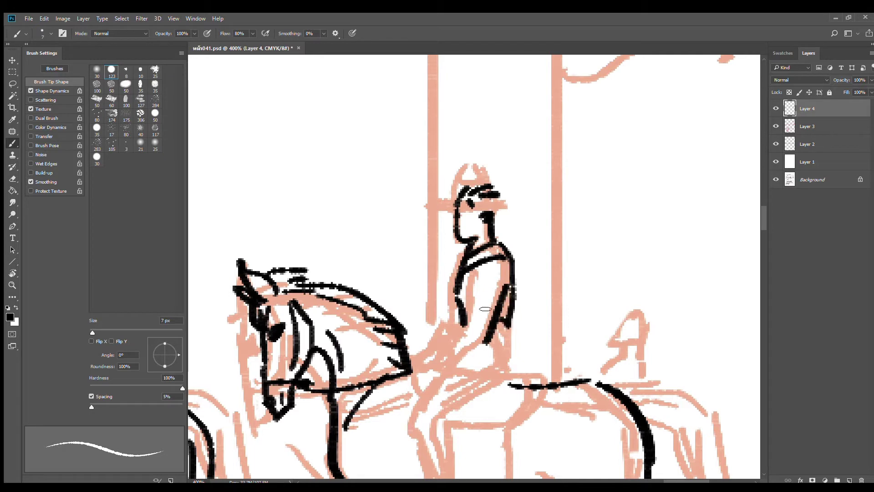
pyautogui.moveTo(478, 278)
pyautogui.mouseDown()
pyautogui.moveTo(462, 334)
pyautogui.moveTo(438, 352)
pyautogui.moveTo(497, 351)
pyautogui.moveTo(519, 379)
pyautogui.mouseUp()
pyautogui.moveTo(458, 363); pyautogui.dragTo(515, 374)
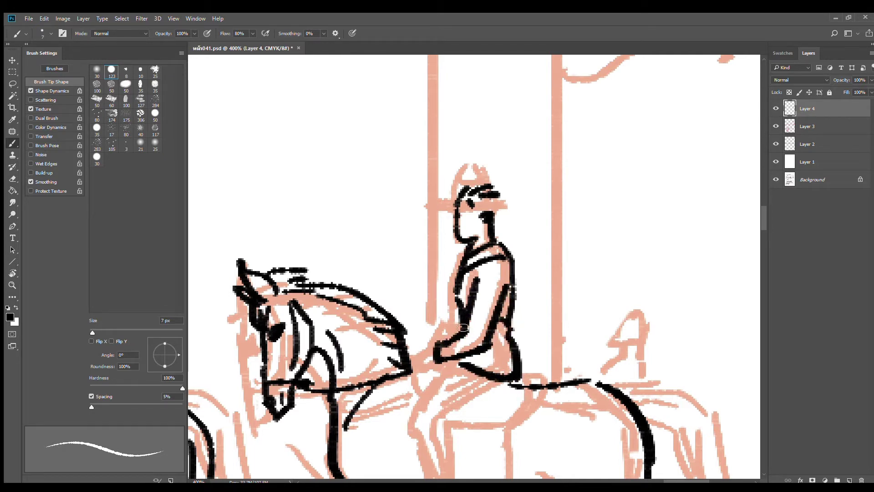
# - Ink the second rider's thigh with fabric creases and the front line of his shin
pyautogui.moveTo(443, 374)
pyautogui.mouseDown()
pyautogui.moveTo(488, 212)
pyautogui.moveTo(456, 278)
pyautogui.mouseUp()
pyautogui.moveTo(547, 223)
pyautogui.mouseDown()
pyautogui.moveTo(519, 251)
pyautogui.moveTo(468, 250)
pyautogui.mouseUp()
pyautogui.moveTo(475, 236); pyautogui.dragTo(530, 227)
pyautogui.moveTo(455, 278); pyautogui.dragTo(521, 378)
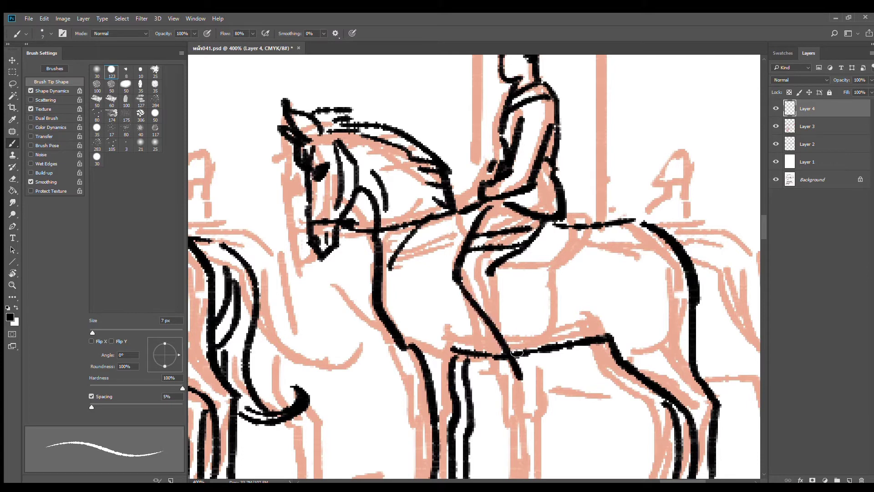
pyautogui.hotkey('ctrl', 'z')
pyautogui.moveTo(456, 275); pyautogui.dragTo(492, 355)
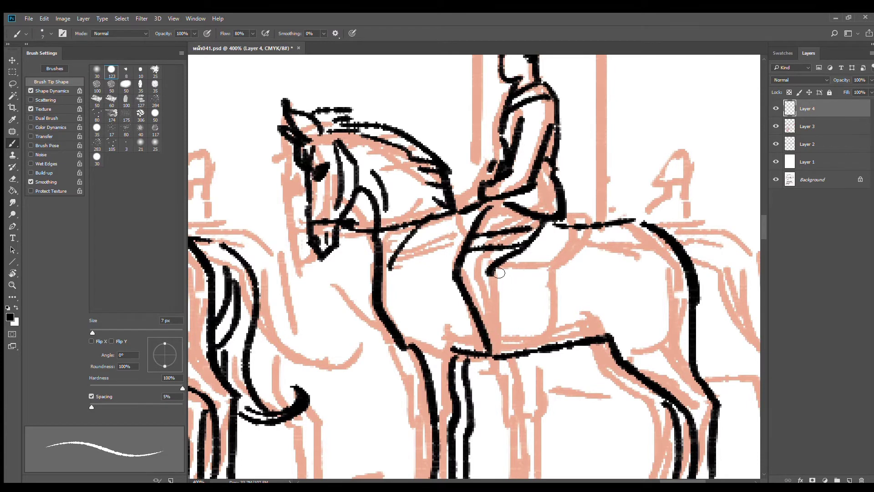
# - Ink the second rider's calf, the wrapped bands below the knee and his foot
pyautogui.moveTo(492, 272)
pyautogui.mouseDown()
pyautogui.moveTo(512, 339)
pyautogui.moveTo(512, 376)
pyautogui.mouseUp()
pyautogui.moveTo(510, 311); pyautogui.dragTo(481, 324)
pyautogui.moveTo(508, 295); pyautogui.dragTo(476, 309)
pyautogui.moveTo(495, 286); pyautogui.dragTo(481, 297)
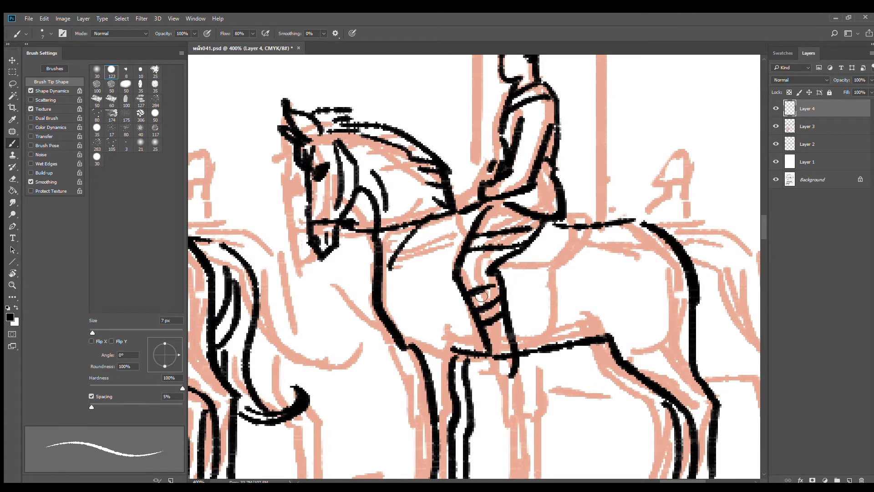
pyautogui.moveTo(493, 354)
pyautogui.mouseDown()
pyautogui.moveTo(460, 375)
pyautogui.moveTo(520, 372)
pyautogui.moveTo(516, 352)
pyautogui.moveTo(589, 307)
pyautogui.moveTo(597, 275)
pyautogui.moveTo(556, 314)
pyautogui.moveTo(505, 322)
pyautogui.mouseUp()
# - Ink the curved saddle under the second rider and the front and double rear edges of the saddle cloth
pyautogui.scroll(3, 495, 361)
pyautogui.moveTo(466, 272); pyautogui.dragTo(455, 299)
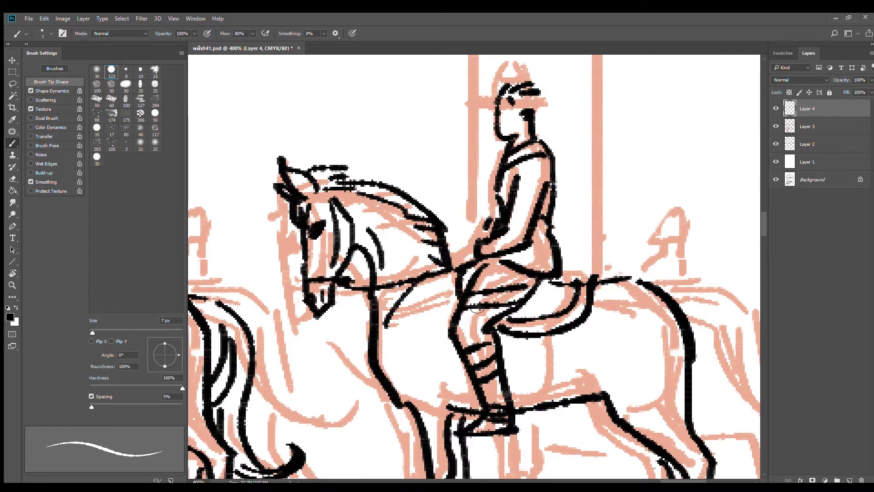
pyautogui.moveTo(585, 325); pyautogui.dragTo(585, 386)
pyautogui.moveTo(456, 347); pyautogui.dragTo(455, 401)
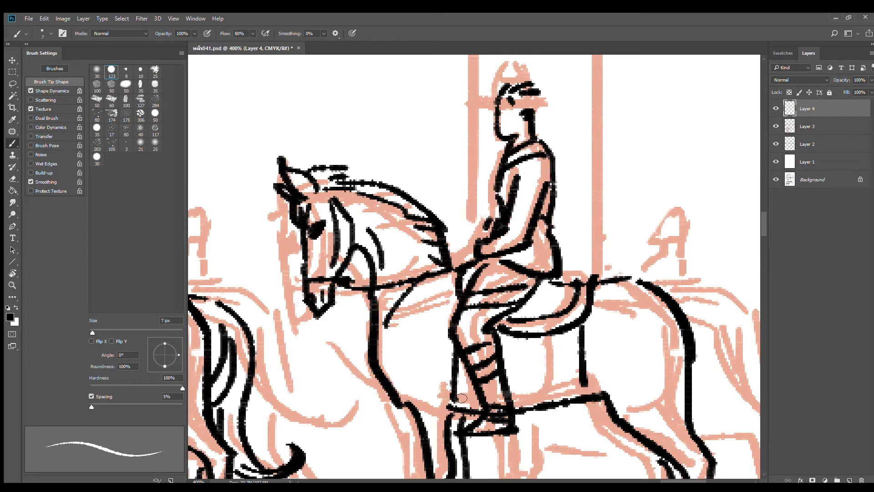
pyautogui.moveTo(576, 336); pyautogui.dragTo(571, 390)
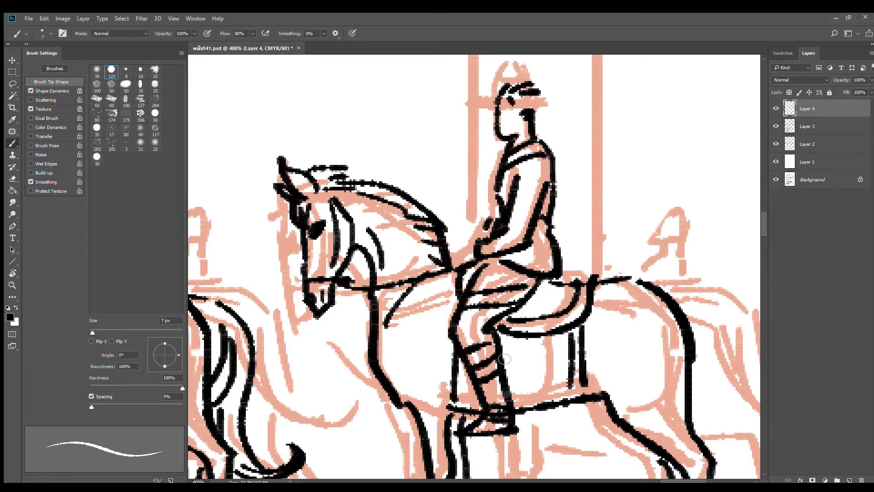
# - Ink the hair at the back of the second rider's head and the long, narrow weapons rising behind his shoulder
pyautogui.moveTo(539, 296); pyautogui.dragTo(511, 404)
pyautogui.moveTo(508, 202); pyautogui.dragTo(515, 221)
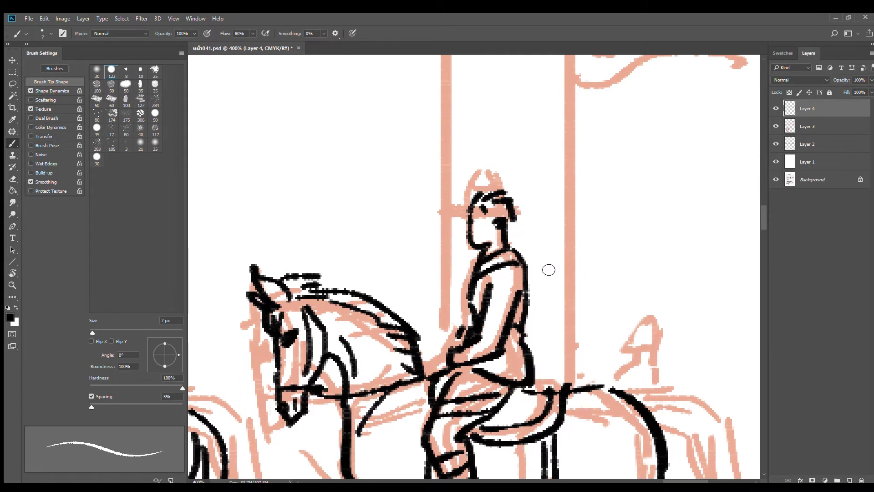
pyautogui.moveTo(564, 155)
pyautogui.mouseDown()
pyautogui.moveTo(526, 248)
pyautogui.moveTo(538, 259)
pyautogui.mouseUp()
pyautogui.moveTo(567, 174); pyautogui.dragTo(529, 254)
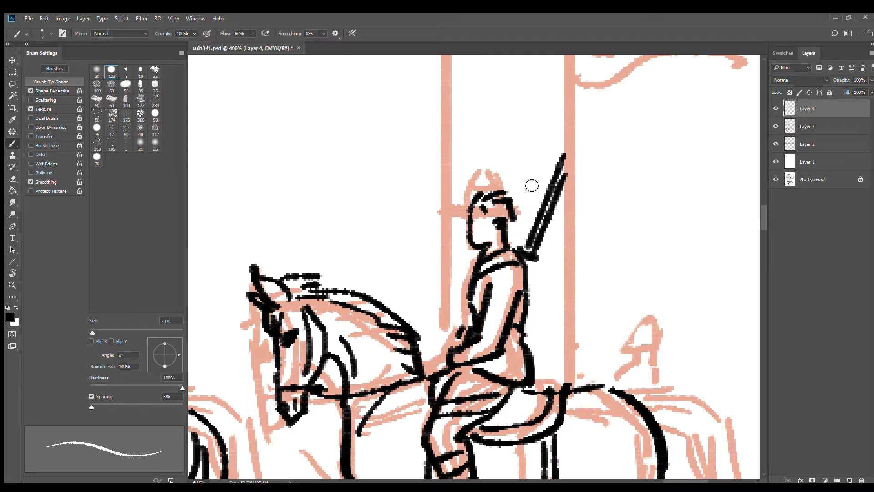
pyautogui.moveTo(532, 158); pyautogui.dragTo(516, 247)
pyautogui.moveTo(530, 287); pyautogui.dragTo(528, 266)
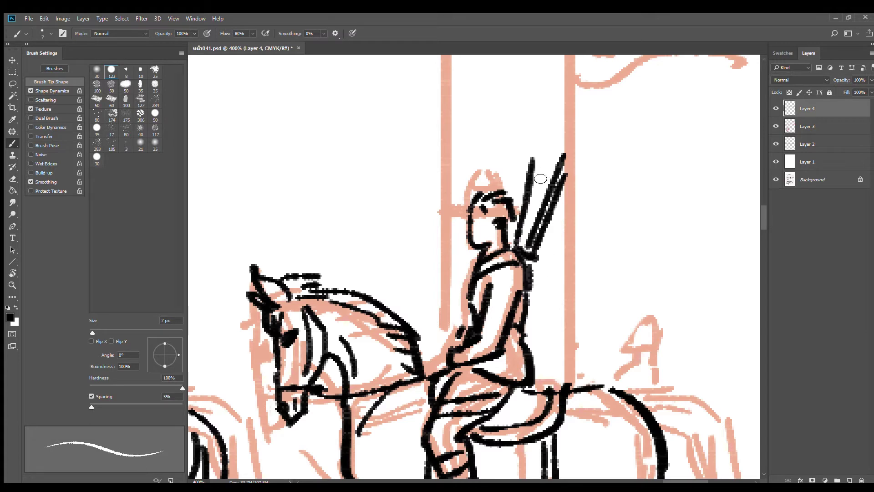
pyautogui.moveTo(532, 160)
pyautogui.mouseDown()
pyautogui.moveTo(540, 164)
pyautogui.moveTo(537, 196)
pyautogui.mouseUp()
pyautogui.moveTo(563, 158); pyautogui.dragTo(569, 168)
# - Ink the long, narrow weapons rising behind the first rider's shoulder and the rear line of his coat tail
pyautogui.press('space')
pyautogui.moveTo(376, 285); pyautogui.dragTo(717, 211)
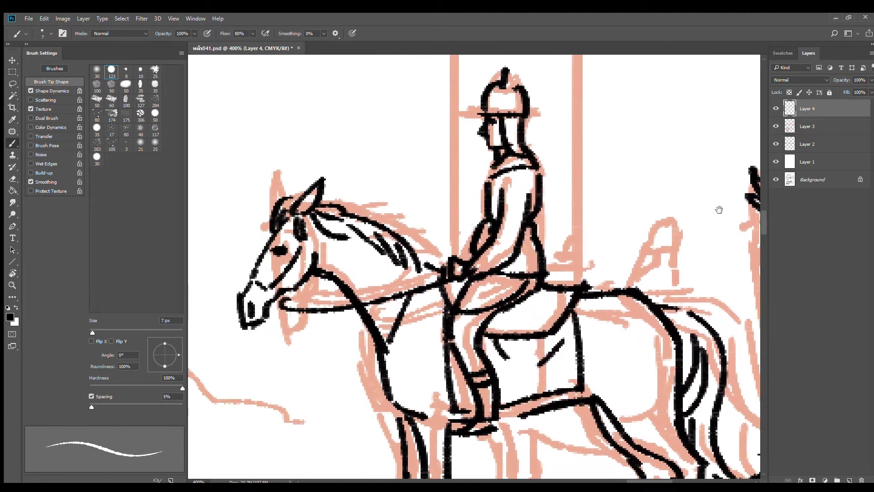
pyautogui.moveTo(567, 120); pyautogui.dragTo(510, 216)
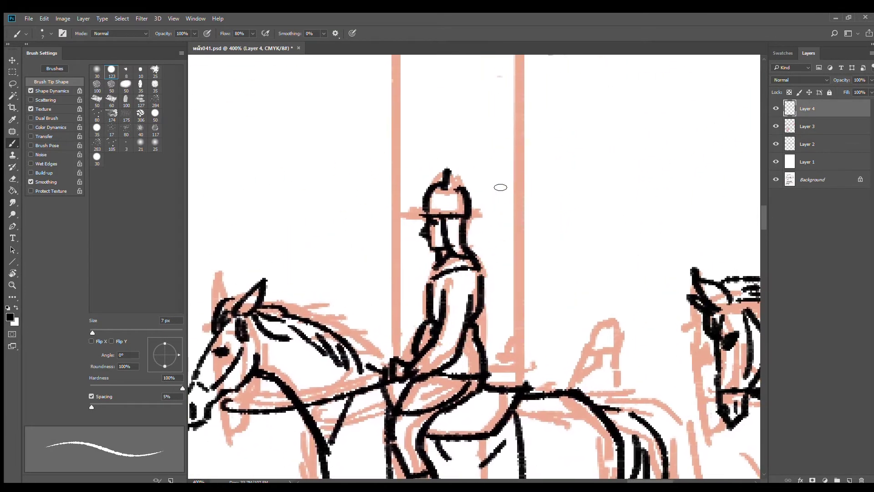
pyautogui.moveTo(506, 167); pyautogui.dragTo(481, 260)
pyautogui.moveTo(518, 174)
pyautogui.mouseDown()
pyautogui.moveTo(482, 283)
pyautogui.moveTo(517, 174)
pyautogui.moveTo(475, 246)
pyautogui.mouseUp()
pyautogui.moveTo(480, 330); pyautogui.dragTo(502, 383)
pyautogui.moveTo(611, 324); pyautogui.dragTo(418, 268)
pyautogui.hotkey('ctrl', '-')
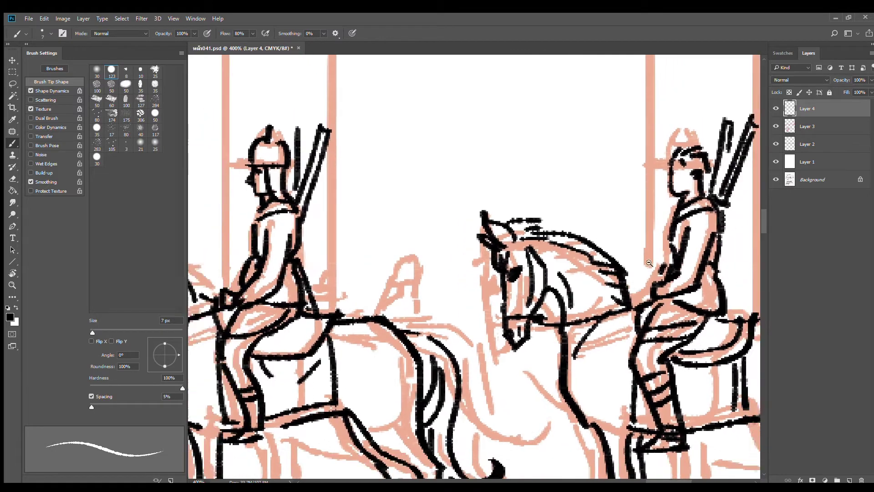
pyautogui.moveTo(668, 268)
pyautogui.mouseDown()
pyautogui.moveTo(490, 271)
pyautogui.moveTo(531, 313)
pyautogui.mouseUp()
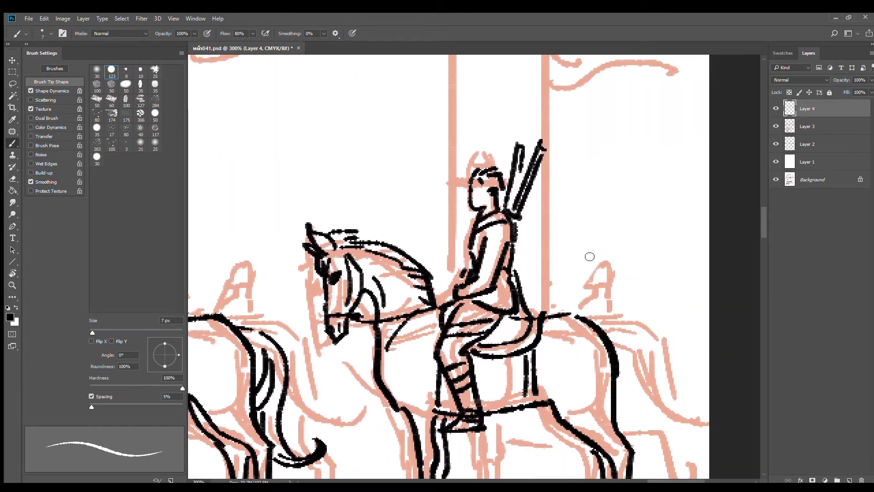
# - Erase the outer edge of the slanted weapon behind the first rider's shoulder
pyautogui.keyDown('ctrl'); pyautogui.keyDown('alt'); pyautogui.click(536, 279); pyautogui.keyUp('alt'); pyautogui.keyUp('ctrl')
pyautogui.keyDown('ctrl'); pyautogui.keyDown('alt'); pyautogui.click(535, 280); pyautogui.keyUp('alt'); pyautogui.keyUp('ctrl')
pyautogui.keyDown('ctrl'); pyautogui.keyDown('alt'); pyautogui.click(542, 280); pyautogui.keyUp('alt'); pyautogui.keyUp('ctrl')
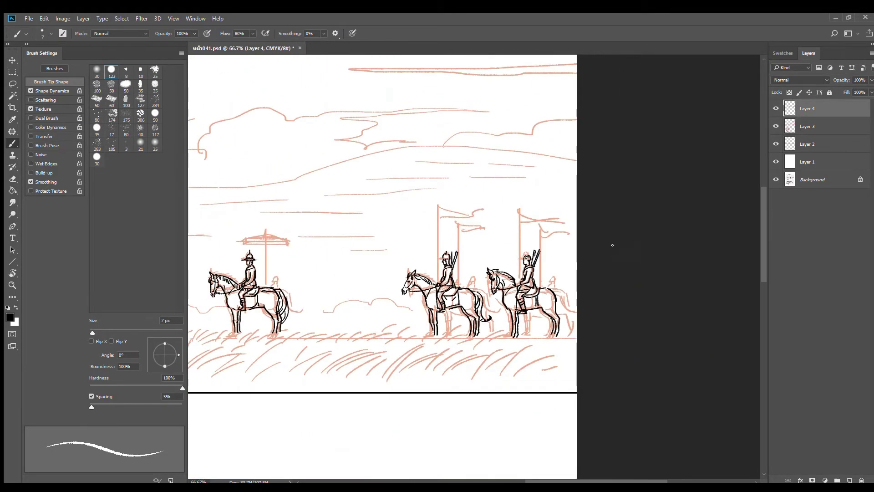
pyautogui.keyDown('ctrl'); pyautogui.click(459, 259); pyautogui.keyUp('ctrl')
pyautogui.keyDown('ctrl'); pyautogui.click(460, 261); pyautogui.keyUp('ctrl')
pyautogui.keyDown('ctrl'); pyautogui.click(459, 269); pyautogui.keyUp('ctrl')
pyautogui.press('e')
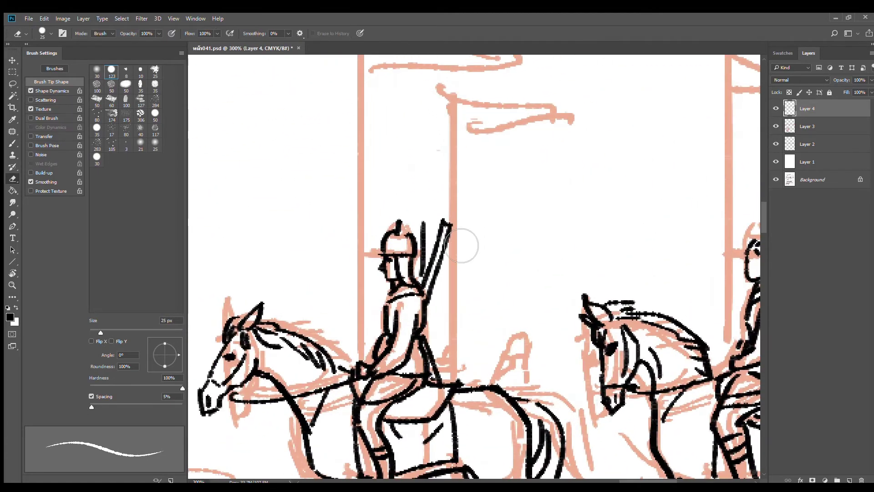
pyautogui.moveTo(467, 237); pyautogui.dragTo(450, 260)
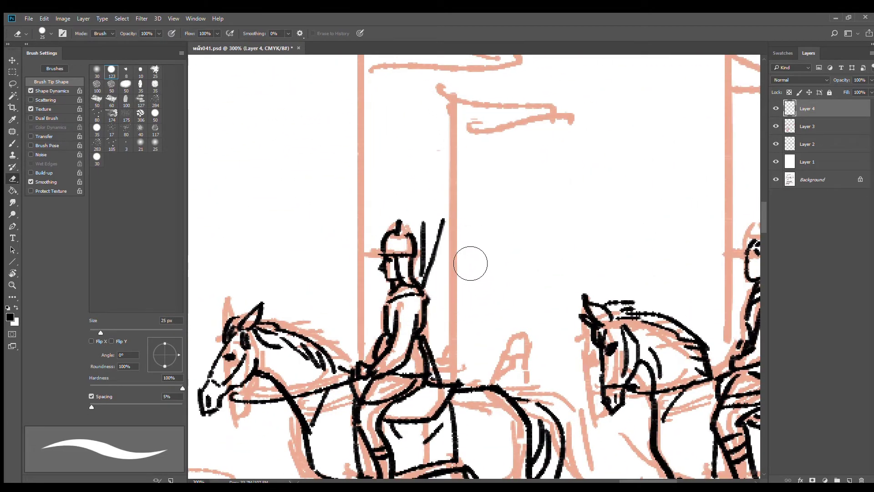
# - Redraw the outer edge of the first rider's slanted weapon closer to its inner line and save the file
pyautogui.press('b')
pyautogui.moveTo(448, 222); pyautogui.dragTo(433, 280)
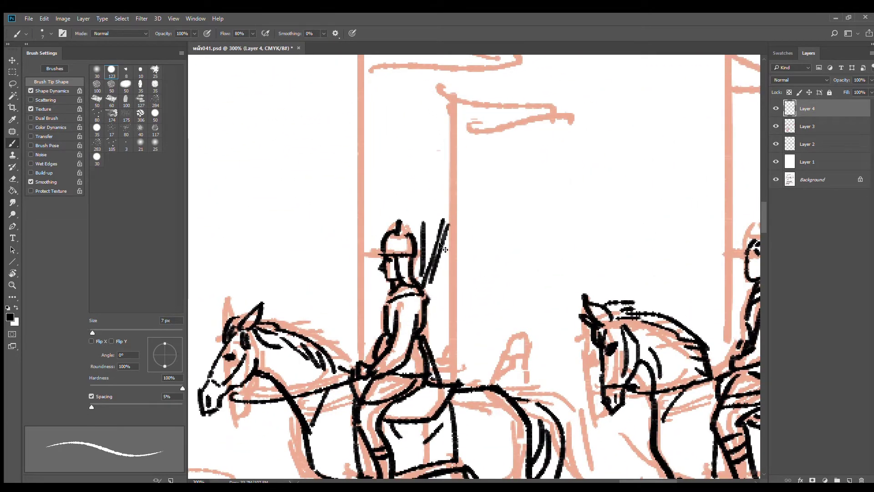
pyautogui.hotkey('ctrl', 'z')
pyautogui.moveTo(448, 224); pyautogui.dragTo(423, 340)
pyautogui.scroll(-3, 498, 301)
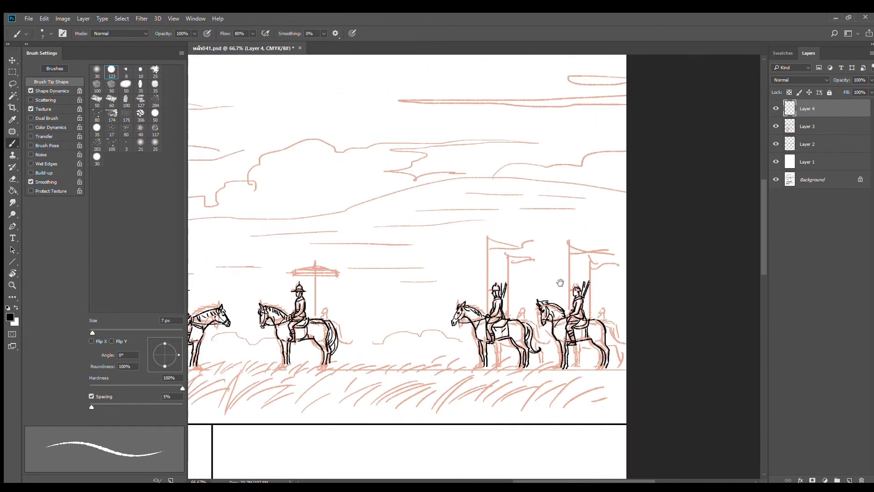
pyautogui.scroll(-1, 525, 287)
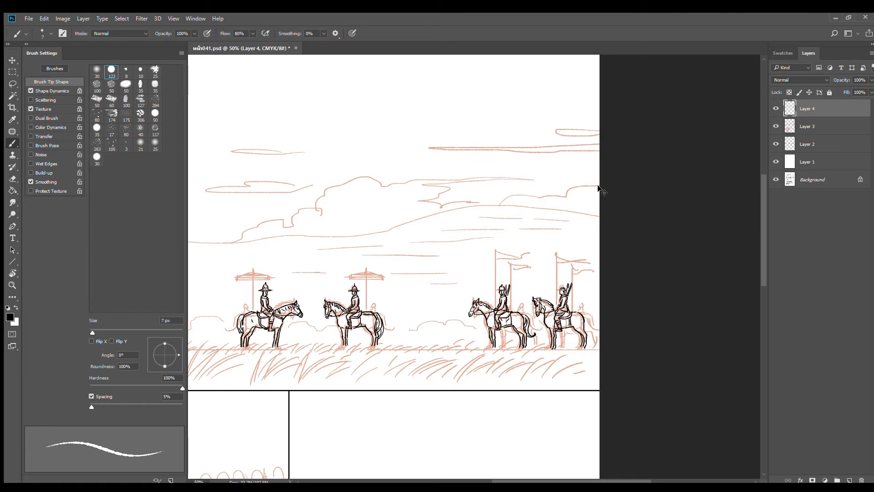
pyautogui.hotkey('ctrl', 's')
# - Ink the second horse's tail with its outer contour, inner hair strands and pointed tips
pyautogui.scroll(4, 584, 324)
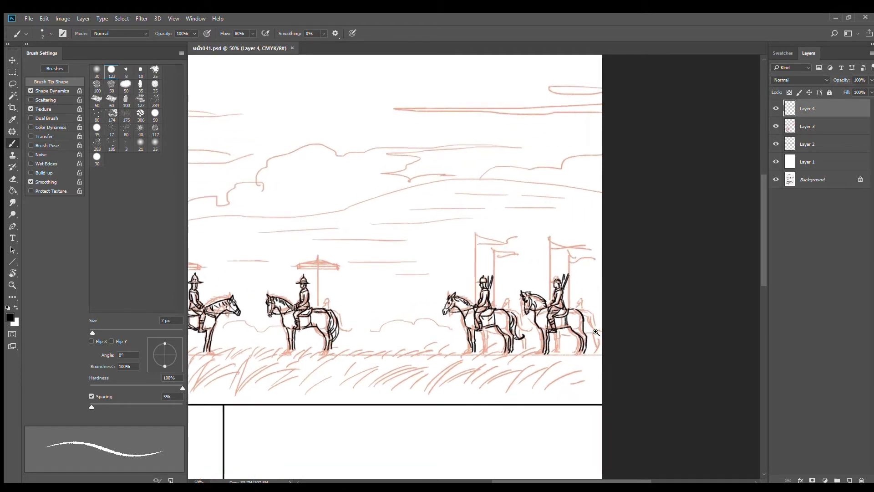
pyautogui.moveTo(527, 237)
pyautogui.mouseDown()
pyautogui.moveTo(541, 239)
pyautogui.moveTo(593, 350)
pyautogui.mouseUp()
pyautogui.moveTo(545, 258); pyautogui.dragTo(551, 321)
pyautogui.moveTo(569, 283); pyautogui.dragTo(566, 360)
pyautogui.moveTo(574, 309)
pyautogui.mouseDown()
pyautogui.moveTo(569, 357)
pyautogui.moveTo(599, 388)
pyautogui.mouseUp()
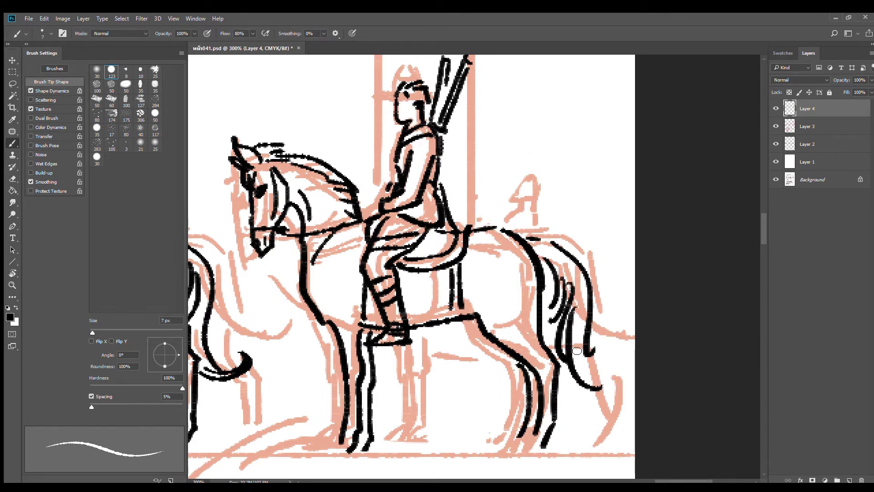
pyautogui.moveTo(576, 349); pyautogui.dragTo(588, 376)
pyautogui.moveTo(506, 273); pyautogui.dragTo(691, 263)
pyautogui.moveTo(480, 277); pyautogui.dragTo(508, 270)
pyautogui.scroll(-4, 509, 270)
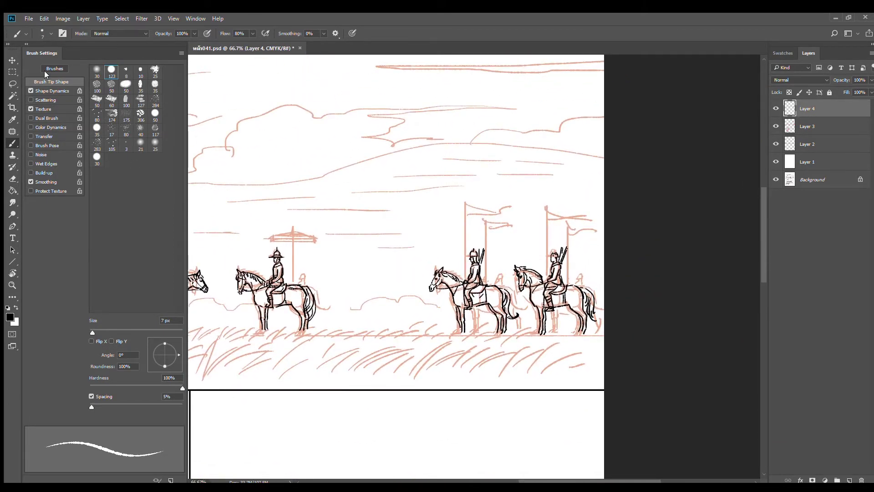
# - Lasso the second rider's upper body with his weapons, together with his horse's hindquarters, tail and hind legs
pyautogui.click(16, 84)
pyautogui.scroll(3, 611, 297)
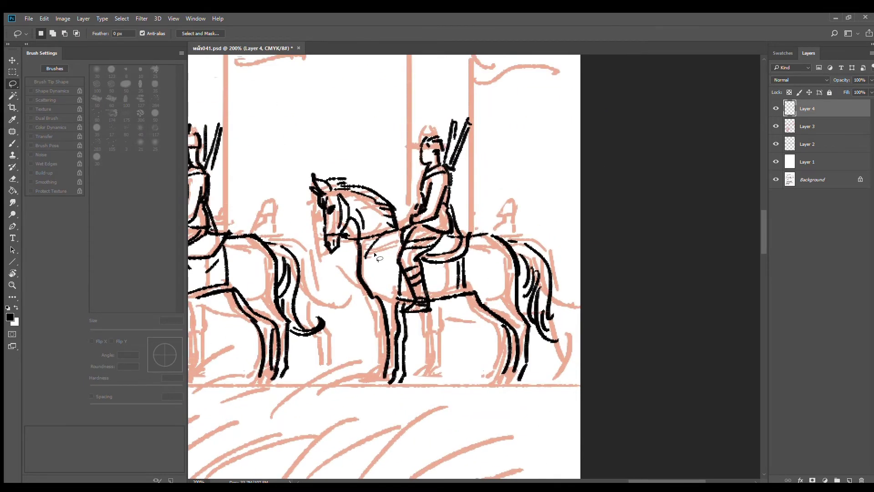
pyautogui.scroll(-2, 352, 243)
pyautogui.scroll(1, 526, 269)
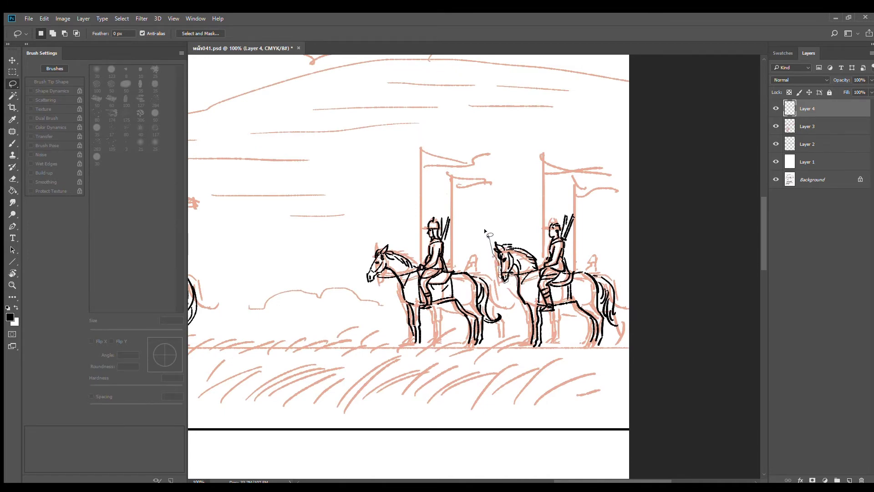
pyautogui.moveTo(464, 213)
pyautogui.mouseDown()
pyautogui.moveTo(450, 228)
pyautogui.moveTo(448, 258)
pyautogui.mouseUp()
pyautogui.moveTo(494, 324)
pyautogui.mouseDown()
pyautogui.moveTo(484, 344)
pyautogui.moveTo(502, 350)
pyautogui.moveTo(526, 338)
pyautogui.moveTo(514, 281)
pyautogui.moveTo(527, 275)
pyautogui.moveTo(497, 281)
pyautogui.moveTo(542, 285)
pyautogui.moveTo(558, 316)
pyautogui.moveTo(591, 282)
pyautogui.mouseUp()
pyautogui.press('alt')
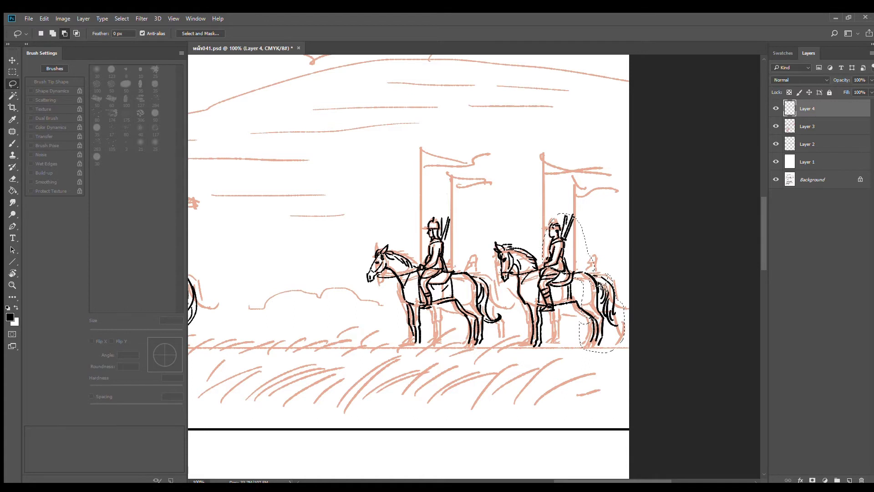
pyautogui.hotkey('ctrl', 'space')
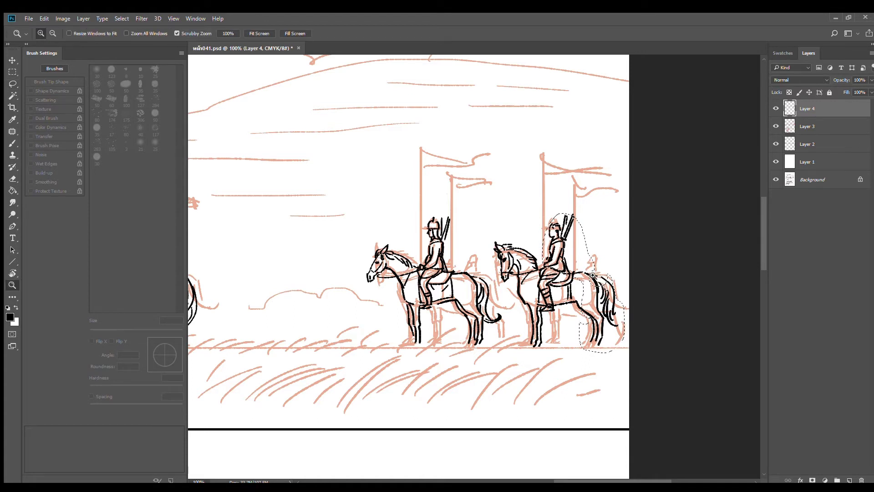
pyautogui.press('shift')
pyautogui.moveTo(592, 270)
pyautogui.mouseDown()
pyautogui.moveTo(612, 292)
pyautogui.moveTo(587, 272)
pyautogui.moveTo(599, 291)
pyautogui.mouseUp()
pyautogui.press('shift')
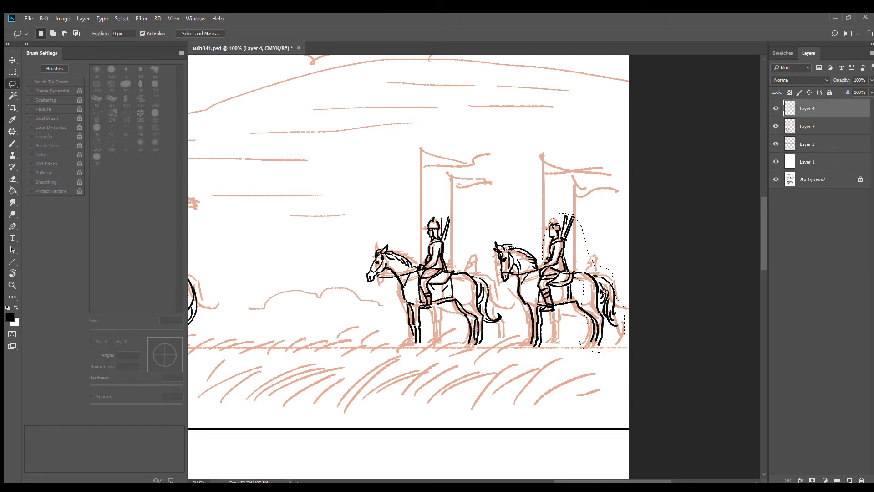
# - Duplicate the selected rider and horse parts and place the copy just behind the first rider as a far-side horseman
pyautogui.moveTo(603, 292); pyautogui.dragTo(517, 290)
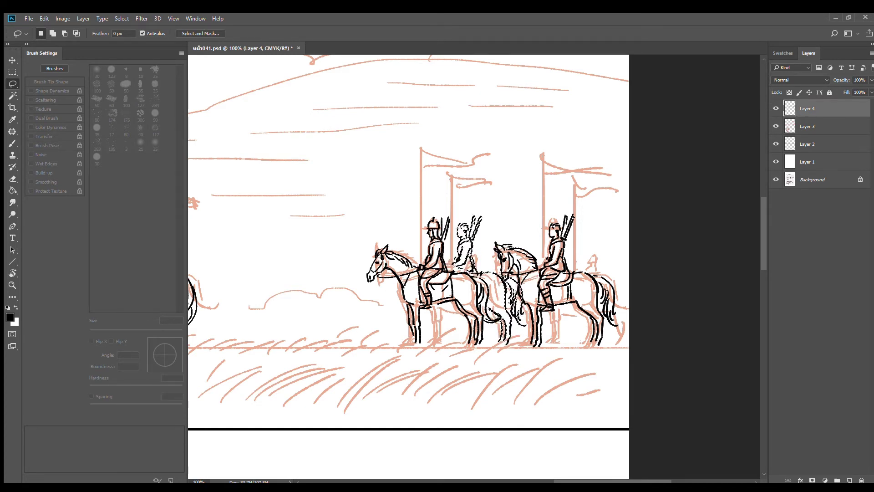
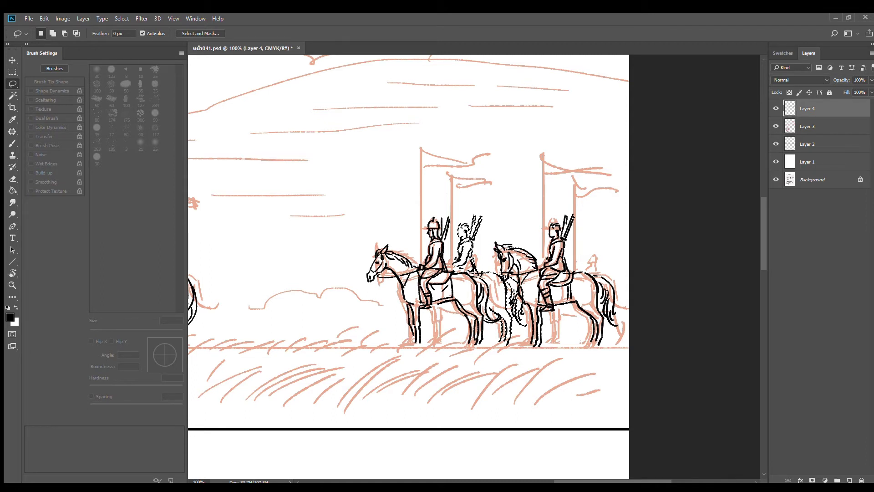
pyautogui.moveTo(514, 301); pyautogui.dragTo(504, 302)
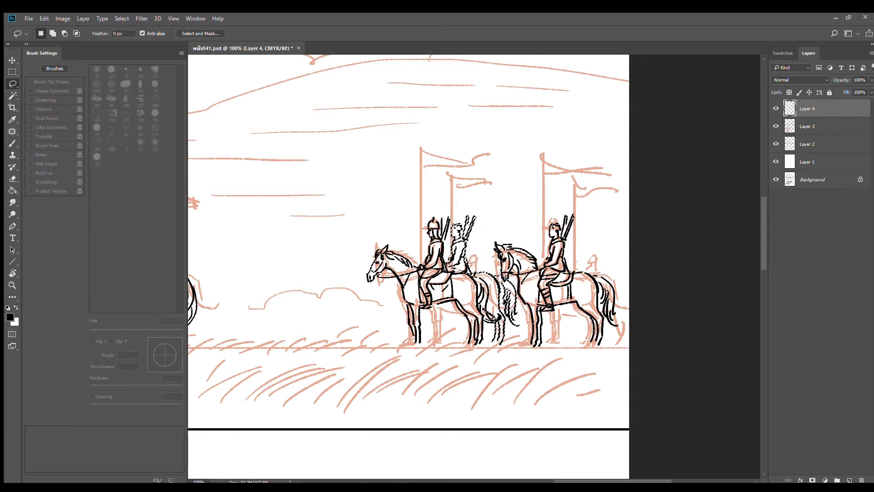
pyautogui.scroll(-2, 520, 302)
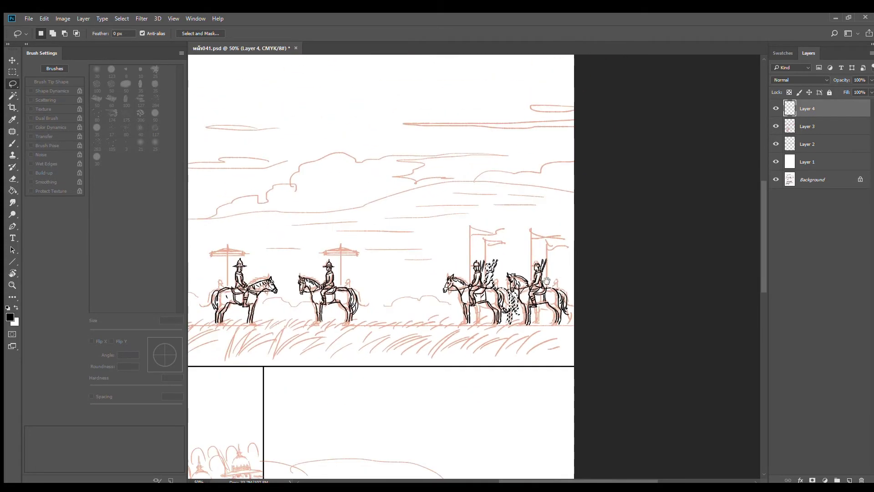
pyautogui.moveTo(546, 281); pyautogui.dragTo(627, 250)
pyautogui.scroll(-2, 637, 250)
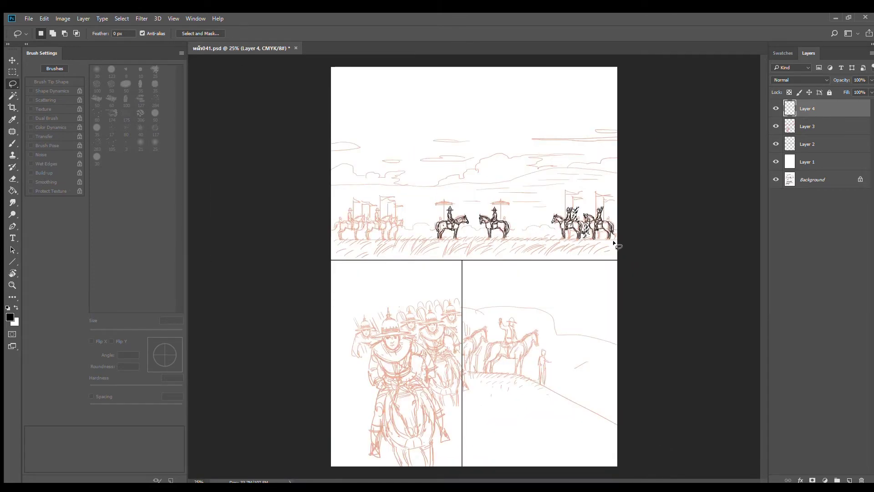
pyautogui.scroll(4, 584, 245)
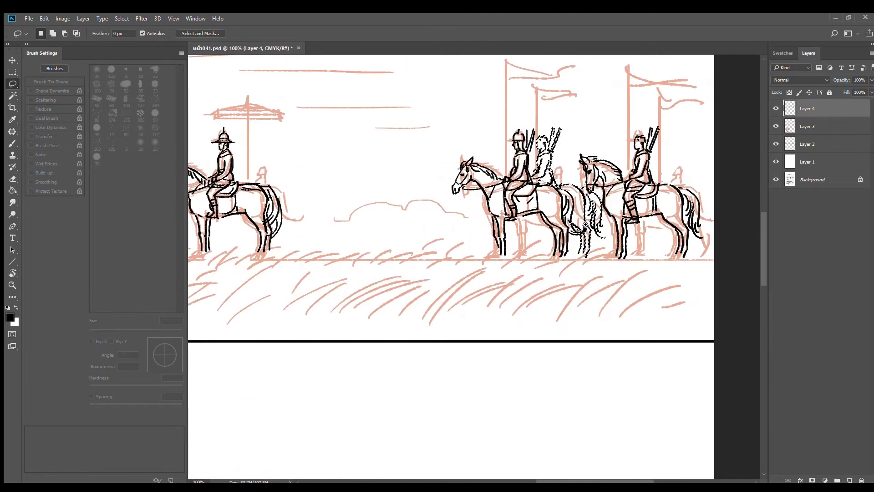
pyautogui.moveTo(586, 224); pyautogui.dragTo(553, 273)
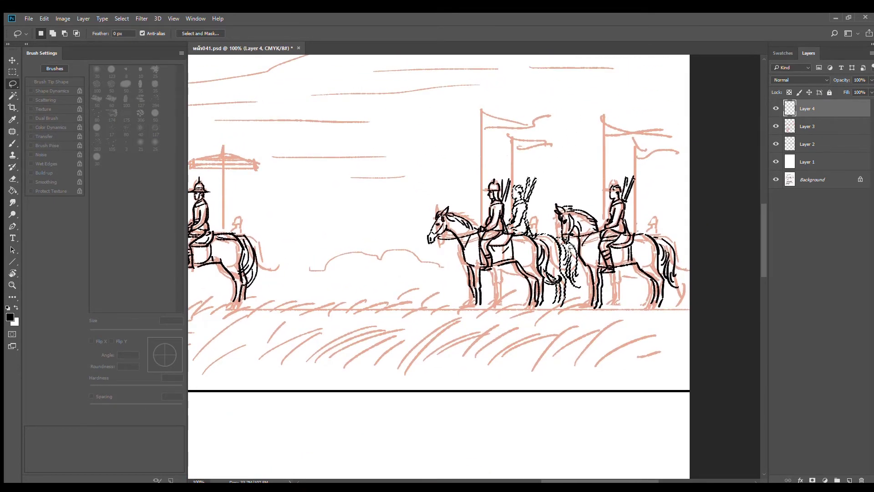
# - Place another copy of the selected rider and horse parts just behind the second rider and deselect it
pyautogui.press('alt')
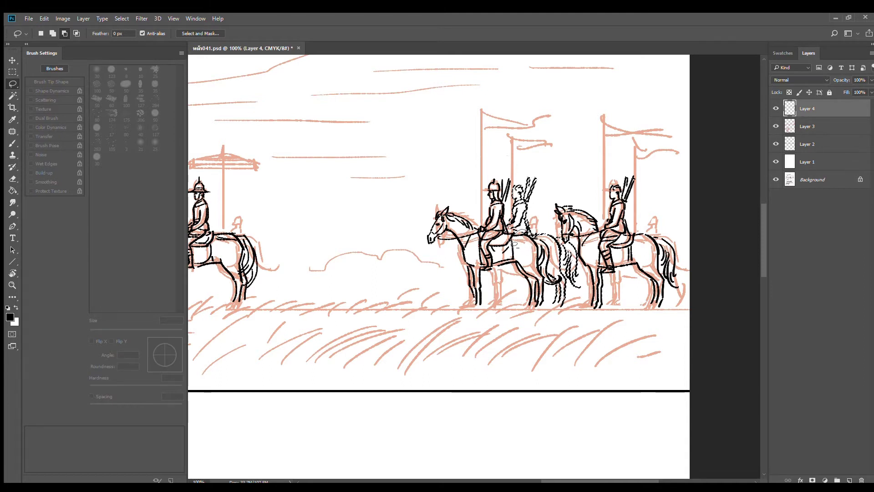
pyautogui.press('alt')
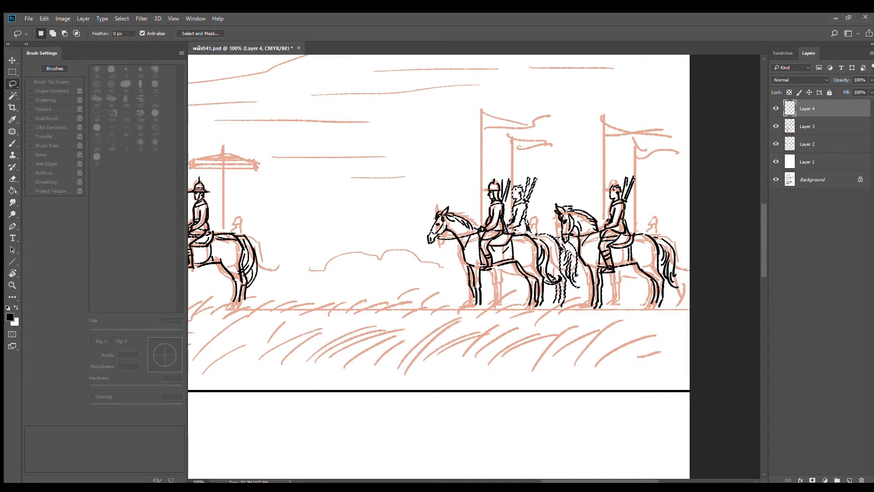
pyautogui.moveTo(587, 240); pyautogui.dragTo(705, 240)
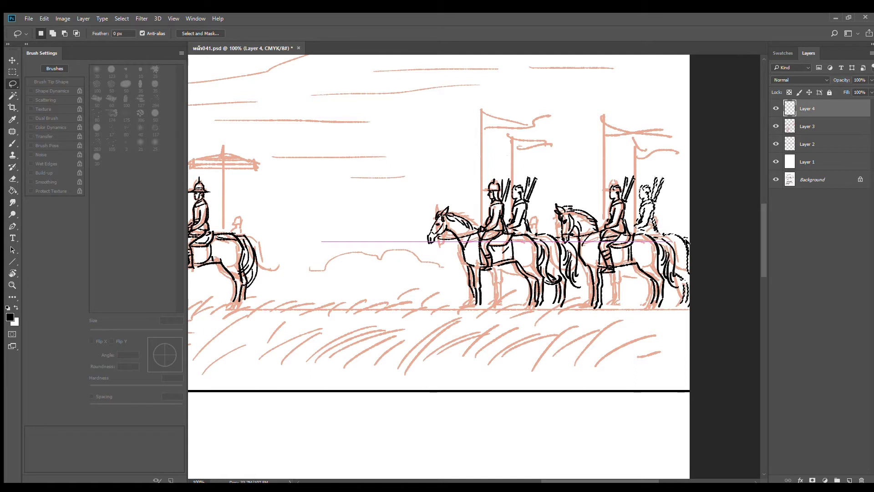
pyautogui.moveTo(705, 240); pyautogui.dragTo(706, 239)
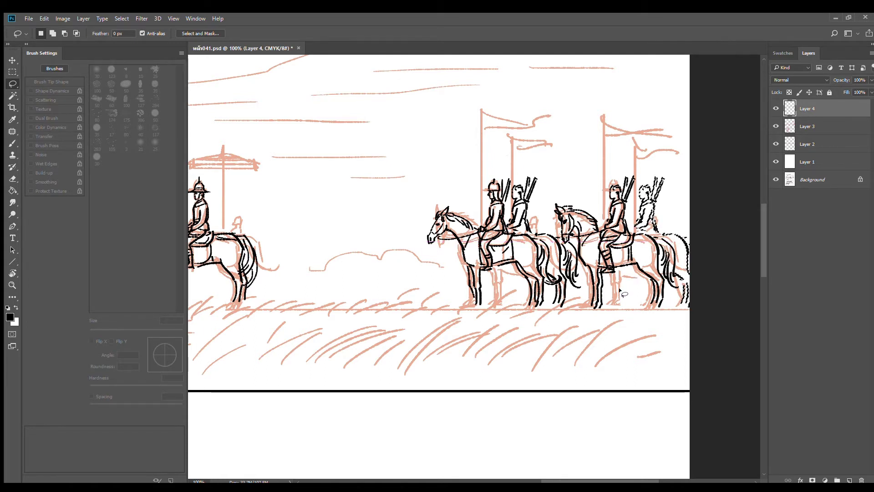
pyautogui.hotkey('ctrl', 'd')
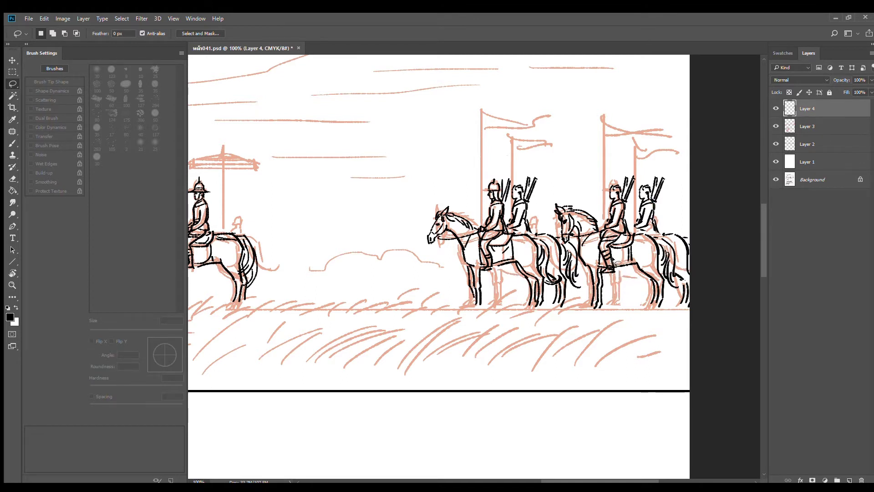
pyautogui.moveTo(618, 265)
pyautogui.mouseDown()
pyautogui.moveTo(585, 261)
pyautogui.moveTo(583, 314)
pyautogui.moveTo(612, 321)
pyautogui.moveTo(639, 262)
pyautogui.moveTo(624, 286)
pyautogui.mouseUp()
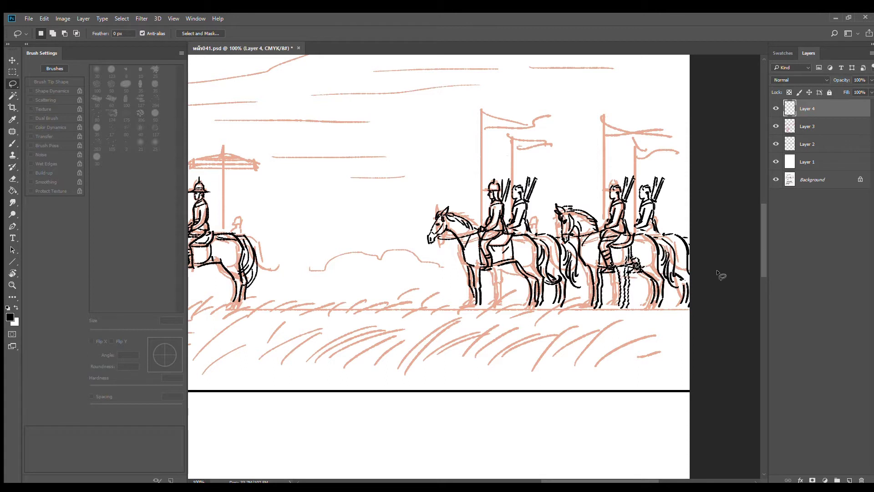
pyautogui.moveTo(627, 289); pyautogui.dragTo(620, 287)
pyautogui.press('Delete')
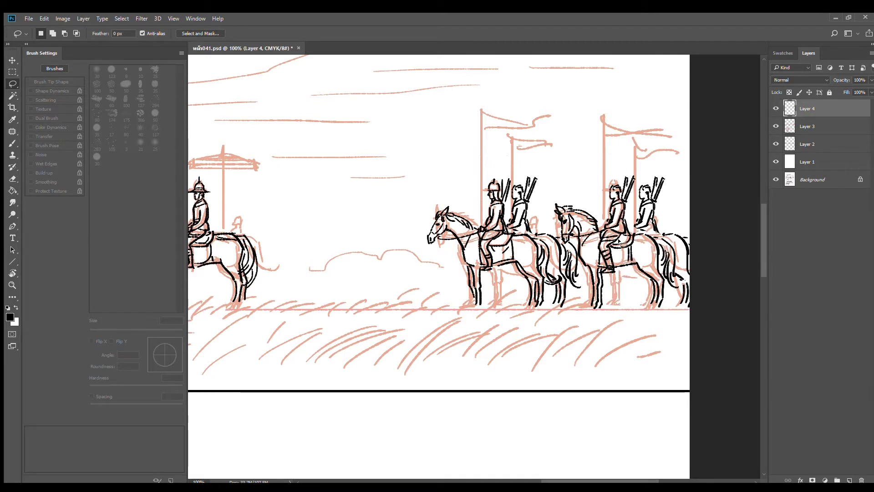
# - Duplicate the second horse's foreleg as its far-side foreleg, trimming the copied rider's leg out of the selection
pyautogui.moveTo(625, 213); pyautogui.dragTo(596, 265)
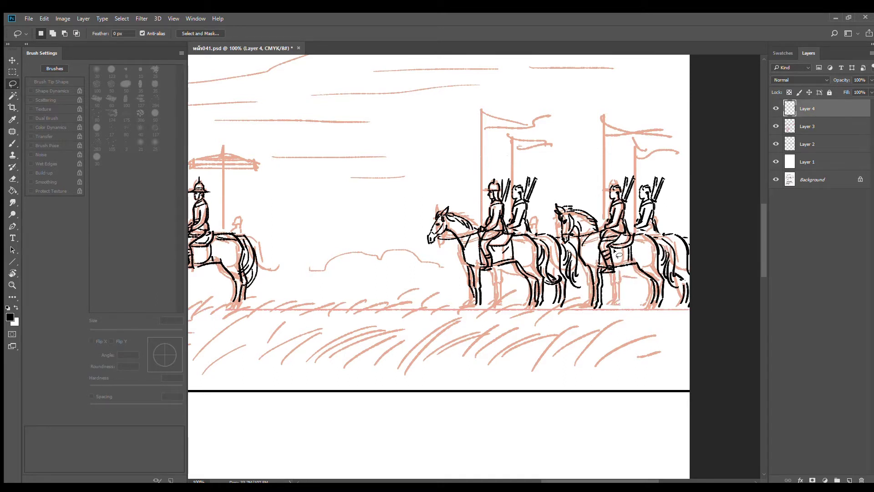
pyautogui.moveTo(624, 223)
pyautogui.mouseDown()
pyautogui.moveTo(608, 228)
pyautogui.moveTo(587, 295)
pyautogui.moveTo(636, 264)
pyautogui.mouseUp()
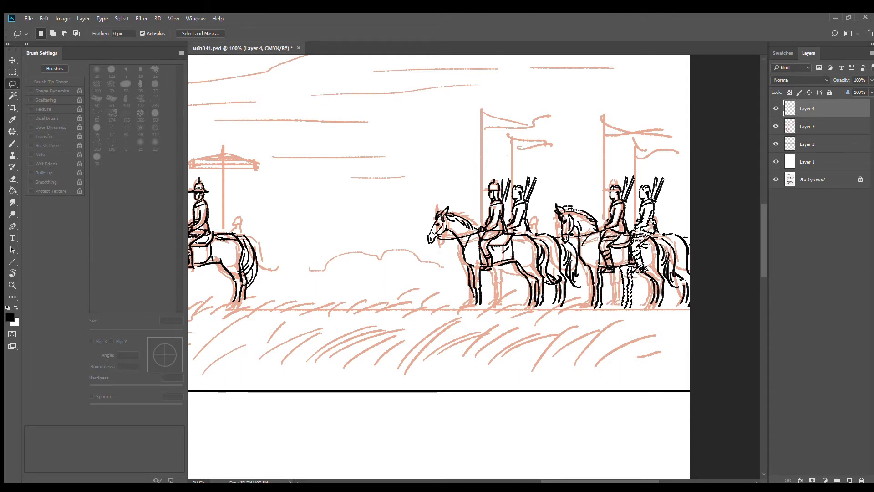
pyautogui.press('alt')
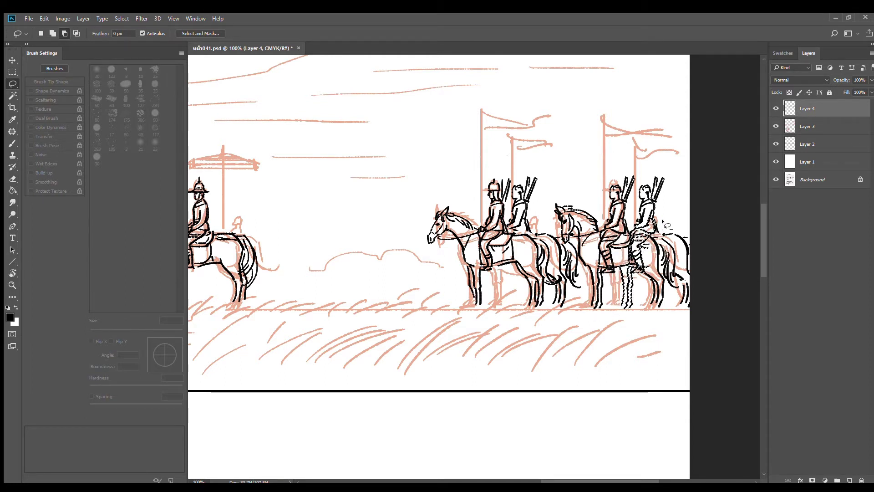
pyautogui.moveTo(665, 222)
pyautogui.mouseDown()
pyautogui.moveTo(619, 238)
pyautogui.moveTo(631, 270)
pyautogui.moveTo(665, 246)
pyautogui.moveTo(655, 238)
pyautogui.mouseUp()
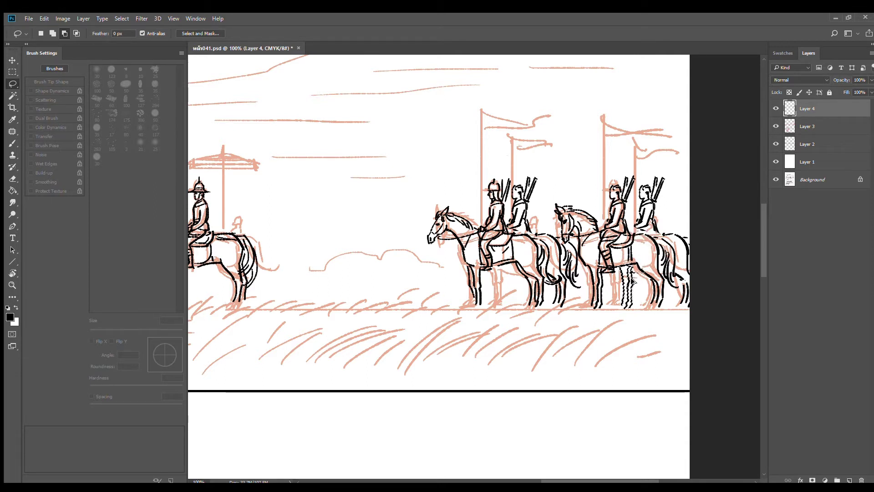
# - Place another copy of the foreleg beneath the first horse's belly and deselect it
pyautogui.moveTo(642, 261); pyautogui.dragTo(519, 262)
pyautogui.moveTo(507, 293); pyautogui.dragTo(500, 293)
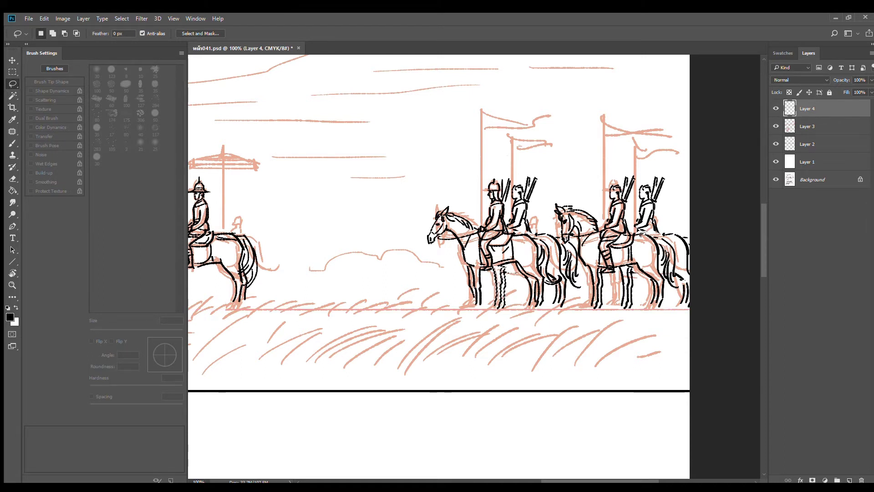
pyautogui.hotkey('ctrl', 'd')
pyautogui.press('b')
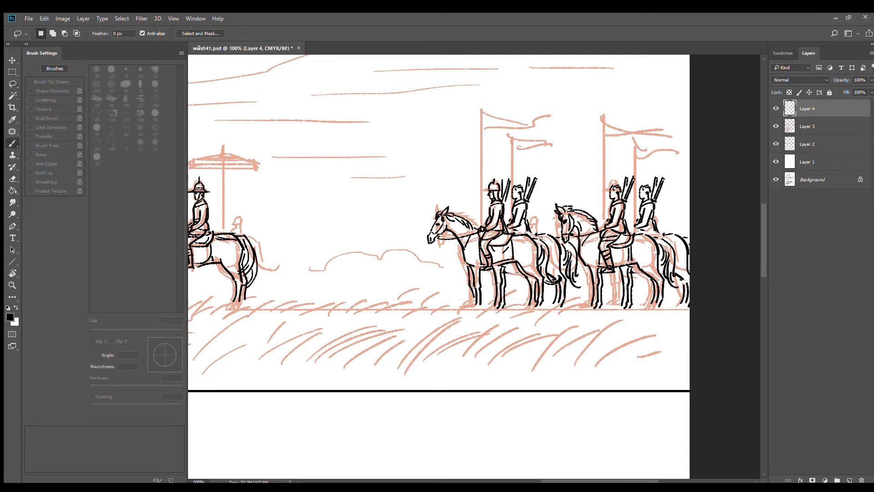
# - Erase the head and one weapon of the far-side rider behind the first rider, and redraw his head and coat hem
pyautogui.scroll(1, 523, 276)
pyautogui.press('e')
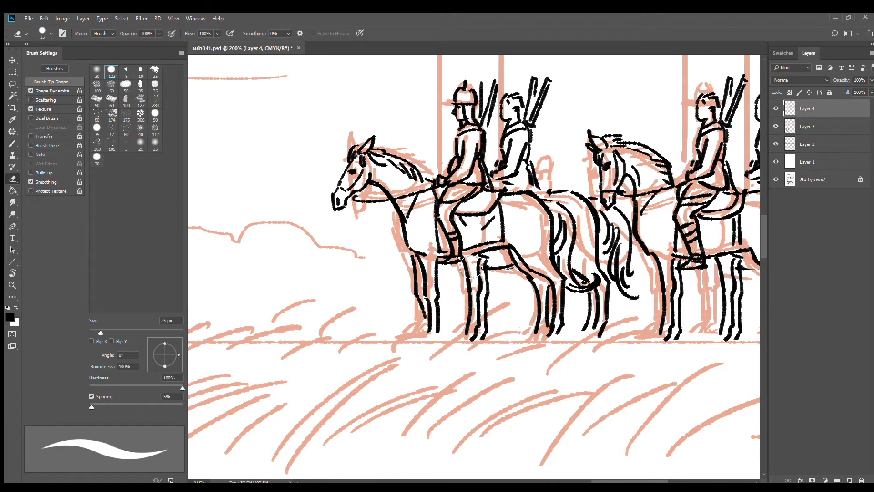
pyautogui.press('b')
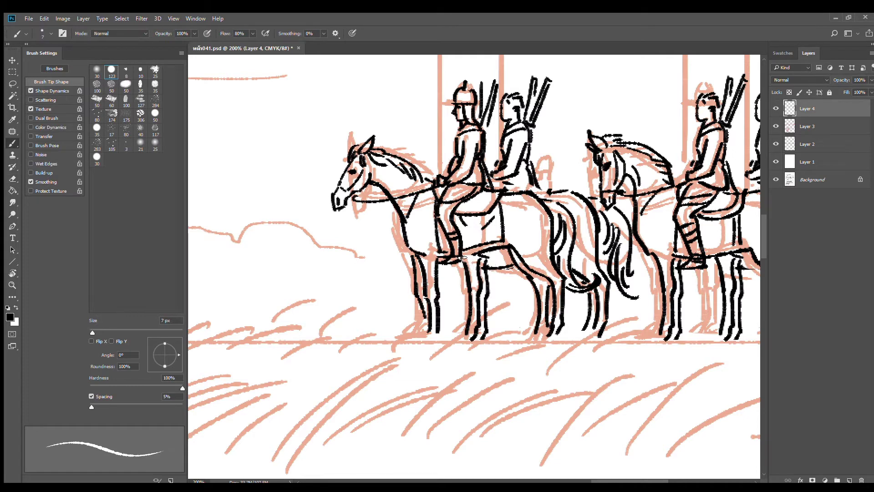
pyautogui.scroll(3, 506, 225)
pyautogui.press('e')
pyautogui.moveTo(504, 225)
pyautogui.mouseDown()
pyautogui.moveTo(500, 248)
pyautogui.moveTo(528, 208)
pyautogui.moveTo(518, 246)
pyautogui.moveTo(500, 255)
pyautogui.moveTo(518, 269)
pyautogui.mouseUp()
pyautogui.moveTo(546, 305)
pyautogui.mouseDown()
pyautogui.moveTo(568, 325)
pyautogui.moveTo(559, 324)
pyautogui.moveTo(575, 312)
pyautogui.moveTo(588, 331)
pyautogui.moveTo(576, 305)
pyautogui.moveTo(560, 314)
pyautogui.mouseUp()
pyautogui.press('b')
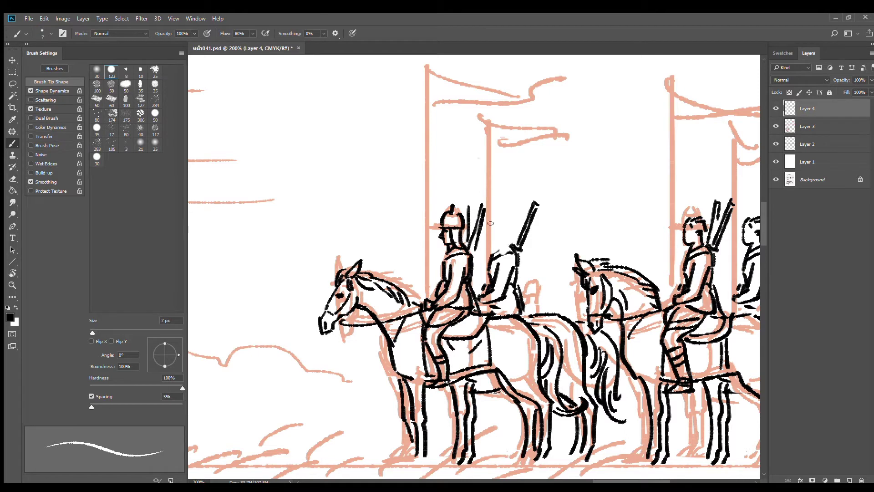
pyautogui.moveTo(492, 223)
pyautogui.mouseDown()
pyautogui.moveTo(490, 239)
pyautogui.moveTo(506, 210)
pyautogui.moveTo(499, 213)
pyautogui.moveTo(514, 227)
pyautogui.moveTo(496, 245)
pyautogui.moveTo(514, 237)
pyautogui.moveTo(516, 251)
pyautogui.moveTo(492, 233)
pyautogui.mouseUp()
pyautogui.hotkey('ctrl', 'z')
pyautogui.hotkey('ctrl', 'z')
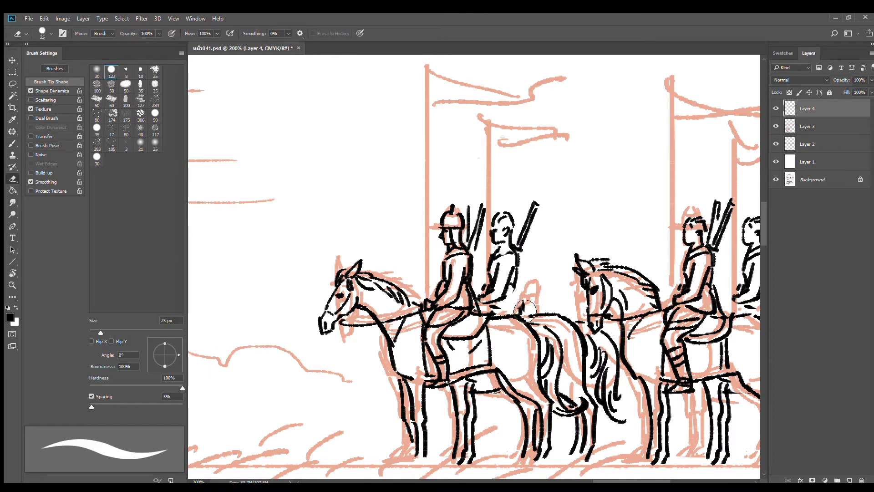
pyautogui.moveTo(513, 287)
pyautogui.mouseDown()
pyautogui.moveTo(521, 314)
pyautogui.moveTo(514, 294)
pyautogui.mouseUp()
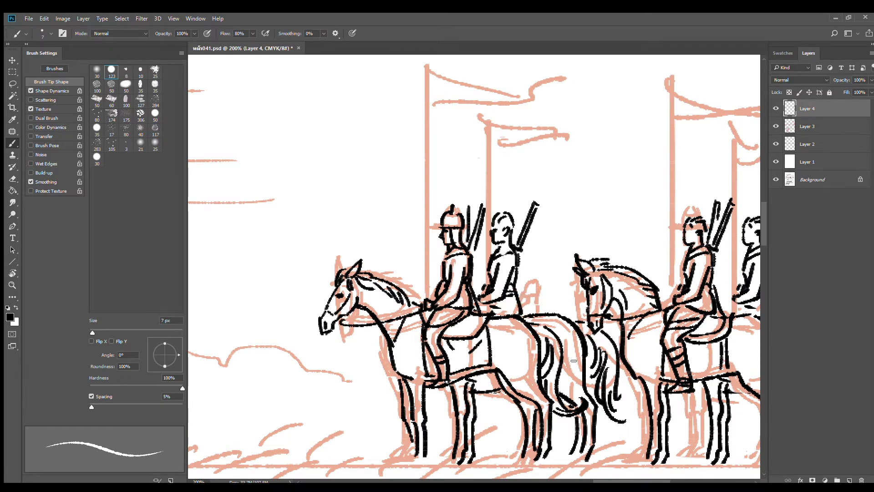
# - Erase the head and weapons of the far-side rider behind the second rider, and redraw his head with a single rifle
pyautogui.moveTo(696, 324); pyautogui.dragTo(389, 295)
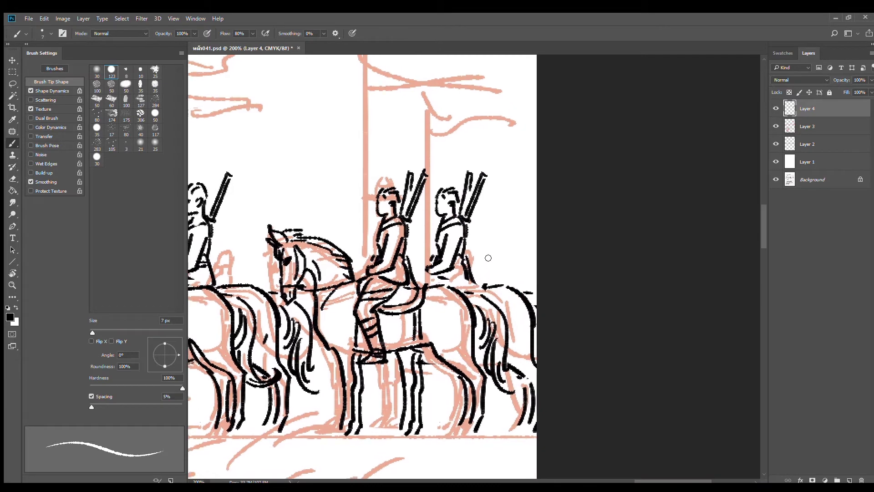
pyautogui.press('e')
pyautogui.moveTo(460, 197)
pyautogui.mouseDown()
pyautogui.moveTo(450, 207)
pyautogui.moveTo(457, 214)
pyautogui.moveTo(474, 171)
pyautogui.moveTo(496, 176)
pyautogui.moveTo(486, 171)
pyautogui.moveTo(484, 286)
pyautogui.moveTo(487, 260)
pyautogui.moveTo(471, 289)
pyautogui.mouseUp()
pyautogui.press('b')
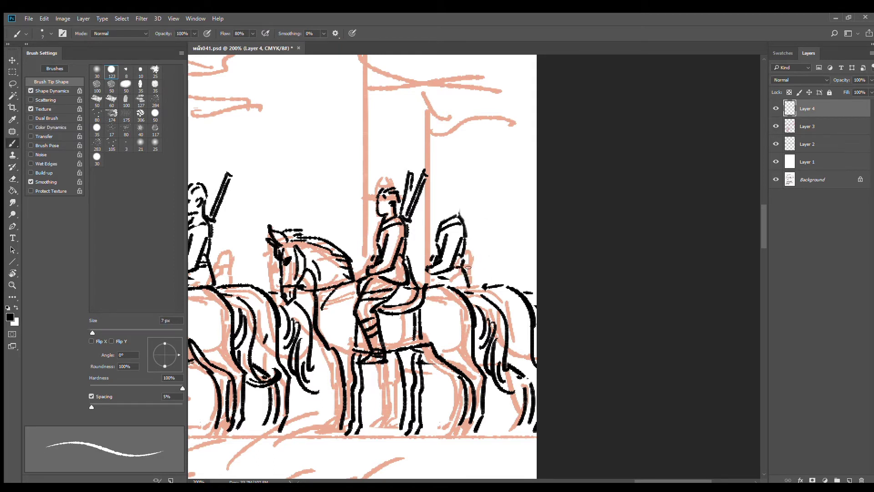
pyautogui.moveTo(469, 176); pyautogui.dragTo(459, 215)
pyautogui.moveTo(472, 184); pyautogui.dragTo(463, 222)
pyautogui.hotkey('ctrl', 'z')
pyautogui.moveTo(443, 191)
pyautogui.mouseDown()
pyautogui.moveTo(459, 192)
pyautogui.moveTo(444, 206)
pyautogui.moveTo(452, 215)
pyautogui.mouseUp()
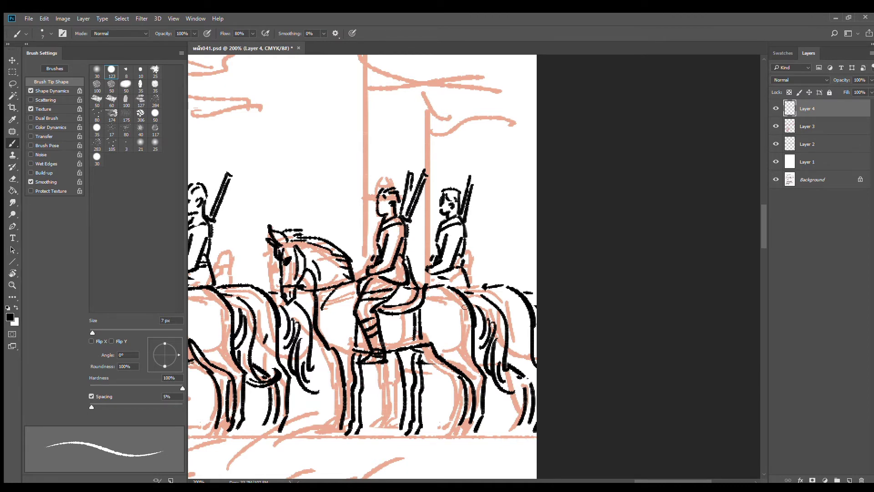
# - Touch up the rearmost far-side rider's hand and ink the far horse's belly and back lines around him
pyautogui.press('e')
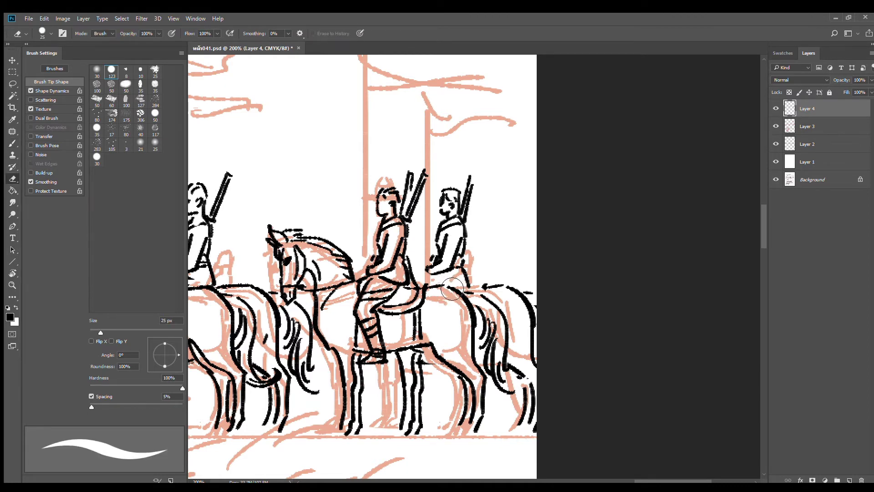
pyautogui.press('b')
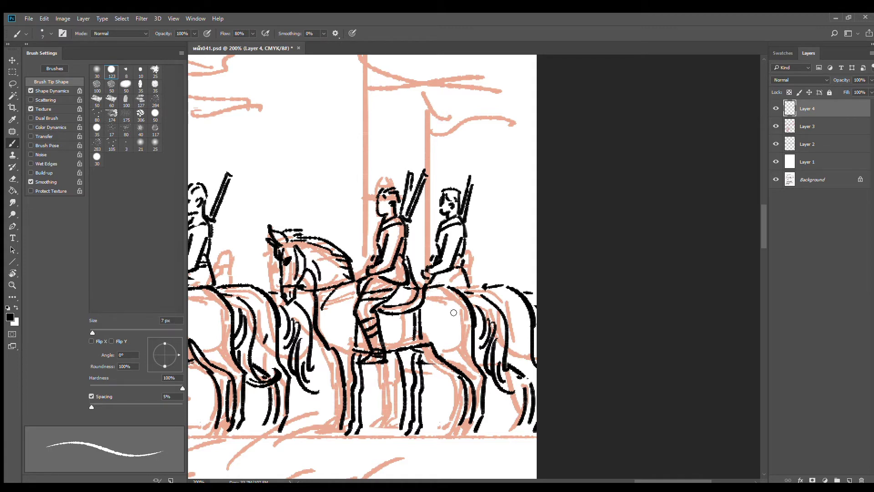
pyautogui.moveTo(438, 364); pyautogui.dragTo(443, 363)
pyautogui.moveTo(474, 286); pyautogui.dragTo(483, 287)
pyautogui.moveTo(489, 284); pyautogui.dragTo(504, 284)
pyautogui.scroll(-2, 499, 304)
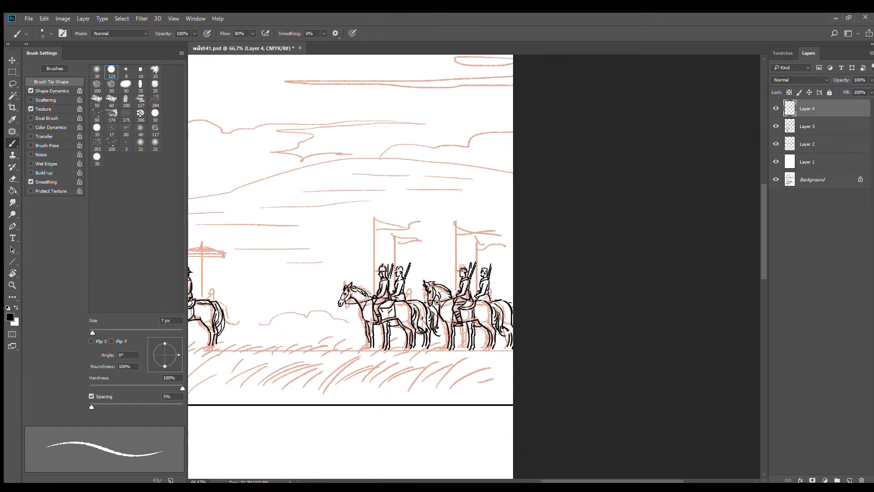
pyautogui.scroll(3, 436, 302)
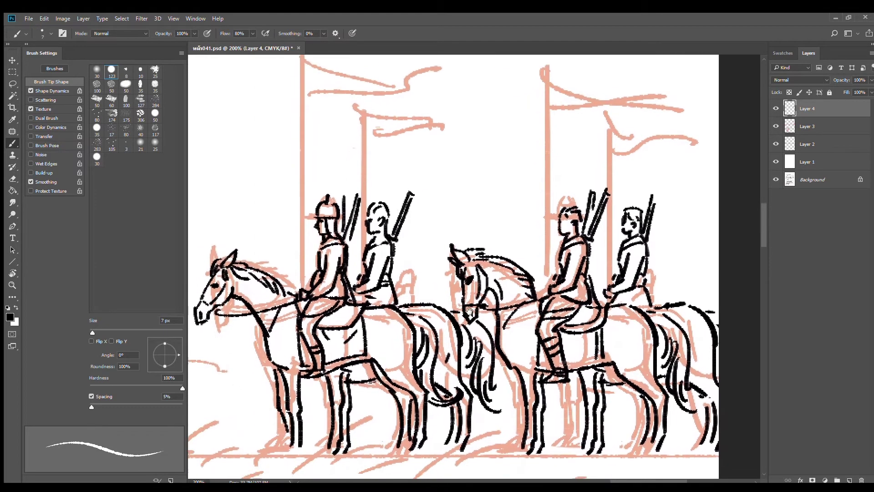
# - Ink a curved saddle line across the backs of both near horses, just behind their riders
pyautogui.moveTo(470, 311); pyautogui.dragTo(472, 307)
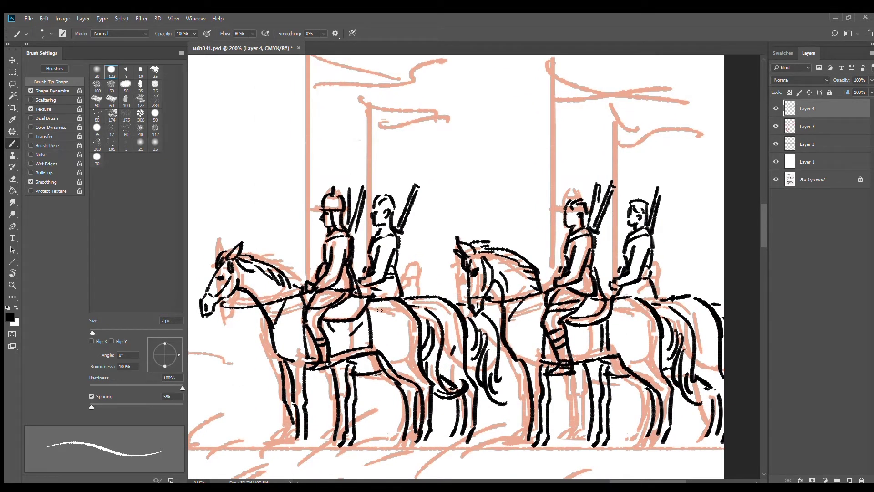
pyautogui.moveTo(374, 310); pyautogui.dragTo(407, 308)
pyautogui.moveTo(620, 315); pyautogui.dragTo(650, 310)
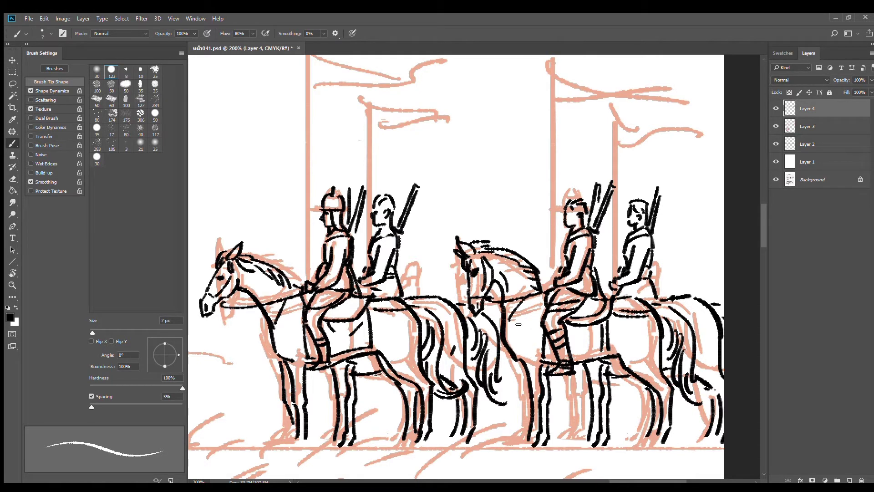
pyautogui.moveTo(372, 314); pyautogui.dragTo(481, 277)
pyautogui.moveTo(668, 330); pyautogui.dragTo(621, 371)
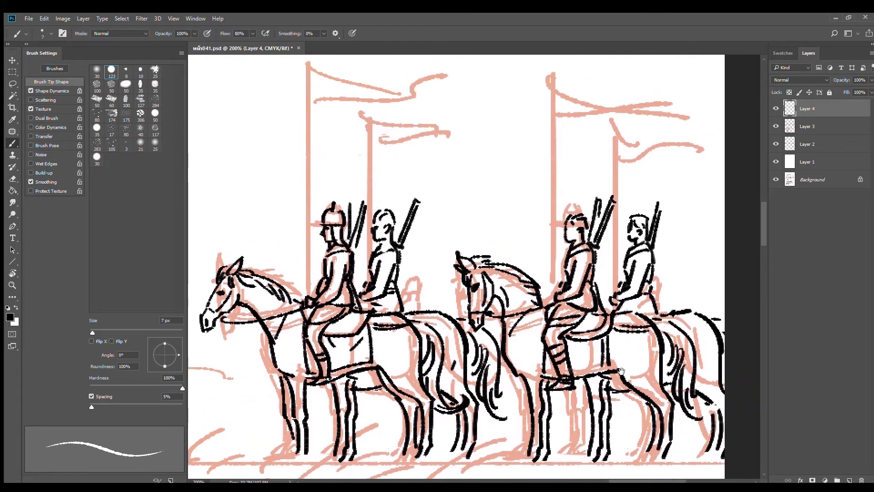
pyautogui.moveTo(433, 319); pyautogui.dragTo(516, 306)
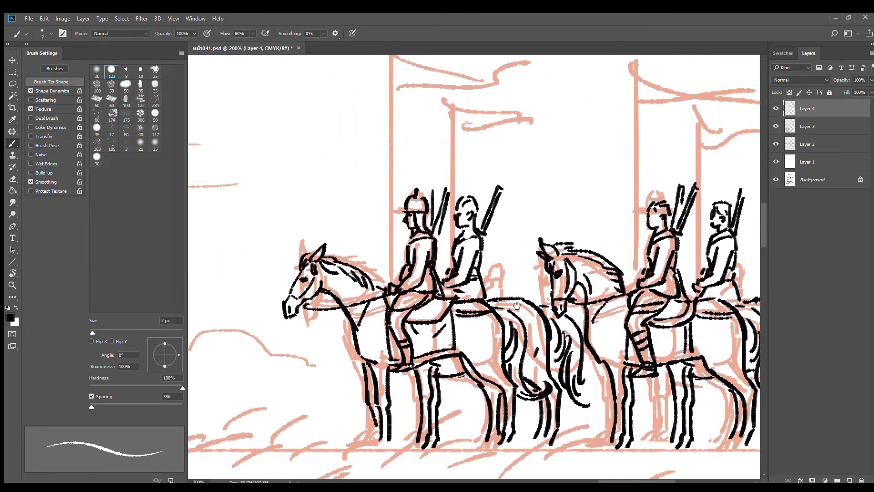
pyautogui.click(13, 84)
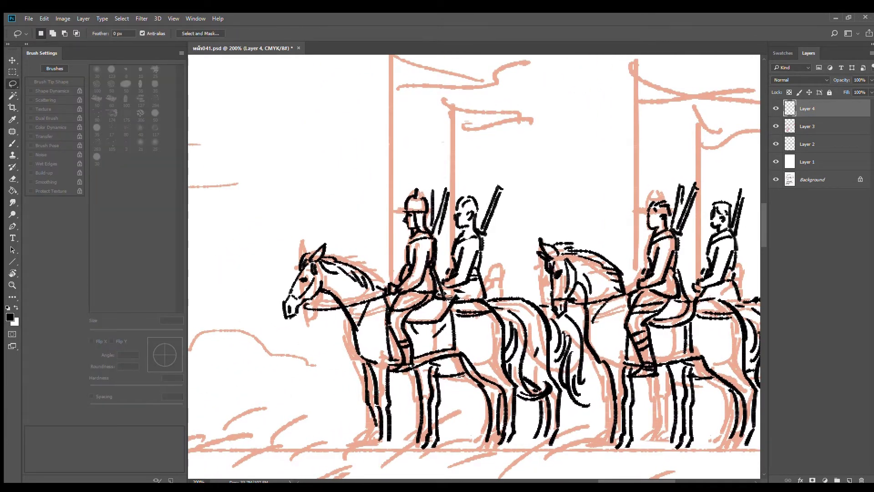
pyautogui.moveTo(431, 292)
pyautogui.mouseDown()
pyautogui.moveTo(333, 219)
pyautogui.moveTo(245, 281)
pyautogui.moveTo(281, 342)
pyautogui.moveTo(323, 334)
pyautogui.moveTo(389, 352)
pyautogui.moveTo(444, 310)
pyautogui.mouseUp()
pyautogui.moveTo(393, 295)
pyautogui.mouseDown()
pyautogui.moveTo(455, 291)
pyautogui.moveTo(448, 297)
pyautogui.mouseUp()
pyautogui.moveTo(500, 288); pyautogui.dragTo(535, 277)
pyautogui.hotkey('ctrl', 'z')
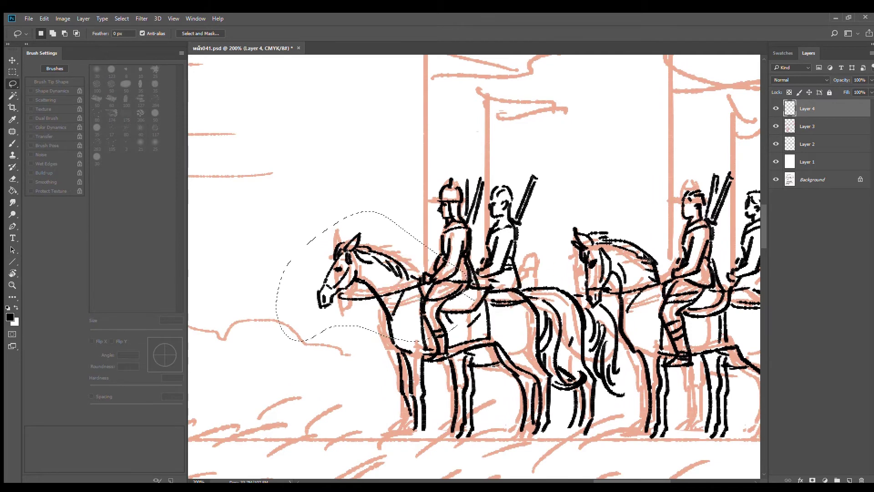
pyautogui.hscroll(3, 293, 290)
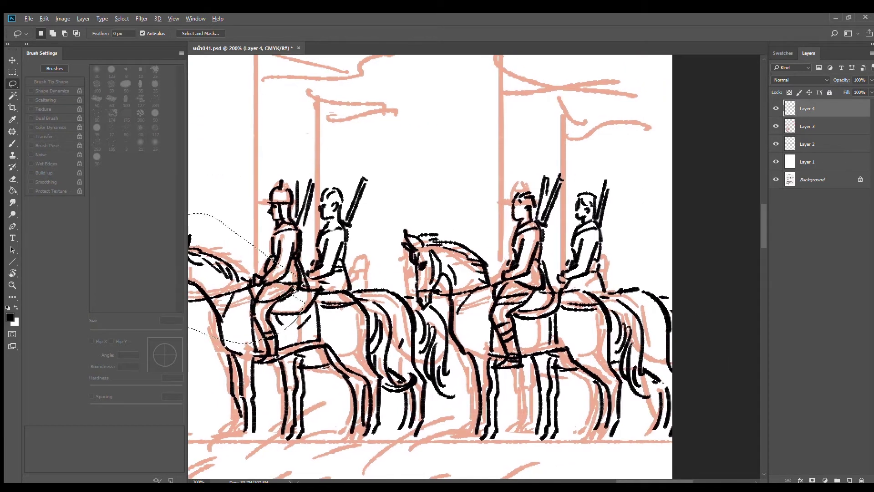
pyautogui.moveTo(294, 290); pyautogui.dragTo(584, 295)
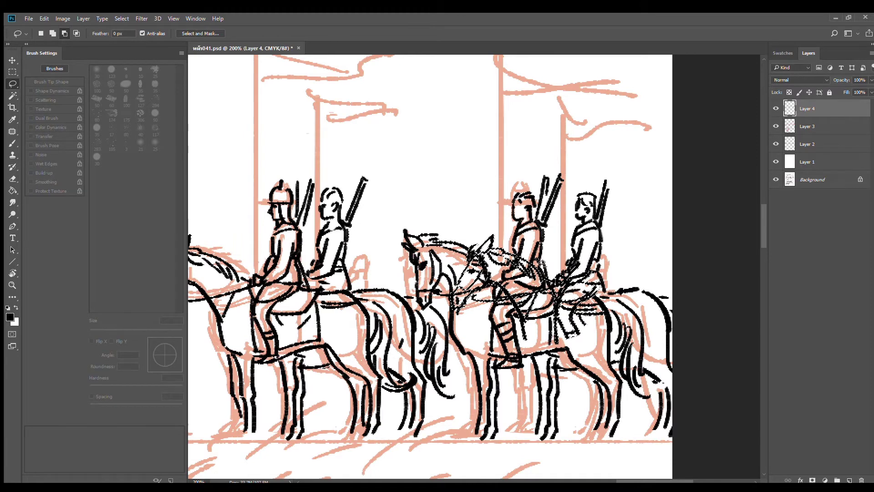
pyautogui.moveTo(534, 250)
pyautogui.mouseDown()
pyautogui.moveTo(498, 282)
pyautogui.moveTo(467, 230)
pyautogui.moveTo(438, 301)
pyautogui.moveTo(464, 328)
pyautogui.moveTo(527, 351)
pyautogui.moveTo(583, 342)
pyautogui.moveTo(621, 285)
pyautogui.moveTo(607, 259)
pyautogui.moveTo(586, 260)
pyautogui.moveTo(568, 277)
pyautogui.moveTo(581, 249)
pyautogui.moveTo(535, 296)
pyautogui.moveTo(586, 272)
pyautogui.moveTo(581, 261)
pyautogui.moveTo(552, 289)
pyautogui.moveTo(537, 261)
pyautogui.moveTo(539, 294)
pyautogui.mouseUp()
pyautogui.press('Delete')
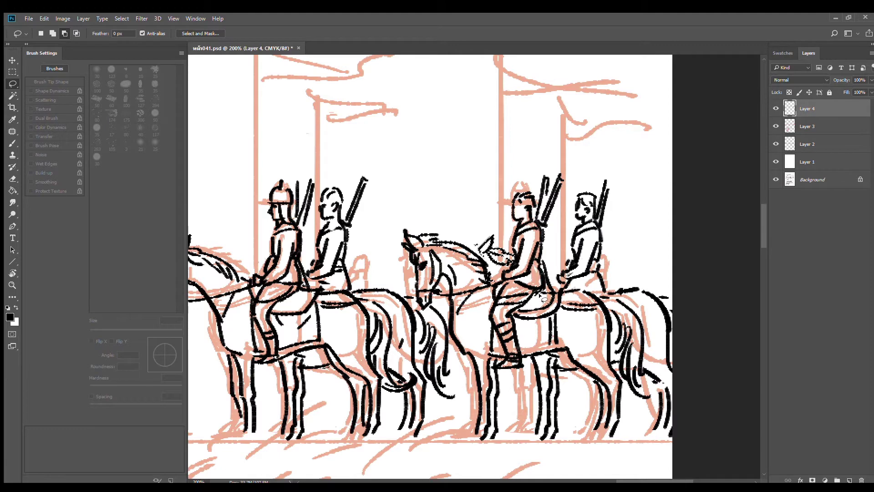
pyautogui.hotkey('ctrl', 'd')
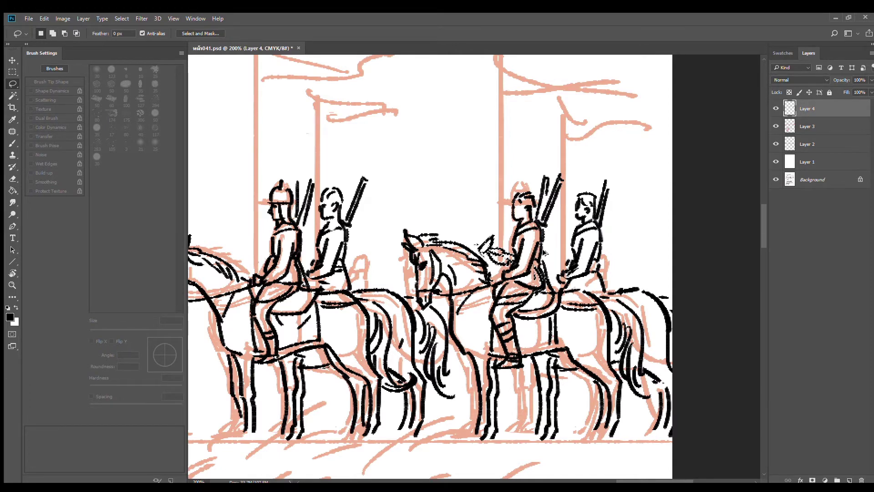
pyautogui.hotkey('ctrl', 'z')
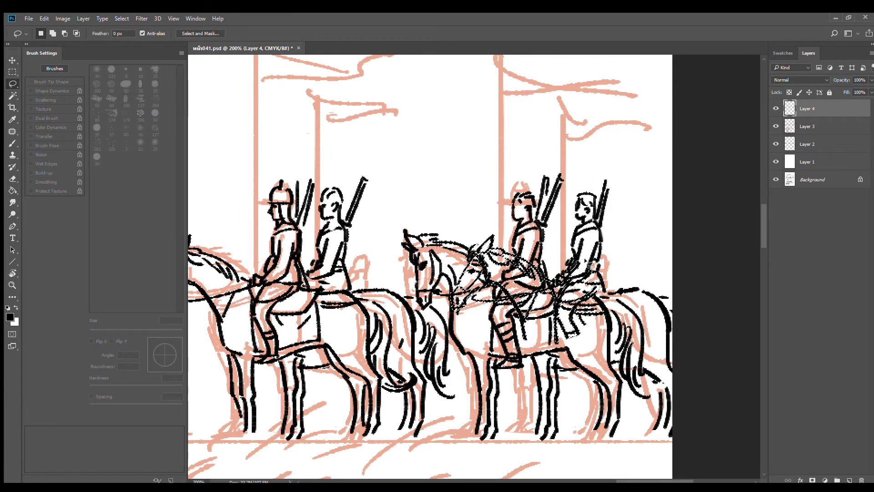
pyautogui.hotkey('ctrl', 'z')
# - Ink the far-side horse's ear and mane between the second horse's neck and its rider
pyautogui.press('b')
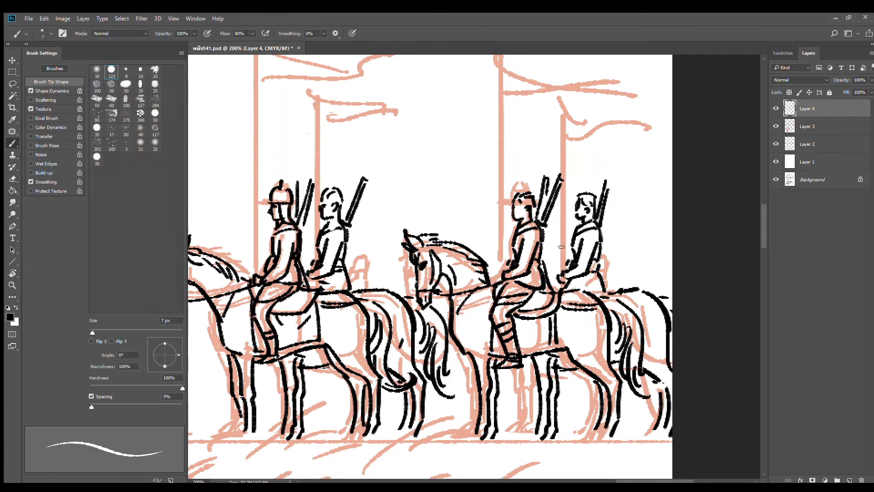
pyautogui.moveTo(503, 257); pyautogui.dragTo(569, 249)
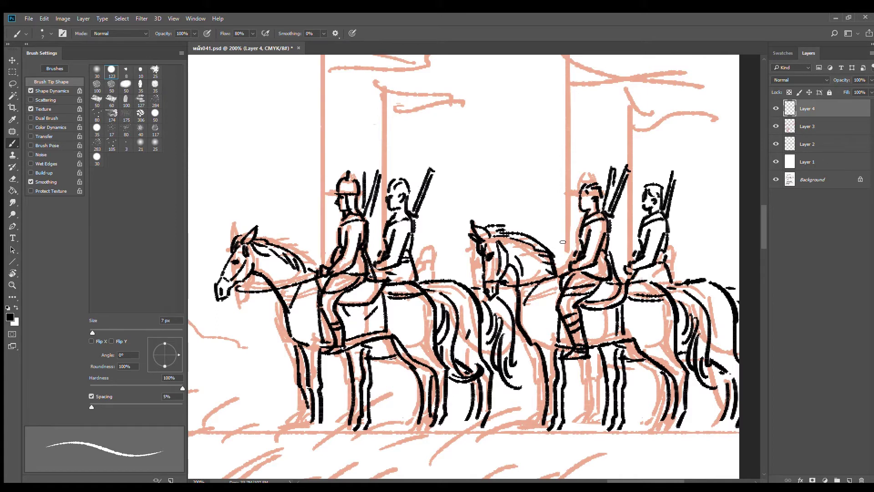
pyautogui.hotkey('ctrl', 'z')
pyautogui.moveTo(554, 238)
pyautogui.mouseDown()
pyautogui.moveTo(578, 254)
pyautogui.moveTo(549, 227)
pyautogui.moveTo(551, 241)
pyautogui.mouseUp()
pyautogui.hotkey('ctrl', 'z')
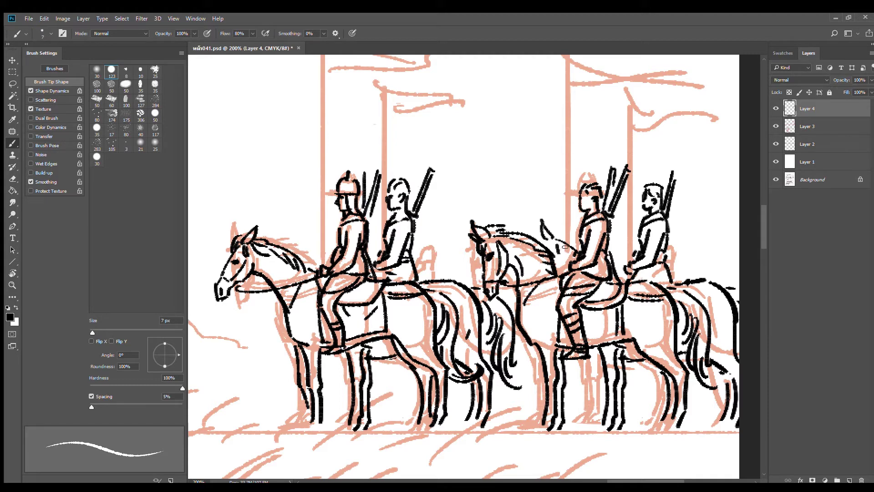
# - Ink the far-side horse's ears and mane just behind the first horse's neck
pyautogui.moveTo(623, 278); pyautogui.dragTo(652, 258)
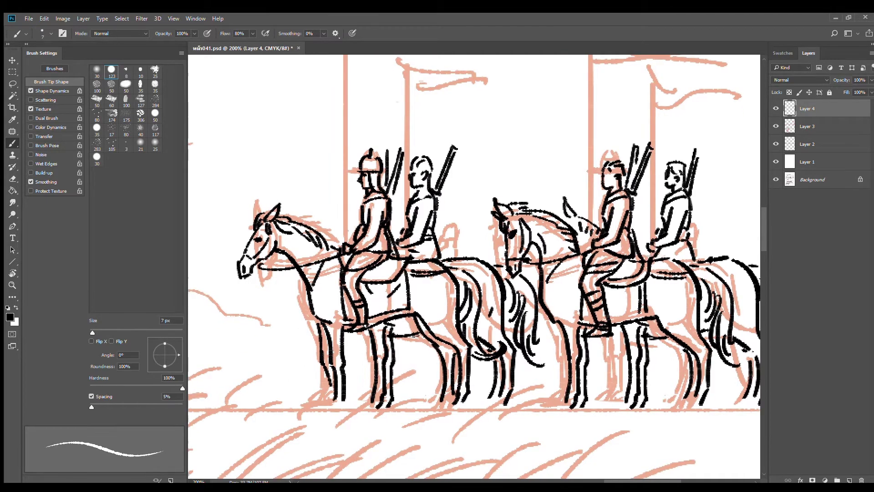
pyautogui.moveTo(474, 239); pyautogui.dragTo(577, 262)
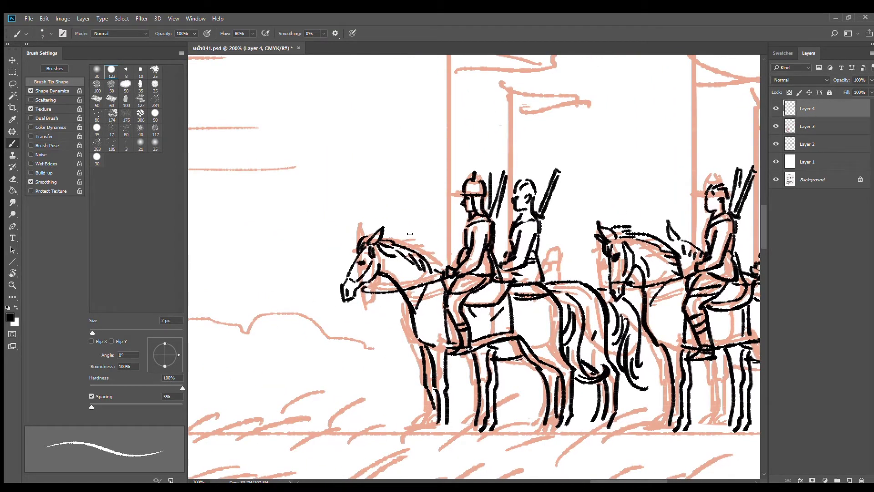
pyautogui.moveTo(408, 238)
pyautogui.mouseDown()
pyautogui.moveTo(415, 217)
pyautogui.moveTo(455, 263)
pyautogui.mouseUp()
pyautogui.hotkey('ctrl', 'z')
pyautogui.moveTo(408, 236); pyautogui.dragTo(412, 223)
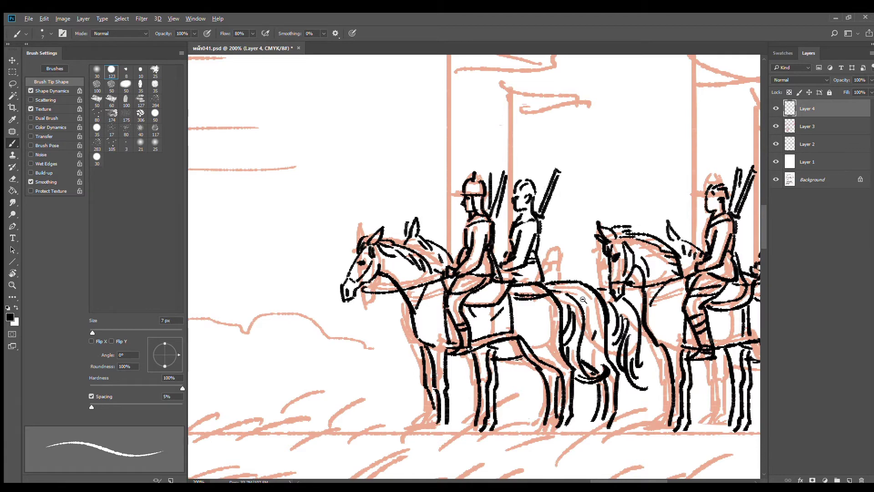
# - Ink the two straight flagpoles held by the front pair of riders, each with a long waving pennant at its top
pyautogui.scroll(-3, 580, 283)
pyautogui.scroll(3, 565, 263)
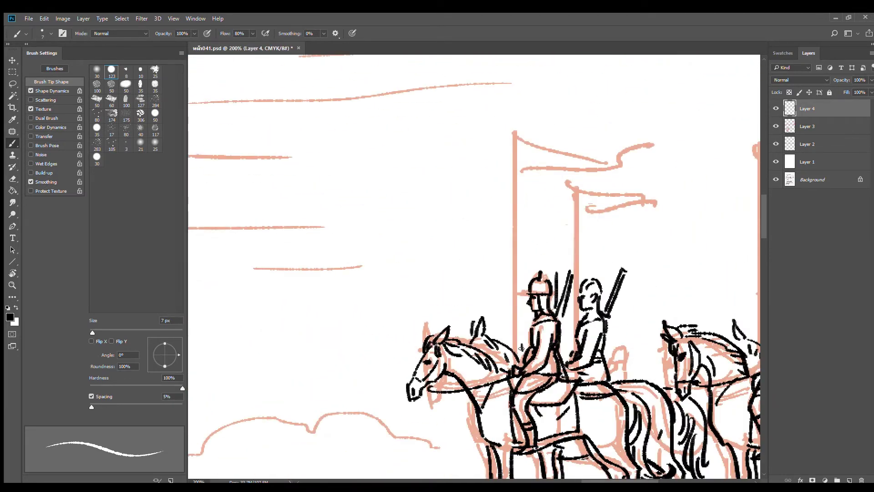
pyautogui.moveTo(520, 356)
pyautogui.mouseDown()
pyautogui.moveTo(517, 130)
pyautogui.moveTo(603, 143)
pyautogui.mouseUp()
pyautogui.moveTo(521, 167)
pyautogui.mouseDown()
pyautogui.moveTo(617, 157)
pyautogui.moveTo(635, 128)
pyautogui.moveTo(685, 123)
pyautogui.mouseUp()
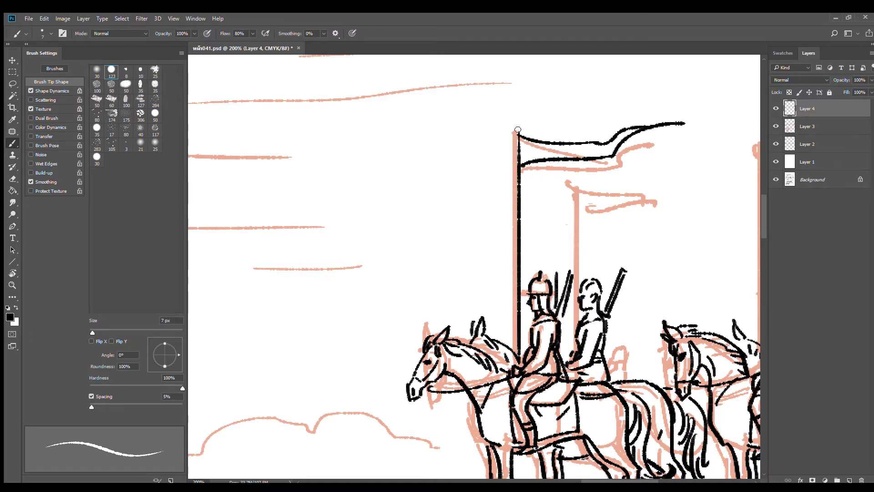
pyautogui.moveTo(517, 130); pyautogui.dragTo(518, 136)
pyautogui.moveTo(520, 339); pyautogui.dragTo(512, 342)
pyautogui.hotkey('ctrl', 'z')
pyautogui.moveTo(569, 319)
pyautogui.mouseDown()
pyautogui.moveTo(570, 174)
pyautogui.moveTo(678, 175)
pyautogui.mouseUp()
pyautogui.moveTo(573, 197)
pyautogui.mouseDown()
pyautogui.moveTo(679, 176)
pyautogui.moveTo(651, 175)
pyautogui.mouseUp()
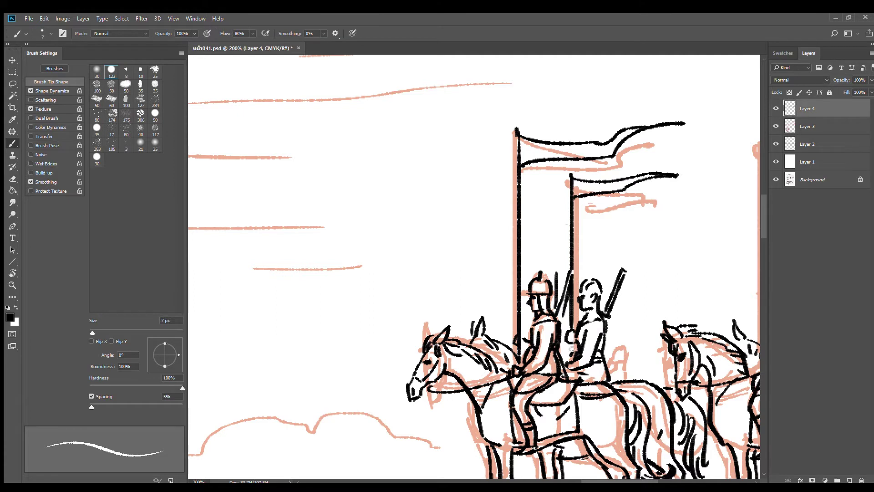
# - Ink the rear pair of riders' two flagpoles with waving pennants and the far rider's gripping hand
pyautogui.moveTo(729, 308); pyautogui.dragTo(446, 290)
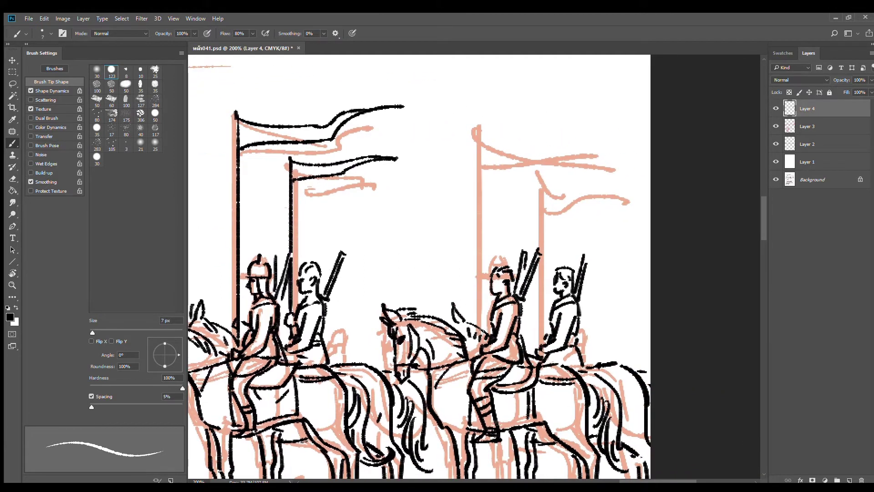
pyautogui.moveTo(479, 335); pyautogui.dragTo(479, 114)
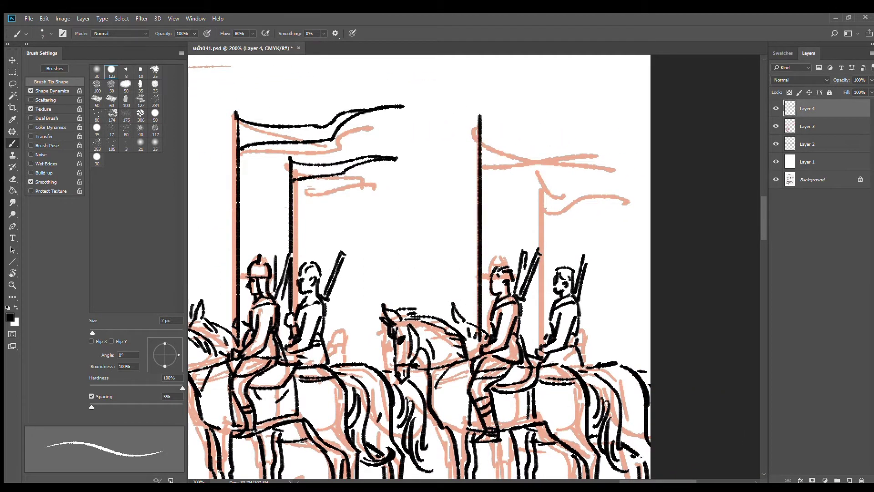
pyautogui.scroll(3, 505, 259)
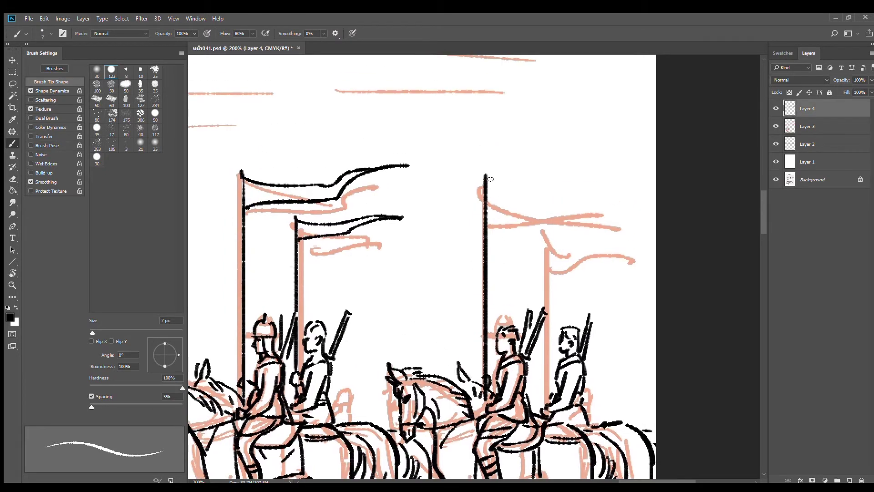
pyautogui.moveTo(486, 176); pyautogui.dragTo(576, 173)
pyautogui.moveTo(486, 202)
pyautogui.mouseDown()
pyautogui.moveTo(614, 180)
pyautogui.moveTo(630, 165)
pyautogui.moveTo(631, 174)
pyautogui.mouseUp()
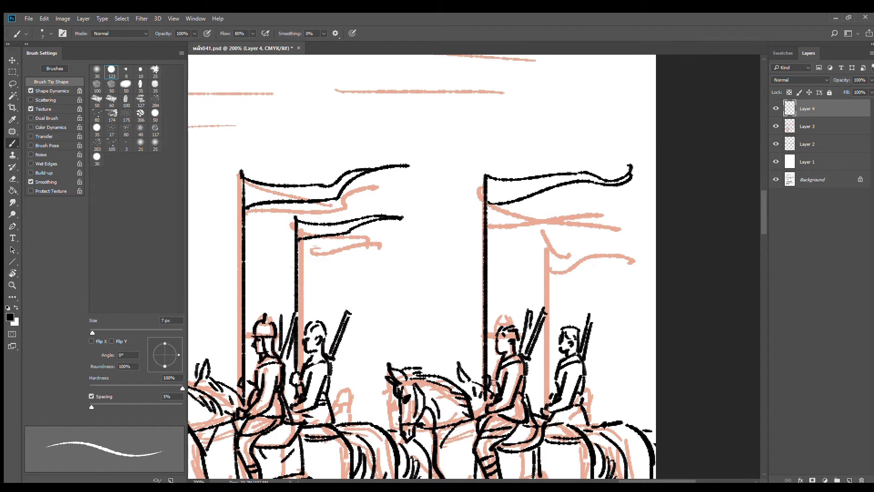
pyautogui.moveTo(544, 397)
pyautogui.mouseDown()
pyautogui.moveTo(543, 222)
pyautogui.moveTo(620, 219)
pyautogui.mouseUp()
pyautogui.moveTo(556, 243); pyautogui.dragTo(630, 219)
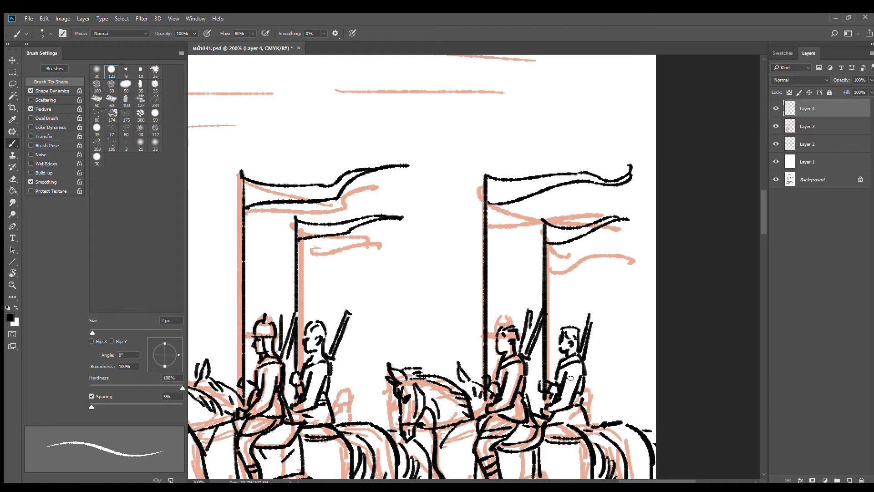
# - Save the comic page file
pyautogui.keyDown('alt'); pyautogui.click(577, 358); pyautogui.keyUp('alt')
pyautogui.keyDown('alt'); pyautogui.click(594, 358); pyautogui.keyUp('alt')
pyautogui.moveTo(530, 393); pyautogui.dragTo(615, 308)
pyautogui.moveTo(494, 314); pyautogui.dragTo(644, 310)
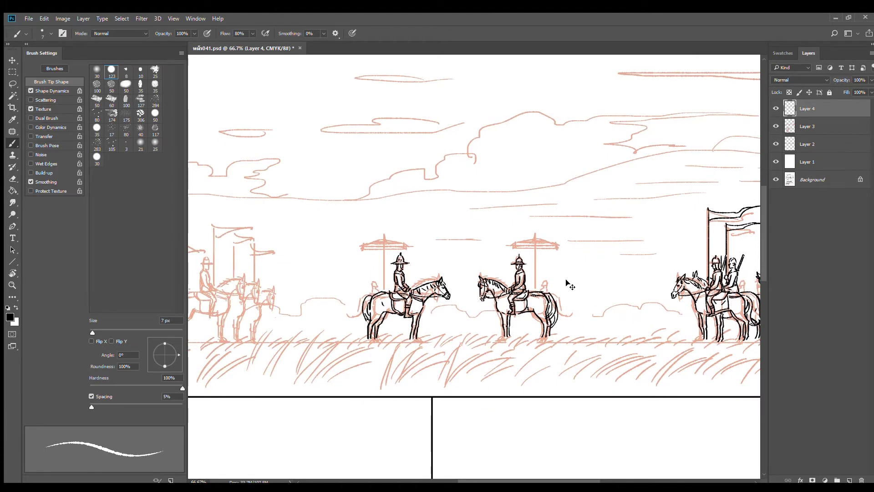
pyautogui.hotkey('ctrl', 's')
# - Ink the parasol's straight pole behind the left-facing lone rider and the horizontal lower edge of its canopy
pyautogui.moveTo(526, 304); pyautogui.dragTo(559, 291)
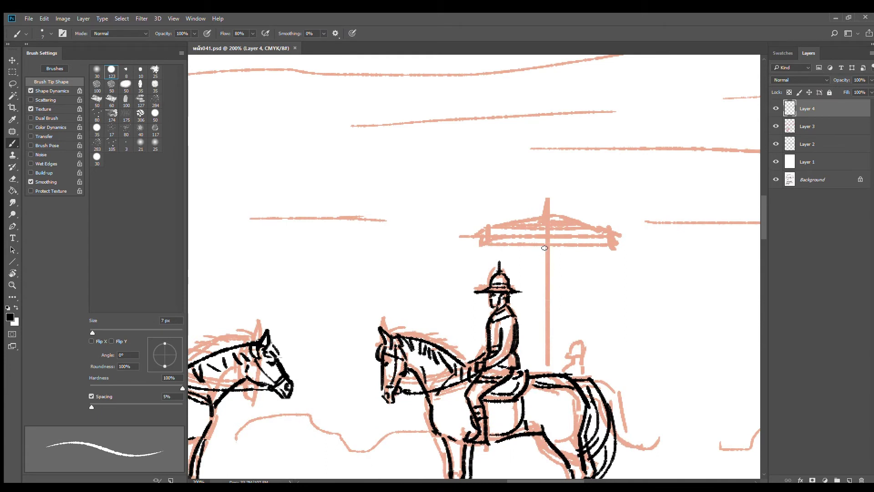
pyautogui.click(547, 245)
pyautogui.moveTo(547, 243); pyautogui.dragTo(547, 370)
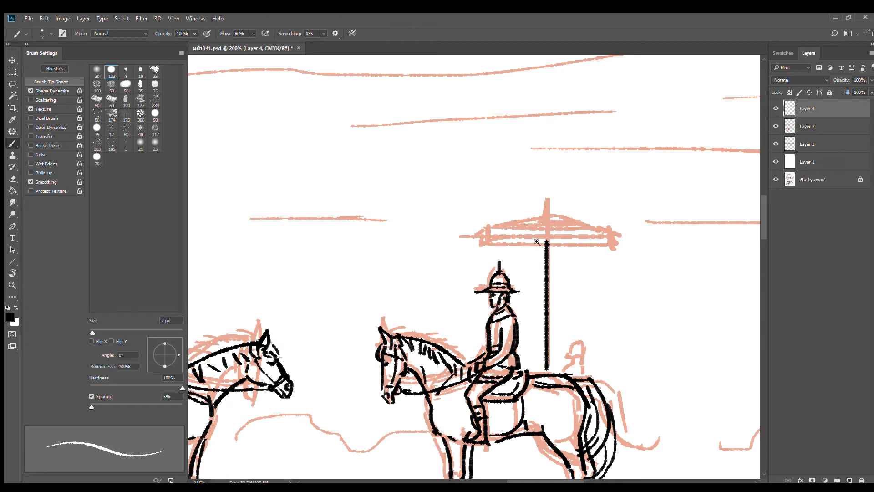
pyautogui.moveTo(482, 241); pyautogui.dragTo(625, 242)
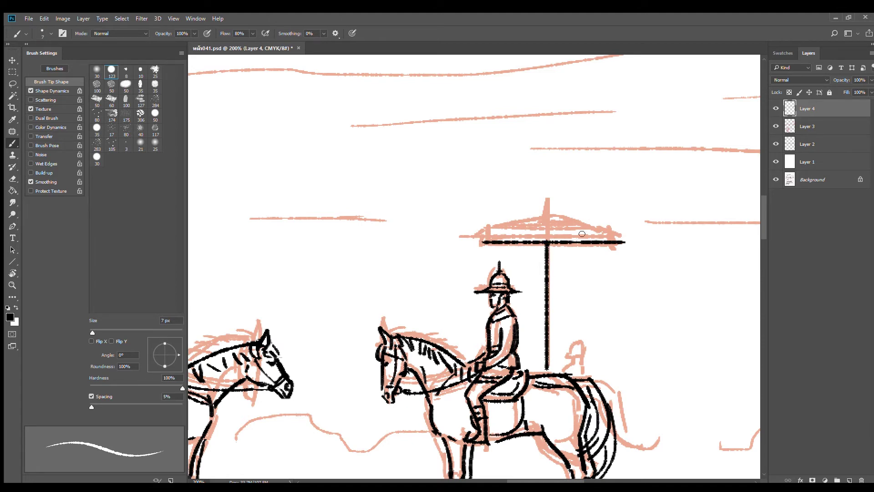
# - Ink the parasol canopy's upper rim, short end edges and two sloping roof lines, with the first pleat marks in its valance
pyautogui.click(515, 248)
pyautogui.click(473, 210)
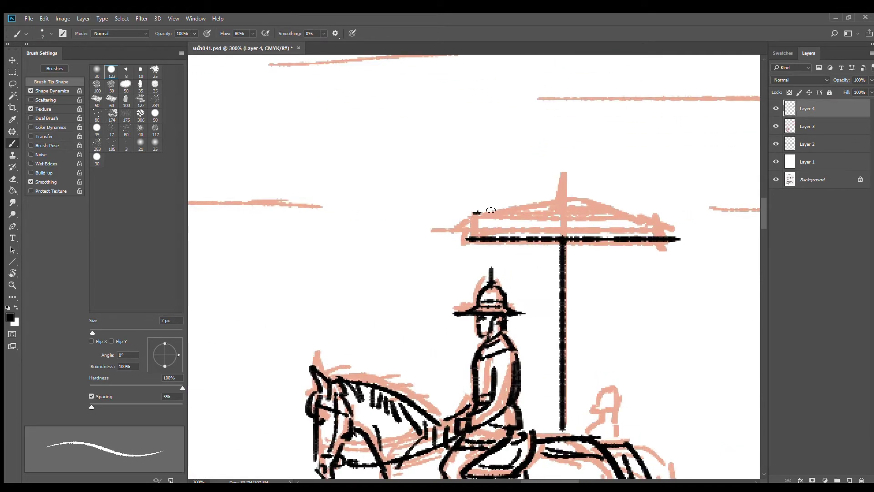
pyautogui.keyDown('shift'); pyautogui.click(661, 211); pyautogui.keyUp('shift')
pyautogui.moveTo(467, 212)
pyautogui.mouseDown()
pyautogui.moveTo(496, 221)
pyautogui.moveTo(499, 240)
pyautogui.moveTo(522, 233)
pyautogui.mouseUp()
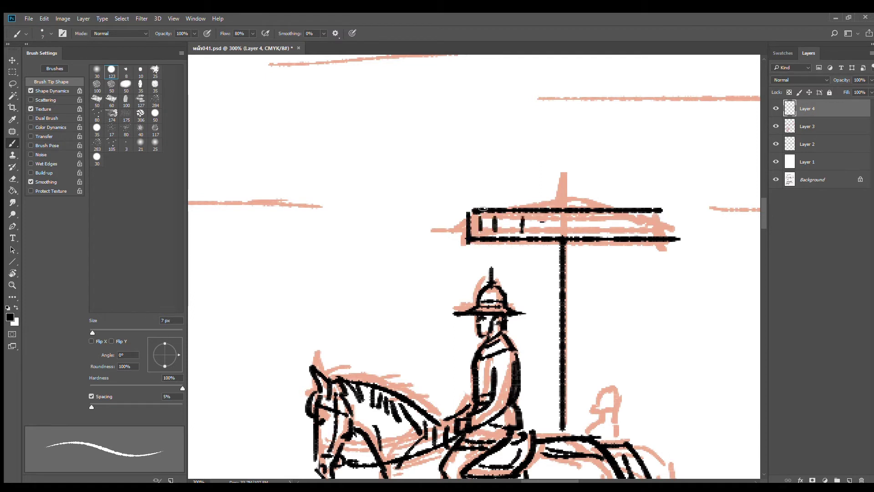
pyautogui.click(471, 208)
pyautogui.keyDown('shift'); pyautogui.click(556, 181); pyautogui.keyUp('shift')
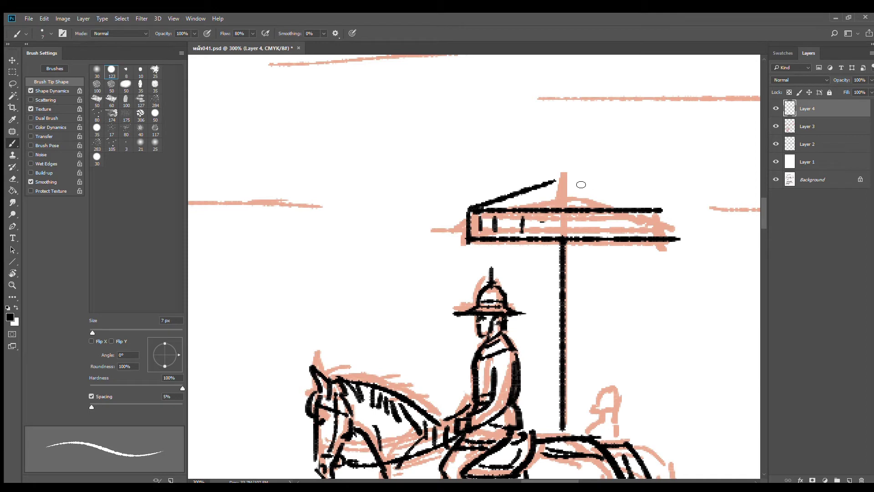
pyautogui.moveTo(573, 182)
pyautogui.mouseDown()
pyautogui.moveTo(656, 211)
pyautogui.moveTo(666, 237)
pyautogui.mouseUp()
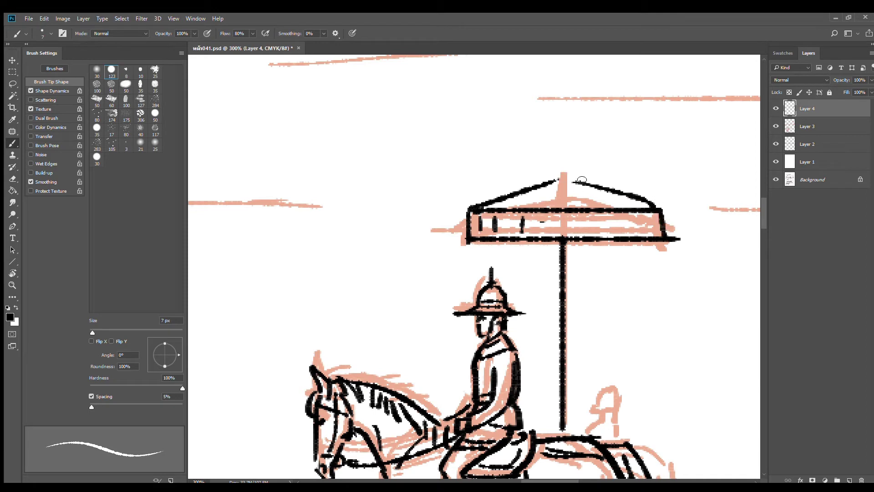
# - Finish the parasol with a pointed finial and the remaining valance pleats, erasing the overrun at the end of the lower edge
pyautogui.moveTo(582, 181)
pyautogui.mouseDown()
pyautogui.moveTo(562, 175)
pyautogui.moveTo(584, 182)
pyautogui.mouseUp()
pyautogui.moveTo(563, 140); pyautogui.dragTo(570, 170)
pyautogui.moveTo(587, 255); pyautogui.dragTo(581, 224)
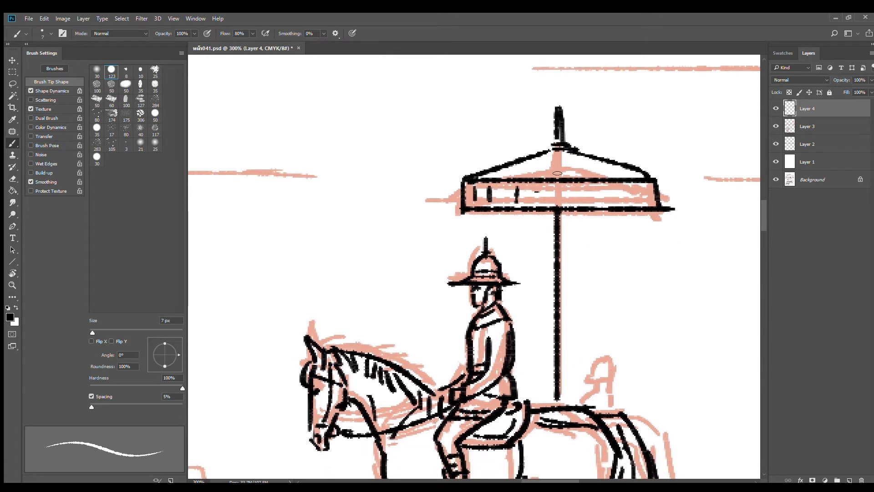
pyautogui.moveTo(540, 184)
pyautogui.mouseDown()
pyautogui.moveTo(539, 203)
pyautogui.moveTo(636, 203)
pyautogui.mouseUp()
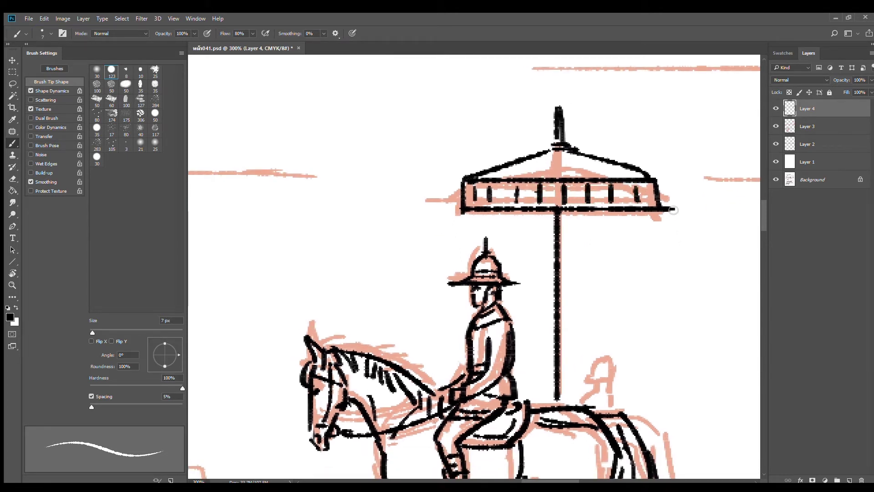
pyautogui.press('e')
pyautogui.moveTo(687, 217); pyautogui.dragTo(679, 210)
pyautogui.press('b')
# - Ink the parasol bearer's helmeted head and shoulders showing above the hindquarters of the lone rider's horse
pyautogui.moveTo(582, 278); pyautogui.dragTo(567, 228)
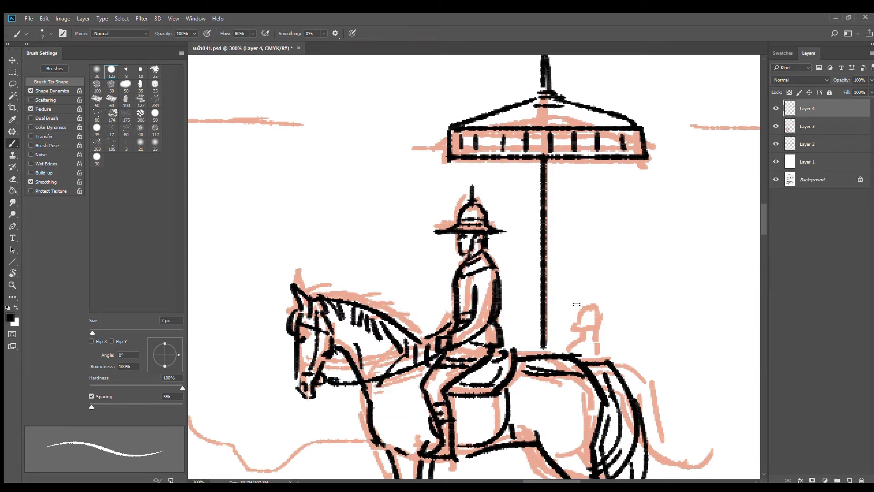
pyautogui.moveTo(575, 299)
pyautogui.mouseDown()
pyautogui.moveTo(582, 323)
pyautogui.moveTo(573, 190)
pyautogui.moveTo(543, 159)
pyautogui.moveTo(551, 150)
pyautogui.moveTo(564, 152)
pyautogui.moveTo(562, 172)
pyautogui.moveTo(551, 171)
pyautogui.moveTo(567, 201)
pyautogui.mouseUp()
pyautogui.moveTo(560, 147); pyautogui.dragTo(562, 137)
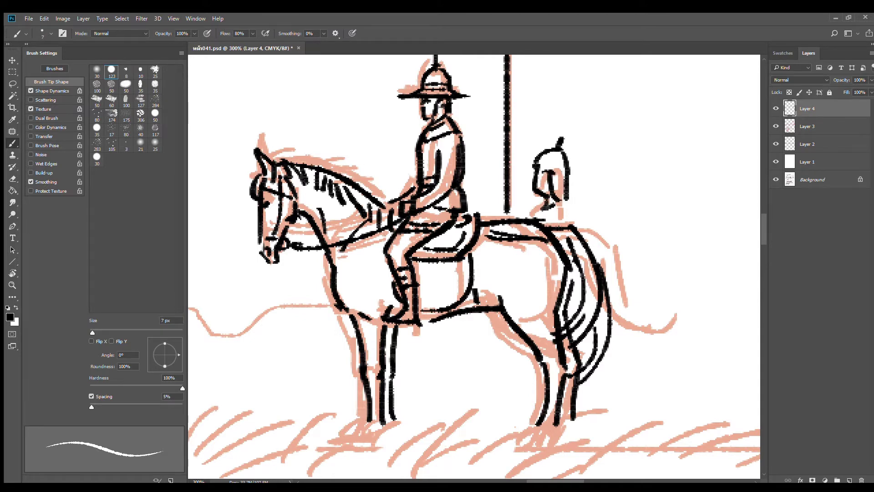
pyautogui.moveTo(547, 207); pyautogui.dragTo(527, 220)
pyautogui.moveTo(557, 207); pyautogui.dragTo(564, 224)
pyautogui.moveTo(509, 211); pyautogui.dragTo(512, 215)
# - Ink the far hind leg of the lone rider's horse with short strokes below its thigh
pyautogui.moveTo(526, 347); pyautogui.dragTo(530, 420)
pyautogui.scroll(-3, 575, 300)
pyautogui.moveTo(605, 297); pyautogui.dragTo(616, 300)
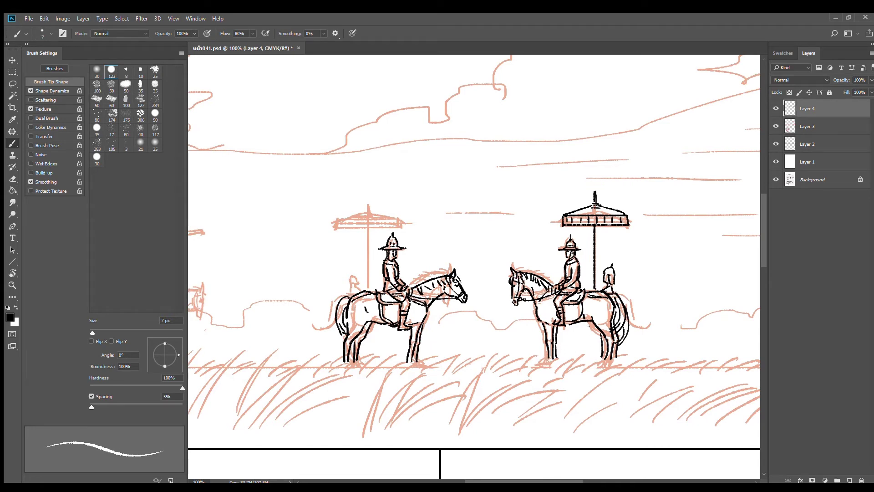
pyautogui.scroll(2, 595, 351)
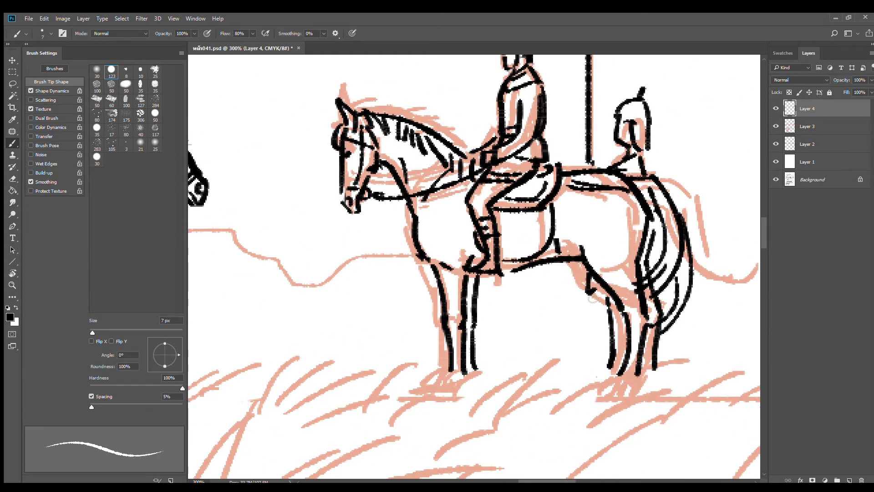
pyautogui.hotkey('ctrl', 'z')
pyautogui.moveTo(583, 273); pyautogui.dragTo(608, 312)
pyautogui.hotkey('ctrl', 'z')
pyautogui.moveTo(583, 274); pyautogui.dragTo(583, 288)
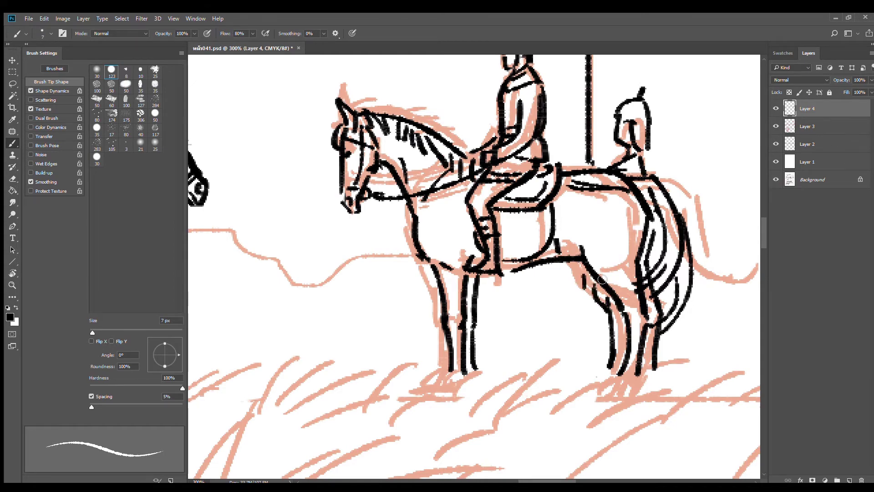
# - Review the inked riders across the panel and the still uninked army on the opposite side
pyautogui.keyDown('alt'); pyautogui.click(603, 287); pyautogui.keyUp('alt')
pyautogui.keyDown('alt'); pyautogui.click(604, 288); pyautogui.keyUp('alt')
pyautogui.keyDown('alt'); pyautogui.click(605, 290); pyautogui.keyUp('alt')
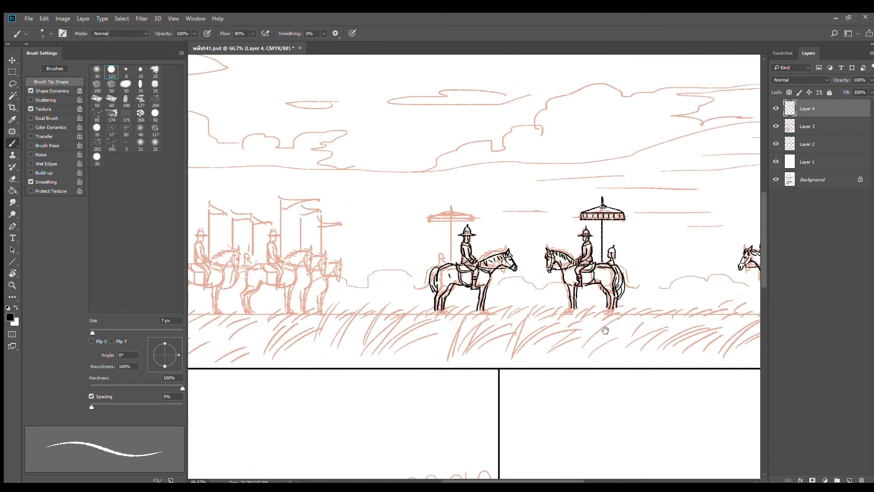
pyautogui.moveTo(505, 312); pyautogui.dragTo(546, 326)
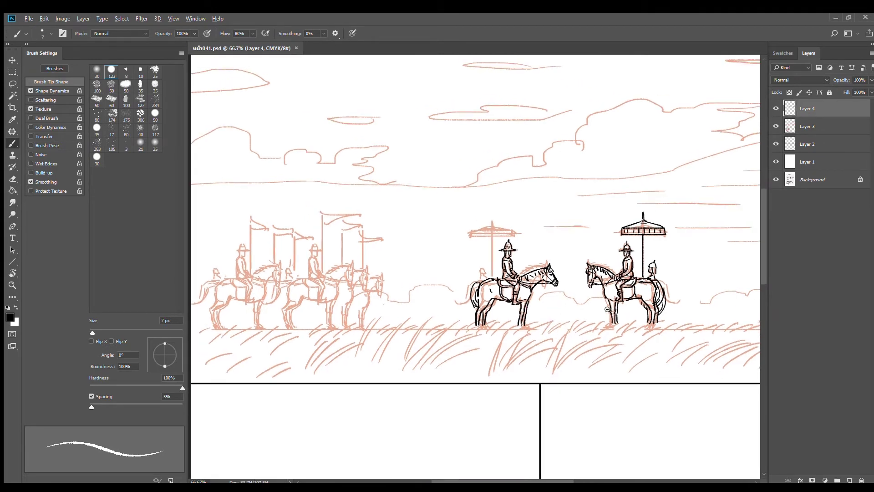
pyautogui.scroll(-3, 637, 305)
pyautogui.scroll(2, 577, 246)
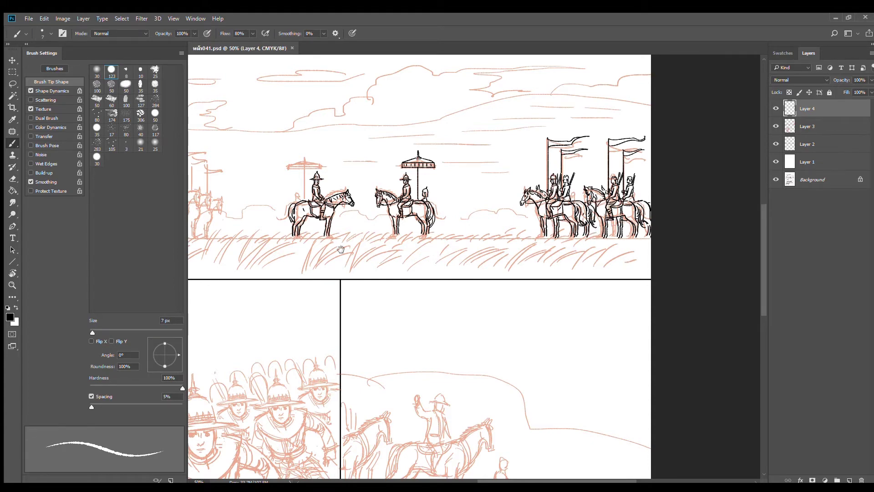
pyautogui.moveTo(341, 249)
pyautogui.mouseDown()
pyautogui.moveTo(500, 273)
pyautogui.moveTo(428, 305)
pyautogui.moveTo(397, 278)
pyautogui.moveTo(504, 287)
pyautogui.mouseUp()
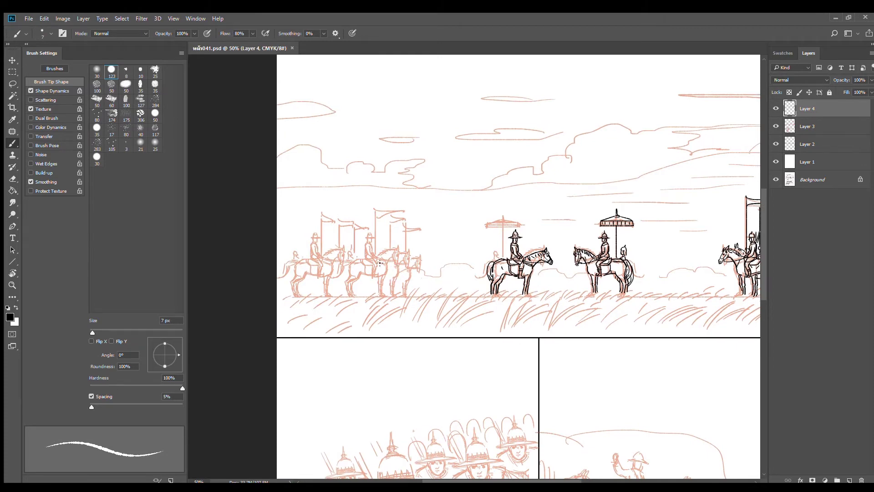
# - Ink the curved crest of the neck on the nearest horse of the right-facing army's leading group
pyautogui.moveTo(397, 259); pyautogui.dragTo(461, 306)
pyautogui.click(461, 306)
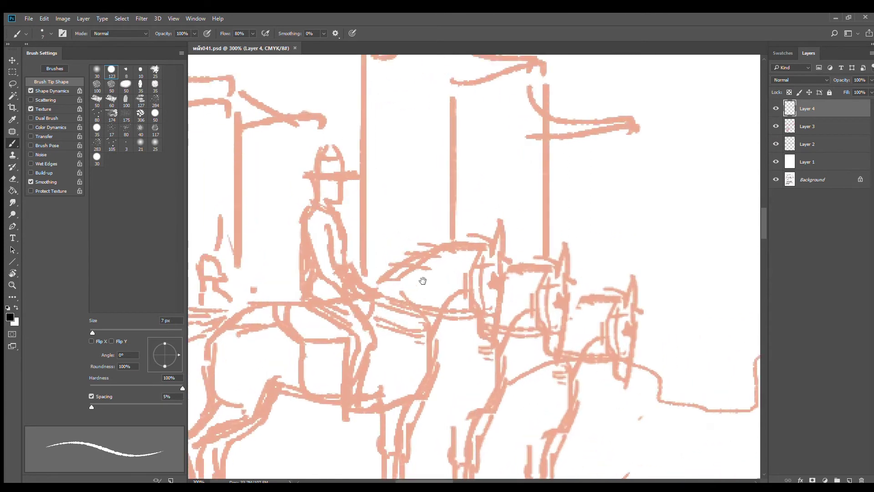
pyautogui.moveTo(379, 288); pyautogui.dragTo(467, 243)
pyautogui.hotkey('ctrl', 'z')
pyautogui.moveTo(380, 288); pyautogui.dragTo(480, 241)
pyautogui.hotkey('ctrl', 'z')
pyautogui.moveTo(380, 286)
pyautogui.mouseDown()
pyautogui.moveTo(421, 257)
pyautogui.moveTo(415, 263)
pyautogui.moveTo(479, 249)
pyautogui.mouseUp()
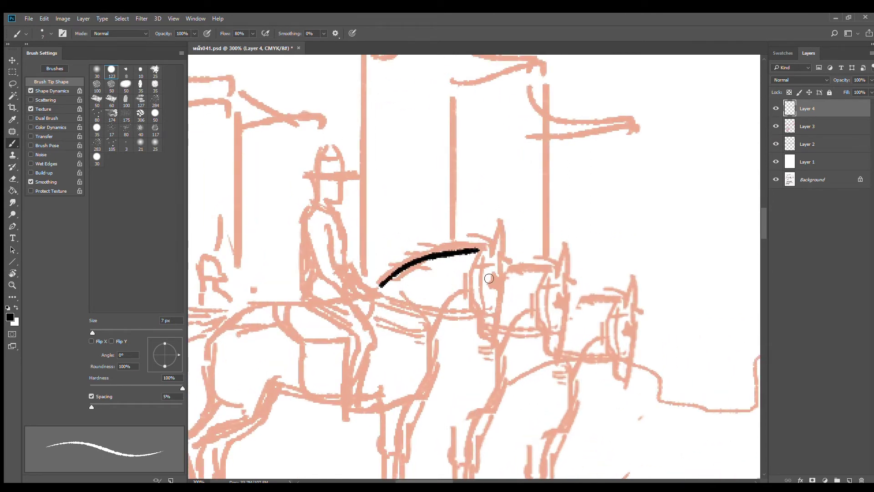
# - Ink the same horse's throat, jaw, face, eye and muzzle, adding its ear and short mane strokes
pyautogui.moveTo(465, 294)
pyautogui.mouseDown()
pyautogui.moveTo(437, 312)
pyautogui.moveTo(430, 344)
pyautogui.mouseUp()
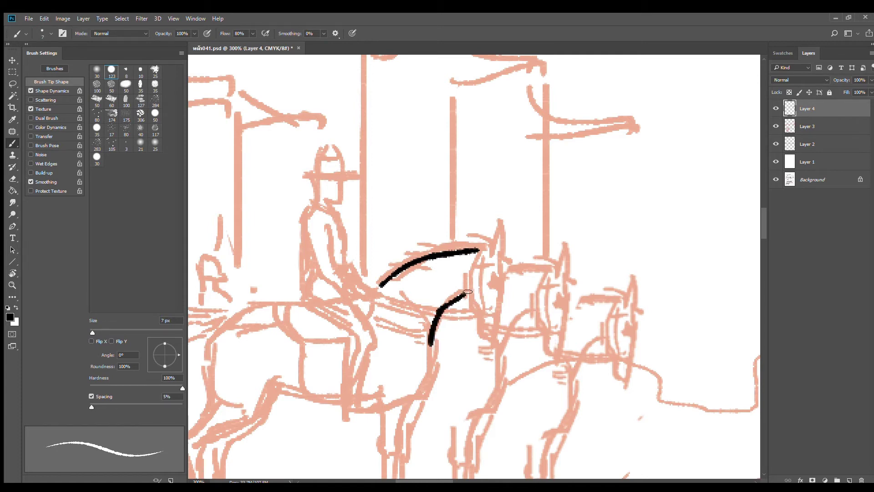
pyautogui.moveTo(466, 292); pyautogui.dragTo(479, 313)
pyautogui.moveTo(499, 252); pyautogui.dragTo(508, 333)
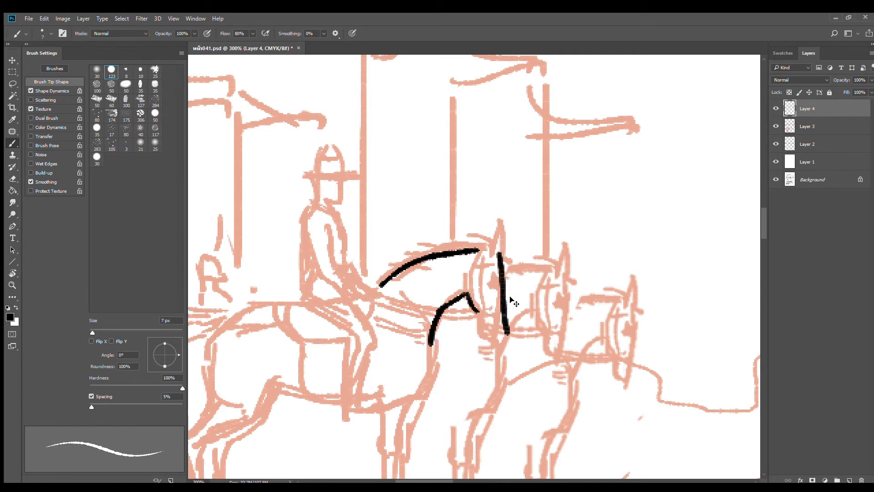
pyautogui.hotkey('ctrl', 'z')
pyautogui.moveTo(503, 291)
pyautogui.mouseDown()
pyautogui.moveTo(504, 333)
pyautogui.moveTo(485, 328)
pyautogui.moveTo(500, 335)
pyautogui.moveTo(489, 279)
pyautogui.moveTo(498, 280)
pyautogui.moveTo(477, 307)
pyautogui.moveTo(488, 314)
pyautogui.mouseUp()
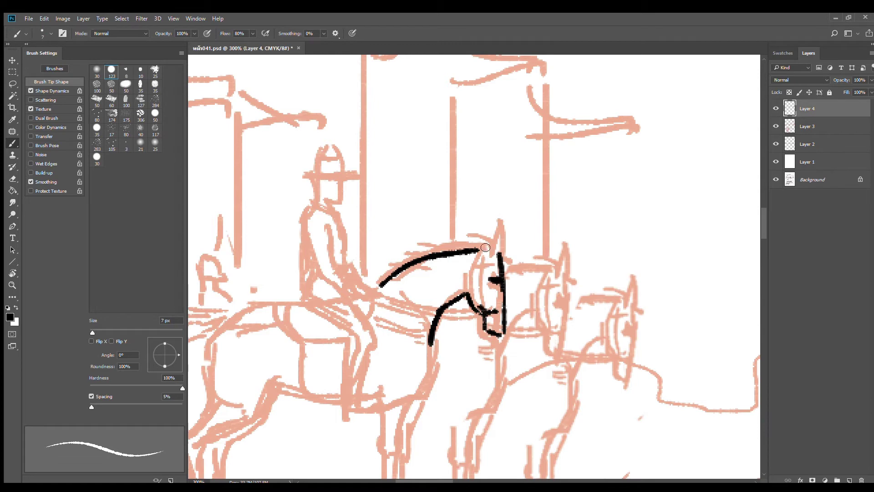
pyautogui.moveTo(482, 253)
pyautogui.mouseDown()
pyautogui.moveTo(497, 227)
pyautogui.moveTo(502, 255)
pyautogui.moveTo(450, 258)
pyautogui.moveTo(424, 275)
pyautogui.mouseUp()
pyautogui.moveTo(418, 266)
pyautogui.mouseDown()
pyautogui.moveTo(415, 280)
pyautogui.moveTo(392, 291)
pyautogui.mouseUp()
# - Ink the leading horse's chest, forelegs and belly line
pyautogui.moveTo(445, 327)
pyautogui.mouseDown()
pyautogui.moveTo(525, 246)
pyautogui.moveTo(455, 375)
pyautogui.moveTo(469, 424)
pyautogui.mouseUp()
pyautogui.moveTo(458, 382); pyautogui.dragTo(454, 427)
pyautogui.moveTo(488, 318); pyautogui.dragTo(473, 371)
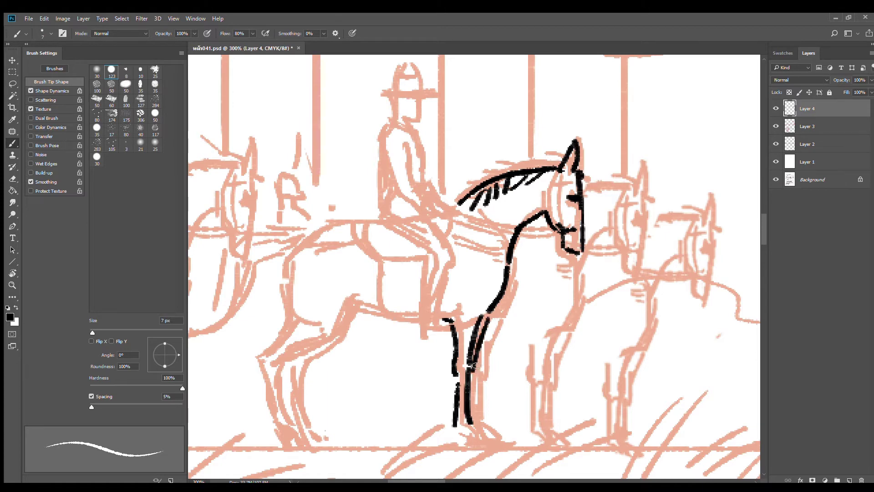
pyautogui.hotkey('ctrl', 'z')
pyautogui.moveTo(489, 320); pyautogui.dragTo(479, 371)
pyautogui.hotkey('ctrl', 'z')
pyautogui.moveTo(490, 319)
pyautogui.mouseDown()
pyautogui.moveTo(477, 378)
pyautogui.moveTo(481, 418)
pyautogui.moveTo(553, 317)
pyautogui.moveTo(598, 322)
pyautogui.mouseUp()
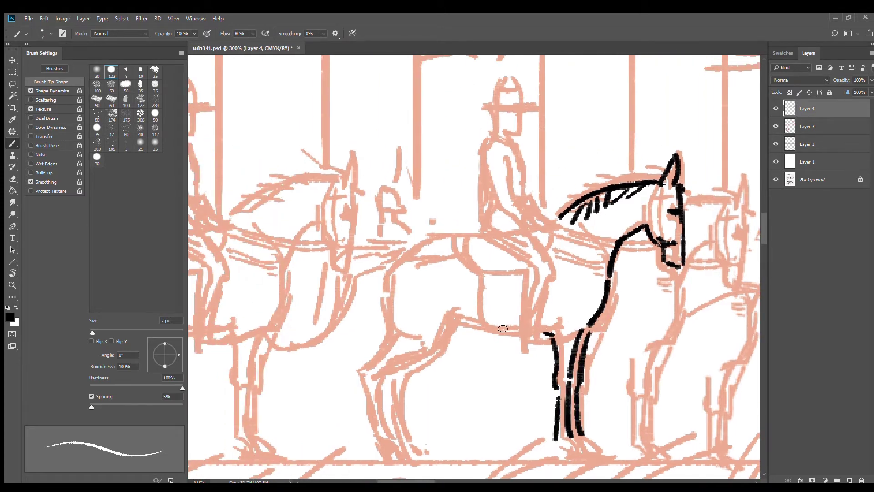
pyautogui.moveTo(435, 316)
pyautogui.mouseDown()
pyautogui.moveTo(530, 334)
pyautogui.moveTo(533, 326)
pyautogui.moveTo(513, 328)
pyautogui.moveTo(548, 323)
pyautogui.mouseUp()
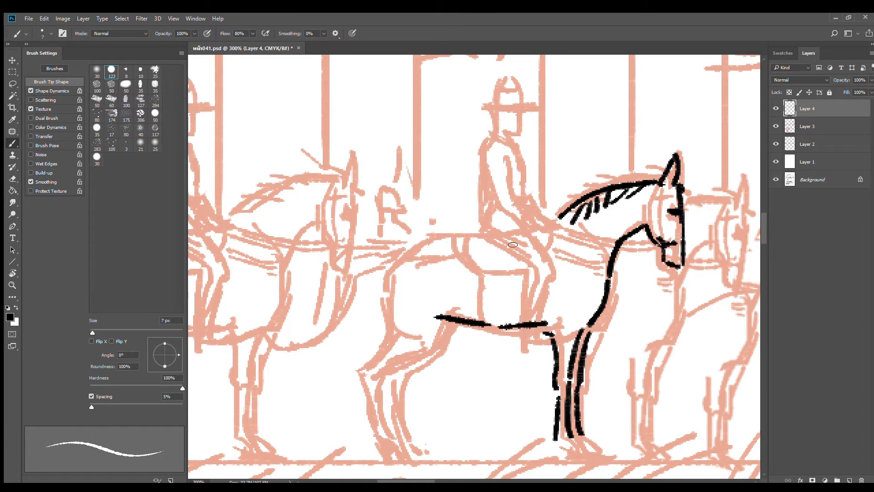
# - Ink the leading horse's back, rump and near hind leg down to the ground line
pyautogui.moveTo(541, 238)
pyautogui.mouseDown()
pyautogui.moveTo(546, 232)
pyautogui.moveTo(418, 245)
pyautogui.moveTo(364, 306)
pyautogui.mouseUp()
pyautogui.moveTo(439, 317); pyautogui.dragTo(407, 364)
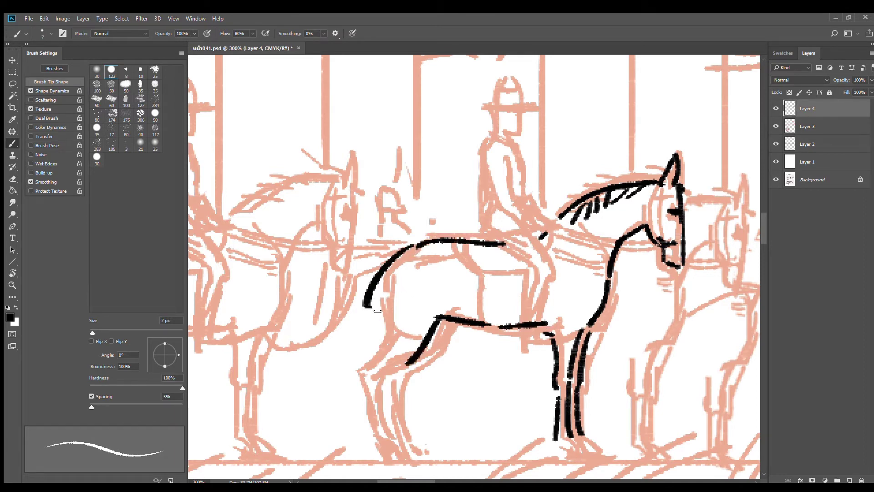
pyautogui.moveTo(375, 292); pyautogui.dragTo(371, 384)
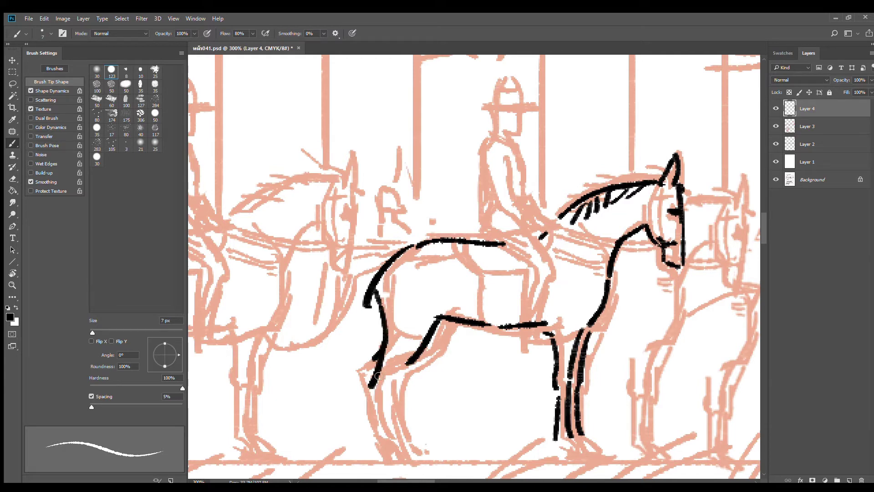
pyautogui.moveTo(416, 363)
pyautogui.mouseDown()
pyautogui.moveTo(387, 385)
pyautogui.moveTo(373, 446)
pyautogui.mouseUp()
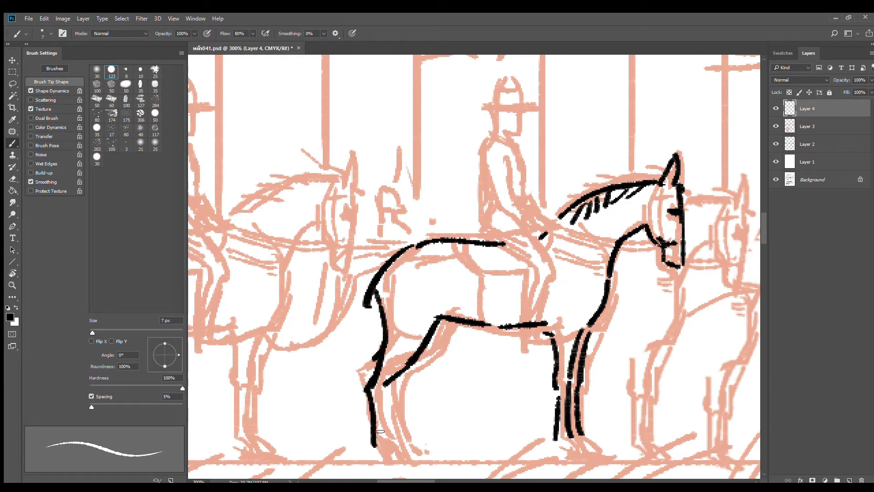
pyautogui.moveTo(384, 386); pyautogui.dragTo(393, 461)
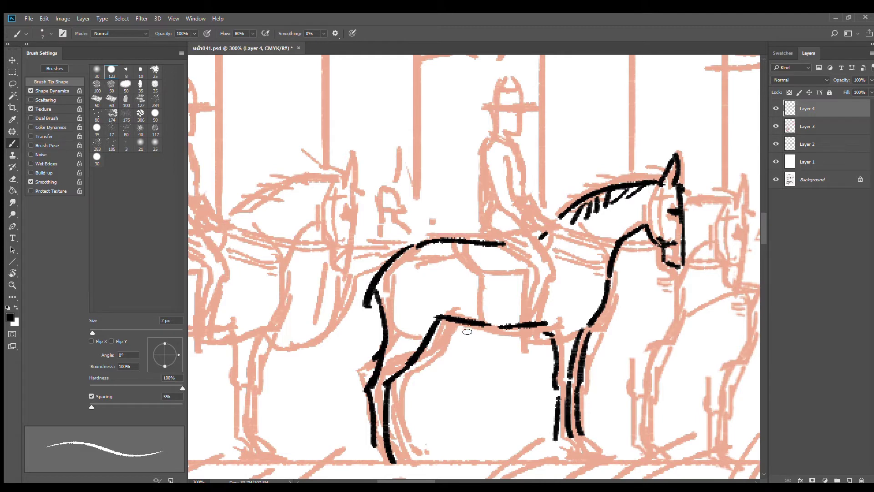
# - Ink the leading horse's far hind leg from the belly down to the hoof, redoing the first thigh stroke
pyautogui.moveTo(466, 328); pyautogui.dragTo(415, 381)
pyautogui.hotkey('ctrl', 'z')
pyautogui.moveTo(462, 328)
pyautogui.mouseDown()
pyautogui.moveTo(425, 377)
pyautogui.moveTo(419, 444)
pyautogui.mouseUp()
pyautogui.moveTo(401, 378); pyautogui.dragTo(405, 449)
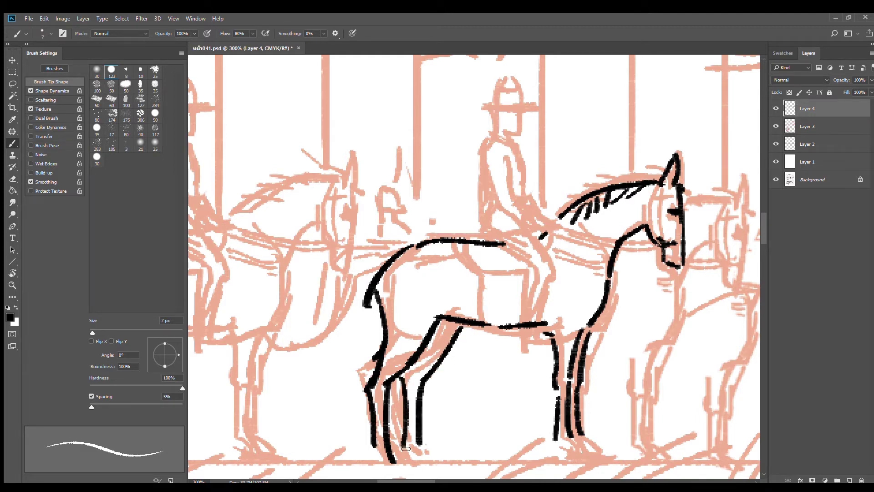
# - Erase the stray end of the rump line and ink the leading horse's long hanging tail with inner hair strokes
pyautogui.press('e')
pyautogui.moveTo(366, 298)
pyautogui.mouseDown()
pyautogui.moveTo(374, 275)
pyautogui.moveTo(381, 304)
pyautogui.mouseUp()
pyautogui.press('b')
pyautogui.moveTo(398, 246)
pyautogui.mouseDown()
pyautogui.moveTo(371, 254)
pyautogui.moveTo(377, 354)
pyautogui.mouseUp()
pyautogui.moveTo(371, 257); pyautogui.dragTo(381, 379)
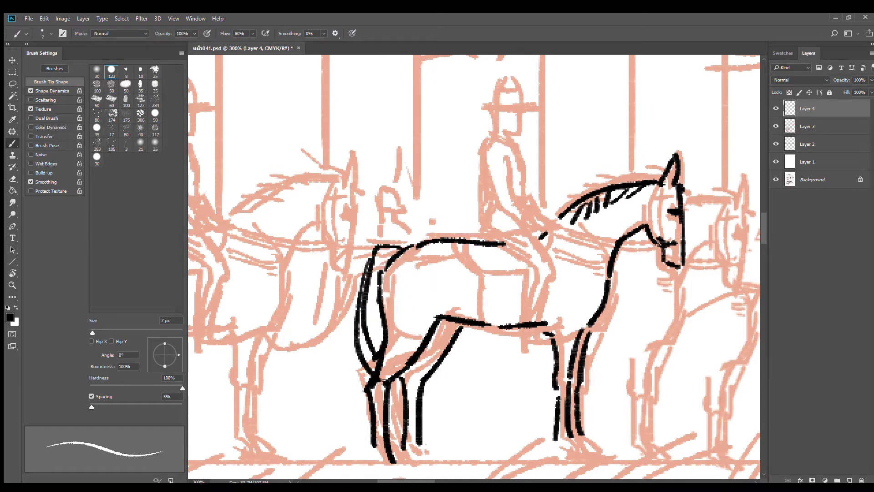
pyautogui.moveTo(374, 309); pyautogui.dragTo(382, 357)
# - Erase and redraw the front line of the near hind thigh, and extend the hind legs to the hooves
pyautogui.press('e')
pyautogui.moveTo(386, 390); pyautogui.dragTo(435, 328)
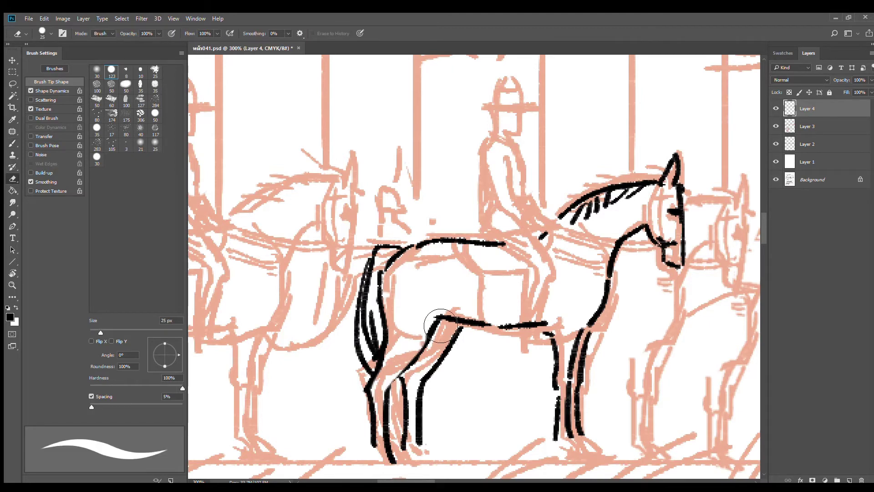
pyautogui.press('b')
pyautogui.moveTo(412, 360); pyautogui.dragTo(384, 390)
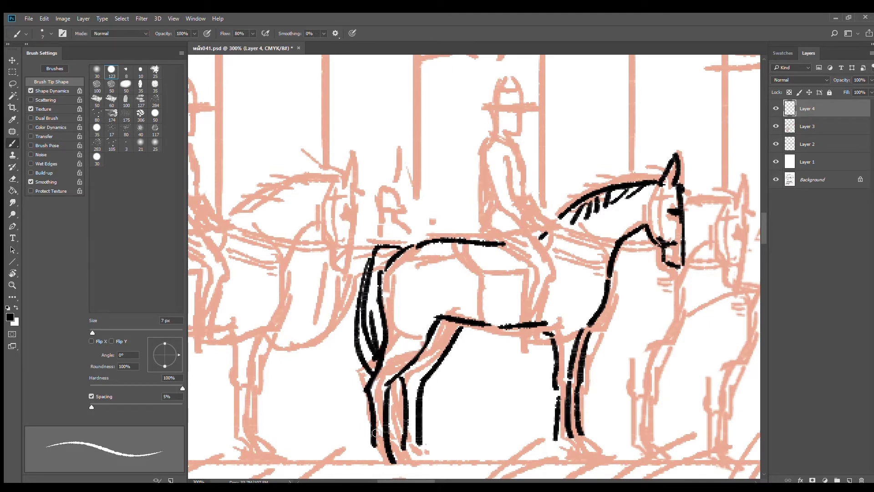
pyautogui.moveTo(376, 428)
pyautogui.mouseDown()
pyautogui.moveTo(387, 466)
pyautogui.moveTo(412, 454)
pyautogui.moveTo(428, 460)
pyautogui.mouseUp()
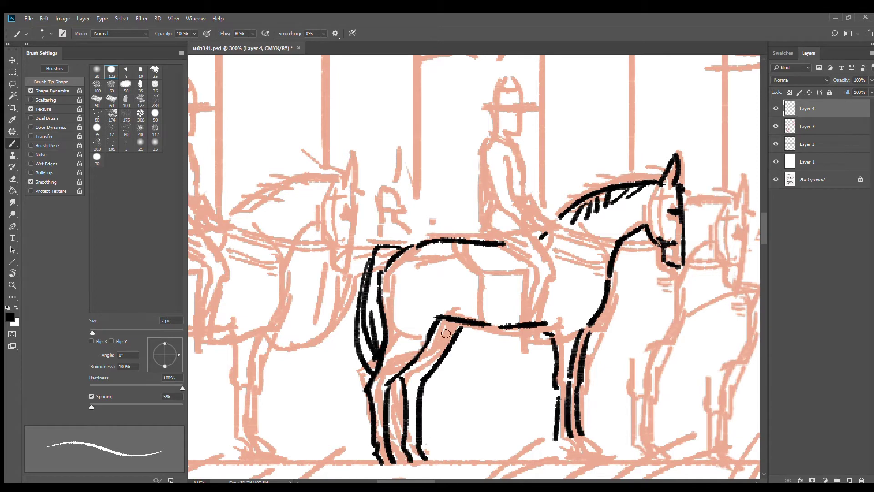
# - Erase the leading horse's belly line and redraw it as a lower, rounder curve
pyautogui.press('e')
pyautogui.moveTo(469, 331); pyautogui.dragTo(529, 341)
pyautogui.press('b')
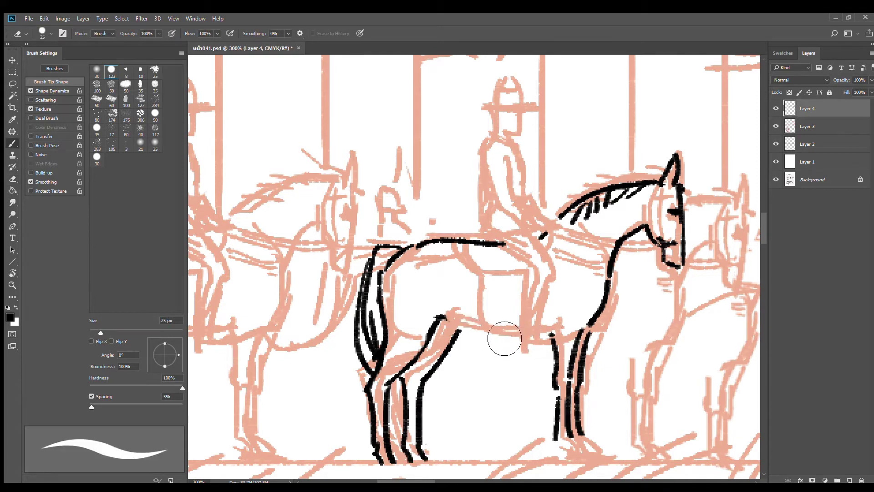
pyautogui.moveTo(448, 323); pyautogui.dragTo(533, 338)
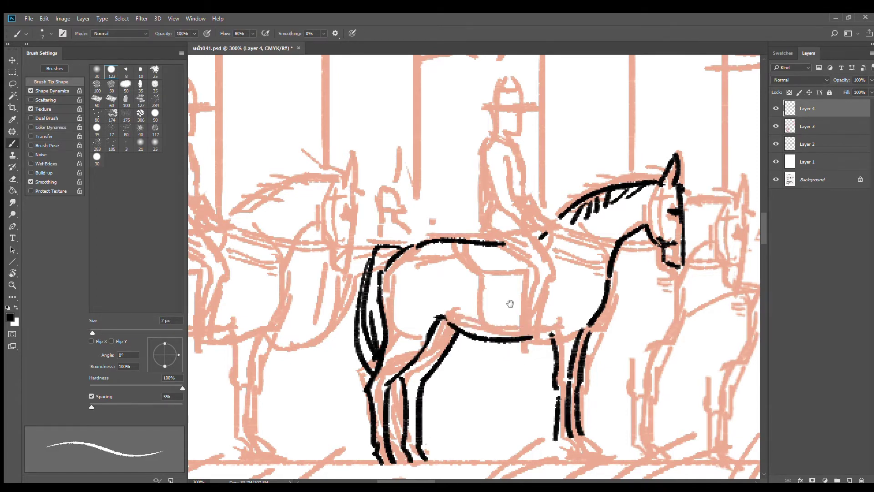
# - Ink the curved saddle outline on the leading horse's back and a short stroke at its withers
pyautogui.moveTo(510, 304); pyautogui.dragTo(521, 342)
pyautogui.moveTo(474, 283); pyautogui.dragTo(541, 308)
pyautogui.moveTo(558, 276); pyautogui.dragTo(559, 293)
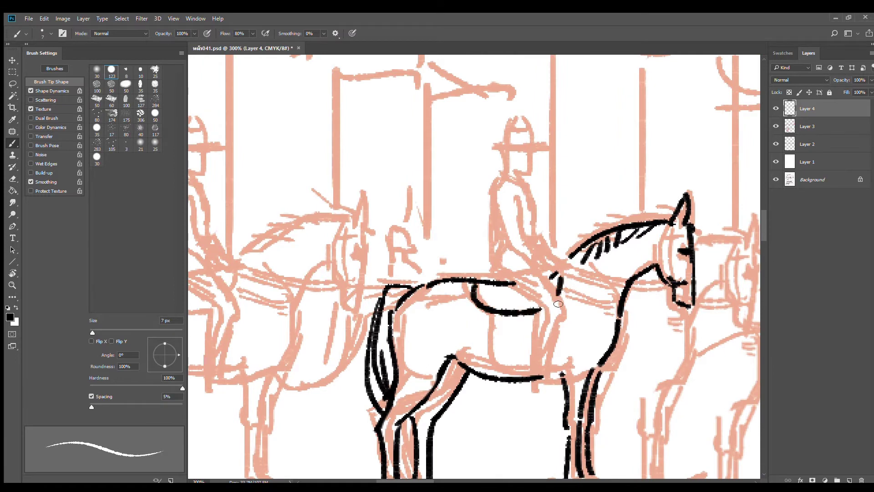
# - Ink the leading rider's torso, shoulders, bent arm and waist, redoing the lower arm line once
pyautogui.moveTo(497, 242); pyautogui.dragTo(512, 283)
pyautogui.moveTo(497, 242)
pyautogui.mouseDown()
pyautogui.moveTo(506, 173)
pyautogui.moveTo(535, 190)
pyautogui.moveTo(537, 241)
pyautogui.mouseUp()
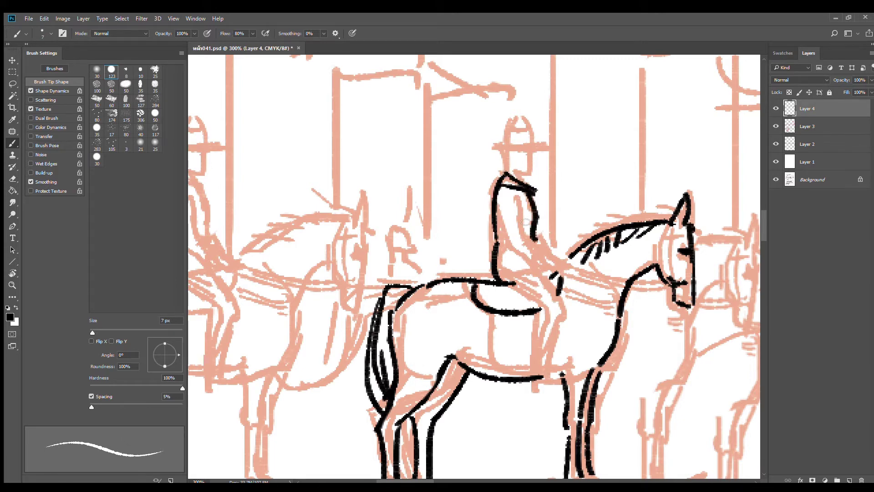
pyautogui.moveTo(515, 198); pyautogui.dragTo(524, 249)
pyautogui.moveTo(497, 211); pyautogui.dragTo(544, 278)
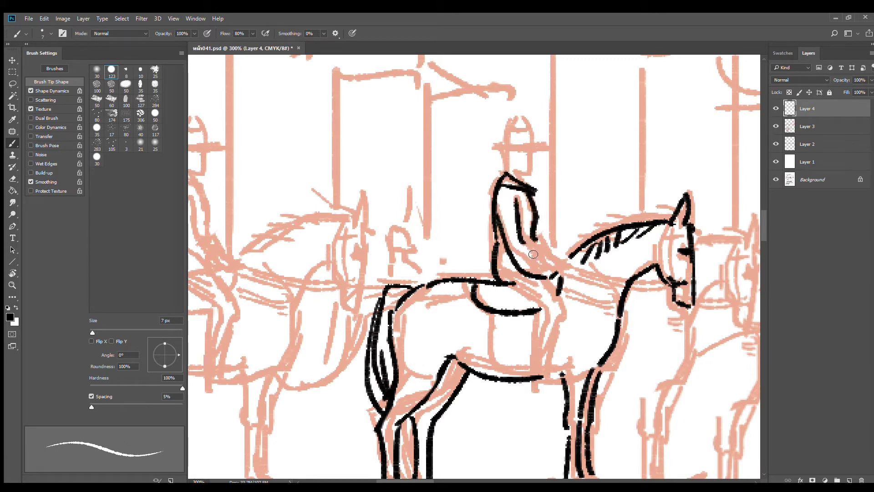
pyautogui.hotkey('ctrl', 'z')
pyautogui.moveTo(497, 216)
pyautogui.mouseDown()
pyautogui.moveTo(514, 261)
pyautogui.moveTo(550, 279)
pyautogui.mouseUp()
pyautogui.moveTo(520, 241)
pyautogui.mouseDown()
pyautogui.moveTo(550, 280)
pyautogui.moveTo(500, 280)
pyautogui.moveTo(498, 236)
pyautogui.mouseUp()
# - Ink the leading rider's thigh, lower leg and boot against the horse's flank
pyautogui.moveTo(506, 285)
pyautogui.mouseDown()
pyautogui.moveTo(564, 312)
pyautogui.moveTo(546, 314)
pyautogui.moveTo(556, 370)
pyautogui.mouseUp()
pyautogui.moveTo(544, 313)
pyautogui.mouseDown()
pyautogui.moveTo(540, 347)
pyautogui.moveTo(556, 345)
pyautogui.moveTo(543, 383)
pyautogui.moveTo(579, 374)
pyautogui.moveTo(564, 381)
pyautogui.mouseUp()
pyautogui.moveTo(541, 333); pyautogui.dragTo(554, 331)
# - Ink the leading rider's neck, face, side hair and rounded cap, undoing the unwanted strokes
pyautogui.scroll(4, 564, 291)
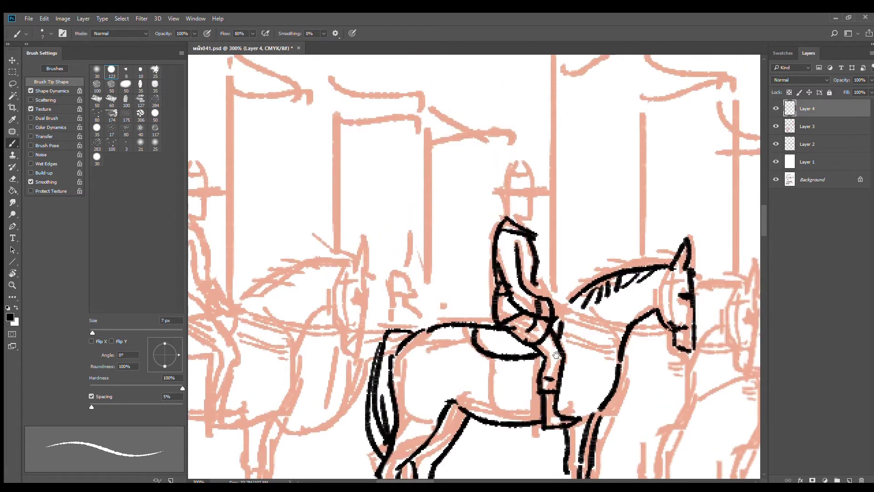
pyautogui.moveTo(517, 270); pyautogui.dragTo(517, 262)
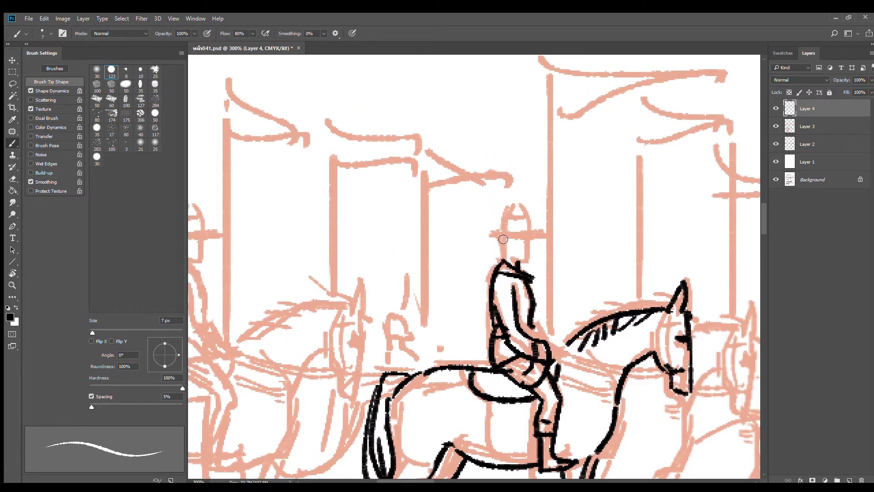
pyautogui.moveTo(501, 230); pyautogui.dragTo(502, 259)
pyautogui.moveTo(528, 233)
pyautogui.mouseDown()
pyautogui.moveTo(528, 258)
pyautogui.moveTo(529, 243)
pyautogui.moveTo(517, 260)
pyautogui.moveTo(514, 252)
pyautogui.moveTo(493, 256)
pyautogui.moveTo(511, 257)
pyautogui.moveTo(501, 251)
pyautogui.moveTo(534, 213)
pyautogui.moveTo(525, 213)
pyautogui.moveTo(535, 231)
pyautogui.mouseUp()
pyautogui.hotkey('ctrl', 'z')
pyautogui.press('e')
pyautogui.press('b')
pyautogui.hotkey('ctrl', 'z')
pyautogui.hotkey('ctrl', 'z')
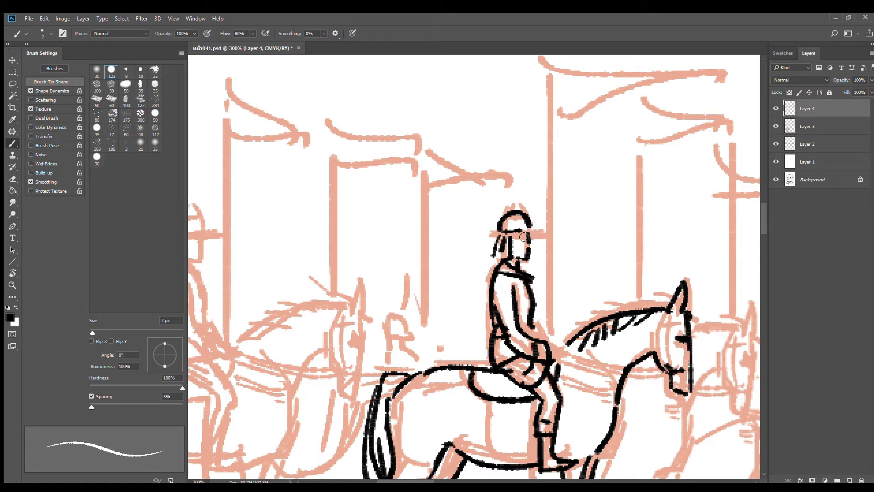
pyautogui.moveTo(493, 257); pyautogui.dragTo(507, 259)
# - Ink a long weapon slung behind the rider's shoulder and add the cap's side line, fold and top knob
pyautogui.moveTo(469, 204); pyautogui.dragTo(499, 277)
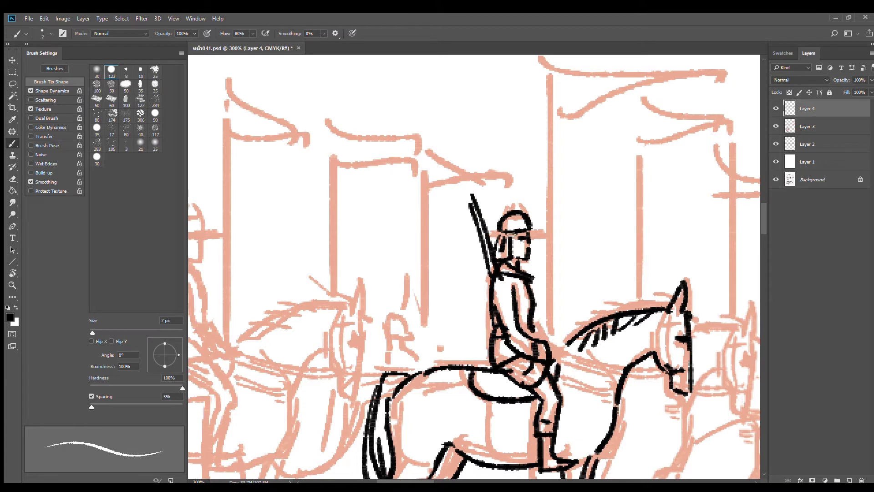
pyautogui.moveTo(500, 229); pyautogui.dragTo(496, 244)
pyautogui.moveTo(513, 205); pyautogui.dragTo(529, 208)
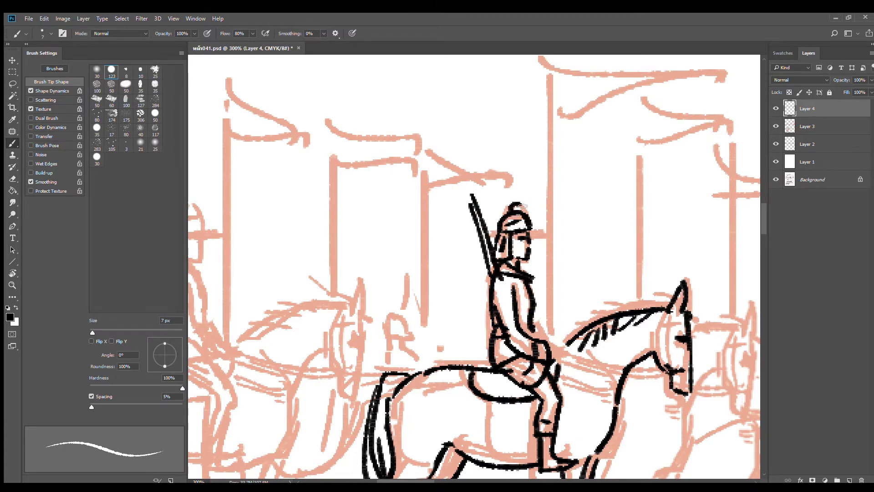
# - Ink the leading horse's reins, extend its neck line to the rider's hands, and add its bridle and second ear
pyautogui.scroll(-3, 559, 230)
pyautogui.scroll(3, 581, 282)
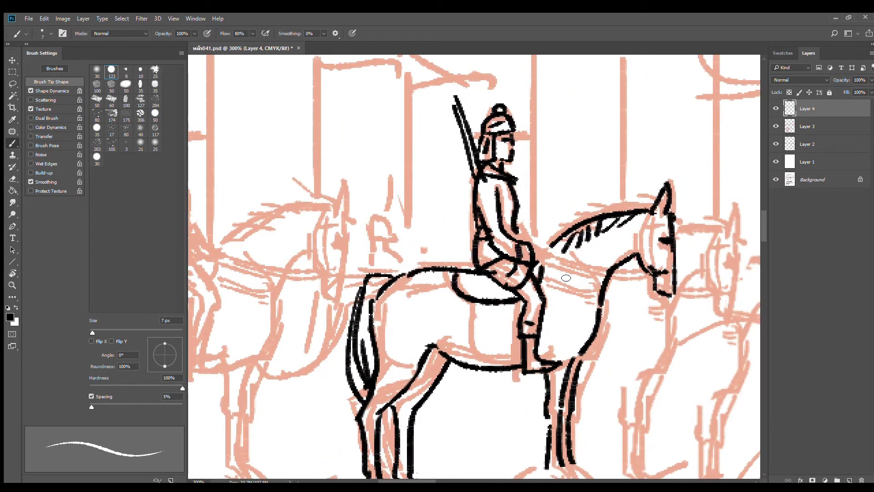
pyautogui.moveTo(540, 270)
pyautogui.mouseDown()
pyautogui.moveTo(561, 284)
pyautogui.moveTo(638, 274)
pyautogui.moveTo(609, 272)
pyautogui.moveTo(638, 267)
pyautogui.mouseUp()
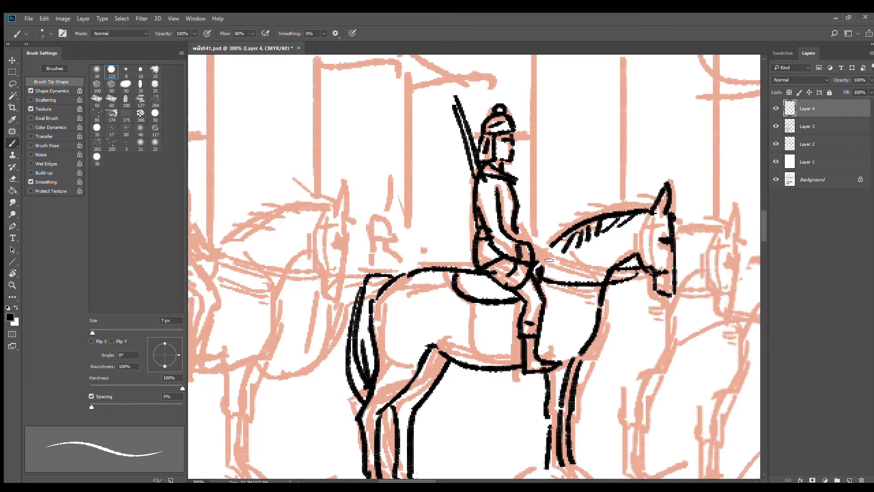
pyautogui.moveTo(558, 248)
pyautogui.mouseDown()
pyautogui.moveTo(553, 270)
pyautogui.moveTo(536, 263)
pyautogui.mouseUp()
pyautogui.moveTo(637, 235); pyautogui.dragTo(639, 258)
pyautogui.moveTo(667, 218)
pyautogui.mouseDown()
pyautogui.moveTo(672, 231)
pyautogui.moveTo(677, 195)
pyautogui.moveTo(673, 216)
pyautogui.mouseUp()
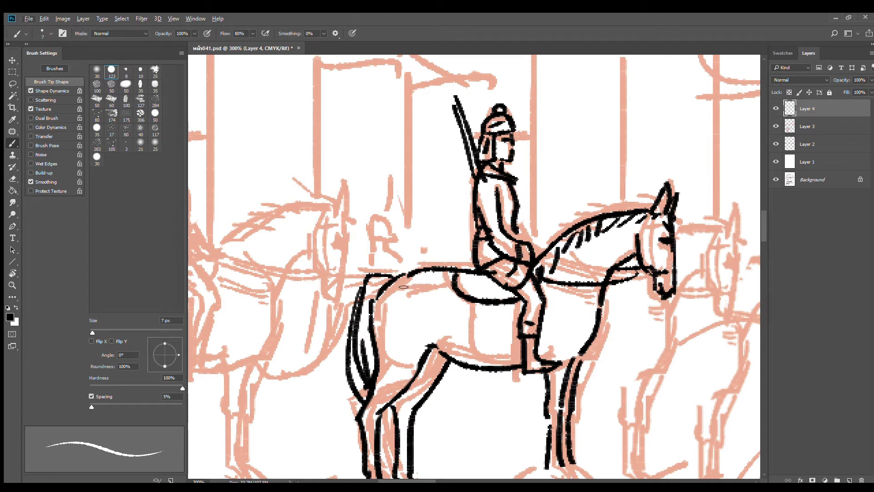
# - Ink the saddle cloth with its folds and trim, plus the straps across the leading horse's rump and chest
pyautogui.moveTo(404, 287)
pyautogui.mouseDown()
pyautogui.moveTo(458, 284)
pyautogui.moveTo(455, 349)
pyautogui.mouseUp()
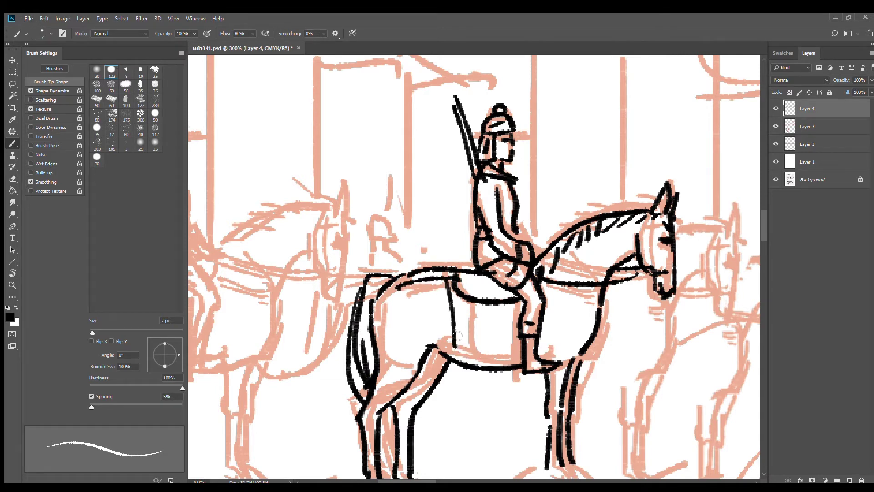
pyautogui.moveTo(465, 296); pyautogui.dragTo(467, 335)
pyautogui.moveTo(542, 287)
pyautogui.mouseDown()
pyautogui.moveTo(551, 318)
pyautogui.moveTo(542, 353)
pyautogui.mouseUp()
pyautogui.moveTo(483, 305)
pyautogui.mouseDown()
pyautogui.moveTo(476, 340)
pyautogui.moveTo(501, 347)
pyautogui.moveTo(476, 361)
pyautogui.mouseUp()
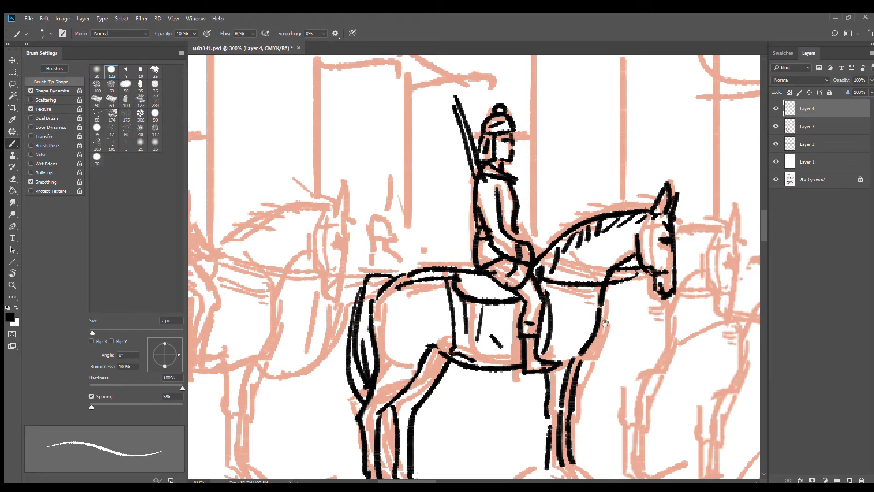
pyautogui.moveTo(574, 277); pyautogui.dragTo(600, 314)
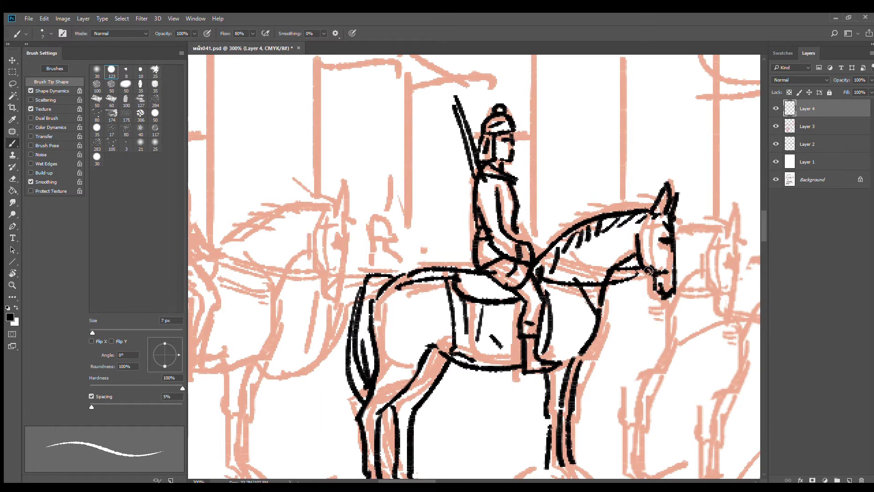
# - Erase the leading horse's belly line beneath the saddle cloth and redraw it from thigh to stirrup, touching up the hocks
pyautogui.keyDown('alt'); pyautogui.click(605, 341); pyautogui.keyUp('alt')
pyautogui.keyDown('alt'); pyautogui.click(606, 342); pyautogui.keyUp('alt')
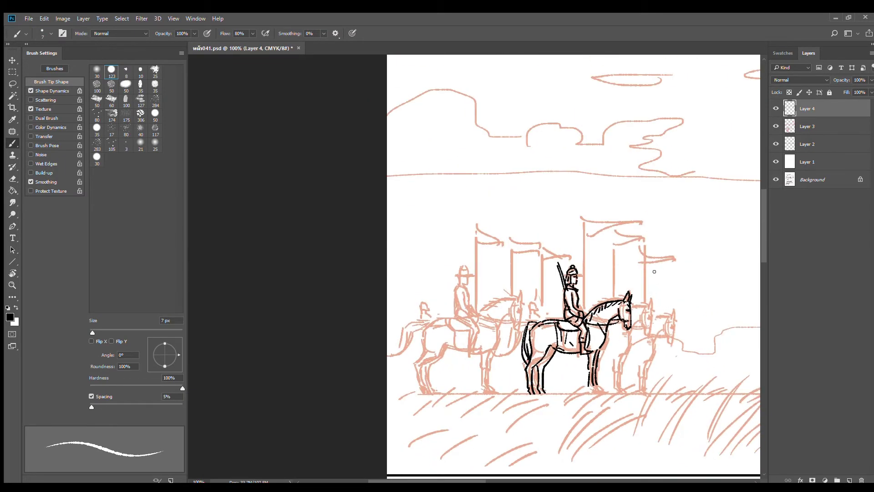
pyautogui.click(559, 355)
pyautogui.click(559, 356)
pyautogui.press('e')
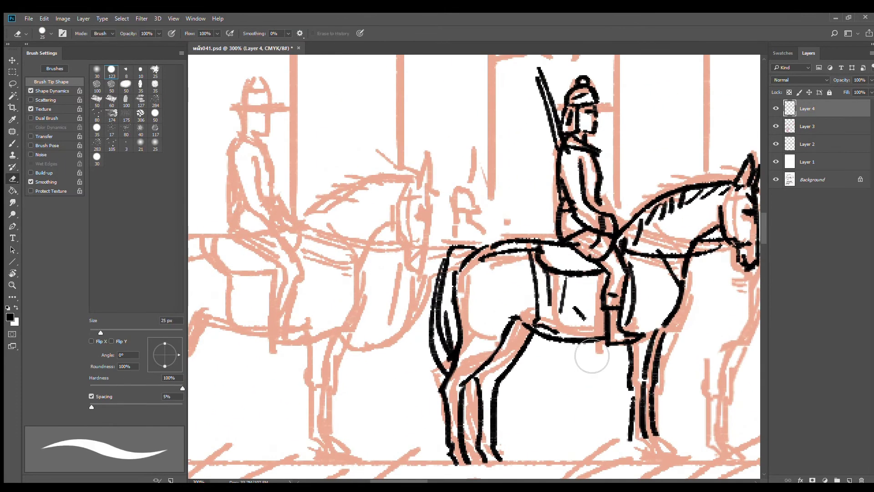
pyautogui.press('b')
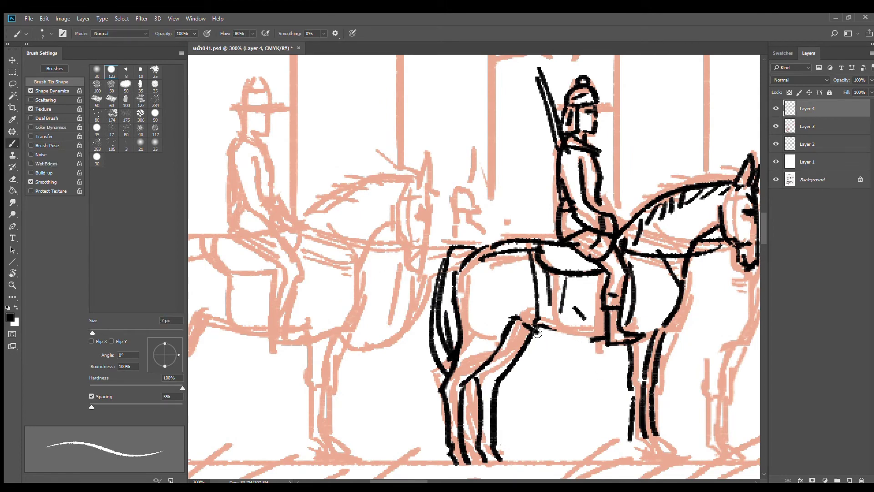
pyautogui.moveTo(555, 332); pyautogui.dragTo(602, 339)
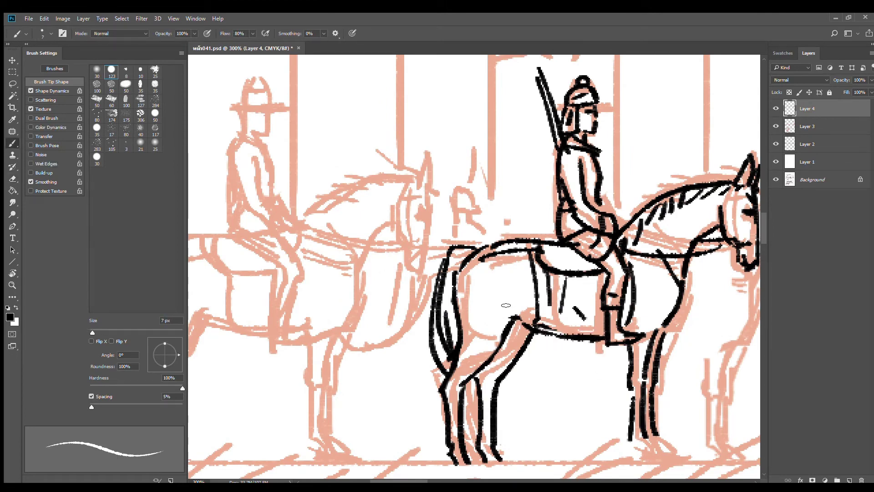
pyautogui.moveTo(456, 387); pyautogui.dragTo(484, 383)
# - Redraw the bridle straps on the leading horse's cheek and add a short shading stroke on its neck
pyautogui.keyDown('alt'); pyautogui.click(580, 370); pyautogui.keyUp('alt')
pyautogui.keyDown('alt'); pyautogui.click(580, 370); pyautogui.keyUp('alt')
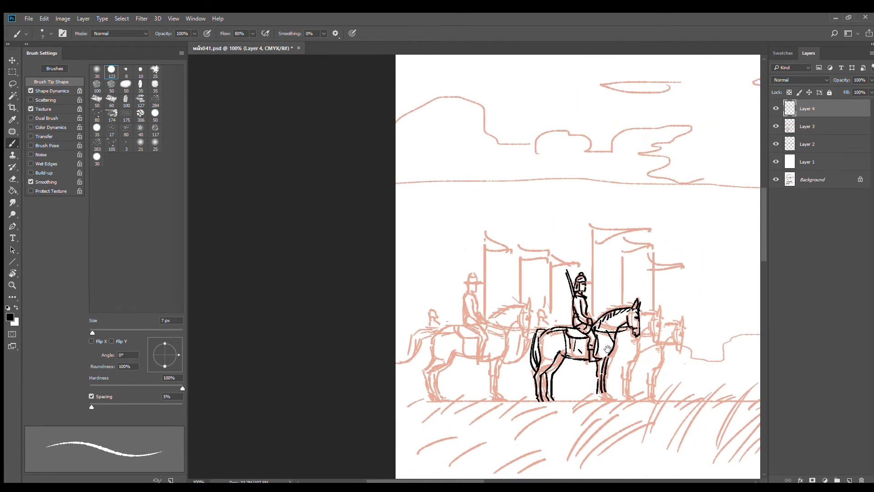
pyautogui.scroll(2, 642, 325)
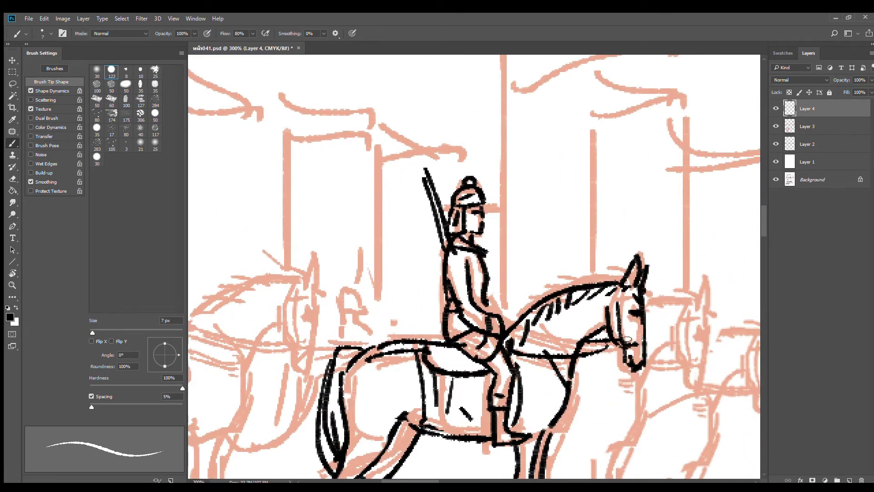
pyautogui.hotkey('ctrl', 'z')
pyautogui.moveTo(616, 302); pyautogui.dragTo(622, 337)
pyautogui.moveTo(609, 304)
pyautogui.mouseDown()
pyautogui.moveTo(630, 296)
pyautogui.moveTo(605, 299)
pyautogui.moveTo(587, 325)
pyautogui.mouseUp()
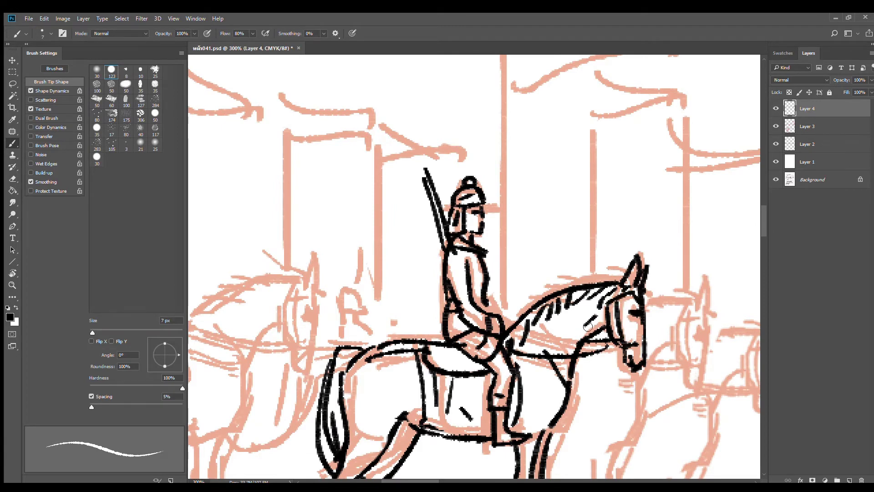
# - Check the inked horseman against the whole panel and extend the leading horse's forelegs down to the ground line
pyautogui.keyDown('alt'); pyautogui.click(667, 347); pyautogui.keyUp('alt')
pyautogui.keyDown('alt'); pyautogui.click(667, 348); pyautogui.keyUp('alt')
pyautogui.moveTo(667, 348); pyautogui.dragTo(536, 273)
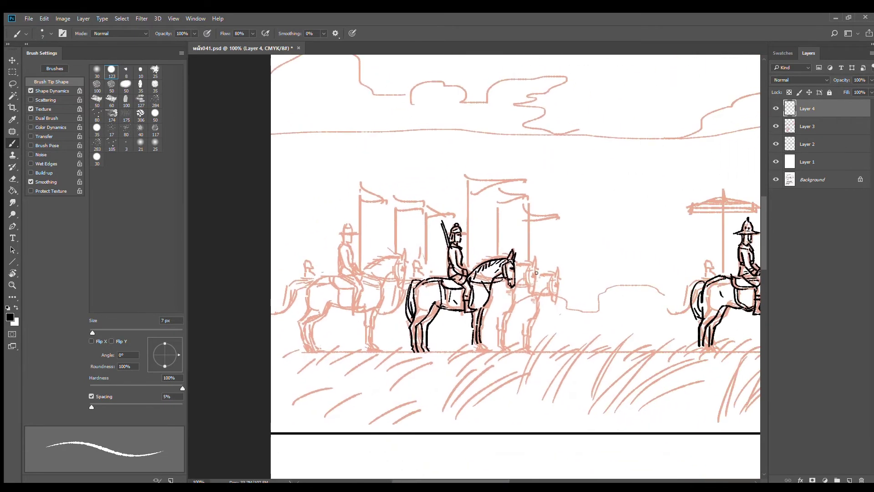
pyautogui.keyDown('ctrl'); pyautogui.click(450, 365); pyautogui.keyUp('ctrl')
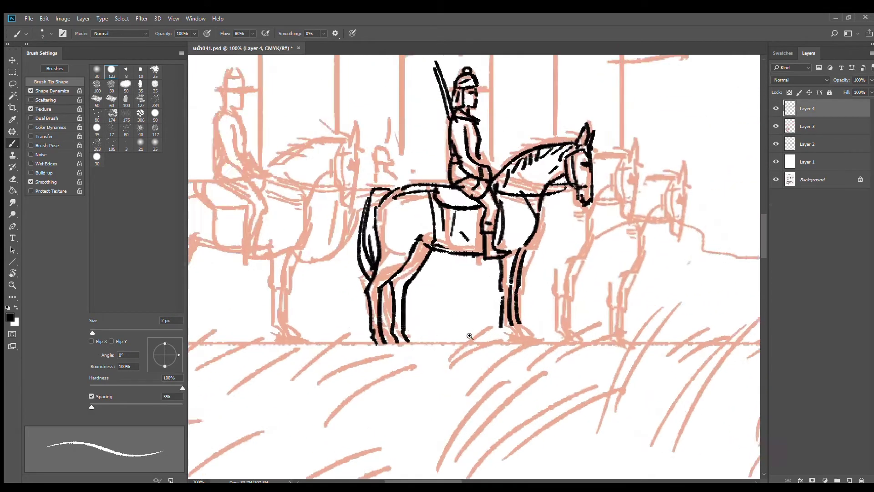
pyautogui.keyDown('ctrl'); pyautogui.click(449, 362); pyautogui.keyUp('ctrl')
pyautogui.moveTo(518, 313)
pyautogui.mouseDown()
pyautogui.moveTo(522, 331)
pyautogui.moveTo(543, 327)
pyautogui.mouseUp()
pyautogui.keyDown('alt'); pyautogui.click(550, 270); pyautogui.keyUp('alt')
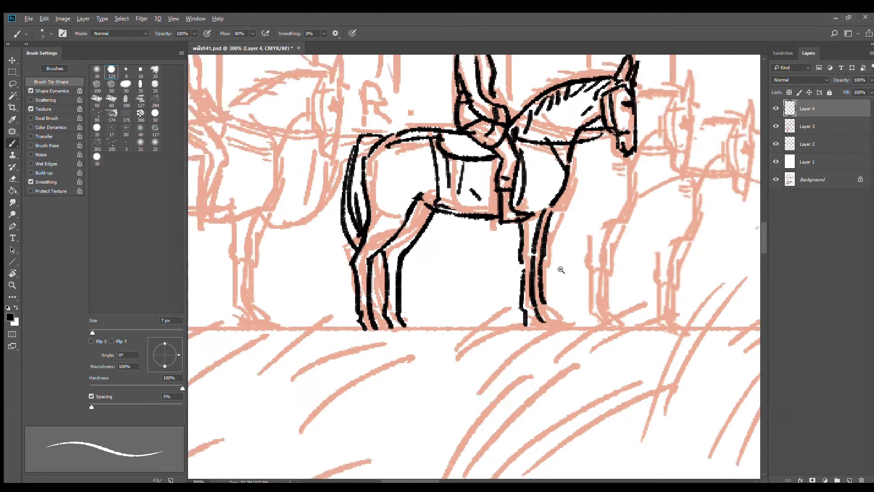
# - Select the whole inked horseman with the Lasso and place a duplicate slightly ahead of the original on the ground line
pyautogui.moveTo(574, 248); pyautogui.dragTo(576, 306)
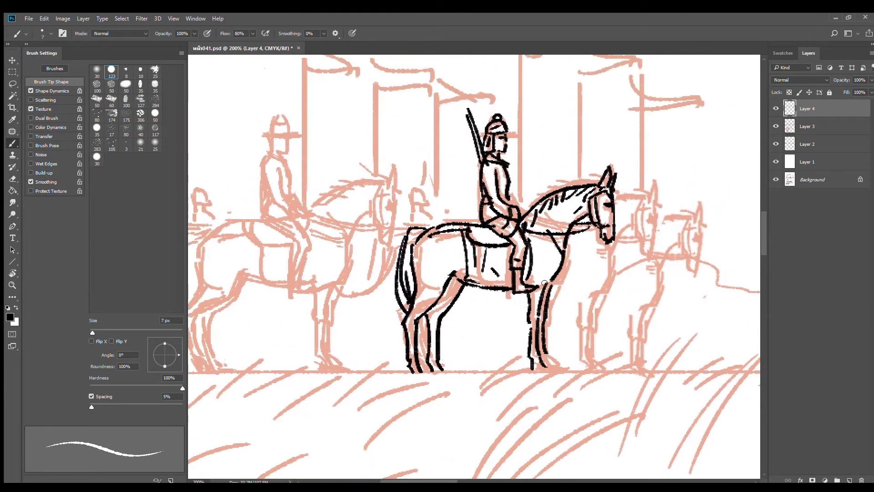
pyautogui.click(11, 94)
pyautogui.click(12, 83)
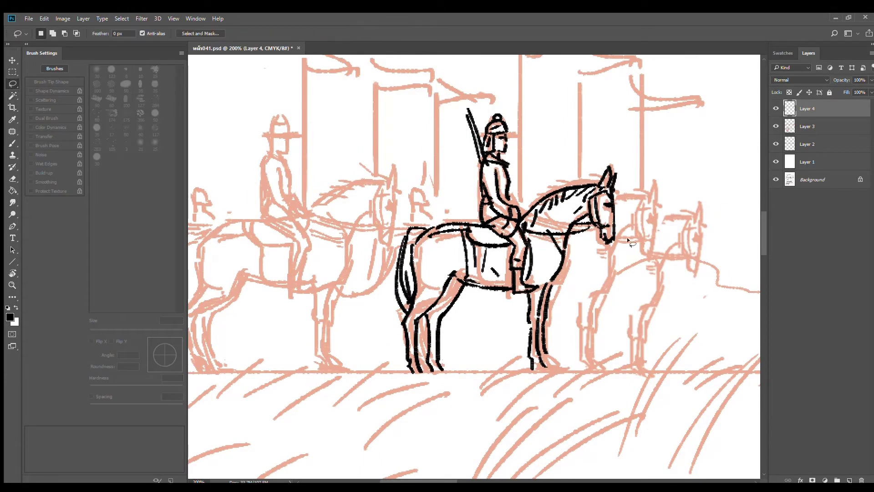
pyautogui.click(632, 229)
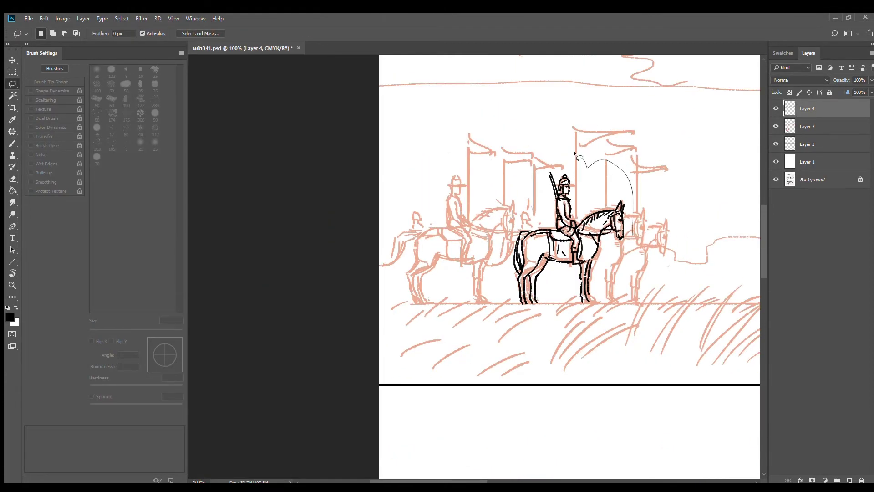
pyautogui.moveTo(490, 303); pyautogui.dragTo(492, 303)
pyautogui.moveTo(592, 249)
pyautogui.mouseDown()
pyautogui.moveTo(631, 248)
pyautogui.moveTo(613, 249)
pyautogui.mouseUp()
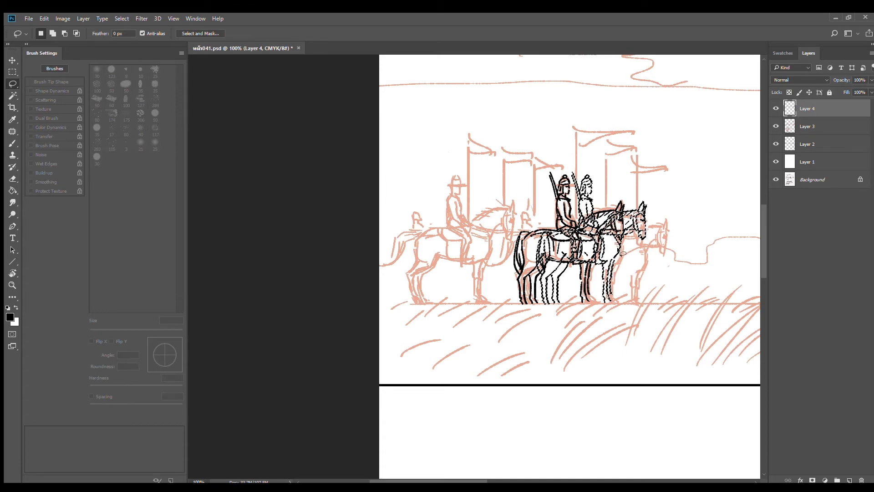
# - Scale the duplicated horseman down slightly so it recedes behind the leading one, keeping its hooves near the ground line
pyautogui.scroll(1, 647, 187)
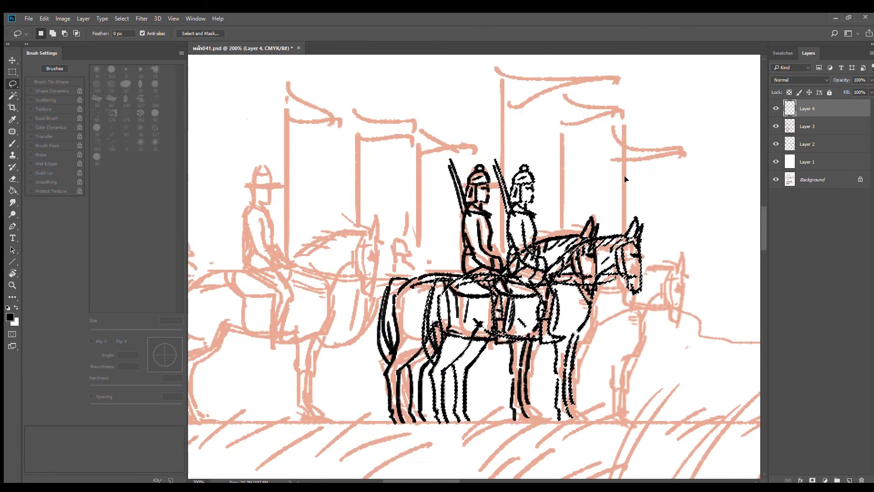
pyautogui.hotkey('ctrl', 't')
pyautogui.moveTo(645, 172); pyautogui.dragTo(641, 187)
pyautogui.press('Return')
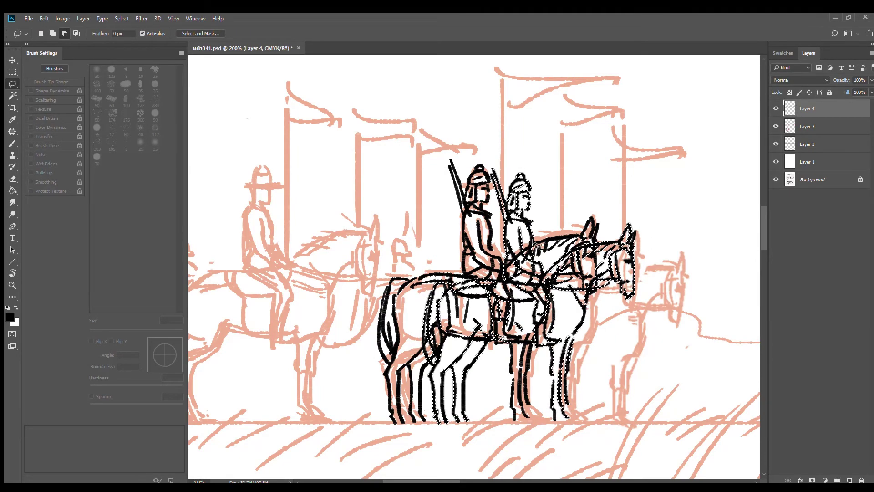
# - Trim away the parts of the second horseman that overlap the leading rider's body and the leading horse's body, neck and head
pyautogui.press('alt')
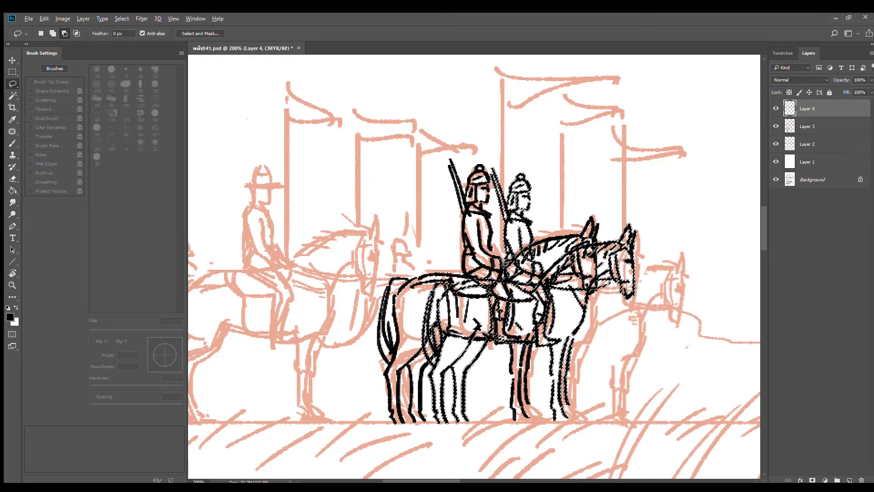
pyautogui.moveTo(498, 264)
pyautogui.mouseDown()
pyautogui.moveTo(443, 265)
pyautogui.moveTo(423, 288)
pyautogui.moveTo(408, 335)
pyautogui.moveTo(422, 363)
pyautogui.moveTo(449, 340)
pyautogui.moveTo(520, 348)
pyautogui.mouseUp()
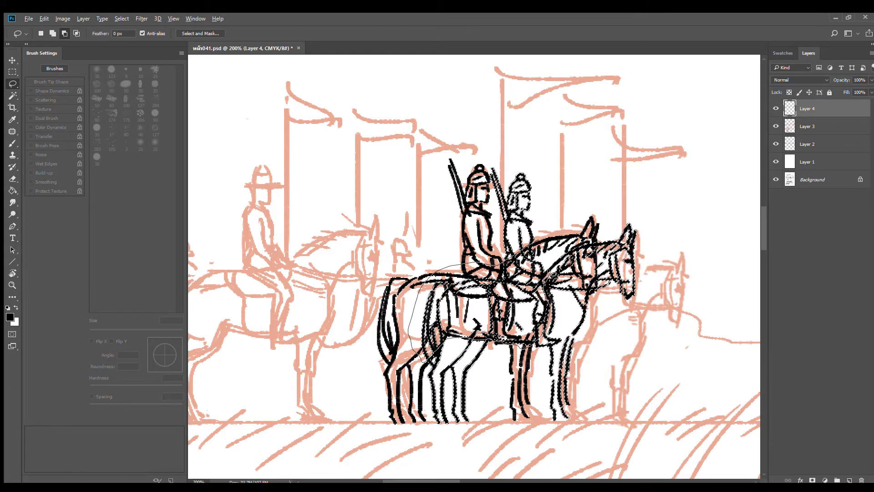
pyautogui.moveTo(589, 290)
pyautogui.mouseDown()
pyautogui.moveTo(596, 239)
pyautogui.moveTo(548, 235)
pyautogui.mouseUp()
pyautogui.press('Delete')
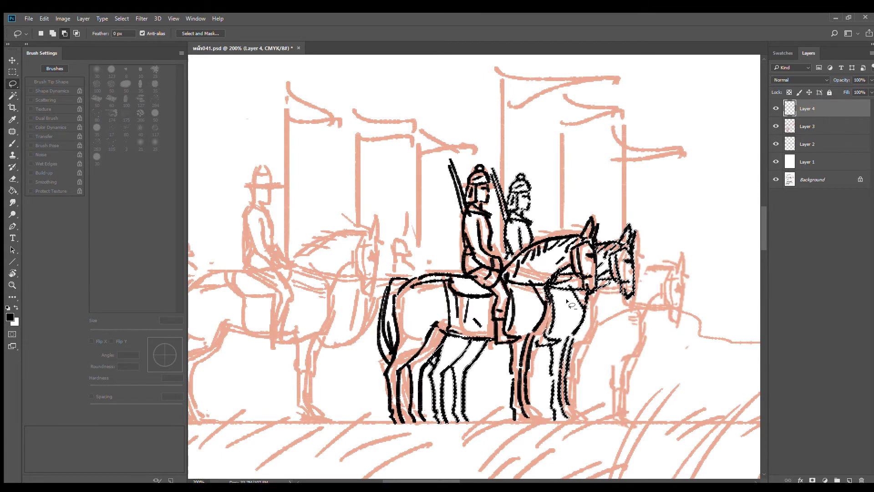
pyautogui.moveTo(561, 265)
pyautogui.mouseDown()
pyautogui.moveTo(554, 303)
pyautogui.moveTo(543, 309)
pyautogui.moveTo(556, 265)
pyautogui.mouseUp()
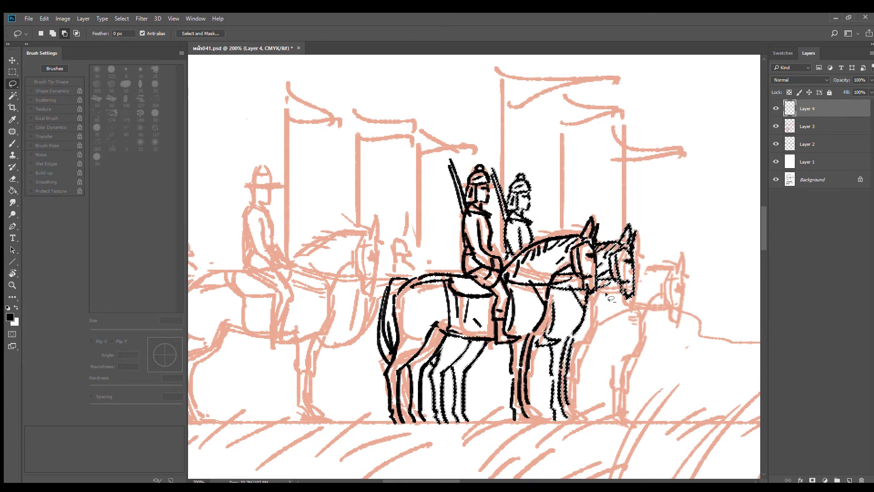
# - Duplicate the trimmed second horseman ahead as a third, scale it to 95.69% width and 95.74% height, and nudge it into line
pyautogui.moveTo(617, 283); pyautogui.dragTo(661, 283)
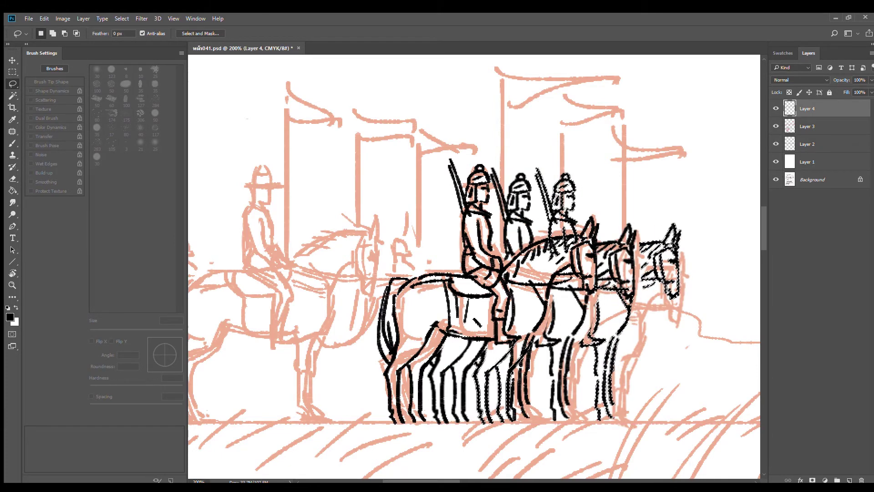
pyautogui.hotkey('ctrl', 't')
pyautogui.moveTo(683, 165); pyautogui.dragTo(672, 179)
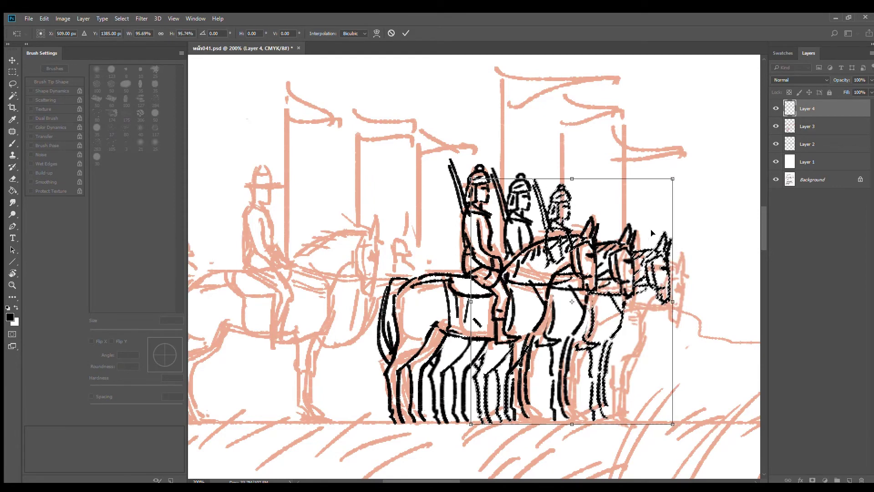
pyautogui.press('Right')
pyautogui.press('Right')
pyautogui.press('Down')
pyautogui.press('Down')
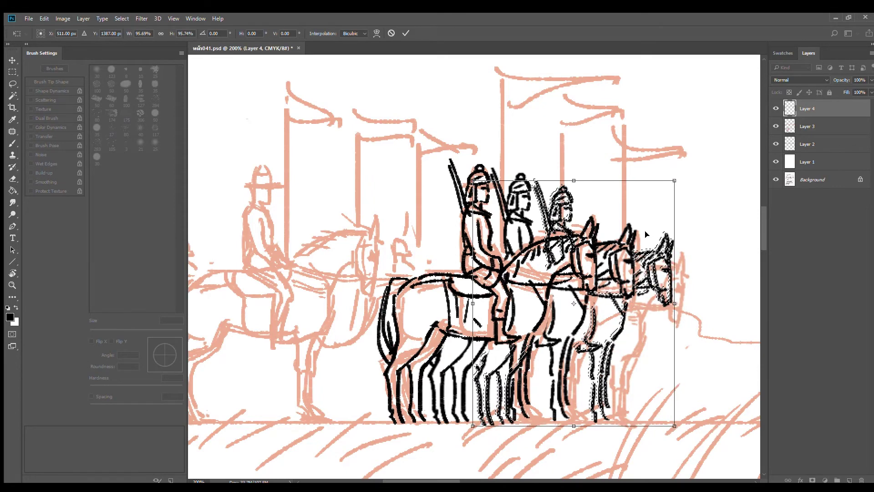
pyautogui.press('Up')
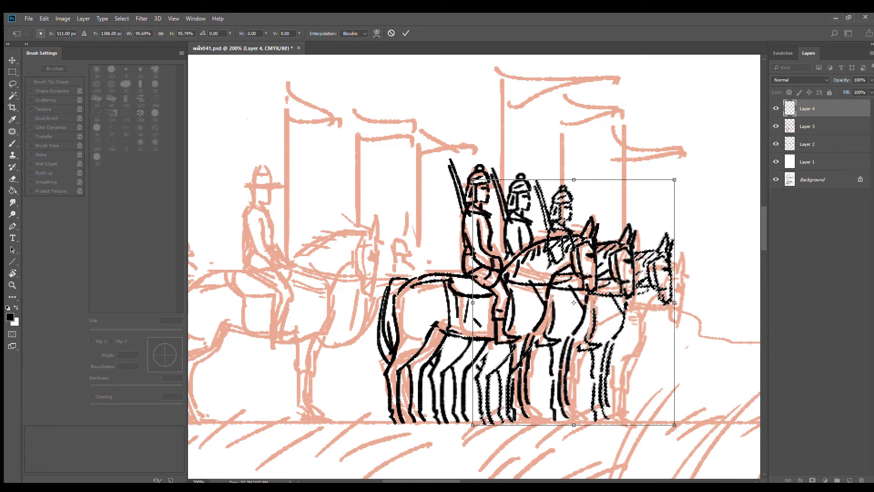
pyautogui.press('Return')
pyautogui.press('Return')
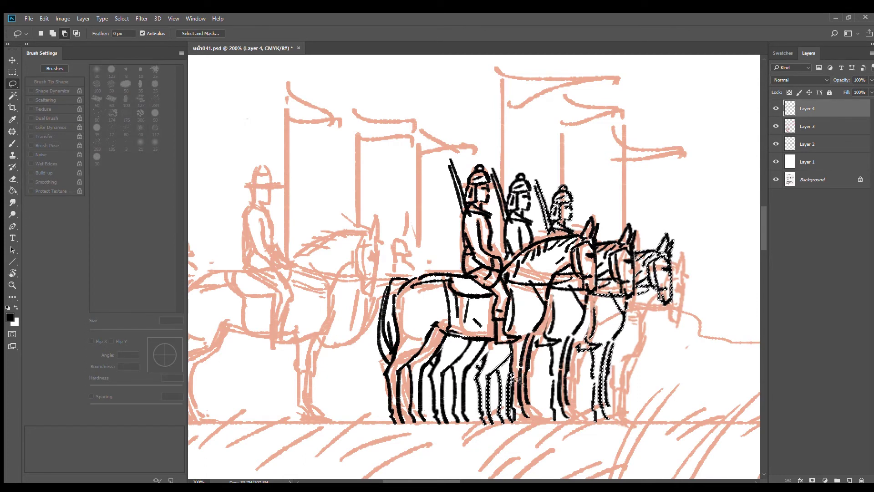
# - Trim the third horse's hind-leg lines where they overlap the leading horse's foreleg, and release the selection
pyautogui.moveTo(509, 342); pyautogui.dragTo(511, 380)
pyautogui.moveTo(514, 336); pyautogui.dragTo(511, 341)
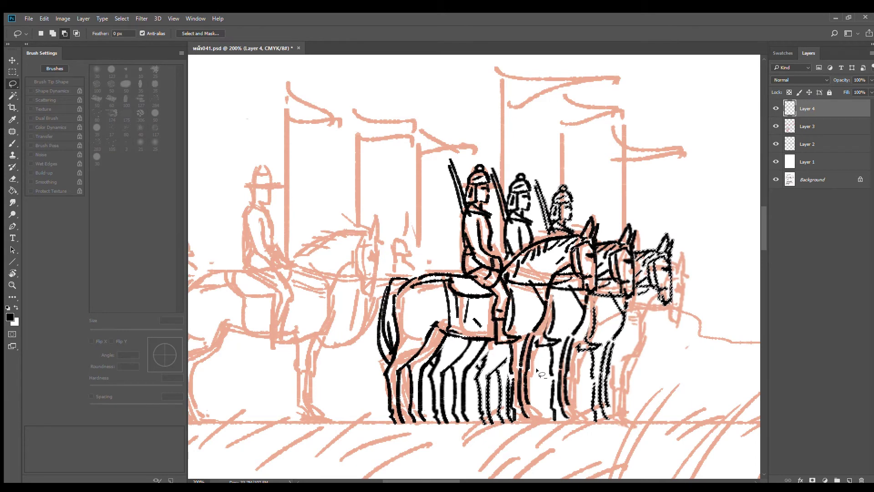
pyautogui.moveTo(512, 422); pyautogui.dragTo(463, 427)
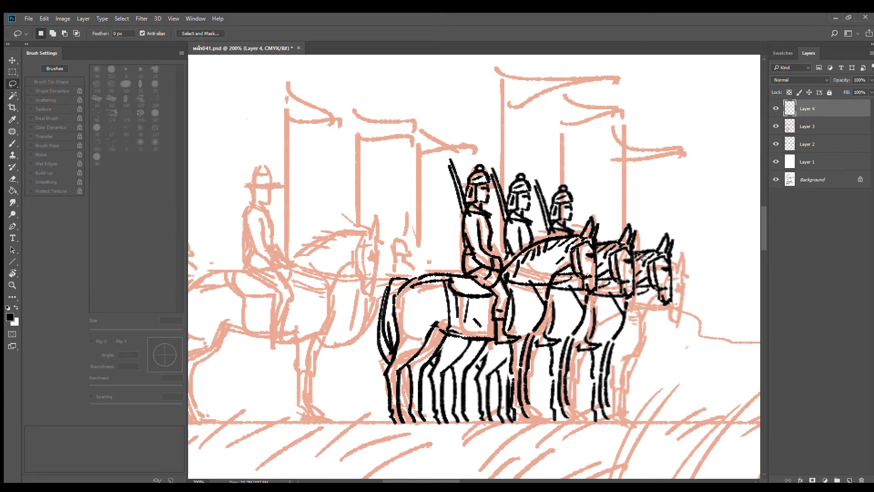
# - Erase the second rider's slanted weapon with a 9 px eraser and redraw it upright with the 7 px brush
pyautogui.press('b')
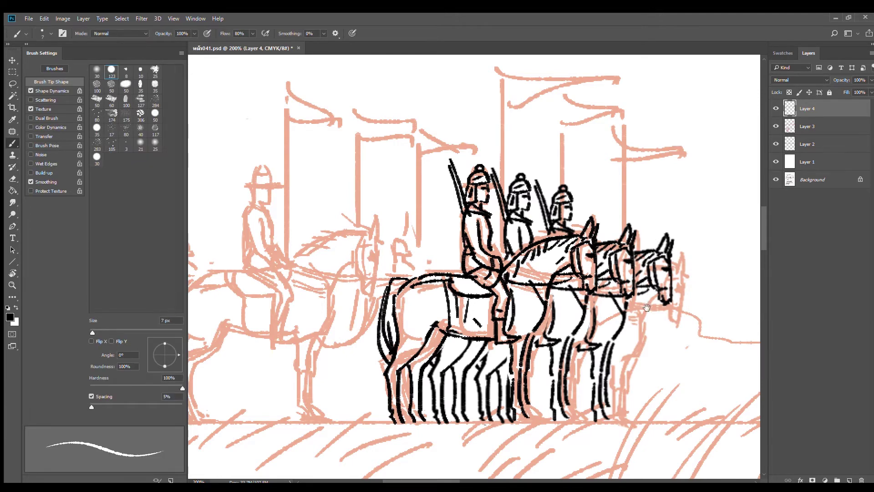
pyautogui.moveTo(647, 307); pyautogui.dragTo(613, 289)
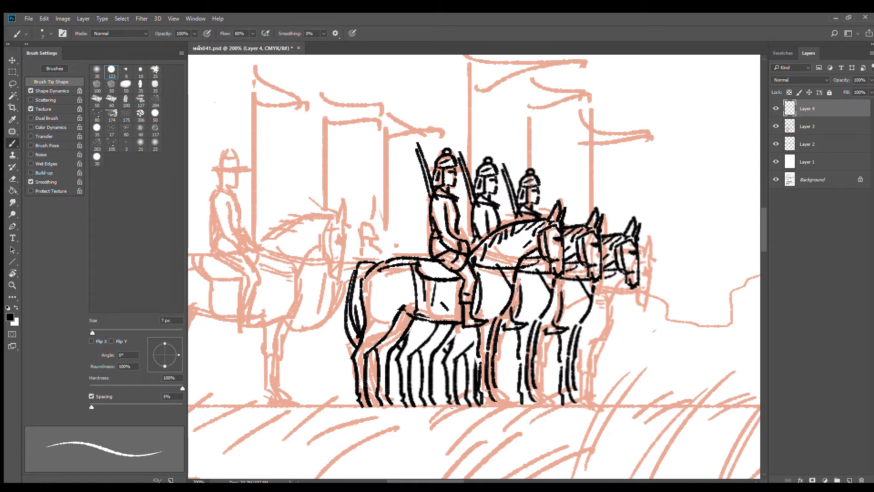
pyautogui.press('e')
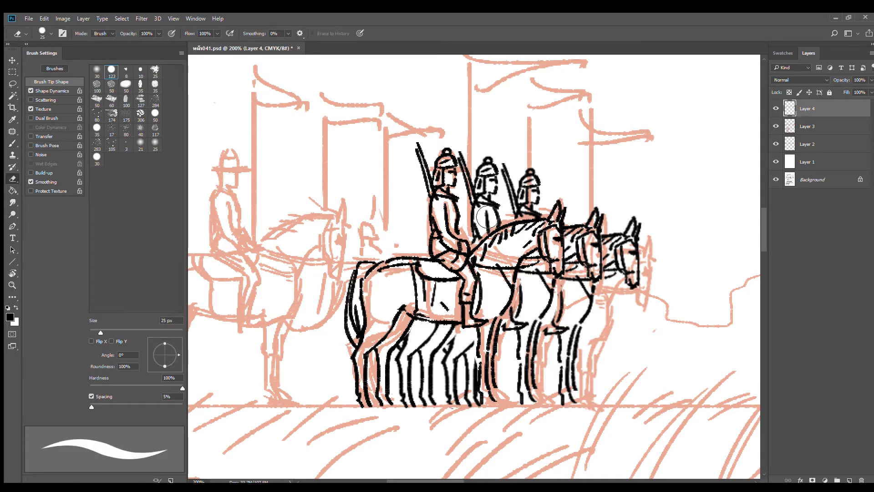
pyautogui.press('[')
pyautogui.press('[')
pyautogui.press('[')
pyautogui.press('[')
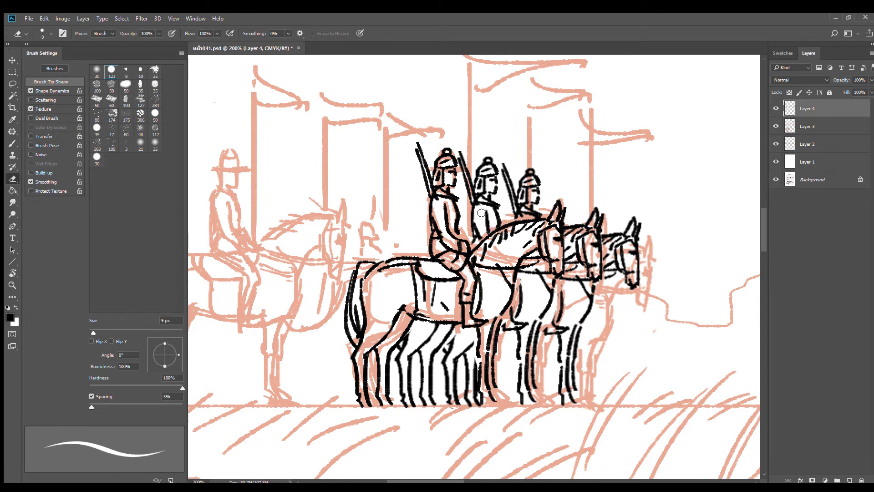
pyautogui.moveTo(473, 167)
pyautogui.mouseDown()
pyautogui.moveTo(465, 177)
pyautogui.moveTo(463, 166)
pyautogui.moveTo(468, 210)
pyautogui.mouseUp()
pyautogui.press('b')
pyautogui.moveTo(469, 153); pyautogui.dragTo(466, 228)
# - Erase the third rider's slanted weapon and redraw it as two upright strokes behind his shoulder
pyautogui.moveTo(530, 208)
pyautogui.mouseDown()
pyautogui.moveTo(509, 241)
pyautogui.moveTo(492, 195)
pyautogui.moveTo(497, 240)
pyautogui.mouseUp()
pyautogui.press('e')
pyautogui.moveTo(488, 197); pyautogui.dragTo(495, 232)
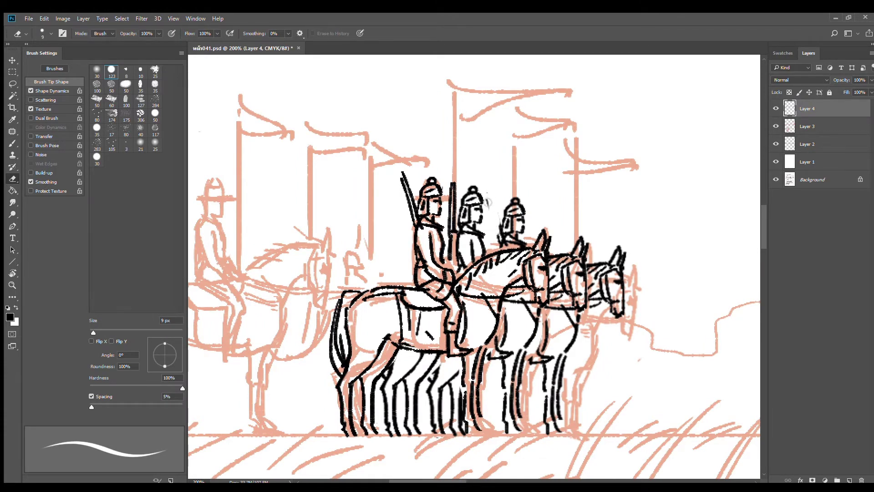
pyautogui.press('b')
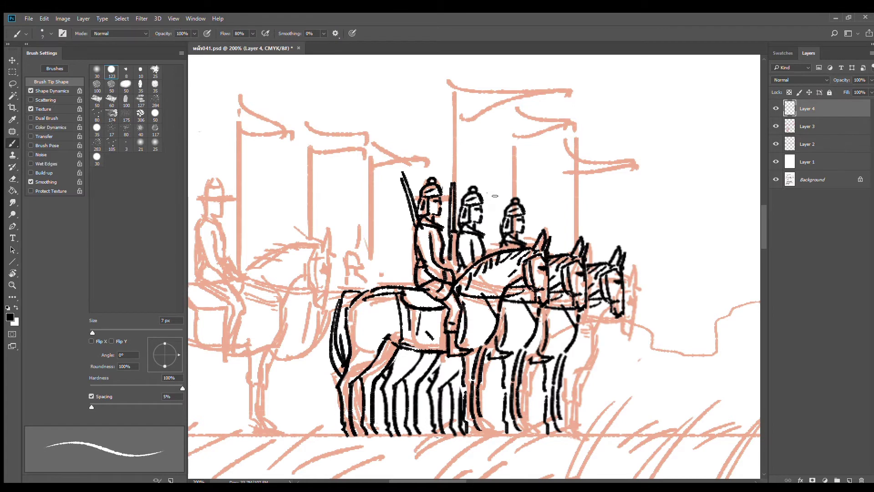
pyautogui.moveTo(494, 195); pyautogui.dragTo(495, 241)
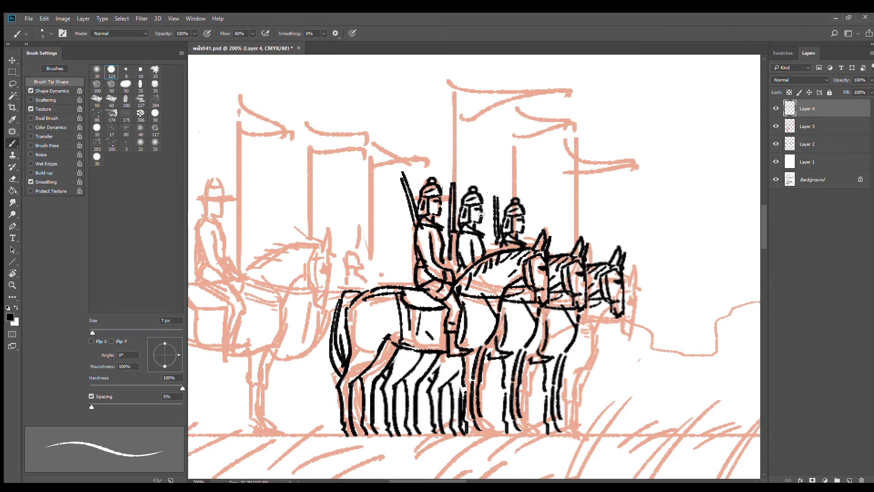
# - Erase the second rider's cap band and side flap, and redraw them with a slightly different shape
pyautogui.press('e')
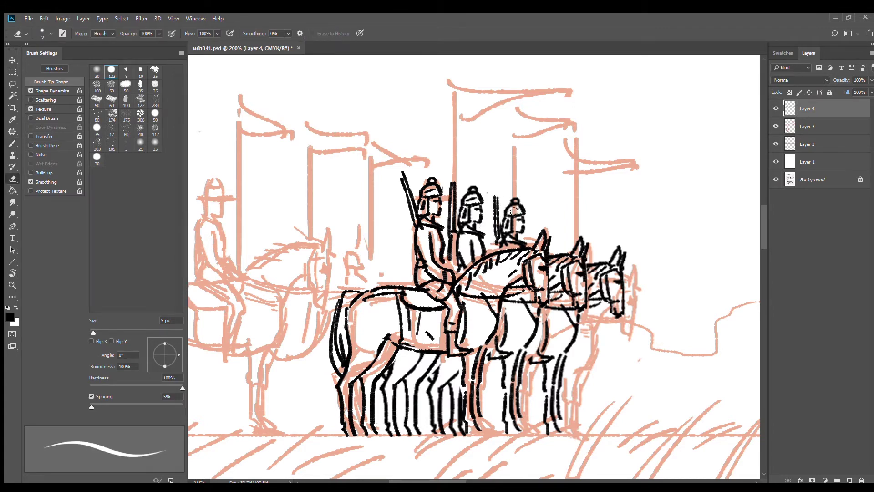
pyautogui.moveTo(465, 201); pyautogui.dragTo(479, 204)
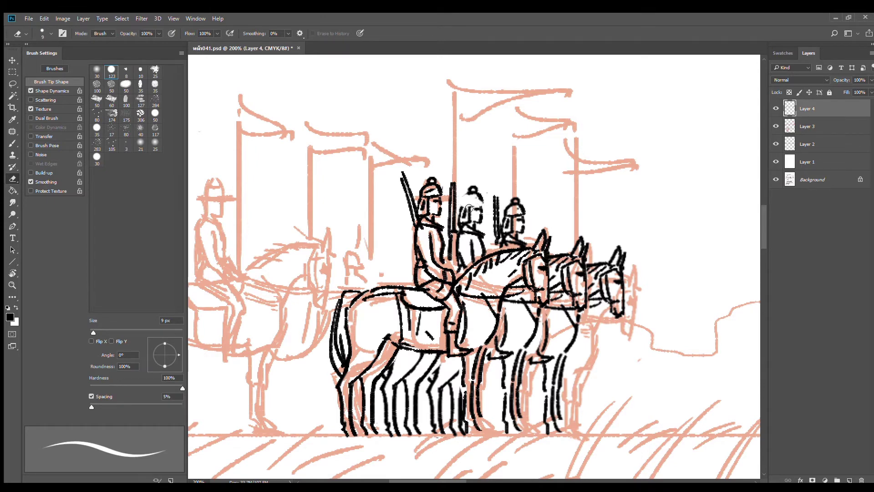
pyautogui.press('b')
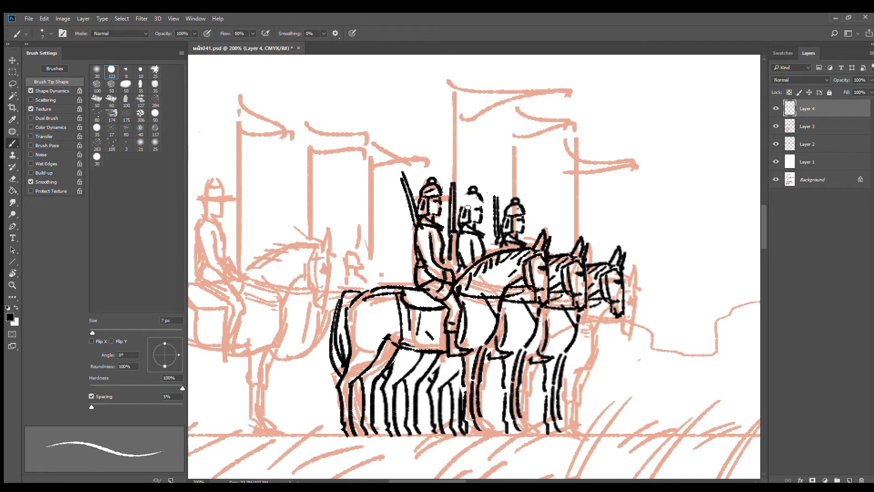
pyautogui.moveTo(468, 208)
pyautogui.mouseDown()
pyautogui.moveTo(481, 204)
pyautogui.moveTo(458, 204)
pyautogui.moveTo(464, 197)
pyautogui.moveTo(480, 202)
pyautogui.mouseUp()
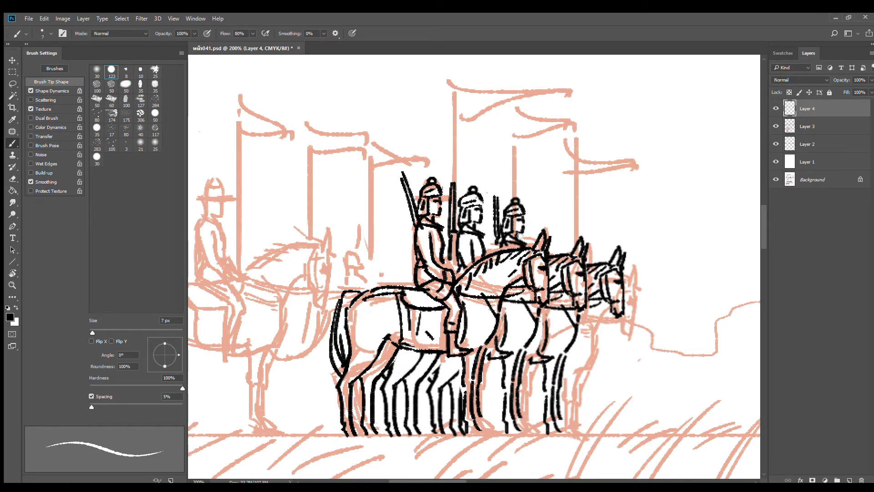
# - Ink a tall flagpole rising between the first two riders with a long rippling, fork-tailed flag streaming from it
pyautogui.moveTo(553, 210)
pyautogui.mouseDown()
pyautogui.moveTo(573, 264)
pyautogui.moveTo(593, 278)
pyautogui.mouseUp()
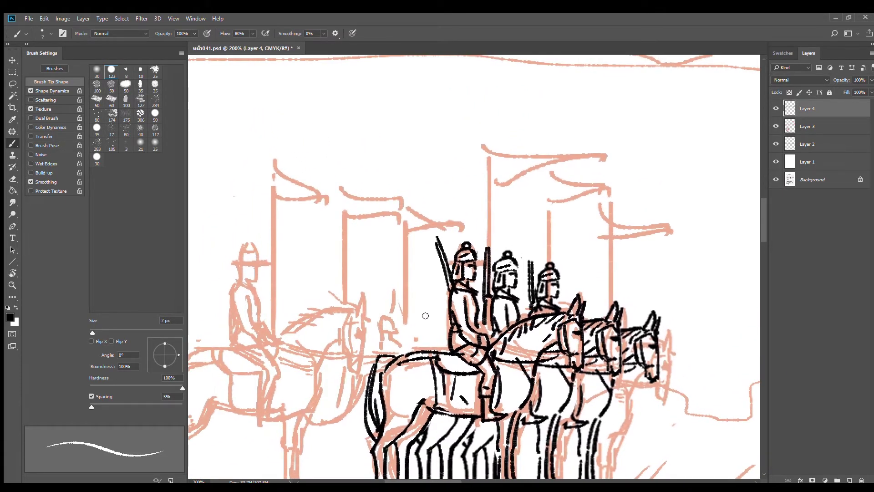
pyautogui.moveTo(492, 335); pyautogui.dragTo(491, 138)
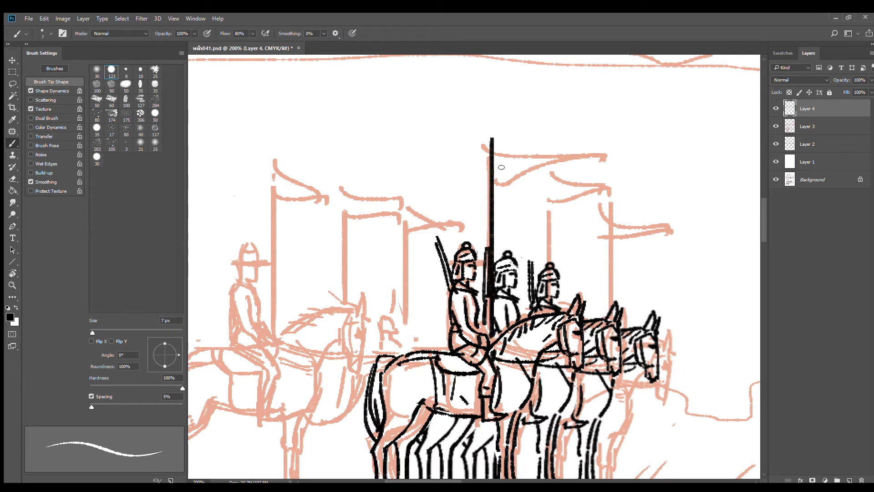
pyautogui.hotkey('ctrl', 'z')
pyautogui.moveTo(492, 337); pyautogui.dragTo(491, 117)
pyautogui.moveTo(492, 146)
pyautogui.mouseDown()
pyautogui.moveTo(519, 172)
pyautogui.moveTo(593, 149)
pyautogui.mouseUp()
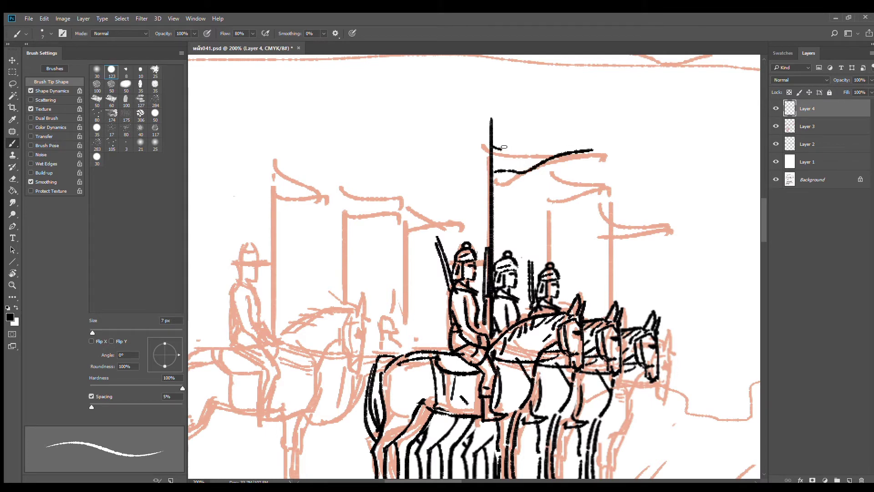
pyautogui.moveTo(503, 148)
pyautogui.mouseDown()
pyautogui.moveTo(581, 131)
pyautogui.moveTo(627, 153)
pyautogui.moveTo(650, 150)
pyautogui.moveTo(650, 135)
pyautogui.moveTo(622, 136)
pyautogui.moveTo(661, 134)
pyautogui.mouseUp()
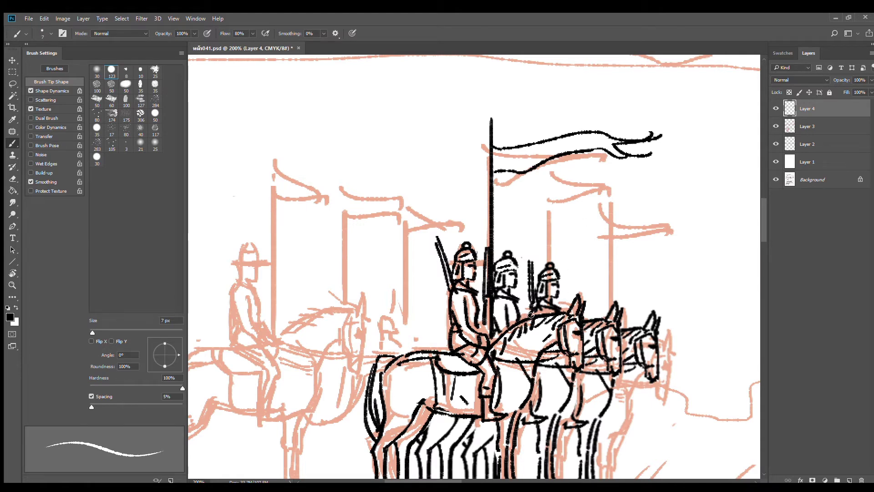
# - Ink two progressively lower flagpoles beside the second and third riders, each with a rippling fork-tailed flag
pyautogui.moveTo(530, 315)
pyautogui.mouseDown()
pyautogui.moveTo(525, 185)
pyautogui.moveTo(532, 189)
pyautogui.moveTo(531, 171)
pyautogui.moveTo(583, 174)
pyautogui.mouseUp()
pyautogui.moveTo(583, 175); pyautogui.dragTo(615, 167)
pyautogui.moveTo(538, 183)
pyautogui.mouseDown()
pyautogui.moveTo(601, 187)
pyautogui.moveTo(643, 180)
pyautogui.moveTo(620, 172)
pyautogui.moveTo(677, 168)
pyautogui.moveTo(674, 178)
pyautogui.moveTo(663, 167)
pyautogui.mouseUp()
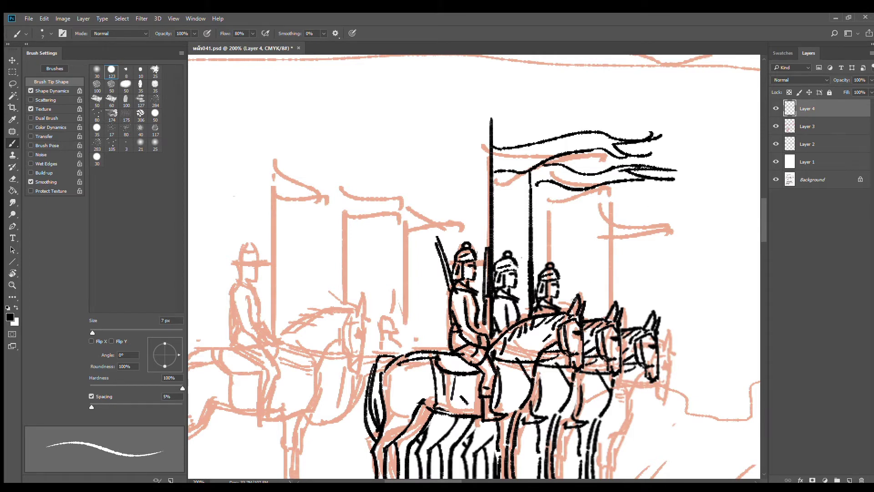
pyautogui.moveTo(574, 295)
pyautogui.mouseDown()
pyautogui.moveTo(573, 193)
pyautogui.moveTo(643, 215)
pyautogui.mouseUp()
pyautogui.moveTo(590, 190)
pyautogui.mouseDown()
pyautogui.moveTo(698, 200)
pyautogui.moveTo(691, 210)
pyautogui.moveTo(639, 215)
pyautogui.mouseUp()
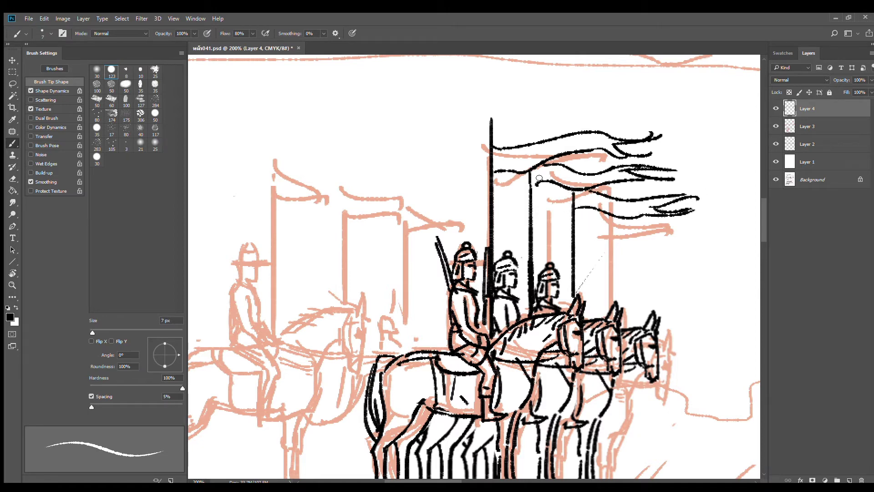
# - Erase the tip of the tallest flagpole down to the flag's upper edge
pyautogui.press('e')
pyautogui.moveTo(492, 119); pyautogui.dragTo(493, 150)
pyautogui.press('b')
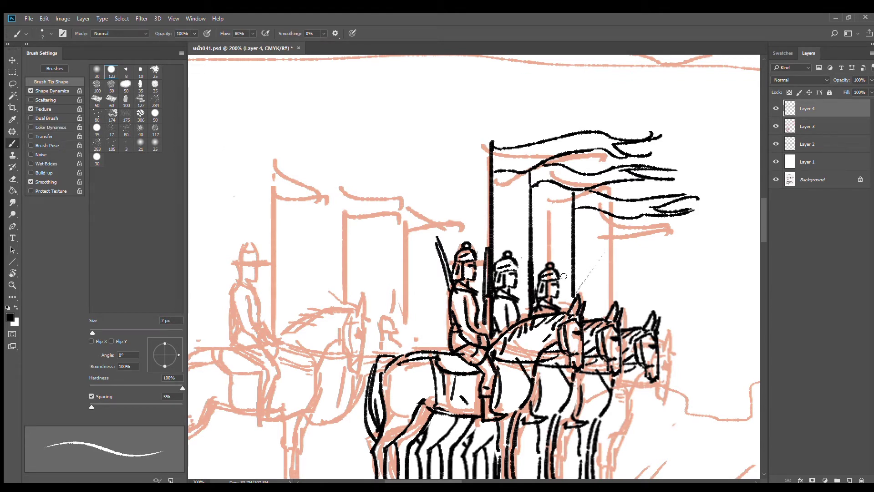
# - Erase the short extra line and stray marks running alongside the tallest flagpole in front of the first rider
pyautogui.press('e')
pyautogui.moveTo(484, 250); pyautogui.dragTo(485, 323)
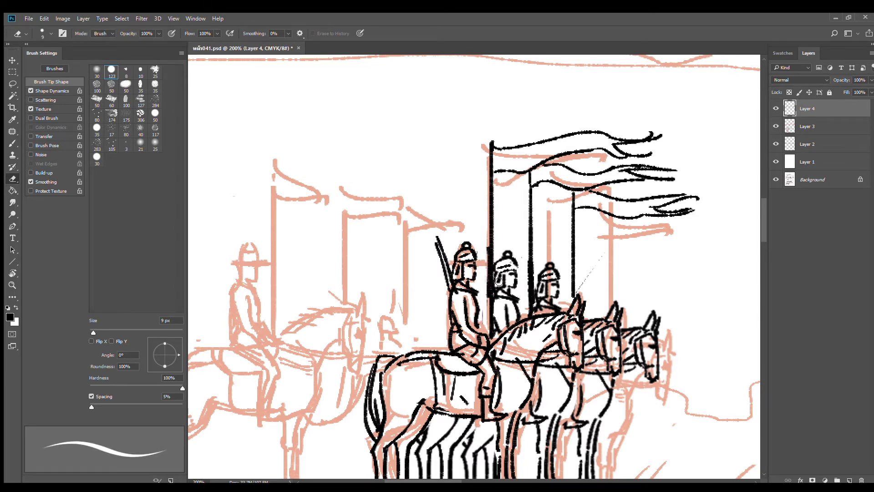
pyautogui.moveTo(496, 259); pyautogui.dragTo(494, 313)
pyautogui.moveTo(486, 245); pyautogui.dragTo(487, 304)
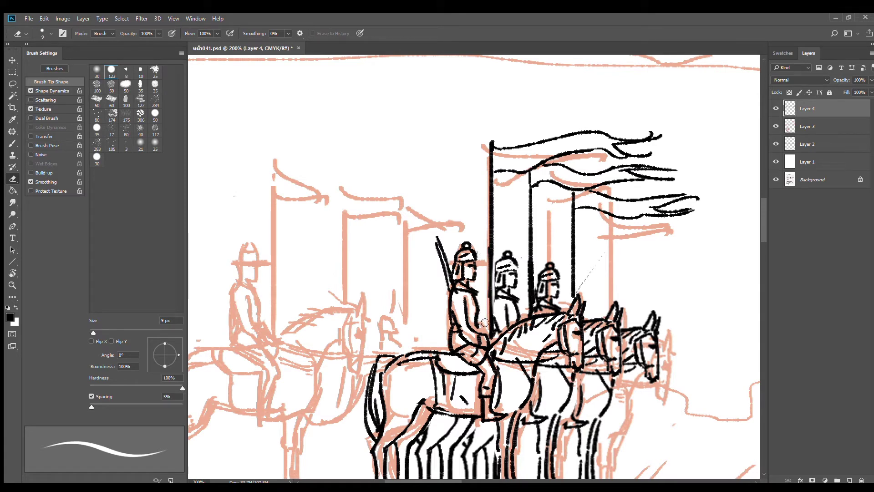
# - Erase the end of the first rider's forearm and redraw the hand gripping the flagpole
pyautogui.press('b')
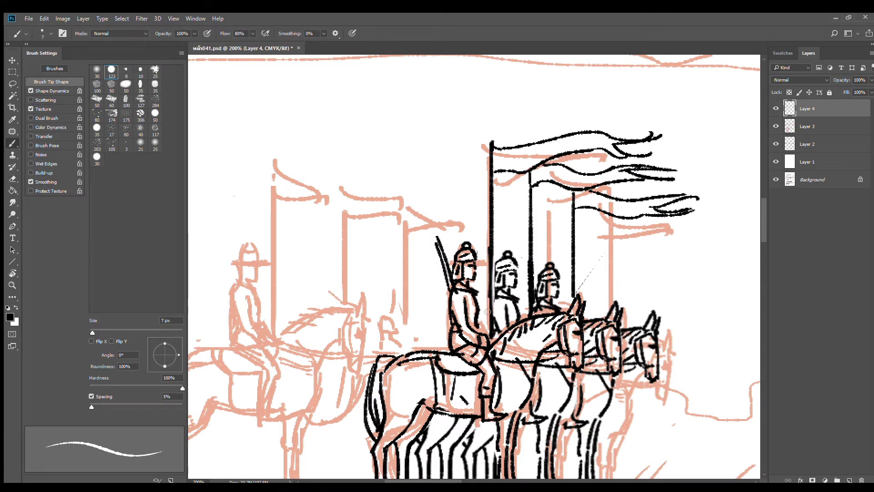
pyautogui.moveTo(487, 309); pyautogui.dragTo(485, 324)
pyautogui.hotkey('ctrl', 'z')
pyautogui.press('e')
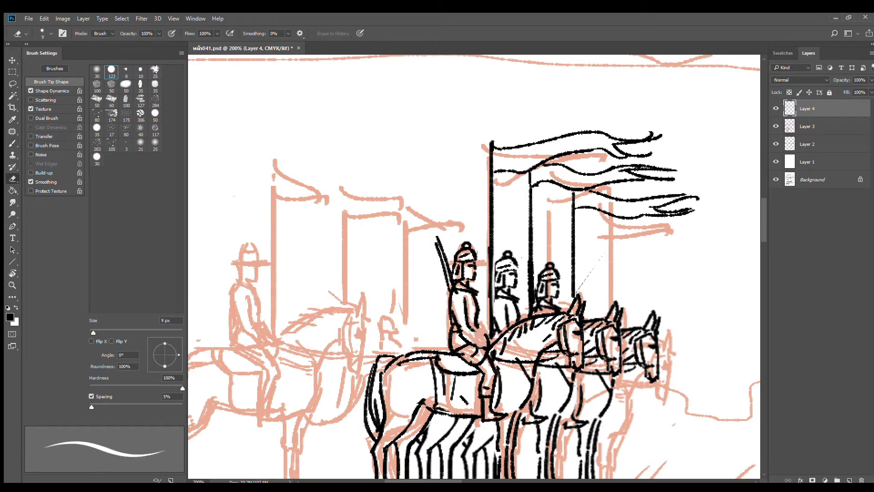
pyautogui.moveTo(481, 341)
pyautogui.mouseDown()
pyautogui.moveTo(486, 320)
pyautogui.moveTo(470, 333)
pyautogui.moveTo(461, 327)
pyautogui.moveTo(486, 326)
pyautogui.moveTo(466, 343)
pyautogui.moveTo(482, 341)
pyautogui.moveTo(457, 315)
pyautogui.moveTo(464, 329)
pyautogui.moveTo(455, 307)
pyautogui.moveTo(467, 337)
pyautogui.mouseUp()
pyautogui.press('b')
pyautogui.press('e')
pyautogui.press('b')
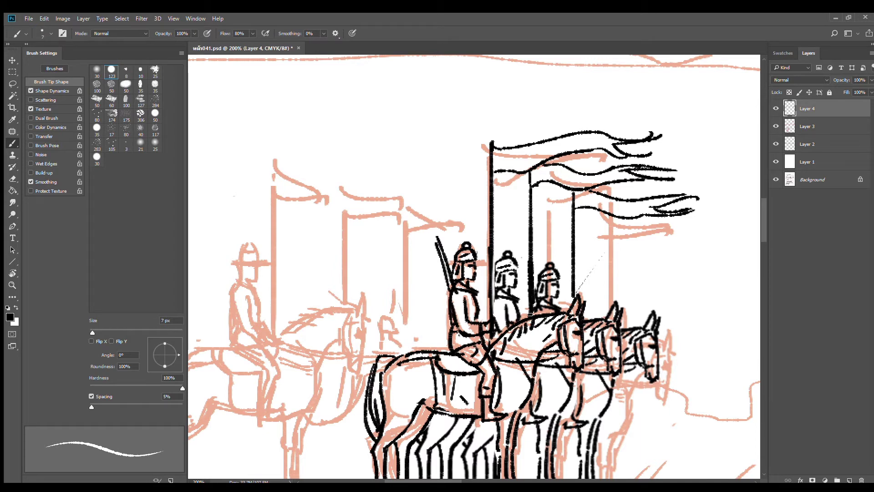
pyautogui.press('e')
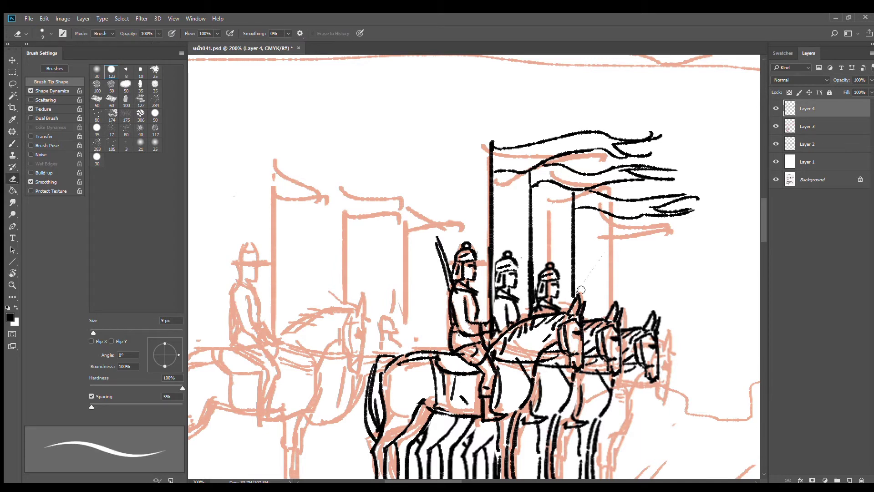
# - Rework the tallest flag's upper corner near the pole and ink a round knob on the pole's top
pyautogui.keyDown('alt'); pyautogui.click(632, 258); pyautogui.keyUp('alt')
pyautogui.keyDown('alt'); pyautogui.click(632, 258); pyautogui.keyUp('alt')
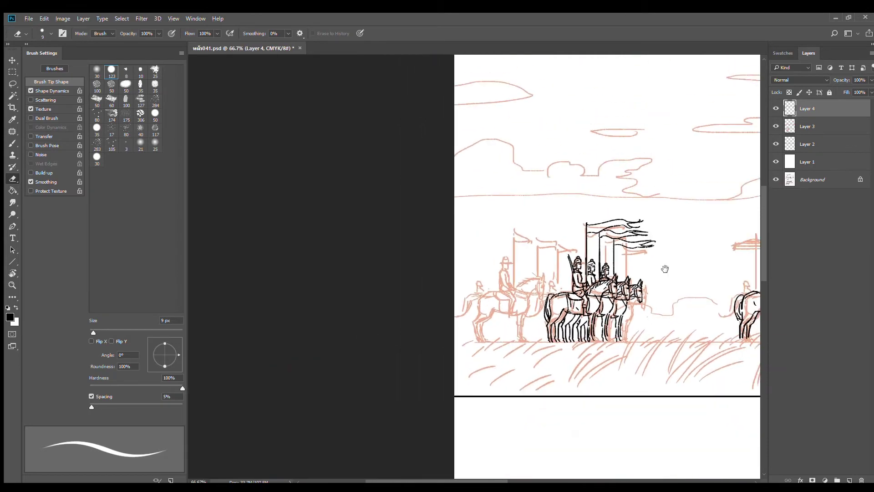
pyautogui.moveTo(656, 278); pyautogui.dragTo(579, 252)
pyautogui.scroll(3, 512, 198)
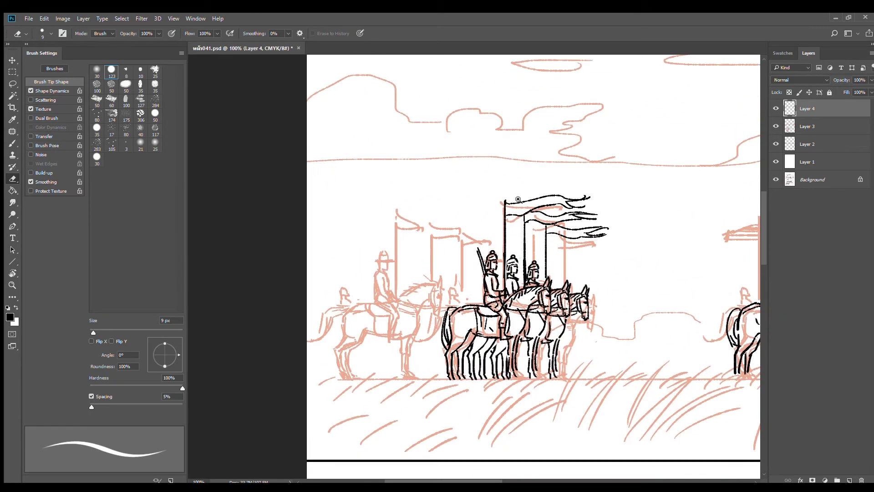
pyautogui.moveTo(507, 211)
pyautogui.mouseDown()
pyautogui.moveTo(494, 207)
pyautogui.moveTo(520, 205)
pyautogui.mouseUp()
pyautogui.press('b')
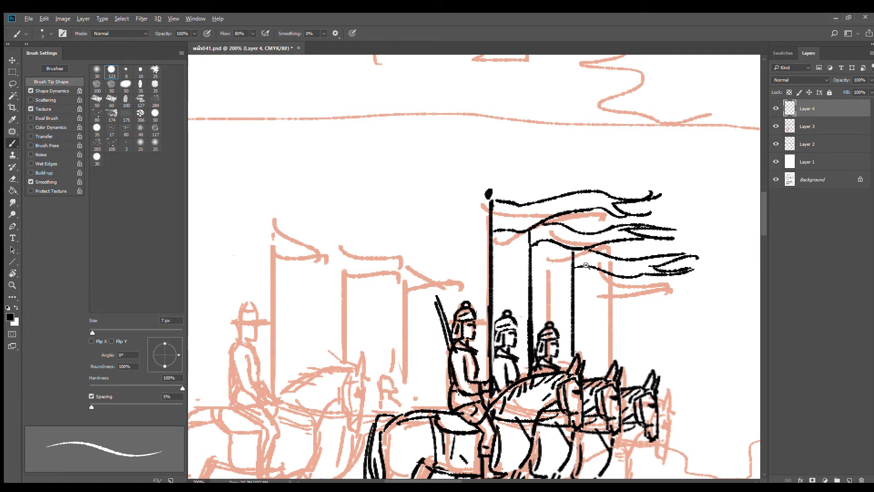
# - Lasso the group of three flag-bearing horsemen and place a duplicate behind it at the panel's left edge
pyautogui.scroll(-3, 590, 266)
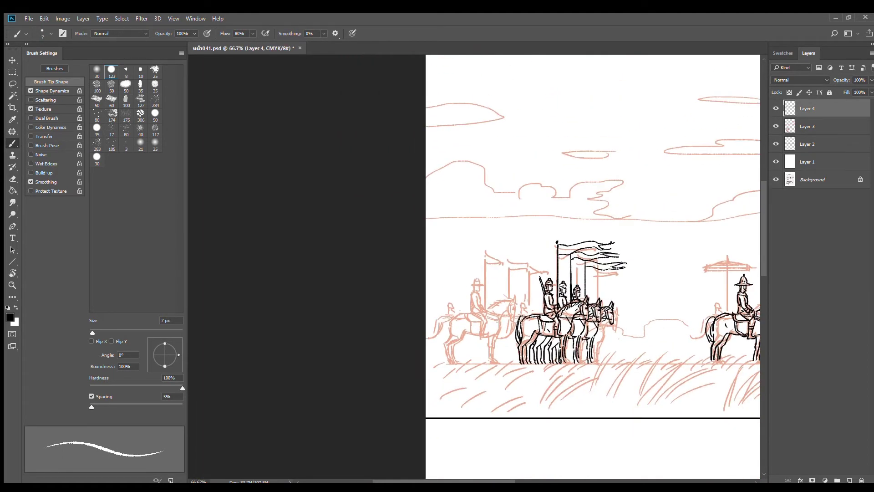
pyautogui.moveTo(603, 342); pyautogui.dragTo(572, 266)
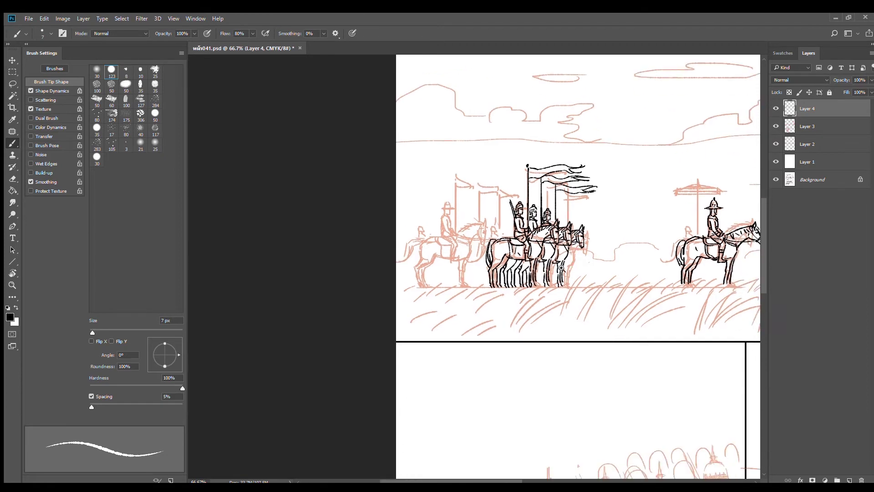
pyautogui.scroll(2, 569, 256)
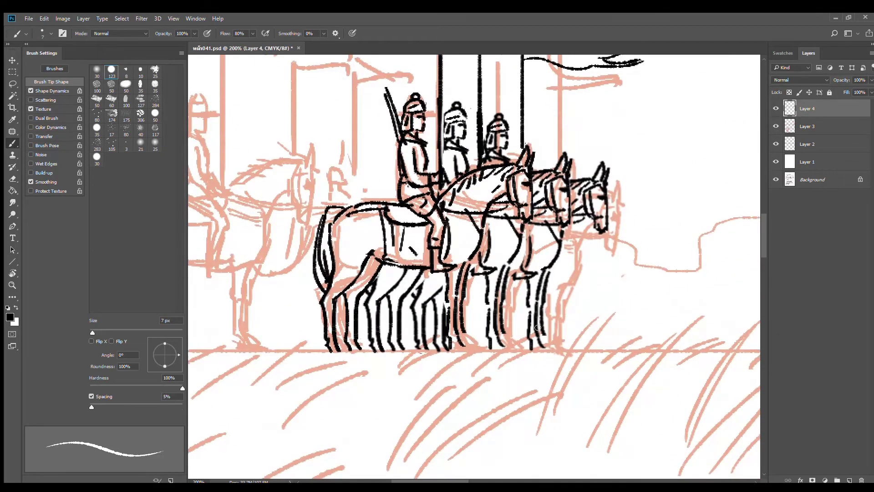
pyautogui.scroll(-3, 547, 338)
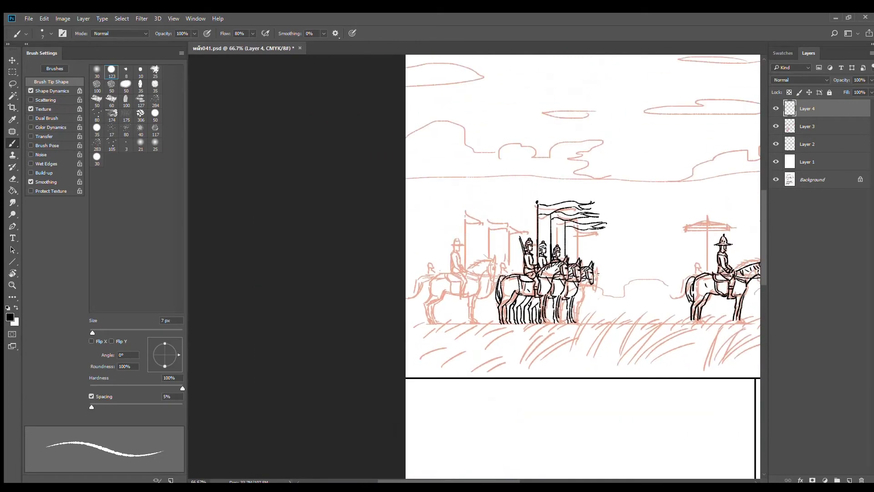
pyautogui.click(10, 71)
pyautogui.click(12, 83)
pyautogui.moveTo(629, 249)
pyautogui.mouseDown()
pyautogui.moveTo(592, 172)
pyautogui.moveTo(465, 212)
pyautogui.moveTo(454, 315)
pyautogui.moveTo(571, 336)
pyautogui.moveTo(622, 279)
pyautogui.moveTo(483, 273)
pyautogui.mouseUp()
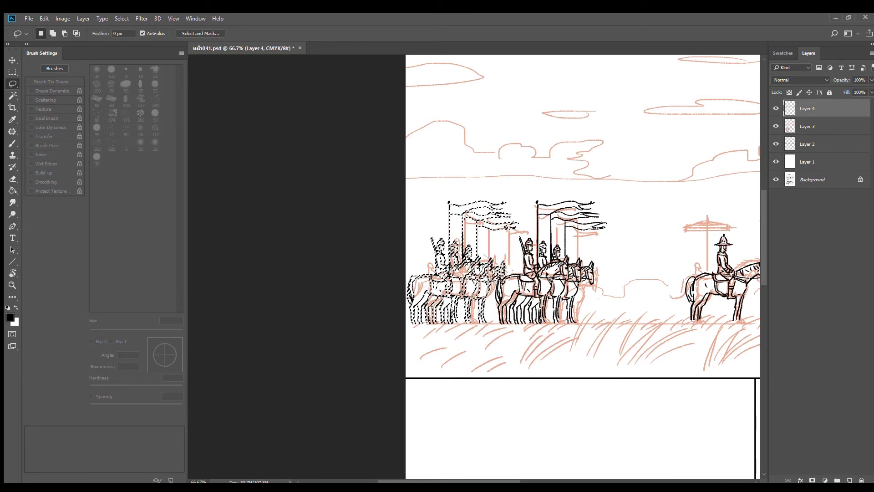
# - Remove the copied group's horse muzzle lines overlapping the original group's rearmost horse, and clear the selection
pyautogui.scroll(5, 497, 287)
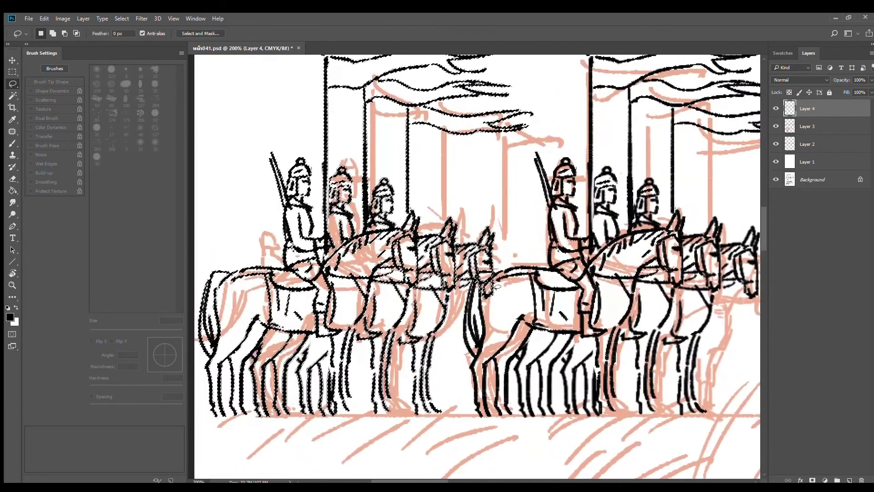
pyautogui.press('e')
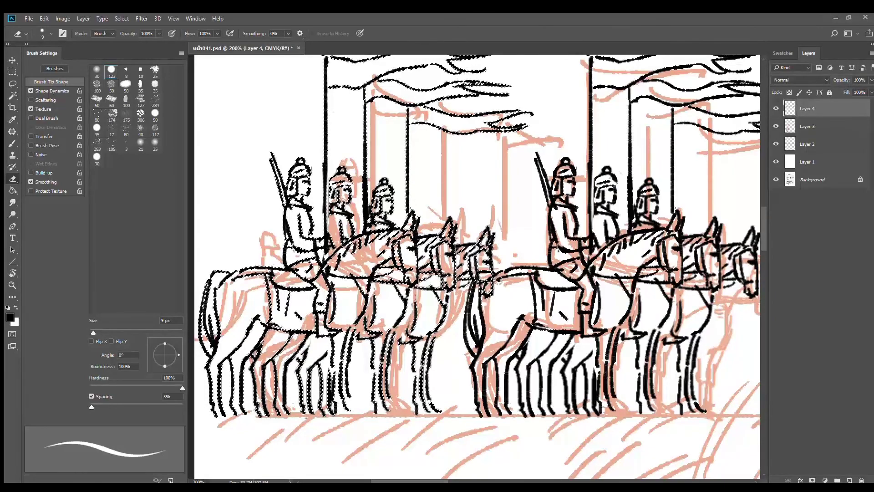
pyautogui.press('l')
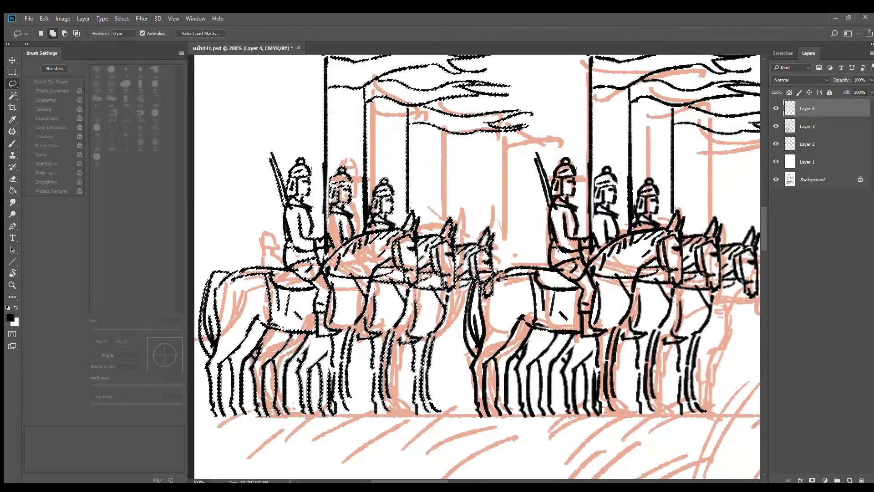
pyautogui.moveTo(481, 271)
pyautogui.mouseDown()
pyautogui.moveTo(475, 296)
pyautogui.moveTo(500, 294)
pyautogui.moveTo(514, 282)
pyautogui.mouseUp()
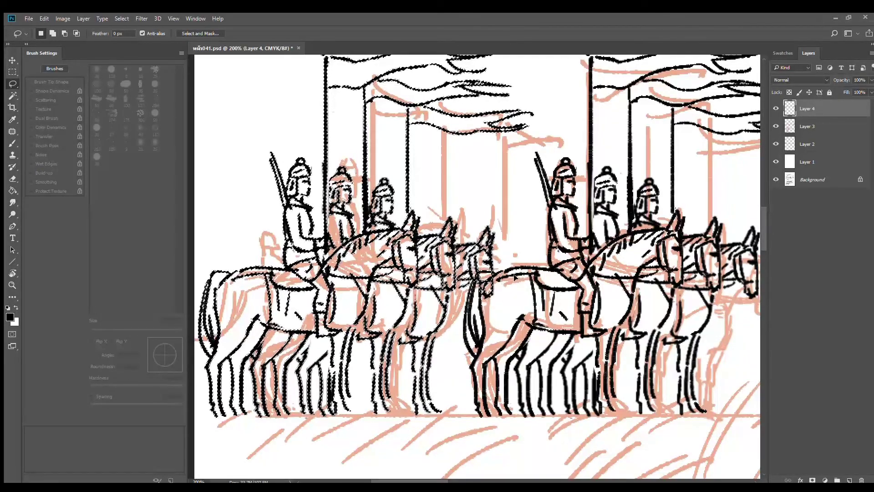
pyautogui.moveTo(502, 273)
pyautogui.mouseDown()
pyautogui.moveTo(473, 284)
pyautogui.moveTo(492, 307)
pyautogui.moveTo(520, 272)
pyautogui.mouseUp()
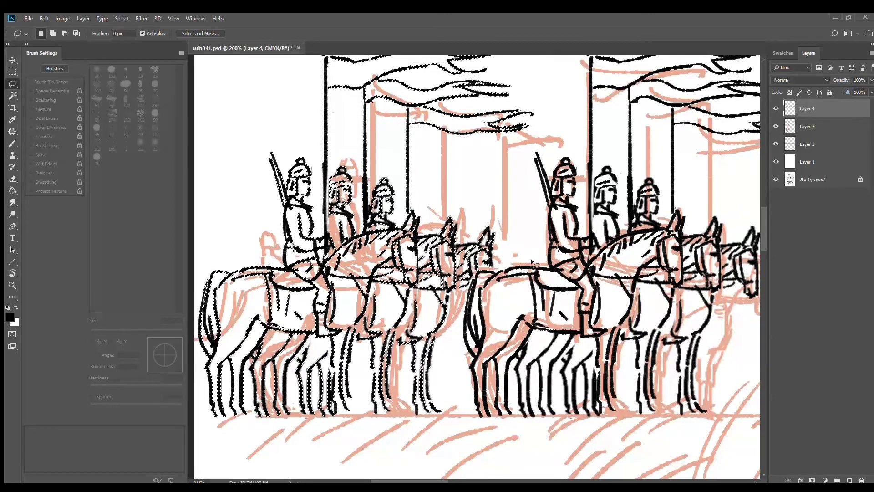
pyautogui.click(542, 267)
# - Erase all three flags from the copied group with a 30 px eraser, keeping the flagpoles
pyautogui.scroll(-4, 591, 284)
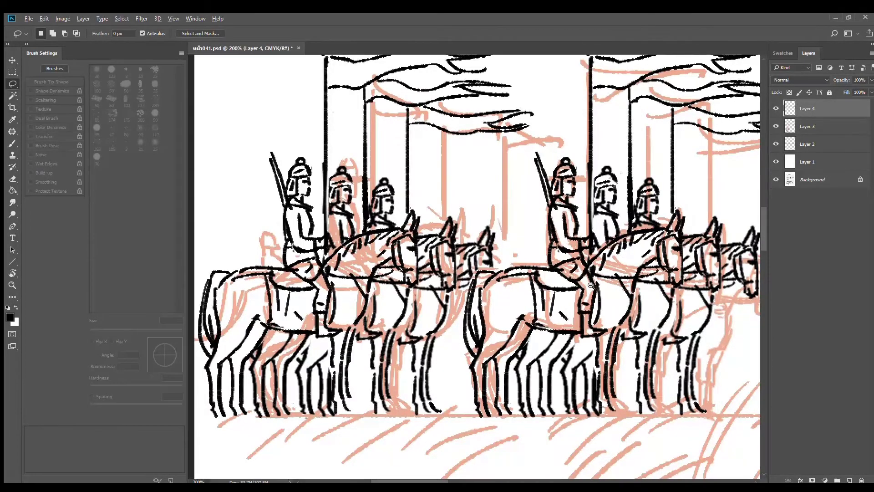
pyautogui.moveTo(643, 286); pyautogui.dragTo(544, 249)
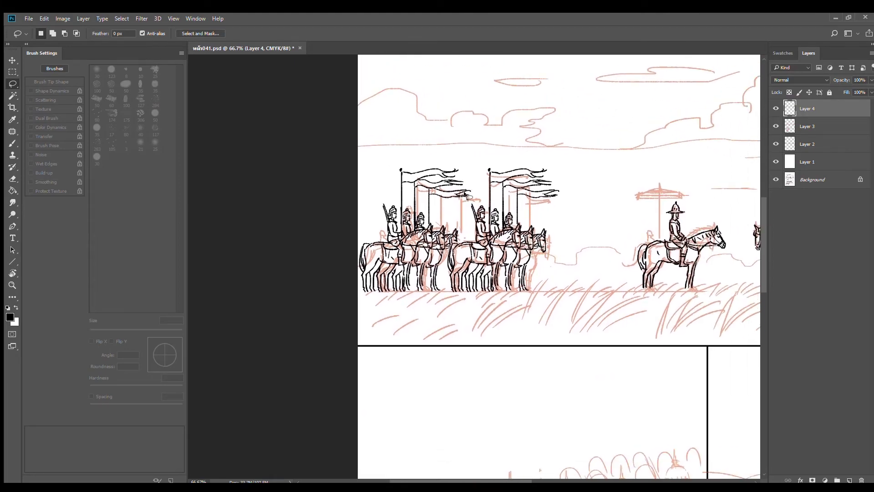
pyautogui.scroll(4, 432, 194)
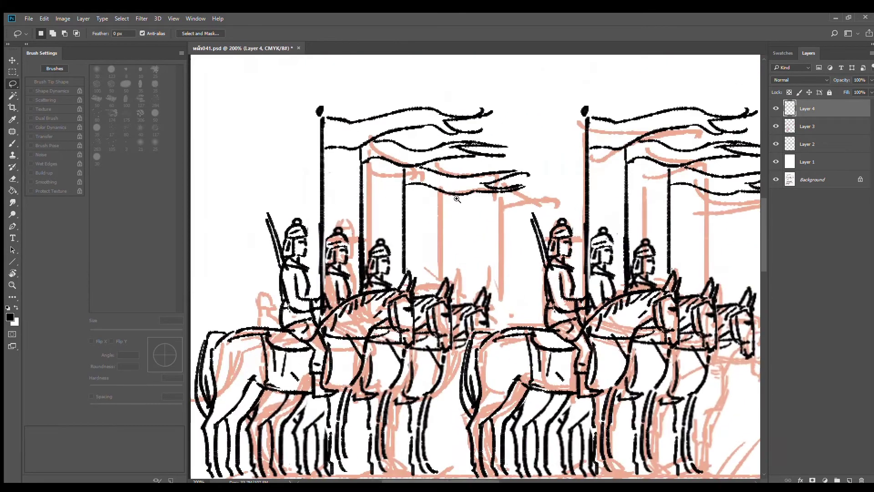
pyautogui.press('e')
pyautogui.moveTo(503, 215)
pyautogui.mouseDown()
pyautogui.moveTo(483, 210)
pyautogui.moveTo(502, 207)
pyautogui.mouseUp()
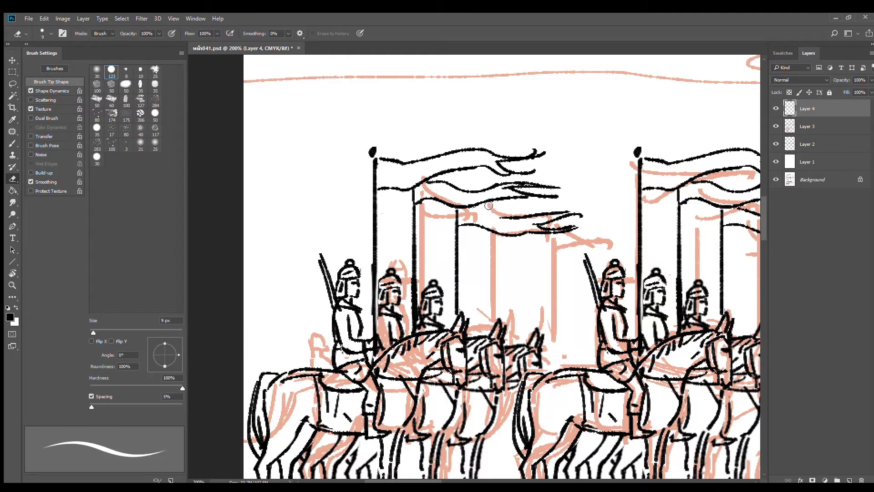
pyautogui.press(']')
pyautogui.press(']')
pyautogui.press(']')
pyautogui.press(']')
pyautogui.press(']')
pyautogui.press(']')
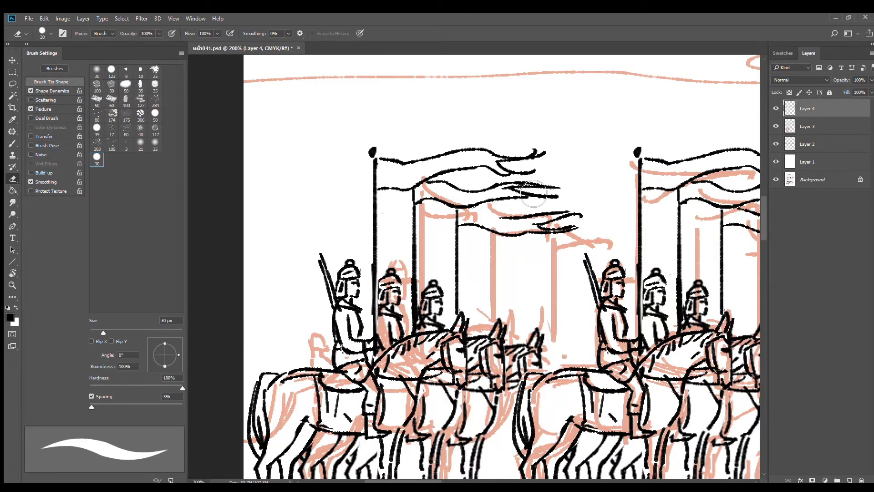
pyautogui.moveTo(530, 186)
pyautogui.mouseDown()
pyautogui.moveTo(547, 197)
pyautogui.moveTo(446, 195)
pyautogui.moveTo(442, 212)
pyautogui.moveTo(539, 212)
pyautogui.moveTo(519, 206)
pyautogui.moveTo(483, 240)
pyautogui.moveTo(587, 232)
pyautogui.moveTo(564, 228)
pyautogui.moveTo(493, 178)
pyautogui.moveTo(435, 168)
pyautogui.moveTo(401, 173)
pyautogui.moveTo(400, 198)
pyautogui.moveTo(452, 178)
pyautogui.moveTo(556, 167)
pyautogui.moveTo(537, 181)
pyautogui.mouseUp()
# - Ink a new upward-curving, fork-tailed flag on the copied group's tallest pole with the 7 px brush
pyautogui.press('b')
pyautogui.moveTo(380, 181)
pyautogui.mouseDown()
pyautogui.moveTo(457, 140)
pyautogui.moveTo(498, 134)
pyautogui.mouseUp()
pyautogui.moveTo(381, 155)
pyautogui.mouseDown()
pyautogui.moveTo(483, 112)
pyautogui.moveTo(570, 108)
pyautogui.moveTo(549, 122)
pyautogui.mouseUp()
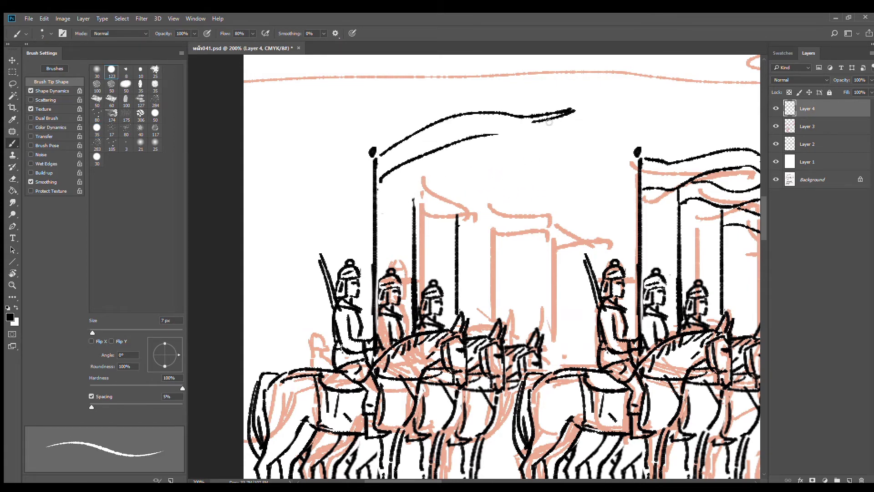
pyautogui.moveTo(498, 134); pyautogui.dragTo(569, 132)
# - Extend the copied group's second and third flagpoles upward and ink a new fork-tailed flag on each
pyautogui.moveTo(413, 174); pyautogui.dragTo(413, 212)
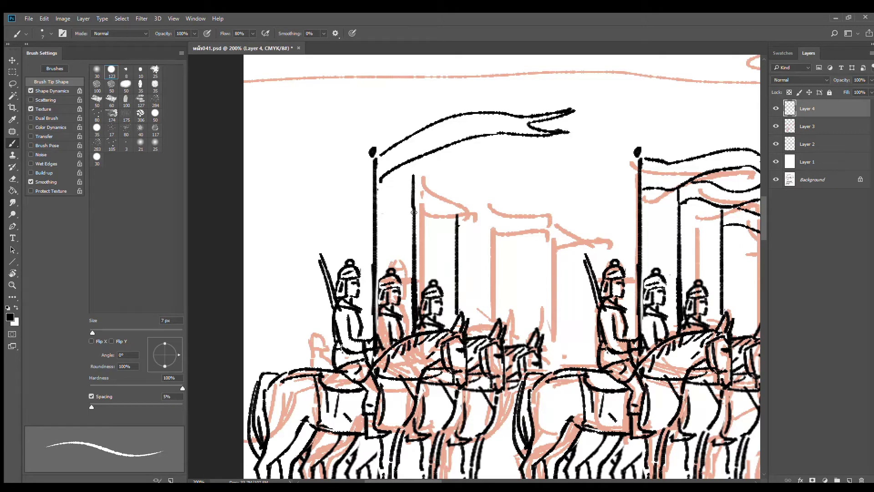
pyautogui.moveTo(412, 175); pyautogui.dragTo(525, 151)
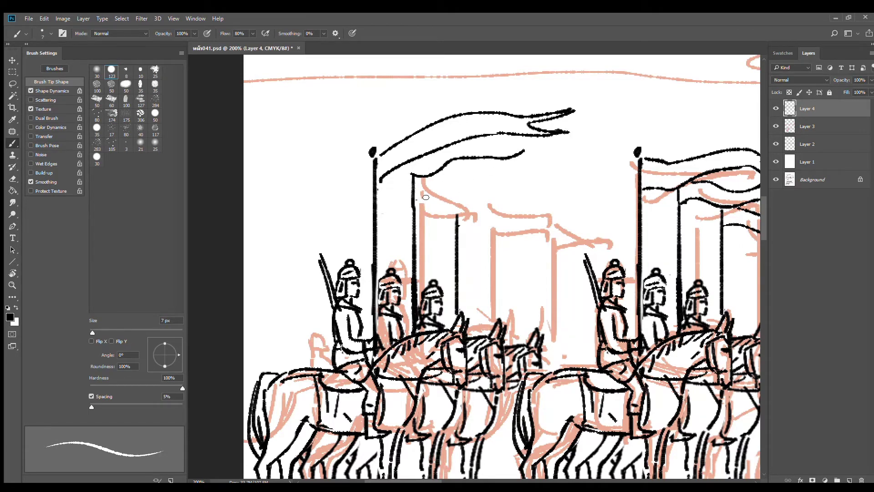
pyautogui.moveTo(415, 200)
pyautogui.mouseDown()
pyautogui.moveTo(460, 178)
pyautogui.moveTo(520, 176)
pyautogui.moveTo(560, 141)
pyautogui.moveTo(525, 160)
pyautogui.moveTo(546, 167)
pyautogui.mouseUp()
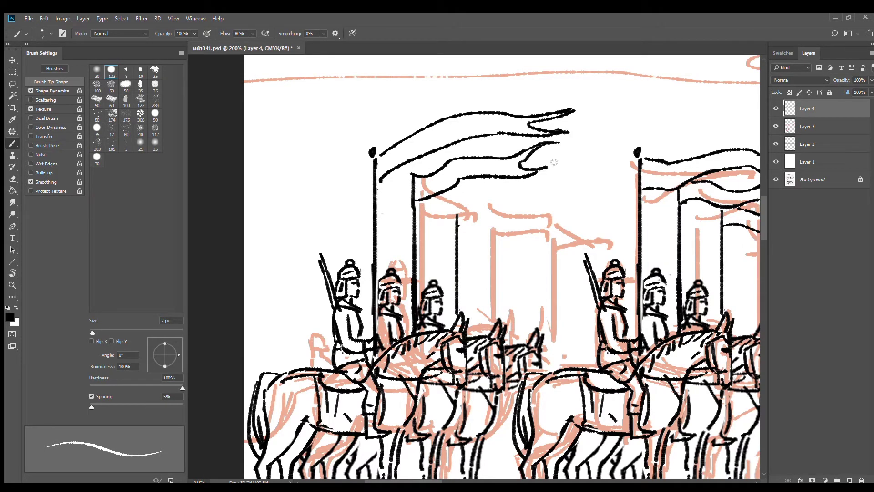
pyautogui.moveTo(455, 194)
pyautogui.mouseDown()
pyautogui.moveTo(454, 219)
pyautogui.moveTo(457, 195)
pyautogui.moveTo(575, 179)
pyautogui.mouseUp()
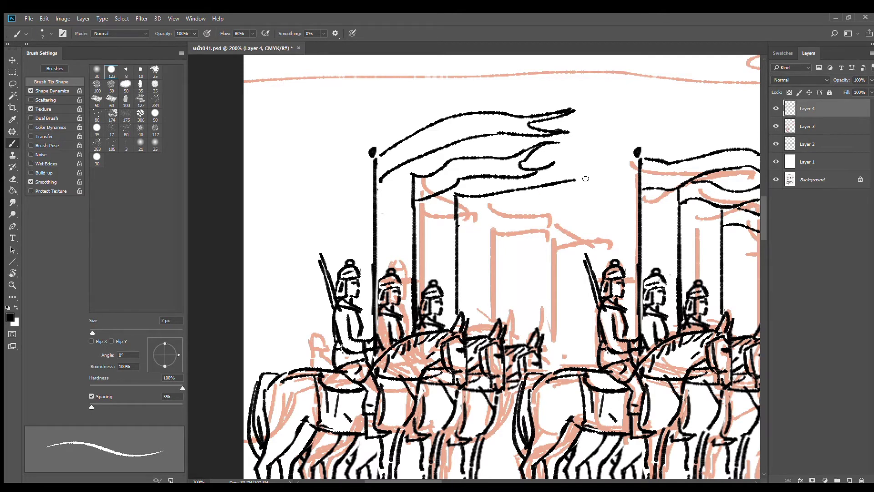
pyautogui.moveTo(458, 219); pyautogui.dragTo(551, 209)
pyautogui.hotkey('ctrl', 'z')
pyautogui.moveTo(456, 213)
pyautogui.mouseDown()
pyautogui.moveTo(577, 196)
pyautogui.moveTo(547, 192)
pyautogui.moveTo(600, 176)
pyautogui.mouseUp()
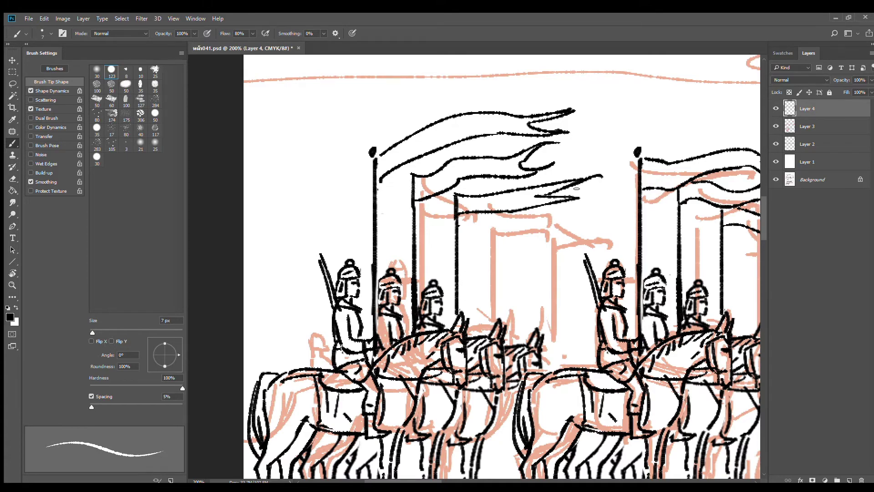
# - Review the two flag-bearing groups within the full panel and save the document
pyautogui.keyDown('alt'); pyautogui.click(534, 238); pyautogui.keyUp('alt')
pyautogui.keyDown('alt'); pyautogui.click(534, 238); pyautogui.keyUp('alt')
pyautogui.moveTo(593, 280); pyautogui.dragTo(575, 262)
pyautogui.moveTo(655, 244); pyautogui.dragTo(598, 239)
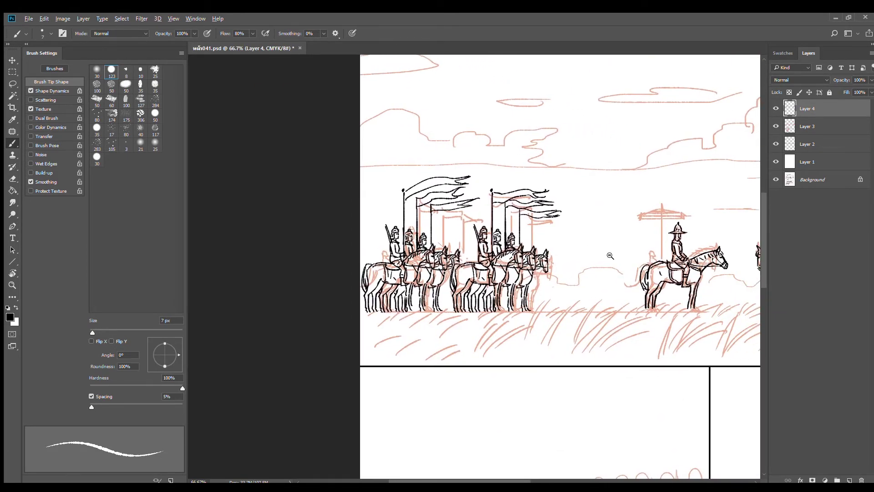
pyautogui.keyDown('alt'); pyautogui.click(605, 257); pyautogui.keyUp('alt')
pyautogui.keyDown('alt'); pyautogui.click(606, 257); pyautogui.keyUp('alt')
pyautogui.moveTo(655, 255); pyautogui.dragTo(529, 239)
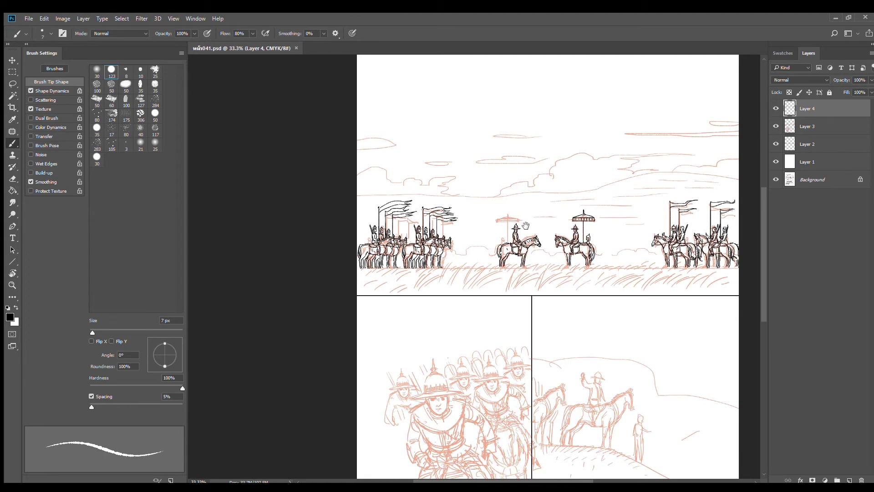
pyautogui.click(534, 222)
pyautogui.hotkey('ctrl', 's')
# - Check the whole page and examine the orange parasol sketch behind the lone horseman facing right
pyautogui.keyDown('alt'); pyautogui.click(525, 220); pyautogui.keyUp('alt')
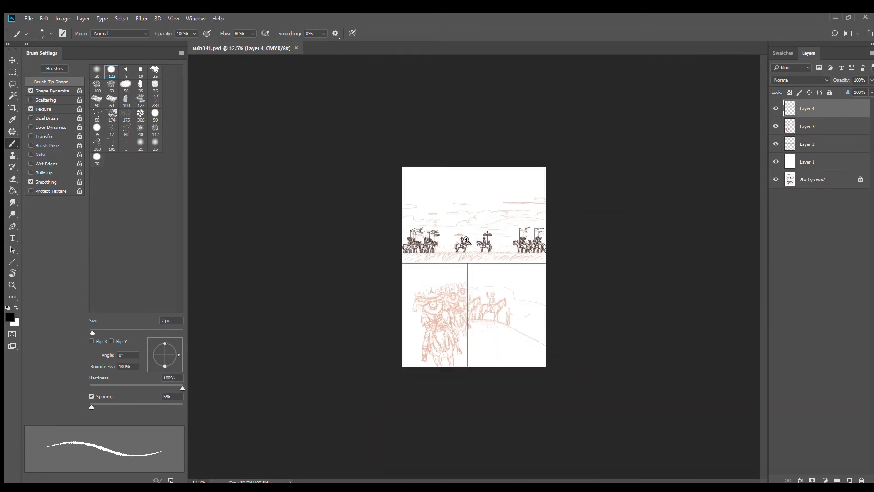
pyautogui.click(465, 239)
pyautogui.click(464, 240)
pyautogui.click(465, 239)
pyautogui.click(464, 239)
pyautogui.click(464, 240)
pyautogui.moveTo(434, 184); pyautogui.dragTo(499, 281)
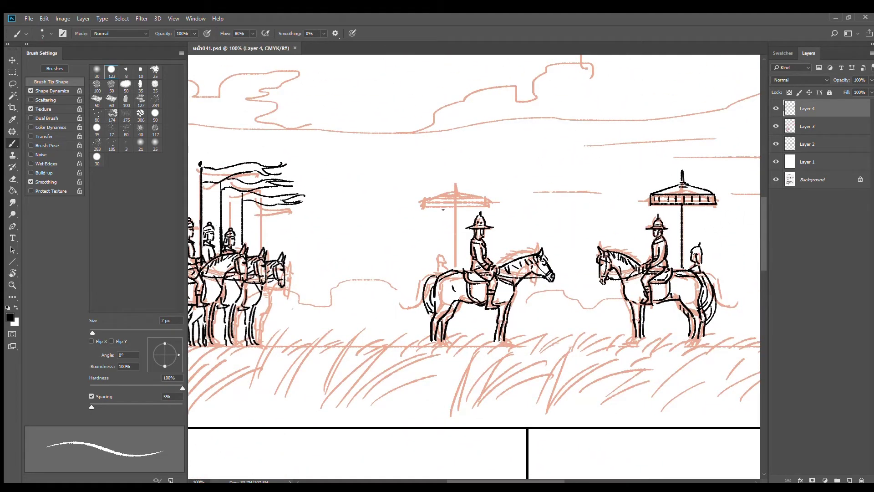
pyautogui.click(456, 203)
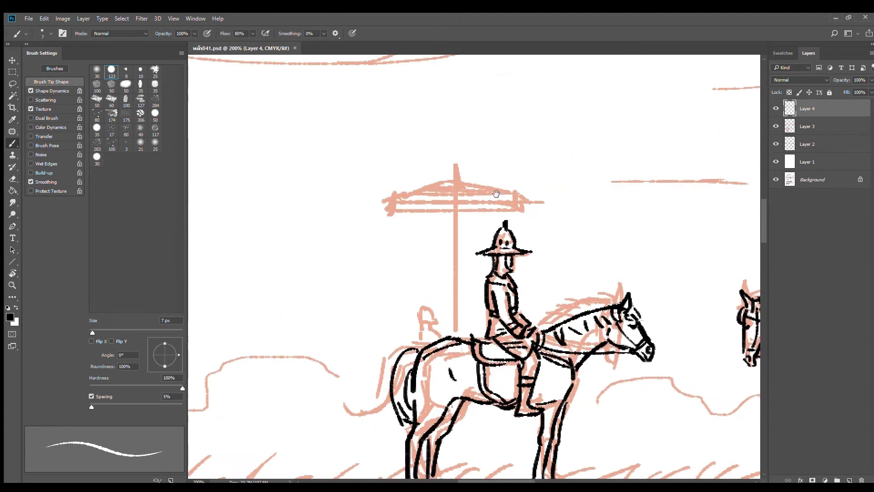
# - Ink the scalloped lower edge and two straight sloping sides of the parasol canopy behind the lone horseman facing right
pyautogui.moveTo(481, 193); pyautogui.dragTo(421, 215)
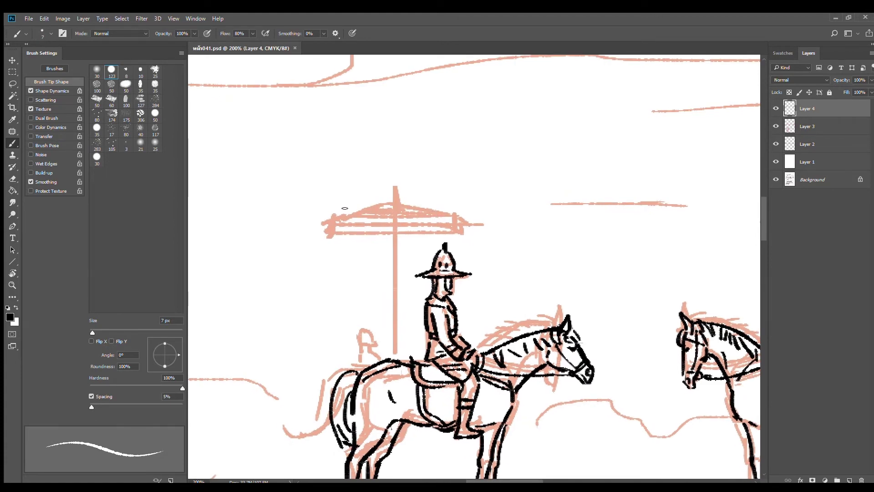
pyautogui.moveTo(332, 212); pyautogui.dragTo(452, 214)
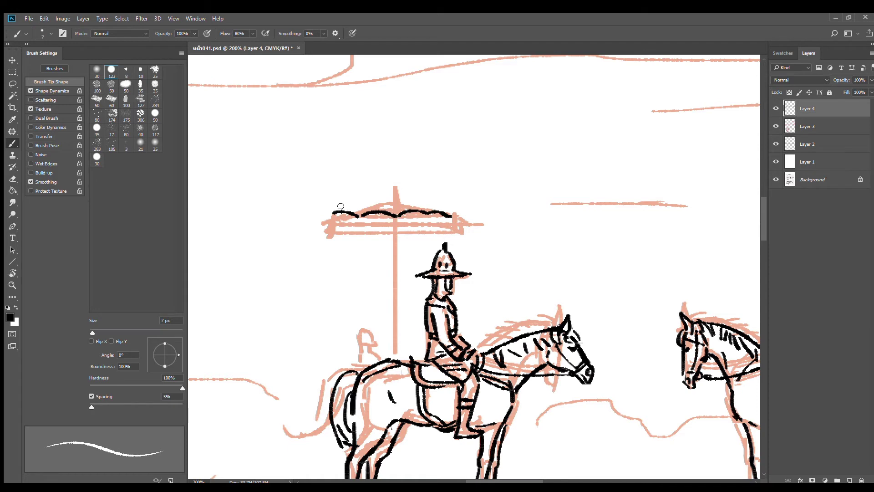
pyautogui.moveTo(327, 213); pyautogui.dragTo(403, 182)
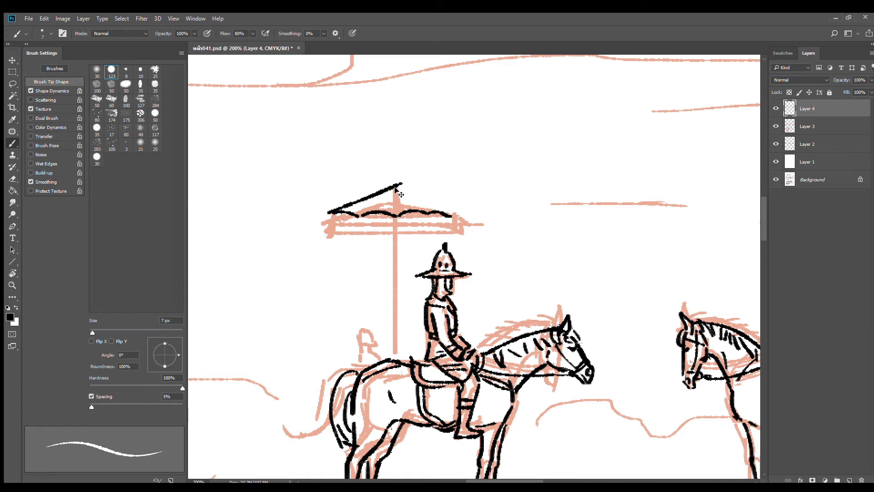
pyautogui.hotkey('ctrl', 'z')
pyautogui.moveTo(323, 210); pyautogui.dragTo(403, 180)
pyautogui.hotkey('ctrl', 'z')
pyautogui.moveTo(330, 210); pyautogui.dragTo(387, 181)
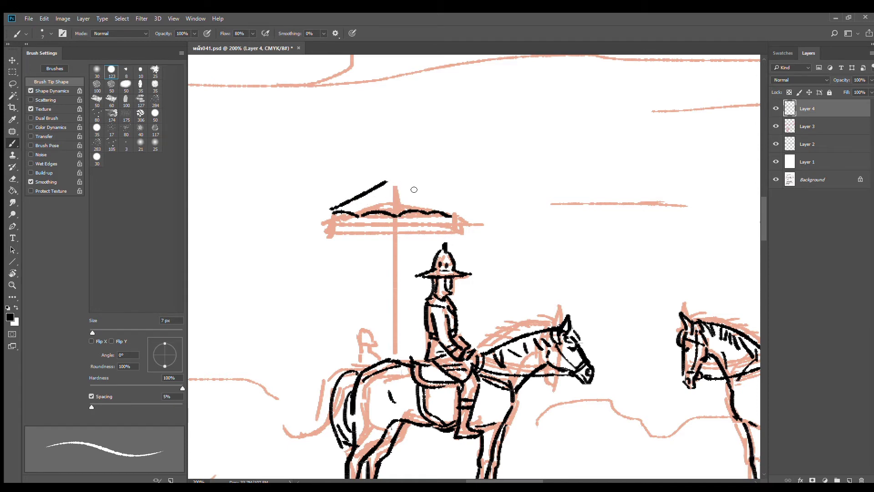
pyautogui.hotkey('ctrl', 'z')
pyautogui.moveTo(332, 212)
pyautogui.mouseDown()
pyautogui.moveTo(396, 181)
pyautogui.moveTo(463, 210)
pyautogui.mouseUp()
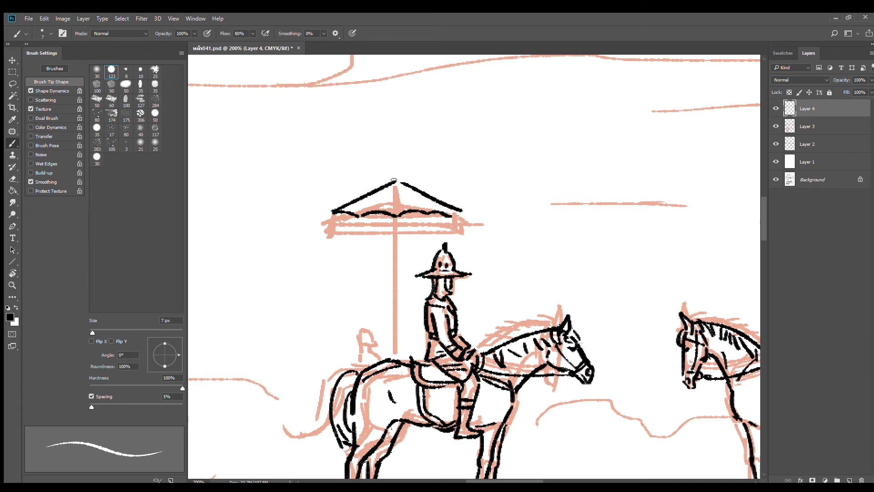
# - Ink a tall, tapering spire with a round tip on the parasol's peak
pyautogui.moveTo(393, 161); pyautogui.dragTo(369, 188)
pyautogui.hotkey('ctrl', 'z')
pyautogui.moveTo(397, 144); pyautogui.dragTo(393, 184)
pyautogui.moveTo(397, 145); pyautogui.dragTo(406, 182)
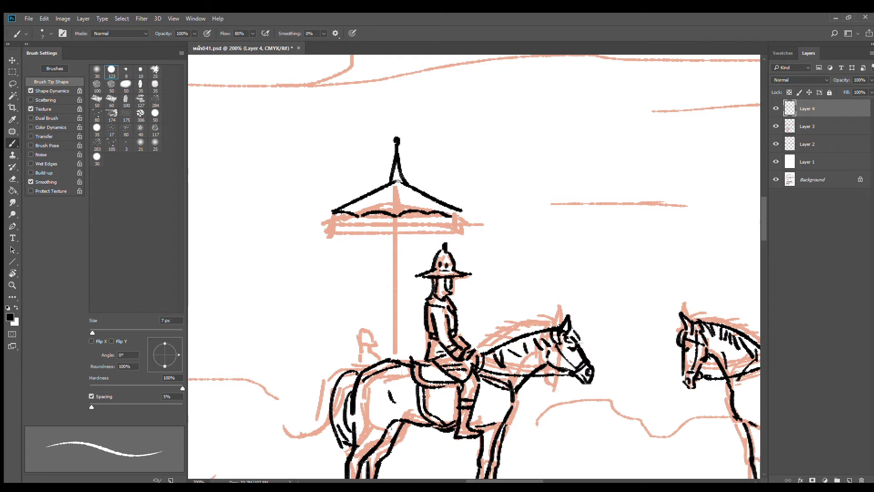
# - Ink the ribs across the parasol canopy and a hanging fringe of short vertical strokes along its lower edge
pyautogui.moveTo(384, 191)
pyautogui.mouseDown()
pyautogui.moveTo(333, 236)
pyautogui.moveTo(378, 237)
pyautogui.moveTo(396, 215)
pyautogui.moveTo(423, 207)
pyautogui.moveTo(465, 210)
pyautogui.mouseUp()
pyautogui.moveTo(388, 215); pyautogui.dragTo(391, 238)
pyautogui.moveTo(398, 216)
pyautogui.mouseDown()
pyautogui.moveTo(401, 239)
pyautogui.moveTo(411, 222)
pyautogui.moveTo(415, 237)
pyautogui.mouseUp()
pyautogui.moveTo(432, 213); pyautogui.dragTo(432, 235)
pyautogui.moveTo(439, 213)
pyautogui.mouseDown()
pyautogui.moveTo(439, 235)
pyautogui.moveTo(459, 233)
pyautogui.mouseUp()
pyautogui.moveTo(465, 212); pyautogui.dragTo(471, 235)
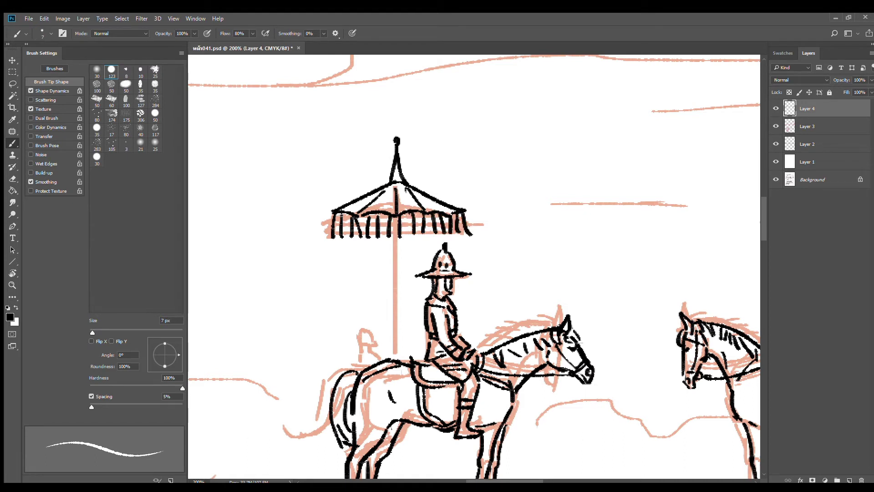
# - Ink small bands around the base of the parasol's spire and its long pole down to the horse's back
pyautogui.moveTo(386, 185)
pyautogui.mouseDown()
pyautogui.moveTo(406, 184)
pyautogui.moveTo(401, 179)
pyautogui.mouseUp()
pyautogui.moveTo(394, 177); pyautogui.dragTo(400, 175)
pyautogui.moveTo(395, 173); pyautogui.dragTo(399, 172)
pyautogui.moveTo(394, 239)
pyautogui.mouseDown()
pyautogui.moveTo(394, 347)
pyautogui.moveTo(413, 243)
pyautogui.mouseUp()
pyautogui.moveTo(437, 212); pyautogui.dragTo(345, 261)
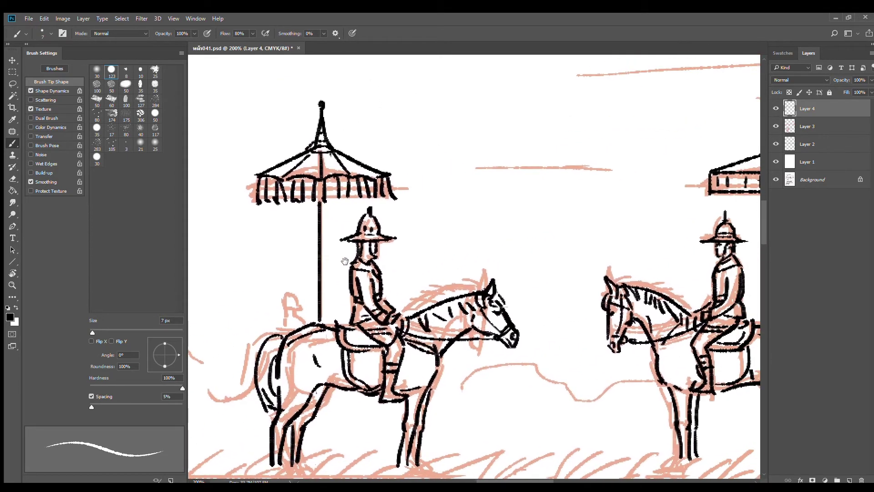
# - Erase the spire's lower part with the 35 px eraser and ink a small flared upper tier there with the 7 px brush
pyautogui.moveTo(415, 142)
pyautogui.mouseDown()
pyautogui.moveTo(446, 197)
pyautogui.moveTo(410, 240)
pyautogui.mouseUp()
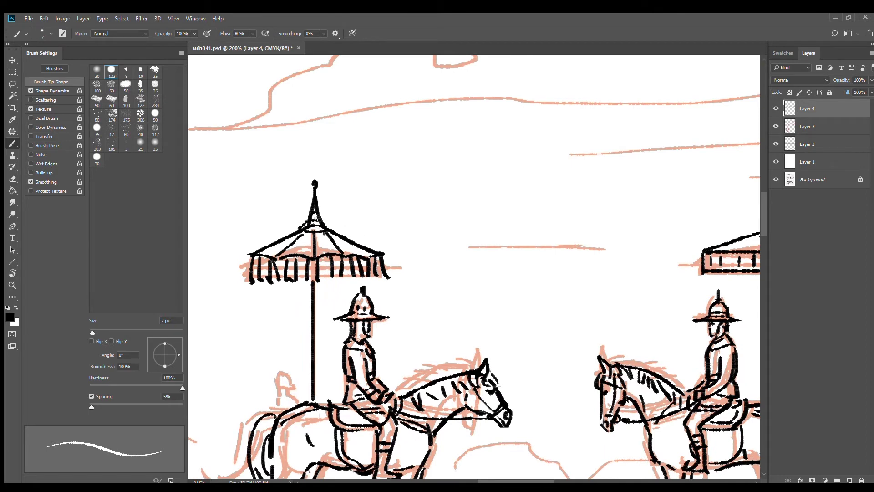
pyautogui.press('e')
pyautogui.moveTo(306, 218); pyautogui.dragTo(323, 231)
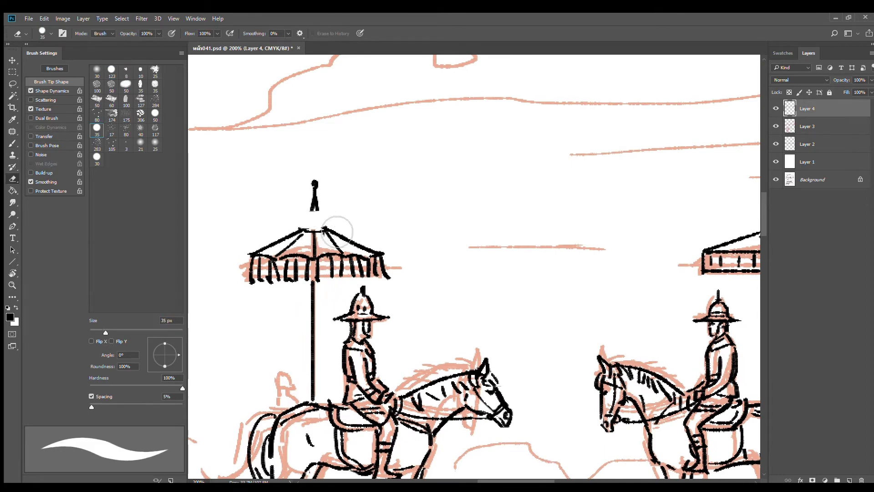
pyautogui.press('b')
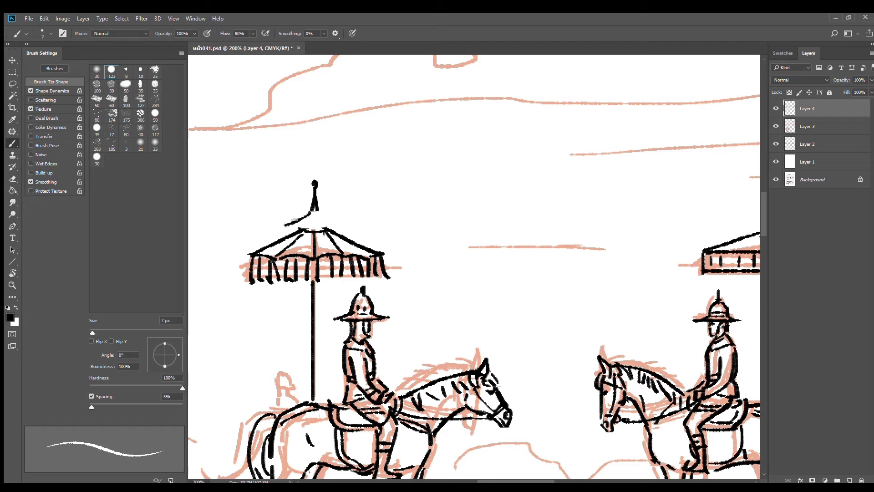
pyautogui.moveTo(311, 210); pyautogui.dragTo(286, 226)
pyautogui.moveTo(341, 223); pyautogui.dragTo(325, 228)
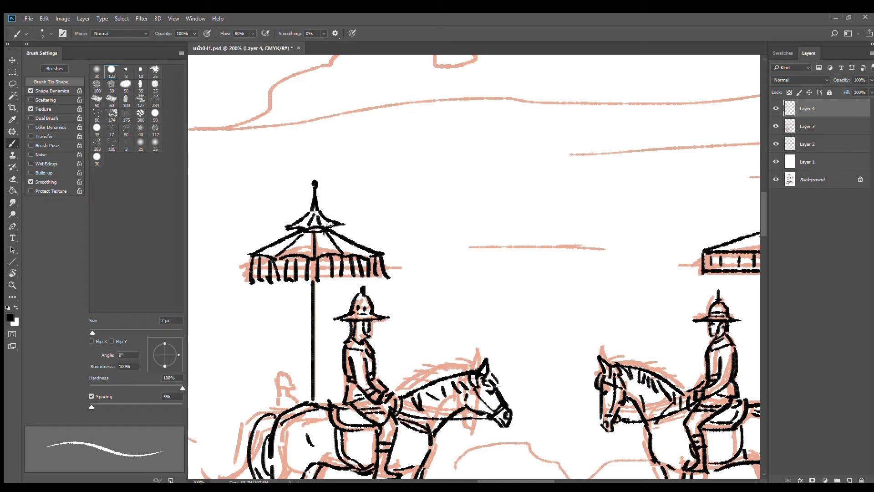
# - Ink the parasol bearer's head with its cap and hair behind the horse's rump, plus the bearer's leg beside the horse's hind legs
pyautogui.keyDown('alt'); pyautogui.click(331, 258); pyautogui.keyUp('alt')
pyautogui.keyDown('alt'); pyautogui.click(332, 258); pyautogui.keyUp('alt')
pyautogui.keyDown('ctrl'); pyautogui.click(309, 282); pyautogui.keyUp('ctrl')
pyautogui.scroll(3, 322, 285)
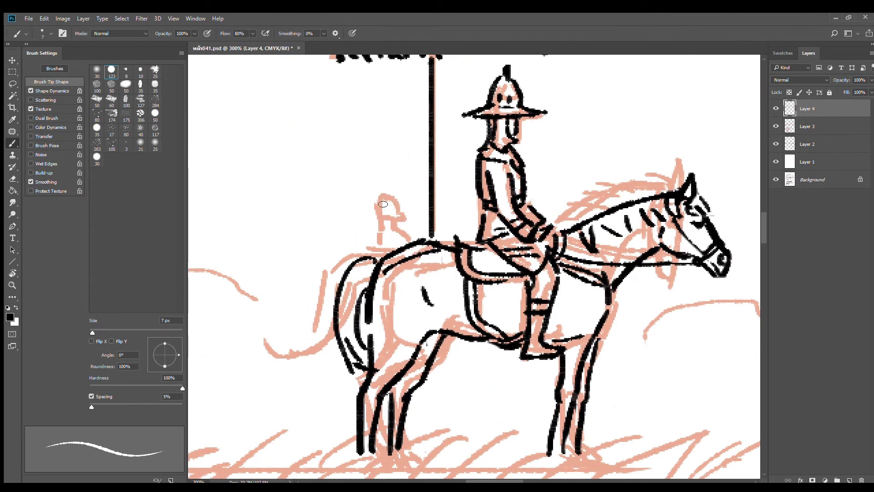
pyautogui.moveTo(383, 204)
pyautogui.mouseDown()
pyautogui.moveTo(415, 204)
pyautogui.moveTo(408, 215)
pyautogui.moveTo(384, 214)
pyautogui.moveTo(397, 208)
pyautogui.moveTo(388, 202)
pyautogui.moveTo(375, 242)
pyautogui.mouseUp()
pyautogui.moveTo(375, 242)
pyautogui.mouseDown()
pyautogui.moveTo(399, 237)
pyautogui.moveTo(386, 234)
pyautogui.mouseUp()
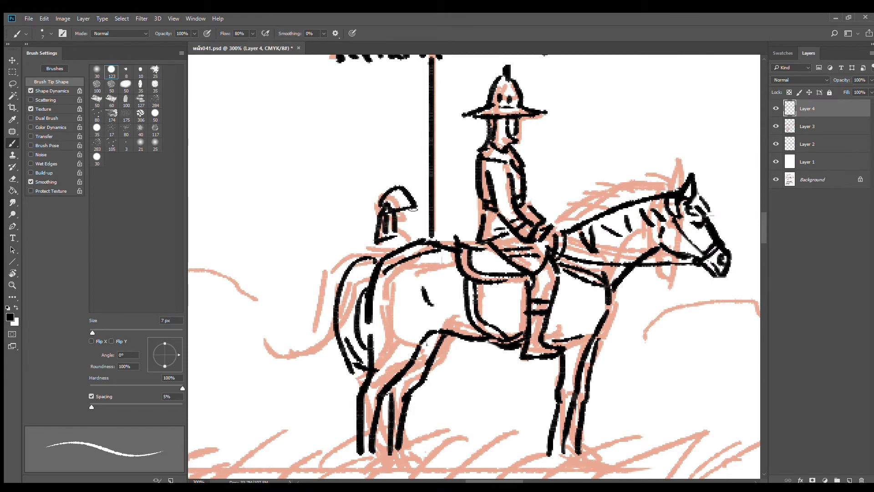
pyautogui.moveTo(413, 209)
pyautogui.mouseDown()
pyautogui.moveTo(415, 230)
pyautogui.moveTo(396, 247)
pyautogui.mouseUp()
pyautogui.moveTo(418, 399)
pyautogui.mouseDown()
pyautogui.moveTo(437, 319)
pyautogui.moveTo(440, 367)
pyautogui.mouseUp()
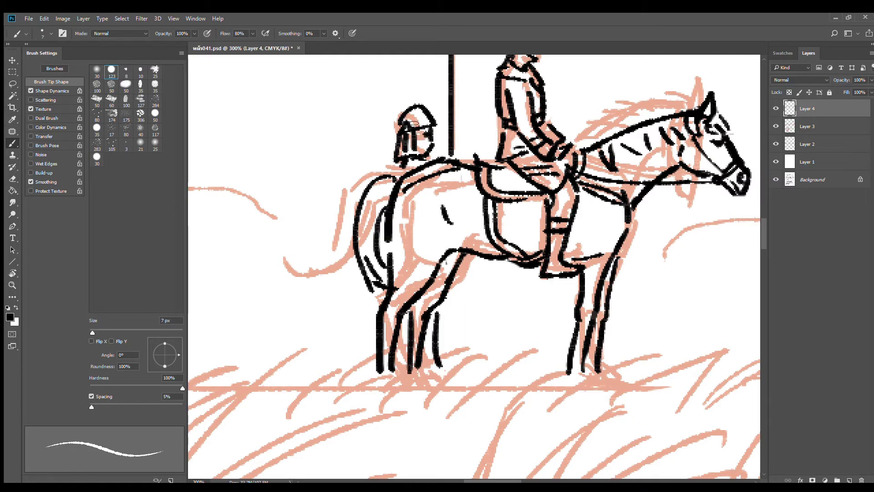
# - Review the two parasol-shaded riders and the flanking flag groups within the full panel
pyautogui.scroll(-4, 455, 208)
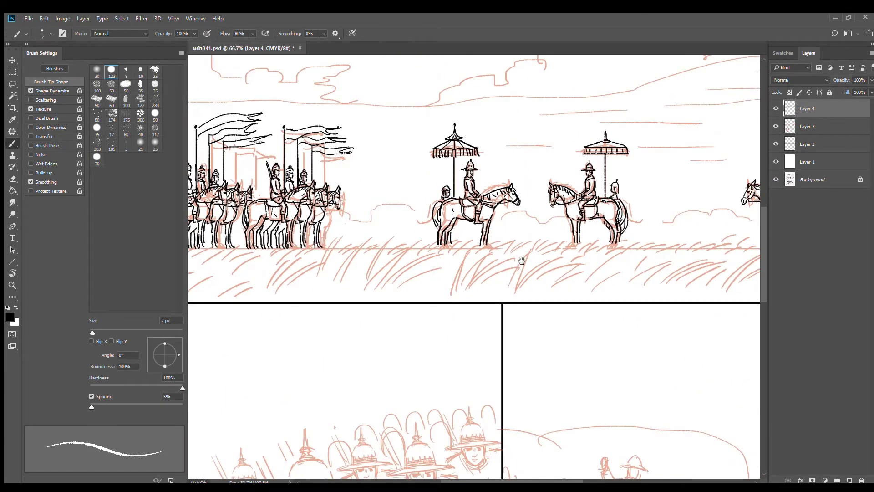
pyautogui.moveTo(521, 260); pyautogui.dragTo(509, 299)
pyautogui.keyDown('alt'); pyautogui.click(550, 279); pyautogui.keyUp('alt')
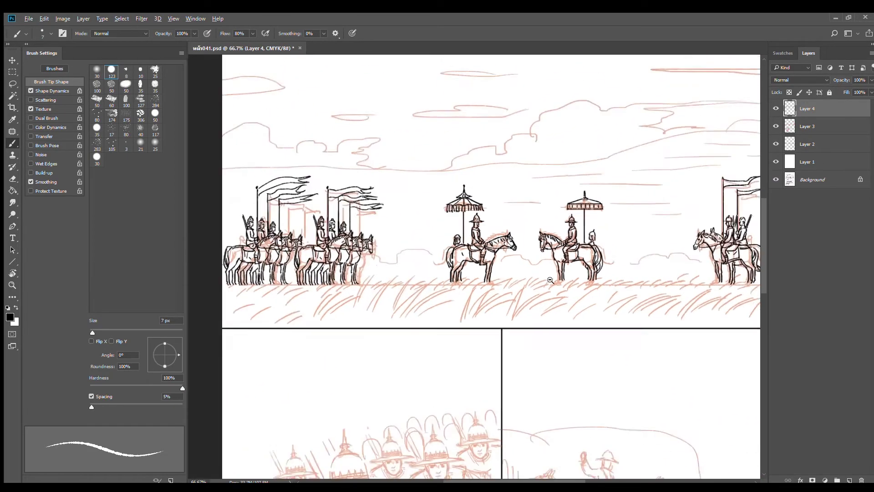
pyautogui.scroll(-1, 559, 298)
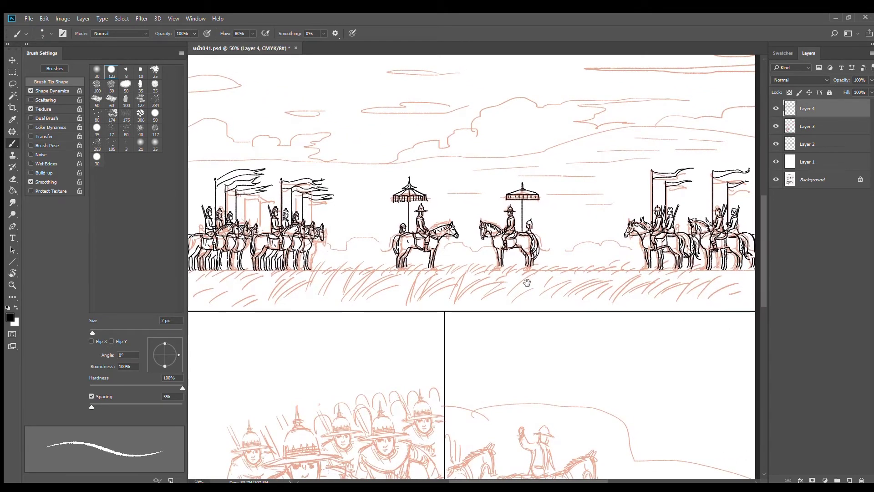
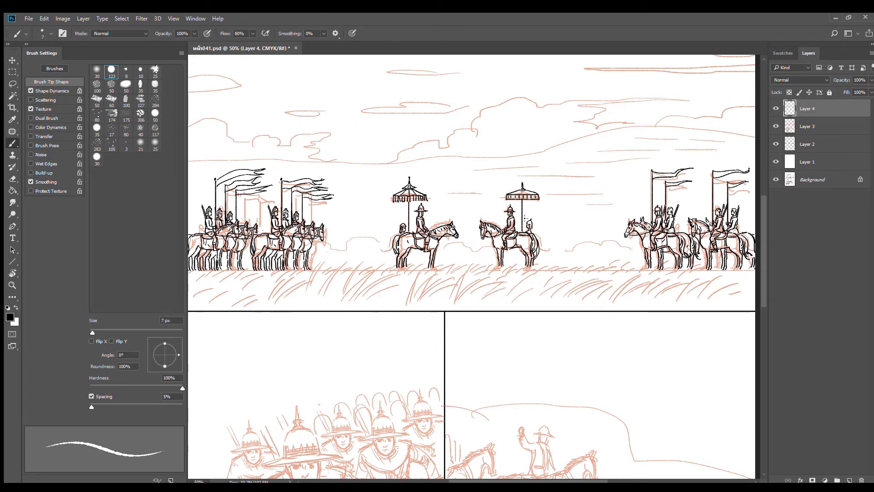
# - Ink short black grass blades around the hooves of the central horse that faces left, following the orange sketch
pyautogui.moveTo(471, 274)
pyautogui.mouseDown()
pyautogui.moveTo(542, 242)
pyautogui.moveTo(464, 274)
pyautogui.mouseUp()
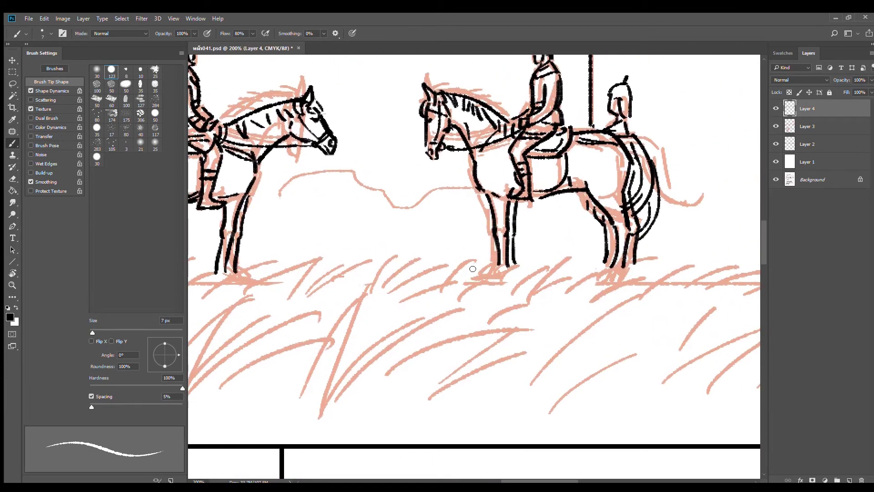
pyautogui.moveTo(477, 278)
pyautogui.mouseDown()
pyautogui.moveTo(491, 263)
pyautogui.moveTo(521, 263)
pyautogui.moveTo(523, 251)
pyautogui.moveTo(533, 262)
pyautogui.mouseUp()
pyautogui.hotkey('ctrl', 'z')
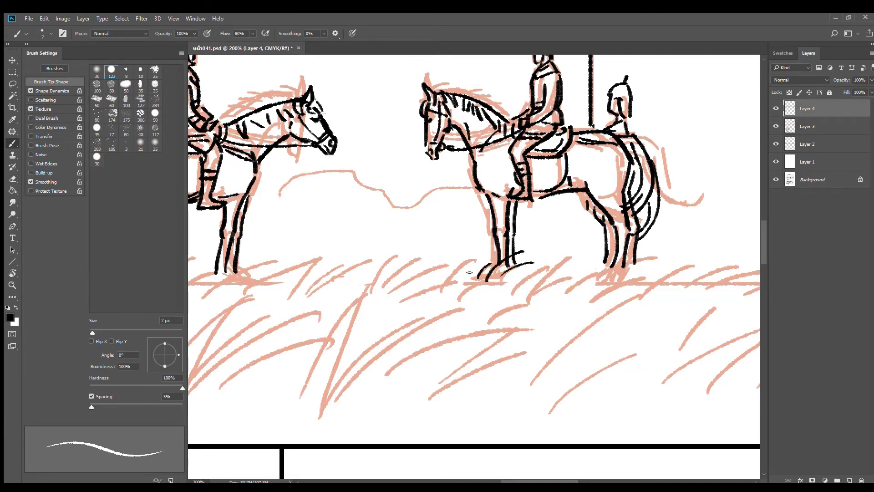
pyautogui.moveTo(466, 281)
pyautogui.mouseDown()
pyautogui.moveTo(425, 274)
pyautogui.moveTo(441, 258)
pyautogui.mouseUp()
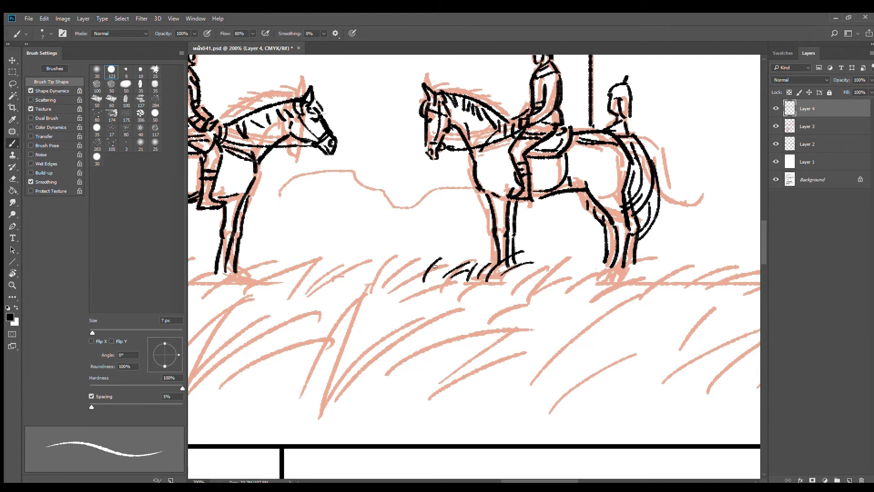
pyautogui.moveTo(404, 281); pyautogui.dragTo(428, 261)
pyautogui.moveTo(514, 283)
pyautogui.mouseDown()
pyautogui.moveTo(548, 257)
pyautogui.moveTo(492, 283)
pyautogui.mouseUp()
pyautogui.moveTo(549, 280)
pyautogui.mouseDown()
pyautogui.moveTo(450, 284)
pyautogui.moveTo(453, 263)
pyautogui.moveTo(542, 260)
pyautogui.moveTo(430, 275)
pyautogui.moveTo(449, 256)
pyautogui.mouseUp()
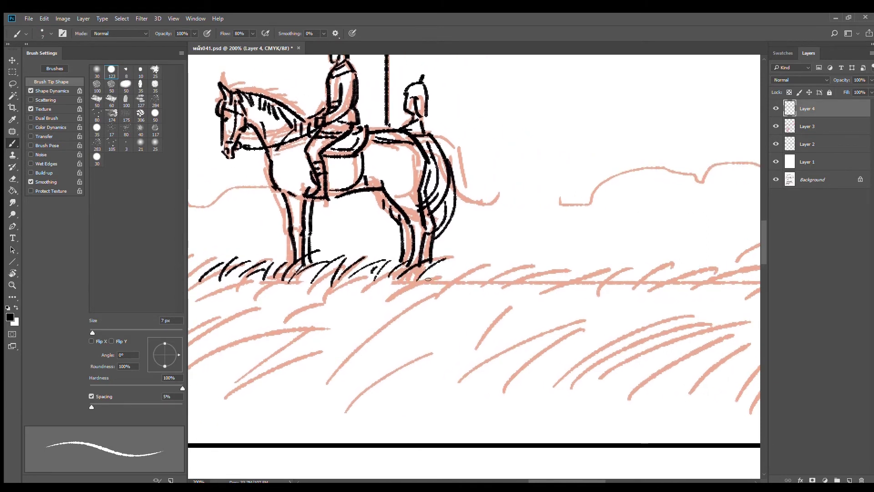
# - Ink grass blades along the ground line behind the left-facing central horse, extending toward the cavalry on the right side of the panel
pyautogui.moveTo(448, 290); pyautogui.dragTo(477, 252)
pyautogui.moveTo(459, 282)
pyautogui.mouseDown()
pyautogui.moveTo(517, 246)
pyautogui.moveTo(511, 270)
pyautogui.moveTo(397, 285)
pyautogui.moveTo(383, 262)
pyautogui.mouseUp()
pyautogui.moveTo(373, 283)
pyautogui.mouseDown()
pyautogui.moveTo(406, 264)
pyautogui.moveTo(417, 271)
pyautogui.moveTo(453, 263)
pyautogui.mouseUp()
pyautogui.moveTo(409, 285)
pyautogui.mouseDown()
pyautogui.moveTo(442, 261)
pyautogui.moveTo(439, 278)
pyautogui.moveTo(453, 270)
pyautogui.moveTo(448, 281)
pyautogui.moveTo(473, 254)
pyautogui.mouseUp()
pyautogui.moveTo(463, 283)
pyautogui.mouseDown()
pyautogui.moveTo(489, 256)
pyautogui.moveTo(507, 266)
pyautogui.mouseUp()
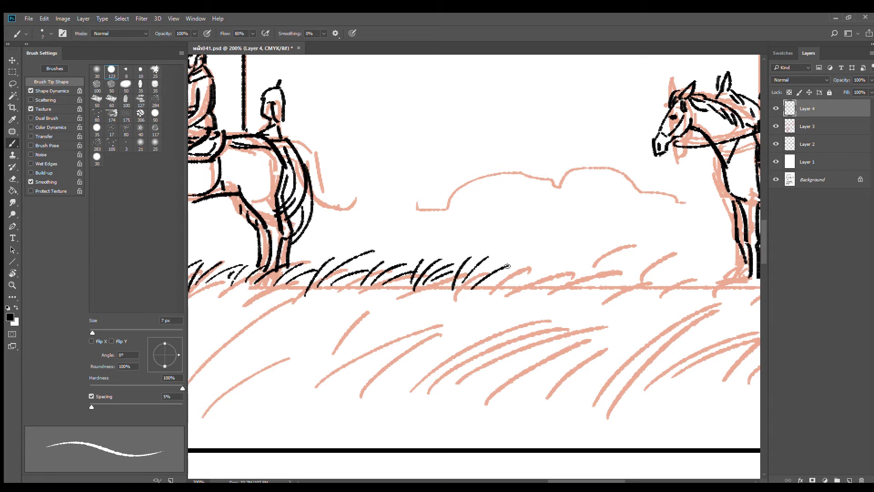
pyautogui.moveTo(438, 290); pyautogui.dragTo(449, 274)
pyautogui.moveTo(516, 277)
pyautogui.mouseDown()
pyautogui.moveTo(406, 308)
pyautogui.moveTo(424, 290)
pyautogui.mouseUp()
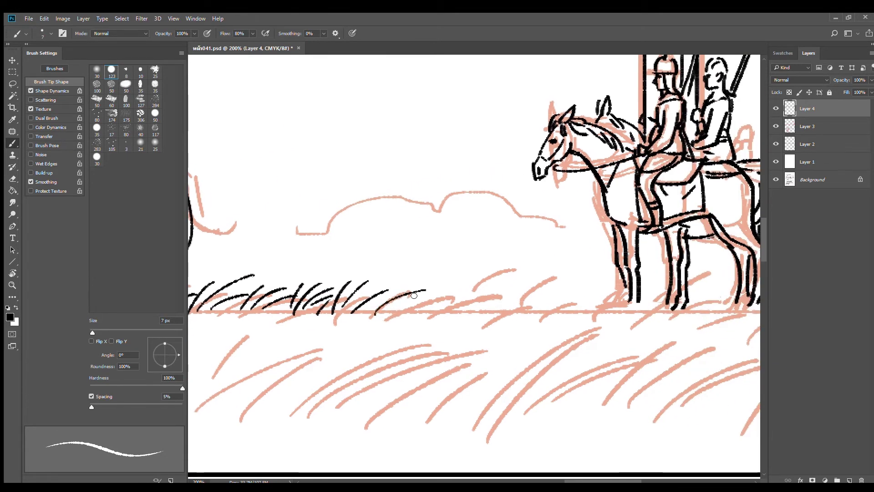
# - Continue the inked grass across the open ground up to the front hooves of the right-hand cavalry group
pyautogui.moveTo(375, 302); pyautogui.dragTo(447, 277)
pyautogui.moveTo(436, 312); pyautogui.dragTo(464, 281)
pyautogui.moveTo(400, 311); pyautogui.dragTo(425, 279)
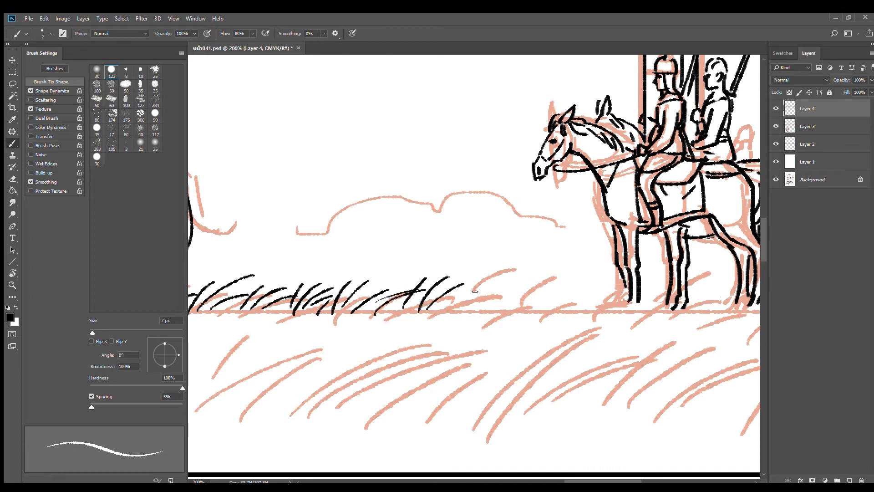
pyautogui.moveTo(452, 313); pyautogui.dragTo(479, 279)
pyautogui.moveTo(473, 296); pyautogui.dragTo(507, 285)
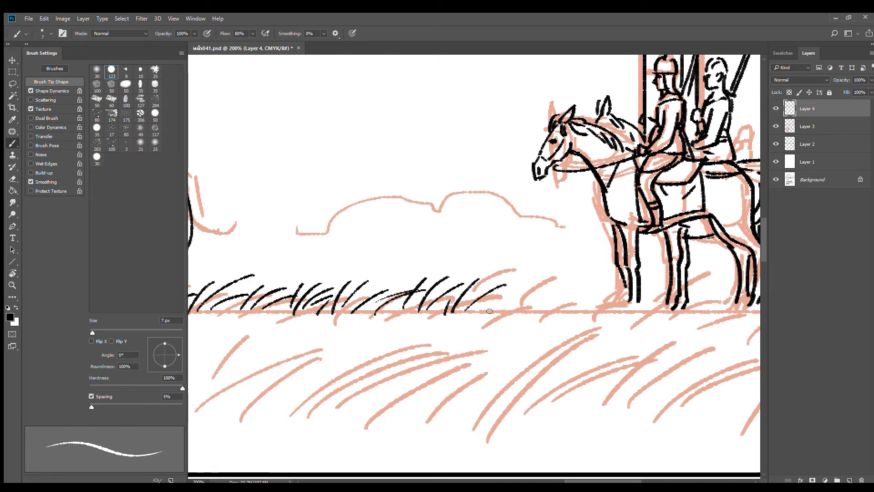
pyautogui.moveTo(473, 315)
pyautogui.mouseDown()
pyautogui.moveTo(516, 296)
pyautogui.moveTo(526, 301)
pyautogui.moveTo(413, 292)
pyautogui.moveTo(430, 269)
pyautogui.mouseUp()
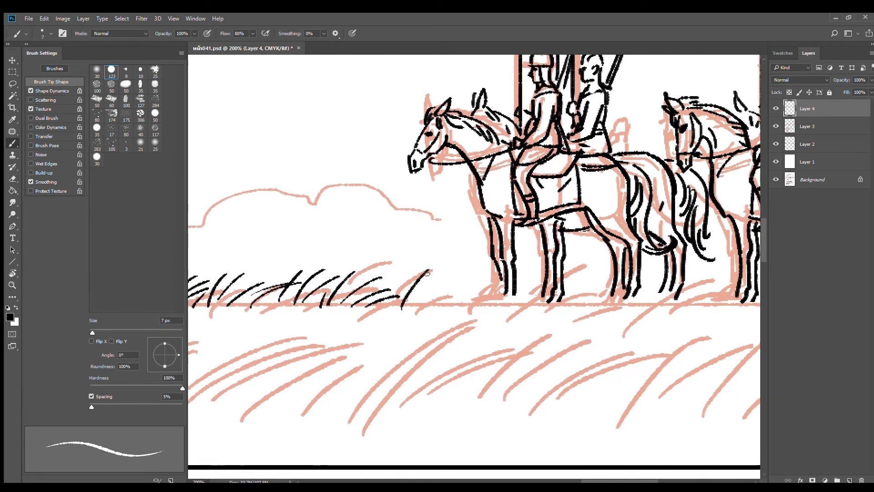
# - Ink grass blades over the hooves of the leading horses in the right-hand cavalry group
pyautogui.moveTo(412, 303)
pyautogui.mouseDown()
pyautogui.moveTo(455, 268)
pyautogui.moveTo(475, 291)
pyautogui.moveTo(488, 280)
pyautogui.moveTo(536, 279)
pyautogui.mouseUp()
pyautogui.moveTo(509, 305)
pyautogui.mouseDown()
pyautogui.moveTo(539, 293)
pyautogui.moveTo(426, 294)
pyautogui.moveTo(466, 271)
pyautogui.mouseUp()
pyautogui.moveTo(432, 305); pyautogui.dragTo(476, 286)
pyautogui.moveTo(473, 304); pyautogui.dragTo(498, 272)
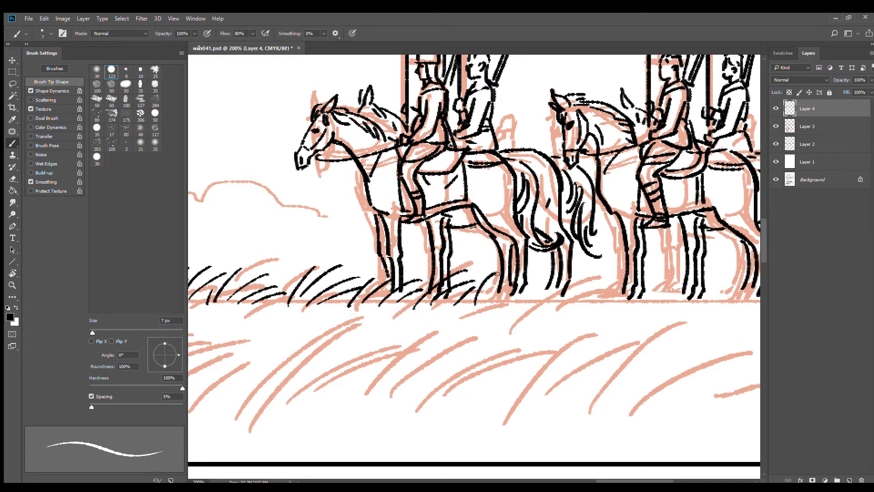
pyautogui.moveTo(485, 302)
pyautogui.mouseDown()
pyautogui.moveTo(545, 280)
pyautogui.moveTo(424, 301)
pyautogui.moveTo(469, 273)
pyautogui.moveTo(537, 284)
pyautogui.mouseUp()
# - Extend the inked grass under the rear horses of the right-hand cavalry to the panel's right edge
pyautogui.moveTo(522, 297)
pyautogui.mouseDown()
pyautogui.moveTo(410, 287)
pyautogui.moveTo(441, 265)
pyautogui.mouseUp()
pyautogui.moveTo(416, 296)
pyautogui.mouseDown()
pyautogui.moveTo(446, 271)
pyautogui.moveTo(455, 278)
pyautogui.mouseUp()
pyautogui.moveTo(455, 295); pyautogui.dragTo(483, 268)
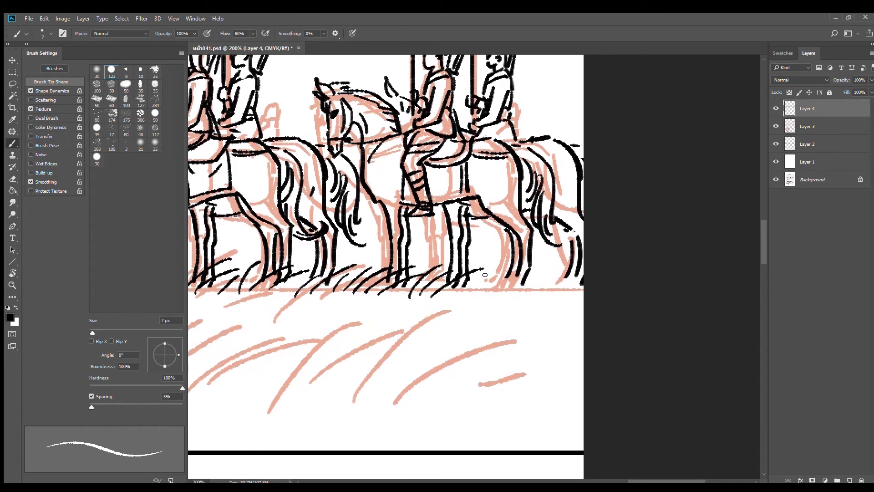
pyautogui.moveTo(462, 296)
pyautogui.mouseDown()
pyautogui.moveTo(496, 269)
pyautogui.moveTo(583, 285)
pyautogui.mouseUp()
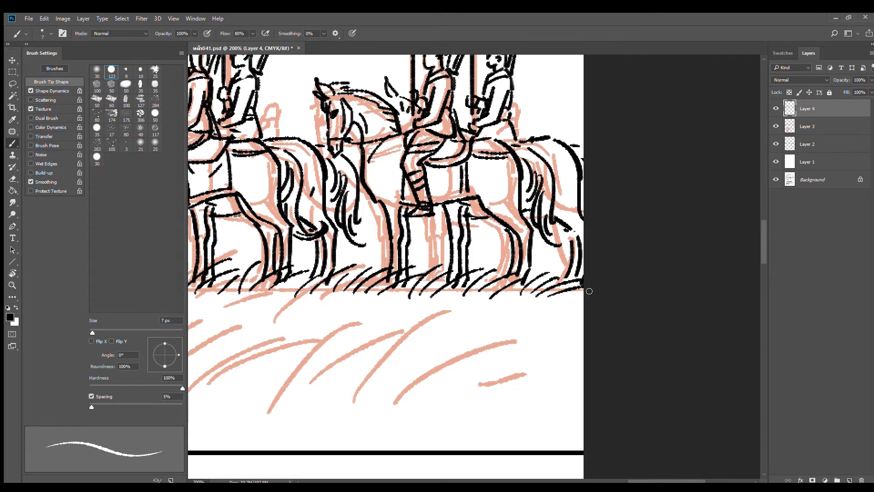
# - Ink grass blades along the ground line in the gap between the two central mounted riders
pyautogui.moveTo(520, 320)
pyautogui.mouseDown()
pyautogui.moveTo(399, 324)
pyautogui.moveTo(549, 251)
pyautogui.mouseUp()
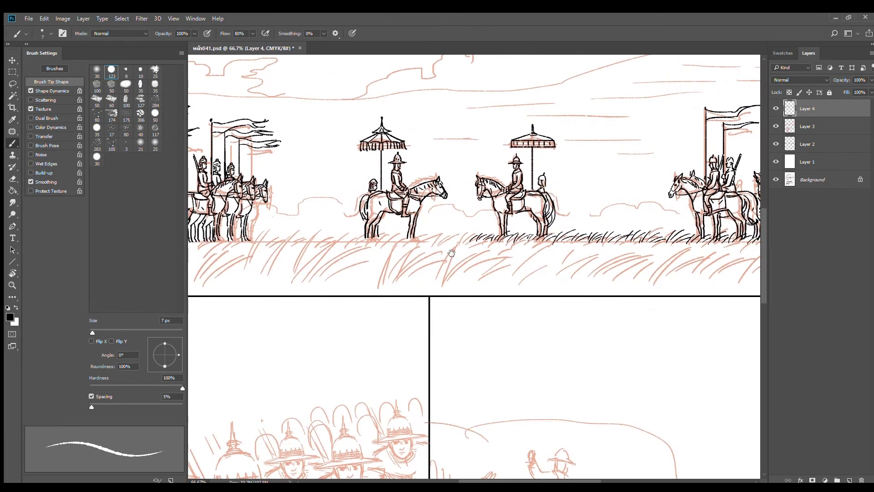
pyautogui.scroll(1, 426, 242)
pyautogui.scroll(1, 463, 239)
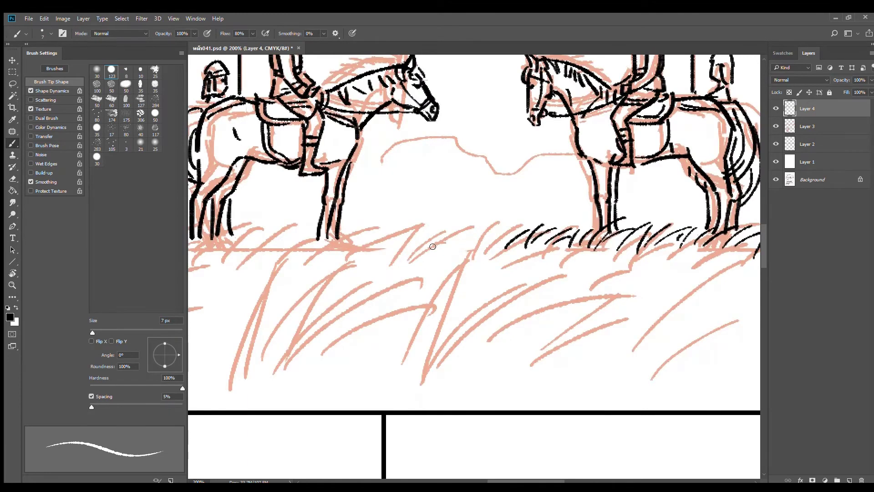
pyautogui.moveTo(420, 253)
pyautogui.mouseDown()
pyautogui.moveTo(477, 226)
pyautogui.moveTo(462, 219)
pyautogui.mouseUp()
pyautogui.moveTo(465, 252)
pyautogui.mouseDown()
pyautogui.moveTo(501, 218)
pyautogui.moveTo(478, 221)
pyautogui.moveTo(513, 236)
pyautogui.moveTo(500, 264)
pyautogui.mouseUp()
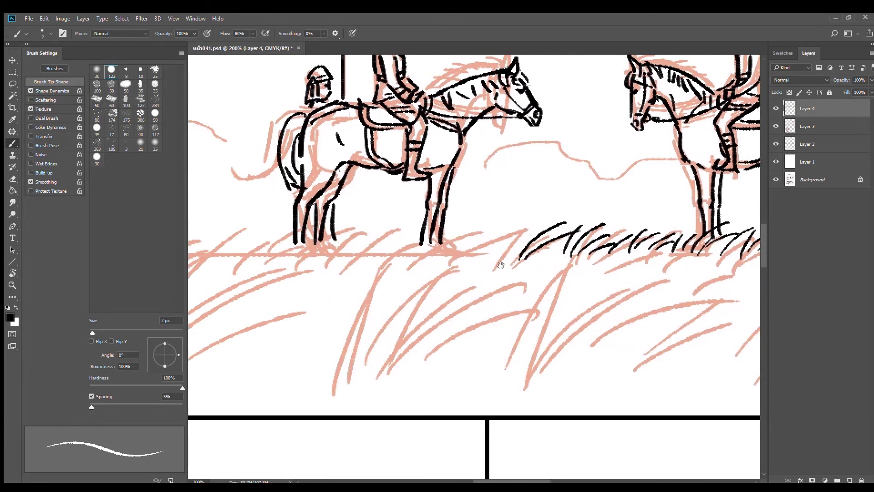
pyautogui.moveTo(431, 255)
pyautogui.mouseDown()
pyautogui.moveTo(476, 228)
pyautogui.moveTo(488, 234)
pyautogui.moveTo(530, 227)
pyautogui.mouseUp()
pyautogui.moveTo(495, 253); pyautogui.dragTo(529, 237)
# - Ink grass blades beneath the right-facing central horse, from its front hooves back to its hind legs
pyautogui.moveTo(411, 251)
pyautogui.mouseDown()
pyautogui.moveTo(494, 266)
pyautogui.moveTo(478, 257)
pyautogui.moveTo(500, 249)
pyautogui.mouseUp()
pyautogui.moveTo(469, 272)
pyautogui.mouseDown()
pyautogui.moveTo(504, 251)
pyautogui.moveTo(520, 259)
pyautogui.mouseUp()
pyautogui.moveTo(432, 284)
pyautogui.mouseDown()
pyautogui.moveTo(514, 271)
pyautogui.moveTo(502, 244)
pyautogui.moveTo(514, 247)
pyautogui.mouseUp()
pyautogui.moveTo(453, 272)
pyautogui.mouseDown()
pyautogui.moveTo(474, 244)
pyautogui.moveTo(530, 237)
pyautogui.mouseUp()
pyautogui.moveTo(504, 268); pyautogui.dragTo(538, 246)
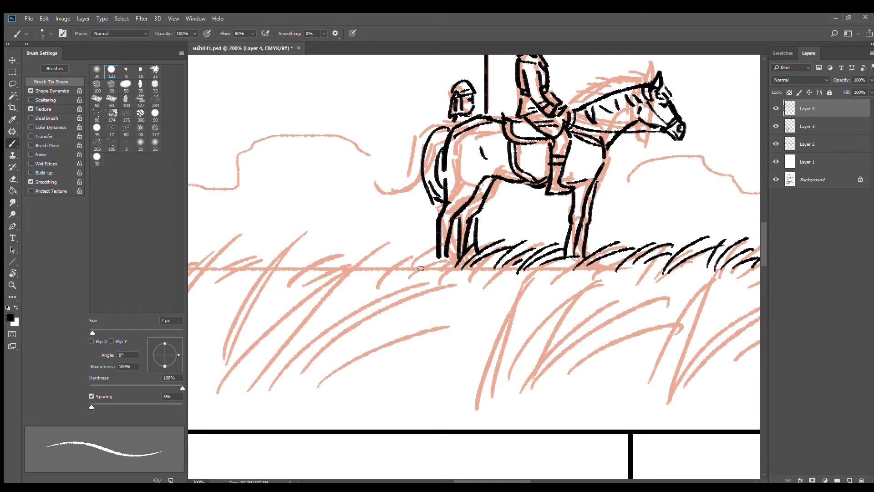
# - Ink grass behind the right-facing central horse toward the left-hand cavalry, undoing and redrawing unsatisfactory blades
pyautogui.moveTo(413, 274); pyautogui.dragTo(456, 249)
pyautogui.hotkey('ctrl', 'z')
pyautogui.moveTo(423, 273)
pyautogui.mouseDown()
pyautogui.moveTo(456, 249)
pyautogui.moveTo(454, 268)
pyautogui.moveTo(455, 253)
pyautogui.moveTo(464, 258)
pyautogui.moveTo(430, 253)
pyautogui.moveTo(451, 253)
pyautogui.mouseUp()
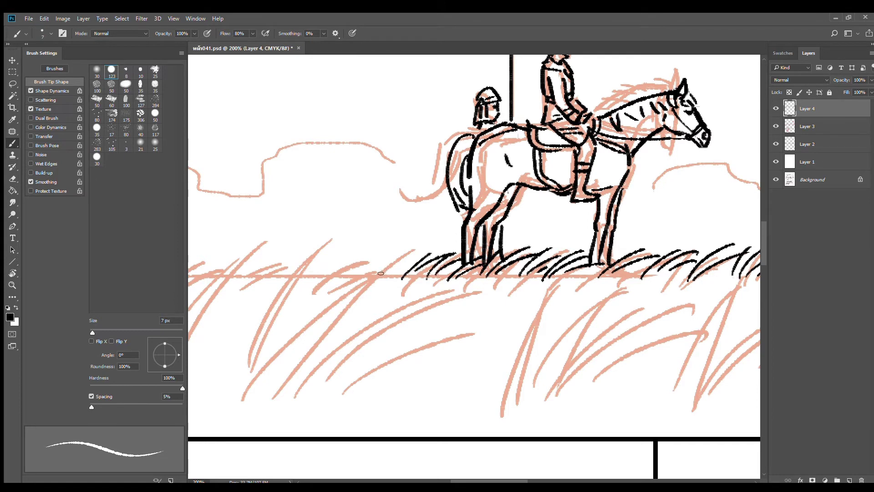
pyautogui.moveTo(379, 275); pyautogui.dragTo(416, 248)
pyautogui.hotkey('ctrl', 'z')
pyautogui.moveTo(385, 282); pyautogui.dragTo(419, 251)
pyautogui.moveTo(339, 280)
pyautogui.mouseDown()
pyautogui.moveTo(388, 252)
pyautogui.moveTo(378, 261)
pyautogui.moveTo(469, 274)
pyautogui.moveTo(473, 248)
pyautogui.mouseUp()
pyautogui.moveTo(433, 280)
pyautogui.mouseDown()
pyautogui.moveTo(460, 254)
pyautogui.moveTo(501, 241)
pyautogui.mouseUp()
# - Fill the remaining open ground with inked grass blades up to the front horses of the left-hand cavalry
pyautogui.keyDown('alt'); pyautogui.click(519, 286); pyautogui.keyUp('alt')
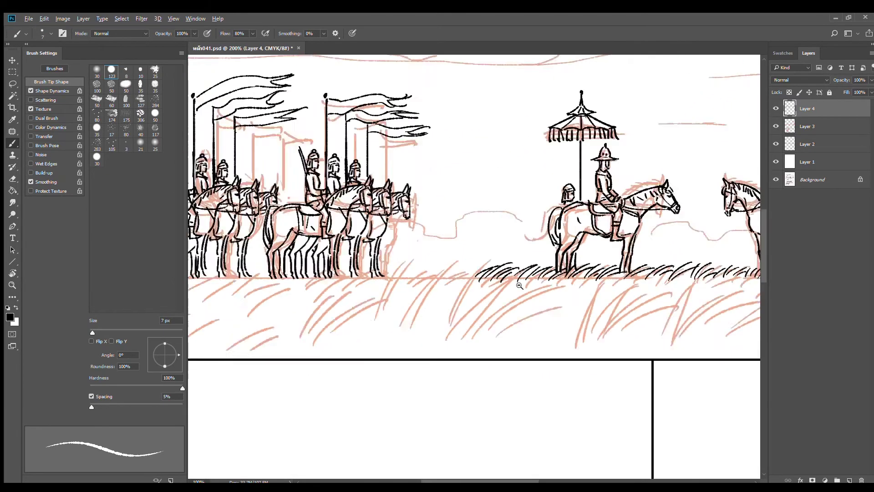
pyautogui.keyDown('alt'); pyautogui.click(519, 286); pyautogui.keyUp('alt')
pyautogui.moveTo(519, 286); pyautogui.dragTo(562, 279)
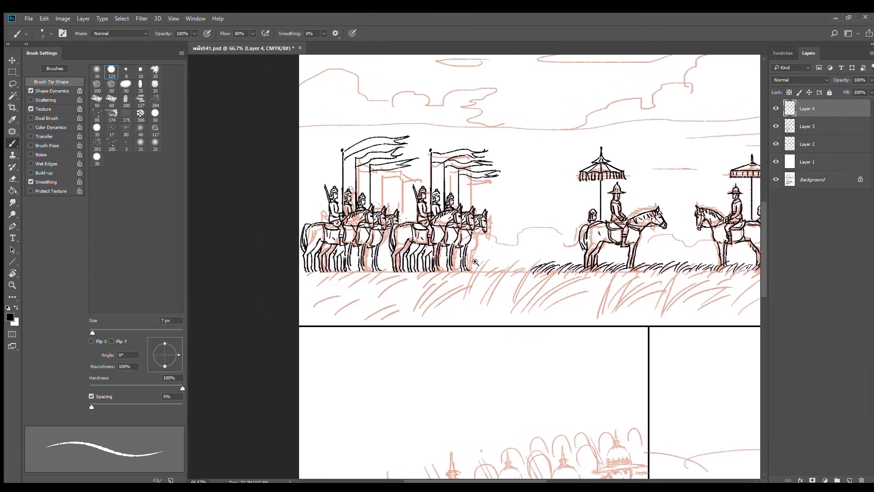
pyautogui.click(475, 262)
pyautogui.moveTo(472, 302); pyautogui.dragTo(515, 269)
pyautogui.moveTo(491, 299)
pyautogui.mouseDown()
pyautogui.moveTo(523, 270)
pyautogui.moveTo(552, 282)
pyautogui.moveTo(585, 272)
pyautogui.mouseUp()
pyautogui.moveTo(563, 295)
pyautogui.mouseDown()
pyautogui.moveTo(623, 269)
pyautogui.moveTo(636, 280)
pyautogui.mouseUp()
pyautogui.moveTo(614, 297); pyautogui.dragTo(639, 287)
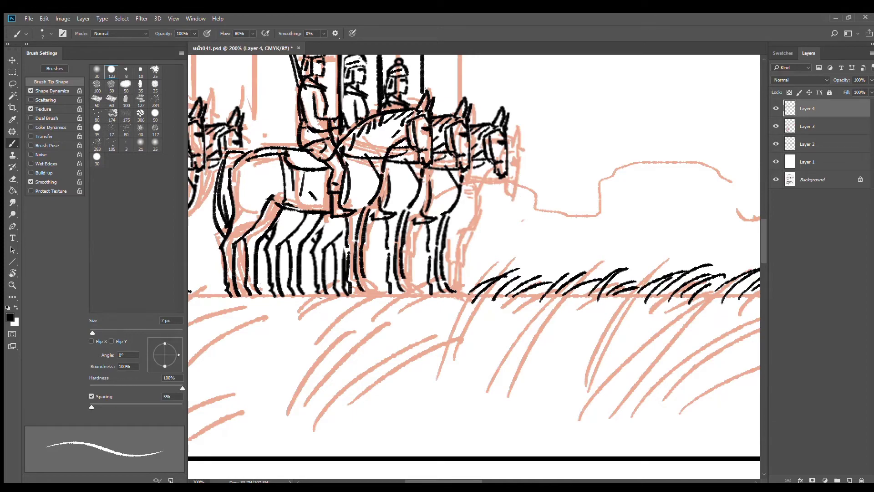
pyautogui.moveTo(444, 300)
pyautogui.mouseDown()
pyautogui.moveTo(548, 266)
pyautogui.moveTo(483, 278)
pyautogui.moveTo(545, 263)
pyautogui.mouseUp()
# - Ink overlapping grass blades around the hooves of the front group of horses in the left-hand cavalry
pyautogui.keyDown('alt'); pyautogui.click(548, 282); pyautogui.keyUp('alt')
pyautogui.keyDown('alt'); pyautogui.click(548, 282); pyautogui.keyUp('alt')
pyautogui.keyDown('ctrl'); pyautogui.click(474, 269); pyautogui.keyUp('ctrl')
pyautogui.click(510, 268)
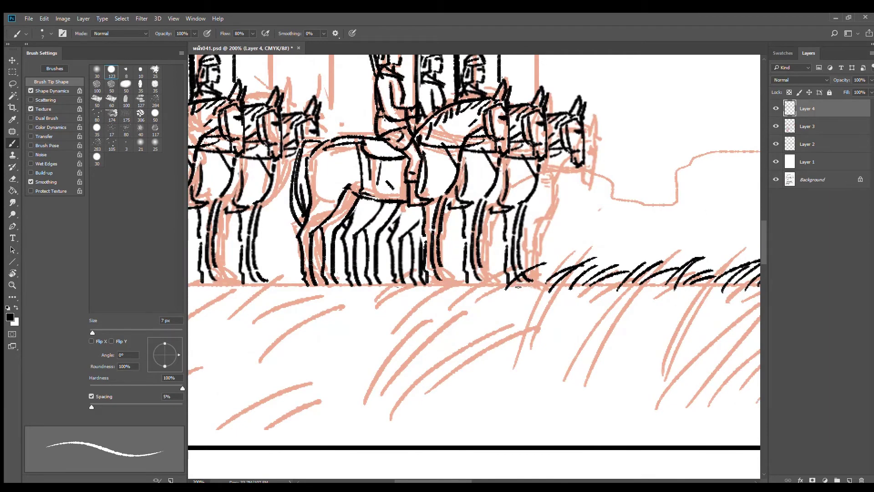
pyautogui.moveTo(516, 288); pyautogui.dragTo(552, 261)
pyautogui.moveTo(481, 281); pyautogui.dragTo(506, 270)
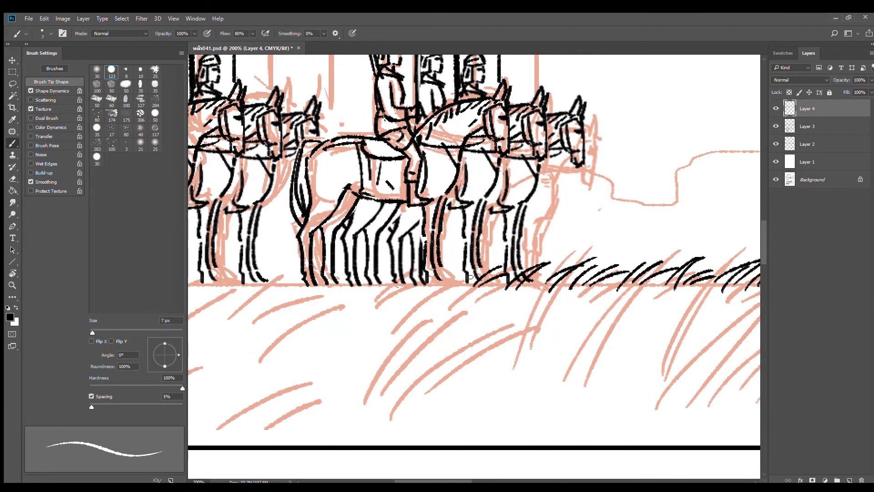
pyautogui.moveTo(457, 285); pyautogui.dragTo(491, 265)
pyautogui.moveTo(427, 288)
pyautogui.mouseDown()
pyautogui.moveTo(457, 263)
pyautogui.moveTo(492, 277)
pyautogui.moveTo(496, 258)
pyautogui.moveTo(512, 261)
pyautogui.moveTo(464, 252)
pyautogui.moveTo(485, 254)
pyautogui.mouseUp()
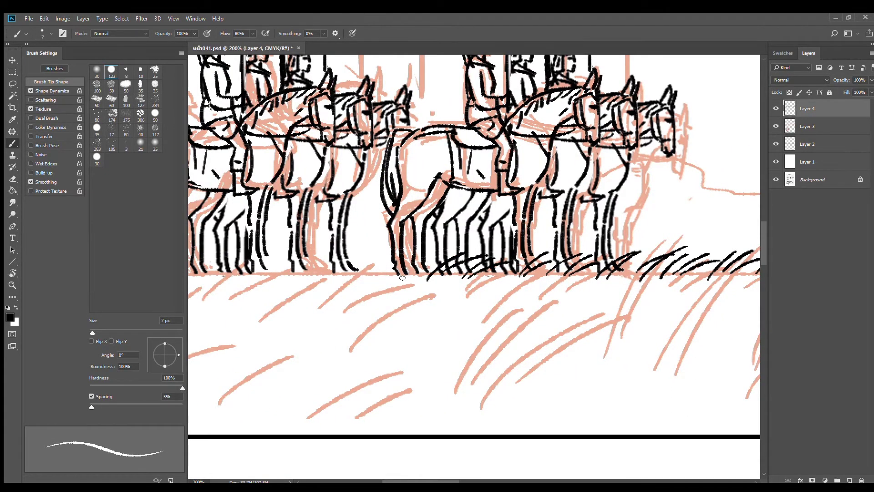
# - Ink grass around the front group's hind hooves and across the gap to the rear group of left-hand cavalry
pyautogui.moveTo(402, 277)
pyautogui.mouseDown()
pyautogui.moveTo(435, 252)
pyautogui.moveTo(444, 257)
pyautogui.mouseUp()
pyautogui.moveTo(375, 279)
pyautogui.mouseDown()
pyautogui.moveTo(471, 287)
pyautogui.moveTo(479, 258)
pyautogui.moveTo(514, 259)
pyautogui.mouseUp()
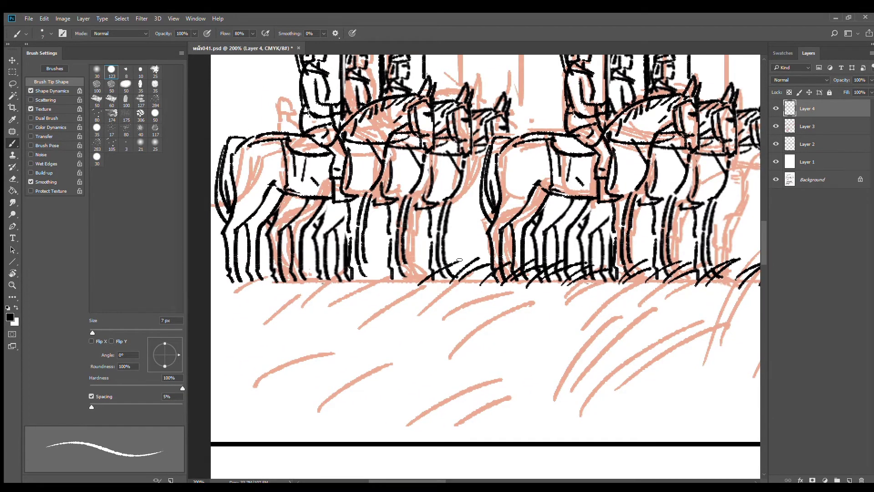
pyautogui.moveTo(419, 284); pyautogui.dragTo(462, 259)
pyautogui.moveTo(430, 283)
pyautogui.mouseDown()
pyautogui.moveTo(456, 268)
pyautogui.moveTo(425, 263)
pyautogui.mouseUp()
pyautogui.moveTo(363, 284)
pyautogui.mouseDown()
pyautogui.moveTo(437, 288)
pyautogui.moveTo(468, 262)
pyautogui.moveTo(490, 262)
pyautogui.mouseUp()
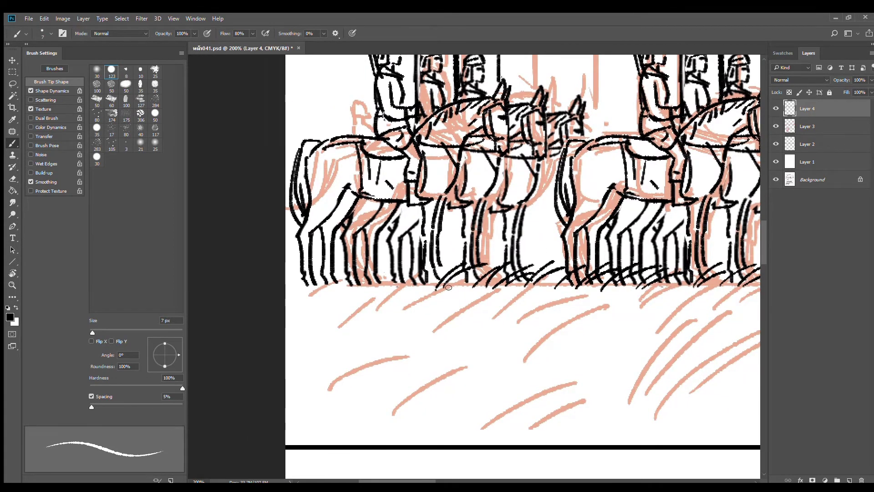
# - Ink grass beneath the rear group of left-hand cavalry horses out to the panel's left edge
pyautogui.moveTo(450, 286); pyautogui.dragTo(508, 285)
pyautogui.moveTo(449, 289)
pyautogui.mouseDown()
pyautogui.moveTo(480, 267)
pyautogui.moveTo(505, 269)
pyautogui.moveTo(453, 263)
pyautogui.moveTo(468, 266)
pyautogui.mouseUp()
pyautogui.moveTo(395, 287)
pyautogui.mouseDown()
pyautogui.moveTo(433, 260)
pyautogui.moveTo(438, 268)
pyautogui.mouseUp()
pyautogui.moveTo(364, 287); pyautogui.dragTo(404, 266)
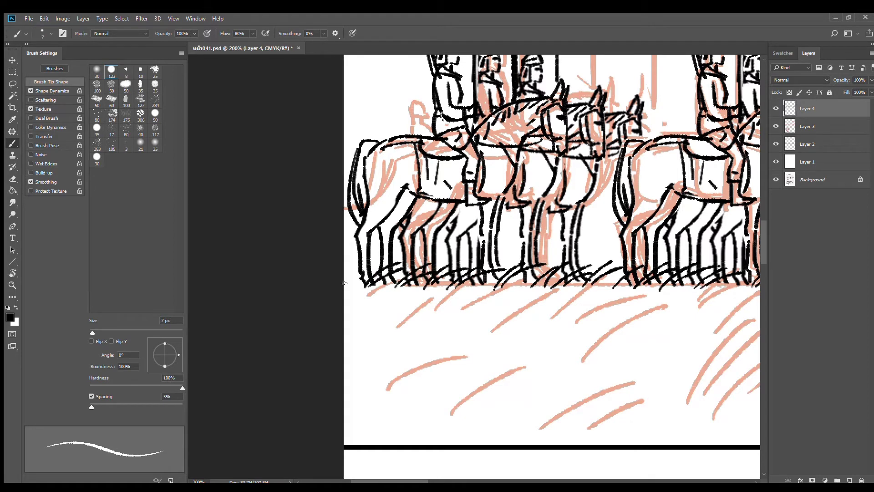
pyautogui.moveTo(345, 283)
pyautogui.mouseDown()
pyautogui.moveTo(377, 266)
pyautogui.moveTo(358, 266)
pyautogui.mouseUp()
# - Erase hoof line ends overlapping the grass under the left-hand cavalry's front group, using a 10 px eraser
pyautogui.keyDown('alt'); pyautogui.click(561, 295); pyautogui.keyUp('alt')
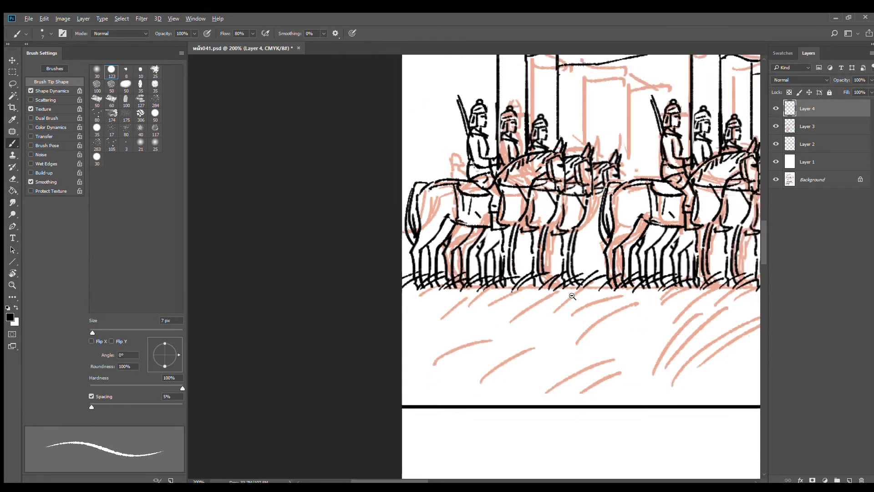
pyautogui.keyDown('alt'); pyautogui.click(574, 296); pyautogui.keyUp('alt')
pyautogui.moveTo(642, 300); pyautogui.dragTo(455, 271)
pyautogui.keyDown('ctrl'); pyautogui.click(491, 273); pyautogui.keyUp('ctrl')
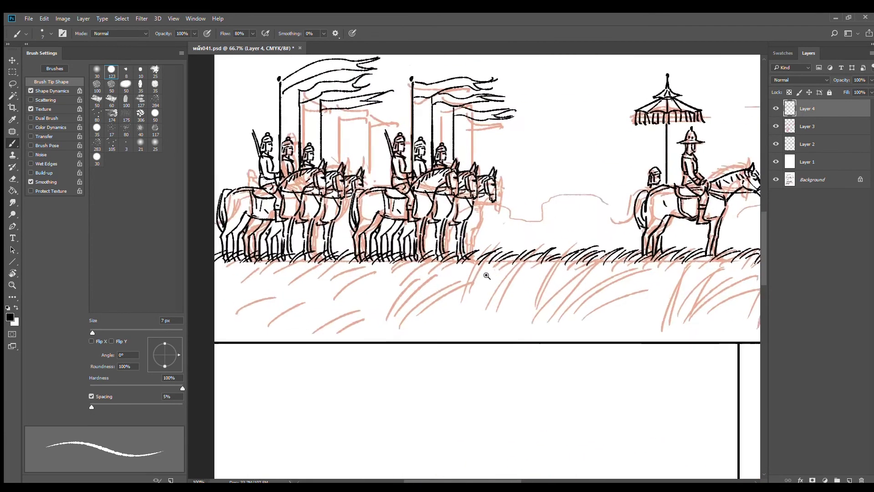
pyautogui.keyDown('ctrl'); pyautogui.click(487, 276); pyautogui.keyUp('ctrl')
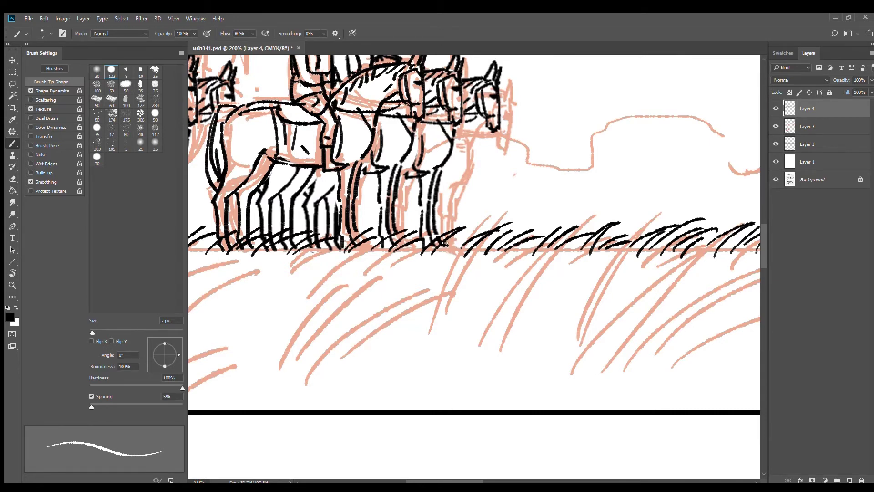
pyautogui.press('e')
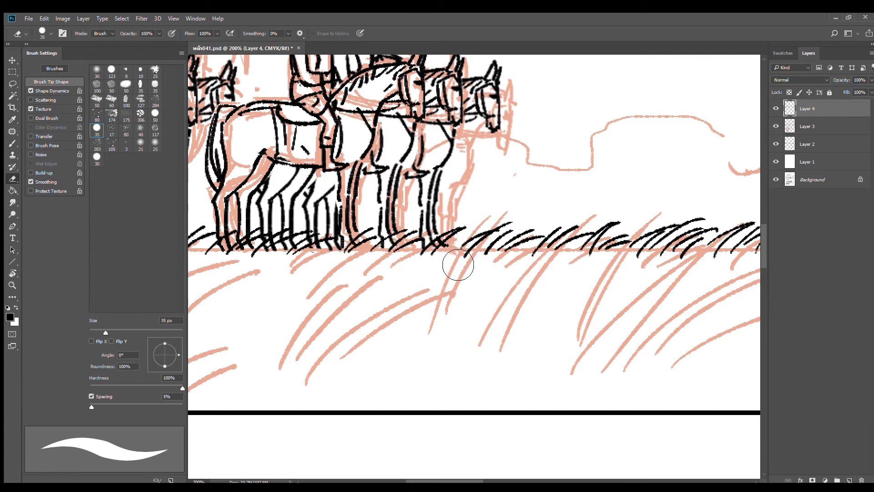
pyautogui.press('[')
pyautogui.press('[')
pyautogui.press('[')
pyautogui.moveTo(453, 244)
pyautogui.mouseDown()
pyautogui.moveTo(449, 242)
pyautogui.moveTo(424, 256)
pyautogui.moveTo(413, 245)
pyautogui.moveTo(378, 250)
pyautogui.moveTo(399, 239)
pyautogui.moveTo(383, 252)
pyautogui.moveTo(394, 240)
pyautogui.moveTo(382, 247)
pyautogui.moveTo(363, 238)
pyautogui.moveTo(484, 232)
pyautogui.moveTo(438, 235)
pyautogui.moveTo(465, 224)
pyautogui.moveTo(443, 236)
pyautogui.moveTo(468, 227)
pyautogui.moveTo(405, 232)
pyautogui.moveTo(421, 217)
pyautogui.moveTo(401, 234)
pyautogui.moveTo(420, 218)
pyautogui.moveTo(412, 237)
pyautogui.moveTo(431, 223)
pyautogui.moveTo(397, 244)
pyautogui.moveTo(387, 218)
pyautogui.moveTo(369, 232)
pyautogui.moveTo(390, 217)
pyautogui.moveTo(357, 242)
pyautogui.moveTo(368, 224)
pyautogui.mouseUp()
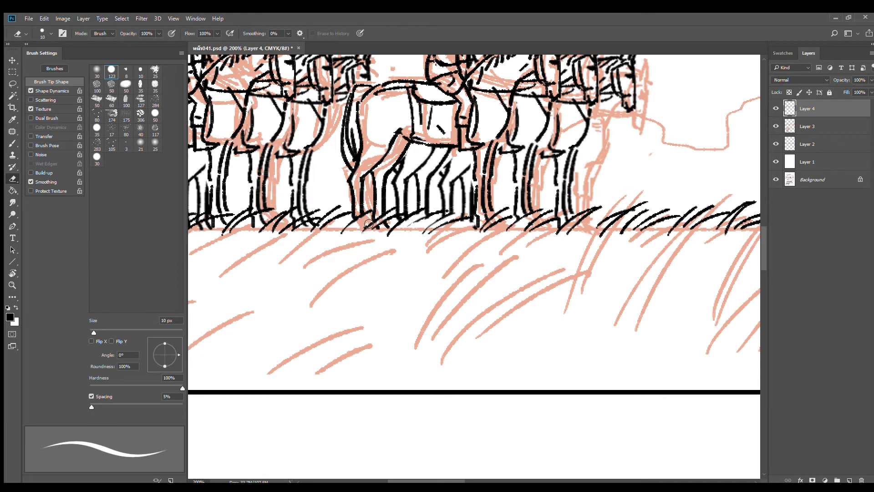
# - Erase the remaining hoof line ends in the grass under the left-hand cavalry and reduce the eraser to 6 px
pyautogui.moveTo(313, 223)
pyautogui.mouseDown()
pyautogui.moveTo(287, 234)
pyautogui.moveTo(396, 244)
pyautogui.moveTo(375, 216)
pyautogui.moveTo(338, 233)
pyautogui.moveTo(313, 227)
pyautogui.moveTo(332, 221)
pyautogui.moveTo(435, 234)
pyautogui.moveTo(416, 210)
pyautogui.moveTo(399, 224)
pyautogui.moveTo(433, 209)
pyautogui.moveTo(368, 226)
pyautogui.moveTo(384, 207)
pyautogui.moveTo(345, 205)
pyautogui.moveTo(326, 224)
pyautogui.moveTo(356, 203)
pyautogui.moveTo(329, 224)
pyautogui.moveTo(356, 214)
pyautogui.moveTo(318, 228)
pyautogui.mouseUp()
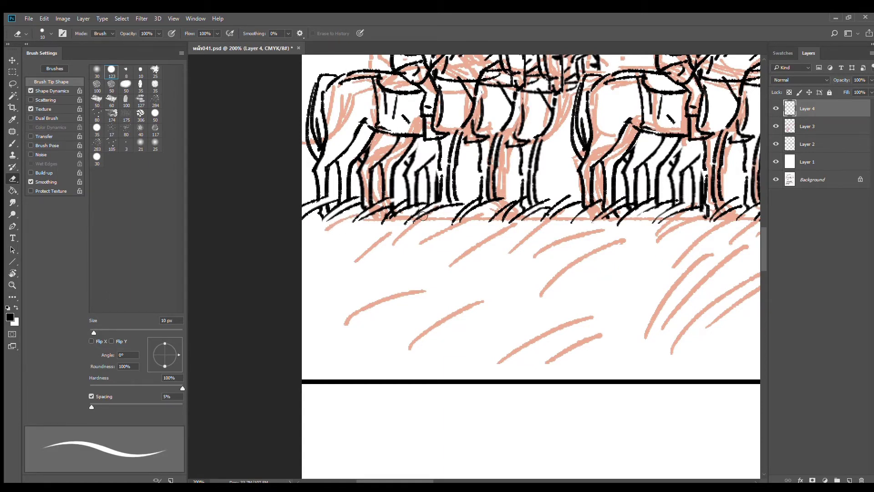
pyautogui.hotkey('ctrl', '-')
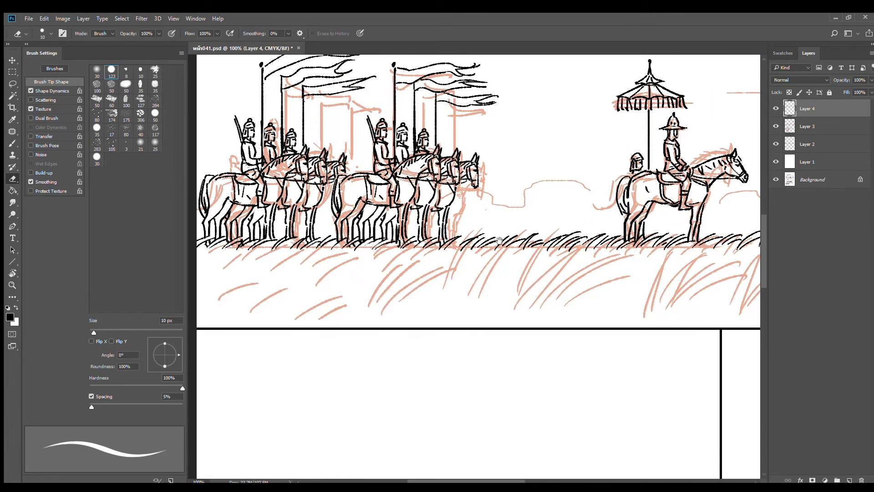
pyautogui.moveTo(499, 240); pyautogui.dragTo(525, 242)
pyautogui.hotkey('ctrl', '+')
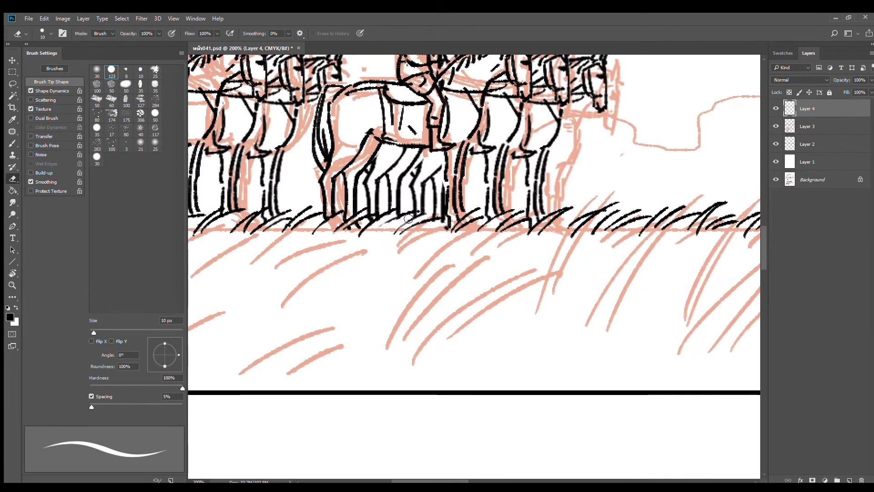
pyautogui.press('[')
pyautogui.press('[')
pyautogui.press('[')
pyautogui.press('[')
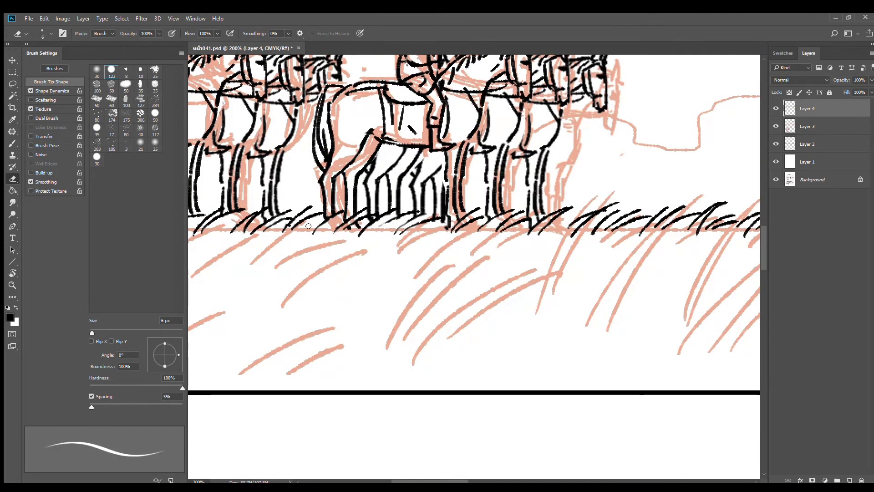
# - Ink long, right-leaning foreground grass blades with the 7 px brush in the gap between the left-hand cavalry and its leading rider
pyautogui.press('b')
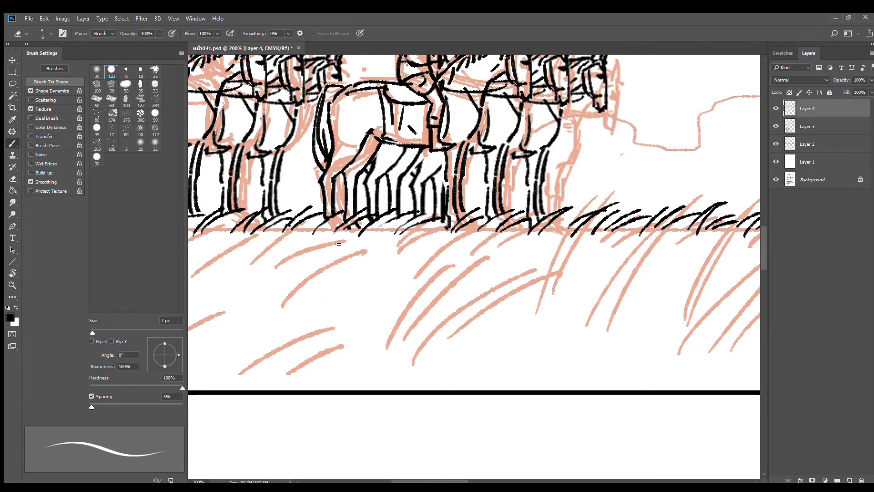
pyautogui.moveTo(299, 231); pyautogui.dragTo(326, 217)
pyautogui.keyDown('alt'); pyautogui.click(344, 249); pyautogui.keyUp('alt')
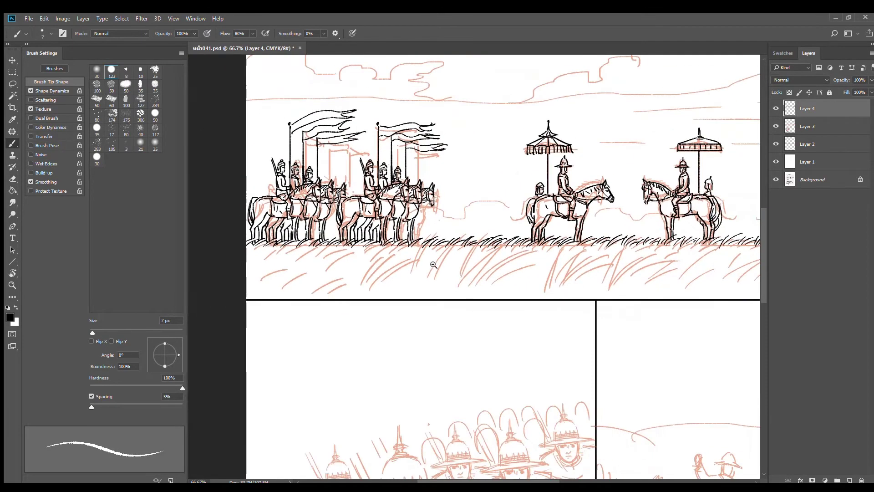
pyautogui.keyDown('ctrl'); pyautogui.click(453, 245); pyautogui.keyUp('ctrl')
pyautogui.moveTo(443, 231); pyautogui.dragTo(420, 228)
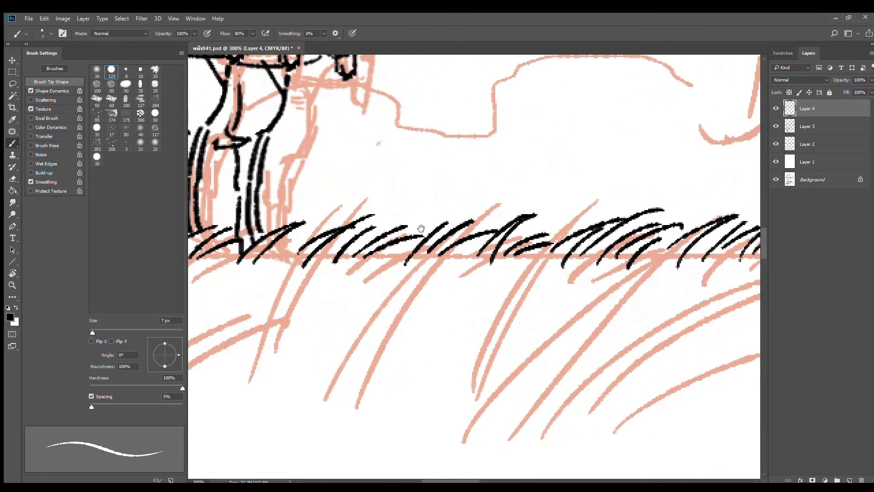
pyautogui.keyDown('alt'); pyautogui.click(449, 256); pyautogui.keyUp('alt')
pyautogui.keyDown('alt'); pyautogui.click(467, 259); pyautogui.keyUp('alt')
pyautogui.keyDown('alt'); pyautogui.click(523, 298); pyautogui.keyUp('alt')
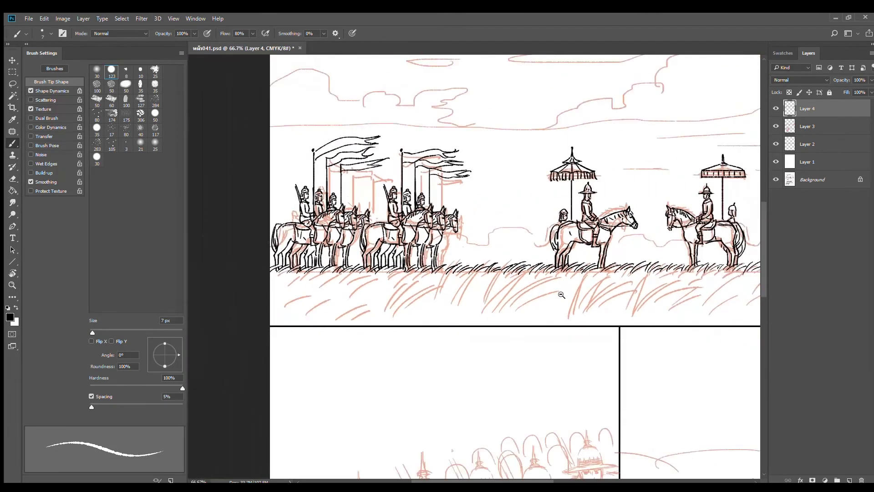
pyautogui.moveTo(577, 291); pyautogui.dragTo(522, 264)
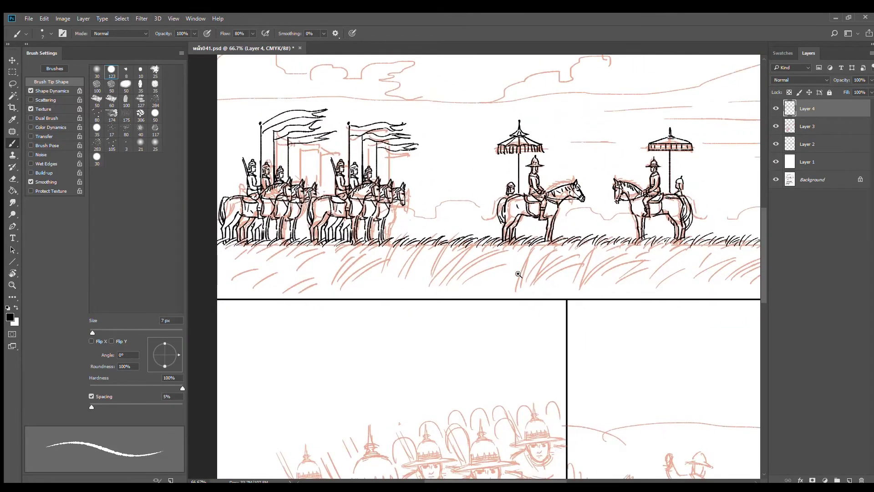
pyautogui.hotkey('ctrl', '+')
pyautogui.hotkey('ctrl', '+')
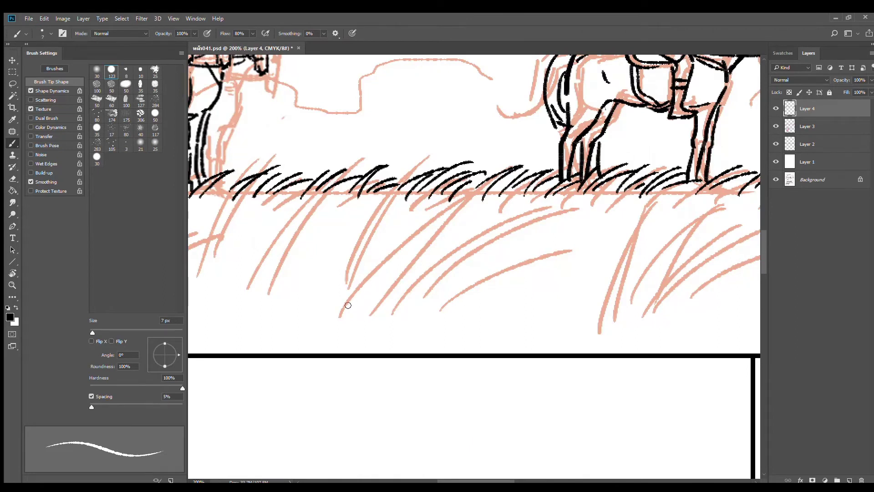
pyautogui.moveTo(340, 315); pyautogui.dragTo(484, 204)
pyautogui.moveTo(366, 314); pyautogui.dragTo(485, 202)
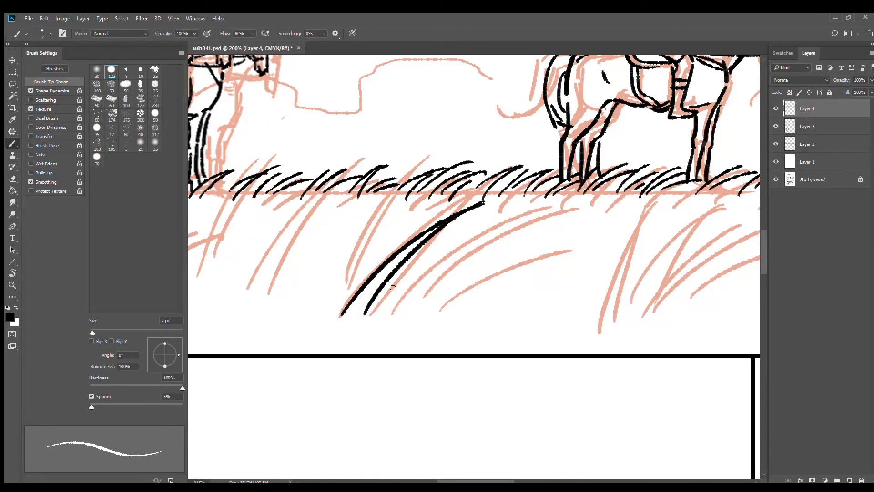
pyautogui.hotkey('ctrl', 'z')
pyautogui.moveTo(353, 319); pyautogui.dragTo(482, 206)
pyautogui.moveTo(383, 289); pyautogui.dragTo(519, 217)
# - Ink tall blades rising through the ground-line grass, extending the foreground tuft toward the left-hand cavalry
pyautogui.moveTo(336, 288); pyautogui.dragTo(455, 137)
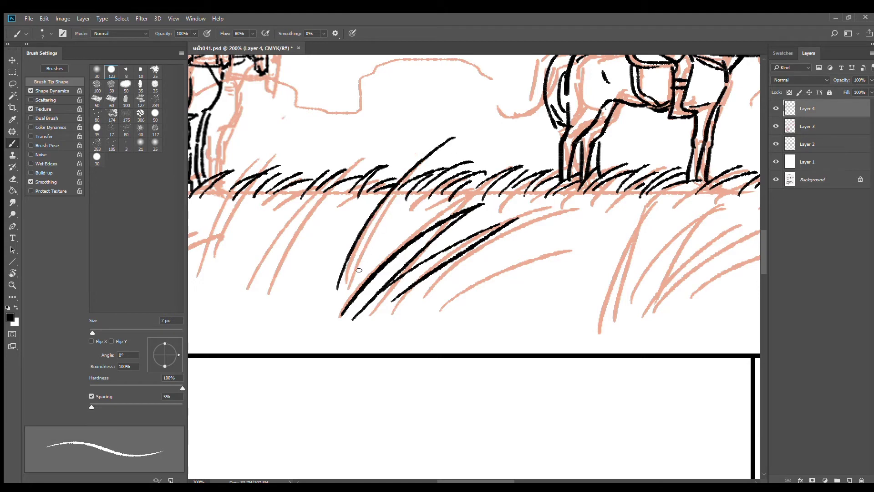
pyautogui.moveTo(359, 273); pyautogui.dragTo(446, 142)
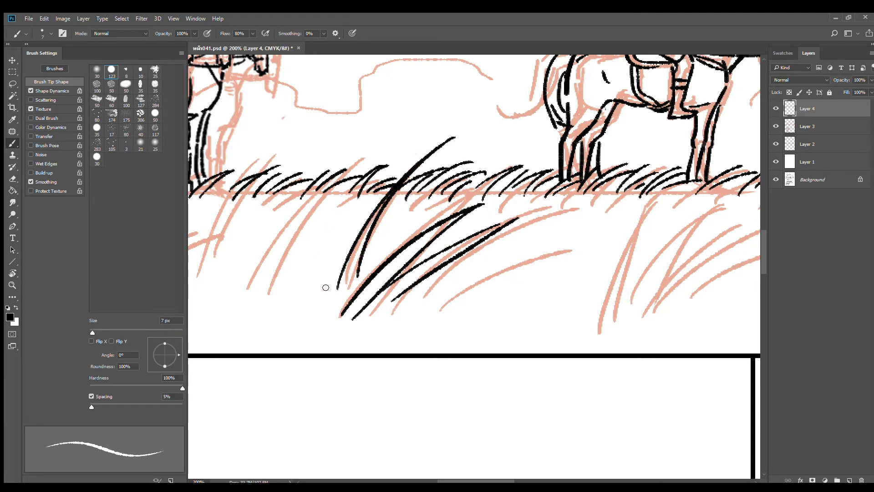
pyautogui.moveTo(290, 319); pyautogui.dragTo(355, 225)
pyautogui.moveTo(312, 297); pyautogui.dragTo(399, 180)
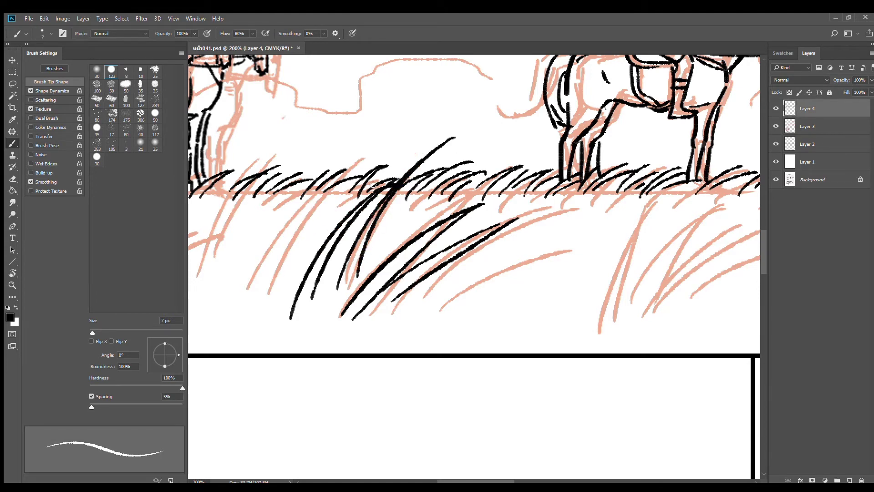
pyautogui.moveTo(276, 278); pyautogui.dragTo(400, 130)
pyautogui.moveTo(278, 235); pyautogui.dragTo(374, 147)
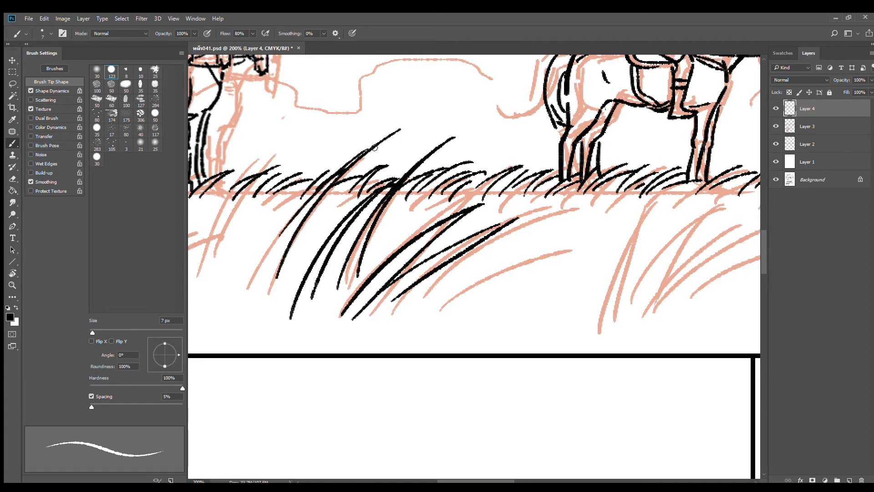
pyautogui.moveTo(254, 283); pyautogui.dragTo(316, 155)
pyautogui.moveTo(273, 247); pyautogui.dragTo(353, 124)
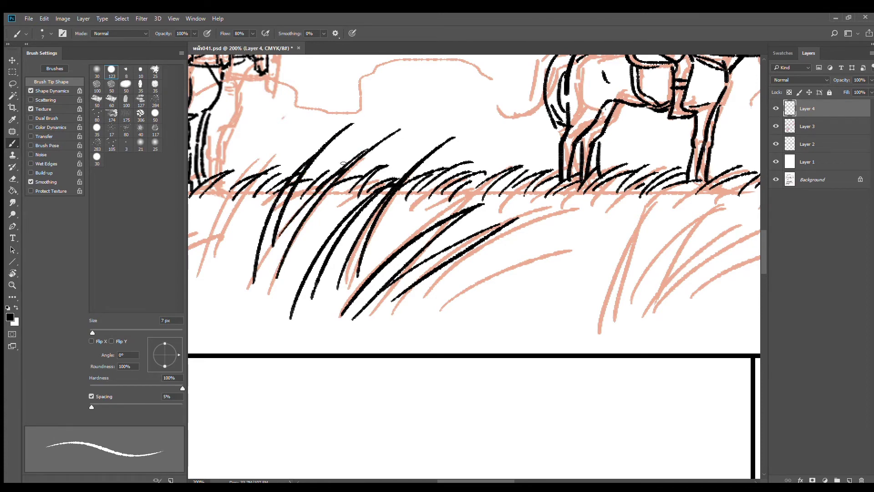
# - Ink another cluster of tall grass blades just ahead of the left-hand cavalry's foremost horses
pyautogui.keyDown('alt'); pyautogui.click(373, 263); pyautogui.keyUp('alt')
pyautogui.moveTo(427, 280)
pyautogui.mouseDown()
pyautogui.moveTo(416, 302)
pyautogui.moveTo(423, 292)
pyautogui.mouseUp()
pyautogui.keyDown('ctrl'); pyautogui.click(357, 266); pyautogui.keyUp('ctrl')
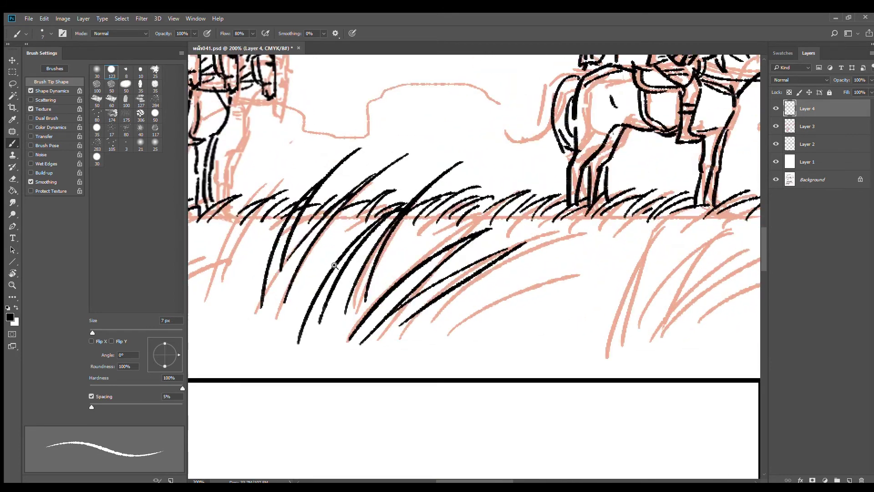
pyautogui.moveTo(309, 293); pyautogui.dragTo(441, 245)
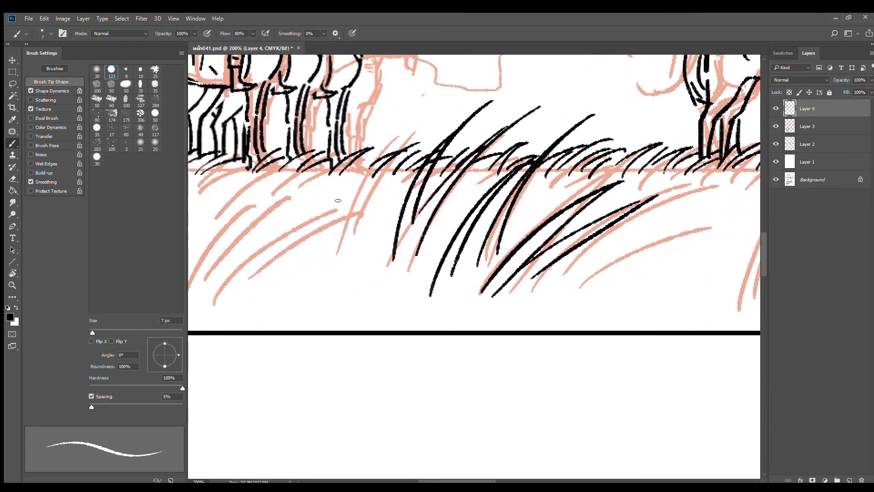
pyautogui.moveTo(329, 212); pyautogui.dragTo(423, 108)
pyautogui.hotkey('ctrl', 'z')
pyautogui.moveTo(328, 212); pyautogui.dragTo(420, 109)
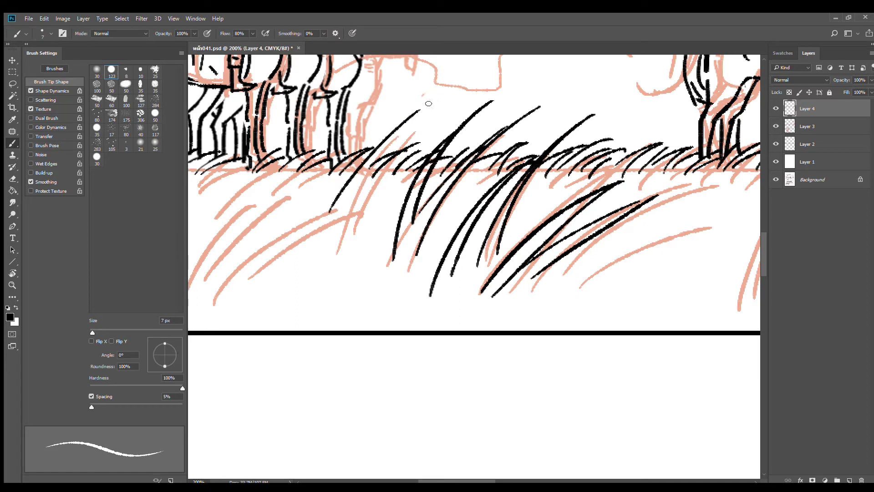
pyautogui.moveTo(348, 205); pyautogui.dragTo(414, 112)
pyautogui.moveTo(347, 206)
pyautogui.mouseDown()
pyautogui.moveTo(331, 244)
pyautogui.moveTo(406, 178)
pyautogui.moveTo(323, 296)
pyautogui.mouseUp()
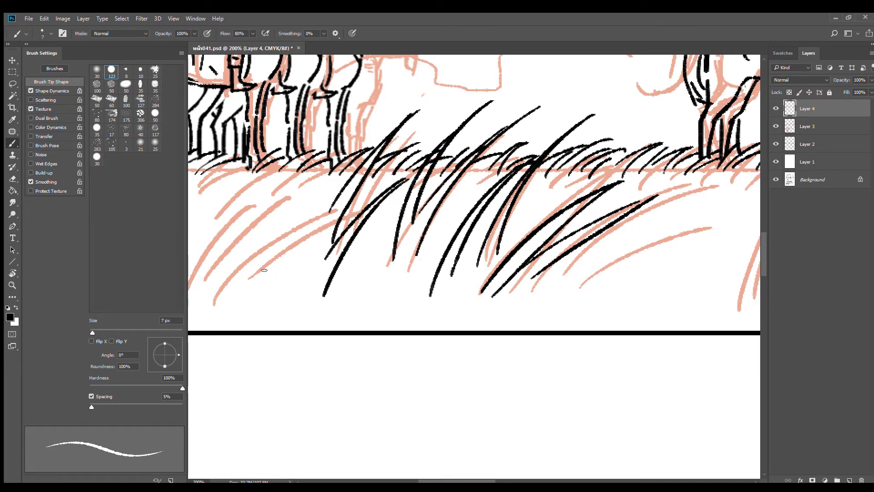
# - Ink steep foreground grass blades below the forelegs of the left-hand cavalry's front group
pyautogui.moveTo(263, 283)
pyautogui.mouseDown()
pyautogui.moveTo(318, 182)
pyautogui.moveTo(275, 296)
pyautogui.mouseUp()
pyautogui.moveTo(290, 244)
pyautogui.mouseDown()
pyautogui.moveTo(334, 195)
pyautogui.moveTo(353, 231)
pyautogui.moveTo(522, 233)
pyautogui.mouseUp()
pyautogui.moveTo(505, 163); pyautogui.dragTo(430, 272)
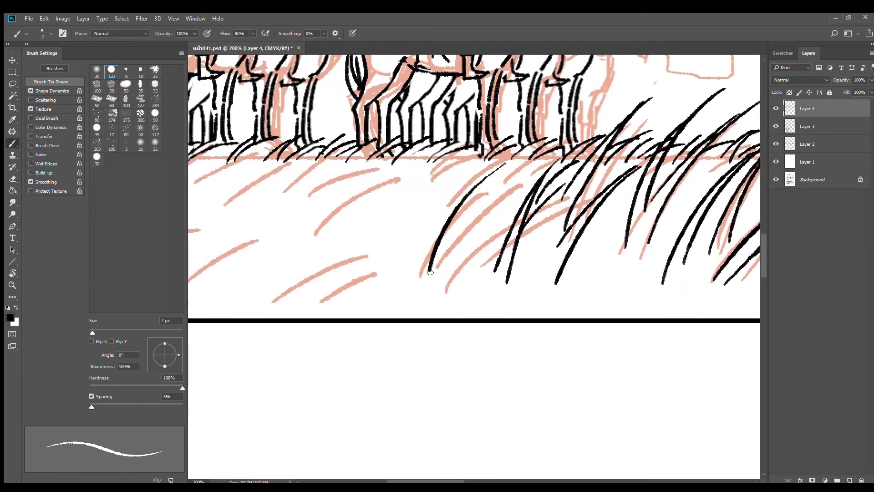
pyautogui.moveTo(504, 164); pyautogui.dragTo(440, 290)
pyautogui.moveTo(509, 199)
pyautogui.mouseDown()
pyautogui.moveTo(449, 263)
pyautogui.moveTo(548, 160)
pyautogui.mouseUp()
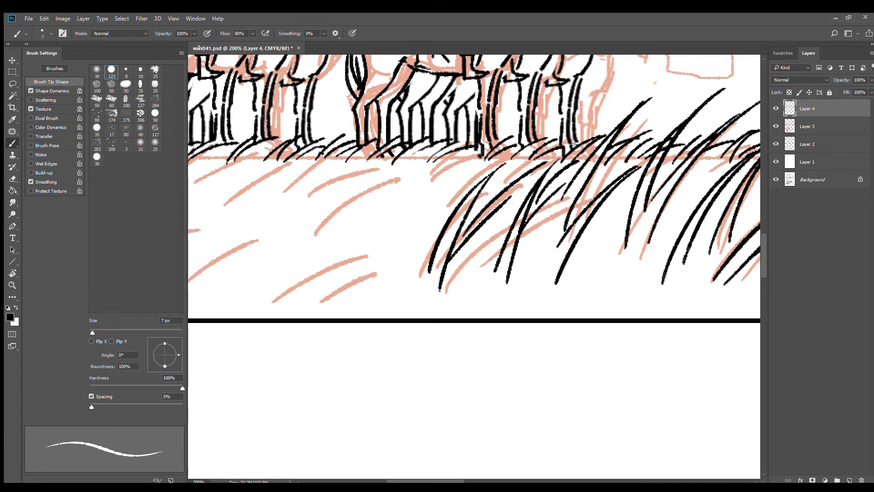
# - Ink a fan of long, low-arching blades in the foreground below the front group's hind legs
pyautogui.moveTo(294, 293)
pyautogui.mouseDown()
pyautogui.moveTo(458, 206)
pyautogui.moveTo(304, 304)
pyautogui.mouseUp()
pyautogui.moveTo(390, 180)
pyautogui.mouseDown()
pyautogui.moveTo(255, 296)
pyautogui.moveTo(408, 181)
pyautogui.mouseUp()
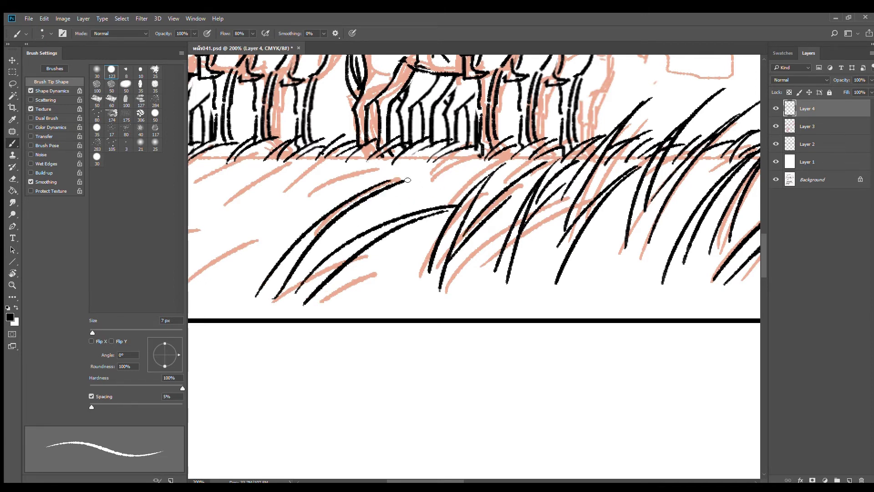
pyautogui.hotkey('ctrl', 'z')
pyautogui.moveTo(267, 298); pyautogui.dragTo(441, 164)
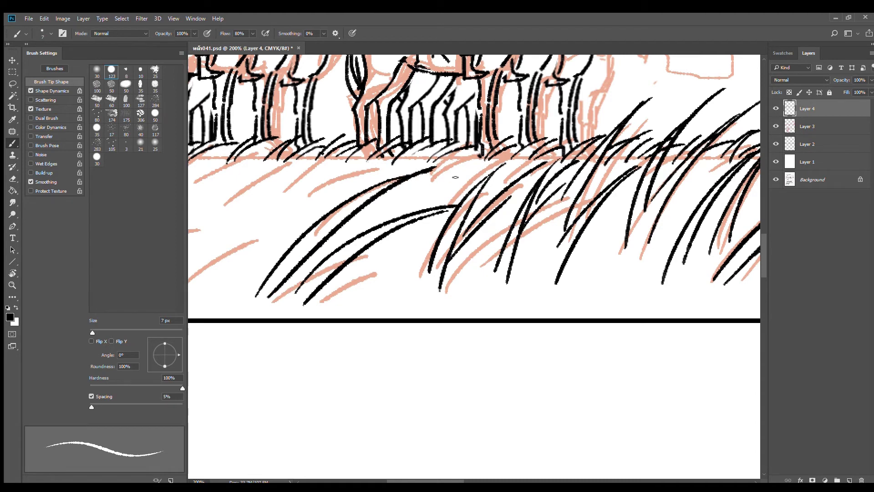
pyautogui.moveTo(338, 281); pyautogui.dragTo(426, 247)
pyautogui.moveTo(329, 306); pyautogui.dragTo(426, 246)
# - Add upright and shorter blades on the left side of the arching tuft, below the gap between the two cavalry groups
pyautogui.moveTo(286, 252); pyautogui.dragTo(365, 311)
pyautogui.moveTo(324, 338); pyautogui.dragTo(382, 222)
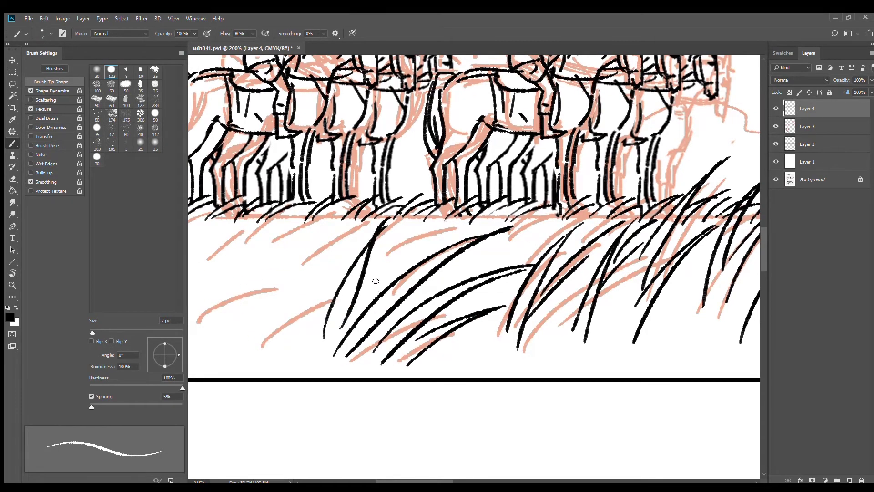
pyautogui.moveTo(364, 299); pyautogui.dragTo(437, 221)
pyautogui.moveTo(387, 280); pyautogui.dragTo(441, 219)
# - Ink a tuft of crossing foreground blades below the rear cavalry group, out to the panel's left edge
pyautogui.moveTo(517, 251); pyautogui.dragTo(466, 214)
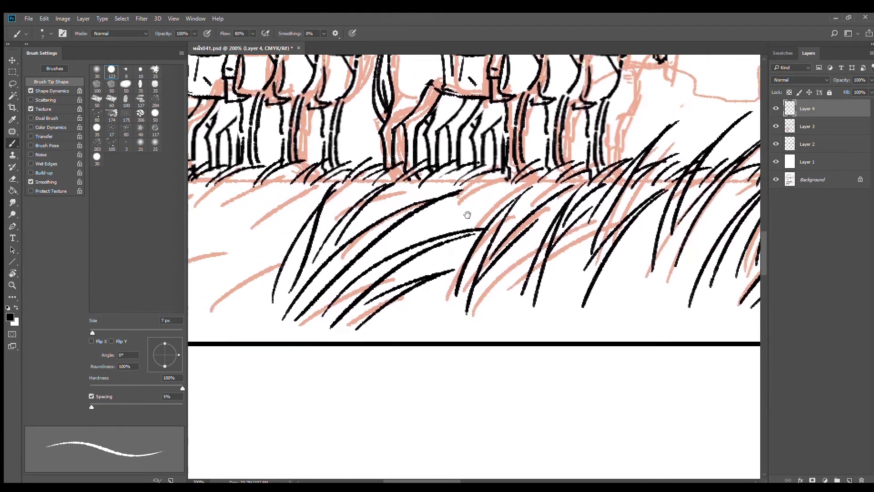
pyautogui.moveTo(360, 223); pyautogui.dragTo(490, 214)
pyautogui.moveTo(274, 301); pyautogui.dragTo(379, 201)
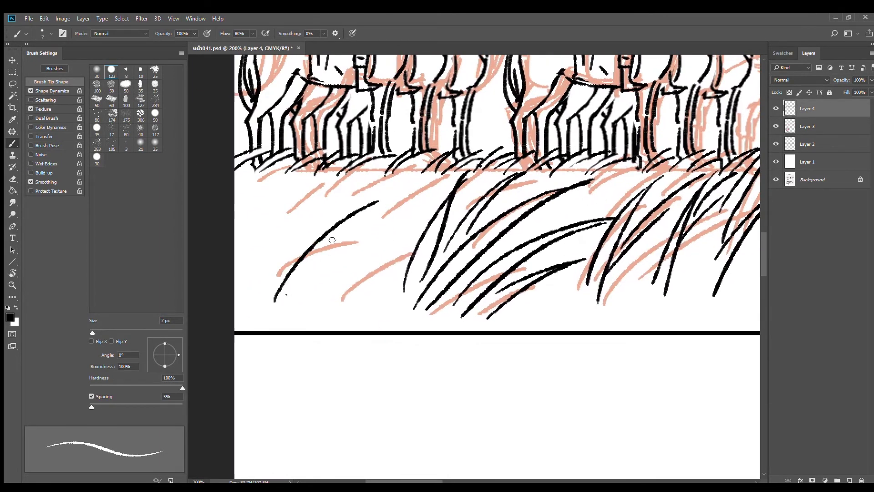
pyautogui.moveTo(287, 294)
pyautogui.mouseDown()
pyautogui.moveTo(387, 194)
pyautogui.moveTo(408, 227)
pyautogui.mouseUp()
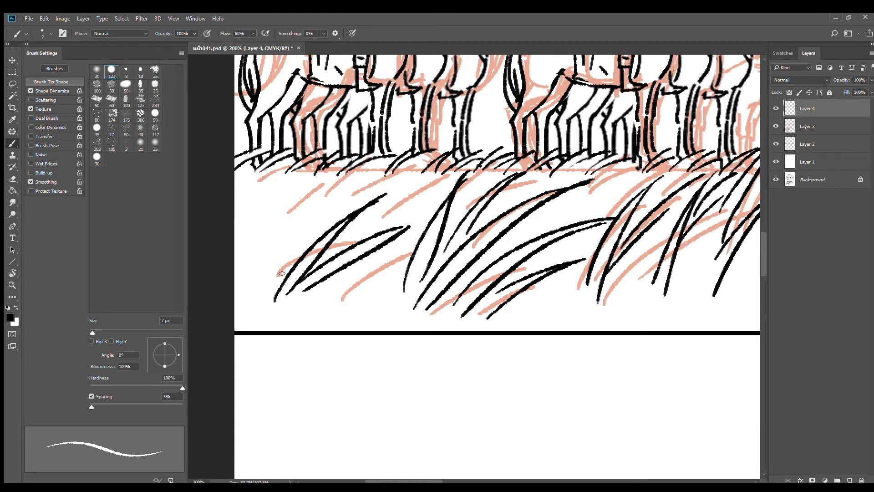
pyautogui.moveTo(261, 308); pyautogui.dragTo(328, 179)
pyautogui.moveTo(281, 284); pyautogui.dragTo(329, 177)
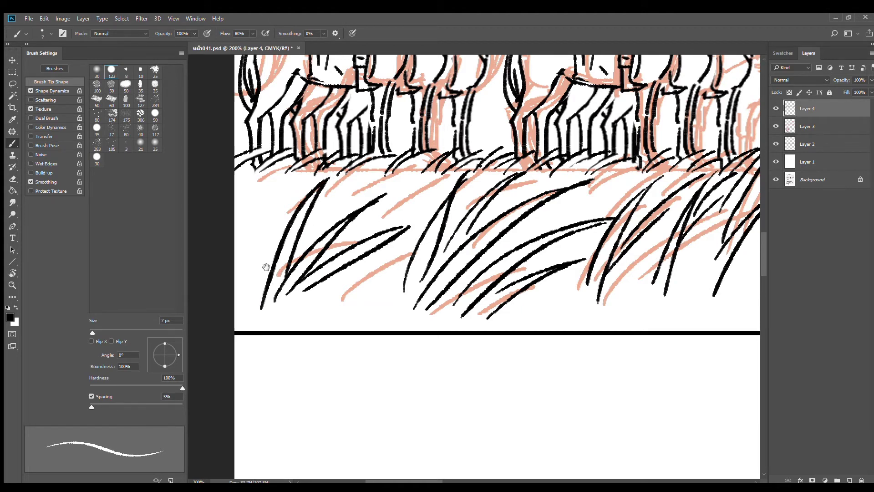
pyautogui.moveTo(266, 267); pyautogui.dragTo(342, 275)
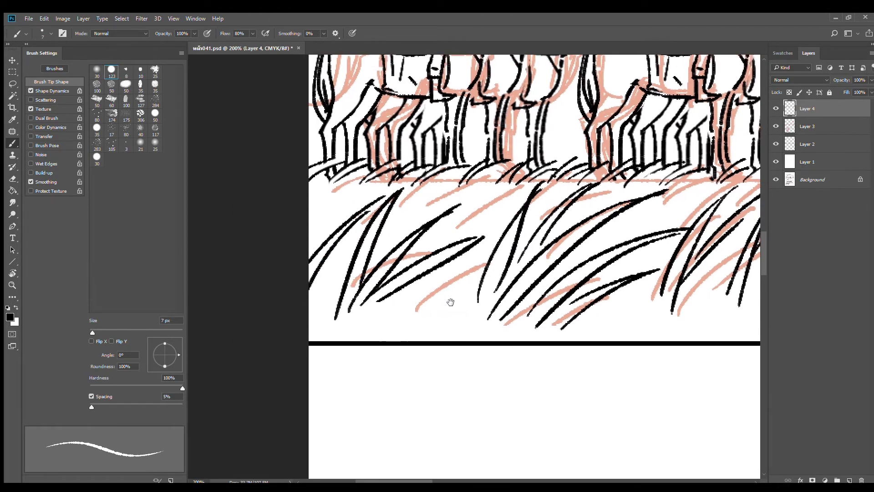
# - Fill the space between the two leftmost foreground tufts with a long blade and short blades near the ground line
pyautogui.moveTo(450, 302); pyautogui.dragTo(369, 258)
pyautogui.moveTo(336, 290); pyautogui.dragTo(411, 192)
pyautogui.hotkey('ctrl', 'z')
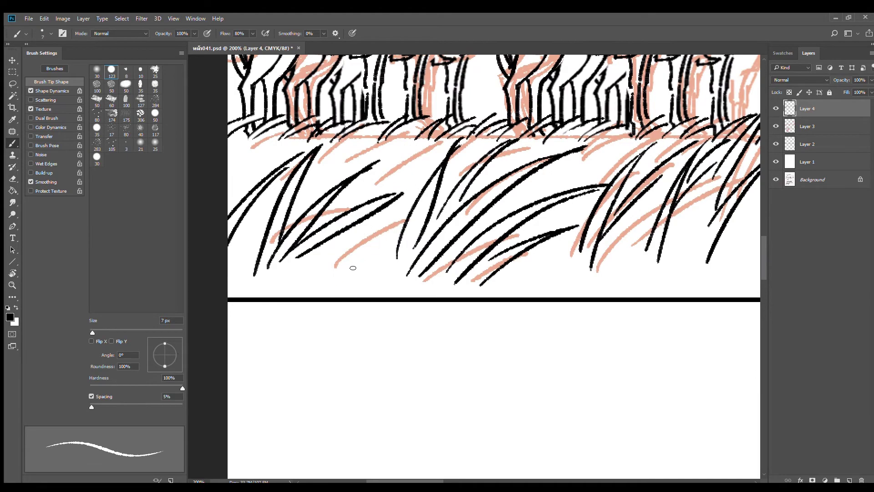
pyautogui.moveTo(344, 275); pyautogui.dragTo(459, 139)
pyautogui.moveTo(375, 174); pyautogui.dragTo(454, 139)
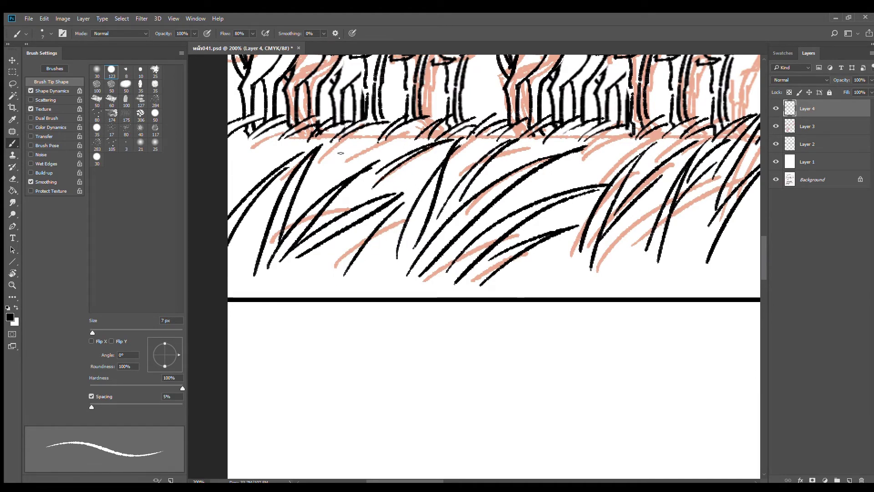
pyautogui.moveTo(325, 173); pyautogui.dragTo(370, 132)
# - Ink a tuft of arching foreground blades below the front legs of the left umbrella rider's horse
pyautogui.hotkey('ctrl', '-')
pyautogui.hotkey('ctrl', '-')
pyautogui.moveTo(535, 286)
pyautogui.mouseDown()
pyautogui.moveTo(501, 266)
pyautogui.moveTo(301, 224)
pyautogui.mouseUp()
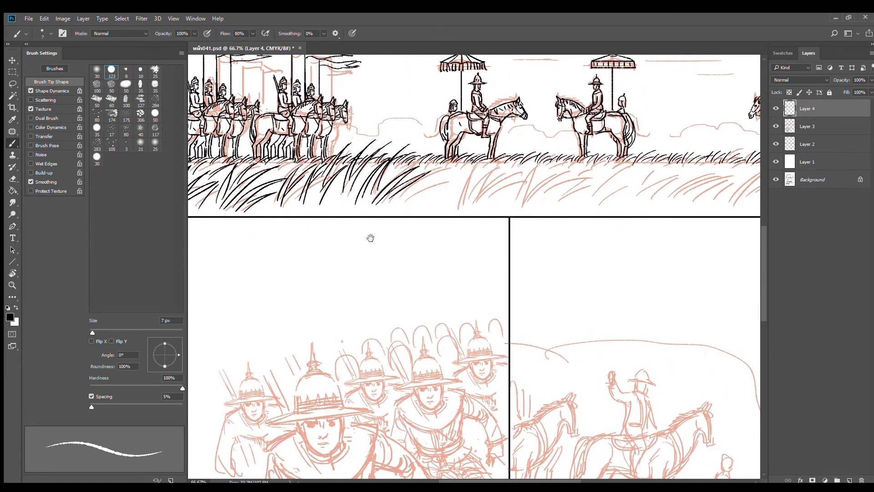
pyautogui.hotkey('ctrl', '+')
pyautogui.hotkey('ctrl', '+')
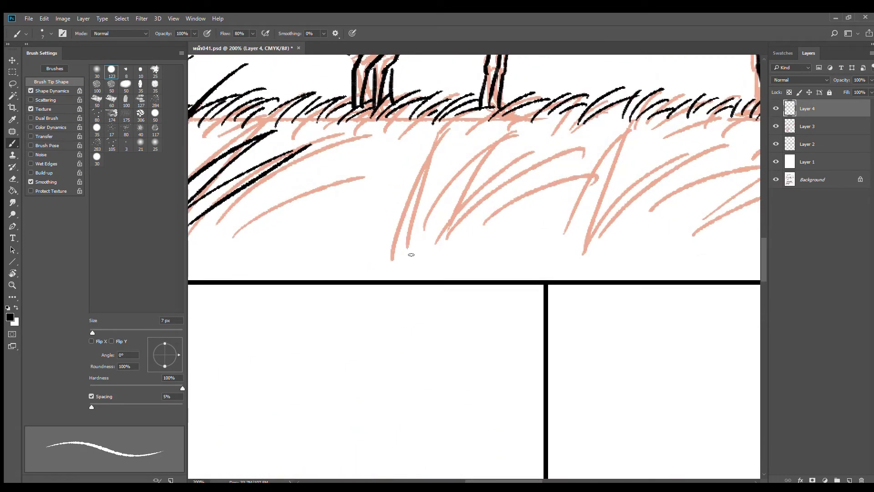
pyautogui.moveTo(409, 260)
pyautogui.mouseDown()
pyautogui.moveTo(539, 116)
pyautogui.moveTo(537, 126)
pyautogui.mouseUp()
pyautogui.moveTo(449, 227); pyautogui.dragTo(565, 147)
pyautogui.moveTo(472, 191)
pyautogui.mouseDown()
pyautogui.moveTo(575, 139)
pyautogui.moveTo(604, 149)
pyautogui.moveTo(605, 141)
pyautogui.mouseUp()
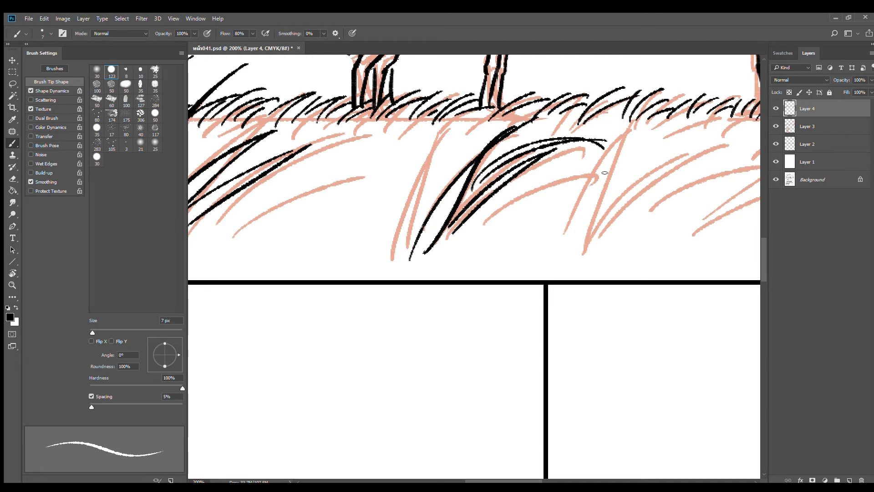
pyautogui.moveTo(451, 244)
pyautogui.mouseDown()
pyautogui.moveTo(579, 177)
pyautogui.moveTo(443, 267)
pyautogui.mouseUp()
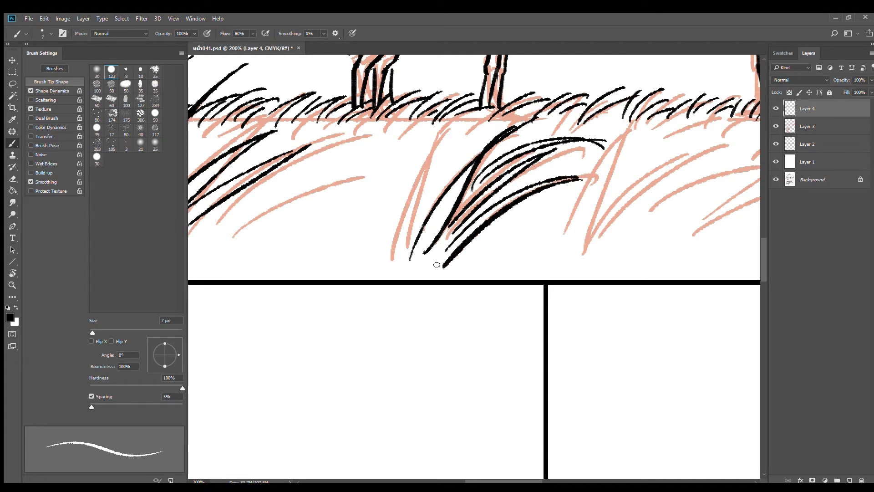
# - Fill the foreground beneath the left umbrella rider's horse with tall curved blades beside the arching tuft
pyautogui.moveTo(378, 267); pyautogui.dragTo(455, 130)
pyautogui.moveTo(395, 241)
pyautogui.mouseDown()
pyautogui.moveTo(444, 197)
pyautogui.moveTo(437, 205)
pyautogui.mouseUp()
pyautogui.moveTo(312, 262)
pyautogui.mouseDown()
pyautogui.moveTo(382, 161)
pyautogui.moveTo(418, 137)
pyautogui.mouseUp()
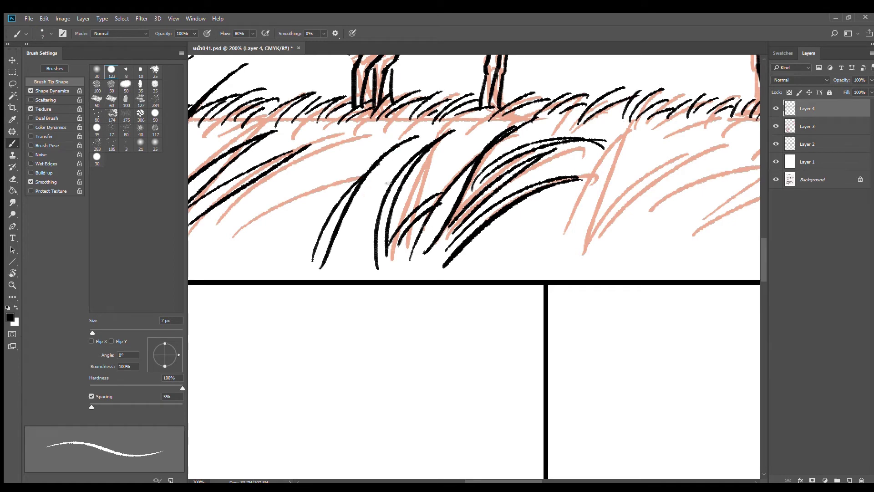
pyautogui.moveTo(334, 248)
pyautogui.mouseDown()
pyautogui.moveTo(370, 208)
pyautogui.moveTo(325, 272)
pyautogui.mouseUp()
pyautogui.moveTo(273, 268)
pyautogui.mouseDown()
pyautogui.moveTo(326, 205)
pyautogui.moveTo(339, 205)
pyautogui.moveTo(341, 150)
pyautogui.mouseUp()
pyautogui.moveTo(279, 242); pyautogui.dragTo(354, 143)
# - Ink a foreground tuft in the gap between the two umbrella riders' horses, with an adjoining pair of long blades beside it
pyautogui.moveTo(566, 228)
pyautogui.mouseDown()
pyautogui.moveTo(361, 255)
pyautogui.moveTo(438, 162)
pyautogui.mouseUp()
pyautogui.moveTo(381, 275)
pyautogui.mouseDown()
pyautogui.moveTo(448, 159)
pyautogui.moveTo(532, 167)
pyautogui.mouseUp()
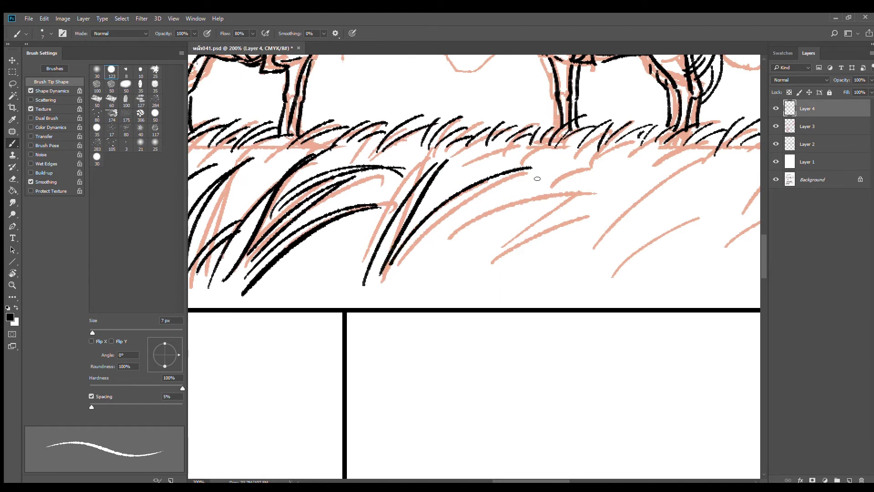
pyautogui.moveTo(387, 282); pyautogui.dragTo(563, 161)
pyautogui.moveTo(426, 216); pyautogui.dragTo(485, 158)
pyautogui.moveTo(442, 200); pyautogui.dragTo(498, 160)
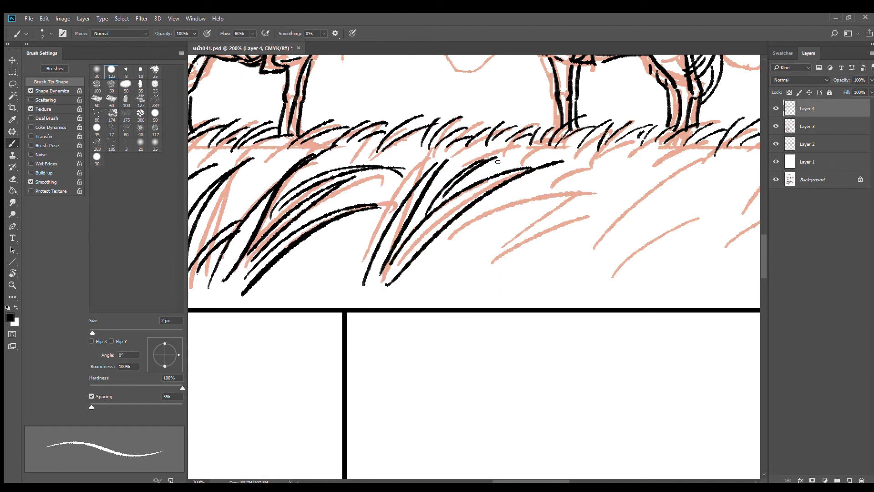
pyautogui.moveTo(354, 215)
pyautogui.mouseDown()
pyautogui.moveTo(321, 299)
pyautogui.moveTo(430, 160)
pyautogui.mouseUp()
pyautogui.moveTo(461, 291); pyautogui.dragTo(587, 173)
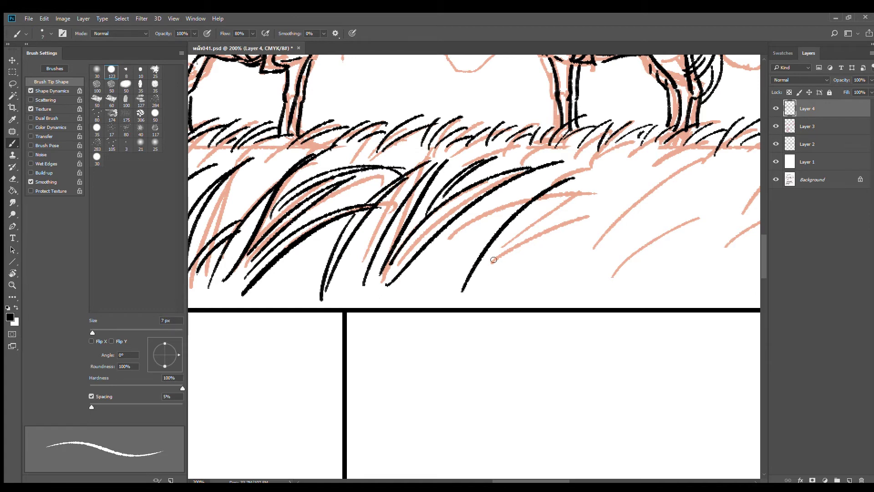
pyautogui.moveTo(478, 279)
pyautogui.mouseDown()
pyautogui.moveTo(584, 174)
pyautogui.moveTo(518, 183)
pyautogui.mouseUp()
# - Ink a tuft of long foreground blades below the hind legs of the right umbrella rider's horse
pyautogui.hscroll(5, 518, 183)
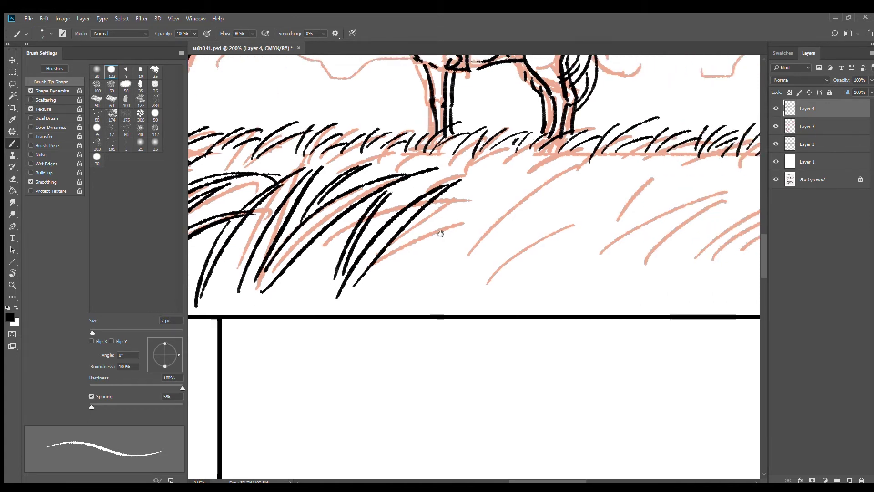
pyautogui.moveTo(386, 287); pyautogui.dragTo(473, 156)
pyautogui.moveTo(403, 267); pyautogui.dragTo(476, 155)
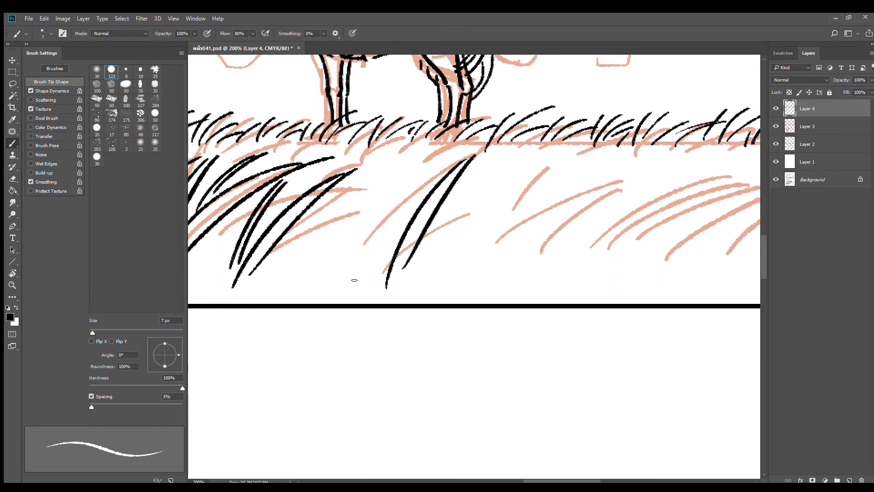
pyautogui.moveTo(350, 289)
pyautogui.mouseDown()
pyautogui.moveTo(439, 170)
pyautogui.moveTo(344, 290)
pyautogui.mouseUp()
pyautogui.moveTo(461, 174); pyautogui.dragTo(529, 155)
pyautogui.moveTo(417, 277); pyautogui.dragTo(545, 158)
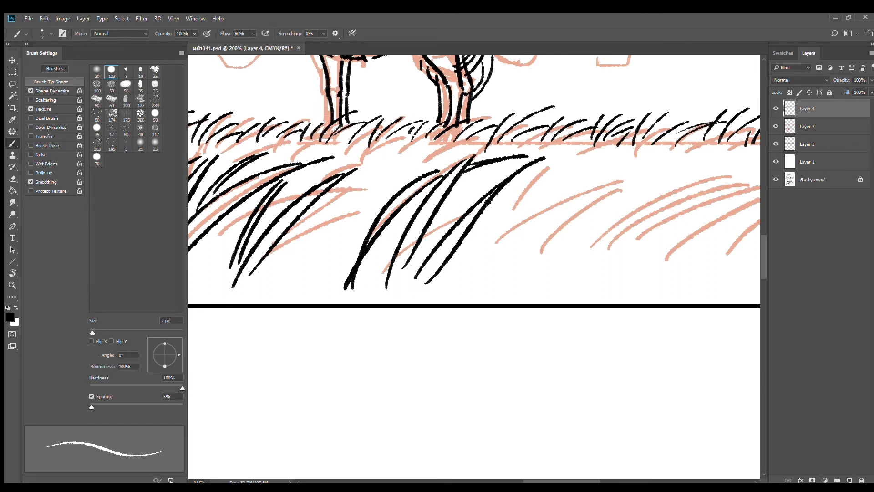
# - Add shorter inner blades and outlying curved blades on both sides of the tuft below the hind legs
pyautogui.moveTo(416, 253); pyautogui.dragTo(492, 180)
pyautogui.moveTo(463, 252); pyautogui.dragTo(591, 179)
pyautogui.moveTo(310, 288); pyautogui.dragTo(403, 197)
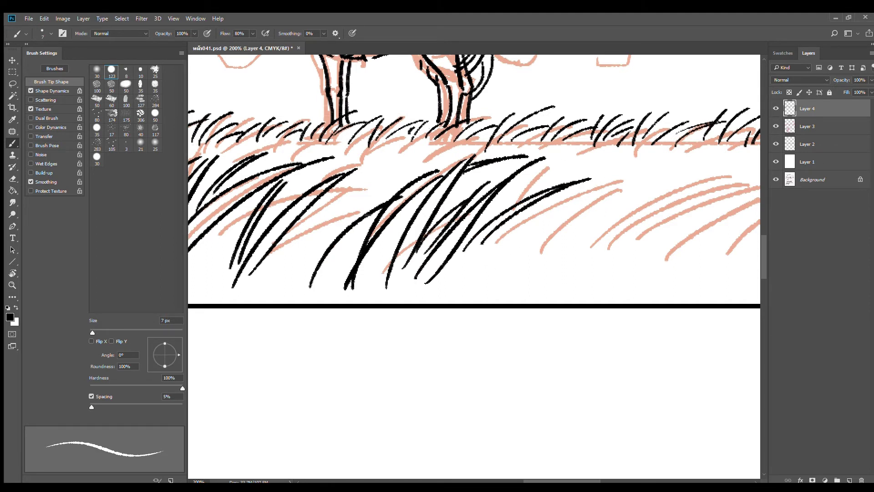
pyautogui.moveTo(332, 234); pyautogui.dragTo(404, 186)
# - Ink a tuft of upright foreground blades in the open space between the right umbrella rider and the right cavalry group
pyautogui.moveTo(543, 248); pyautogui.dragTo(408, 272)
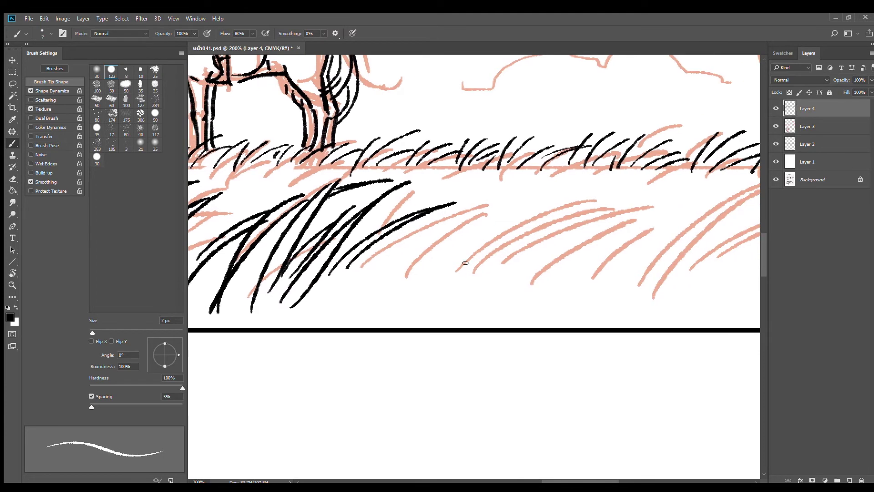
pyautogui.moveTo(451, 305); pyautogui.dragTo(547, 183)
pyautogui.moveTo(475, 285); pyautogui.dragTo(543, 185)
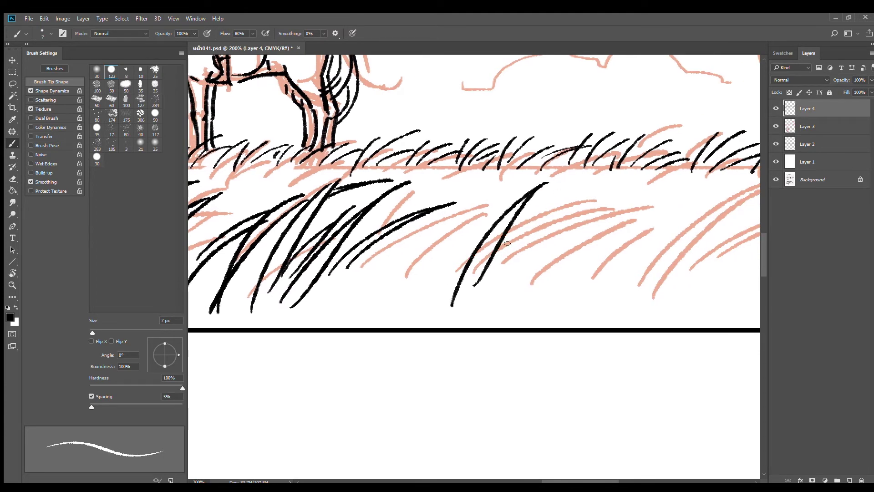
pyautogui.moveTo(502, 250); pyautogui.dragTo(639, 167)
pyautogui.moveTo(464, 256); pyautogui.dragTo(506, 183)
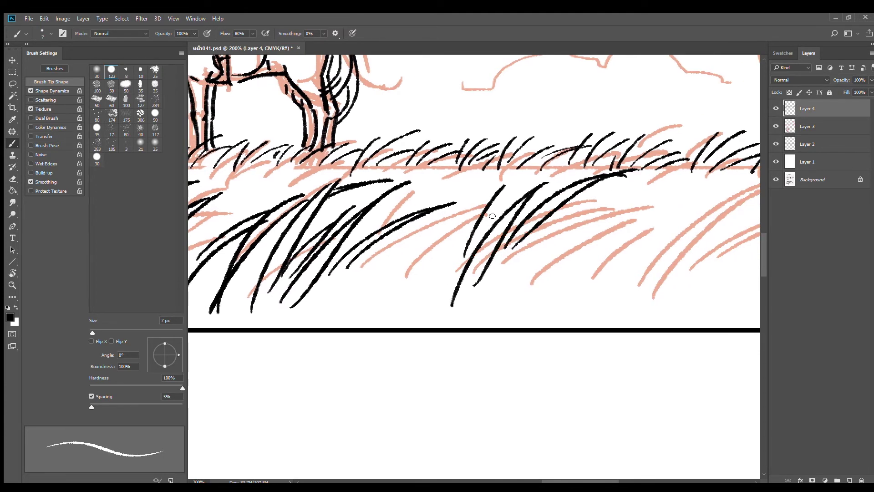
pyautogui.moveTo(480, 234); pyautogui.dragTo(523, 172)
# - Widen the tuft in the open space with low-arching blades on its right and an upright pair on its left
pyautogui.moveTo(607, 213)
pyautogui.mouseDown()
pyautogui.moveTo(492, 278)
pyautogui.moveTo(614, 210)
pyautogui.mouseUp()
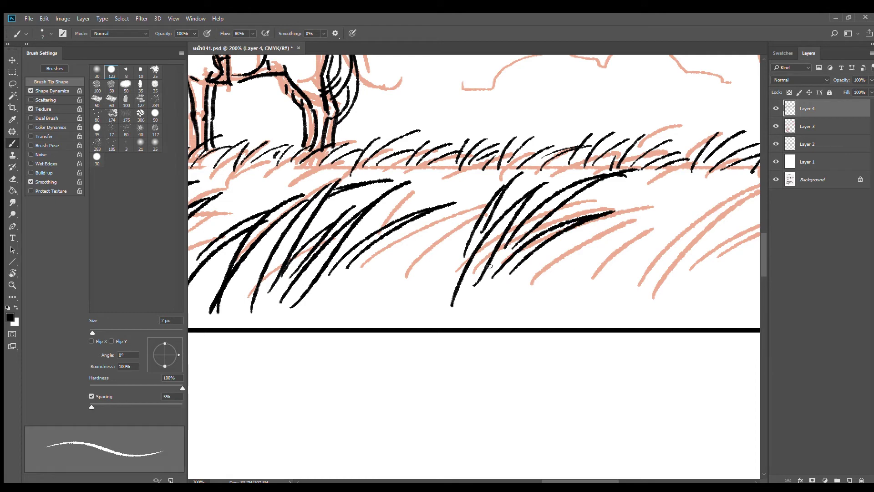
pyautogui.moveTo(465, 208)
pyautogui.mouseDown()
pyautogui.moveTo(442, 300)
pyautogui.moveTo(450, 292)
pyautogui.mouseUp()
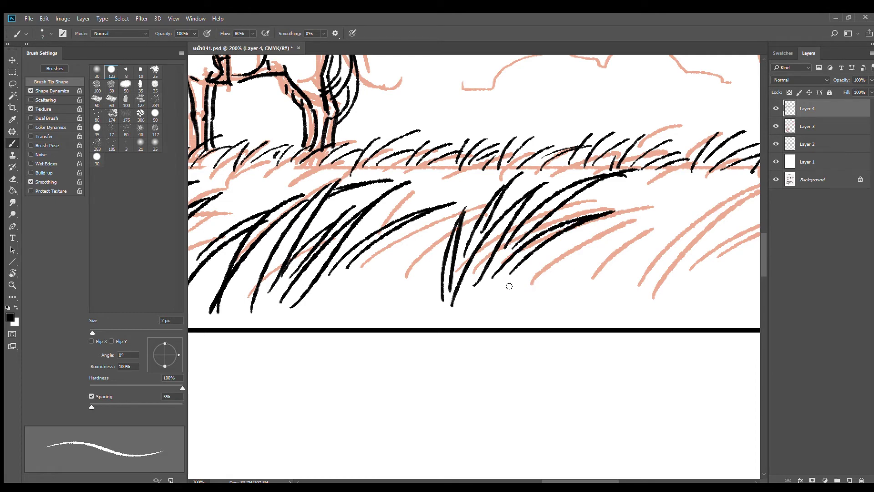
pyautogui.moveTo(506, 284); pyautogui.dragTo(631, 225)
pyautogui.moveTo(519, 299); pyautogui.dragTo(656, 207)
# - Ink a foreground tuft of tall and low-leaning blades just ahead of the right cavalry group's leading horse
pyautogui.moveTo(651, 249); pyautogui.dragTo(452, 265)
pyautogui.moveTo(444, 313)
pyautogui.mouseDown()
pyautogui.moveTo(548, 195)
pyautogui.moveTo(467, 304)
pyautogui.mouseUp()
pyautogui.moveTo(559, 188)
pyautogui.mouseDown()
pyautogui.moveTo(469, 300)
pyautogui.moveTo(618, 193)
pyautogui.moveTo(485, 302)
pyautogui.moveTo(634, 240)
pyautogui.mouseUp()
pyautogui.moveTo(526, 286); pyautogui.dragTo(654, 240)
pyautogui.moveTo(444, 295); pyautogui.dragTo(495, 211)
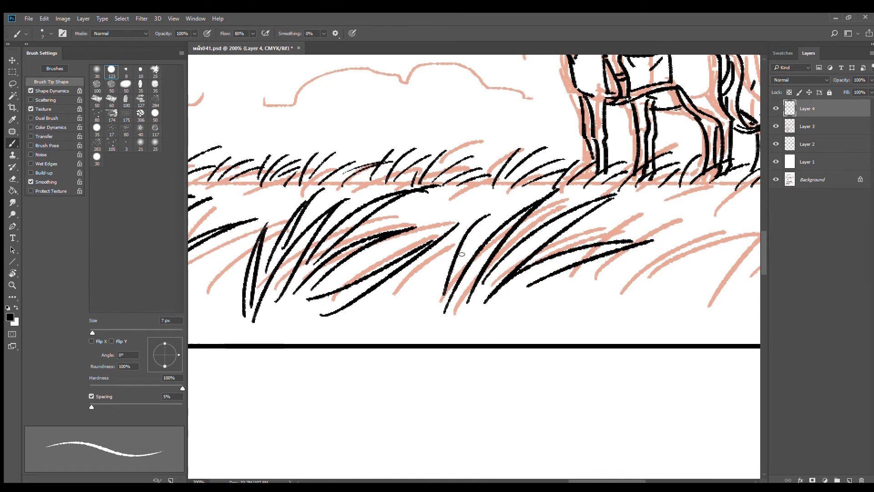
pyautogui.moveTo(459, 266); pyautogui.dragTo(522, 198)
# - Ink a tuft of long crossing foreground blades below the leading horses of the right cavalry group, redoing the second blade
pyautogui.moveTo(637, 281)
pyautogui.mouseDown()
pyautogui.moveTo(423, 260)
pyautogui.moveTo(519, 165)
pyautogui.mouseUp()
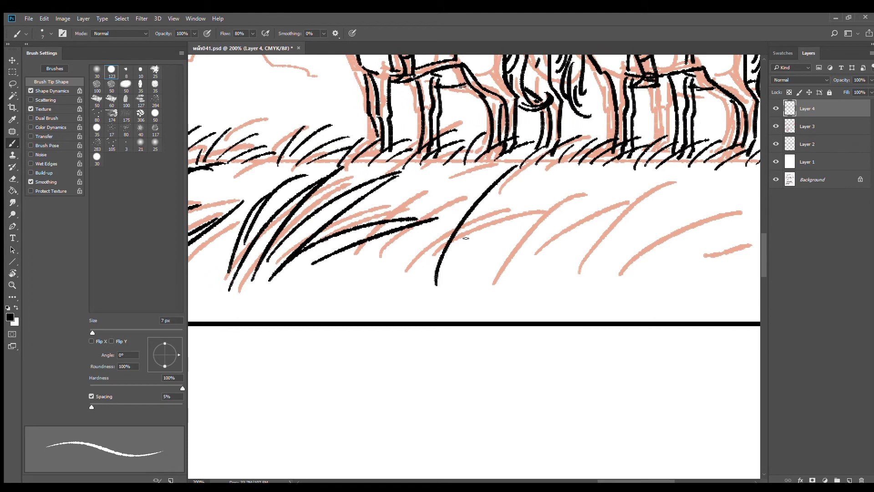
pyautogui.moveTo(453, 268)
pyautogui.mouseDown()
pyautogui.moveTo(522, 163)
pyautogui.moveTo(580, 159)
pyautogui.mouseUp()
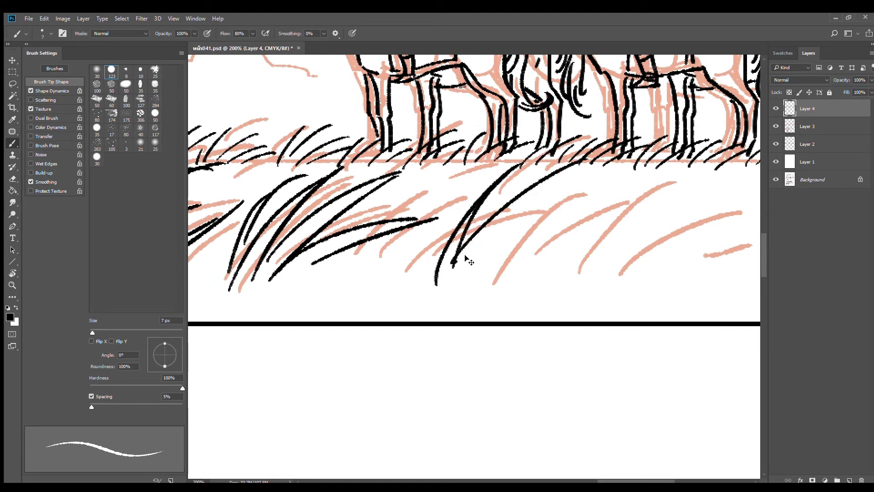
pyautogui.hotkey('ctrl', 'z')
pyautogui.moveTo(453, 270); pyautogui.dragTo(569, 165)
pyautogui.moveTo(462, 300); pyautogui.dragTo(568, 166)
pyautogui.moveTo(482, 286)
pyautogui.mouseDown()
pyautogui.moveTo(627, 176)
pyautogui.moveTo(618, 181)
pyautogui.mouseUp()
pyautogui.moveTo(513, 279); pyautogui.dragTo(644, 194)
# - Ink a dense tuft of crossing foreground blades below the right cavalry group, out to the panel's right edge
pyautogui.moveTo(627, 250); pyautogui.dragTo(452, 251)
pyautogui.moveTo(439, 303); pyautogui.dragTo(515, 192)
pyautogui.moveTo(469, 270)
pyautogui.mouseDown()
pyautogui.moveTo(518, 192)
pyautogui.moveTo(598, 175)
pyautogui.moveTo(465, 314)
pyautogui.moveTo(610, 204)
pyautogui.moveTo(512, 313)
pyautogui.moveTo(632, 234)
pyautogui.moveTo(552, 295)
pyautogui.mouseUp()
pyautogui.moveTo(503, 282); pyautogui.dragTo(610, 188)
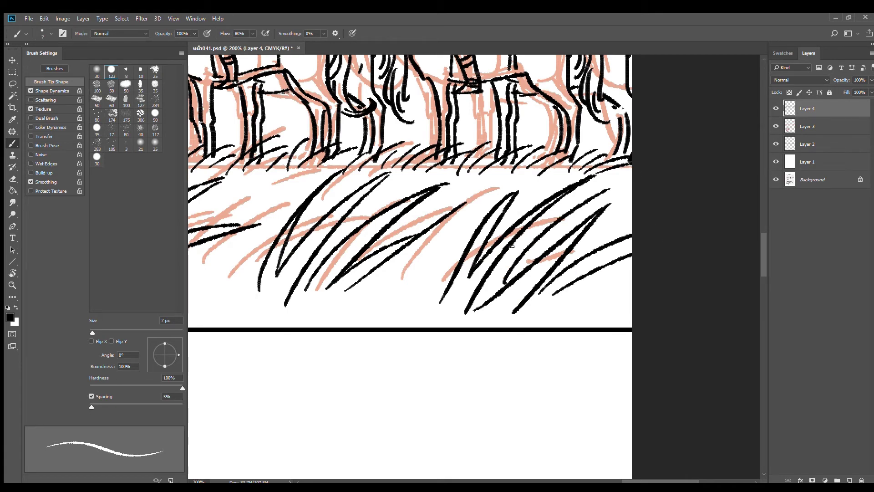
pyautogui.moveTo(510, 256); pyautogui.dragTo(631, 181)
# - Add blades in the gap between the tuft below the right umbrella rider's horse and the next tuft to the right
pyautogui.keyDown('alt'); pyautogui.click(433, 285); pyautogui.keyUp('alt')
pyautogui.keyDown('alt'); pyautogui.click(448, 285); pyautogui.keyUp('alt')
pyautogui.moveTo(422, 315); pyautogui.dragTo(586, 226)
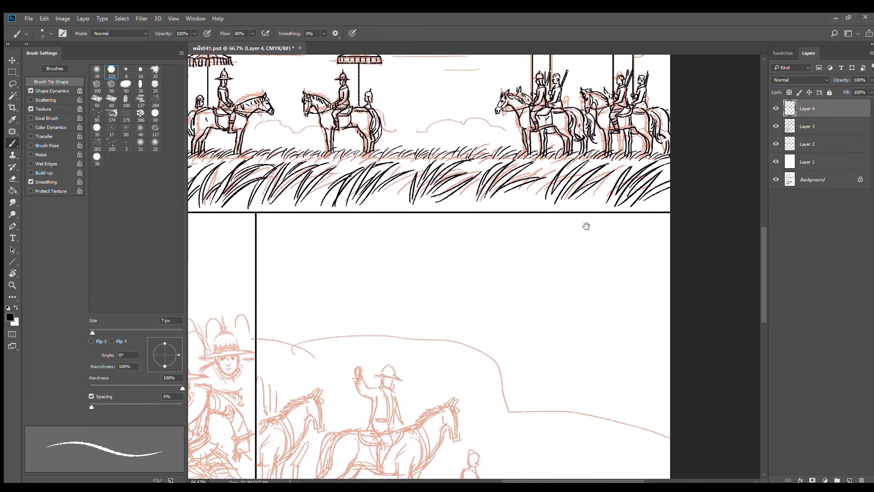
pyautogui.moveTo(511, 242); pyautogui.dragTo(604, 240)
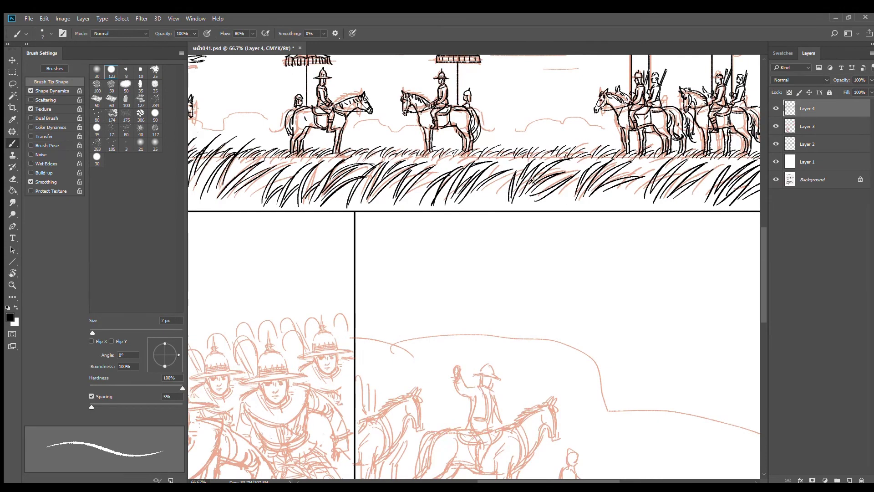
pyautogui.scroll(2, 531, 180)
pyautogui.moveTo(382, 192)
pyautogui.mouseDown()
pyautogui.moveTo(364, 237)
pyautogui.moveTo(431, 173)
pyautogui.mouseUp()
pyautogui.moveTo(369, 241); pyautogui.dragTo(449, 158)
pyautogui.scroll(-2, 409, 153)
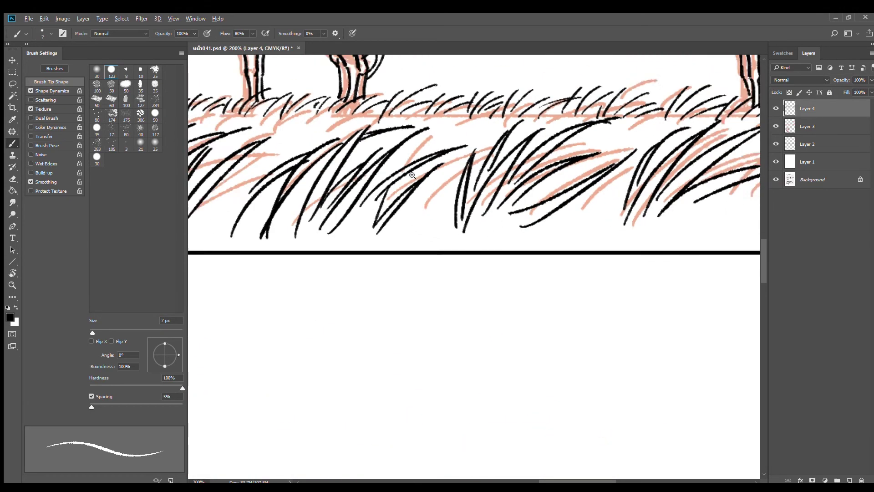
# - Ink long blades sweeping across the ground line at the hind hooves of the right umbrella rider's horse
pyautogui.scroll(1, 443, 218)
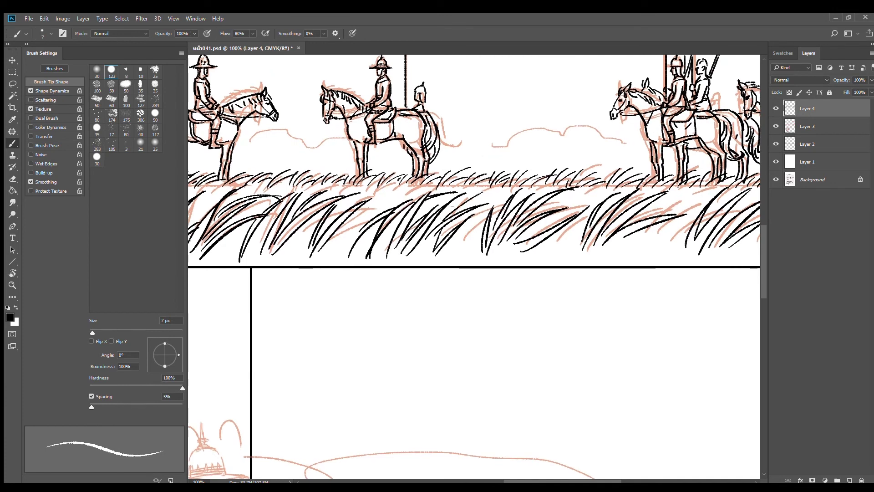
pyautogui.moveTo(445, 211); pyautogui.dragTo(483, 190)
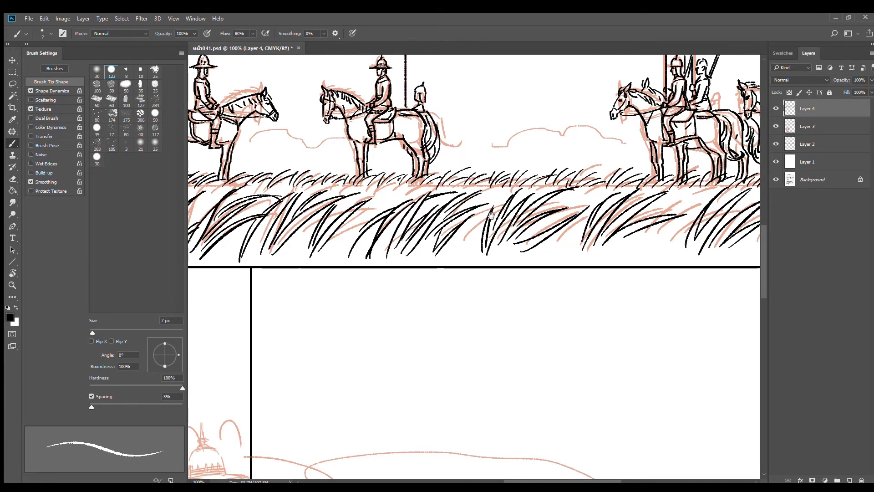
pyautogui.keyDown('alt'); pyautogui.click(490, 228); pyautogui.keyUp('alt')
pyautogui.keyDown('alt'); pyautogui.click(490, 227); pyautogui.keyUp('alt')
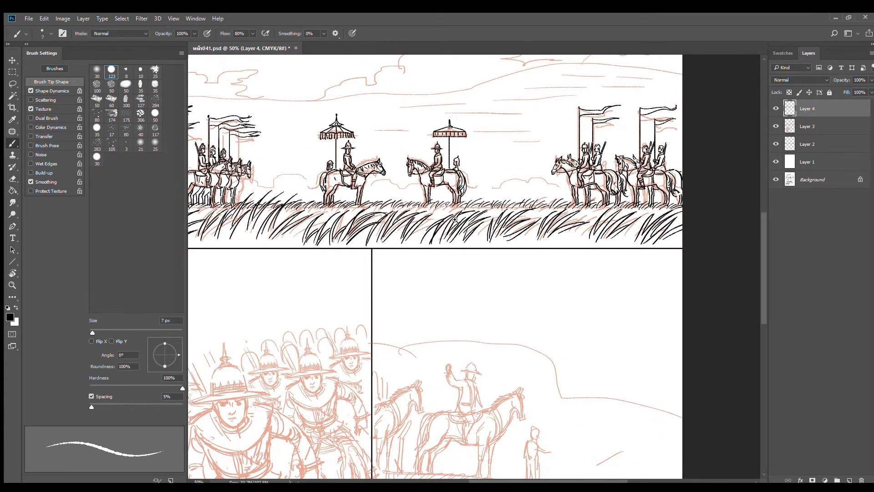
pyautogui.scroll(3, 448, 212)
pyautogui.moveTo(404, 231); pyautogui.dragTo(517, 169)
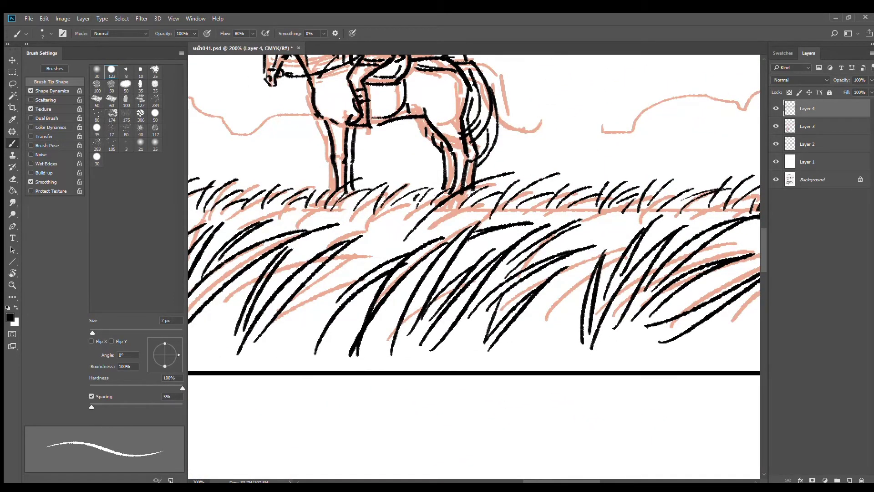
pyautogui.moveTo(417, 235); pyautogui.dragTo(499, 176)
pyautogui.hotkey('ctrl', 'z')
pyautogui.moveTo(422, 230); pyautogui.dragTo(517, 170)
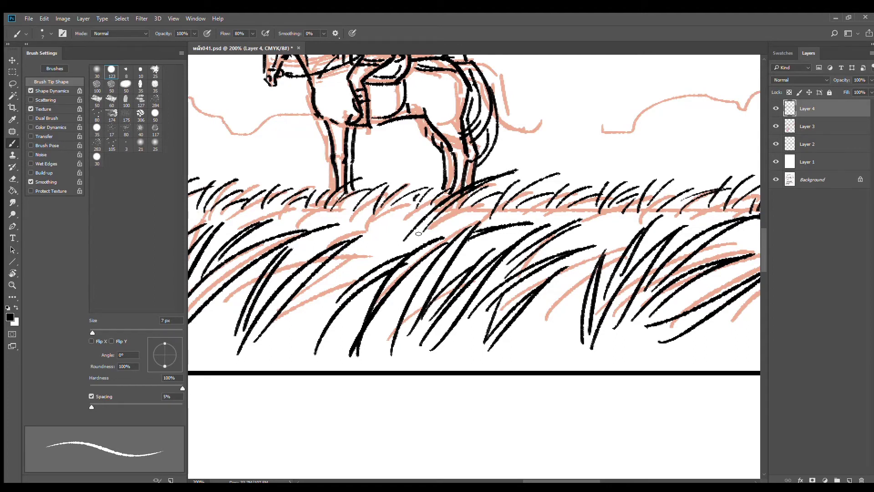
# - Extend the blades at the hind hooves down and left into the foreground, redoing unsatisfactory strokes
pyautogui.moveTo(371, 255); pyautogui.dragTo(437, 202)
pyautogui.hotkey('ctrl', 'z')
pyautogui.moveTo(361, 262)
pyautogui.mouseDown()
pyautogui.moveTo(438, 203)
pyautogui.moveTo(478, 212)
pyautogui.mouseUp()
pyautogui.hotkey('ctrl', 'z')
pyautogui.moveTo(430, 224); pyautogui.dragTo(416, 241)
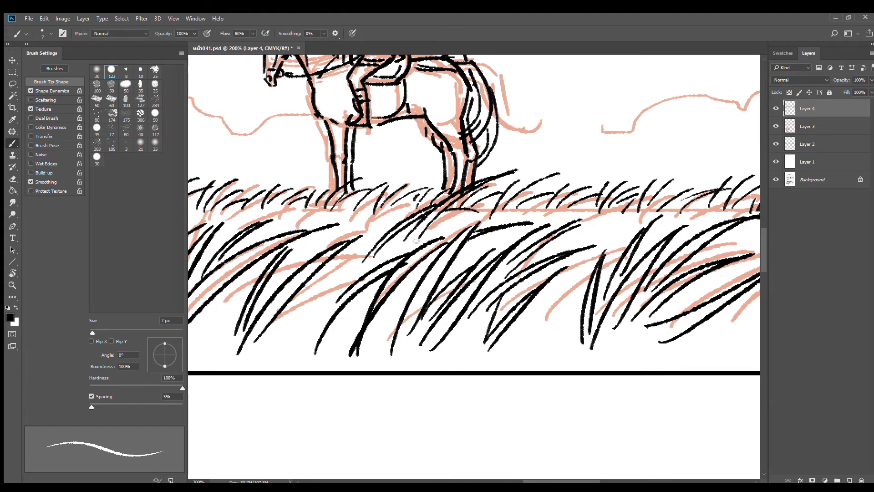
pyautogui.moveTo(355, 233); pyautogui.dragTo(426, 227)
pyautogui.scroll(-1, 410, 205)
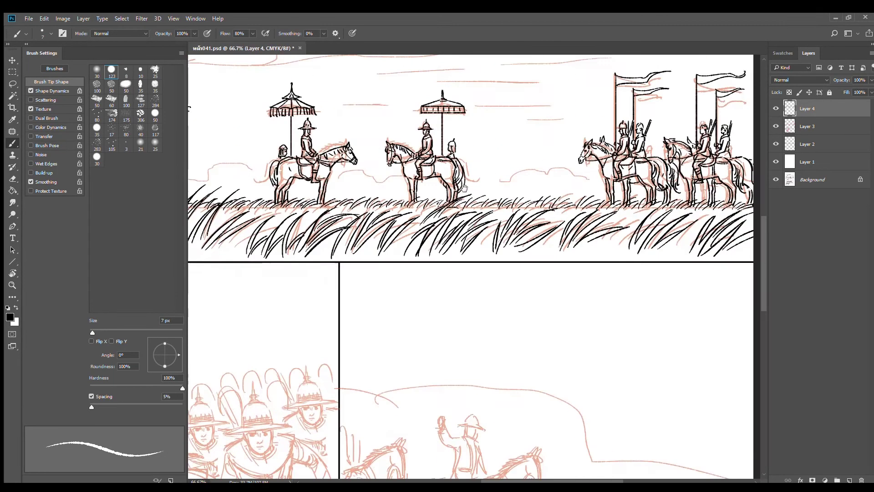
# - Add short blades in the gaps around the foreground tufts between the right umbrella rider and the right cavalry group
pyautogui.scroll(-3, 572, 219)
pyautogui.moveTo(537, 208); pyautogui.dragTo(544, 187)
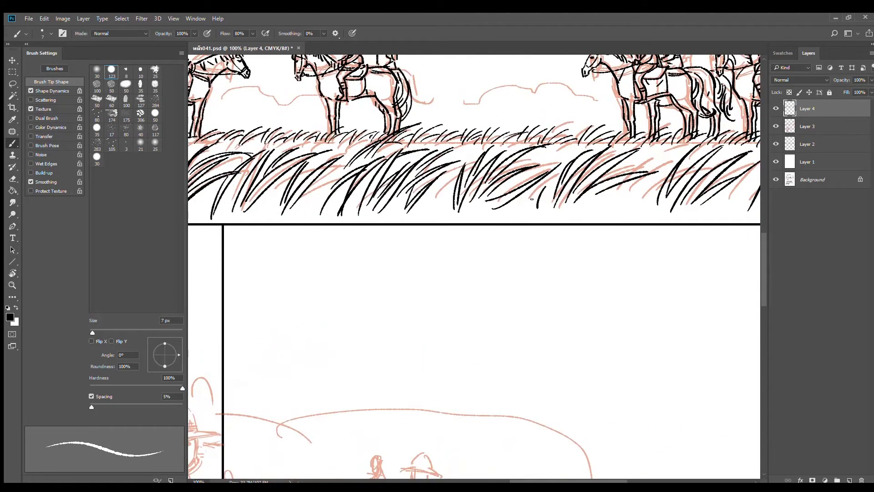
pyautogui.moveTo(557, 158); pyautogui.dragTo(572, 150)
pyautogui.moveTo(639, 158); pyautogui.dragTo(660, 148)
pyautogui.moveTo(457, 157); pyautogui.dragTo(468, 146)
# - Add short blades just below the ground line between the left cavalry group and the left umbrella rider
pyautogui.moveTo(438, 196)
pyautogui.mouseDown()
pyautogui.moveTo(528, 186)
pyautogui.moveTo(649, 207)
pyautogui.mouseUp()
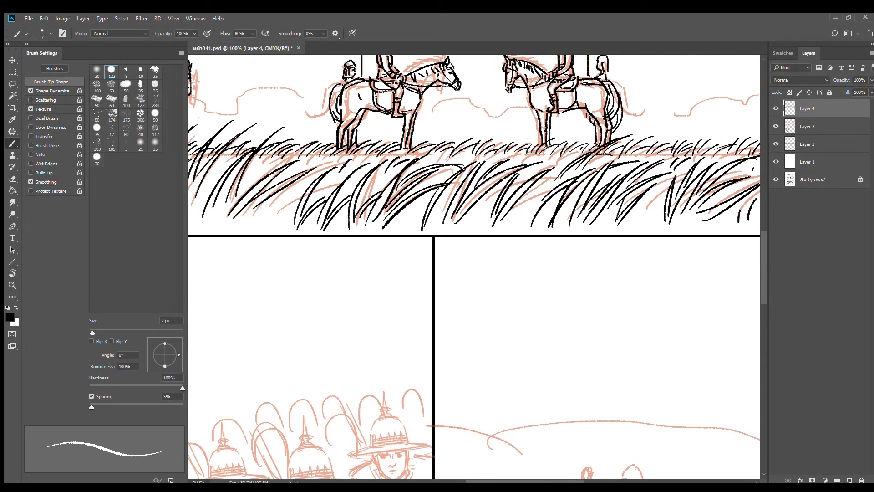
pyautogui.hscroll(-4, 318, 169)
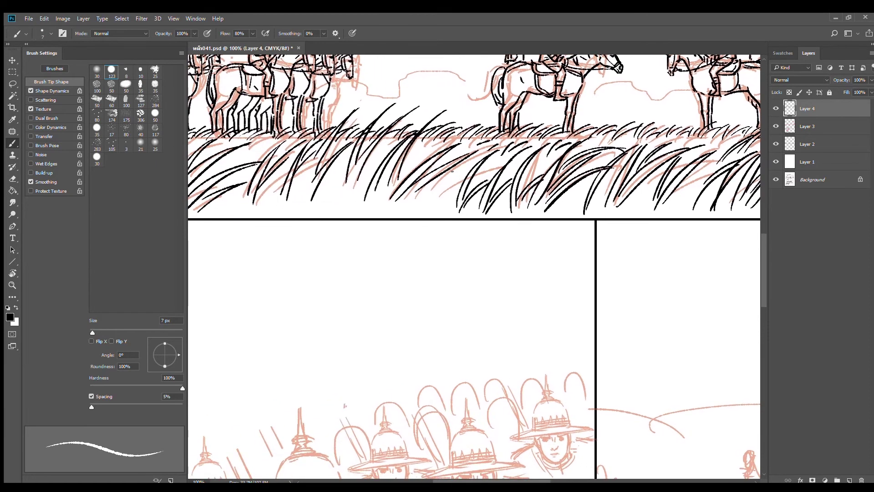
pyautogui.moveTo(426, 149)
pyautogui.mouseDown()
pyautogui.moveTo(412, 162)
pyautogui.moveTo(410, 152)
pyautogui.moveTo(379, 157)
pyautogui.mouseUp()
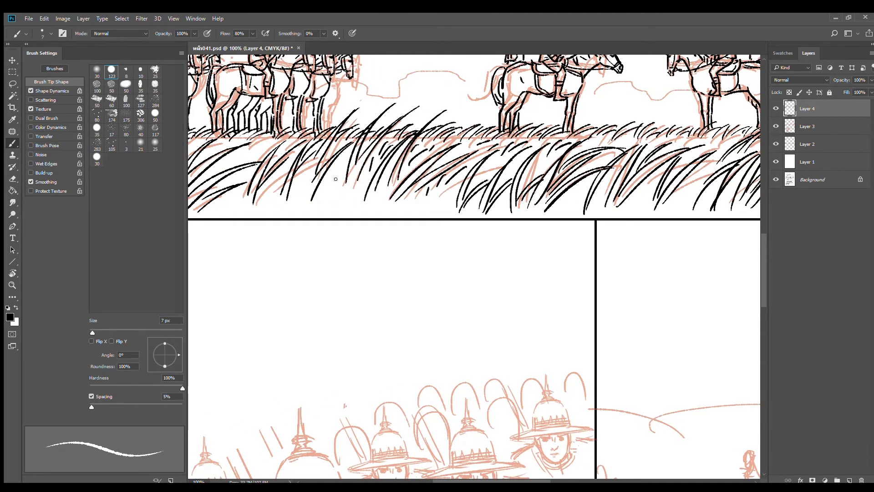
# - Examine the inked grass across the whole cavalry panel, from the left cavalry group to the right cavalry group
pyautogui.hscroll(-4, 335, 179)
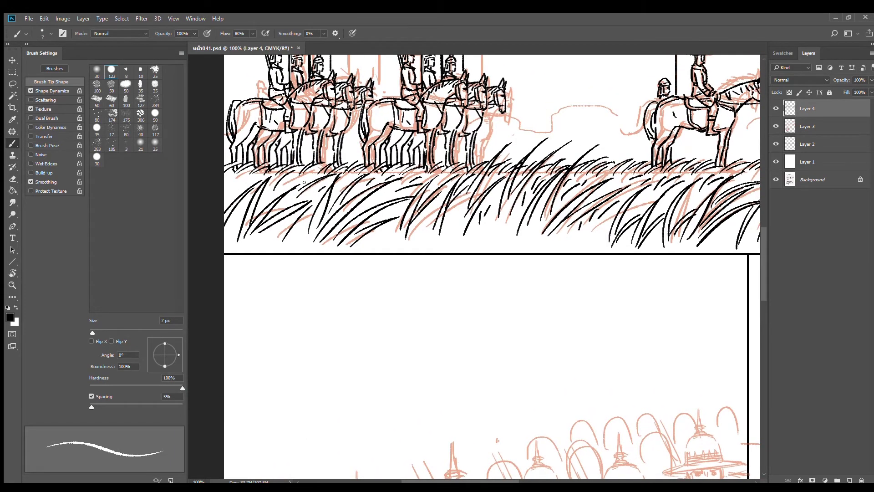
pyautogui.keyDown('alt'); pyautogui.click(530, 170); pyautogui.keyUp('alt')
pyautogui.keyDown('alt'); pyautogui.click(530, 171); pyautogui.keyUp('alt')
pyautogui.moveTo(629, 185); pyautogui.dragTo(412, 164)
pyautogui.moveTo(576, 140); pyautogui.dragTo(445, 173)
pyautogui.keyDown('ctrl'); pyautogui.click(453, 171); pyautogui.keyUp('ctrl')
pyautogui.keyDown('ctrl'); pyautogui.click(453, 171); pyautogui.keyUp('ctrl')
pyautogui.keyDown('alt'); pyautogui.click(448, 199); pyautogui.keyUp('alt')
pyautogui.keyDown('alt'); pyautogui.click(448, 199); pyautogui.keyUp('alt')
pyautogui.keyDown('alt'); pyautogui.click(473, 182); pyautogui.keyUp('alt')
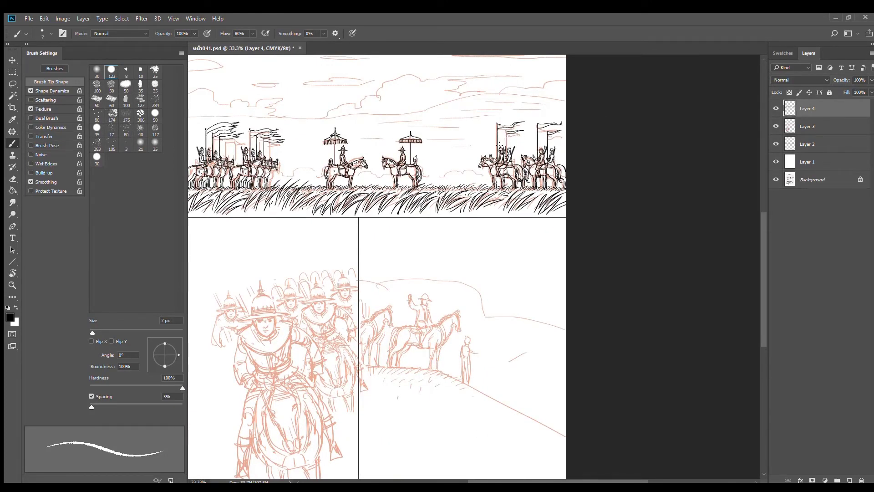
# - Ink long arching blades rising above the ground line between the right umbrella rider and the right cavalry group, redoing unsatisfactory strokes
pyautogui.keyDown('ctrl'); pyautogui.click(460, 194); pyautogui.keyUp('ctrl')
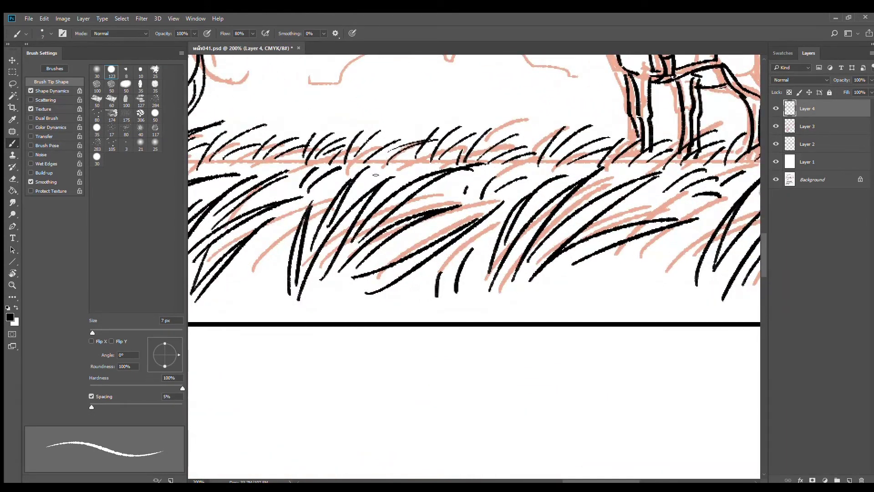
pyautogui.moveTo(364, 190); pyautogui.dragTo(500, 80)
pyautogui.moveTo(412, 146)
pyautogui.mouseDown()
pyautogui.moveTo(411, 190)
pyautogui.moveTo(444, 141)
pyautogui.moveTo(496, 125)
pyautogui.mouseUp()
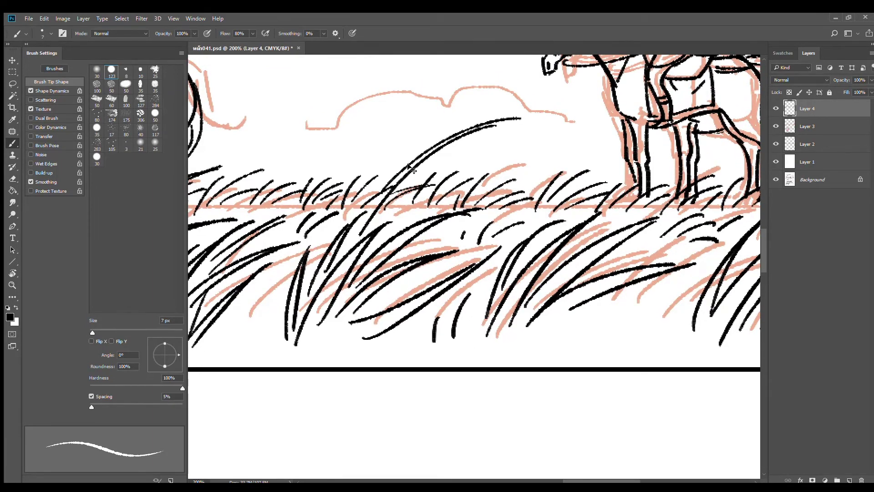
pyautogui.hotkey('ctrl', 'z')
pyautogui.moveTo(383, 187); pyautogui.dragTo(542, 138)
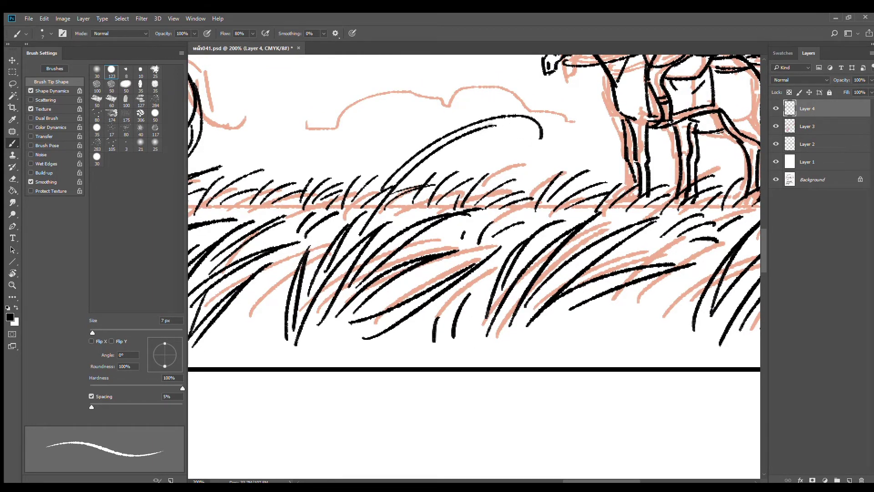
pyautogui.moveTo(486, 159); pyautogui.dragTo(428, 159)
pyautogui.scroll(4, 486, 159)
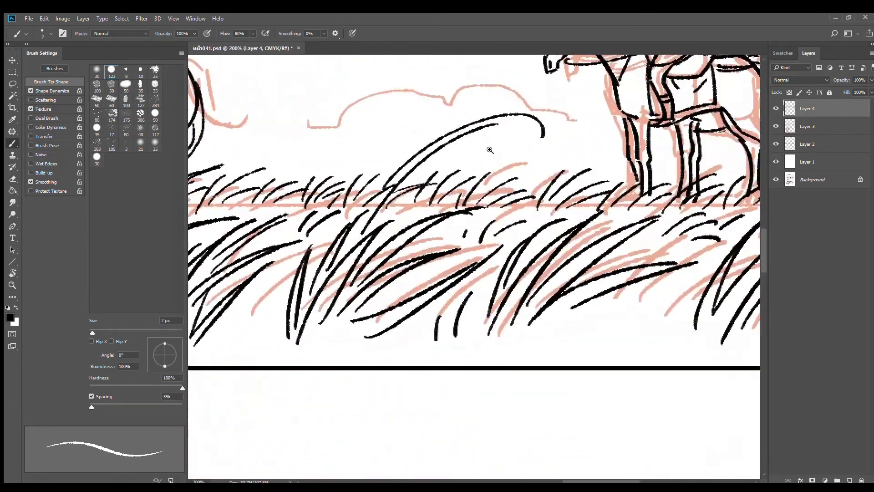
pyautogui.hotkey('ctrl', 'z')
pyautogui.moveTo(382, 200); pyautogui.dragTo(587, 135)
pyautogui.scroll(1, 448, 157)
pyautogui.moveTo(482, 169); pyautogui.dragTo(466, 194)
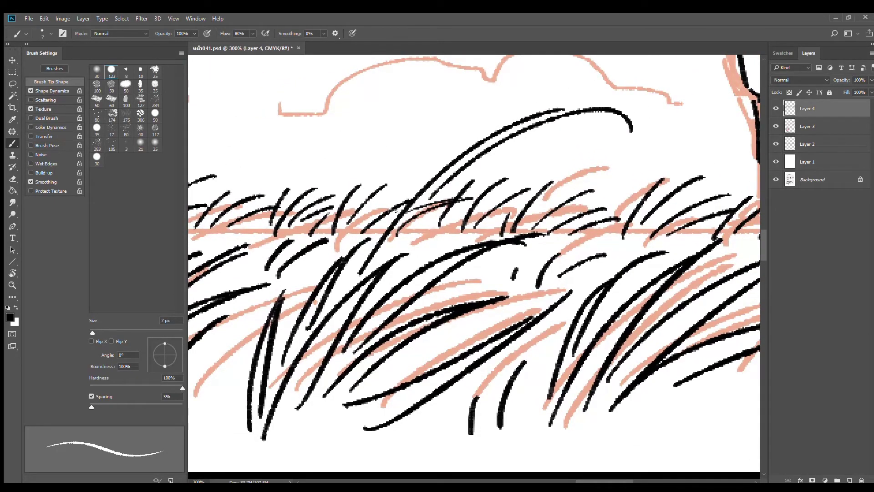
# - Add steeper tall blades on the left side of the arching tuft and erase the short grass overlapping its base
pyautogui.moveTo(390, 212); pyautogui.dragTo(461, 101)
pyautogui.moveTo(404, 194); pyautogui.dragTo(510, 76)
pyautogui.scroll(-1, 508, 170)
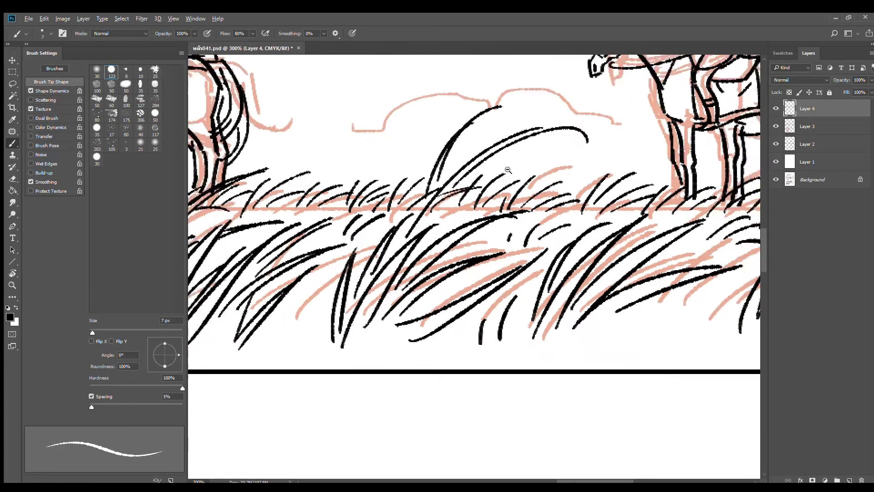
pyautogui.keyDown('alt'); pyautogui.click(508, 170); pyautogui.keyUp('alt')
pyautogui.moveTo(506, 184); pyautogui.dragTo(476, 173)
pyautogui.keyDown('ctrl'); pyautogui.click(443, 182); pyautogui.keyUp('ctrl')
pyautogui.press('e')
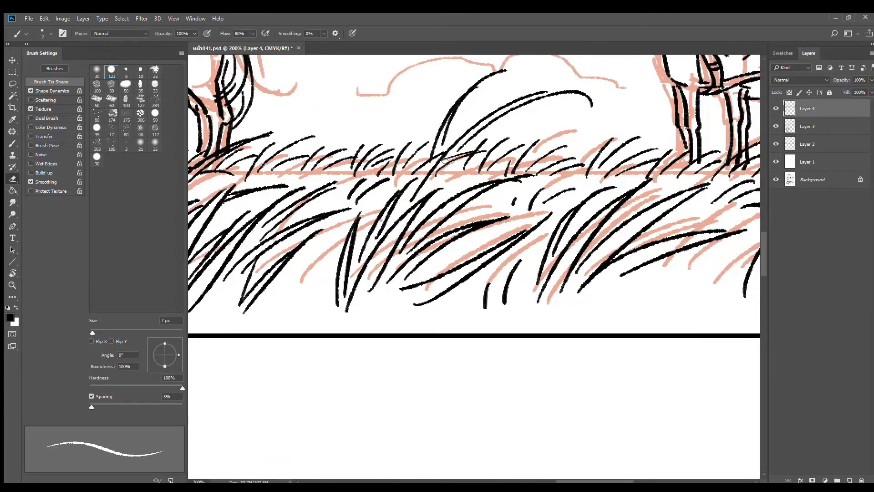
pyautogui.moveTo(443, 146); pyautogui.dragTo(434, 159)
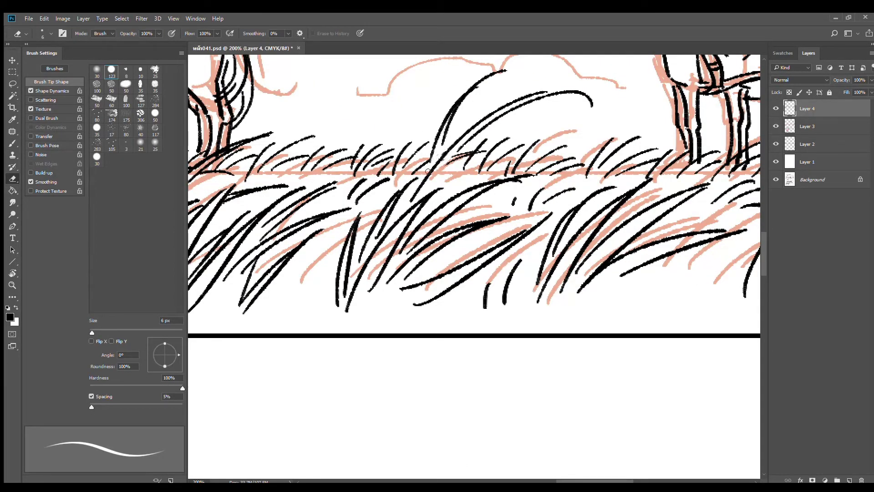
pyautogui.press('b')
pyautogui.moveTo(412, 175)
pyautogui.mouseDown()
pyautogui.moveTo(375, 249)
pyautogui.moveTo(419, 180)
pyautogui.mouseUp()
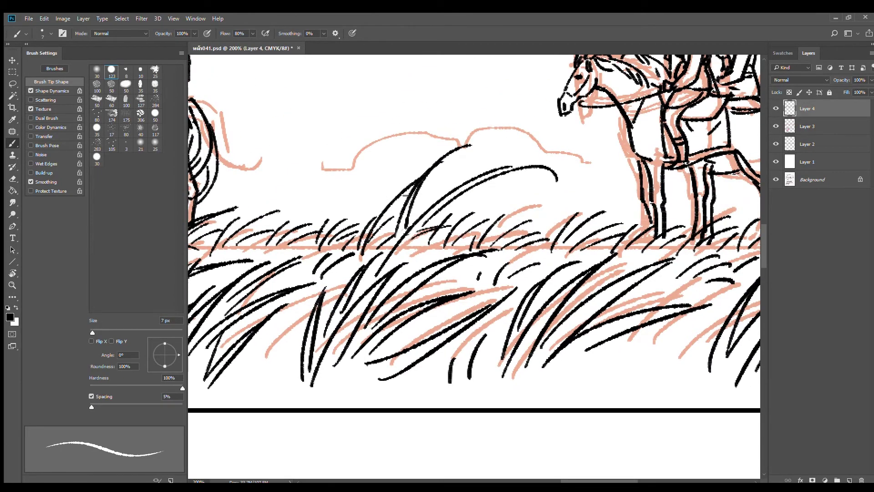
pyautogui.hotkey('ctrl', 'z')
# - Erase the remaining short blades beneath the arching blades of the tall tuft
pyautogui.keyDown('alt'); pyautogui.click(432, 239); pyautogui.keyUp('alt')
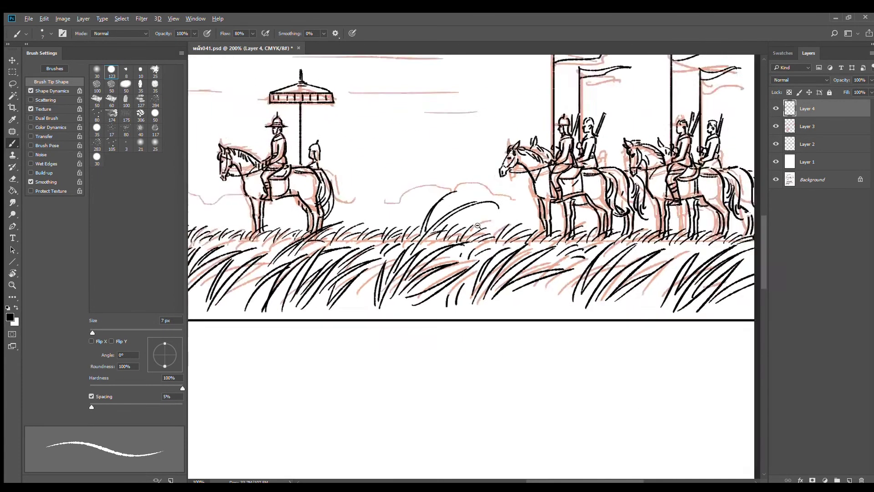
pyautogui.keyDown('alt'); pyautogui.click(431, 239); pyautogui.keyUp('alt')
pyautogui.keyDown('ctrl'); pyautogui.click(435, 225); pyautogui.keyUp('ctrl')
pyautogui.keyDown('ctrl'); pyautogui.click(436, 223); pyautogui.keyUp('ctrl')
pyautogui.keyDown('ctrl'); pyautogui.click(438, 218); pyautogui.keyUp('ctrl')
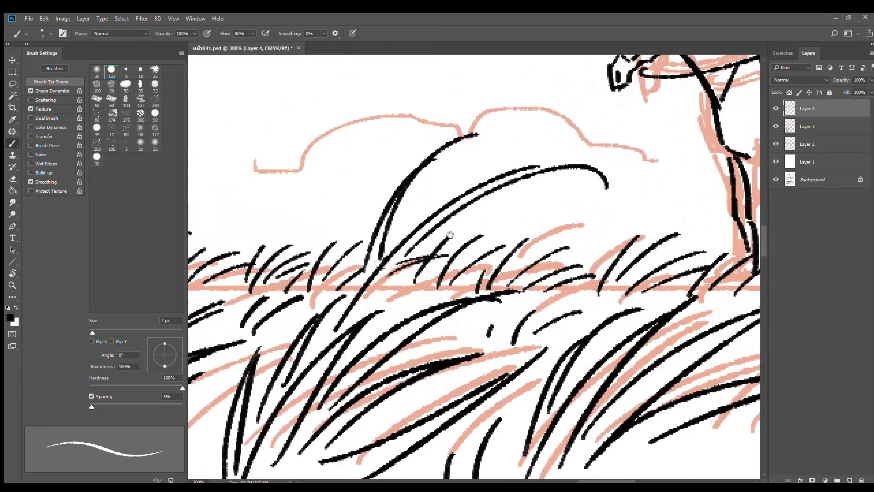
pyautogui.scroll(-3, 436, 214)
pyautogui.press('e')
pyautogui.moveTo(441, 189)
pyautogui.mouseDown()
pyautogui.moveTo(409, 187)
pyautogui.moveTo(380, 204)
pyautogui.moveTo(431, 188)
pyautogui.mouseUp()
# - Ink lower arching blades inside the tall tuft and short drooping blades under its base, redoing unsatisfactory strokes
pyautogui.press('b')
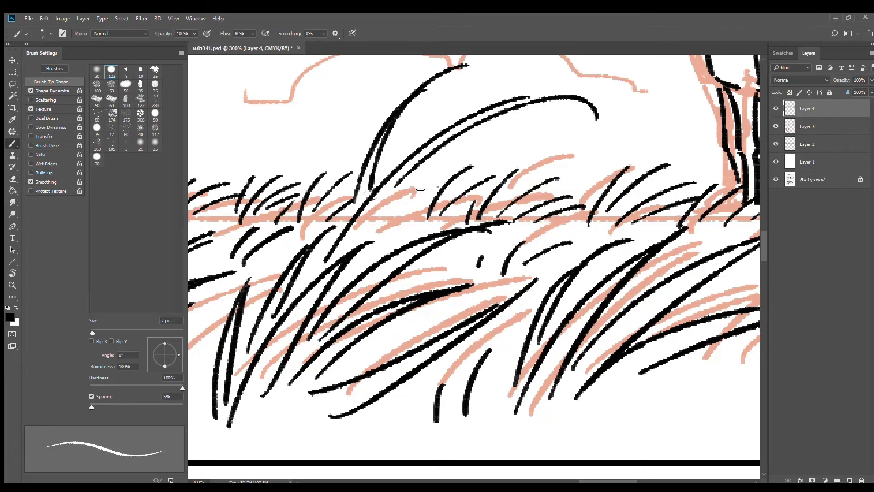
pyautogui.moveTo(379, 231); pyautogui.dragTo(537, 144)
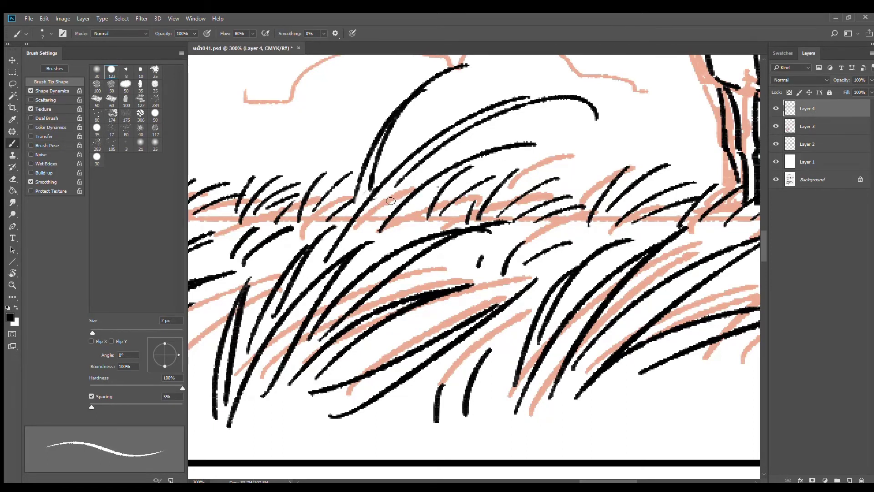
pyautogui.moveTo(390, 201); pyautogui.dragTo(544, 147)
pyautogui.hotkey('ctrl', 'z')
pyautogui.moveTo(393, 198); pyautogui.dragTo(569, 141)
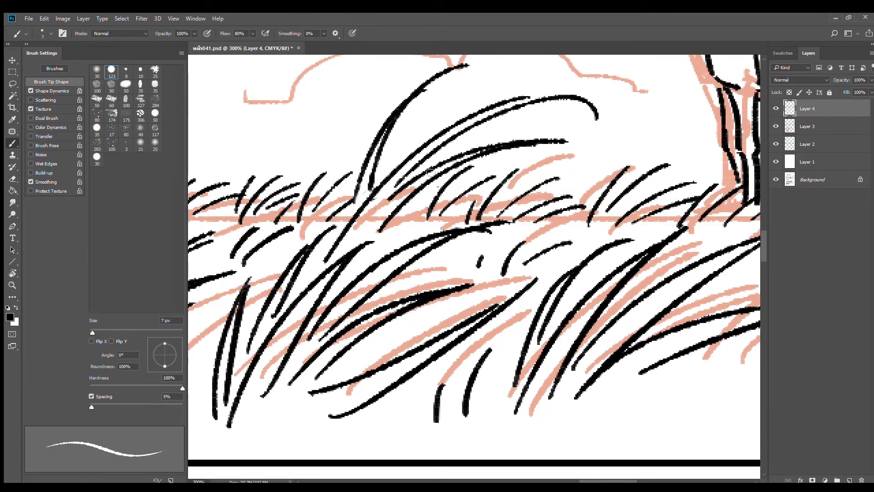
pyautogui.hotkey('ctrl', 'z')
pyautogui.moveTo(393, 199); pyautogui.dragTo(561, 142)
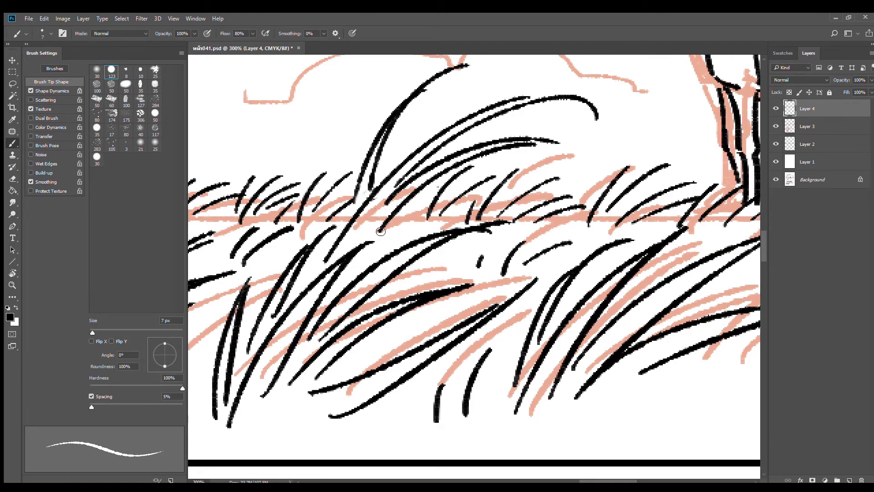
pyautogui.moveTo(378, 236)
pyautogui.mouseDown()
pyautogui.moveTo(446, 229)
pyautogui.moveTo(390, 240)
pyautogui.moveTo(436, 224)
pyautogui.moveTo(488, 252)
pyautogui.mouseUp()
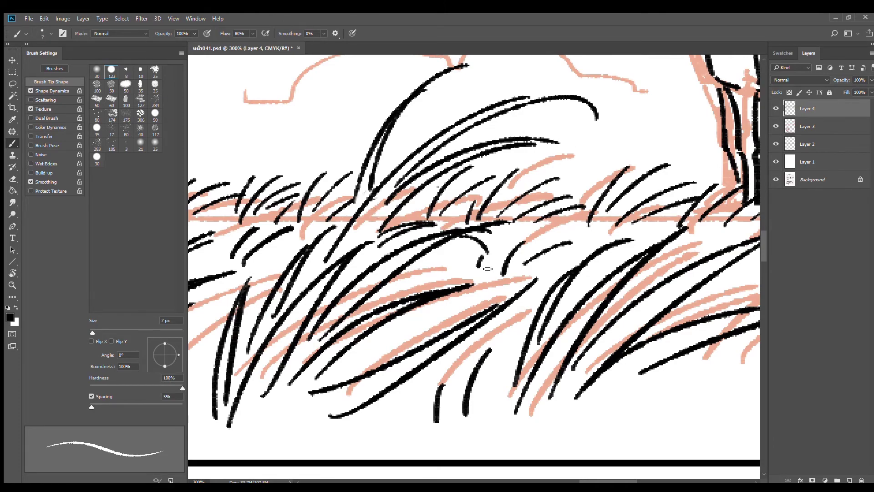
# - Examine how the new tall tuft reads against the riders and the grass in the whole panel
pyautogui.keyDown('alt'); pyautogui.click(507, 228); pyautogui.keyUp('alt')
pyautogui.keyDown('alt'); pyautogui.click(513, 226); pyautogui.keyUp('alt')
pyautogui.keyDown('alt'); pyautogui.click(512, 228); pyautogui.keyUp('alt')
pyautogui.keyDown('alt'); pyautogui.click(545, 197); pyautogui.keyUp('alt')
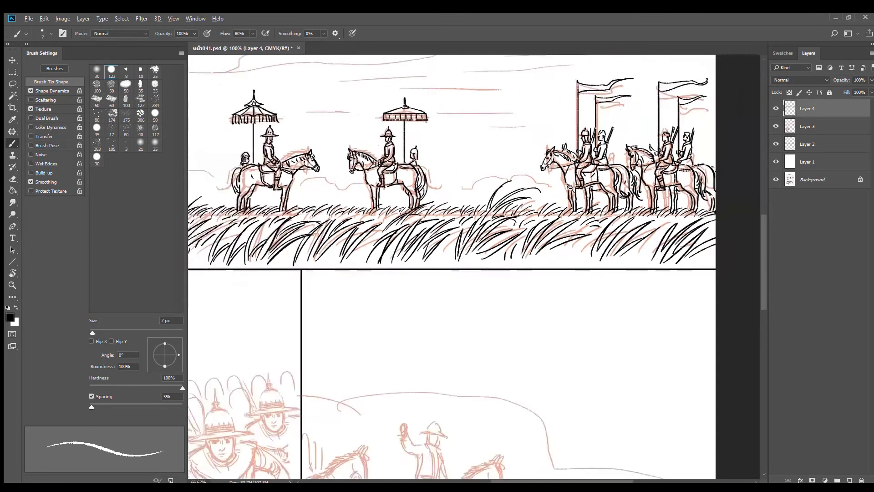
pyautogui.keyDown('alt'); pyautogui.click(547, 199); pyautogui.keyUp('alt')
pyautogui.keyDown('ctrl'); pyautogui.click(511, 218); pyautogui.keyUp('ctrl')
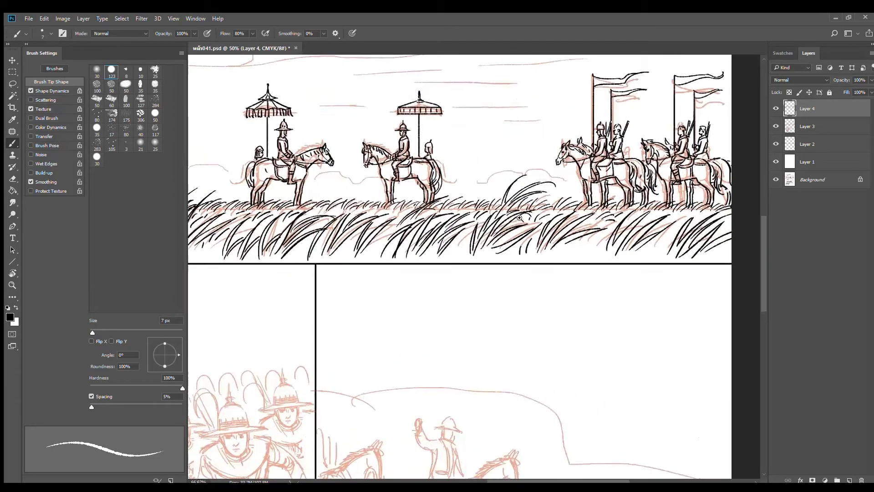
pyautogui.keyDown('ctrl'); pyautogui.click(511, 217); pyautogui.keyUp('ctrl')
pyautogui.keyDown('ctrl'); pyautogui.click(510, 217); pyautogui.keyUp('ctrl')
pyautogui.keyDown('alt'); pyautogui.click(464, 189); pyautogui.keyUp('alt')
pyautogui.keyDown('alt'); pyautogui.click(463, 188); pyautogui.keyUp('alt')
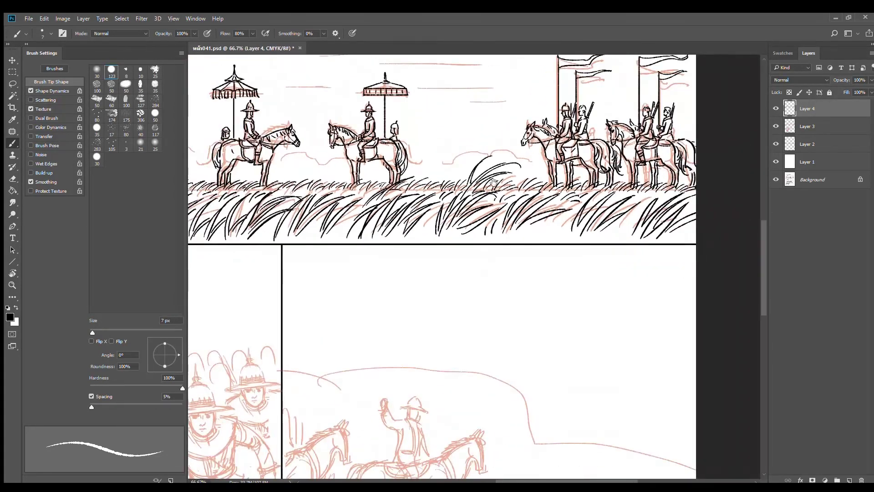
pyautogui.moveTo(473, 185); pyautogui.dragTo(577, 185)
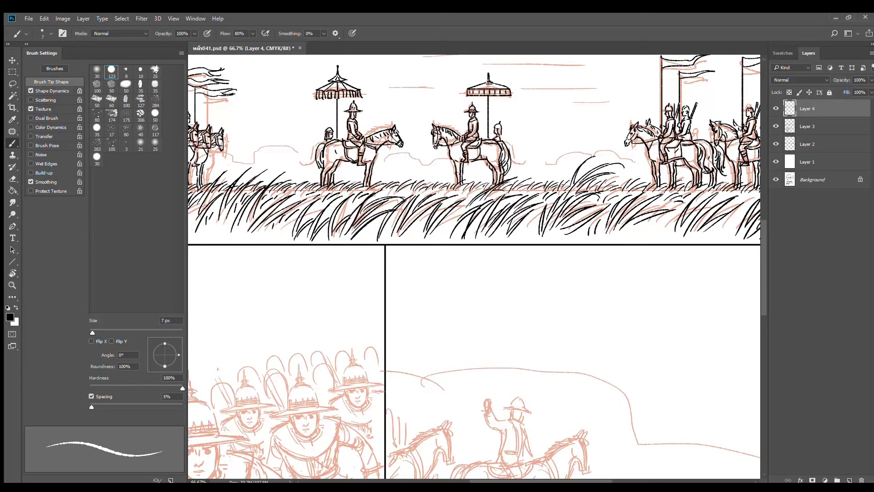
# - Ink a second tuft's first tall curved blades between the right umbrella rider's horse and the existing tall tuft
pyautogui.keyDown('ctrl'); pyautogui.click(553, 192); pyautogui.keyUp('ctrl')
pyautogui.keyDown('ctrl'); pyautogui.click(553, 193); pyautogui.keyUp('ctrl')
pyautogui.keyDown('ctrl'); pyautogui.click(553, 193); pyautogui.keyUp('ctrl')
pyautogui.moveTo(478, 201)
pyautogui.mouseDown()
pyautogui.moveTo(382, 287)
pyautogui.moveTo(494, 134)
pyautogui.mouseUp()
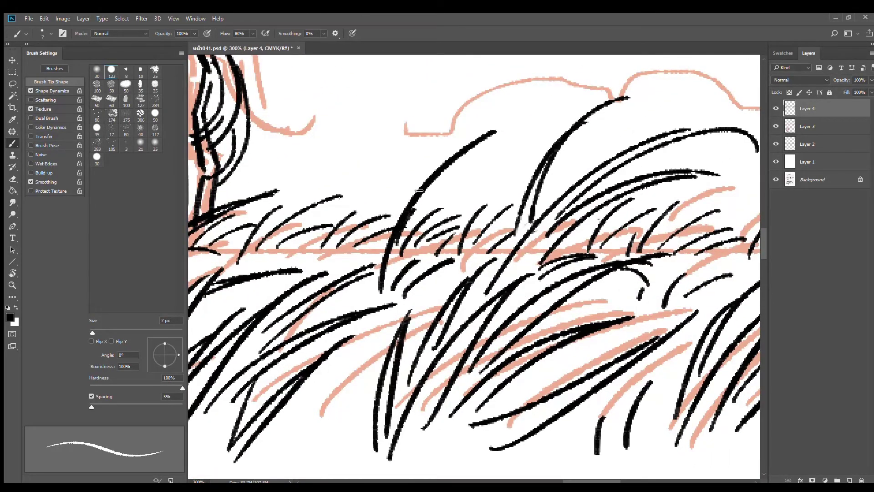
pyautogui.hotkey('ctrl', 'z')
pyautogui.moveTo(379, 288); pyautogui.dragTo(458, 164)
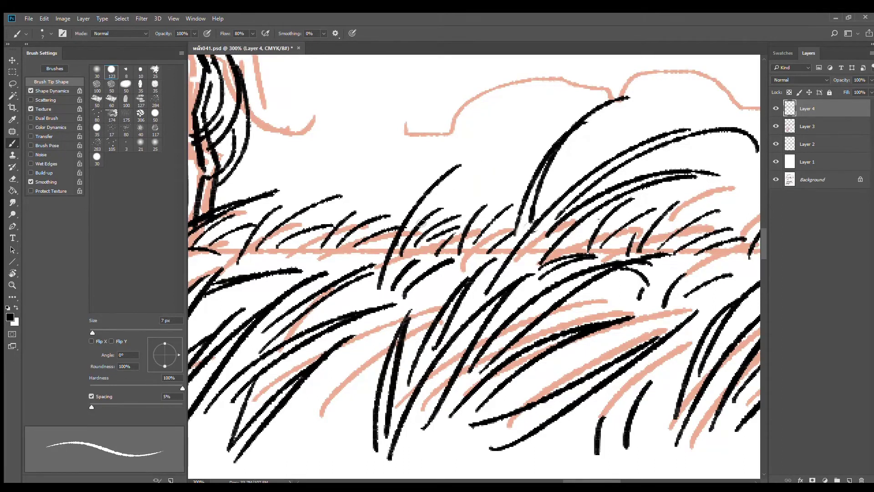
pyautogui.moveTo(411, 231); pyautogui.dragTo(505, 149)
# - Erase the short grass crossing the second tuft's blades, and add an inner blade and a drooping tip to it
pyautogui.press('e')
pyautogui.moveTo(444, 207)
pyautogui.mouseDown()
pyautogui.moveTo(400, 254)
pyautogui.moveTo(448, 199)
pyautogui.mouseUp()
pyautogui.press('b')
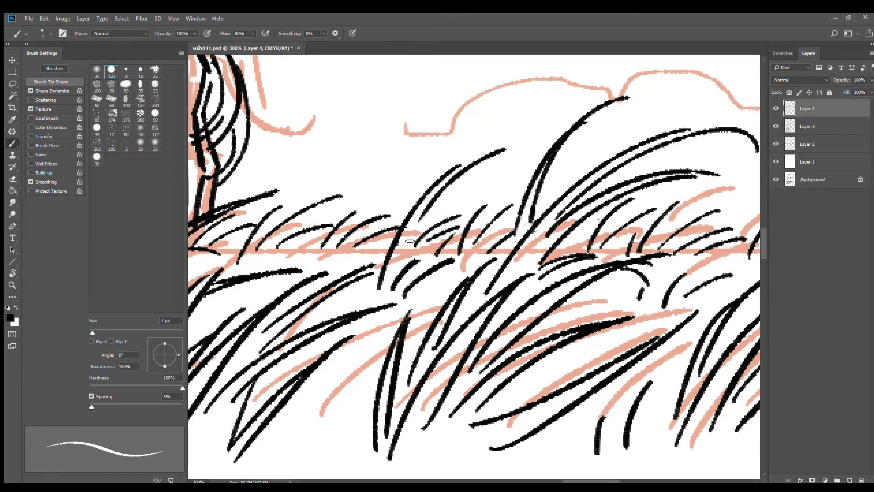
pyautogui.moveTo(394, 277); pyautogui.dragTo(422, 214)
pyautogui.moveTo(487, 151); pyautogui.dragTo(549, 152)
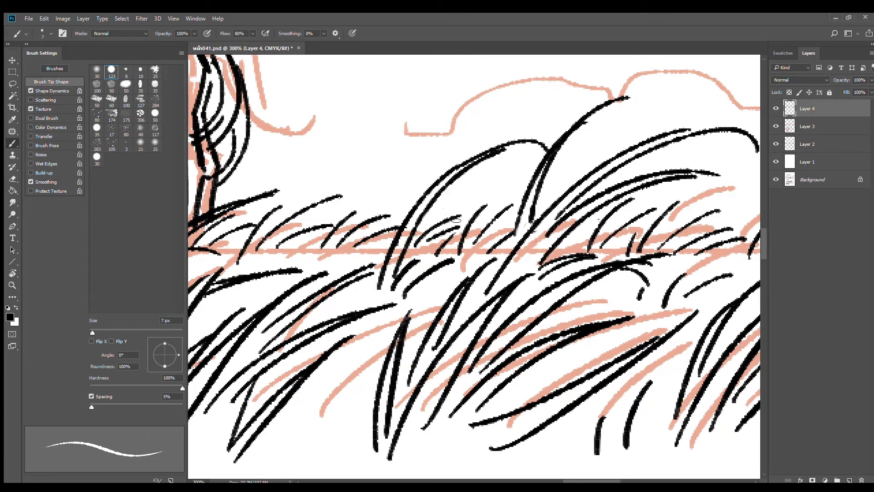
# - Clear the short blades beneath the second tuft's arch and ink lower arching blades there, redoing one stroke
pyautogui.press('e')
pyautogui.moveTo(455, 214)
pyautogui.mouseDown()
pyautogui.moveTo(417, 248)
pyautogui.moveTo(444, 225)
pyautogui.moveTo(452, 230)
pyautogui.mouseUp()
pyautogui.press('b')
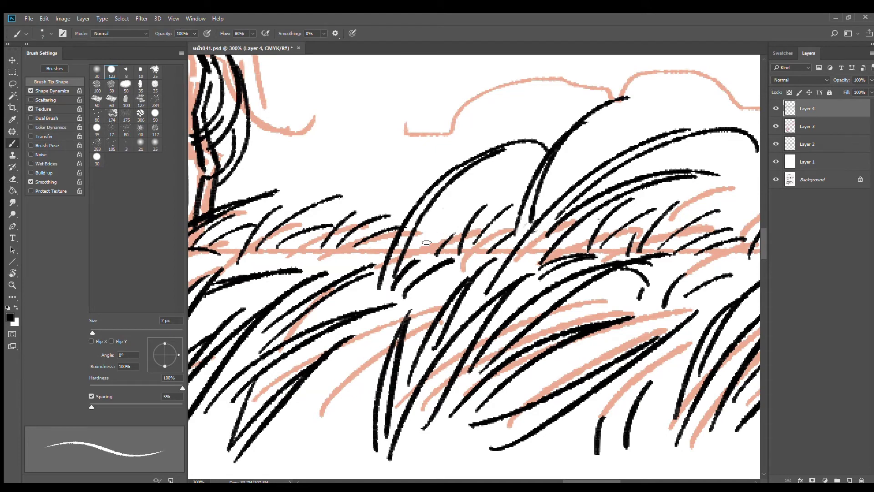
pyautogui.moveTo(418, 254)
pyautogui.mouseDown()
pyautogui.moveTo(440, 226)
pyautogui.moveTo(528, 176)
pyautogui.mouseUp()
pyautogui.hotkey('ctrl', 'z')
pyautogui.moveTo(419, 252); pyautogui.dragTo(494, 189)
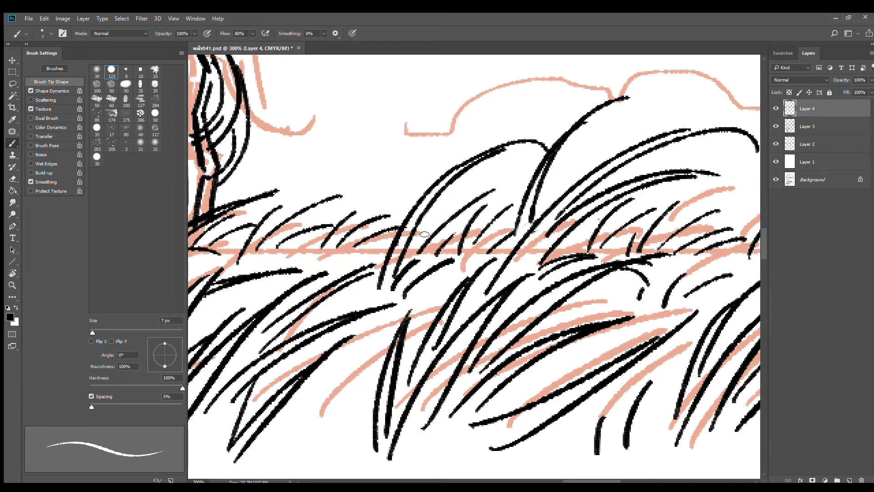
pyautogui.moveTo(418, 237)
pyautogui.mouseDown()
pyautogui.moveTo(478, 191)
pyautogui.moveTo(546, 177)
pyautogui.mouseUp()
# - Erase the lines overlapping the second tuft's base and redraw the blade ends and short curved blades there
pyautogui.press('e')
pyautogui.moveTo(425, 257); pyautogui.dragTo(393, 289)
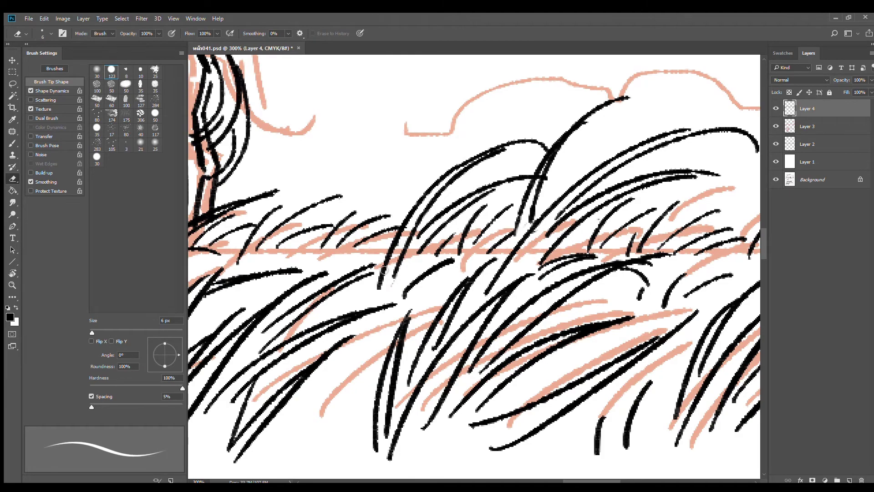
pyautogui.moveTo(434, 254); pyautogui.dragTo(387, 255)
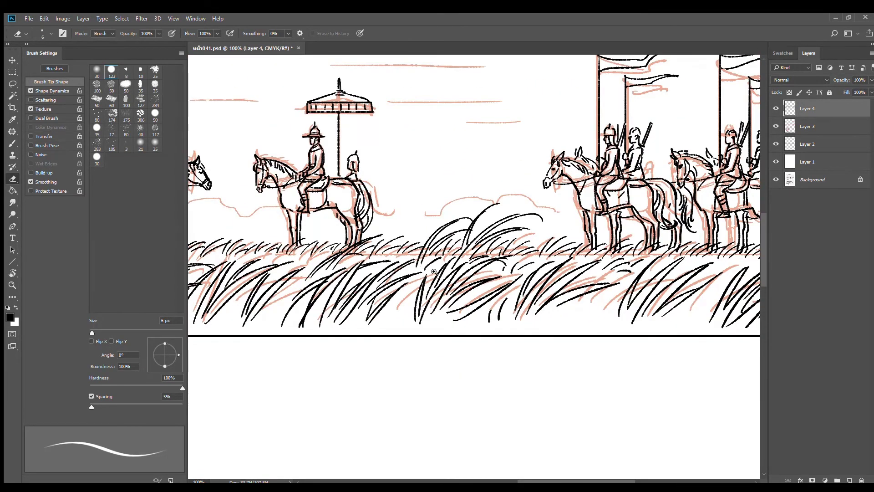
pyautogui.hotkey('ctrl', '+')
pyautogui.hotkey('ctrl', '+')
pyautogui.press('b')
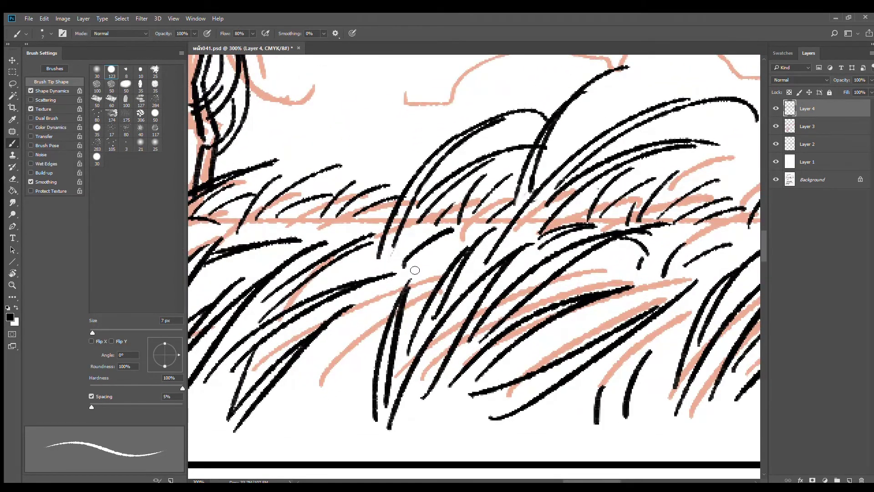
pyautogui.moveTo(411, 267); pyautogui.dragTo(484, 227)
pyautogui.moveTo(388, 257); pyautogui.dragTo(399, 242)
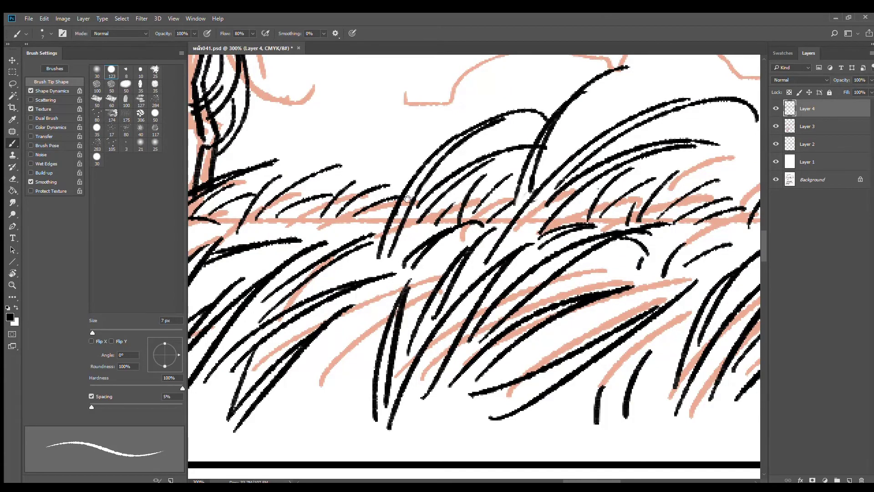
# - Ink two low arching blades above the ground line between the right umbrella rider's horse and the second tuft
pyautogui.moveTo(405, 198); pyautogui.dragTo(415, 229)
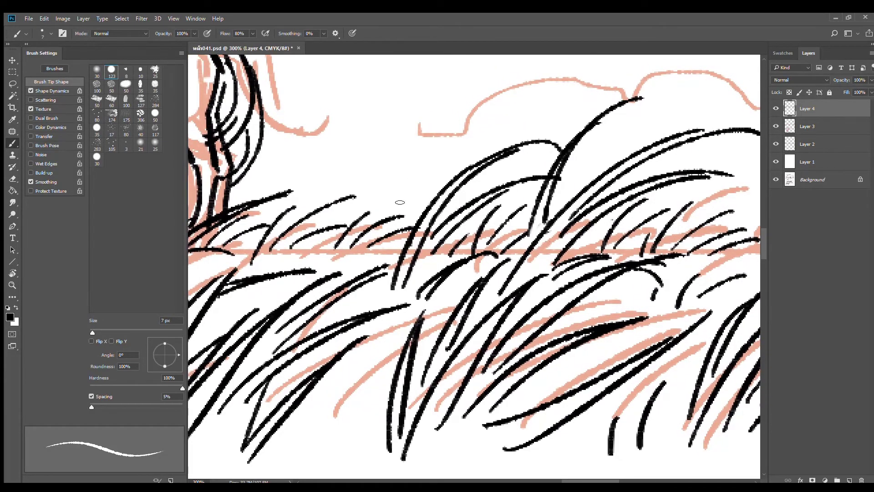
pyautogui.moveTo(362, 219); pyautogui.dragTo(423, 189)
pyautogui.moveTo(354, 217); pyautogui.dragTo(418, 187)
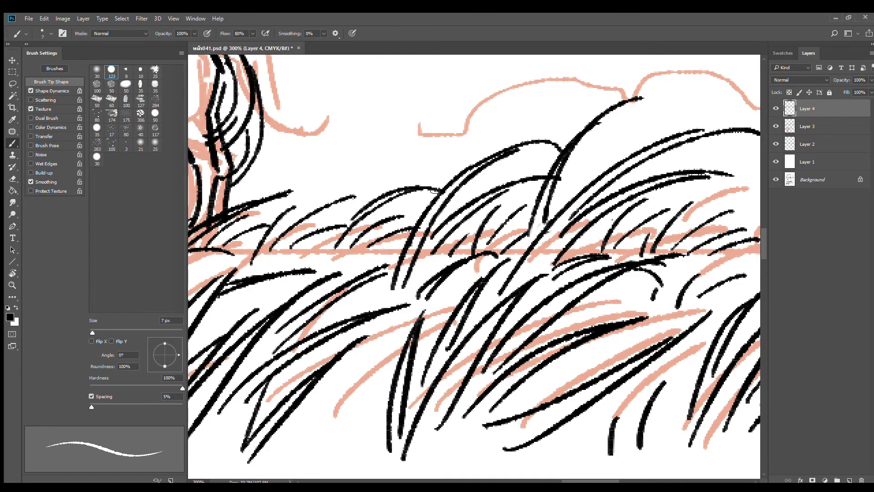
pyautogui.scroll(-3, 545, 211)
pyautogui.moveTo(605, 218); pyautogui.dragTo(556, 162)
pyautogui.scroll(-1, 600, 189)
pyautogui.hotkey('ctrl', '-')
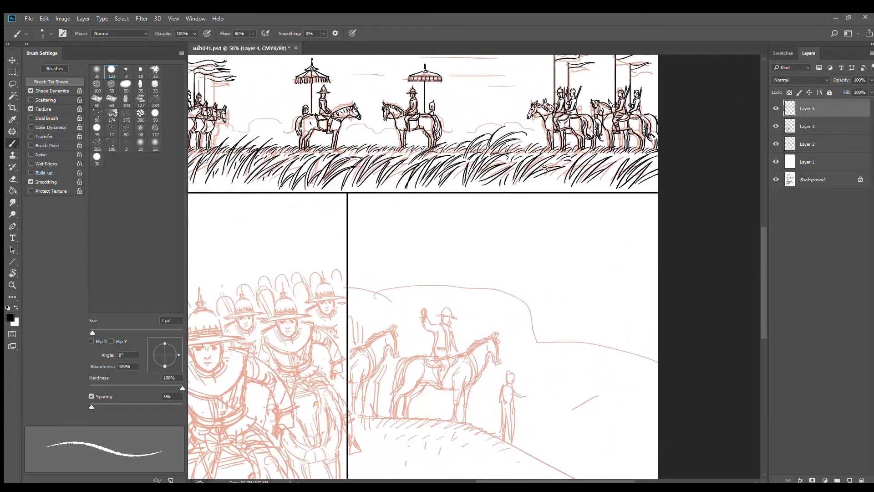
# - Ink extra short blades among the lower foreground grass beneath the second tuft's base
pyautogui.scroll(4, 489, 173)
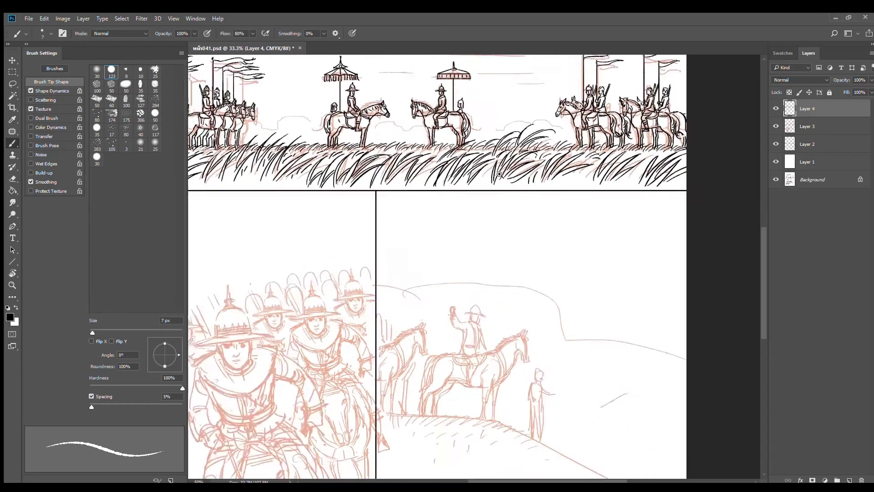
pyautogui.moveTo(495, 144); pyautogui.dragTo(445, 213)
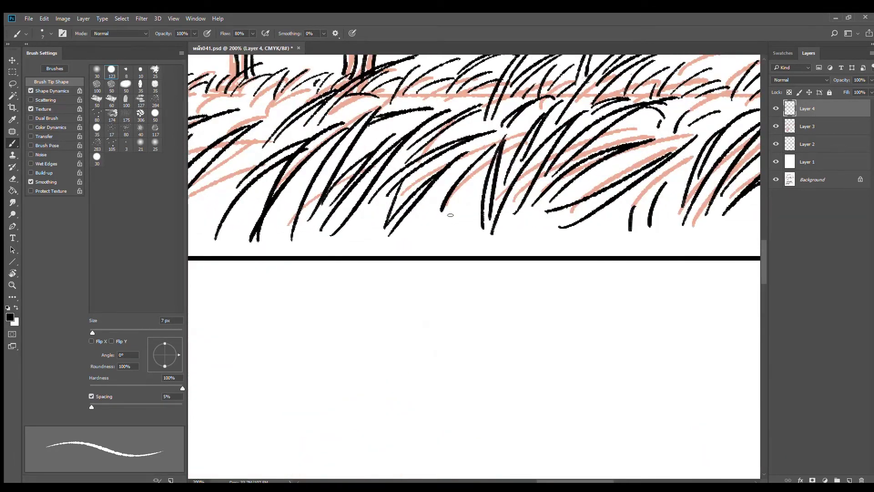
pyautogui.moveTo(490, 158); pyautogui.dragTo(446, 216)
pyautogui.moveTo(527, 130); pyautogui.dragTo(509, 146)
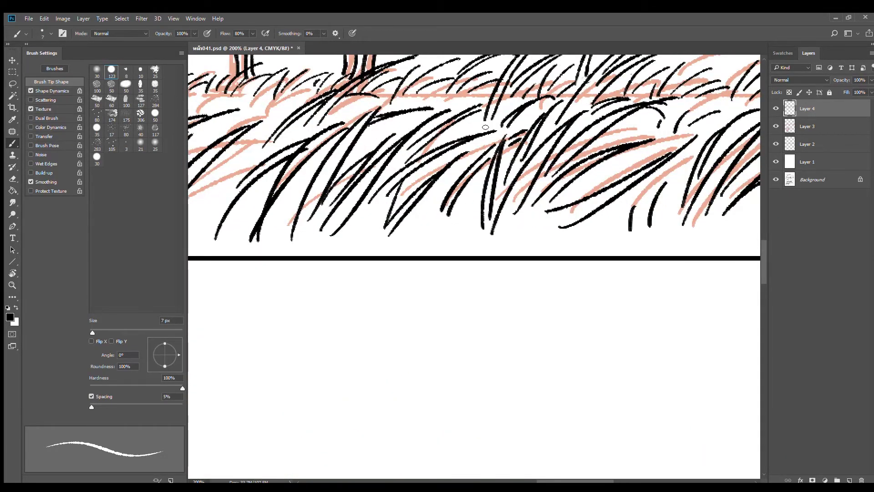
pyautogui.moveTo(486, 118); pyautogui.dragTo(458, 143)
pyautogui.moveTo(529, 95)
pyautogui.mouseDown()
pyautogui.moveTo(504, 110)
pyautogui.moveTo(460, 105)
pyautogui.mouseUp()
pyautogui.scroll(-5, 571, 162)
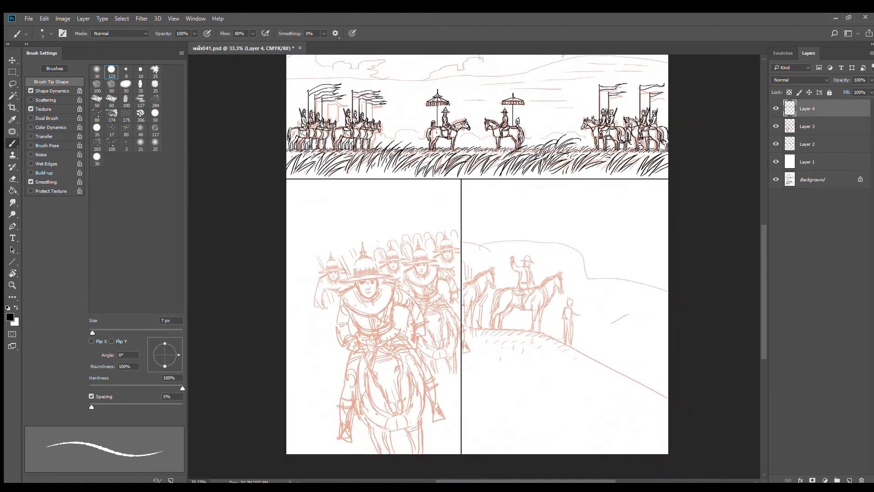
# - Ink a small tuft of thin drooping blades above the ground line between the two umbrella riders, redoing one stroke
pyautogui.hotkey('ctrl', '+')
pyautogui.hotkey('ctrl', '+')
pyautogui.hotkey('ctrl', '+')
pyautogui.hotkey('ctrl', '+')
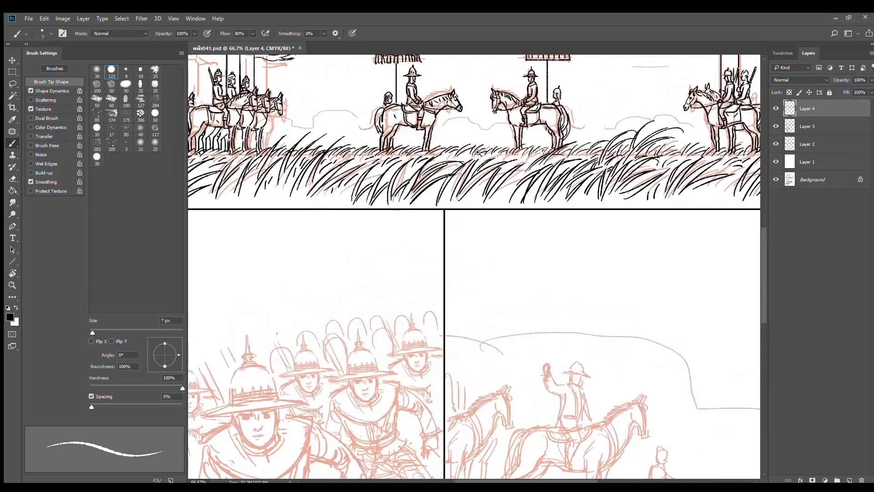
pyautogui.moveTo(420, 152); pyautogui.dragTo(493, 103)
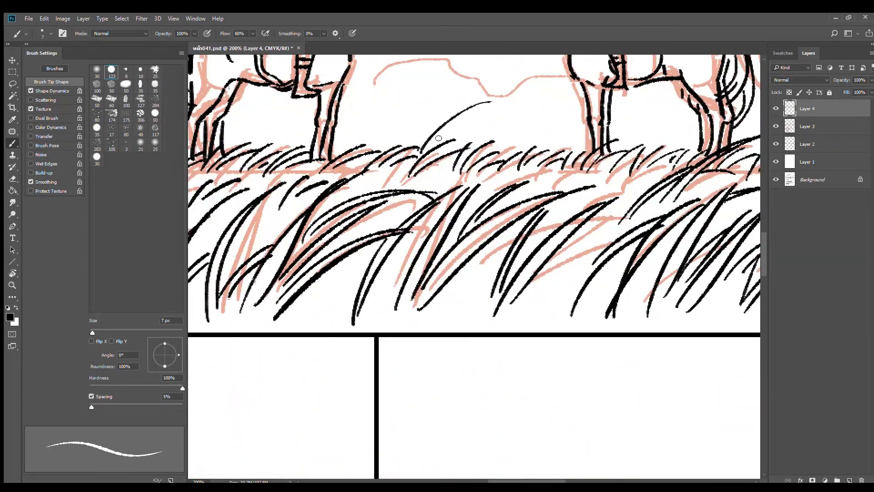
pyautogui.moveTo(438, 138); pyautogui.dragTo(504, 101)
pyautogui.hotkey('ctrl', 'z')
pyautogui.moveTo(440, 134); pyautogui.dragTo(492, 126)
pyautogui.moveTo(440, 122); pyautogui.dragTo(459, 100)
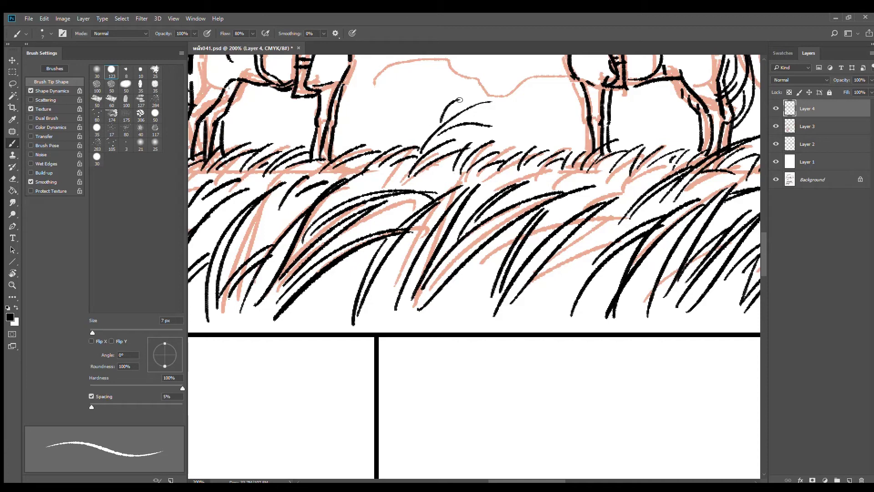
pyautogui.moveTo(465, 143)
pyautogui.mouseDown()
pyautogui.moveTo(515, 126)
pyautogui.moveTo(505, 113)
pyautogui.moveTo(517, 136)
pyautogui.mouseUp()
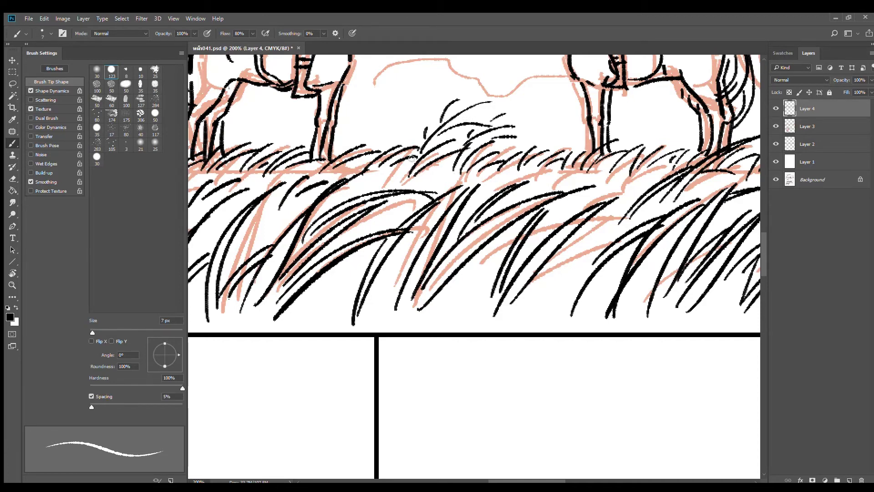
pyautogui.moveTo(382, 146); pyautogui.dragTo(401, 127)
pyautogui.scroll(-3, 494, 155)
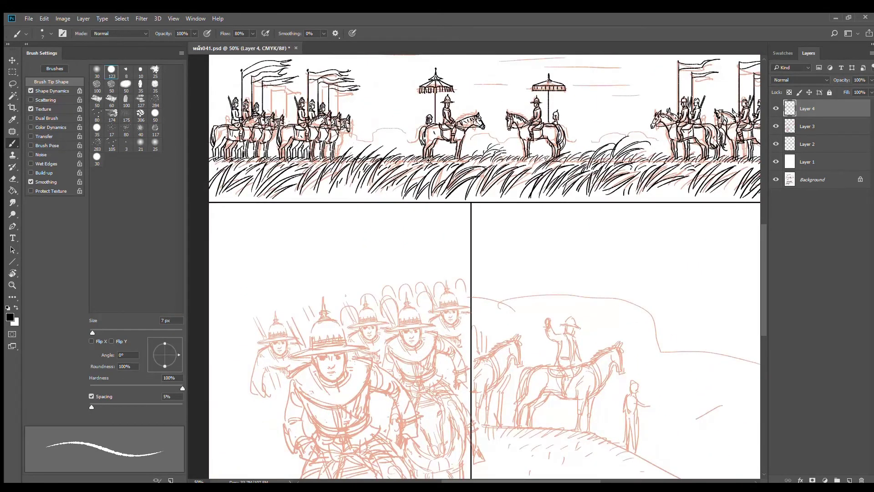
# - Add thin drooping blades to the tall tuft behind the left umbrella rider's horse, and save the document
pyautogui.scroll(3, 427, 160)
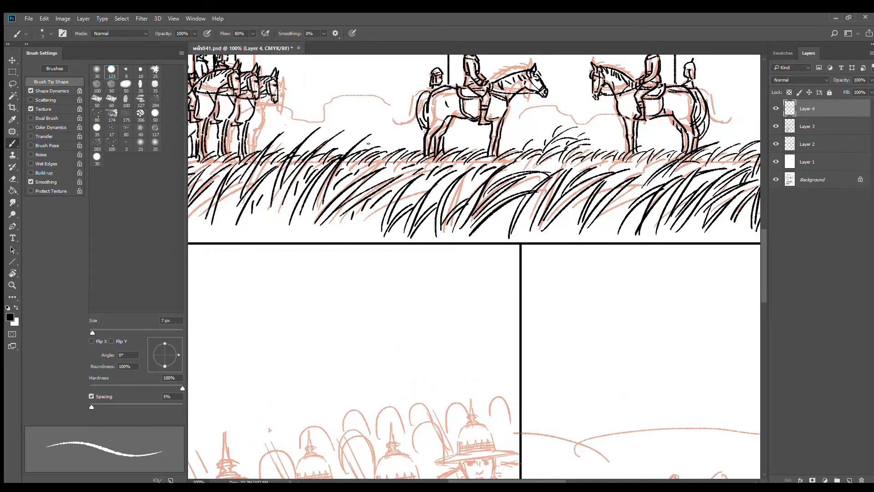
pyautogui.moveTo(380, 144)
pyautogui.mouseDown()
pyautogui.moveTo(419, 160)
pyautogui.moveTo(441, 136)
pyautogui.mouseUp()
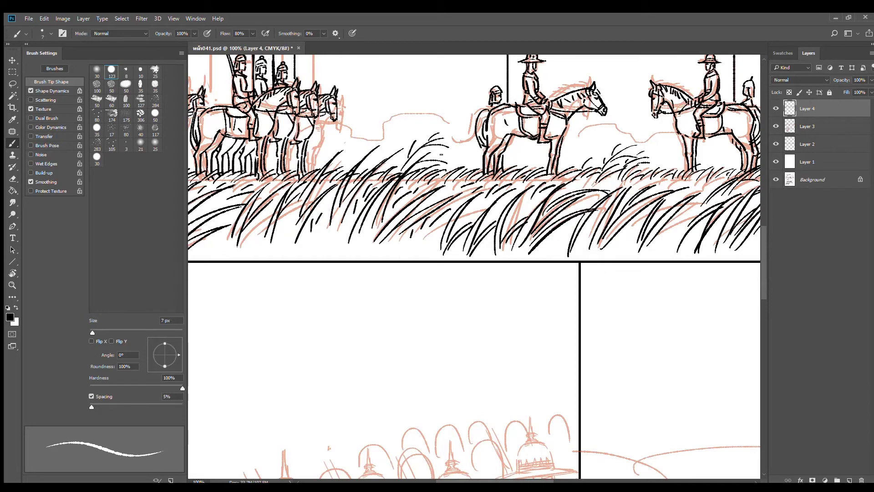
pyautogui.moveTo(431, 159); pyautogui.dragTo(450, 155)
pyautogui.scroll(-2, 452, 172)
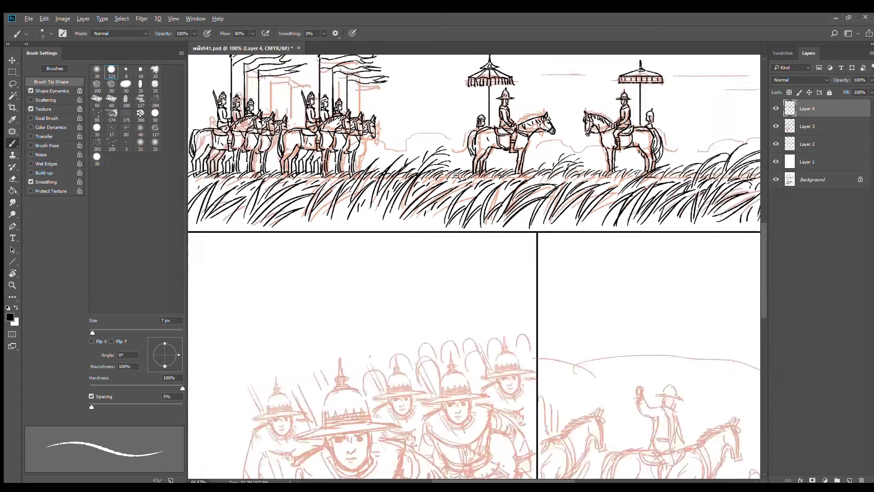
pyautogui.scroll(-1, 625, 156)
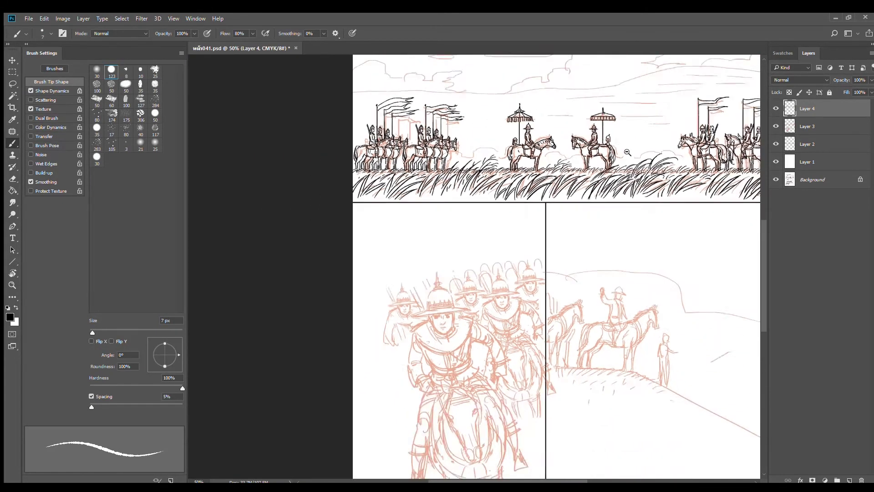
pyautogui.moveTo(636, 136); pyautogui.dragTo(573, 168)
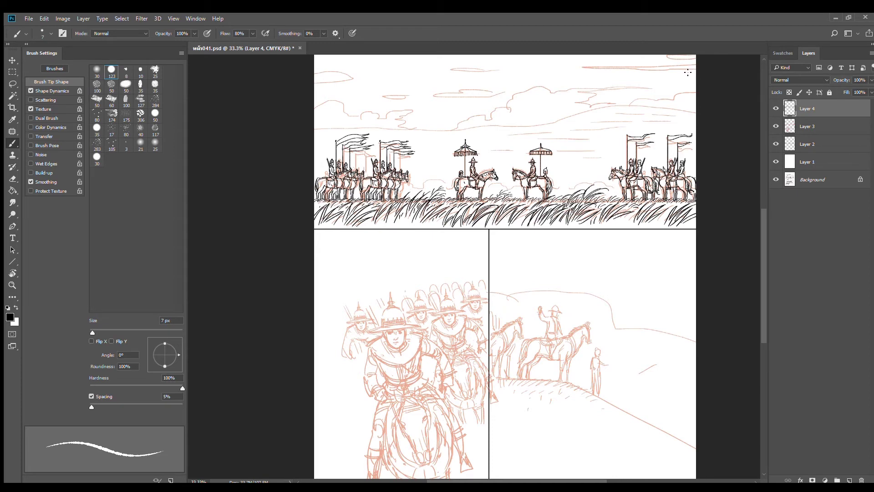
pyautogui.hotkey('ctrl', 's')
# - Reduce the brush to 5 px and ink a scalloped bush outline between the left army and the left umbrella rider
pyautogui.moveTo(444, 185); pyautogui.dragTo(374, 201)
pyautogui.moveTo(308, 171); pyautogui.dragTo(357, 201)
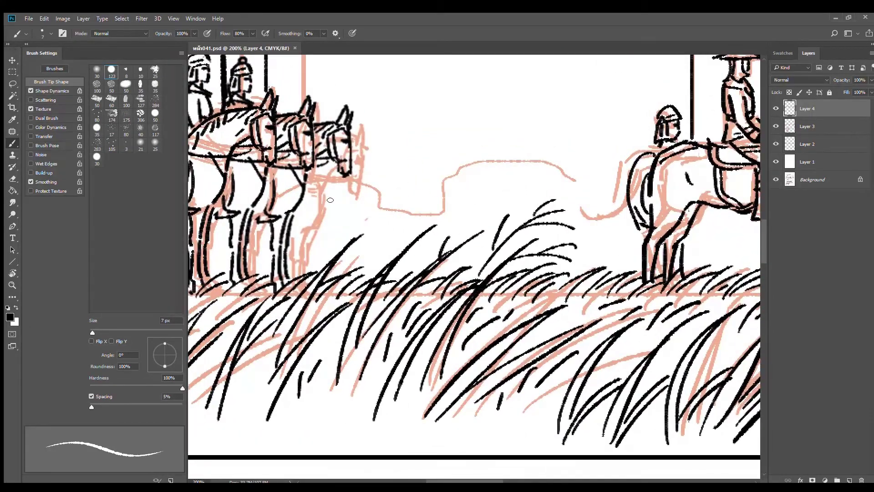
pyautogui.press('[')
pyautogui.press('[')
pyautogui.moveTo(309, 196)
pyautogui.mouseDown()
pyautogui.moveTo(348, 189)
pyautogui.moveTo(371, 203)
pyautogui.mouseUp()
pyautogui.moveTo(383, 196)
pyautogui.mouseDown()
pyautogui.moveTo(402, 191)
pyautogui.moveTo(435, 206)
pyautogui.moveTo(477, 161)
pyautogui.moveTo(512, 158)
pyautogui.moveTo(527, 175)
pyautogui.moveTo(565, 163)
pyautogui.moveTo(582, 189)
pyautogui.moveTo(594, 183)
pyautogui.moveTo(604, 204)
pyautogui.moveTo(614, 193)
pyautogui.moveTo(412, 202)
pyautogui.mouseUp()
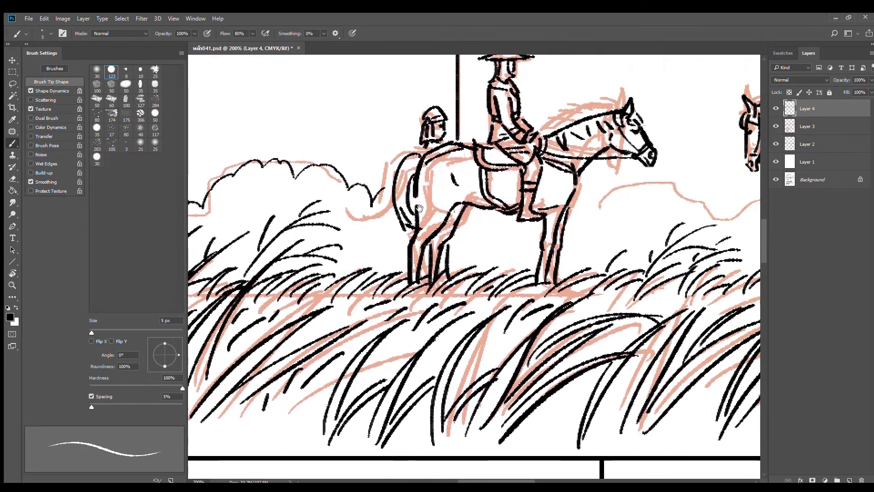
# - Ink scalloped bush outlines between the two umbrella riders and from the right umbrella rider's horse to the right army
pyautogui.moveTo(632, 199); pyautogui.dragTo(514, 189)
pyautogui.moveTo(463, 176)
pyautogui.mouseDown()
pyautogui.moveTo(490, 199)
pyautogui.moveTo(484, 194)
pyautogui.moveTo(499, 177)
pyautogui.moveTo(539, 181)
pyautogui.moveTo(528, 179)
pyautogui.moveTo(545, 168)
pyautogui.moveTo(585, 208)
pyautogui.moveTo(576, 200)
pyautogui.moveTo(592, 182)
pyautogui.moveTo(610, 187)
pyautogui.moveTo(617, 204)
pyautogui.moveTo(629, 187)
pyautogui.moveTo(665, 179)
pyautogui.mouseUp()
pyautogui.moveTo(700, 209); pyautogui.dragTo(501, 202)
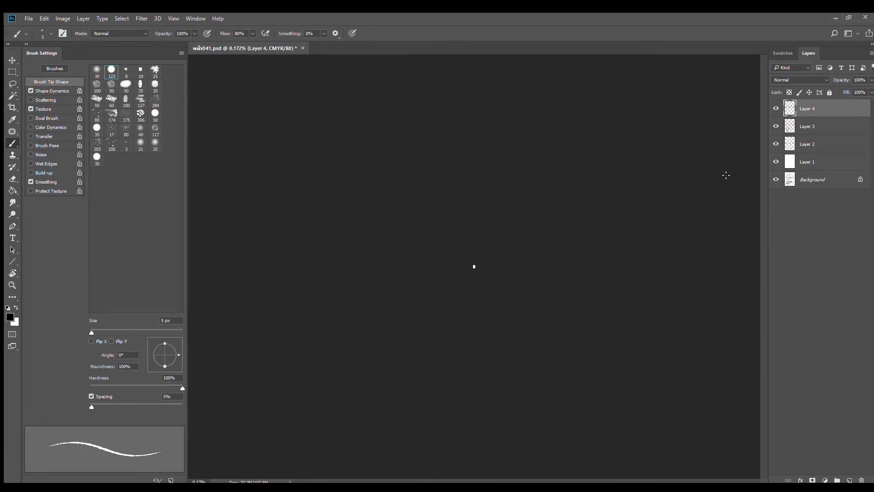
pyautogui.moveTo(480, 273)
pyautogui.mouseDown()
pyautogui.moveTo(480, 255)
pyautogui.moveTo(509, 254)
pyautogui.moveTo(451, 184)
pyautogui.moveTo(490, 165)
pyautogui.moveTo(514, 174)
pyautogui.moveTo(556, 147)
pyautogui.moveTo(607, 167)
pyautogui.moveTo(419, 203)
pyautogui.moveTo(492, 185)
pyautogui.moveTo(553, 213)
pyautogui.moveTo(574, 197)
pyautogui.moveTo(625, 199)
pyautogui.mouseUp()
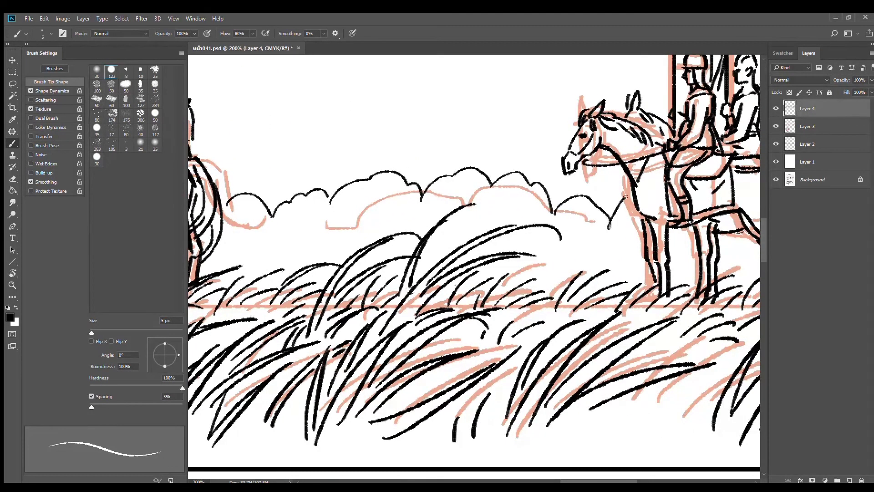
# - Add a new layer above Layer 4
pyautogui.keyDown('alt'); pyautogui.click(630, 228); pyautogui.keyUp('alt')
pyautogui.keyDown('alt'); pyautogui.click(631, 229); pyautogui.keyUp('alt')
pyautogui.keyDown('alt'); pyautogui.click(658, 229); pyautogui.keyUp('alt')
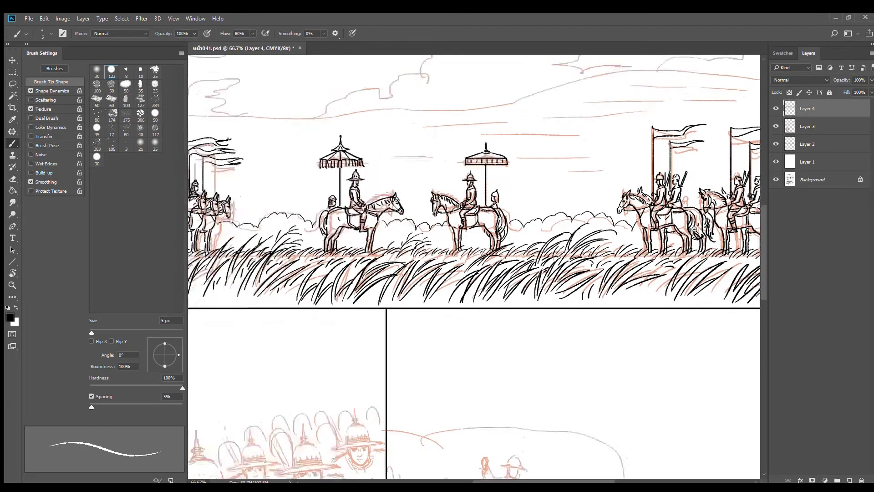
pyautogui.moveTo(660, 221); pyautogui.dragTo(634, 167)
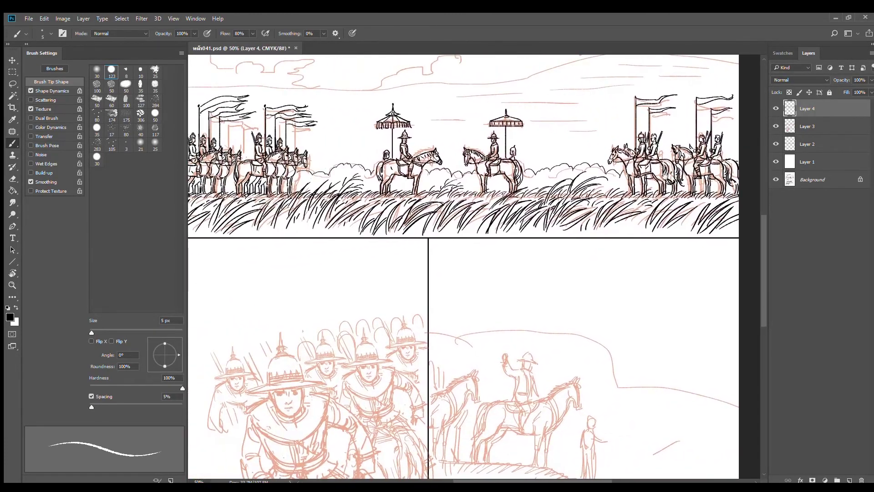
pyautogui.keyDown('alt'); pyautogui.click(485, 198); pyautogui.keyUp('alt')
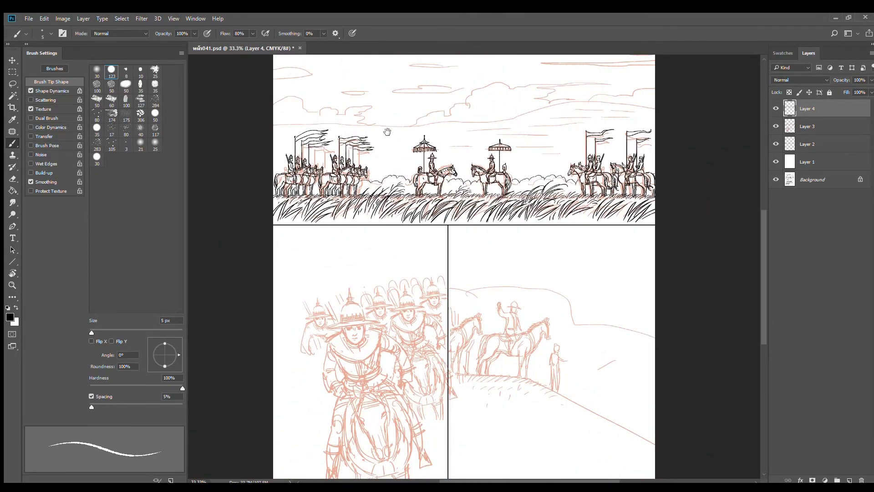
pyautogui.keyDown('ctrl'); pyautogui.click(434, 129); pyautogui.keyUp('ctrl')
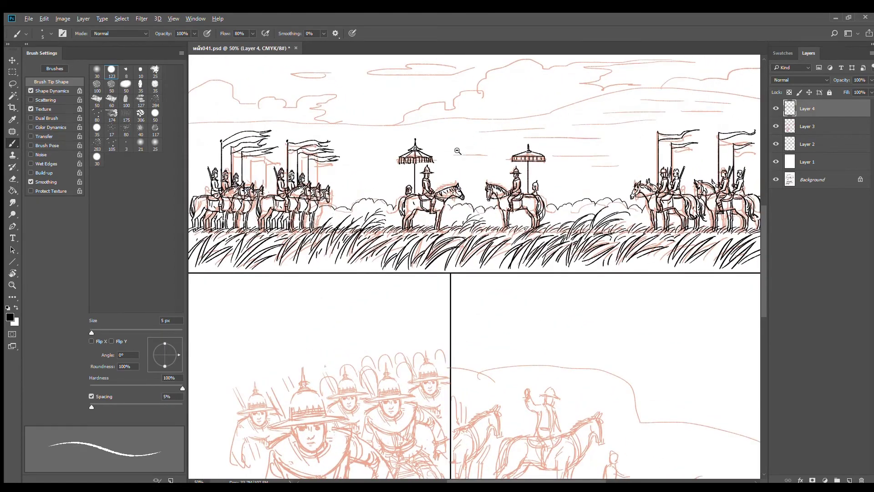
pyautogui.keyDown('alt'); pyautogui.click(457, 151); pyautogui.keyUp('alt')
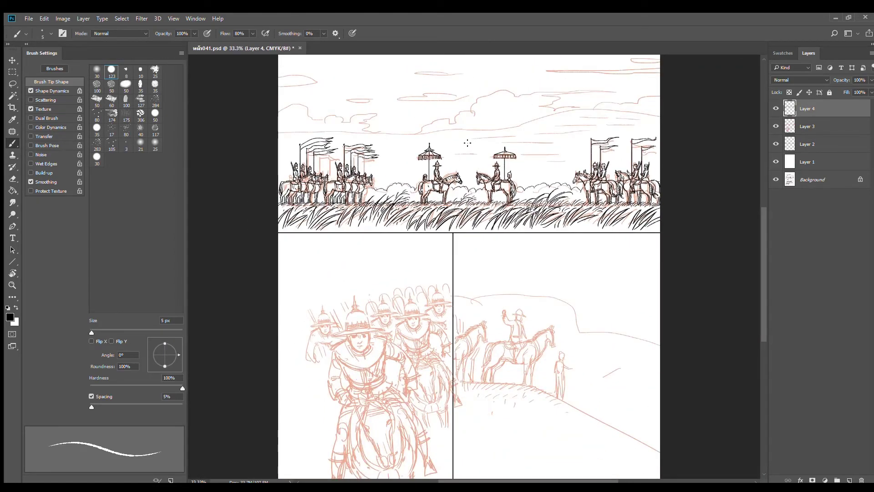
pyautogui.click(849, 480)
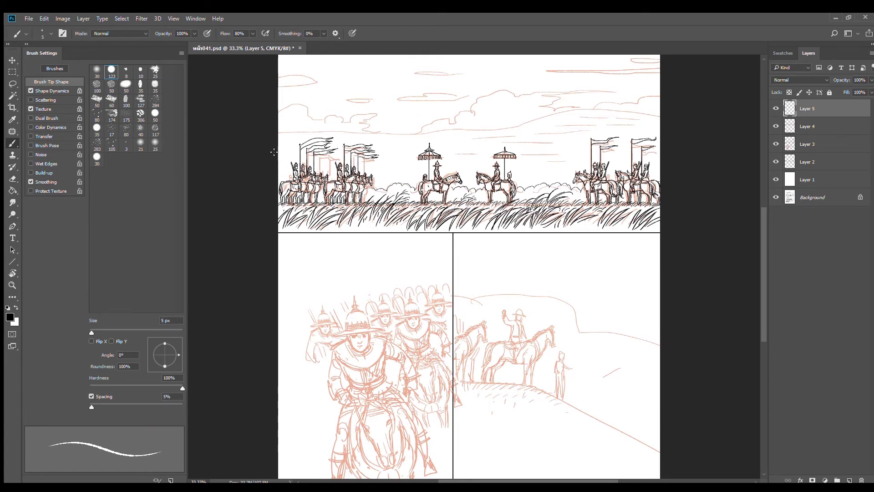
# - Try to ink one broad mountain outline peaking above the two umbrella riders
pyautogui.moveTo(273, 144)
pyautogui.mouseDown()
pyautogui.moveTo(460, 100)
pyautogui.moveTo(576, 157)
pyautogui.mouseUp()
pyautogui.hotkey('ctrl', 'z')
pyautogui.moveTo(279, 152)
pyautogui.mouseDown()
pyautogui.moveTo(303, 138)
pyautogui.moveTo(422, 131)
pyautogui.moveTo(470, 114)
pyautogui.moveTo(558, 148)
pyautogui.mouseUp()
pyautogui.hotkey('ctrl', 'z')
pyautogui.moveTo(276, 150)
pyautogui.mouseDown()
pyautogui.moveTo(426, 105)
pyautogui.moveTo(583, 161)
pyautogui.mouseUp()
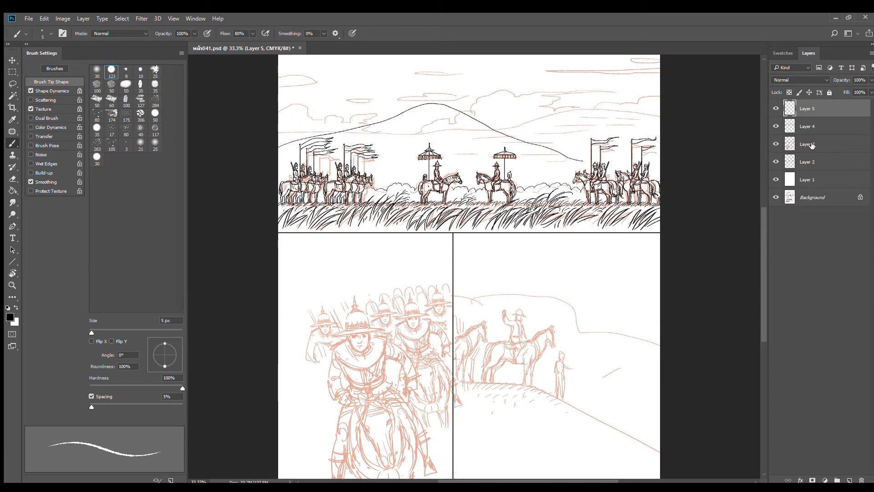
pyautogui.hotkey('ctrl', 'z')
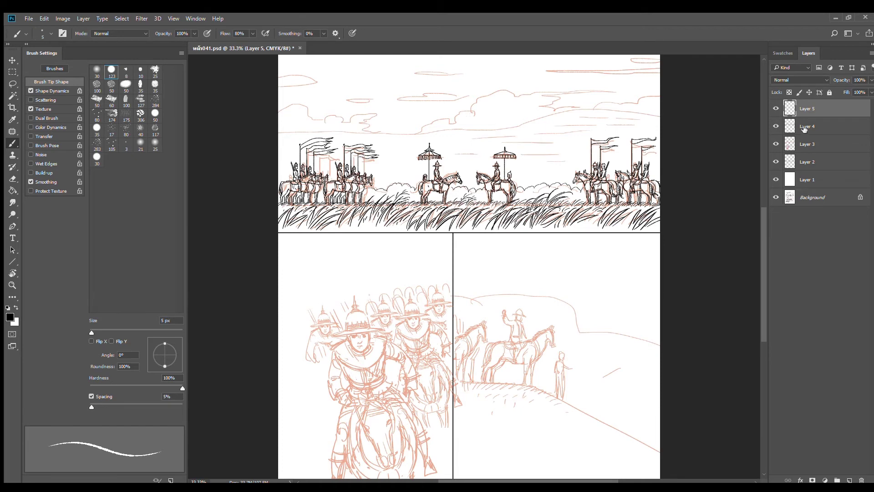
# - Hide Layer 1 to examine the rough page layout and speech balloons, and show it again
pyautogui.click(775, 179)
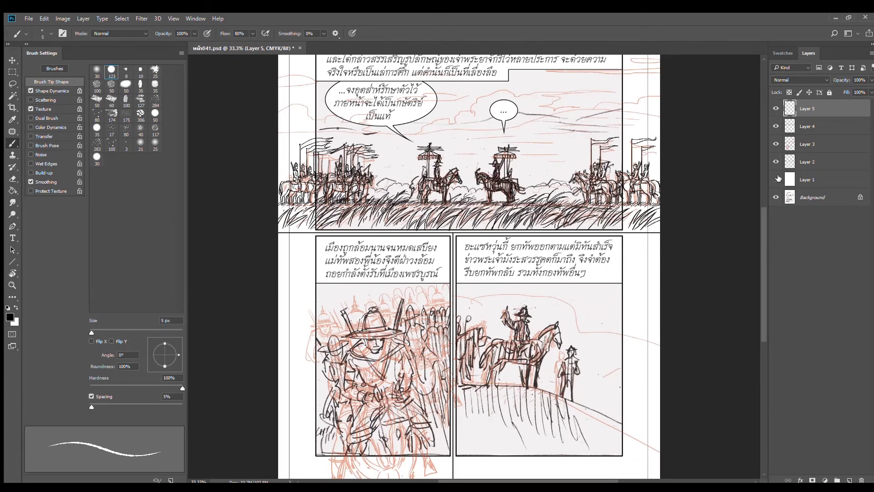
pyautogui.click(776, 179)
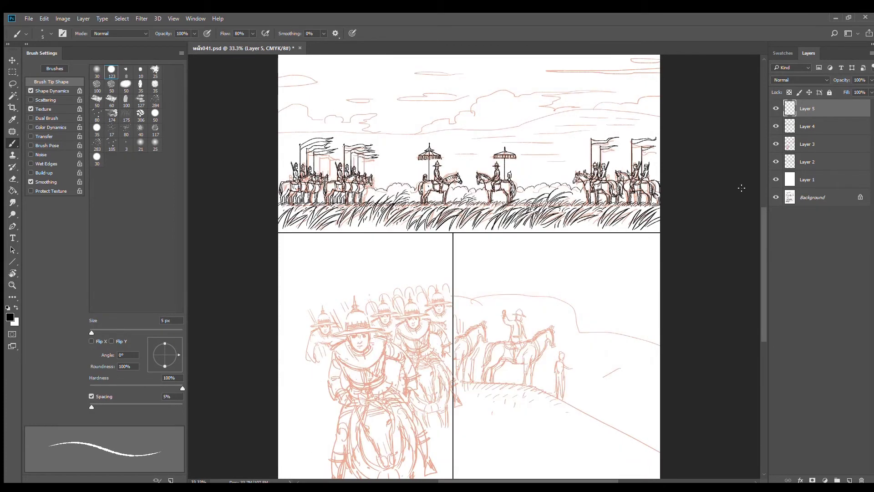
# - Try to ink a hill line running nearly flat above the left army and rising to a crest over the right army
pyautogui.click(351, 137)
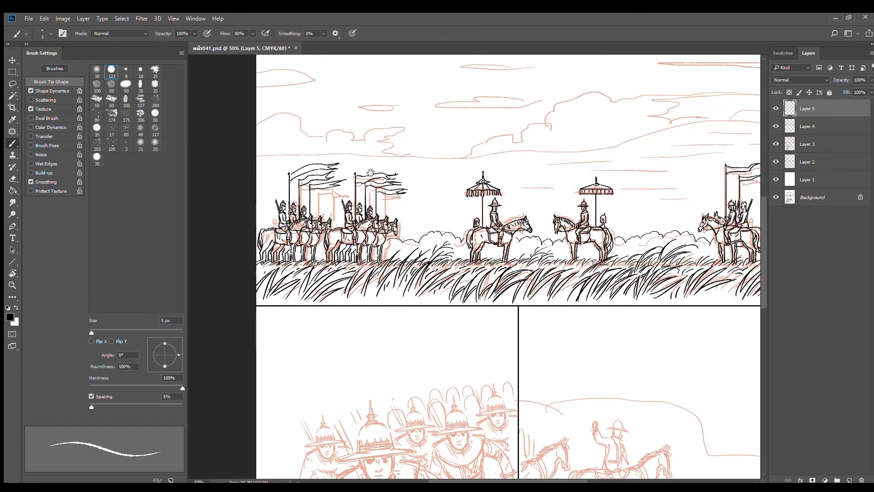
pyautogui.moveTo(245, 175)
pyautogui.mouseDown()
pyautogui.moveTo(319, 154)
pyautogui.moveTo(427, 163)
pyautogui.moveTo(473, 148)
pyautogui.moveTo(572, 139)
pyautogui.moveTo(430, 170)
pyautogui.moveTo(508, 156)
pyautogui.mouseUp()
pyautogui.keyDown('alt'); pyautogui.click(401, 173); pyautogui.keyUp('alt')
pyautogui.hotkey('ctrl', 'z')
pyautogui.moveTo(340, 166); pyautogui.dragTo(446, 158)
pyautogui.hotkey('ctrl', 'z')
pyautogui.moveTo(318, 165)
pyautogui.mouseDown()
pyautogui.moveTo(613, 131)
pyautogui.moveTo(751, 160)
pyautogui.mouseUp()
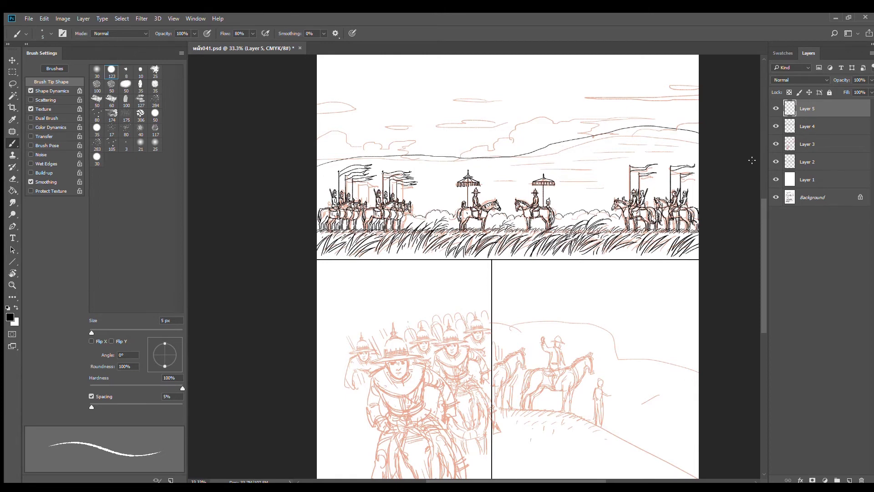
pyautogui.hotkey('ctrl', 'z')
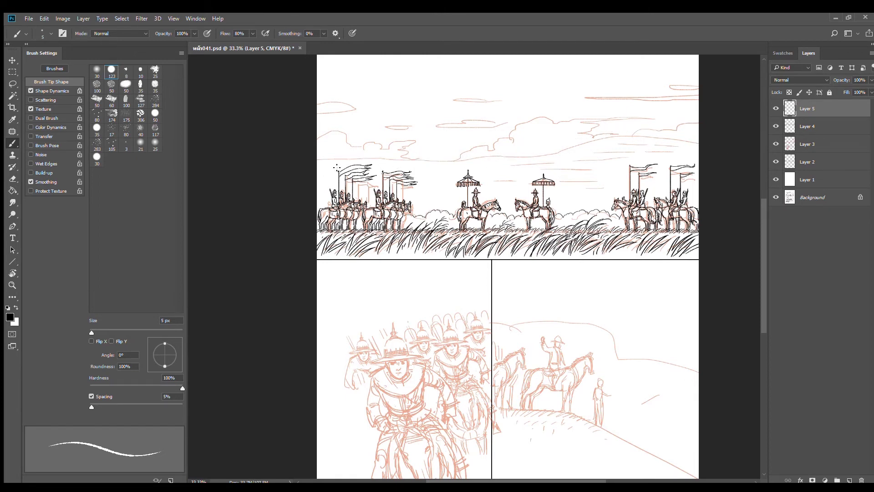
# - Ink a rolling hill line from a low rise over the left army to a broad crest over the right army, and compare it with the rough layout
pyautogui.moveTo(323, 170)
pyautogui.mouseDown()
pyautogui.moveTo(374, 159)
pyautogui.moveTo(449, 170)
pyautogui.moveTo(611, 125)
pyautogui.moveTo(679, 132)
pyautogui.moveTo(710, 148)
pyautogui.mouseUp()
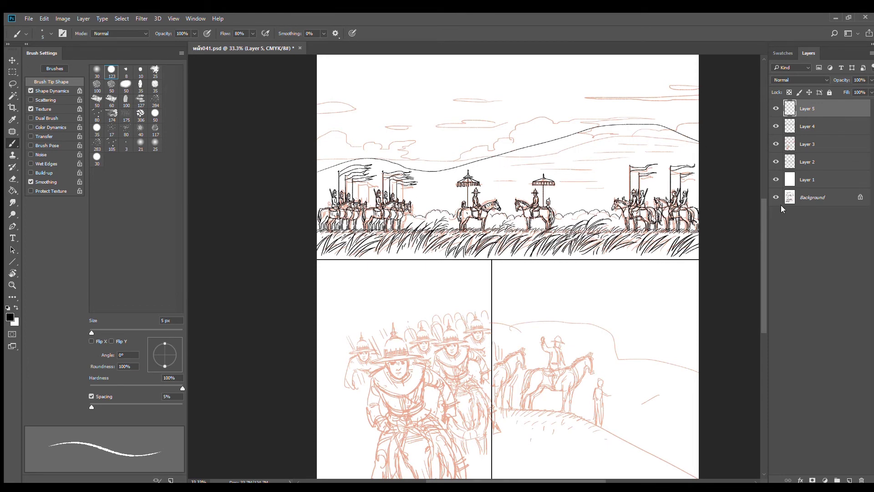
pyautogui.click(775, 179)
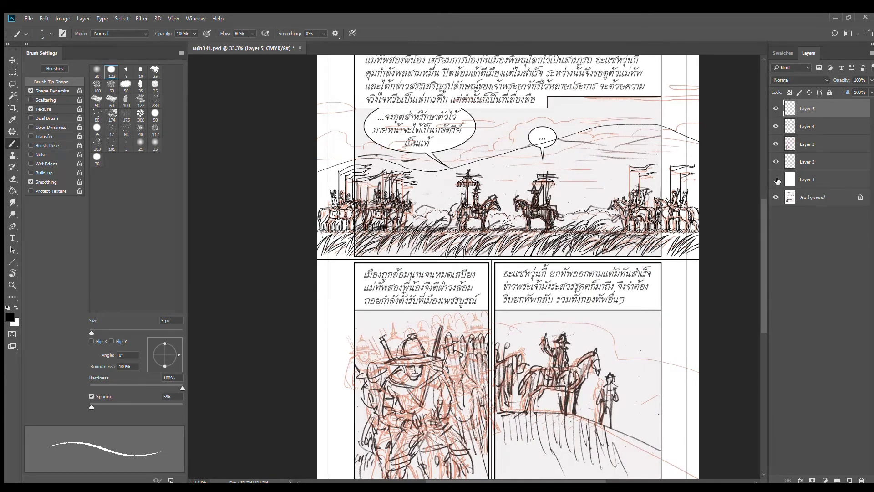
pyautogui.click(777, 179)
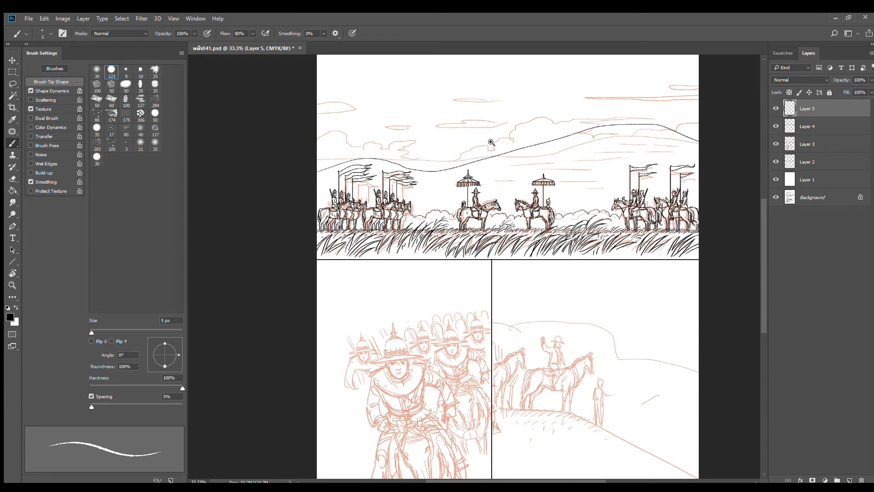
pyautogui.keyDown('ctrl'); pyautogui.click(505, 153); pyautogui.keyUp('ctrl')
pyautogui.keyDown('ctrl'); pyautogui.click(516, 153); pyautogui.keyUp('ctrl')
pyautogui.keyDown('ctrl'); pyautogui.keyDown('alt'); pyautogui.click(515, 161); pyautogui.keyUp('alt'); pyautogui.keyUp('ctrl')
pyautogui.moveTo(512, 164); pyautogui.dragTo(500, 228)
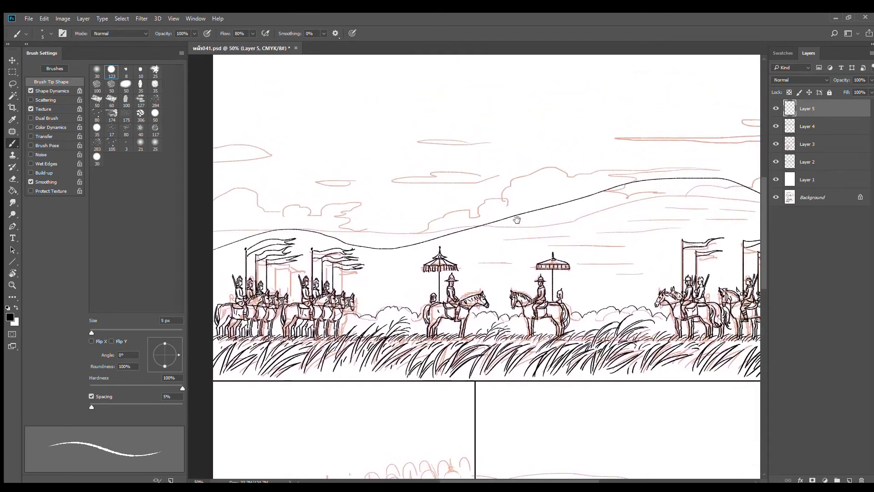
# - Ink a puffy cumulus cloud with scalloped lobes in the sky above the two umbrella riders
pyautogui.keyDown('ctrl'); pyautogui.click(482, 222); pyautogui.keyUp('ctrl')
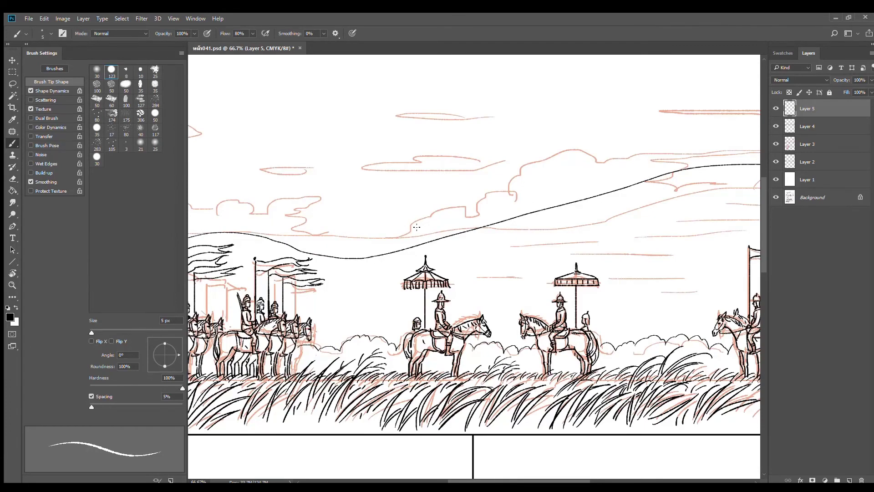
pyautogui.moveTo(408, 232)
pyautogui.mouseDown()
pyautogui.moveTo(415, 206)
pyautogui.moveTo(434, 203)
pyautogui.moveTo(443, 172)
pyautogui.moveTo(477, 170)
pyautogui.moveTo(494, 154)
pyautogui.moveTo(520, 166)
pyautogui.moveTo(559, 165)
pyautogui.moveTo(574, 188)
pyautogui.mouseUp()
pyautogui.scroll(1, 422, 217)
pyautogui.hotkey('ctrl', 'z')
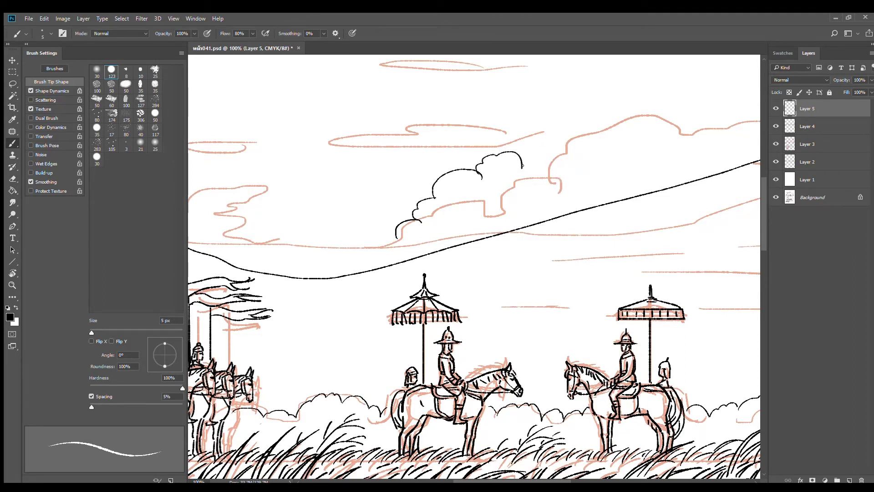
pyautogui.moveTo(522, 170)
pyautogui.mouseDown()
pyautogui.moveTo(561, 161)
pyautogui.moveTo(586, 183)
pyautogui.moveTo(624, 191)
pyautogui.moveTo(613, 214)
pyautogui.moveTo(680, 219)
pyautogui.mouseUp()
# - Ink a nearly flat horizon line from the hill slope toward the right army, with a row of low rounded clouds along it
pyautogui.moveTo(497, 237)
pyautogui.mouseDown()
pyautogui.moveTo(369, 221)
pyautogui.moveTo(563, 224)
pyautogui.mouseUp()
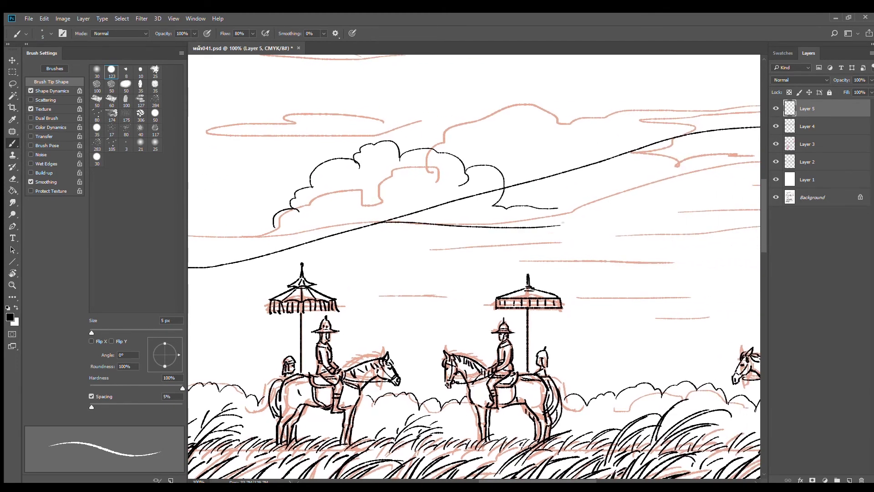
pyautogui.hotkey('ctrl', 'z')
pyautogui.moveTo(378, 224)
pyautogui.mouseDown()
pyautogui.moveTo(657, 202)
pyautogui.moveTo(503, 211)
pyautogui.moveTo(584, 211)
pyautogui.mouseUp()
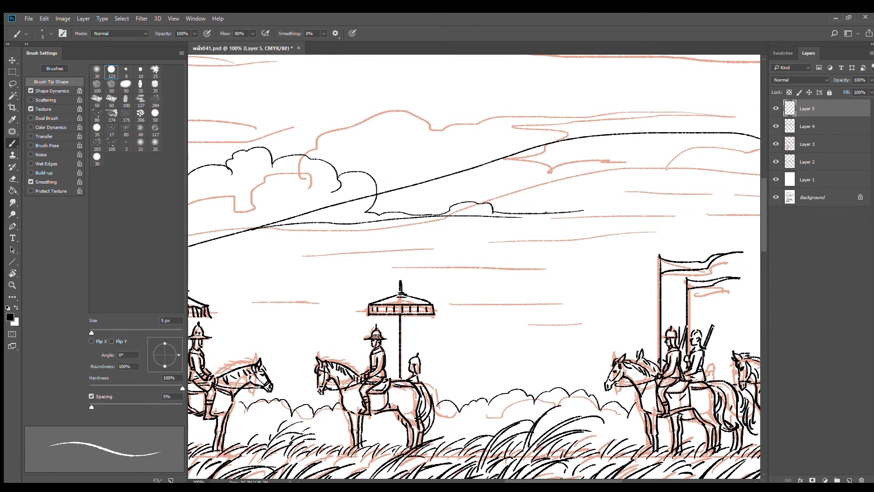
pyautogui.hotkey('ctrl', 'z')
pyautogui.moveTo(493, 210); pyautogui.dragTo(601, 197)
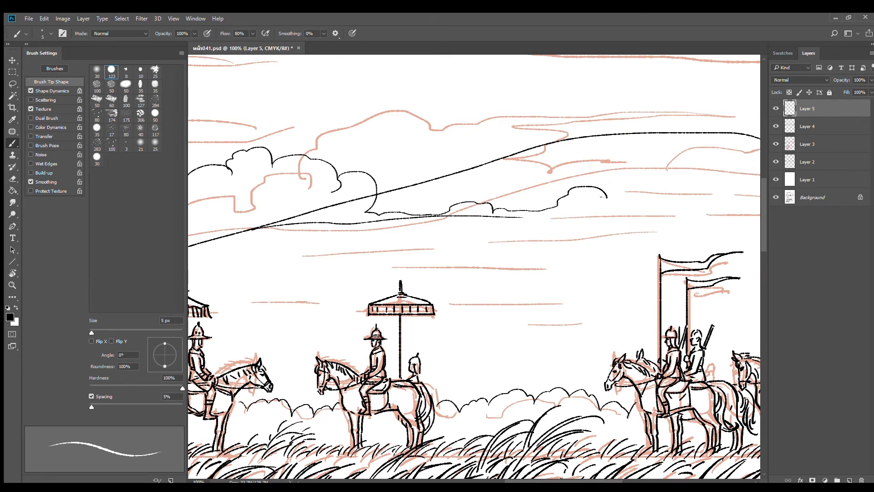
pyautogui.moveTo(523, 217); pyautogui.dragTo(692, 210)
pyautogui.moveTo(604, 197)
pyautogui.mouseDown()
pyautogui.moveTo(634, 202)
pyautogui.moveTo(702, 179)
pyautogui.moveTo(719, 197)
pyautogui.moveTo(603, 207)
pyautogui.moveTo(625, 198)
pyautogui.moveTo(645, 206)
pyautogui.moveTo(688, 176)
pyautogui.moveTo(703, 181)
pyautogui.moveTo(710, 169)
pyautogui.moveTo(747, 160)
pyautogui.mouseUp()
pyautogui.moveTo(566, 210)
pyautogui.mouseDown()
pyautogui.moveTo(643, 210)
pyautogui.moveTo(555, 217)
pyautogui.mouseUp()
pyautogui.hotkey('ctrl', 'z')
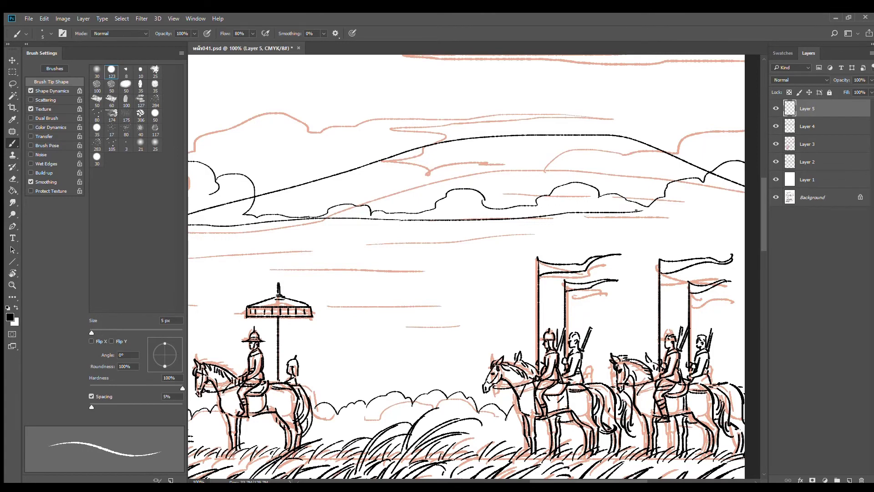
# - Extend the horizon line to the panel's right edge and clean up where its strokes overlap
pyautogui.moveTo(637, 211)
pyautogui.mouseDown()
pyautogui.moveTo(455, 225)
pyautogui.moveTo(746, 224)
pyautogui.mouseUp()
pyautogui.press('e')
pyautogui.moveTo(565, 212)
pyautogui.mouseDown()
pyautogui.moveTo(655, 212)
pyautogui.moveTo(557, 213)
pyautogui.moveTo(639, 212)
pyautogui.moveTo(572, 214)
pyautogui.moveTo(583, 218)
pyautogui.mouseUp()
pyautogui.press('b')
pyautogui.keyDown('alt'); pyautogui.scroll(-1, 614, 209); pyautogui.keyUp('alt')
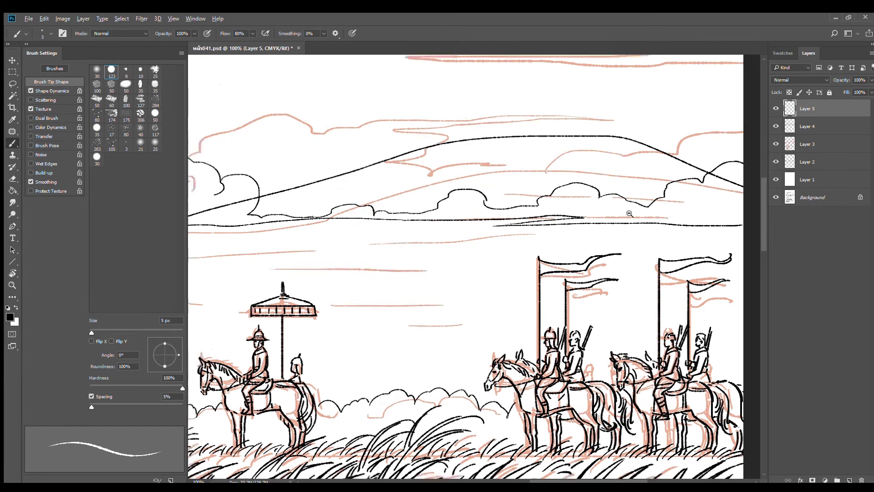
# - Enlarge the eraser to 20 px and erase the hill line where it crosses the big cumulus cloud and the horizon
pyautogui.press('e')
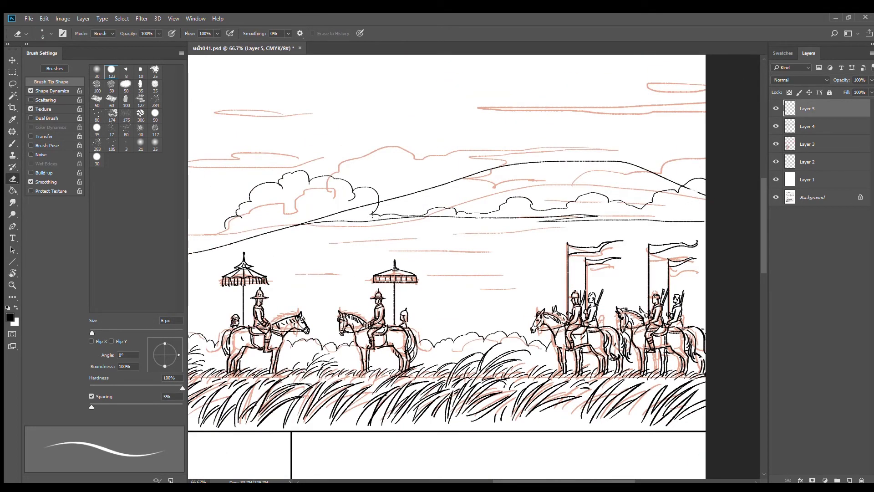
pyautogui.press(']')
pyautogui.press(']')
pyautogui.press(']')
pyautogui.press(']')
pyautogui.press(']')
pyautogui.press(']')
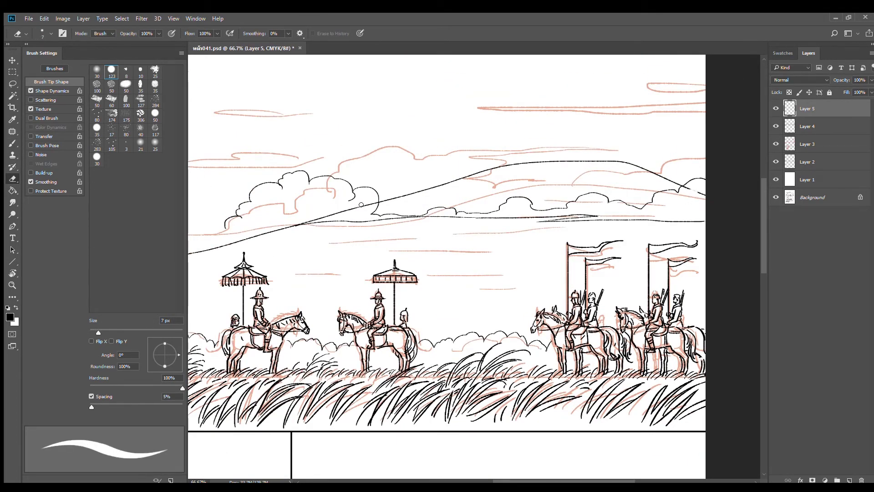
pyautogui.moveTo(348, 211)
pyautogui.mouseDown()
pyautogui.moveTo(375, 202)
pyautogui.moveTo(300, 222)
pyautogui.mouseUp()
pyautogui.moveTo(442, 223); pyautogui.dragTo(538, 207)
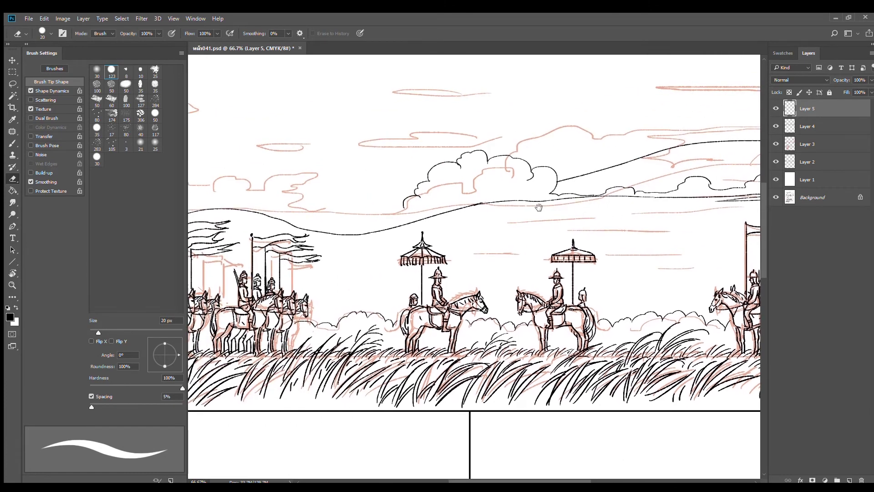
pyautogui.moveTo(482, 200); pyautogui.dragTo(518, 195)
# - Ink a cloud bank above the left army, trailing off in flat wisps toward the big cumulus cloud
pyautogui.press('b')
pyautogui.moveTo(404, 208)
pyautogui.mouseDown()
pyautogui.moveTo(470, 227)
pyautogui.moveTo(449, 225)
pyautogui.moveTo(453, 237)
pyautogui.moveTo(432, 239)
pyautogui.moveTo(429, 250)
pyautogui.moveTo(528, 261)
pyautogui.mouseUp()
pyautogui.hotkey('ctrl', 'z')
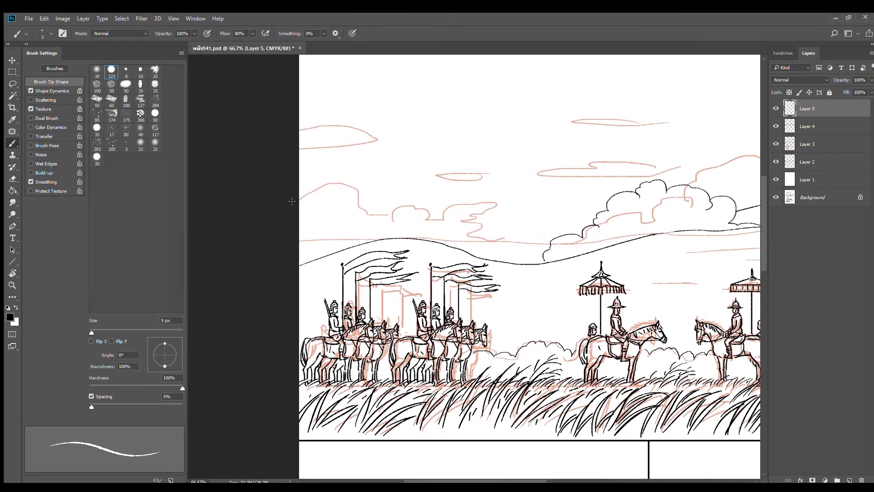
pyautogui.moveTo(292, 201)
pyautogui.mouseDown()
pyautogui.moveTo(329, 180)
pyautogui.moveTo(379, 215)
pyautogui.moveTo(394, 205)
pyautogui.moveTo(427, 210)
pyautogui.moveTo(426, 219)
pyautogui.moveTo(439, 221)
pyautogui.moveTo(488, 214)
pyautogui.moveTo(499, 226)
pyautogui.moveTo(556, 226)
pyautogui.mouseUp()
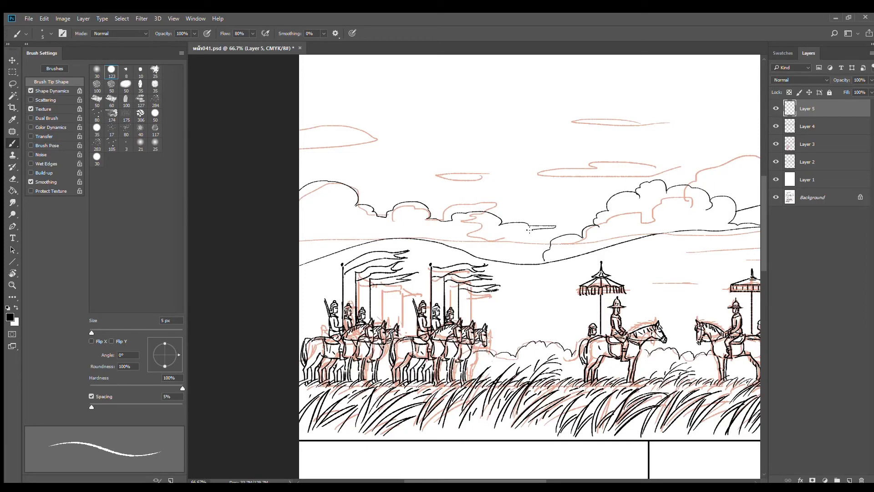
pyautogui.moveTo(498, 247); pyautogui.dragTo(519, 255)
# - Ink a taller second cloud rising behind the first one, ending in flat streaks over the right hill's slope
pyautogui.moveTo(617, 248)
pyautogui.mouseDown()
pyautogui.moveTo(405, 268)
pyautogui.moveTo(406, 307)
pyautogui.mouseUp()
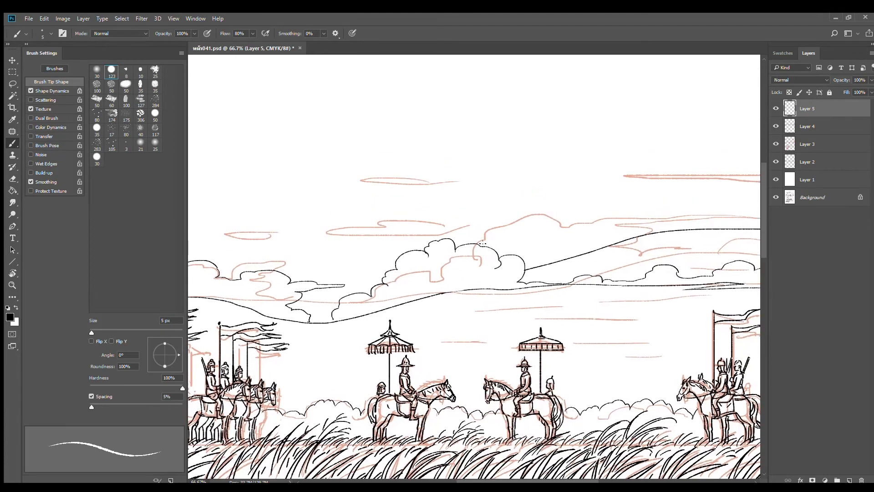
pyautogui.moveTo(501, 251)
pyautogui.mouseDown()
pyautogui.moveTo(464, 267)
pyautogui.moveTo(486, 230)
pyautogui.moveTo(534, 216)
pyautogui.mouseUp()
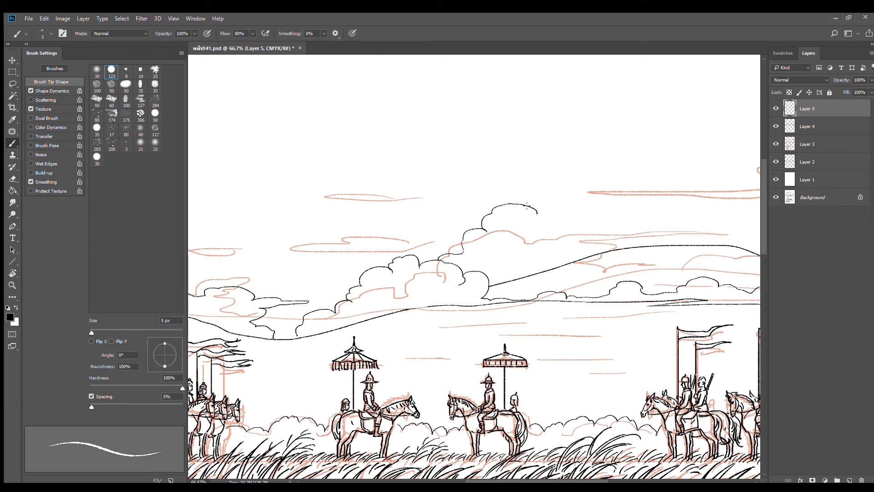
pyautogui.moveTo(527, 206)
pyautogui.mouseDown()
pyautogui.moveTo(544, 195)
pyautogui.moveTo(612, 214)
pyautogui.moveTo(728, 215)
pyautogui.moveTo(589, 230)
pyautogui.moveTo(606, 253)
pyautogui.moveTo(519, 264)
pyautogui.mouseUp()
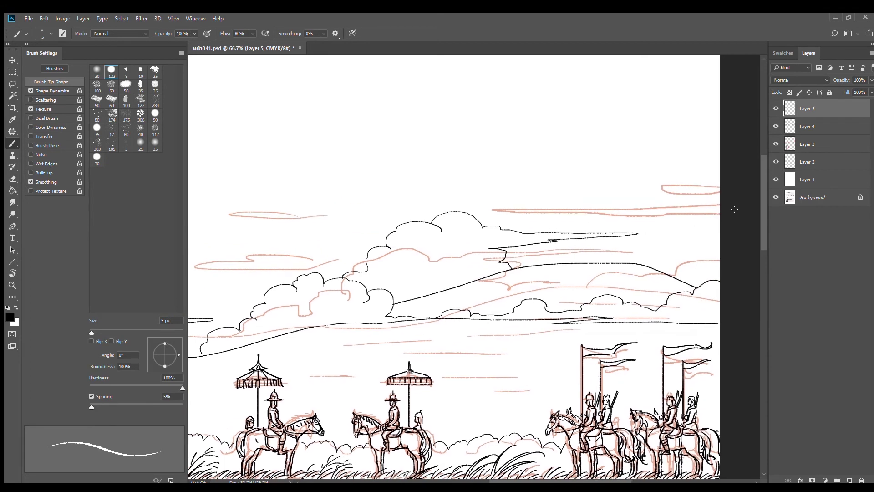
# - Ink thin streaky clouds reaching in from the panel's right edge and a small flat wisp beneath them
pyautogui.moveTo(734, 209)
pyautogui.mouseDown()
pyautogui.moveTo(515, 218)
pyautogui.moveTo(727, 217)
pyautogui.mouseUp()
pyautogui.moveTo(719, 195)
pyautogui.mouseDown()
pyautogui.moveTo(701, 182)
pyautogui.moveTo(587, 197)
pyautogui.moveTo(724, 191)
pyautogui.mouseUp()
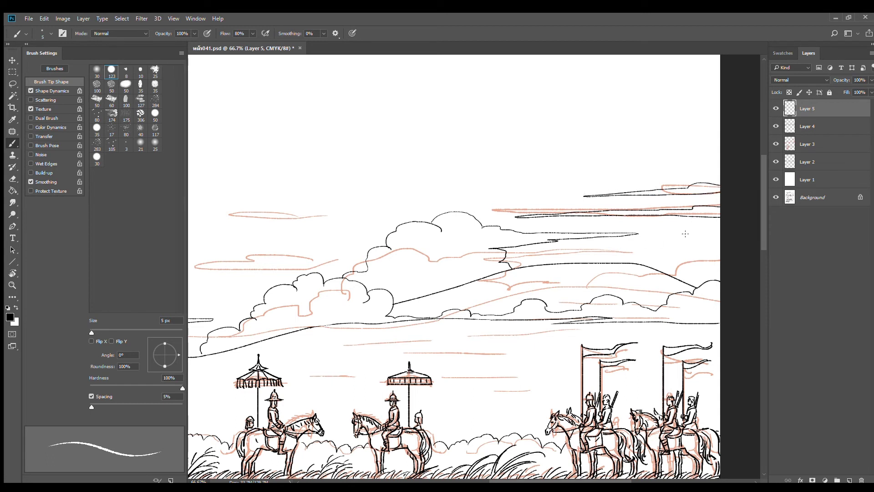
pyautogui.moveTo(657, 233); pyautogui.dragTo(691, 232)
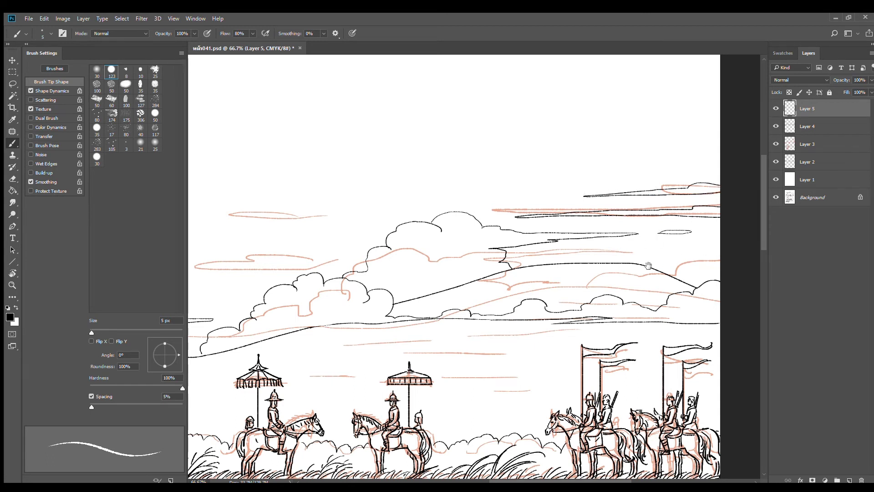
# - Ink long flat streak clouds across the middle and left sky, including one at the panel's left edge
pyautogui.moveTo(648, 265); pyautogui.dragTo(671, 253)
pyautogui.moveTo(459, 247); pyautogui.dragTo(629, 248)
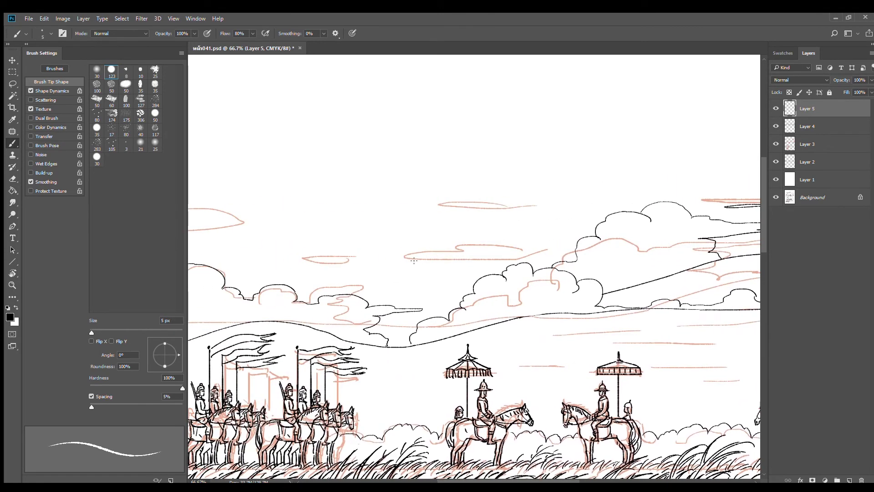
pyautogui.moveTo(390, 257)
pyautogui.mouseDown()
pyautogui.moveTo(495, 240)
pyautogui.moveTo(569, 241)
pyautogui.mouseUp()
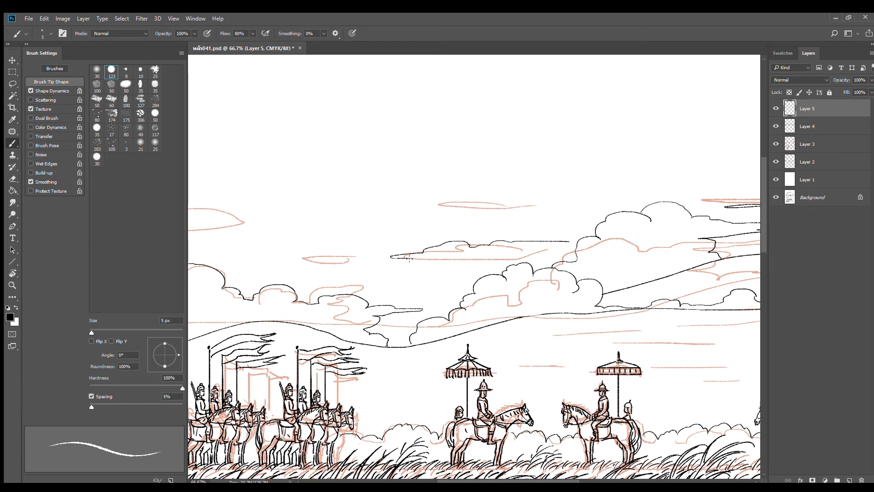
pyautogui.moveTo(408, 258)
pyautogui.mouseDown()
pyautogui.moveTo(540, 253)
pyautogui.moveTo(577, 241)
pyautogui.mouseUp()
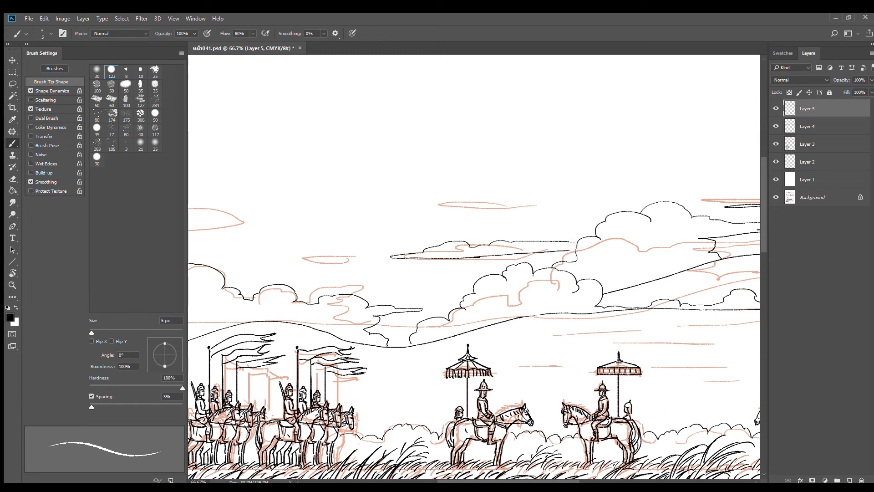
pyautogui.moveTo(562, 210)
pyautogui.mouseDown()
pyautogui.moveTo(440, 217)
pyautogui.moveTo(576, 215)
pyautogui.mouseUp()
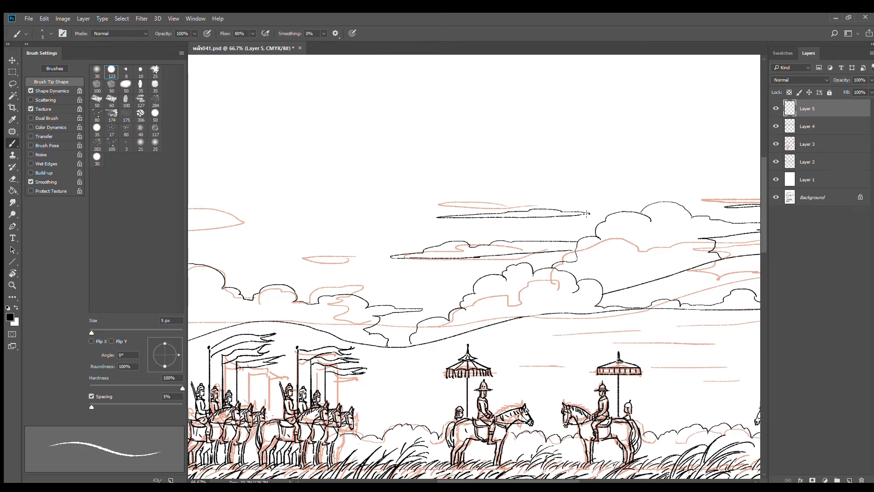
pyautogui.moveTo(445, 238); pyautogui.dragTo(635, 221)
pyautogui.moveTo(472, 240)
pyautogui.mouseDown()
pyautogui.moveTo(555, 241)
pyautogui.moveTo(456, 242)
pyautogui.mouseUp()
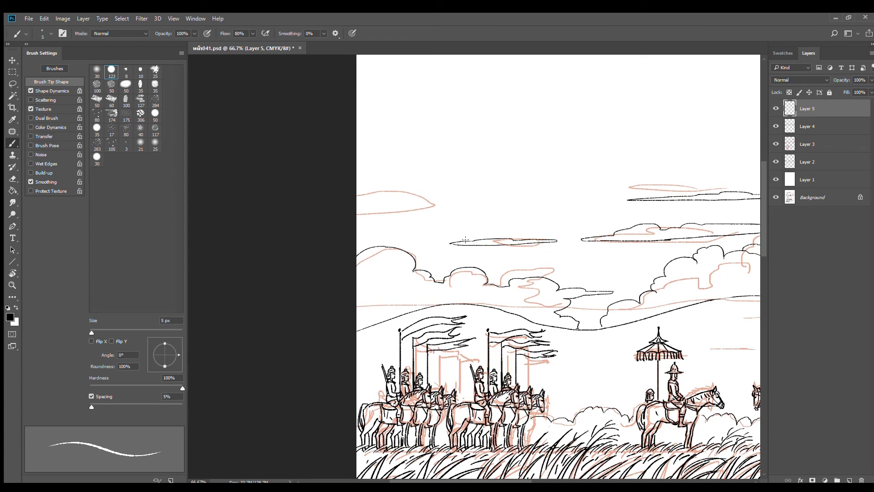
pyautogui.moveTo(356, 196)
pyautogui.mouseDown()
pyautogui.moveTo(526, 210)
pyautogui.moveTo(357, 218)
pyautogui.mouseUp()
# - Erase the overlapping line where the hill slope meets the horizon above the umbrella riders
pyautogui.scroll(-3, 561, 259)
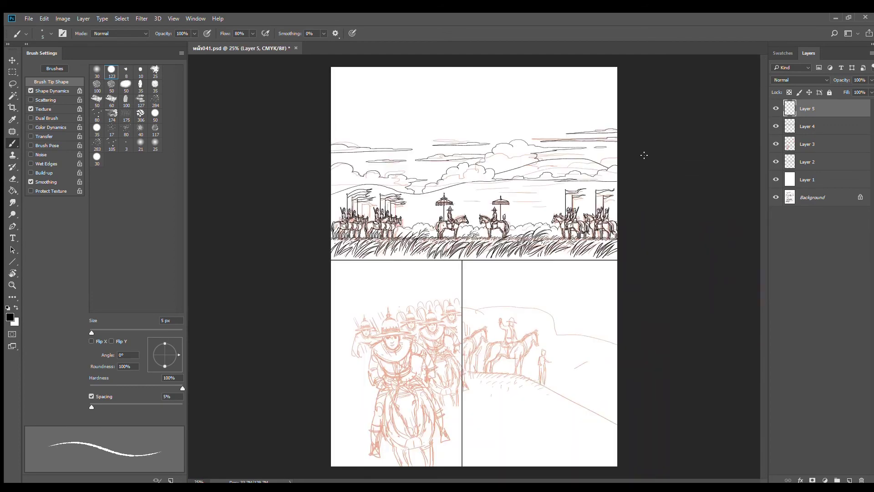
pyautogui.scroll(3, 483, 186)
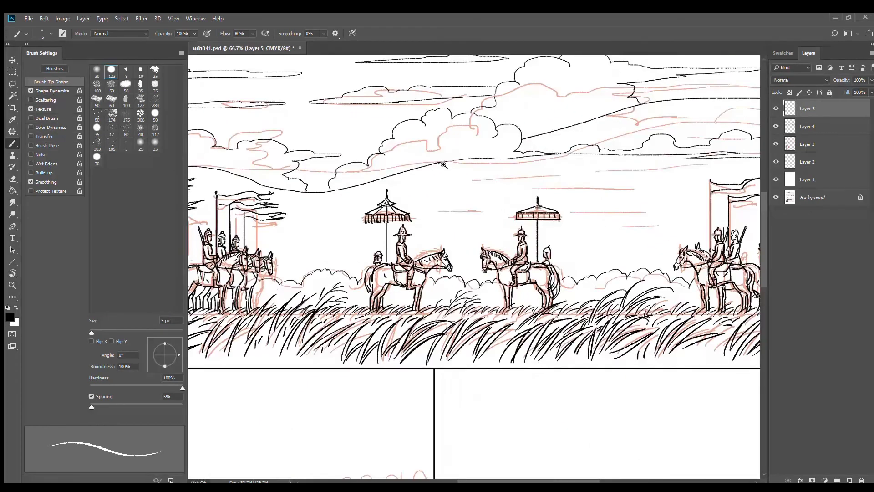
pyautogui.scroll(1, 443, 165)
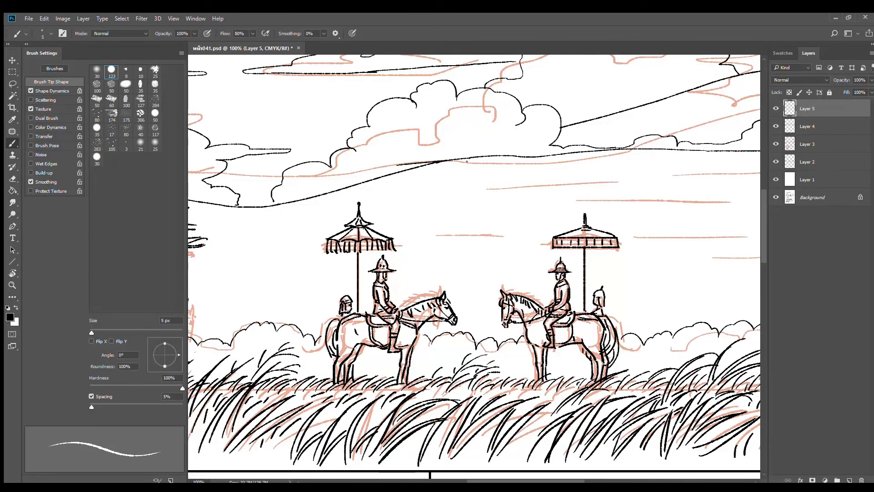
pyautogui.press('e')
pyautogui.moveTo(432, 161)
pyautogui.mouseDown()
pyautogui.moveTo(473, 159)
pyautogui.moveTo(410, 156)
pyautogui.moveTo(459, 157)
pyautogui.moveTo(446, 155)
pyautogui.mouseUp()
pyautogui.press('b')
pyautogui.hotkey('ctrl', 'z')
pyautogui.press('e')
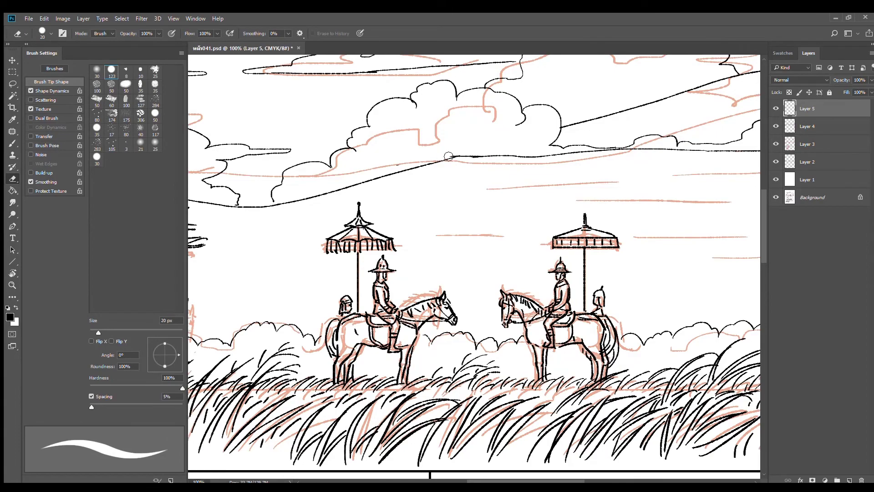
pyautogui.scroll(-3, 523, 178)
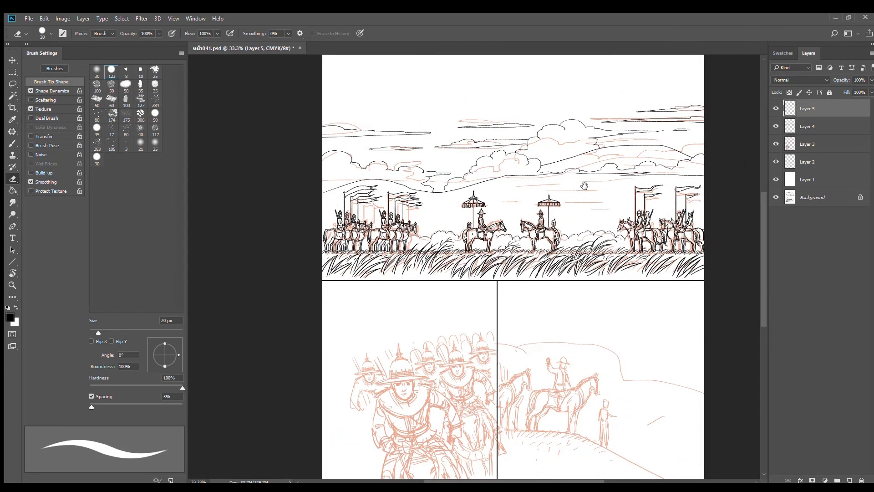
# - Ink a thin flat cloud streak just below the horizon, above the right umbrella rider
pyautogui.scroll(2, 578, 189)
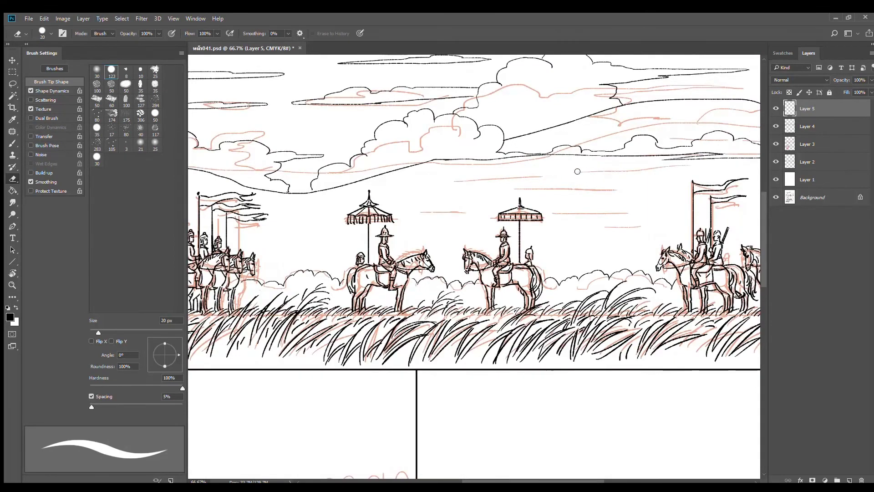
pyautogui.press('b')
pyautogui.moveTo(614, 172)
pyautogui.mouseDown()
pyautogui.moveTo(544, 175)
pyautogui.moveTo(559, 171)
pyautogui.mouseUp()
pyautogui.hotkey('ctrl', 'z')
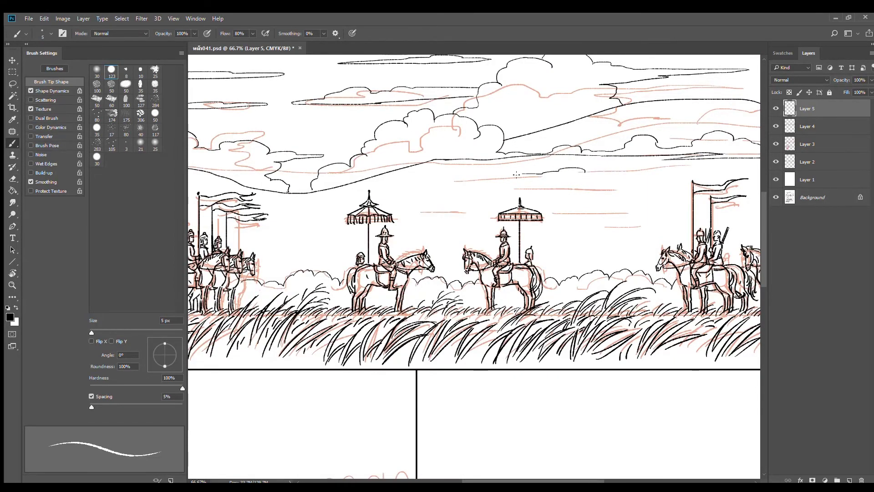
pyautogui.moveTo(473, 178); pyautogui.dragTo(632, 175)
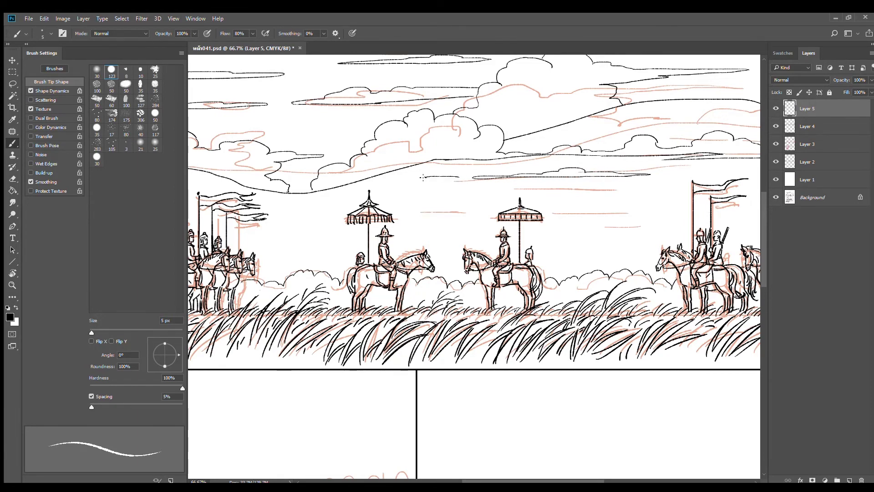
pyautogui.moveTo(650, 193); pyautogui.dragTo(519, 187)
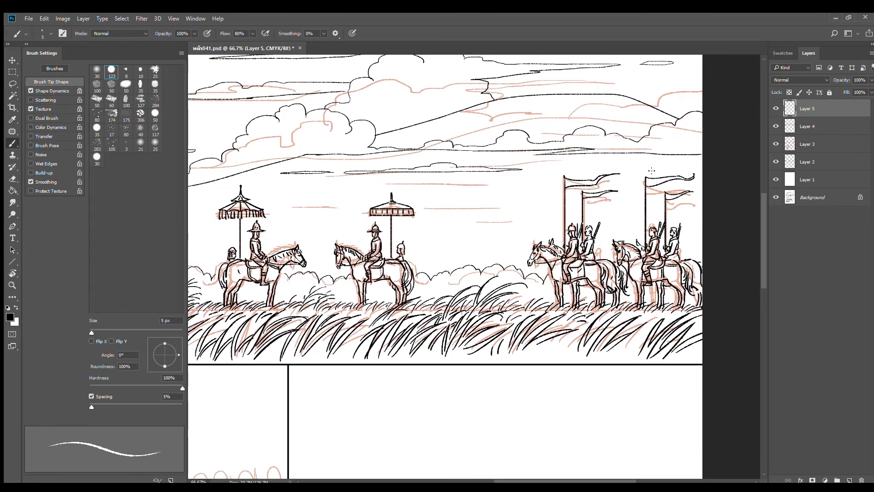
# - Check the inked sky against the whole page and save the document
pyautogui.scroll(-2, 657, 174)
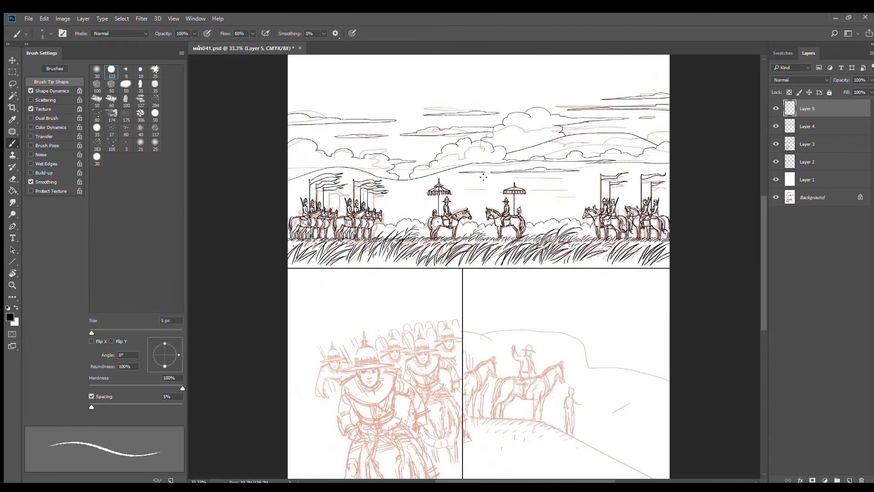
pyautogui.moveTo(453, 179); pyautogui.dragTo(535, 178)
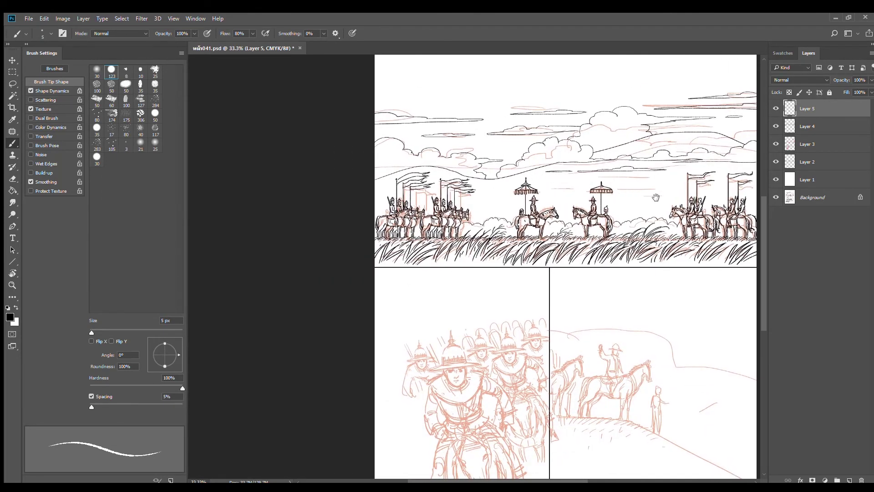
pyautogui.moveTo(658, 191); pyautogui.dragTo(608, 184)
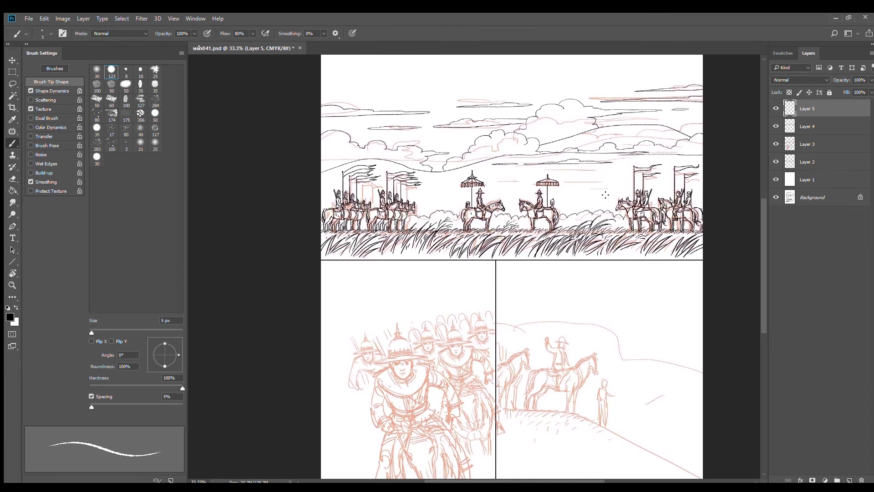
pyautogui.hotkey('ctrl', 's')
pyautogui.scroll(1, 591, 207)
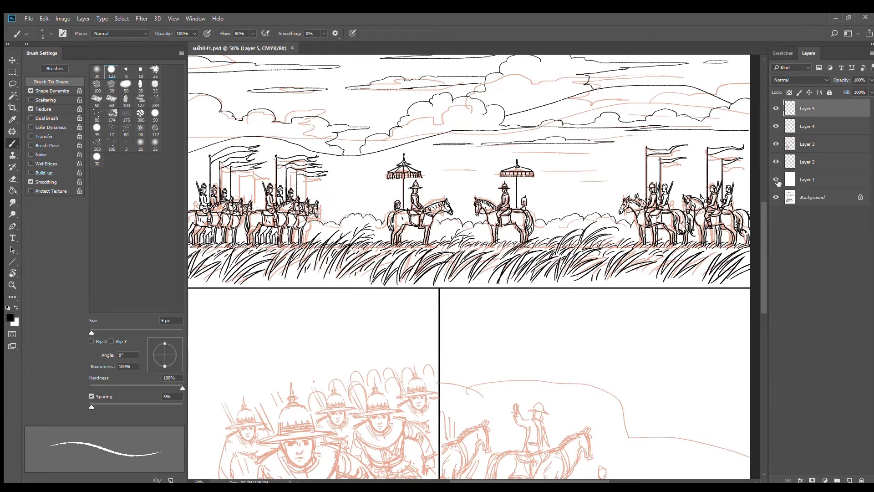
# - Ink three small flying birds between the right umbrella rider and the right cavalry, the lowest overlapping the bushes
pyautogui.scroll(1, 574, 199)
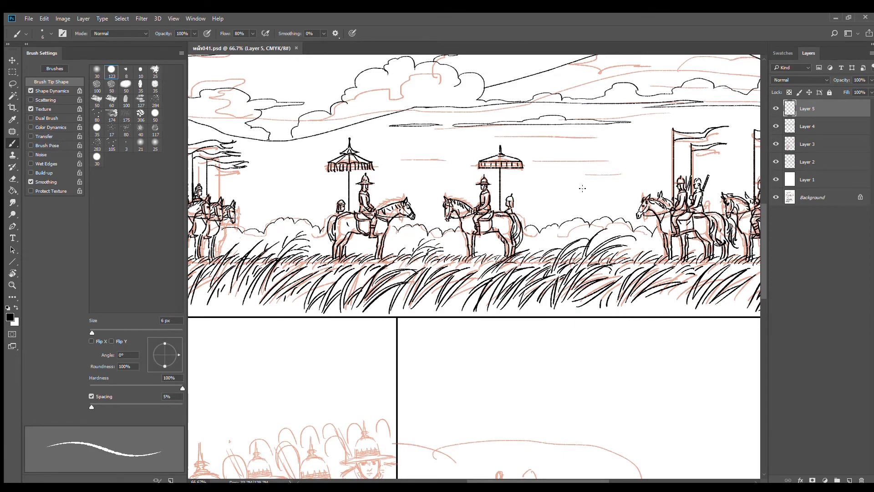
pyautogui.click(584, 187)
pyautogui.click(590, 220)
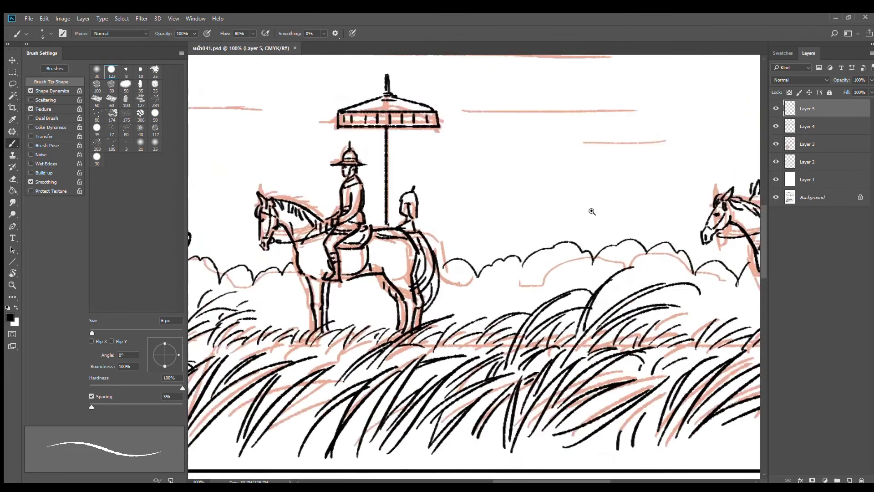
pyautogui.click(589, 211)
pyautogui.moveTo(566, 178)
pyautogui.mouseDown()
pyautogui.moveTo(604, 157)
pyautogui.moveTo(577, 181)
pyautogui.moveTo(598, 181)
pyautogui.mouseUp()
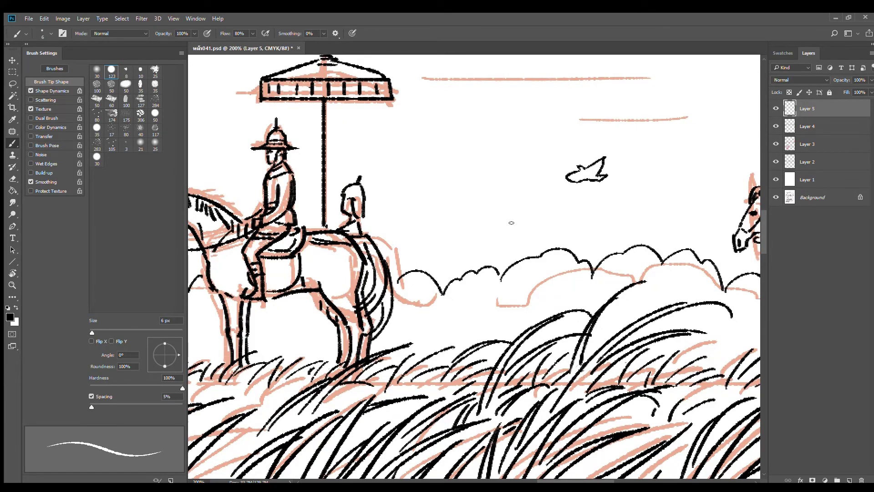
pyautogui.moveTo(511, 223)
pyautogui.mouseDown()
pyautogui.moveTo(497, 218)
pyautogui.moveTo(516, 214)
pyautogui.mouseUp()
pyautogui.moveTo(515, 277); pyautogui.dragTo(542, 209)
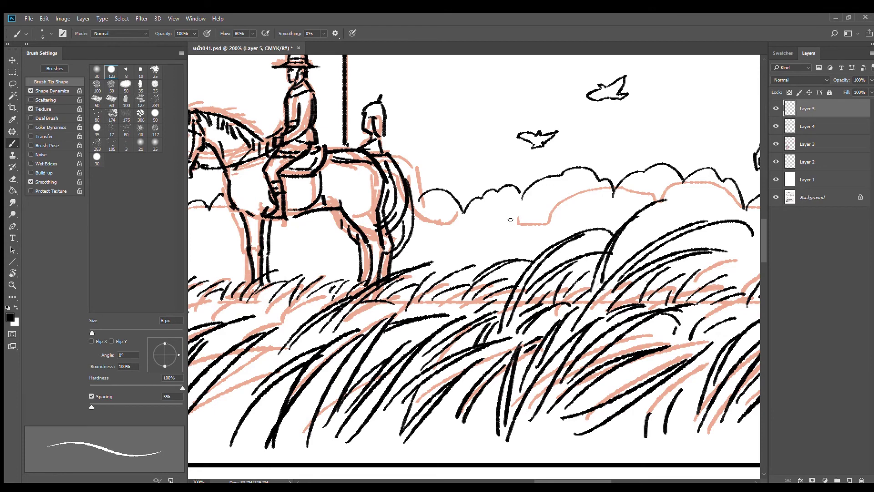
pyautogui.moveTo(528, 224)
pyautogui.mouseDown()
pyautogui.moveTo(509, 222)
pyautogui.moveTo(540, 228)
pyautogui.moveTo(528, 231)
pyautogui.mouseUp()
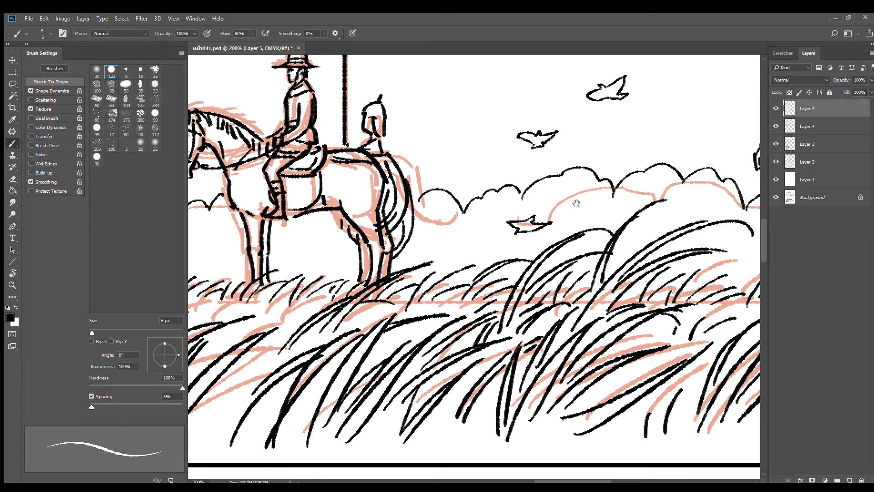
# - Ink two more birds, one high in the sky above the group and a small one beside the lower birds
pyautogui.moveTo(604, 156)
pyautogui.mouseDown()
pyautogui.moveTo(514, 232)
pyautogui.moveTo(553, 195)
pyautogui.mouseUp()
pyautogui.moveTo(553, 196); pyautogui.dragTo(543, 213)
pyautogui.keyDown('alt'); pyautogui.click(537, 243); pyautogui.keyUp('alt')
pyautogui.keyDown('alt'); pyautogui.click(537, 243); pyautogui.keyUp('alt')
pyautogui.moveTo(540, 259); pyautogui.dragTo(516, 283)
pyautogui.keyDown('ctrl'); pyautogui.click(511, 210); pyautogui.keyUp('ctrl')
pyautogui.scroll(1, 512, 209)
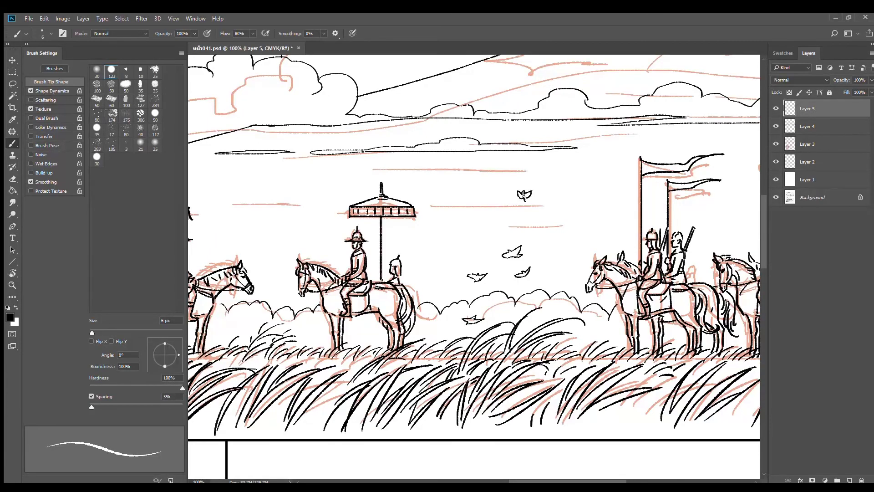
pyautogui.moveTo(482, 311); pyautogui.dragTo(529, 202)
pyautogui.moveTo(628, 231); pyautogui.dragTo(597, 249)
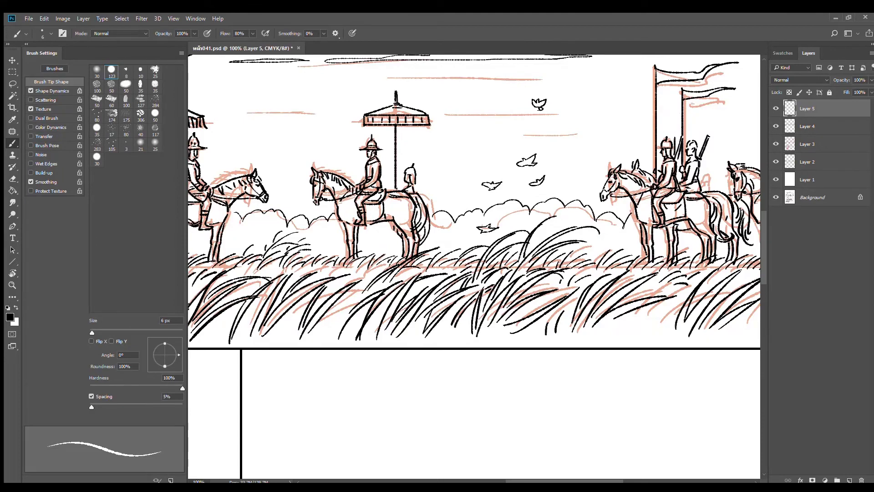
# - Erase the lowest bird in front of the bushes and ink a smaller one with a raised wing there
pyautogui.press('e')
pyautogui.moveTo(483, 227); pyautogui.dragTo(493, 228)
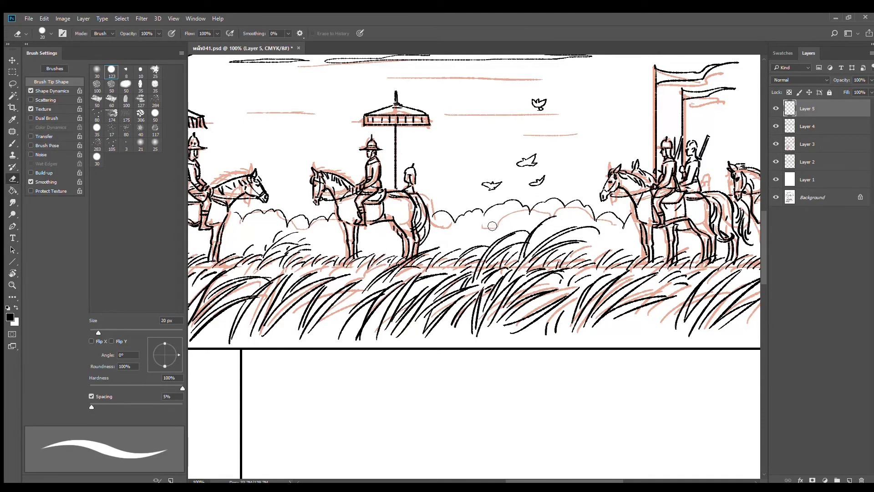
pyautogui.press('b')
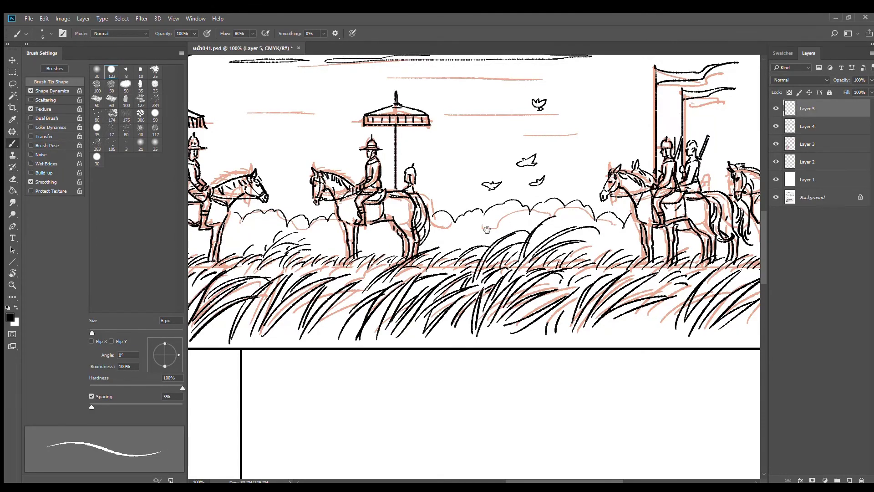
pyautogui.scroll(2, 494, 222)
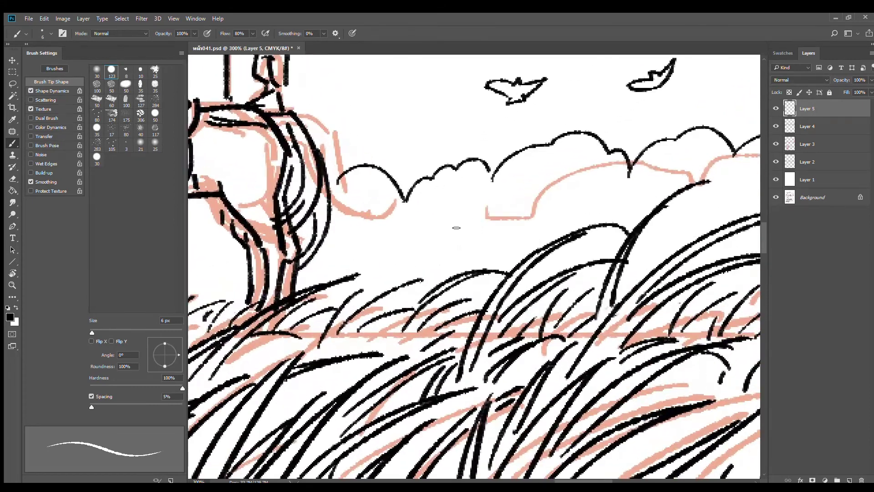
pyautogui.moveTo(456, 229)
pyautogui.mouseDown()
pyautogui.moveTo(486, 221)
pyautogui.moveTo(466, 235)
pyautogui.mouseUp()
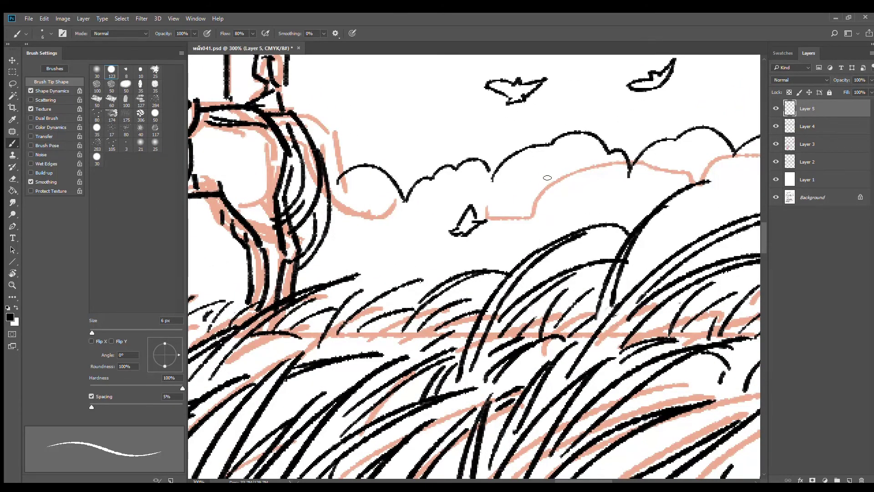
# - Ink three low birds, one just above the bushes and two in front of them behind the right umbrella rider's horse
pyautogui.moveTo(548, 179); pyautogui.dragTo(525, 245)
pyautogui.moveTo(544, 163)
pyautogui.mouseDown()
pyautogui.moveTo(568, 149)
pyautogui.moveTo(570, 158)
pyautogui.moveTo(581, 150)
pyautogui.moveTo(562, 179)
pyautogui.mouseUp()
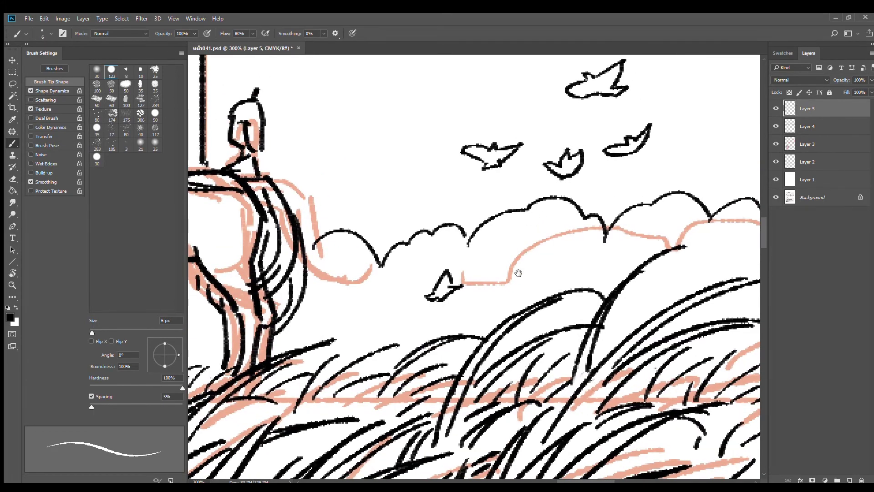
pyautogui.moveTo(519, 274)
pyautogui.mouseDown()
pyautogui.moveTo(571, 192)
pyautogui.moveTo(587, 198)
pyautogui.moveTo(598, 175)
pyautogui.moveTo(612, 175)
pyautogui.moveTo(576, 203)
pyautogui.mouseUp()
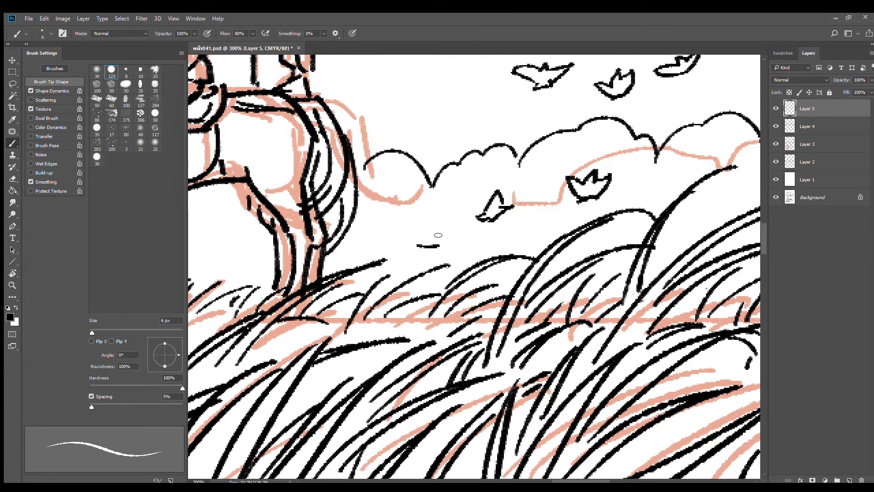
pyautogui.moveTo(405, 217)
pyautogui.mouseDown()
pyautogui.moveTo(422, 222)
pyautogui.moveTo(417, 199)
pyautogui.moveTo(419, 229)
pyautogui.mouseUp()
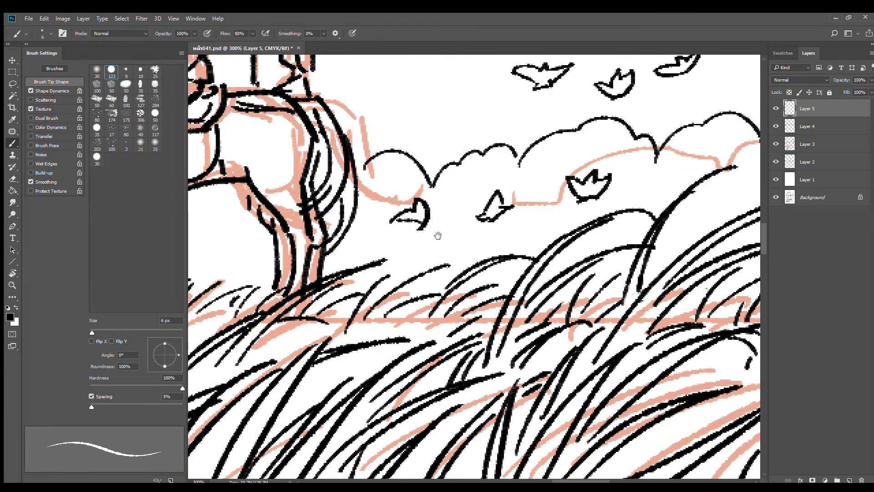
pyautogui.scroll(-2, 446, 242)
pyautogui.moveTo(527, 255)
pyautogui.mouseDown()
pyautogui.moveTo(577, 210)
pyautogui.moveTo(465, 195)
pyautogui.mouseUp()
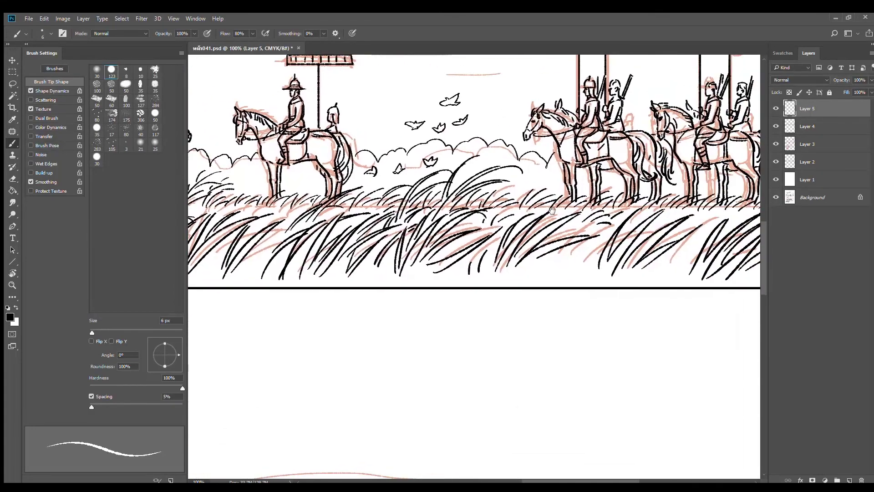
# - Ink a bird rising from the grass just in front of the right cavalry's leading horse
pyautogui.moveTo(549, 189); pyautogui.dragTo(514, 198)
pyautogui.scroll(2, 496, 201)
pyautogui.moveTo(486, 160)
pyautogui.mouseDown()
pyautogui.moveTo(537, 156)
pyautogui.moveTo(491, 160)
pyautogui.moveTo(506, 156)
pyautogui.moveTo(501, 138)
pyautogui.moveTo(520, 143)
pyautogui.moveTo(541, 159)
pyautogui.mouseUp()
pyautogui.scroll(-5, 538, 159)
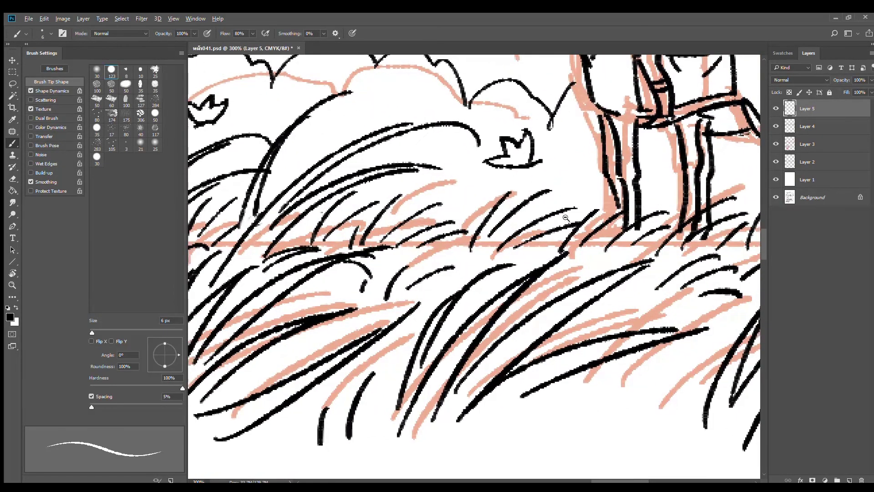
pyautogui.moveTo(601, 297); pyautogui.dragTo(577, 291)
pyautogui.moveTo(505, 197); pyautogui.dragTo(536, 297)
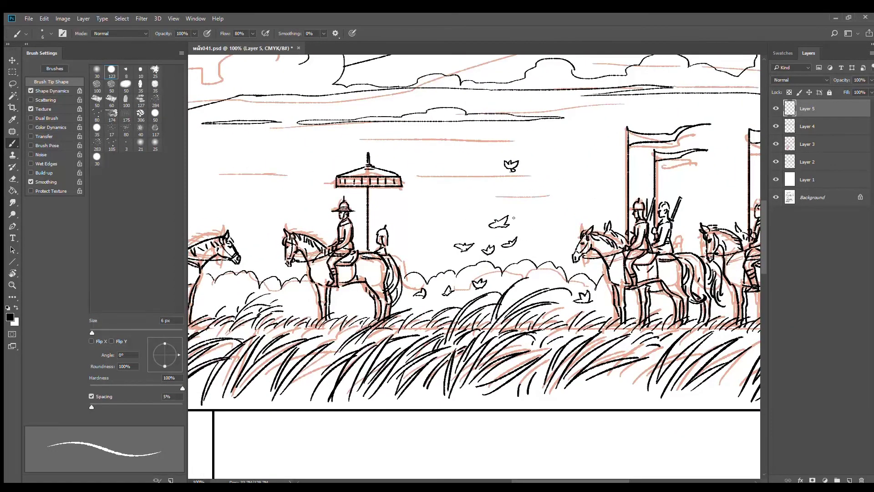
# - Erase the largest bird in the middle of the flock and move two neighbouring birds to even out the spacing
pyautogui.press('e')
pyautogui.moveTo(513, 221); pyautogui.dragTo(491, 239)
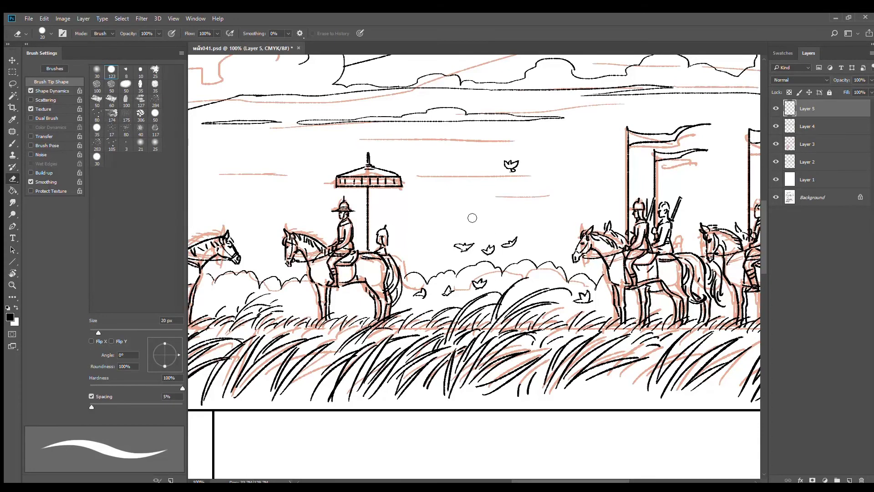
pyautogui.click(13, 71)
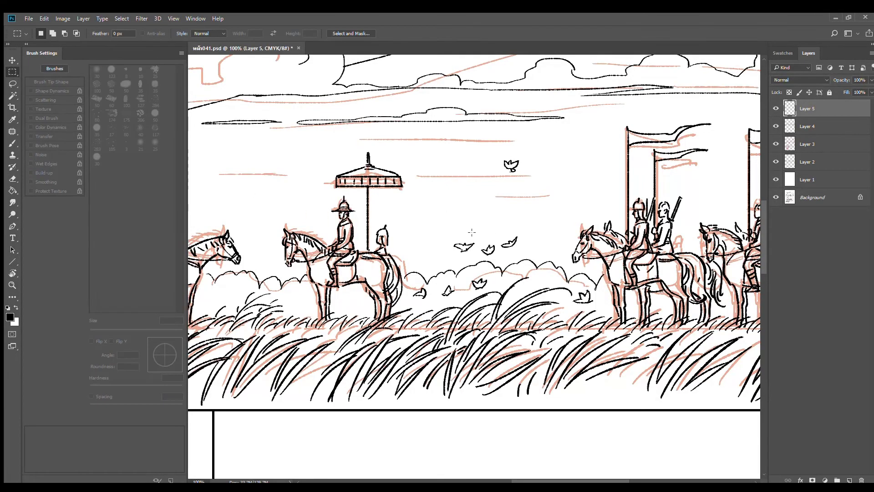
pyautogui.click(13, 83)
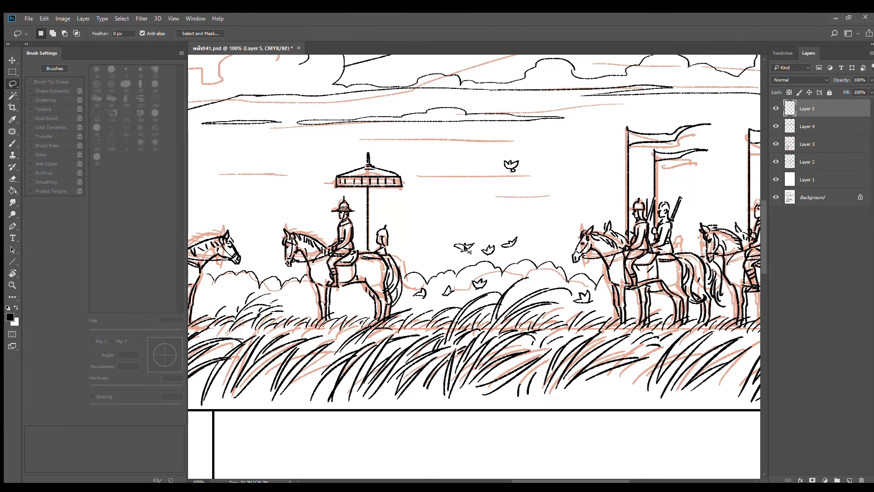
pyautogui.moveTo(467, 249); pyautogui.dragTo(498, 215)
pyautogui.moveTo(493, 284)
pyautogui.mouseDown()
pyautogui.moveTo(484, 271)
pyautogui.moveTo(473, 290)
pyautogui.moveTo(492, 285)
pyautogui.moveTo(466, 275)
pyautogui.mouseUp()
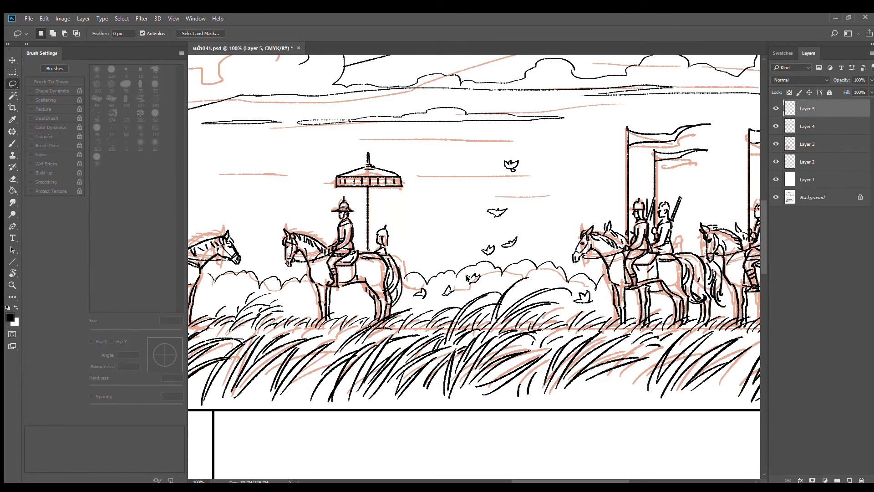
# - Ink three birds climbing diagonally from the middle of the flock toward the flat clouds near the first banner
pyautogui.press('b')
pyautogui.scroll(1, 551, 186)
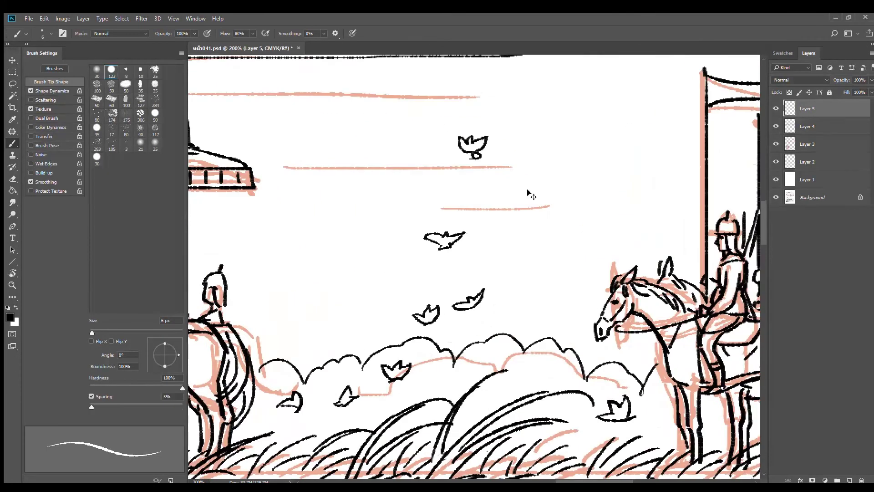
pyautogui.moveTo(510, 175); pyautogui.dragTo(513, 187)
pyautogui.moveTo(510, 176)
pyautogui.mouseDown()
pyautogui.moveTo(534, 184)
pyautogui.moveTo(521, 182)
pyautogui.moveTo(532, 186)
pyautogui.moveTo(524, 189)
pyautogui.mouseUp()
pyautogui.hotkey('ctrl', 'z')
pyautogui.moveTo(579, 109)
pyautogui.mouseDown()
pyautogui.moveTo(526, 194)
pyautogui.moveTo(523, 185)
pyautogui.moveTo(514, 188)
pyautogui.moveTo(535, 180)
pyautogui.mouseUp()
pyautogui.moveTo(535, 180); pyautogui.dragTo(526, 193)
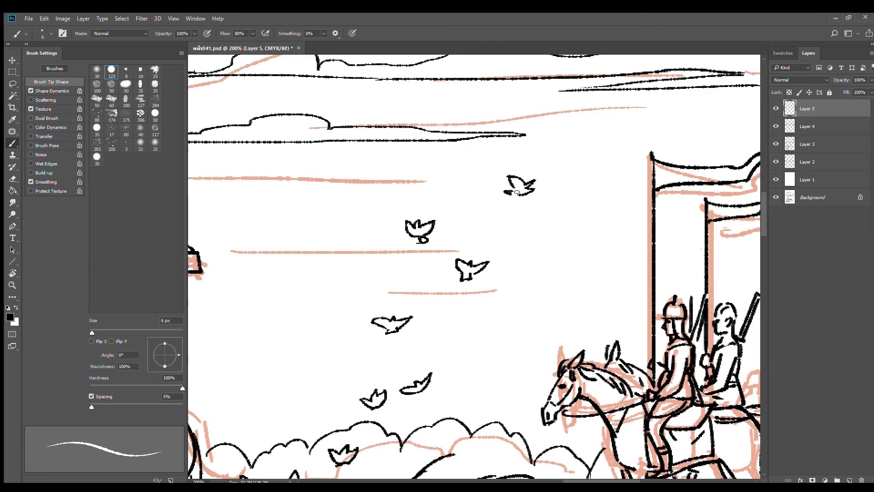
pyautogui.moveTo(587, 124)
pyautogui.mouseDown()
pyautogui.moveTo(615, 136)
pyautogui.moveTo(587, 141)
pyautogui.mouseUp()
pyautogui.scroll(-2, 608, 178)
# - Fill the middle of the flock with three more small birds above the bushes
pyautogui.moveTo(599, 210); pyautogui.dragTo(571, 161)
pyautogui.keyDown('ctrl'); pyautogui.click(529, 215); pyautogui.keyUp('ctrl')
pyautogui.keyDown('ctrl'); pyautogui.click(530, 215); pyautogui.keyUp('ctrl')
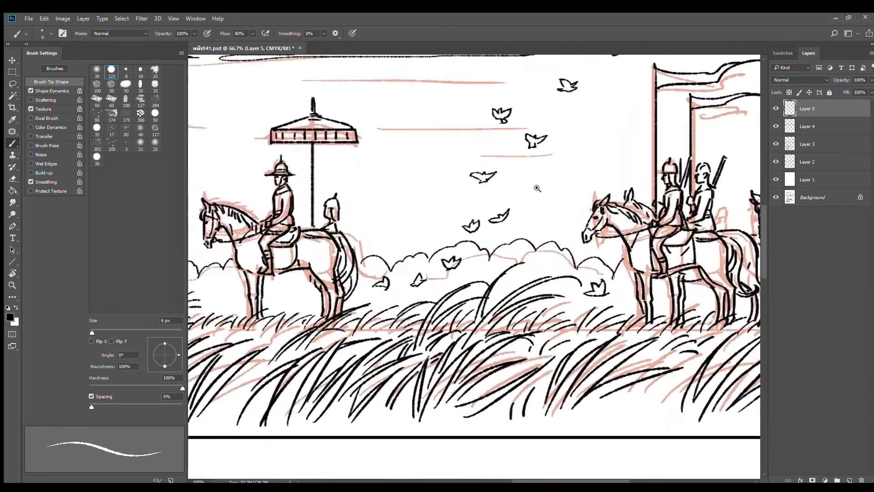
pyautogui.moveTo(503, 150)
pyautogui.mouseDown()
pyautogui.moveTo(509, 167)
pyautogui.moveTo(515, 143)
pyautogui.moveTo(510, 161)
pyautogui.moveTo(518, 147)
pyautogui.moveTo(520, 156)
pyautogui.moveTo(534, 150)
pyautogui.mouseUp()
pyautogui.hotkey('ctrl', 'z')
pyautogui.moveTo(535, 150); pyautogui.dragTo(510, 167)
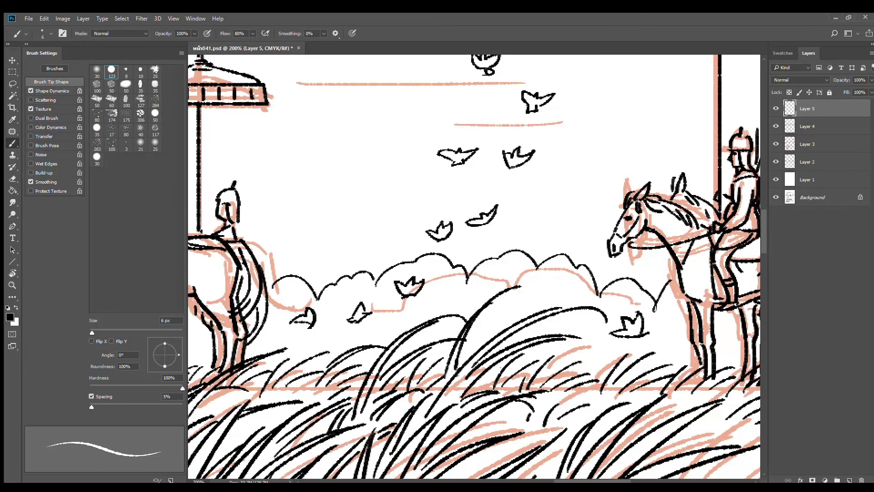
pyautogui.moveTo(451, 223); pyautogui.dragTo(541, 200)
pyautogui.moveTo(471, 200); pyautogui.dragTo(485, 203)
pyautogui.moveTo(538, 168)
pyautogui.mouseDown()
pyautogui.moveTo(553, 169)
pyautogui.moveTo(556, 159)
pyautogui.moveTo(552, 173)
pyautogui.mouseUp()
pyautogui.scroll(-2, 555, 209)
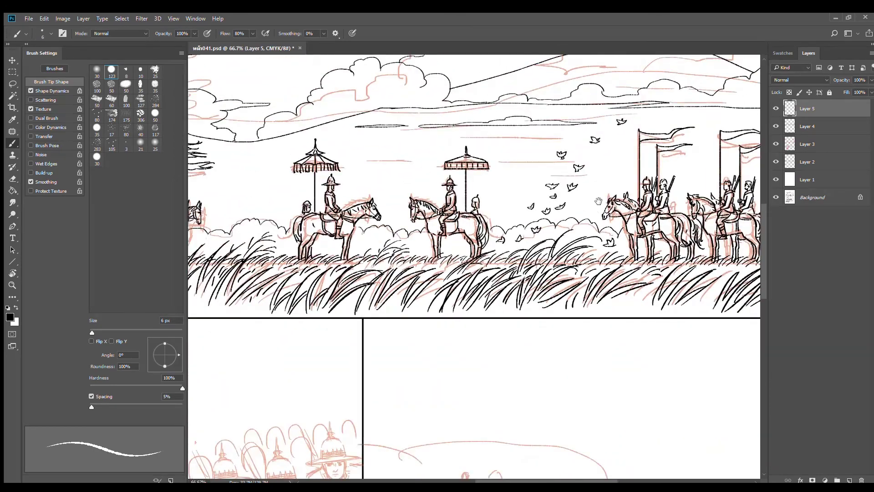
# - Ink birds around the right cavalry's banners, one above the first pair and others in the gap between the pairs
pyautogui.moveTo(569, 223); pyautogui.dragTo(492, 173)
pyautogui.moveTo(566, 153); pyautogui.dragTo(502, 203)
pyautogui.keyDown('ctrl'); pyautogui.click(537, 166); pyautogui.keyUp('ctrl')
pyautogui.scroll(1, 537, 166)
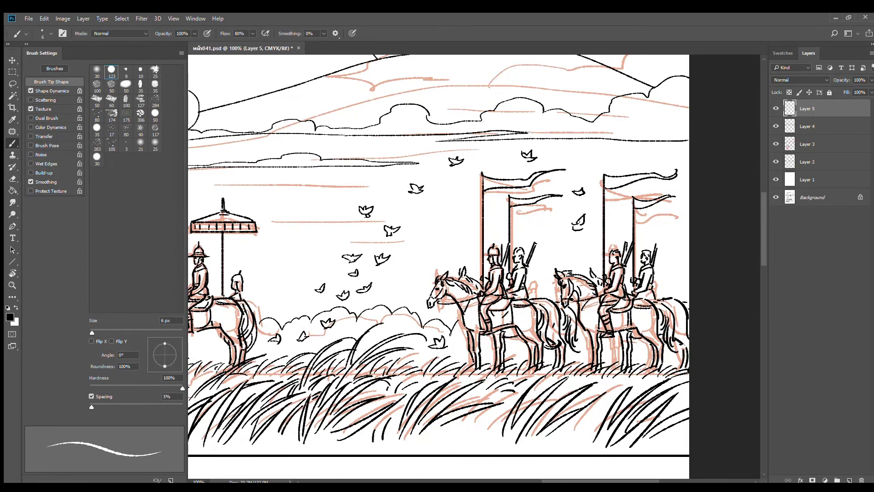
# - Erase the lower bird between the two banner pairs and ink it again
pyautogui.press('e')
pyautogui.press('b')
pyautogui.scroll(3, 579, 227)
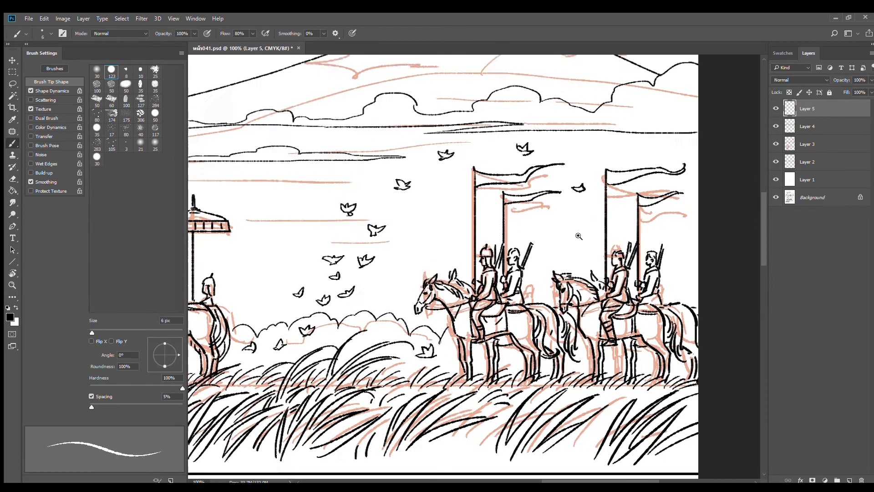
pyautogui.moveTo(551, 221)
pyautogui.mouseDown()
pyautogui.moveTo(566, 204)
pyautogui.moveTo(565, 224)
pyautogui.mouseUp()
pyautogui.scroll(-3, 554, 245)
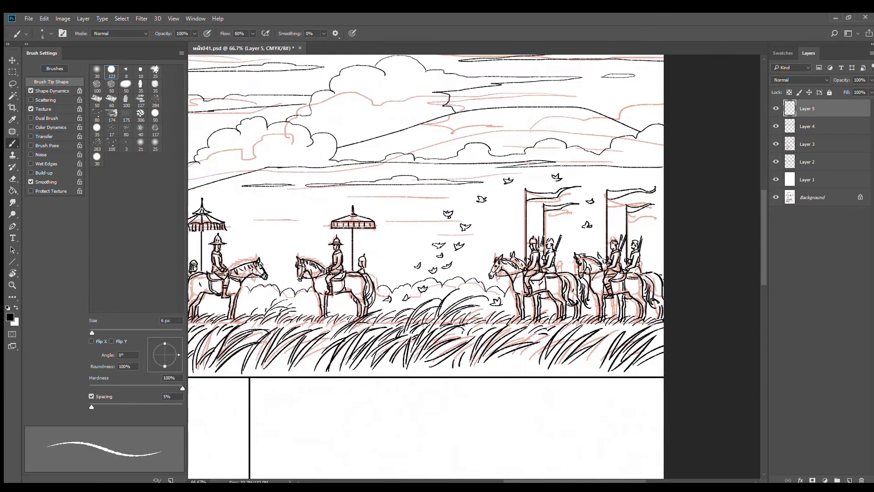
# - Undo the first attempt at a bird in front of the first banner pole and ink it again with raised wings
pyautogui.moveTo(522, 214); pyautogui.dragTo(524, 208)
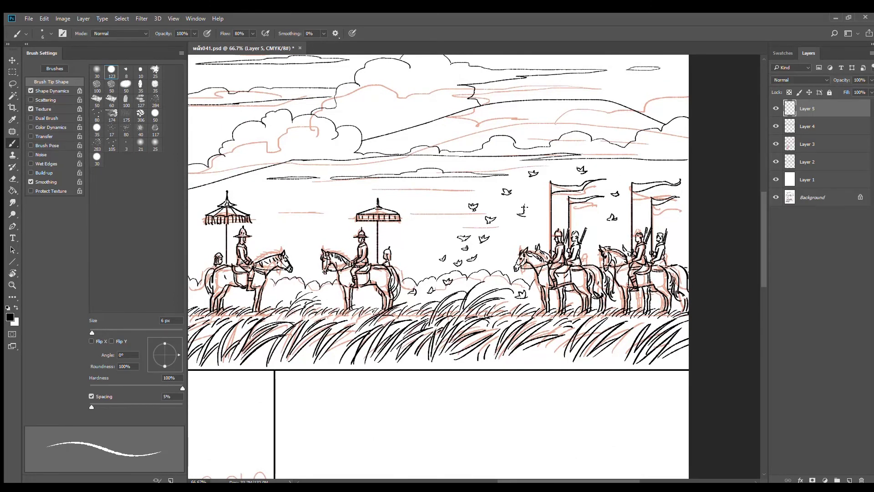
pyautogui.hotkey('ctrl', 'z')
pyautogui.scroll(2, 528, 215)
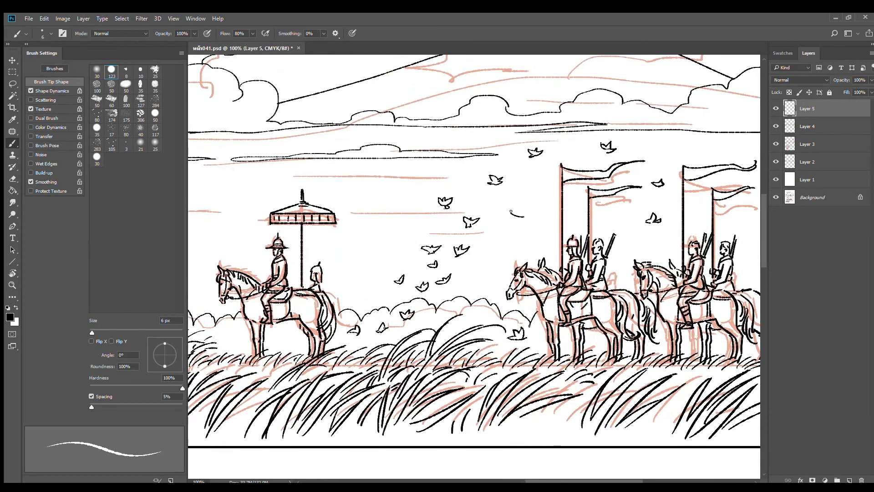
pyautogui.moveTo(523, 211); pyautogui.dragTo(527, 216)
pyautogui.moveTo(441, 253); pyautogui.dragTo(641, 203)
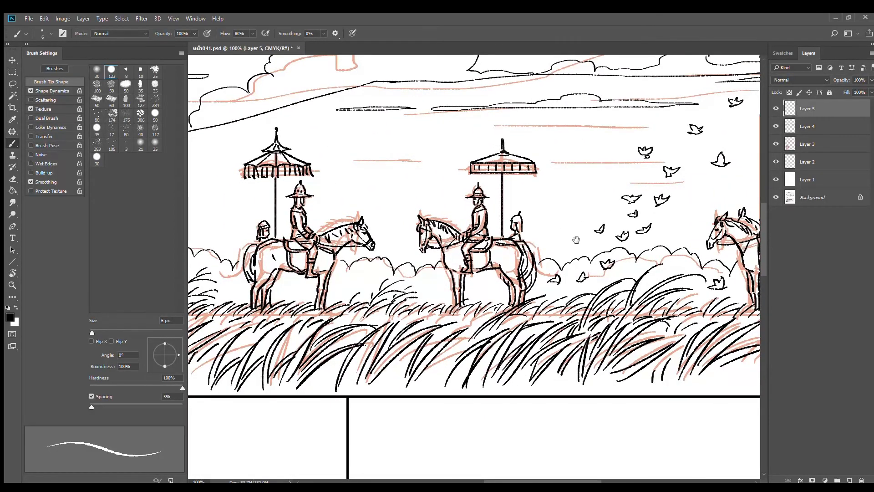
# - Ink a small flying bird in the open sky beside the top of the left umbrella
pyautogui.moveTo(576, 240); pyautogui.dragTo(588, 201)
pyautogui.scroll(-2, 599, 272)
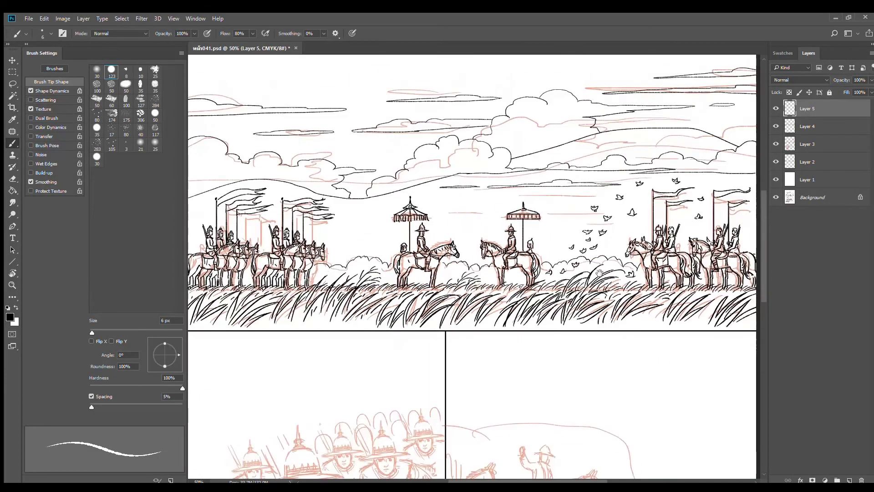
pyautogui.scroll(2, 449, 219)
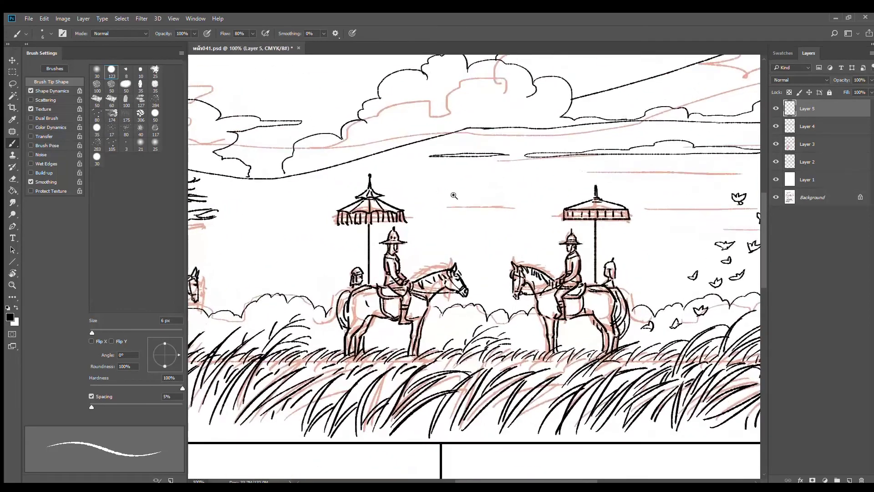
pyautogui.scroll(2, 435, 187)
pyautogui.moveTo(415, 176)
pyautogui.mouseDown()
pyautogui.moveTo(444, 167)
pyautogui.moveTo(440, 184)
pyautogui.mouseUp()
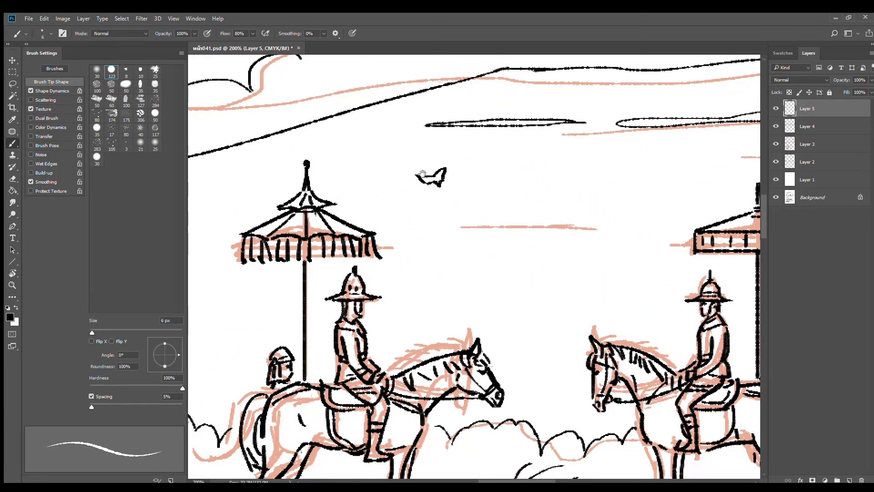
# - Ink a bird just above the left umbrella and several more in the gap between it and the left cavalry's banners
pyautogui.moveTo(376, 141)
pyautogui.mouseDown()
pyautogui.moveTo(441, 185)
pyautogui.moveTo(434, 175)
pyautogui.moveTo(453, 182)
pyautogui.mouseUp()
pyautogui.moveTo(384, 226)
pyautogui.mouseDown()
pyautogui.moveTo(493, 216)
pyautogui.moveTo(366, 215)
pyautogui.moveTo(375, 203)
pyautogui.moveTo(394, 222)
pyautogui.mouseUp()
pyautogui.moveTo(328, 256)
pyautogui.mouseDown()
pyautogui.moveTo(332, 268)
pyautogui.moveTo(347, 267)
pyautogui.mouseUp()
pyautogui.moveTo(333, 301); pyautogui.dragTo(490, 196)
pyautogui.moveTo(385, 257)
pyautogui.mouseDown()
pyautogui.moveTo(403, 231)
pyautogui.moveTo(403, 258)
pyautogui.mouseUp()
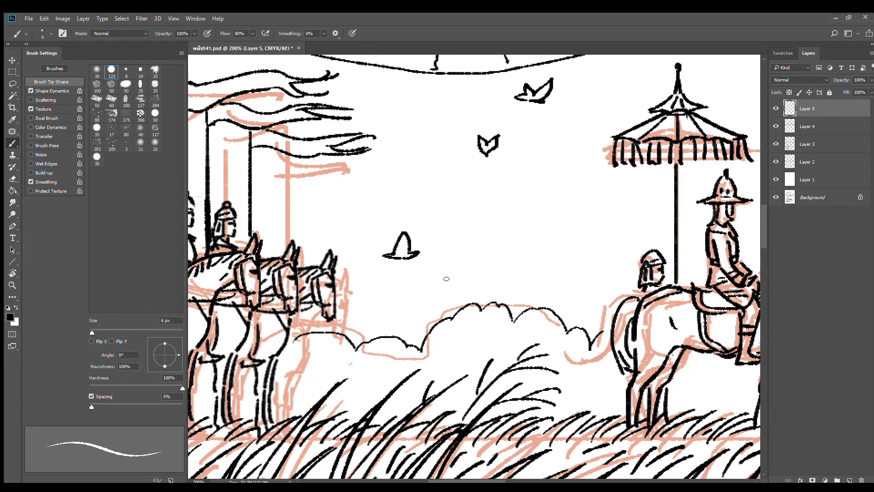
pyautogui.moveTo(461, 251)
pyautogui.mouseDown()
pyautogui.moveTo(468, 259)
pyautogui.moveTo(482, 248)
pyautogui.moveTo(477, 265)
pyautogui.moveTo(488, 263)
pyautogui.mouseUp()
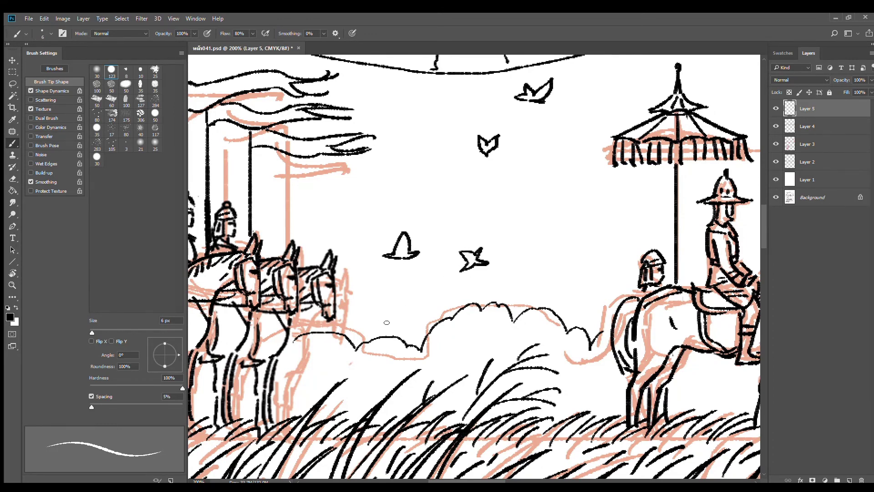
pyautogui.scroll(2, 488, 230)
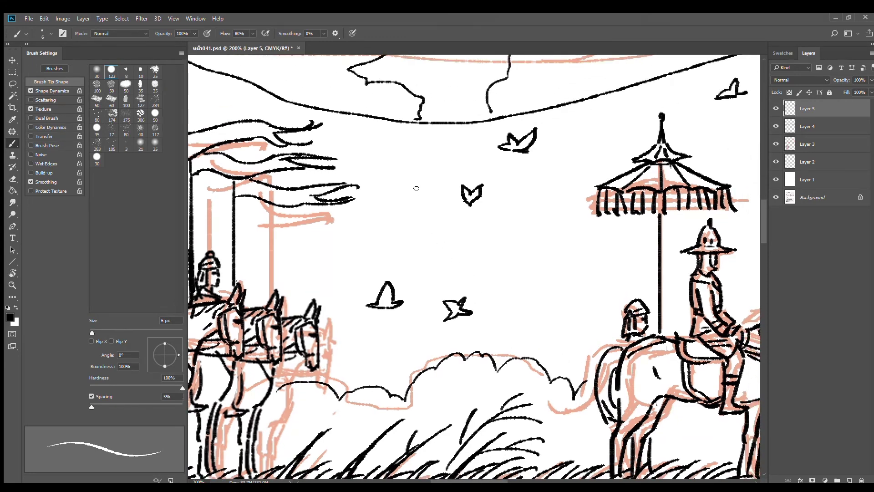
pyautogui.moveTo(416, 188)
pyautogui.mouseDown()
pyautogui.moveTo(415, 211)
pyautogui.moveTo(429, 190)
pyautogui.moveTo(418, 211)
pyautogui.moveTo(431, 204)
pyautogui.mouseUp()
# - Ink small birds low over the bushes and around the tall grass tips between the left cavalry and the left umbrella rider
pyautogui.keyDown('ctrl'); pyautogui.keyDown('alt'); pyautogui.click(452, 250); pyautogui.keyUp('alt'); pyautogui.keyUp('ctrl')
pyautogui.keyDown('ctrl'); pyautogui.keyDown('alt'); pyautogui.click(452, 250); pyautogui.keyUp('alt'); pyautogui.keyUp('ctrl')
pyautogui.moveTo(469, 307)
pyautogui.mouseDown()
pyautogui.moveTo(459, 271)
pyautogui.moveTo(460, 287)
pyautogui.moveTo(512, 296)
pyautogui.mouseUp()
pyautogui.keyDown('ctrl'); pyautogui.click(442, 256); pyautogui.keyUp('ctrl')
pyautogui.keyDown('ctrl'); pyautogui.click(435, 251); pyautogui.keyUp('ctrl')
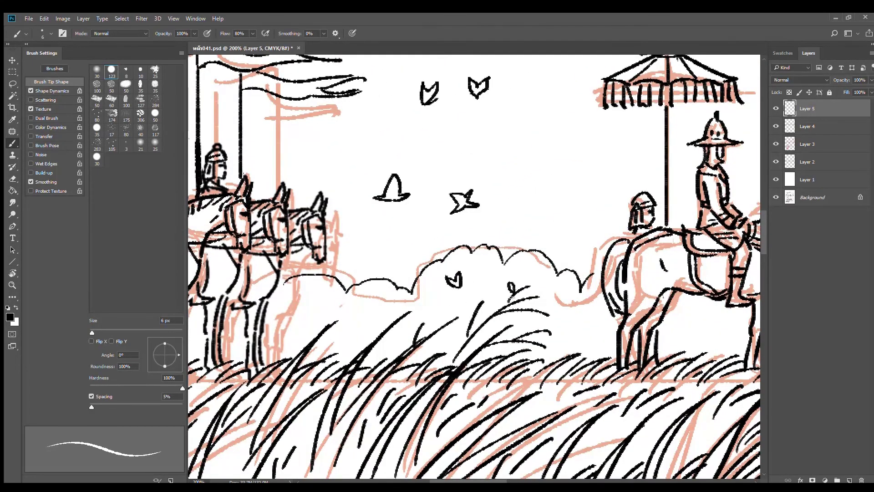
pyautogui.moveTo(464, 319); pyautogui.dragTo(474, 303)
pyautogui.moveTo(533, 319); pyautogui.dragTo(535, 330)
pyautogui.moveTo(378, 329); pyautogui.dragTo(387, 311)
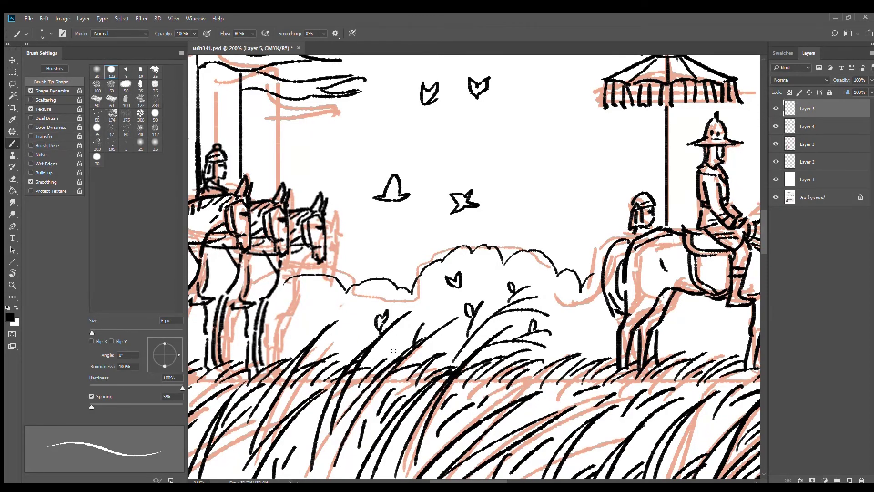
pyautogui.scroll(-3, 496, 342)
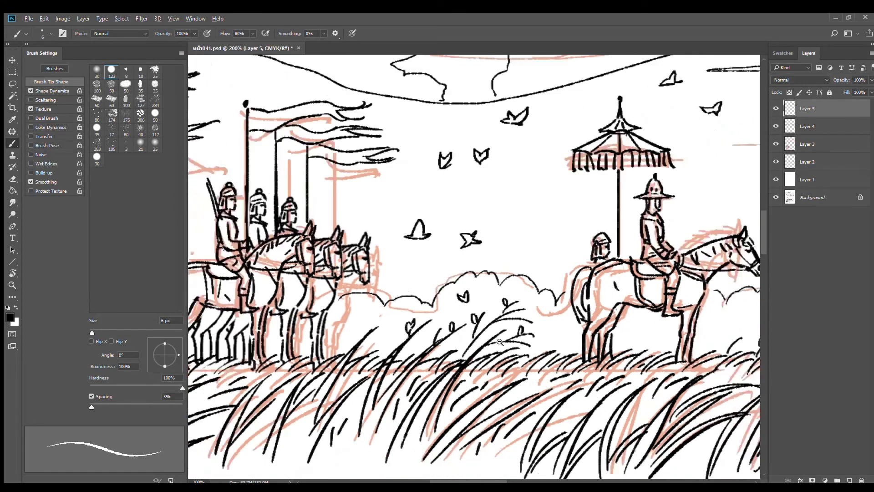
# - Add two birds to the left flock, one just above the bushes and one midway between its upper and lower birds
pyautogui.scroll(3, 476, 314)
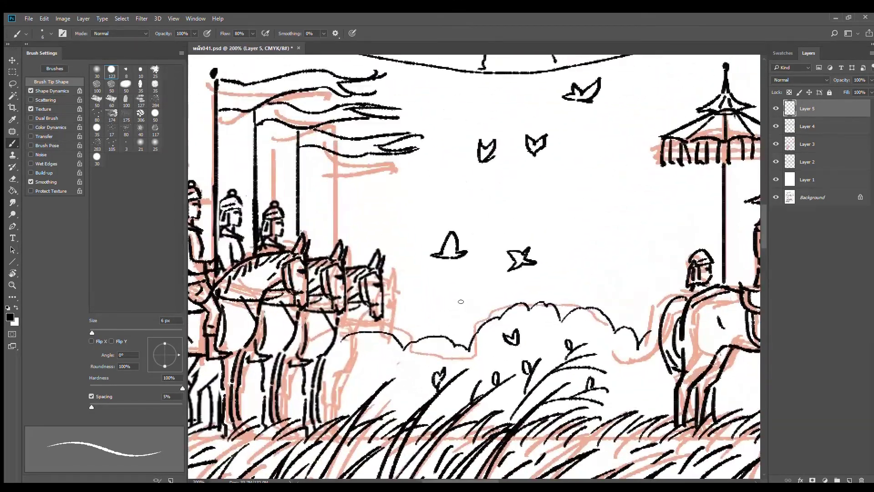
pyautogui.moveTo(457, 306)
pyautogui.mouseDown()
pyautogui.moveTo(452, 294)
pyautogui.moveTo(461, 301)
pyautogui.moveTo(481, 291)
pyautogui.moveTo(464, 312)
pyautogui.mouseUp()
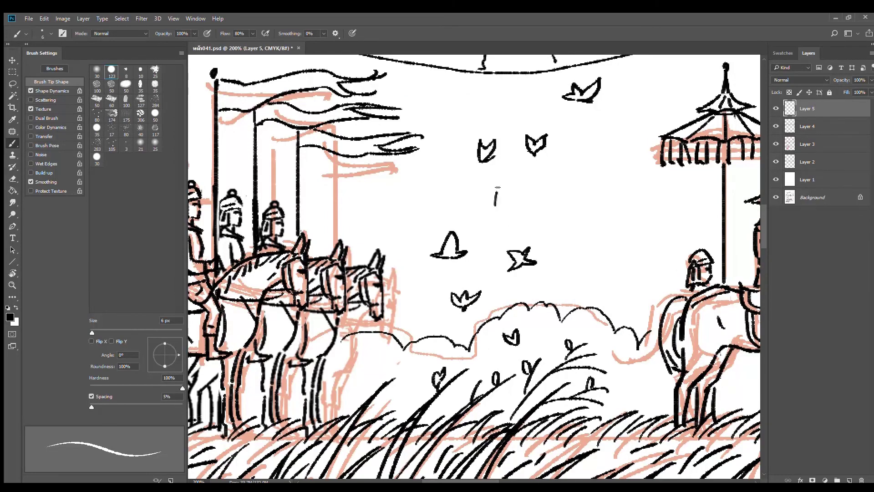
pyautogui.moveTo(498, 187); pyautogui.dragTo(506, 205)
pyautogui.scroll(-3, 443, 227)
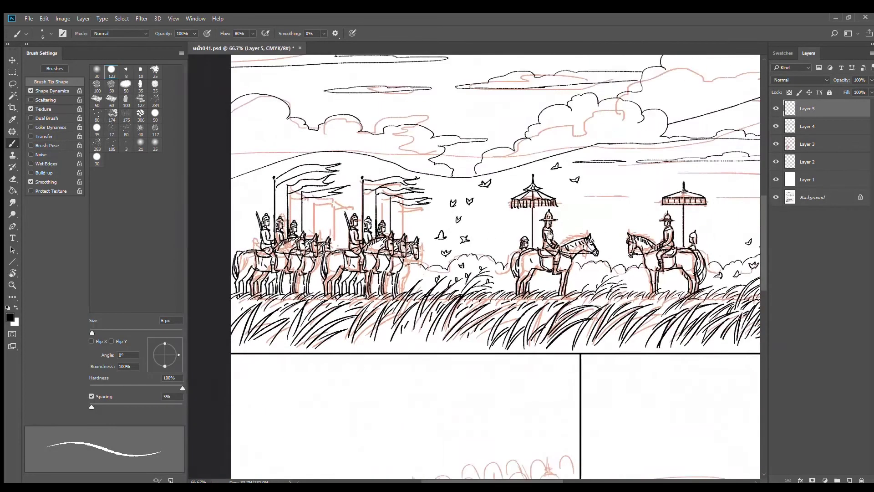
pyautogui.moveTo(550, 235); pyautogui.dragTo(386, 266)
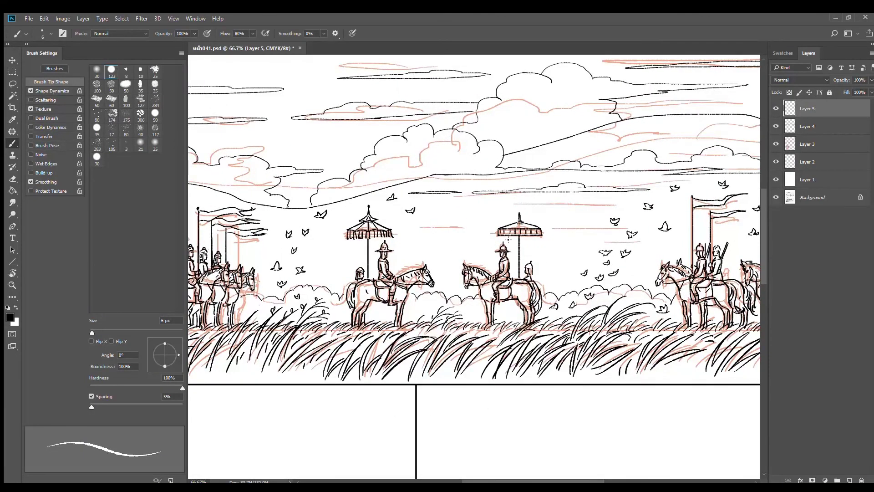
# - Ink two small birds against the clouds above the left umbrella
pyautogui.scroll(3, 373, 171)
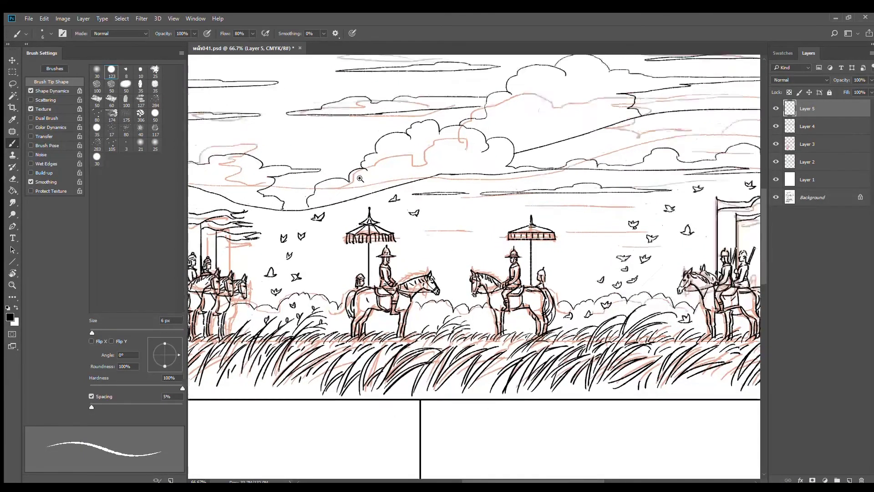
pyautogui.moveTo(314, 117)
pyautogui.mouseDown()
pyautogui.moveTo(294, 118)
pyautogui.moveTo(310, 123)
pyautogui.mouseUp()
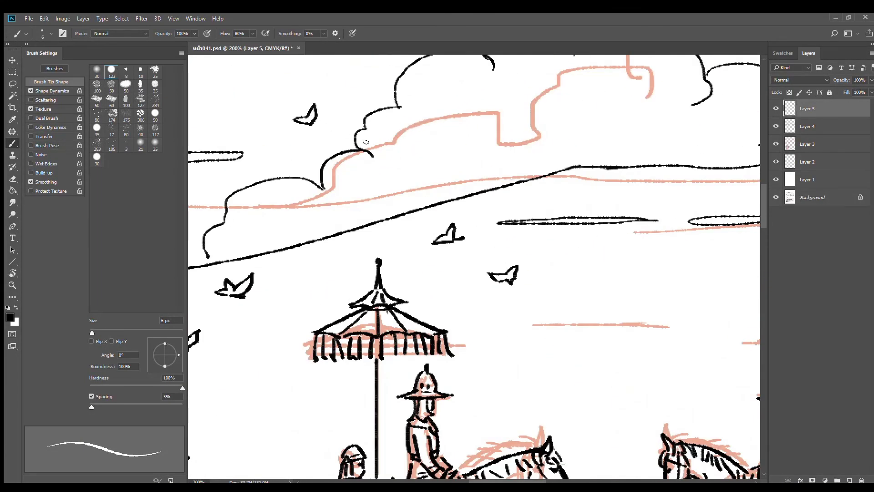
pyautogui.moveTo(426, 149)
pyautogui.mouseDown()
pyautogui.moveTo(430, 167)
pyautogui.moveTo(450, 152)
pyautogui.moveTo(432, 169)
pyautogui.moveTo(437, 162)
pyautogui.mouseUp()
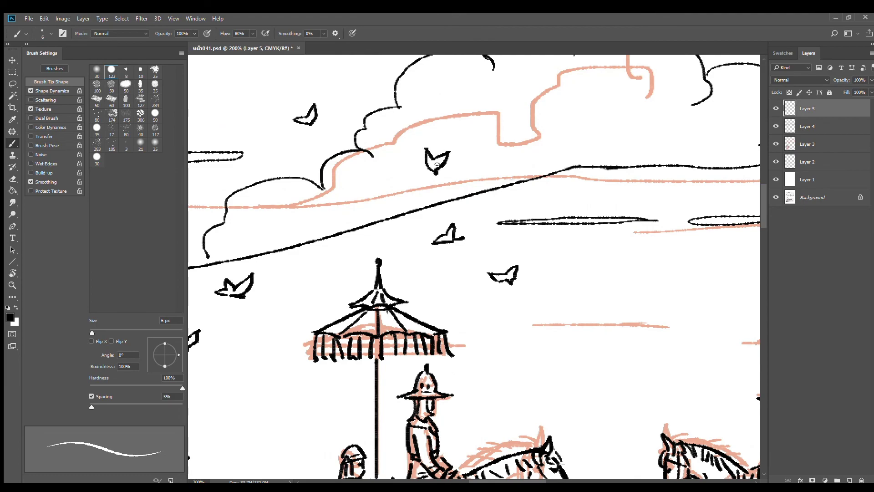
pyautogui.scroll(-2, 583, 283)
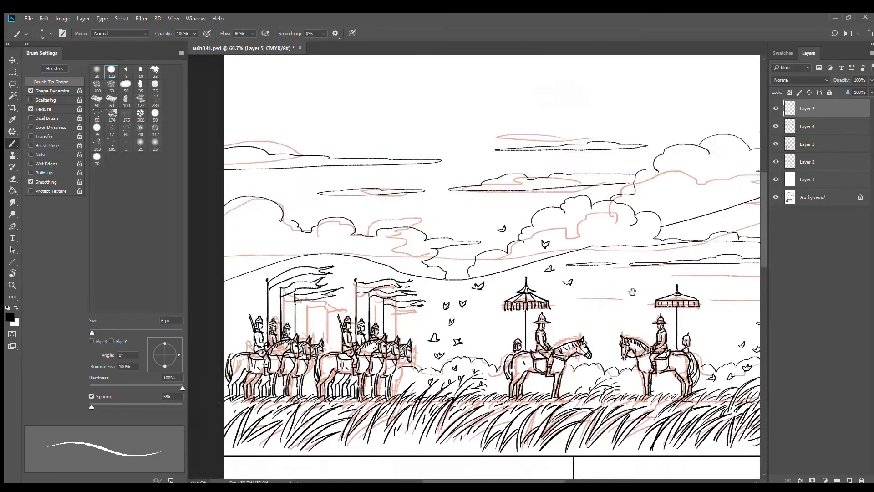
# - Ink birds in the open sky between the two umbrellas, redoing one of them, and add another beside the left umbrella
pyautogui.moveTo(633, 293); pyautogui.dragTo(459, 226)
pyautogui.scroll(1, 528, 236)
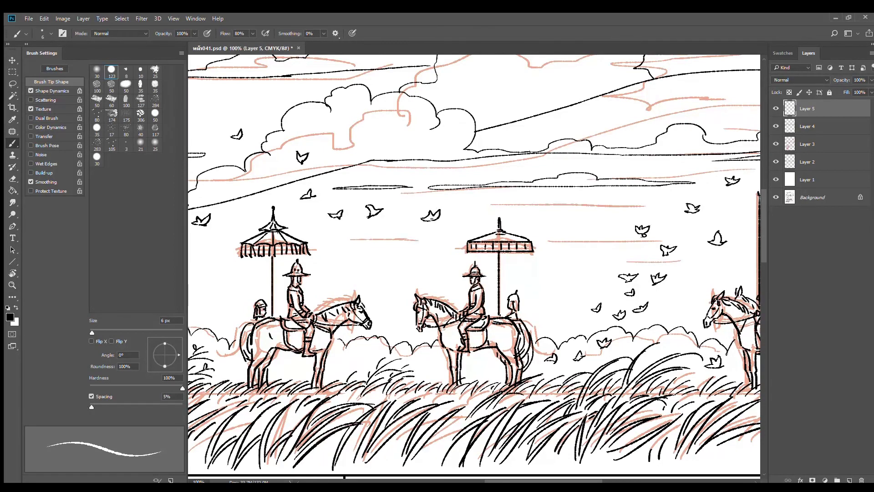
pyautogui.hotkey('ctrl', 'alt', 'z')
pyautogui.hotkey('ctrl', 'alt', 'z')
pyautogui.moveTo(404, 252); pyautogui.dragTo(416, 250)
pyautogui.keyDown('alt'); pyautogui.click(437, 275); pyautogui.keyUp('alt')
pyautogui.moveTo(527, 251); pyautogui.dragTo(594, 213)
pyautogui.keyDown('ctrl'); pyautogui.click(387, 236); pyautogui.keyUp('ctrl')
pyautogui.keyDown('ctrl'); pyautogui.click(387, 236); pyautogui.keyUp('ctrl')
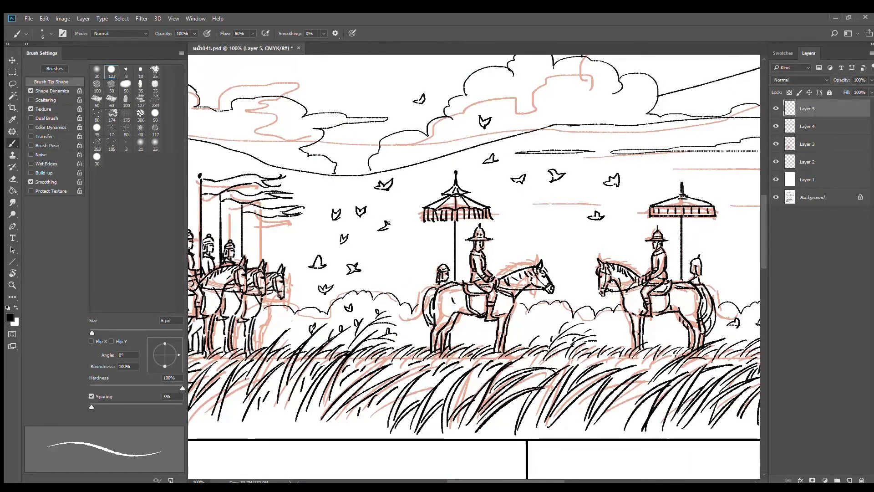
# - Toggle Layer 1's visibility off and back on to check the inked page as a whole
pyautogui.scroll(-1, 416, 256)
pyautogui.scroll(-4, 416, 256)
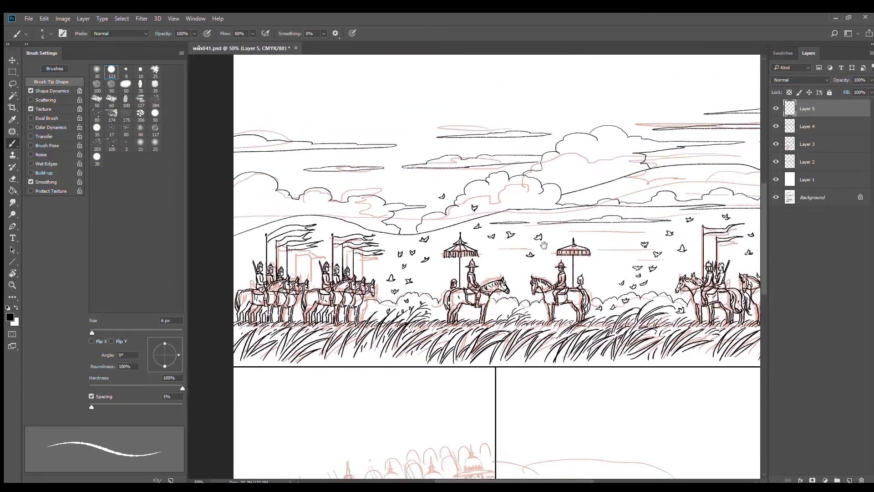
pyautogui.scroll(-2, 474, 264)
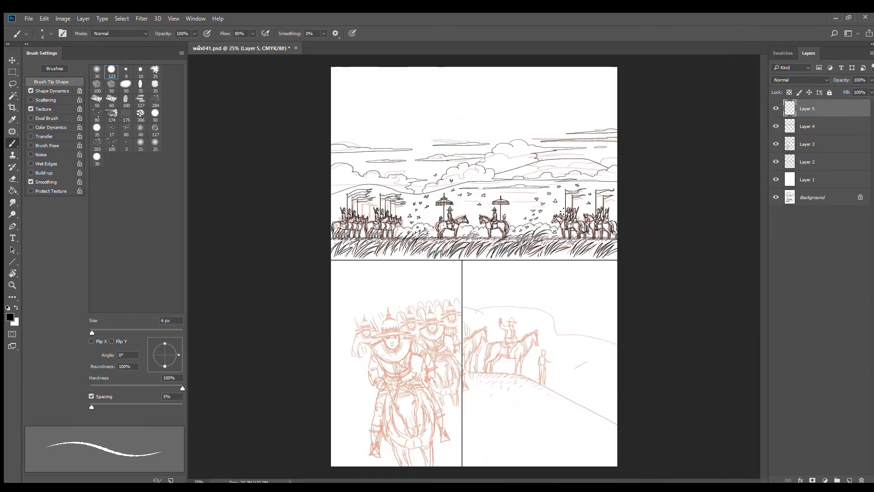
pyautogui.click(776, 179)
pyautogui.click(775, 180)
# - Ink a flock of flying birds across the distant hill and clouds above the right cavalry
pyautogui.scroll(4, 468, 160)
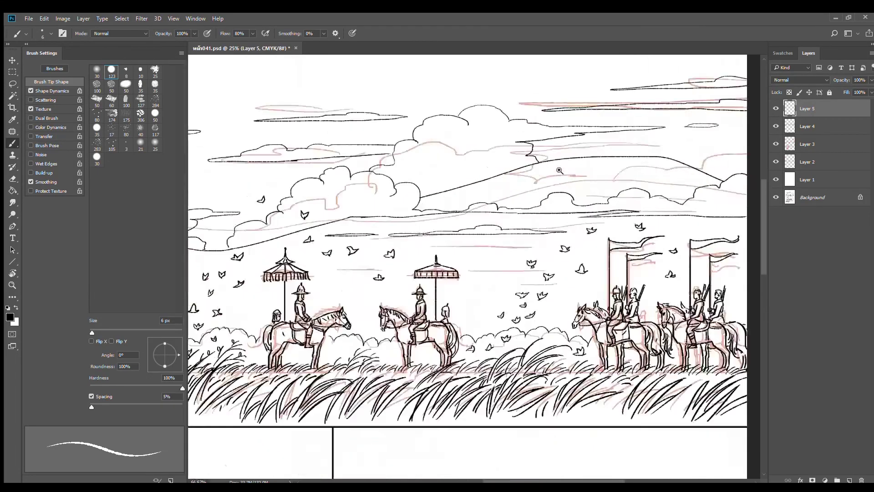
pyautogui.moveTo(581, 173)
pyautogui.mouseDown()
pyautogui.moveTo(622, 183)
pyautogui.moveTo(614, 179)
pyautogui.moveTo(626, 172)
pyautogui.moveTo(570, 225)
pyautogui.mouseUp()
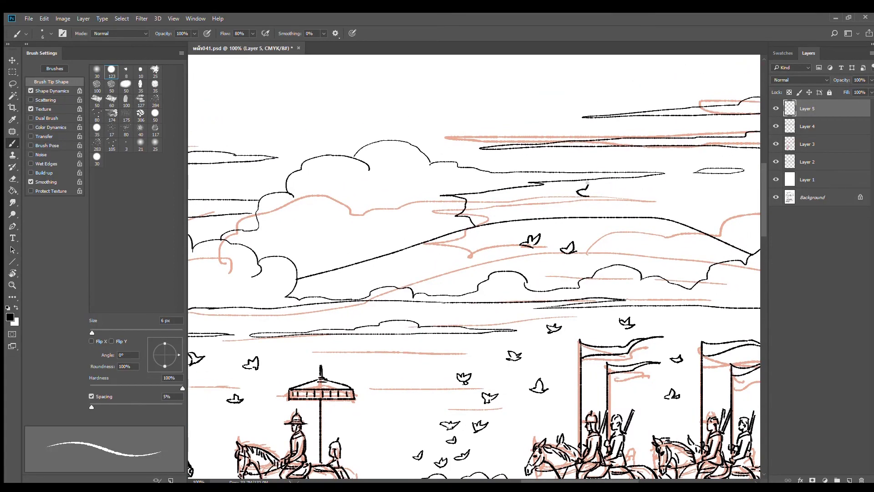
pyautogui.moveTo(588, 184); pyautogui.dragTo(588, 195)
pyautogui.moveTo(603, 233)
pyautogui.mouseDown()
pyautogui.moveTo(622, 224)
pyautogui.moveTo(611, 237)
pyautogui.mouseUp()
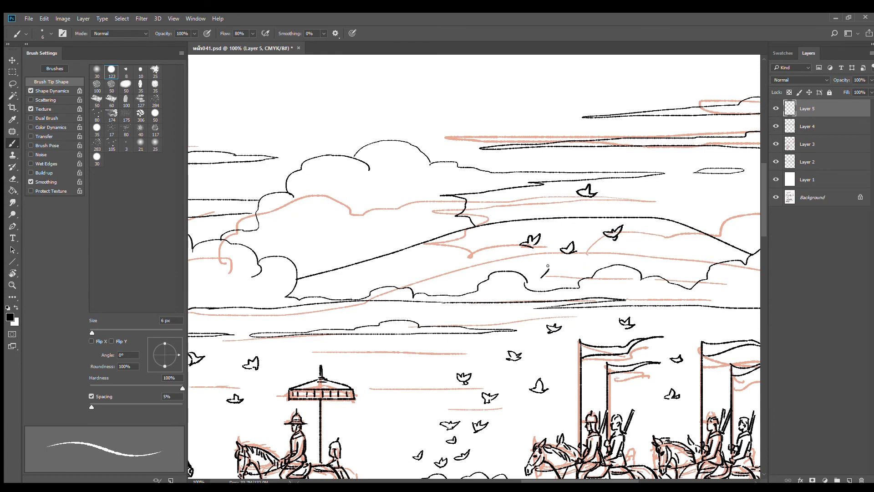
pyautogui.moveTo(548, 268); pyautogui.dragTo(555, 278)
pyautogui.moveTo(503, 280); pyautogui.dragTo(505, 291)
pyautogui.moveTo(569, 297); pyautogui.dragTo(563, 233)
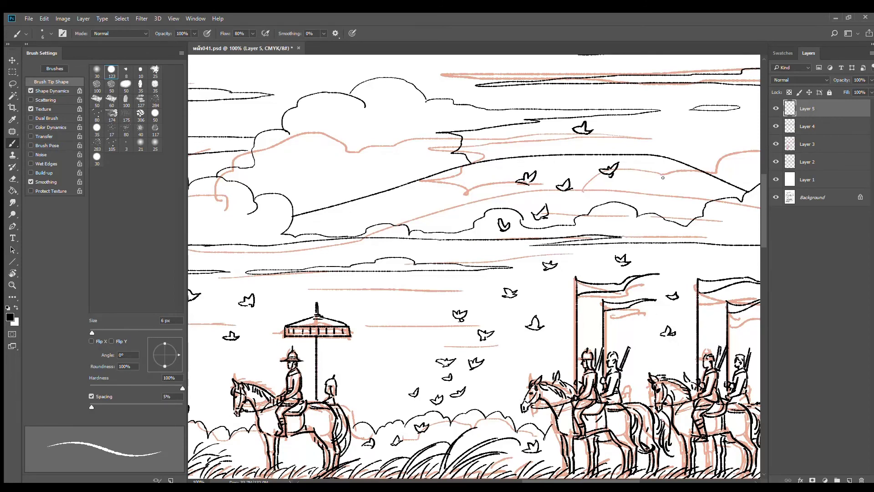
# - Extend the right flock with birds along the hill slope beside the big cloud and in the sky beside the right umbrella
pyautogui.moveTo(480, 252); pyautogui.dragTo(525, 279)
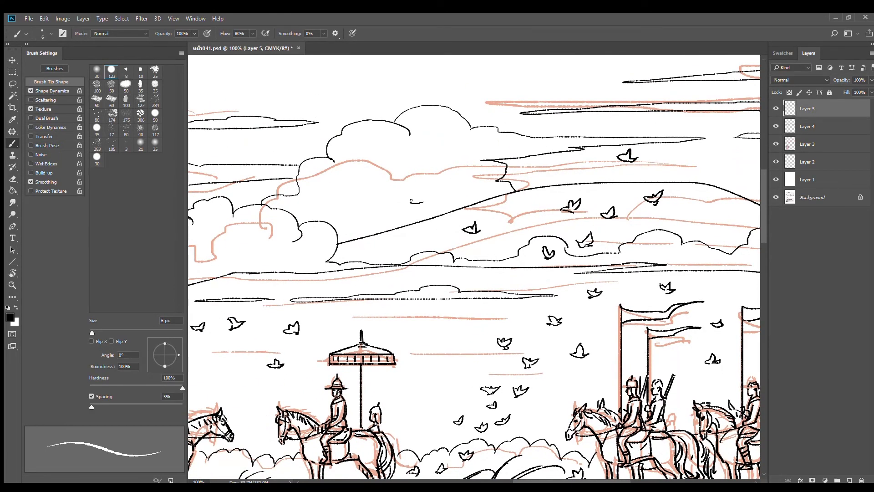
pyautogui.moveTo(417, 192)
pyautogui.mouseDown()
pyautogui.moveTo(421, 202)
pyautogui.moveTo(382, 213)
pyautogui.mouseUp()
pyautogui.moveTo(483, 312); pyautogui.dragTo(497, 234)
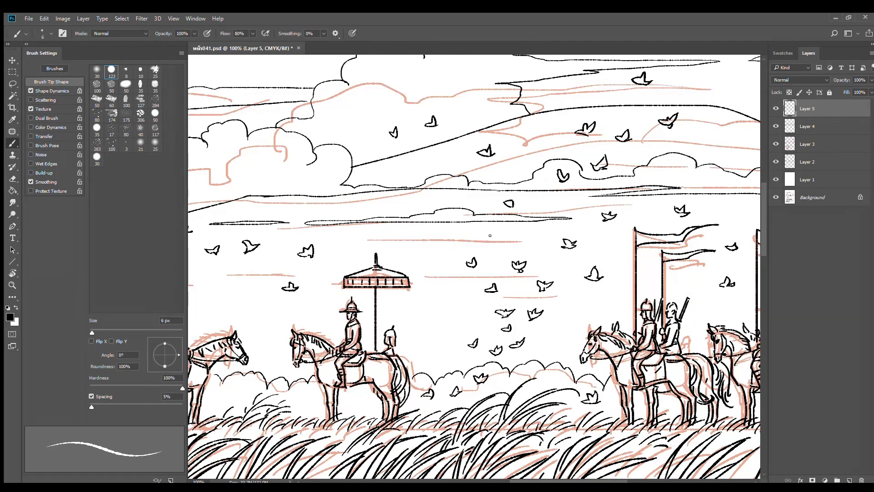
pyautogui.moveTo(446, 285)
pyautogui.mouseDown()
pyautogui.moveTo(456, 291)
pyautogui.moveTo(452, 280)
pyautogui.mouseUp()
pyautogui.scroll(-5, 521, 266)
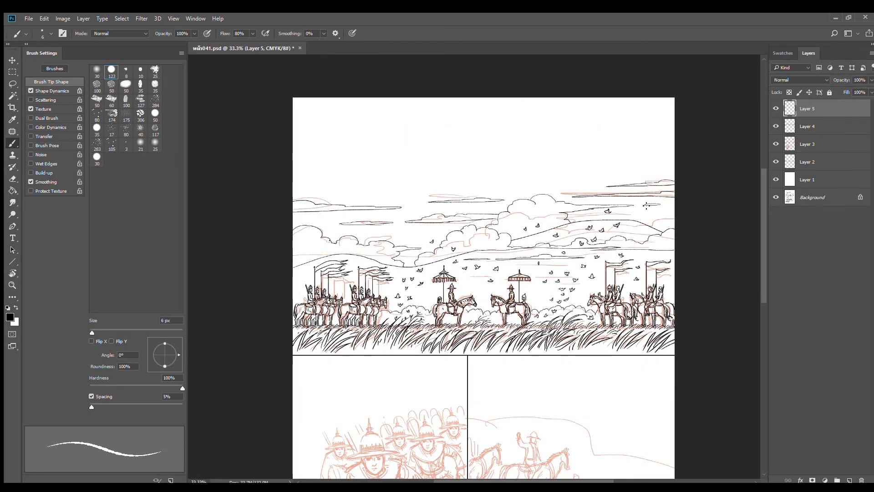
# - Try to ink a small bird in the empty sky above the clouds and undo its strokes
pyautogui.scroll(3, 594, 177)
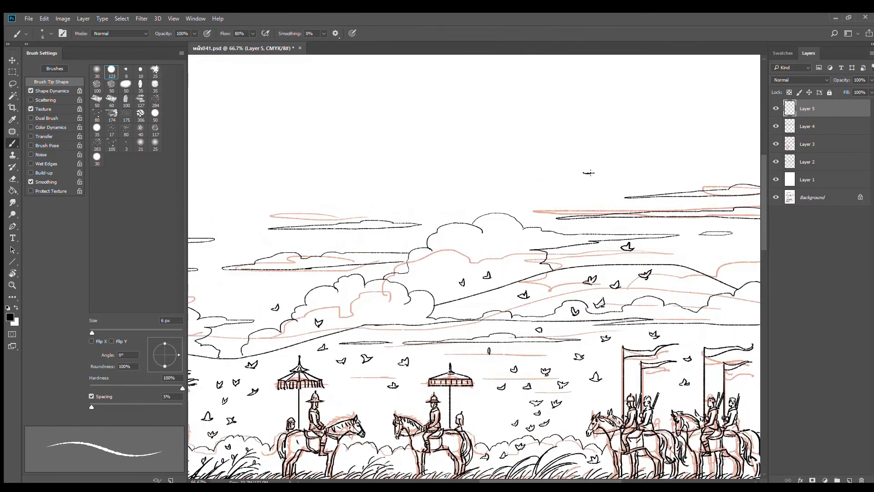
pyautogui.moveTo(591, 169); pyautogui.dragTo(594, 167)
pyautogui.hotkey('ctrl', 'z')
pyautogui.hotkey('ctrl', 'z')
pyautogui.moveTo(593, 171); pyautogui.dragTo(643, 167)
pyautogui.keyDown('alt'); pyautogui.click(663, 192); pyautogui.keyUp('alt')
pyautogui.keyDown('alt'); pyautogui.click(664, 192); pyautogui.keyUp('alt')
pyautogui.moveTo(692, 238); pyautogui.dragTo(666, 175)
# - Ink a small rounded shape in the foreground grass below the right umbrella rider, undoing the first strokes and cleaning up with the Eraser
pyautogui.keyDown('ctrl'); pyautogui.click(550, 290); pyautogui.keyUp('ctrl')
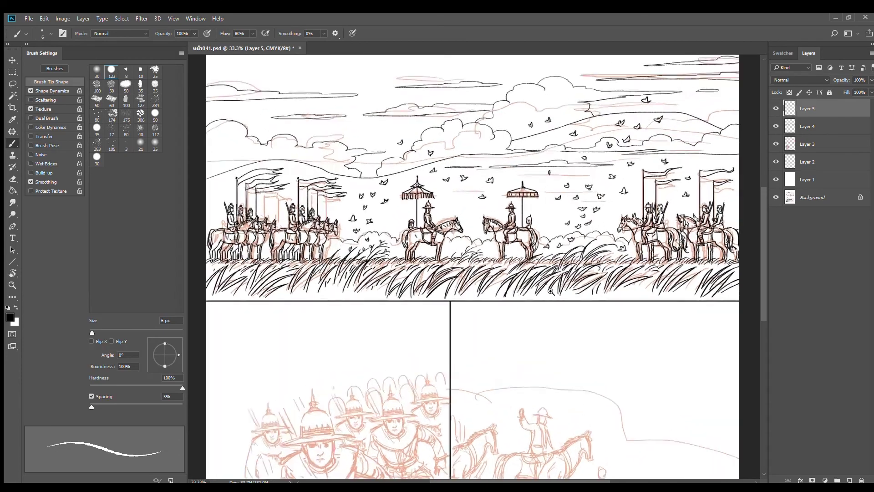
pyautogui.keyDown('ctrl'); pyautogui.click(551, 291); pyautogui.keyUp('ctrl')
pyautogui.keyDown('ctrl'); pyautogui.click(550, 291); pyautogui.keyUp('ctrl')
pyautogui.keyDown('ctrl'); pyautogui.click(458, 279); pyautogui.keyUp('ctrl')
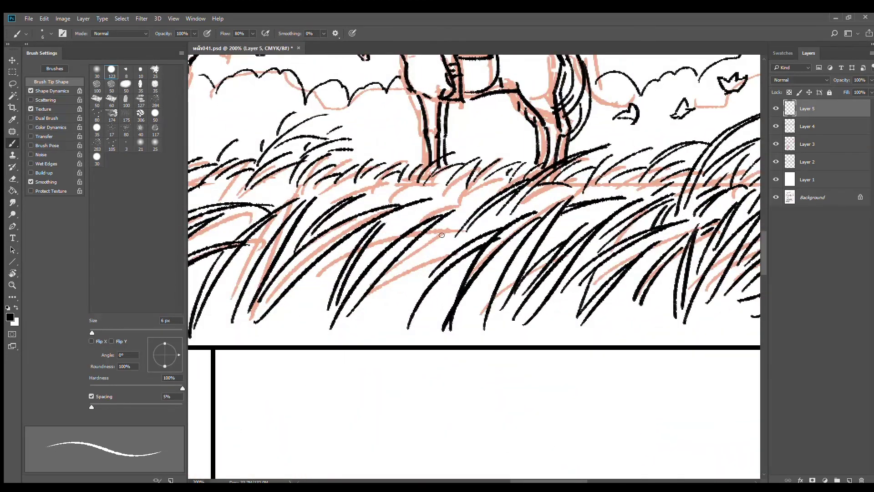
pyautogui.moveTo(450, 224)
pyautogui.mouseDown()
pyautogui.moveTo(441, 252)
pyautogui.moveTo(455, 223)
pyautogui.moveTo(454, 251)
pyautogui.moveTo(435, 250)
pyautogui.moveTo(453, 250)
pyautogui.mouseUp()
pyautogui.hotkey('ctrl', 'z')
pyautogui.hotkey('ctrl', 'z')
pyautogui.press('e')
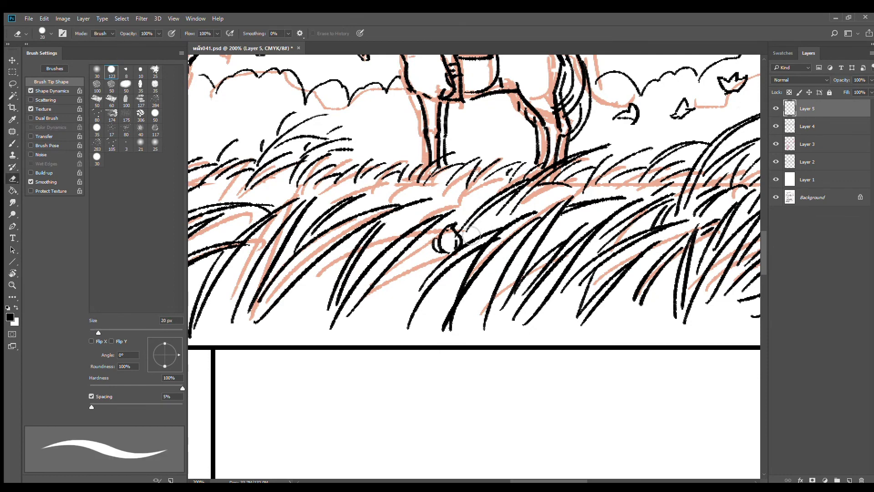
pyautogui.keyDown('alt'); pyautogui.click(533, 261); pyautogui.keyUp('alt')
pyautogui.keyDown('alt'); pyautogui.click(533, 261); pyautogui.keyUp('alt')
pyautogui.keyDown('alt'); pyautogui.click(533, 261); pyautogui.keyUp('alt')
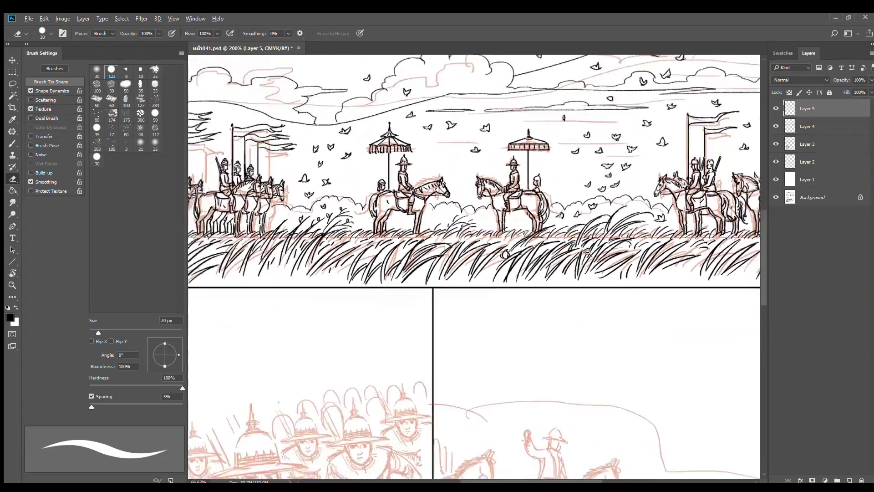
# - Ink a small rounded shape among the grass blades below the right cavalry's front horse, undoing one stroke
pyautogui.keyDown('ctrl'); pyautogui.click(640, 262); pyautogui.keyUp('ctrl')
pyautogui.hotkey('ctrl', '+')
pyautogui.hotkey('ctrl', '+')
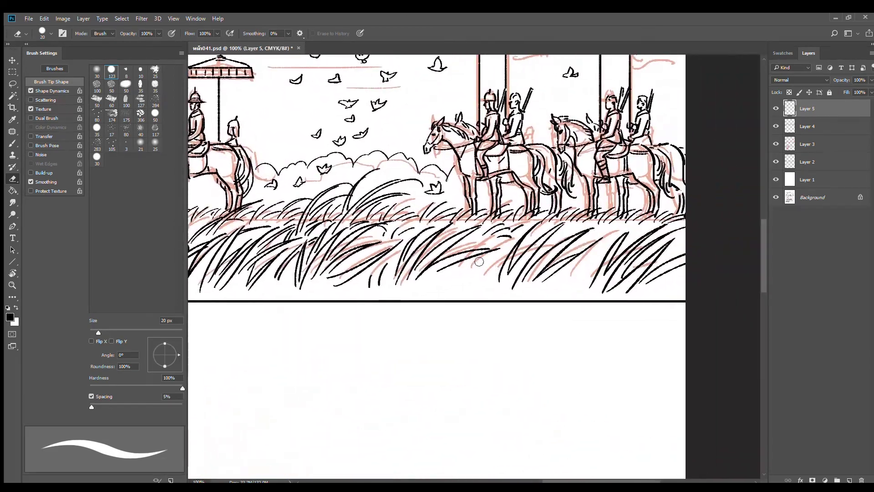
pyautogui.press('b')
pyautogui.hotkey('ctrl', '+')
pyautogui.hotkey('ctrl', '+')
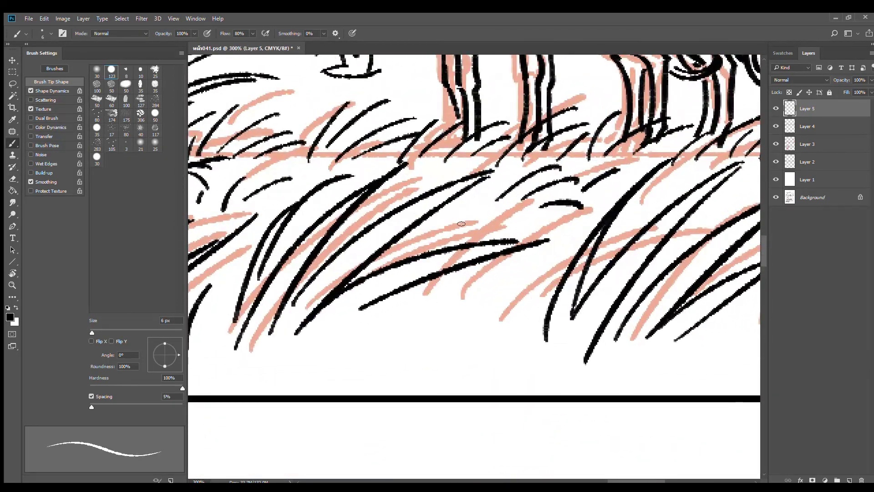
pyautogui.moveTo(456, 232)
pyautogui.mouseDown()
pyautogui.moveTo(488, 234)
pyautogui.moveTo(466, 219)
pyautogui.moveTo(480, 217)
pyautogui.moveTo(484, 237)
pyautogui.moveTo(459, 245)
pyautogui.mouseUp()
pyautogui.hotkey('ctrl', 'z')
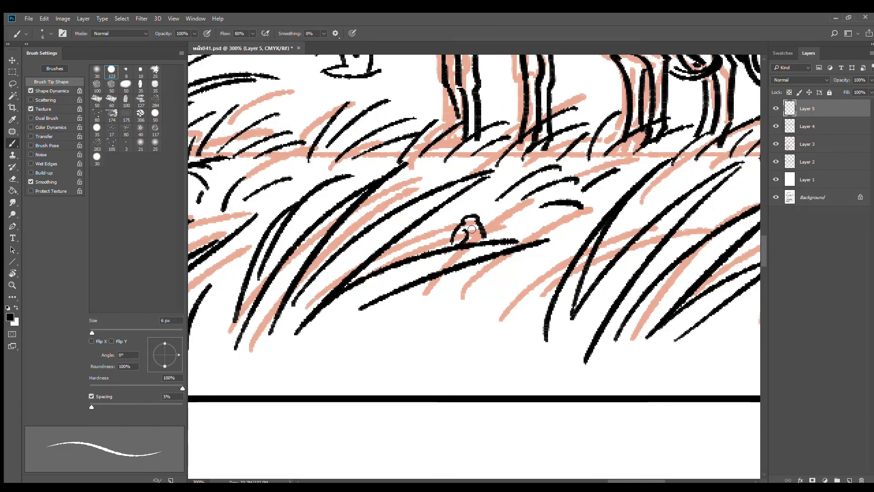
pyautogui.moveTo(473, 217); pyautogui.dragTo(483, 214)
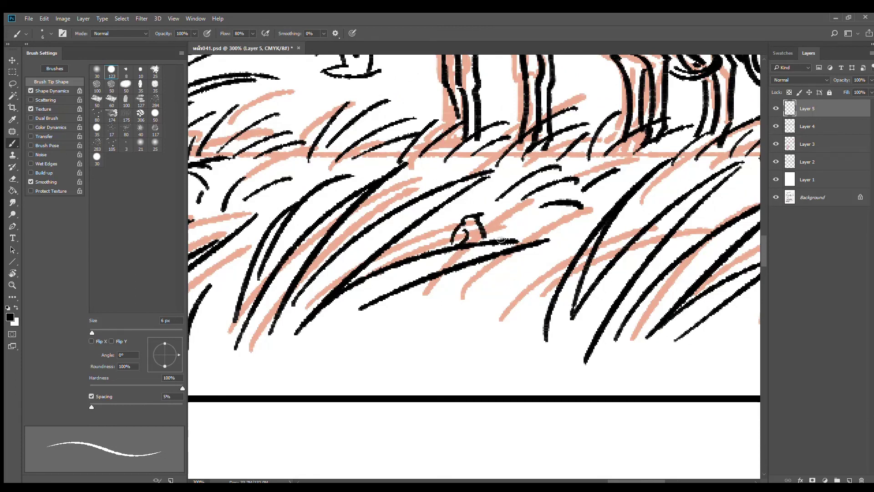
# - Finish the rounded shape below the right cavalry and ink a second one beside it in the grass, undoing one stroke
pyautogui.moveTo(511, 239); pyautogui.dragTo(573, 237)
pyautogui.moveTo(491, 239)
pyautogui.mouseDown()
pyautogui.moveTo(515, 215)
pyautogui.moveTo(524, 236)
pyautogui.moveTo(517, 237)
pyautogui.mouseUp()
pyautogui.keyDown('alt'); pyautogui.click(537, 263); pyautogui.keyUp('alt')
pyautogui.moveTo(538, 267)
pyautogui.mouseDown()
pyautogui.moveTo(529, 275)
pyautogui.moveTo(548, 259)
pyautogui.mouseUp()
pyautogui.moveTo(547, 221)
pyautogui.mouseDown()
pyautogui.moveTo(540, 242)
pyautogui.moveTo(513, 258)
pyautogui.mouseUp()
pyautogui.moveTo(540, 243); pyautogui.dragTo(500, 269)
pyautogui.hotkey('ctrl', 'z')
pyautogui.moveTo(501, 238)
pyautogui.mouseDown()
pyautogui.moveTo(492, 265)
pyautogui.moveTo(469, 267)
pyautogui.mouseUp()
pyautogui.moveTo(473, 261)
pyautogui.mouseDown()
pyautogui.moveTo(494, 252)
pyautogui.moveTo(527, 273)
pyautogui.moveTo(606, 261)
pyautogui.mouseUp()
pyautogui.keyDown('alt'); pyautogui.click(549, 249); pyautogui.keyUp('alt')
pyautogui.keyDown('alt'); pyautogui.click(553, 255); pyautogui.keyUp('alt')
pyautogui.keyDown('alt'); pyautogui.click(564, 257); pyautogui.keyUp('alt')
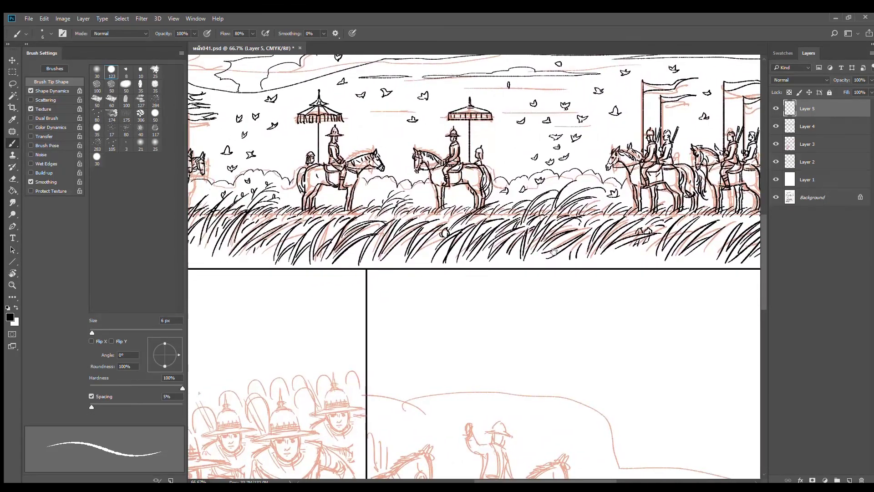
# - Ink small rounded shapes in the foreground grass in front of the right umbrella rider's horse and toward the left umbrella rider
pyautogui.keyDown('alt'); pyautogui.click(568, 201); pyautogui.keyUp('alt')
pyautogui.moveTo(588, 172); pyautogui.dragTo(566, 248)
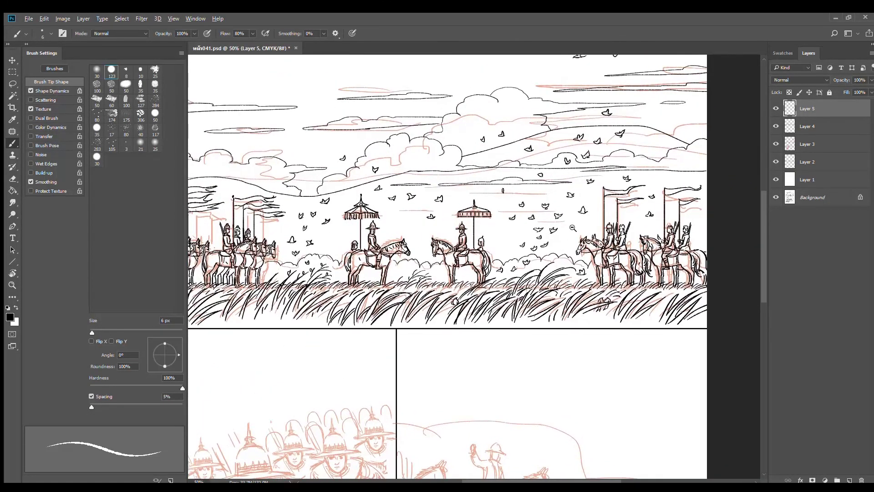
pyautogui.keyDown('alt'); pyautogui.scroll(-1, 573, 228); pyautogui.keyUp('alt')
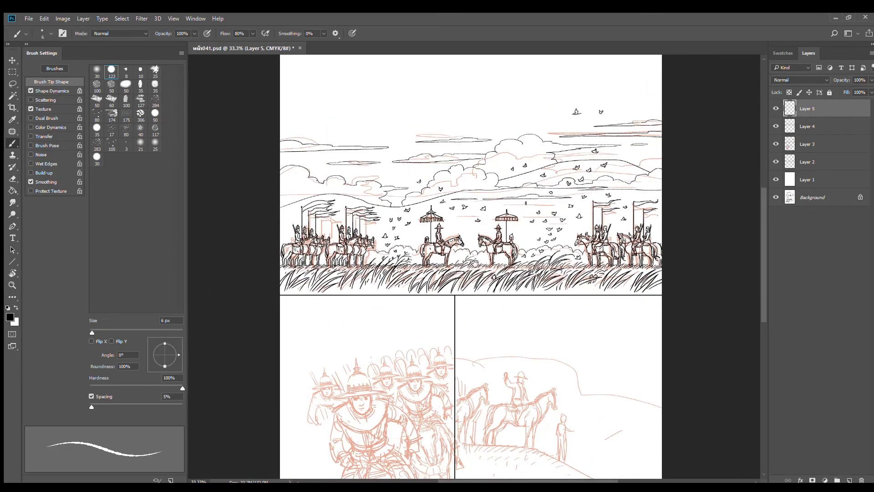
pyautogui.keyDown('alt'); pyautogui.scroll(5, 475, 263); pyautogui.keyUp('alt')
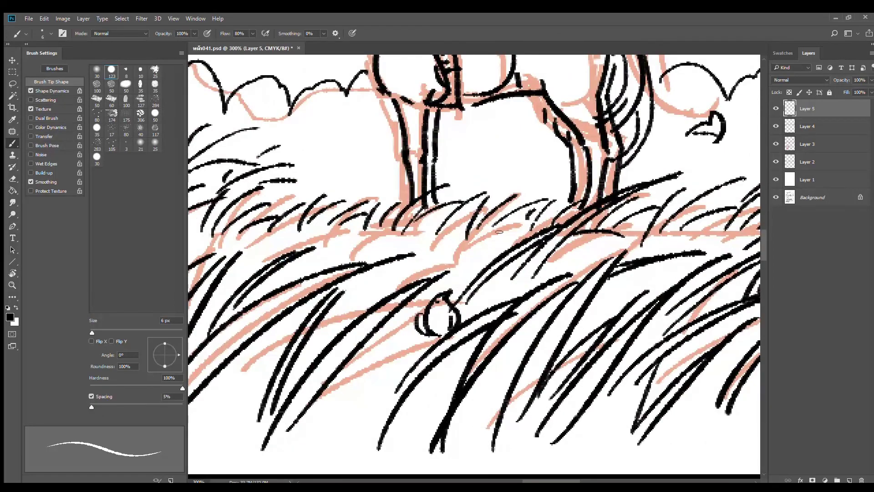
pyautogui.moveTo(498, 233)
pyautogui.mouseDown()
pyautogui.moveTo(492, 257)
pyautogui.moveTo(508, 249)
pyautogui.moveTo(476, 270)
pyautogui.mouseUp()
pyautogui.press('space')
pyautogui.moveTo(477, 253)
pyautogui.mouseDown()
pyautogui.moveTo(487, 262)
pyautogui.moveTo(633, 224)
pyautogui.mouseUp()
pyautogui.moveTo(501, 220)
pyautogui.mouseDown()
pyautogui.moveTo(497, 205)
pyautogui.moveTo(512, 215)
pyautogui.mouseUp()
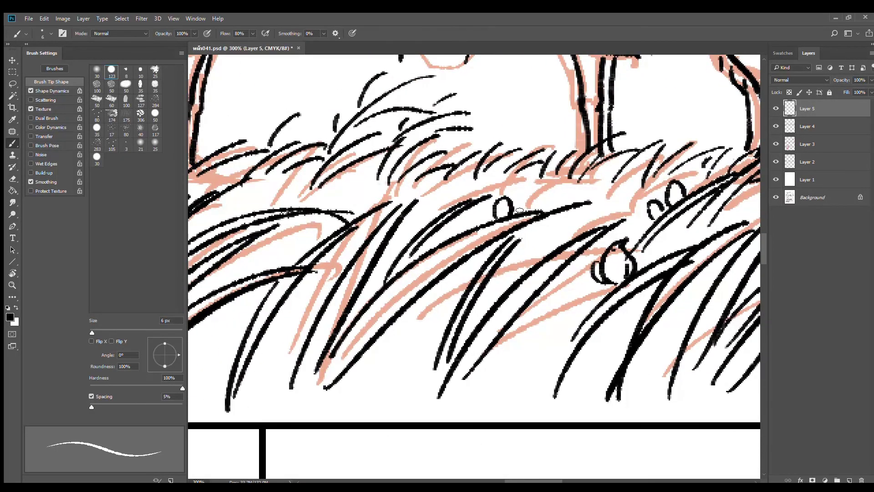
# - Ink more small rounded shapes among the grass blades below the left umbrella rider and the left cavalry
pyautogui.moveTo(387, 256); pyautogui.dragTo(615, 225)
pyautogui.moveTo(485, 219)
pyautogui.mouseDown()
pyautogui.moveTo(476, 243)
pyautogui.moveTo(503, 237)
pyautogui.mouseUp()
pyautogui.moveTo(386, 257); pyautogui.dragTo(647, 226)
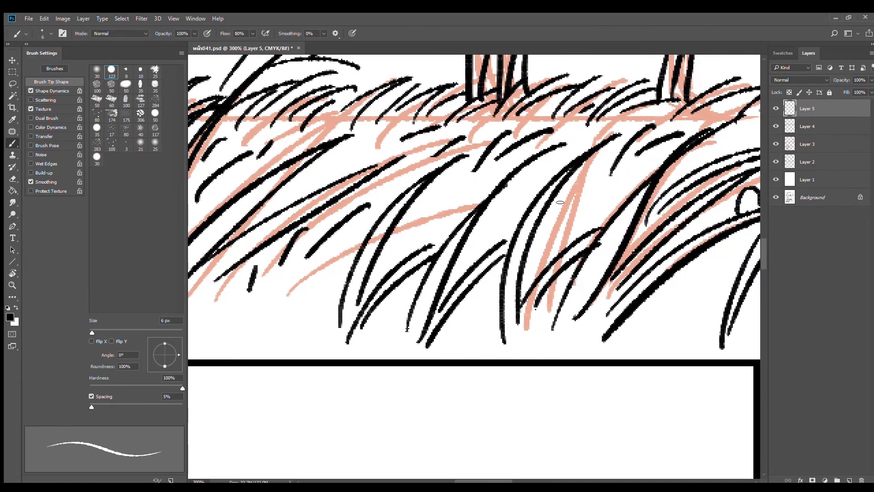
pyautogui.moveTo(527, 178)
pyautogui.mouseDown()
pyautogui.moveTo(530, 200)
pyautogui.moveTo(549, 184)
pyautogui.moveTo(560, 212)
pyautogui.moveTo(573, 217)
pyautogui.moveTo(561, 229)
pyautogui.moveTo(568, 158)
pyautogui.moveTo(575, 185)
pyautogui.moveTo(584, 186)
pyautogui.moveTo(563, 197)
pyautogui.moveTo(552, 223)
pyautogui.moveTo(384, 268)
pyautogui.moveTo(445, 262)
pyautogui.mouseUp()
pyautogui.moveTo(372, 245); pyautogui.dragTo(364, 243)
pyautogui.keyDown('ctrl'); pyautogui.click(364, 242); pyautogui.keyUp('ctrl')
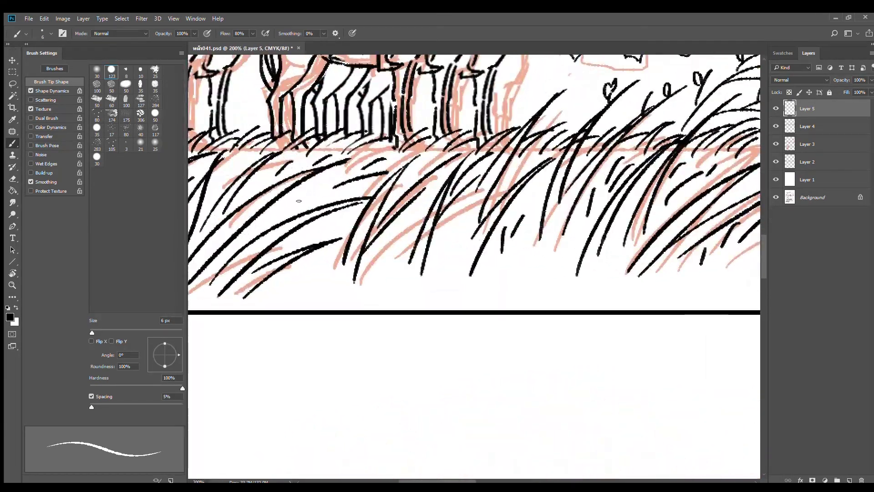
pyautogui.moveTo(288, 215)
pyautogui.mouseDown()
pyautogui.moveTo(302, 195)
pyautogui.moveTo(308, 208)
pyautogui.moveTo(322, 187)
pyautogui.moveTo(319, 234)
pyautogui.moveTo(291, 242)
pyautogui.moveTo(299, 236)
pyautogui.mouseUp()
pyautogui.keyDown('alt'); pyautogui.click(343, 232); pyautogui.keyUp('alt')
pyautogui.keyDown('alt'); pyautogui.click(364, 231); pyautogui.keyUp('alt')
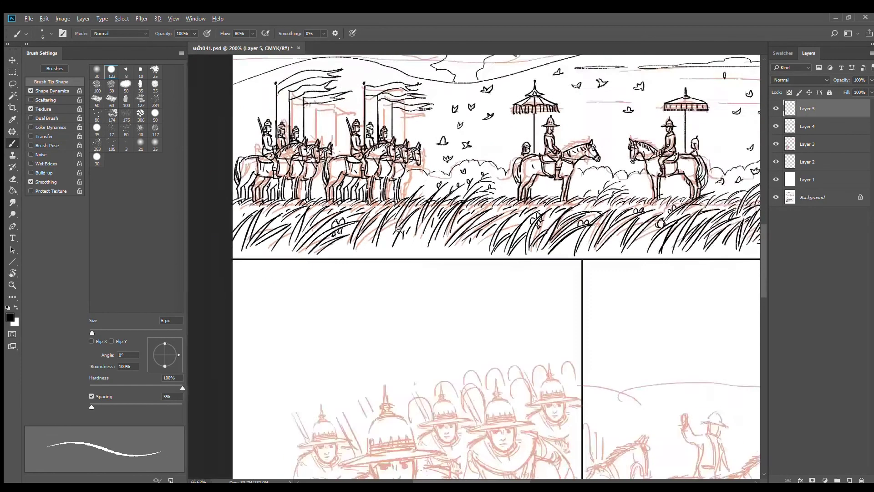
# - Ink two small birds in the gap between the two groups of left cavalry banners
pyautogui.keyDown('alt'); pyautogui.click(404, 229); pyautogui.keyUp('alt')
pyautogui.moveTo(505, 207); pyautogui.dragTo(484, 226)
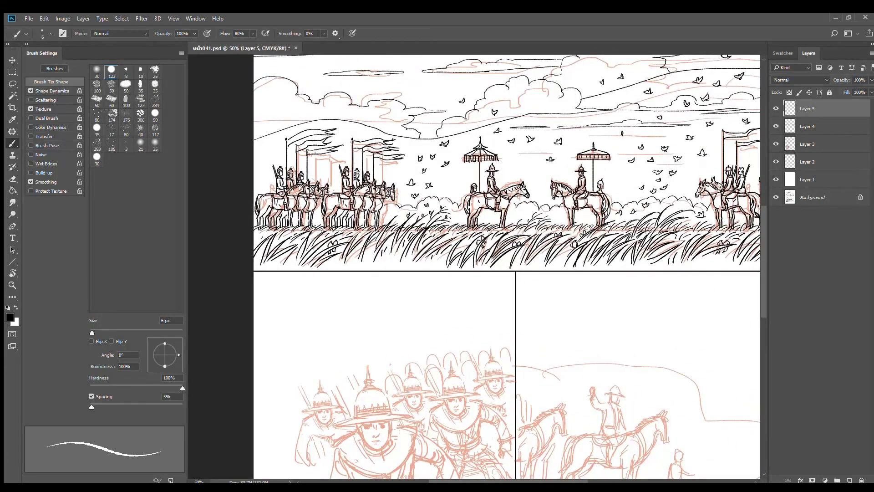
pyautogui.moveTo(414, 167); pyautogui.dragTo(517, 192)
pyautogui.keyDown('ctrl'); pyautogui.click(398, 178); pyautogui.keyUp('ctrl')
pyautogui.keyDown('ctrl'); pyautogui.click(404, 182); pyautogui.keyUp('ctrl')
pyautogui.keyDown('ctrl'); pyautogui.click(450, 201); pyautogui.keyUp('ctrl')
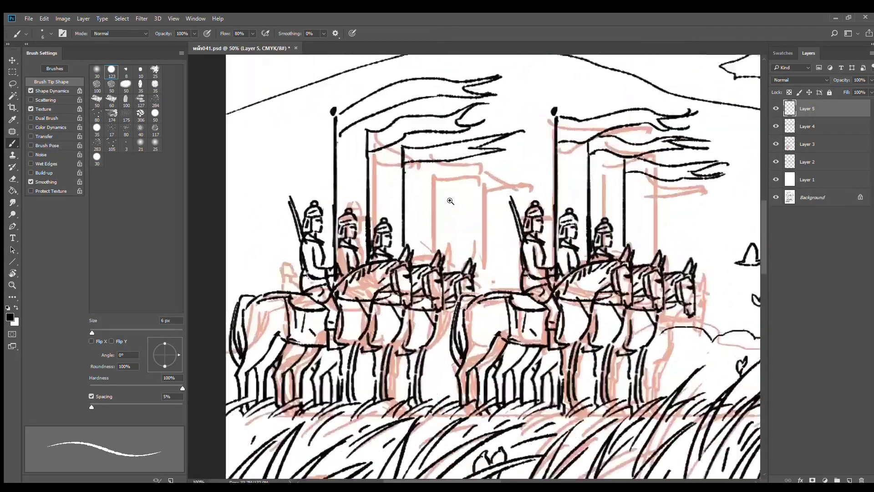
pyautogui.moveTo(450, 201)
pyautogui.mouseDown()
pyautogui.moveTo(458, 176)
pyautogui.moveTo(473, 175)
pyautogui.moveTo(449, 200)
pyautogui.moveTo(493, 216)
pyautogui.mouseUp()
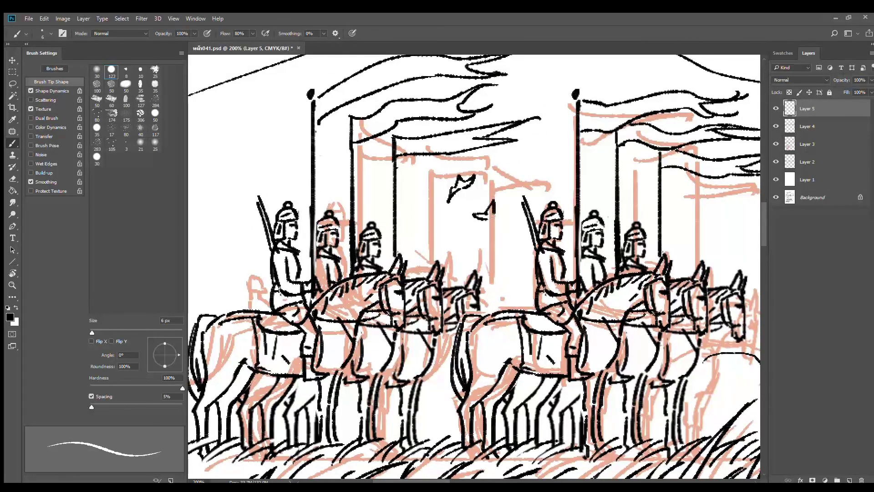
# - Ink a bird behind the left cavalry's rear banner and one low between the banner groups, cleaning up the middle bird with the Eraser
pyautogui.moveTo(402, 233)
pyautogui.mouseDown()
pyautogui.moveTo(451, 256)
pyautogui.moveTo(505, 302)
pyautogui.mouseUp()
pyautogui.moveTo(353, 179); pyautogui.dragTo(361, 192)
pyautogui.moveTo(353, 179)
pyautogui.mouseDown()
pyautogui.moveTo(374, 173)
pyautogui.moveTo(365, 199)
pyautogui.mouseUp()
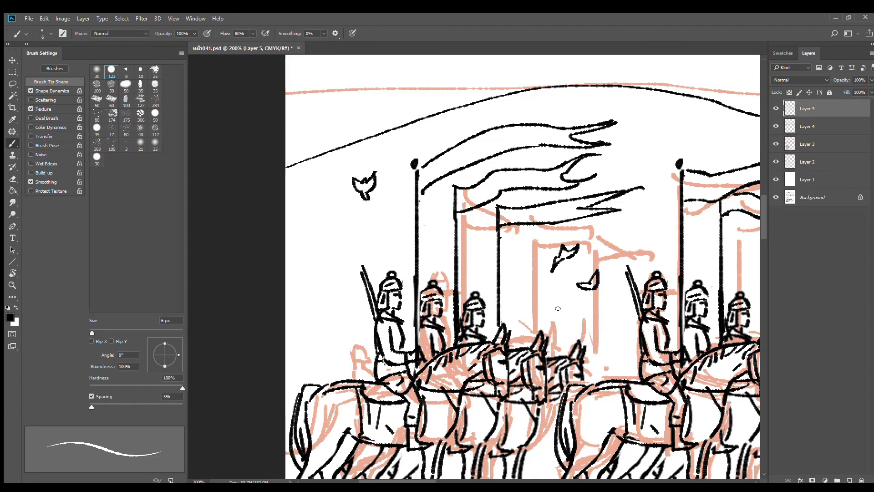
pyautogui.moveTo(605, 322)
pyautogui.mouseDown()
pyautogui.moveTo(618, 325)
pyautogui.moveTo(619, 312)
pyautogui.moveTo(613, 330)
pyautogui.mouseUp()
pyautogui.press('e')
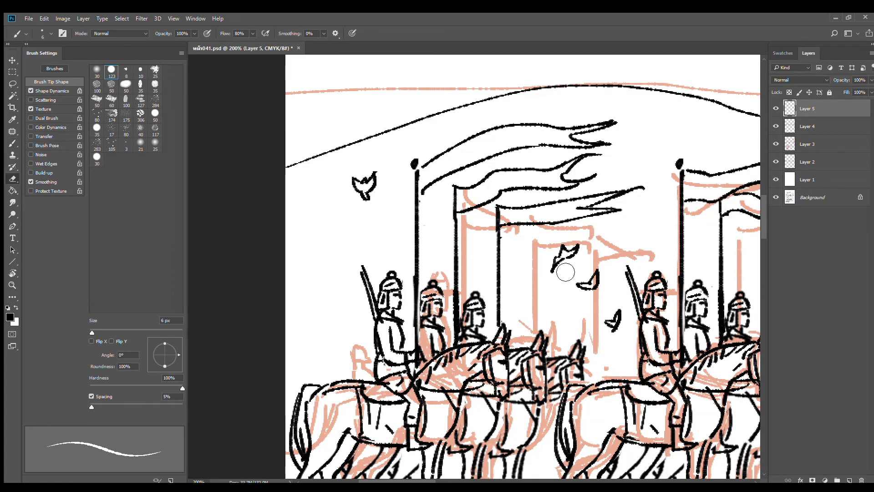
pyautogui.moveTo(565, 272)
pyautogui.mouseDown()
pyautogui.moveTo(585, 252)
pyautogui.moveTo(558, 264)
pyautogui.mouseUp()
pyautogui.press('b')
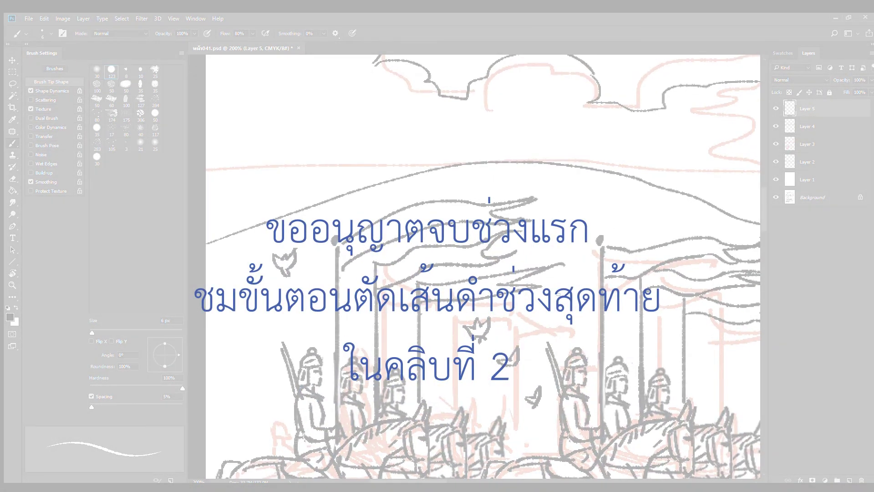
# - Ink additional small birds in front of the left cavalry's banners and low between the two umbrella riders' horses
pyautogui.moveTo(334, 121)
pyautogui.mouseDown()
pyautogui.moveTo(353, 134)
pyautogui.moveTo(350, 118)
pyautogui.moveTo(364, 139)
pyautogui.mouseUp()
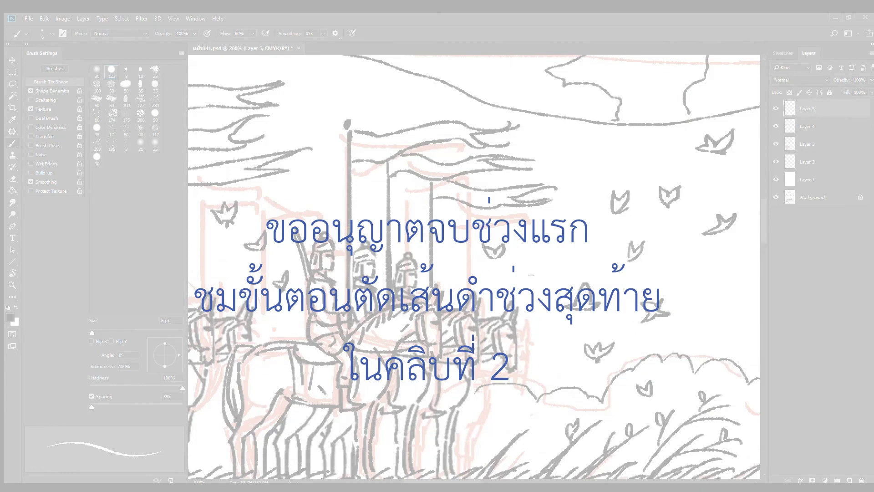
pyautogui.moveTo(533, 268); pyautogui.dragTo(546, 263)
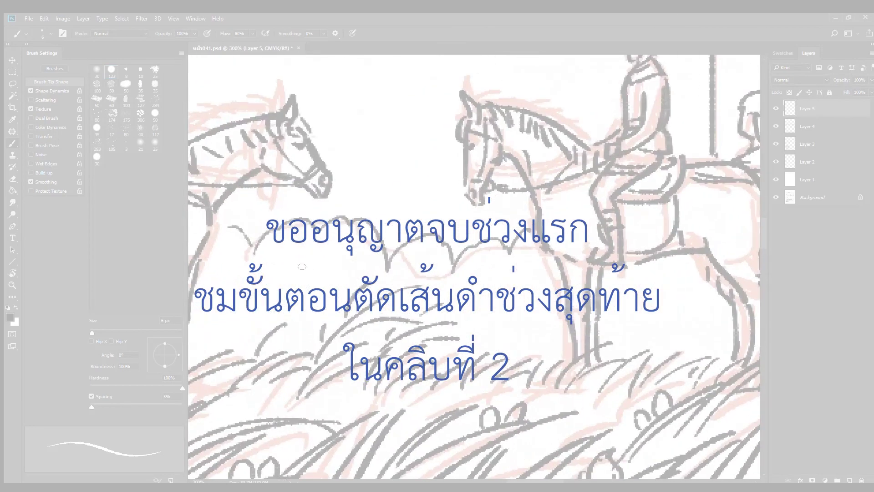
pyautogui.moveTo(287, 261)
pyautogui.mouseDown()
pyautogui.moveTo(303, 266)
pyautogui.moveTo(305, 251)
pyautogui.moveTo(307, 267)
pyautogui.mouseUp()
pyautogui.moveTo(515, 310)
pyautogui.mouseDown()
pyautogui.moveTo(509, 302)
pyautogui.moveTo(517, 299)
pyautogui.moveTo(521, 312)
pyautogui.mouseUp()
pyautogui.moveTo(661, 296)
pyautogui.mouseDown()
pyautogui.moveTo(667, 317)
pyautogui.moveTo(685, 301)
pyautogui.moveTo(684, 322)
pyautogui.mouseUp()
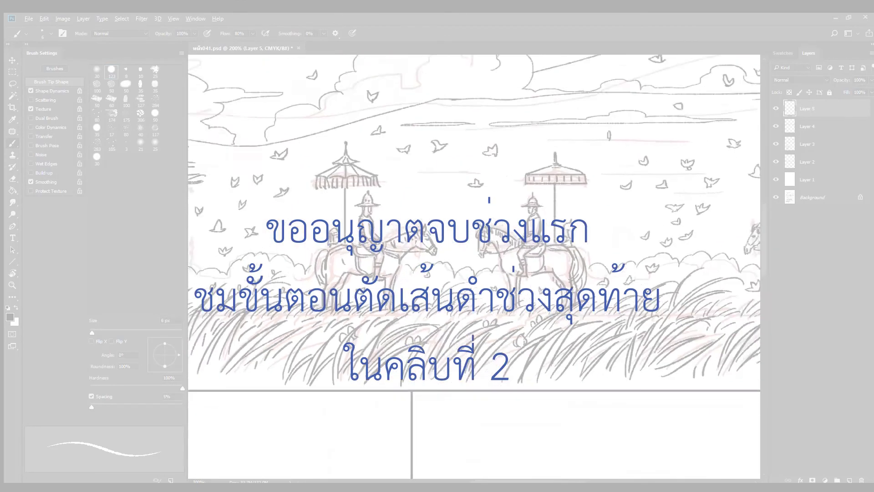
# - Add two small birds to the flock high in the right sky above the clouds and save the document
pyautogui.keyDown('alt'); pyautogui.click(527, 276); pyautogui.keyUp('alt')
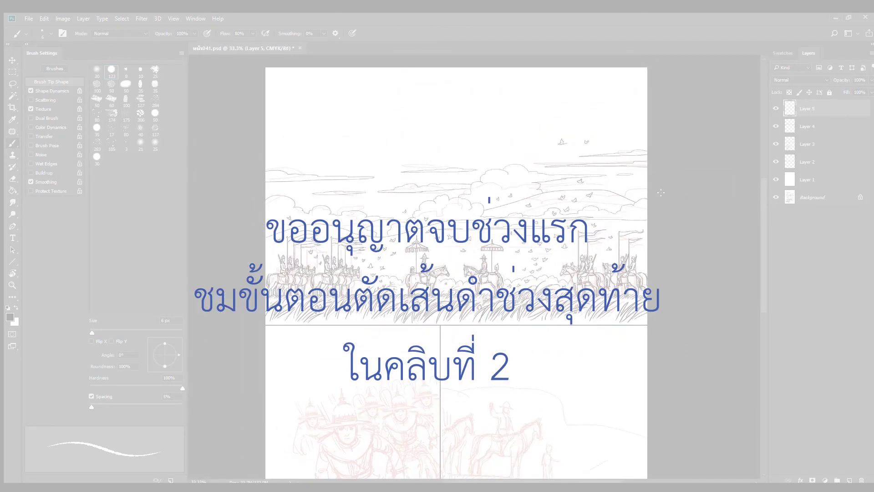
pyautogui.hotkey('ctrl', '+')
pyautogui.hotkey('ctrl', '+')
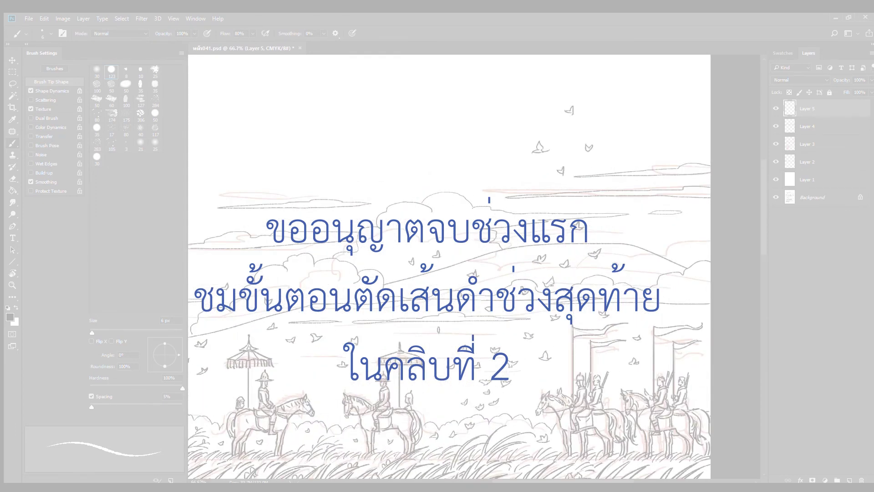
pyautogui.hotkey('ctrl', '-')
pyautogui.hotkey('ctrl', '-')
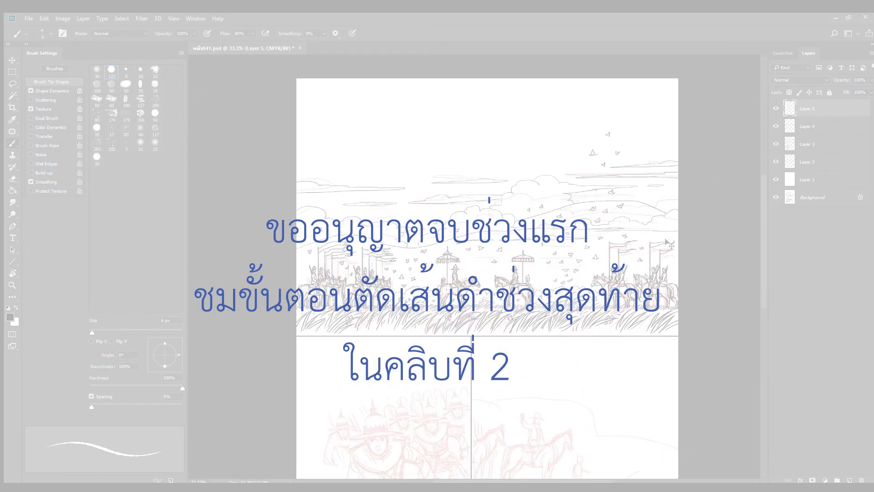
pyautogui.hotkey('ctrl', 's')
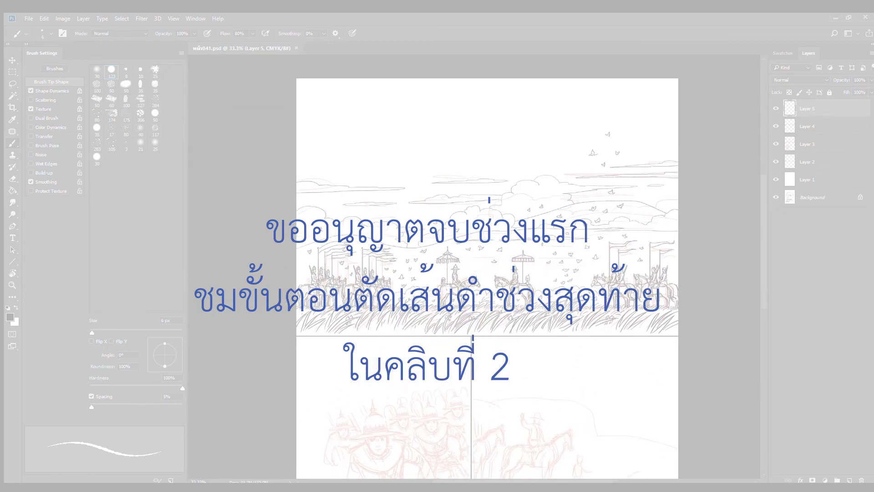